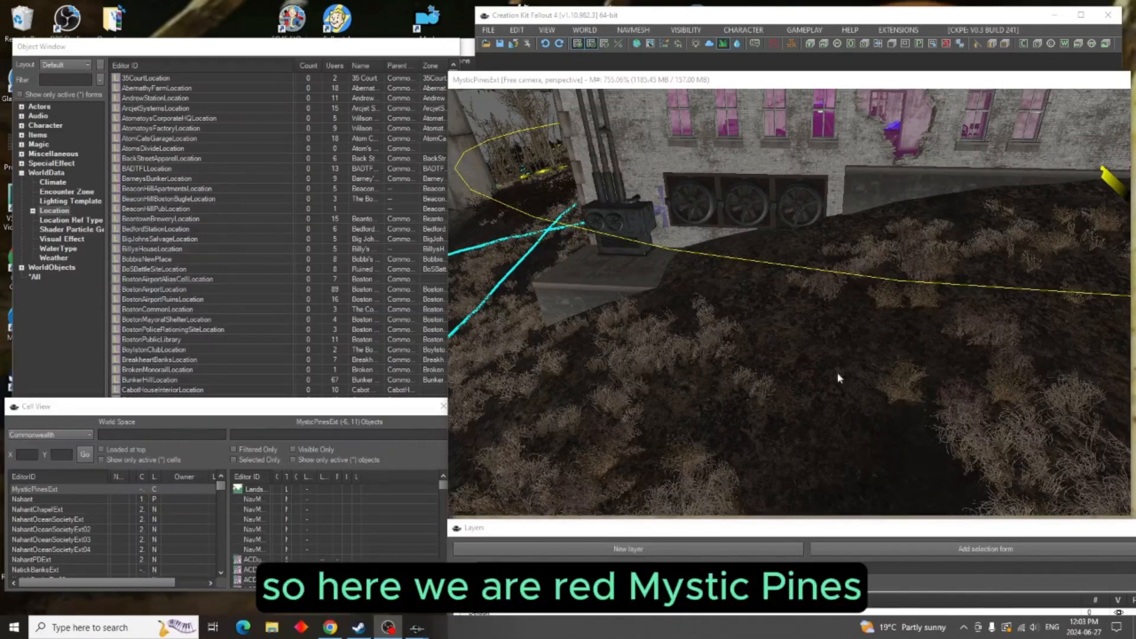
# Examine the cell borders around the Mystic Pines building and identify the neighbouring Wilderness cells its grounds extend into
pyautogui.moveTo(835, 379); pyautogui.dragTo(857, 340, button='middle')
pyautogui.scroll(-3, 857, 340)
pyautogui.moveTo(889, 398); pyautogui.dragTo(852, 386, button='middle')
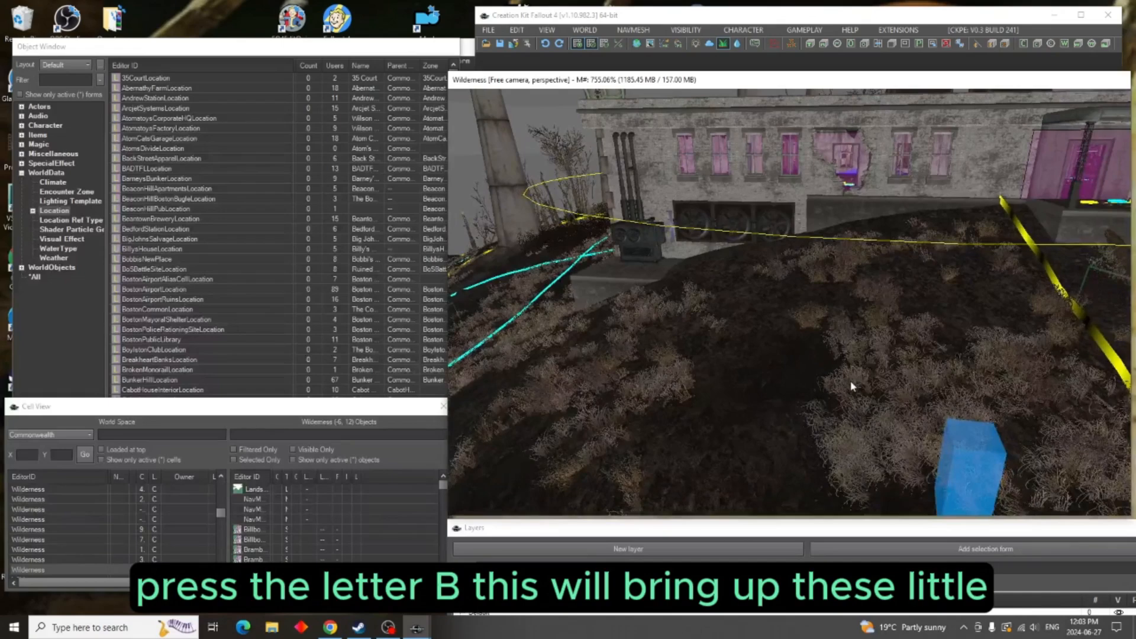
pyautogui.moveTo(970, 390); pyautogui.dragTo(887, 307, button='middle')
pyautogui.moveTo(888, 373); pyautogui.dragTo(976, 395, button='middle')
pyautogui.moveTo(695, 337); pyautogui.dragTo(768, 340, button='middle')
pyautogui.moveTo(892, 338)
pyautogui.mouseDown(button='middle')
pyautogui.moveTo(865, 355)
pyautogui.moveTo(887, 359)
pyautogui.mouseUp(button='middle')
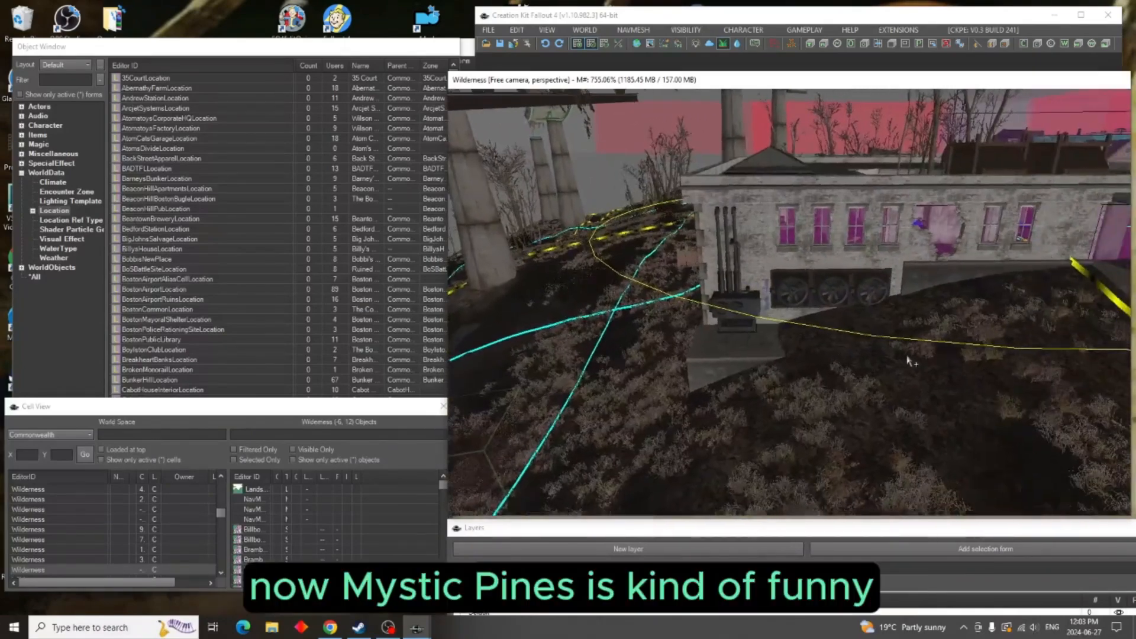
pyautogui.scroll(5, 888, 362)
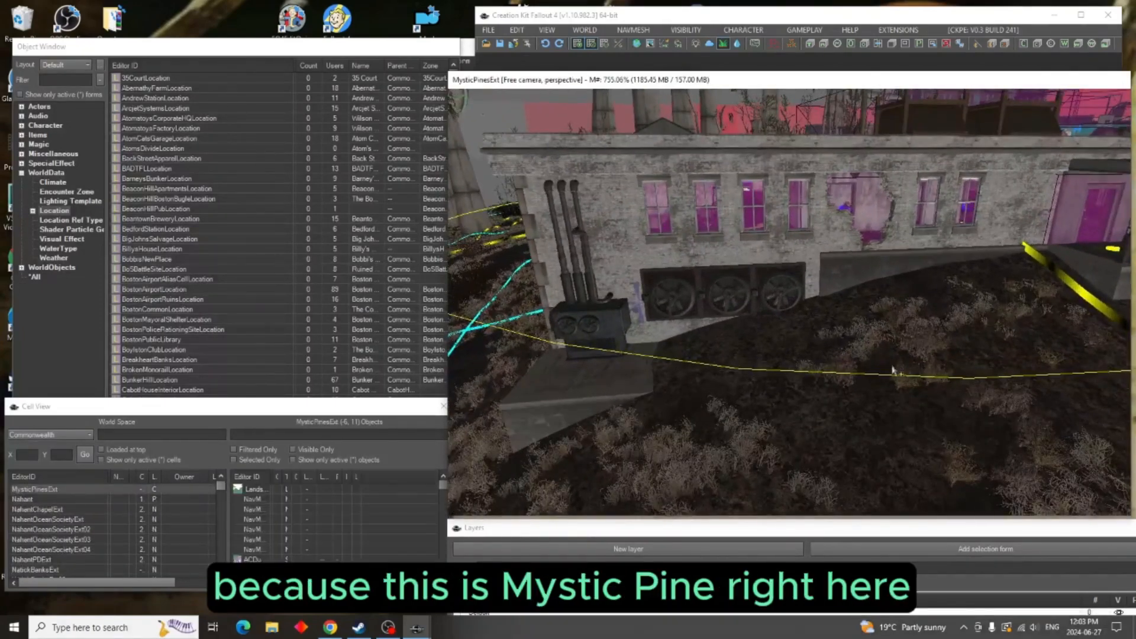
pyautogui.moveTo(893, 367); pyautogui.dragTo(751, 337, button='middle')
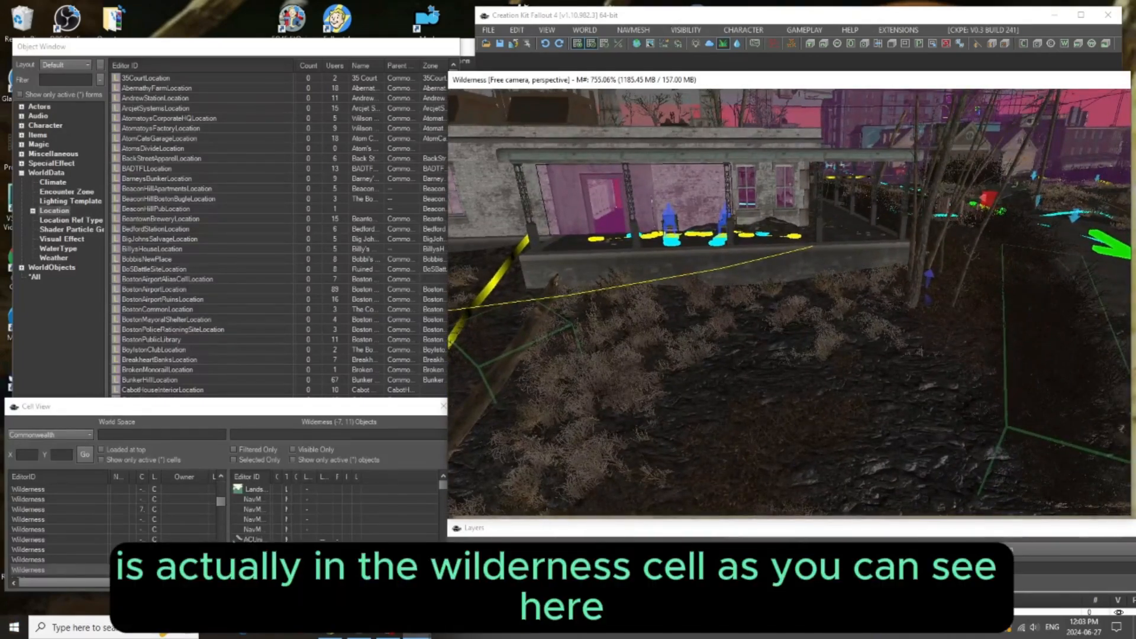
pyautogui.click(122, 544)
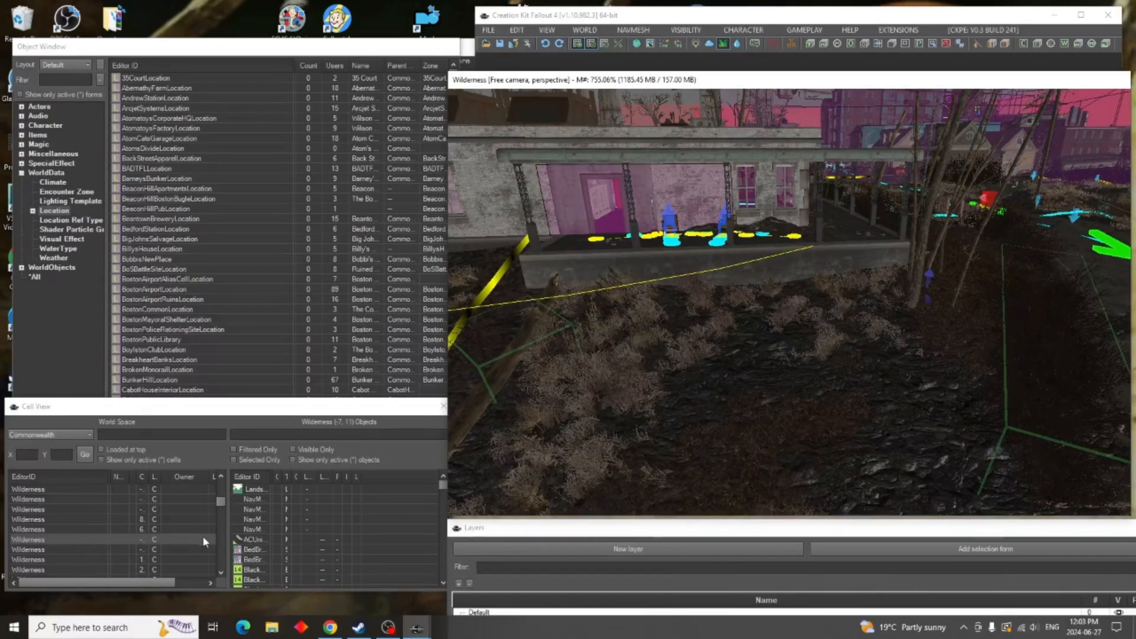
pyautogui.moveTo(728, 421)
pyautogui.mouseDown(button='middle')
pyautogui.moveTo(738, 431)
pyautogui.moveTo(464, 444)
pyautogui.mouseUp(button='middle')
pyautogui.moveTo(1018, 468)
pyautogui.mouseDown(button='middle')
pyautogui.moveTo(924, 469)
pyautogui.moveTo(885, 482)
pyautogui.moveTo(1000, 465)
pyautogui.mouseUp(button='middle')
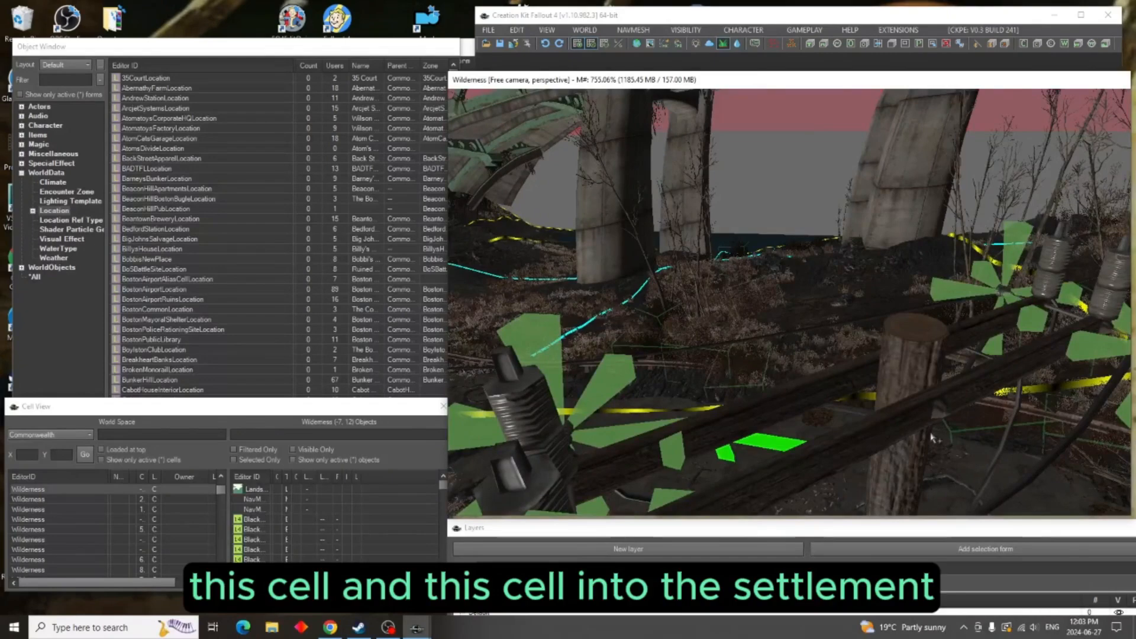
# Examine the overpass section beside the Mystic Pines building and the cells it crosses
pyautogui.scroll(6, 934, 439)
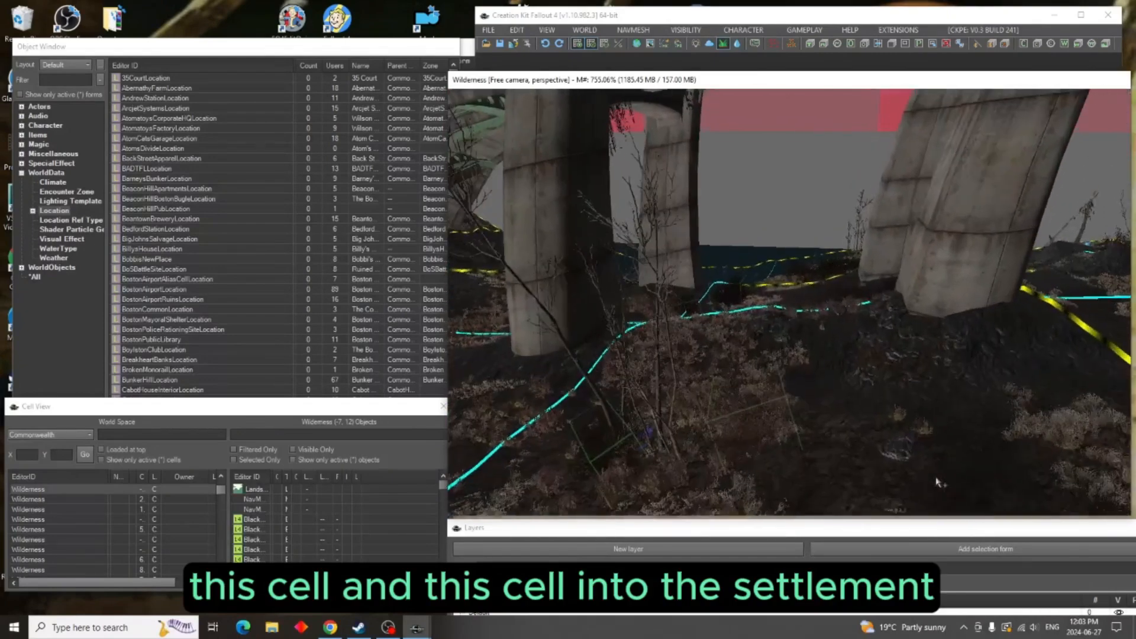
pyautogui.scroll(3, 937, 482)
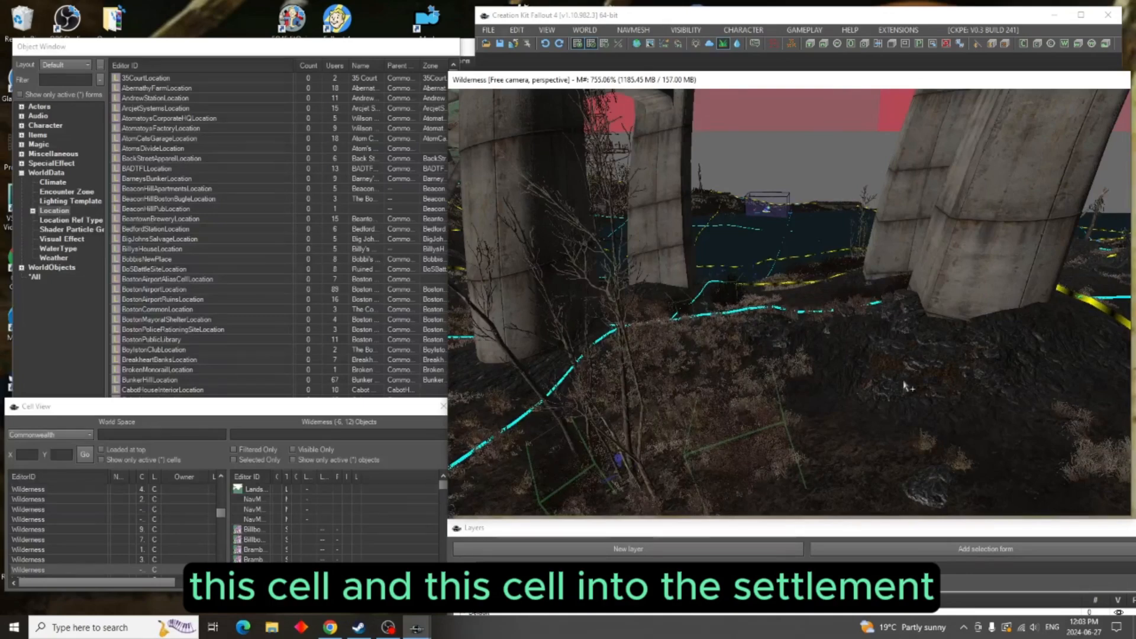
pyautogui.scroll(5, 931, 345)
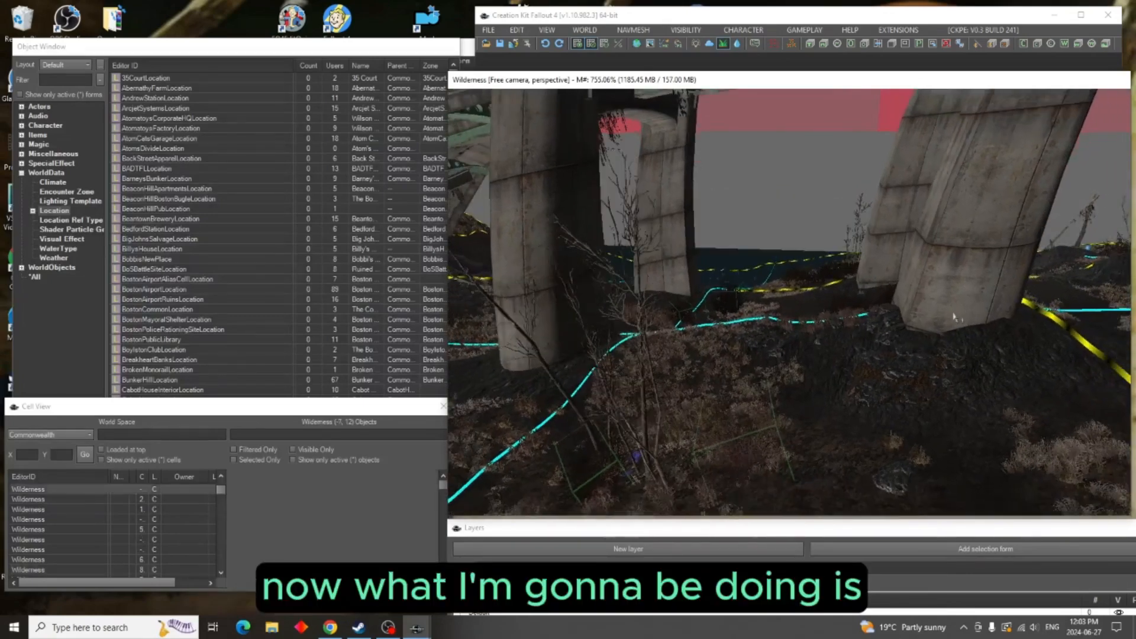
pyautogui.scroll(8, 949, 340)
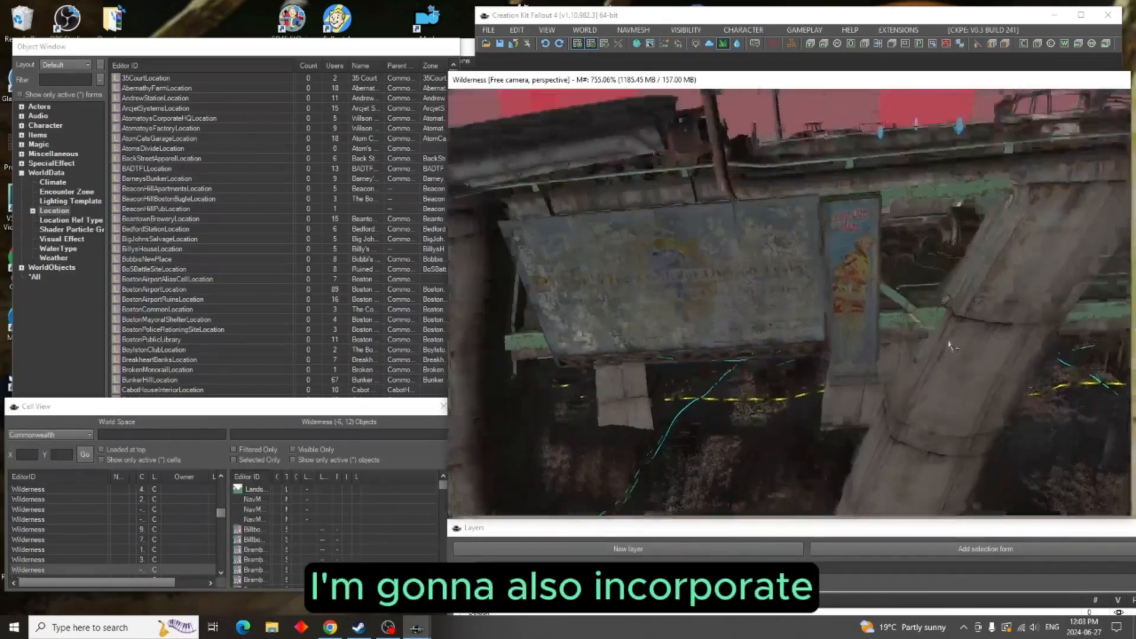
pyautogui.scroll(8, 932, 394)
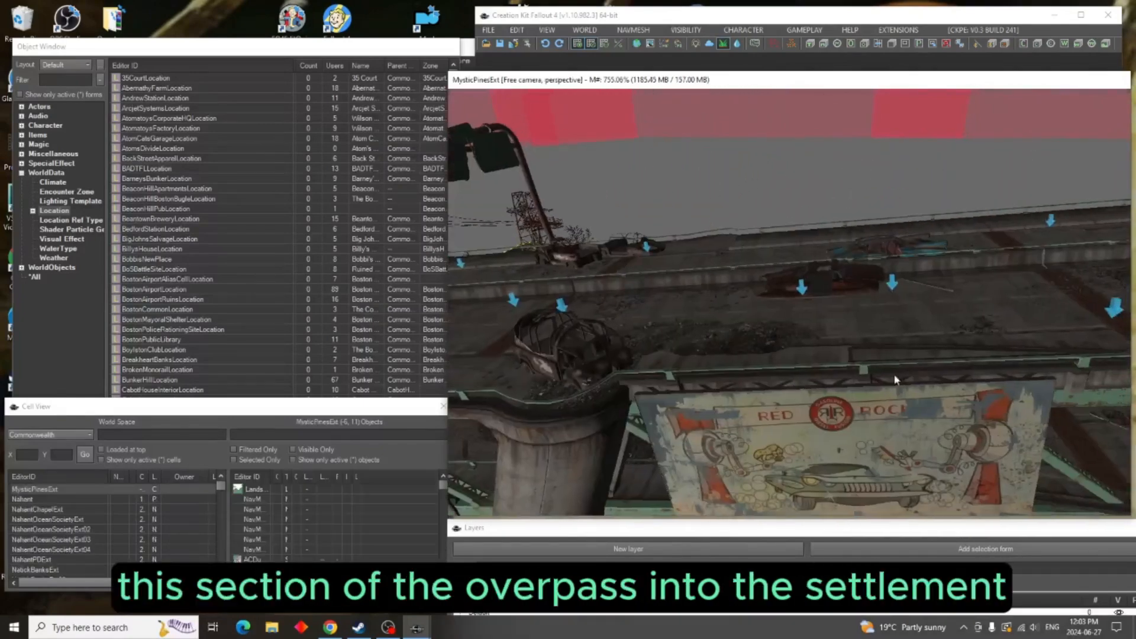
pyautogui.moveTo(959, 371); pyautogui.dragTo(889, 367, button='middle')
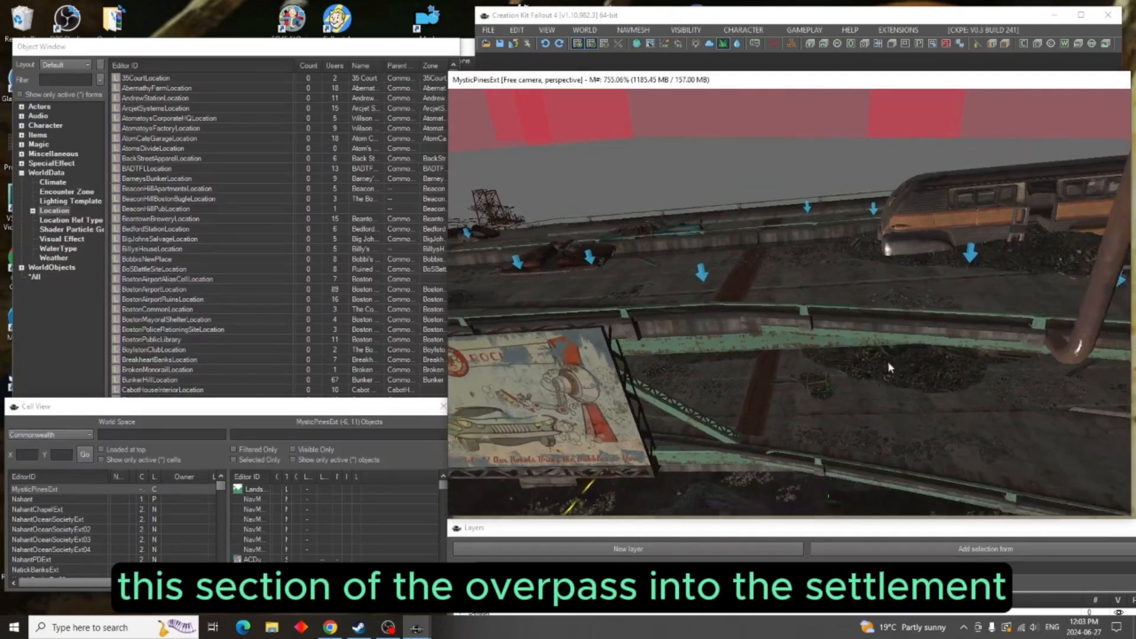
pyautogui.scroll(8, 888, 367)
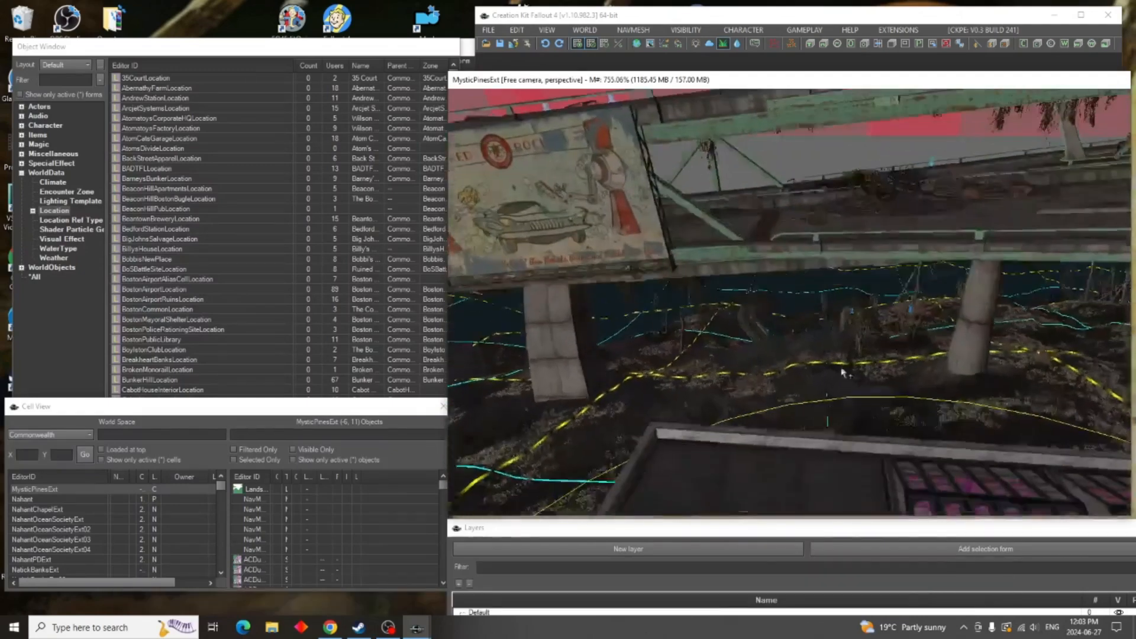
pyautogui.scroll(8, 882, 392)
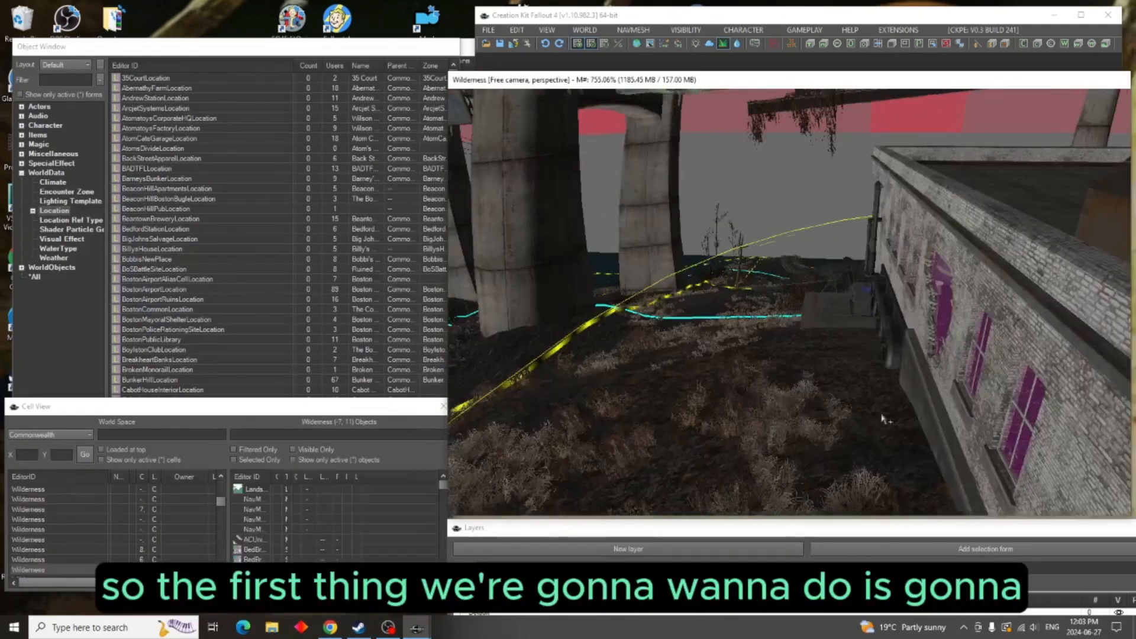
# Save the plugin in the Fallout 4 Data folder as Mystic Pines Settlement
pyautogui.click(500, 44)
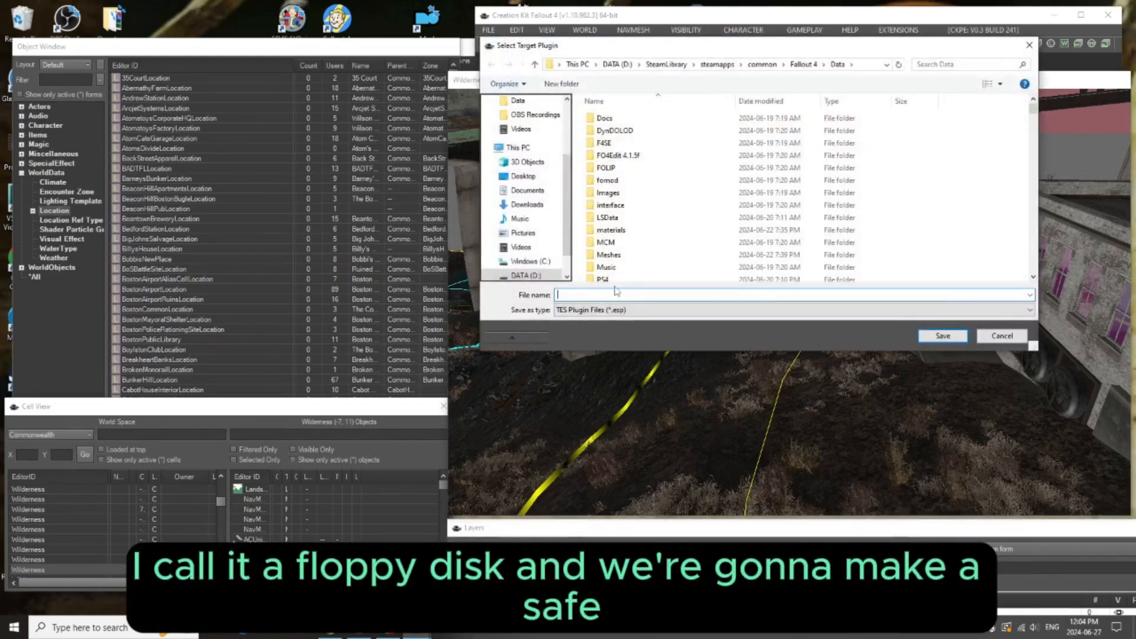
pyautogui.write('Mys')
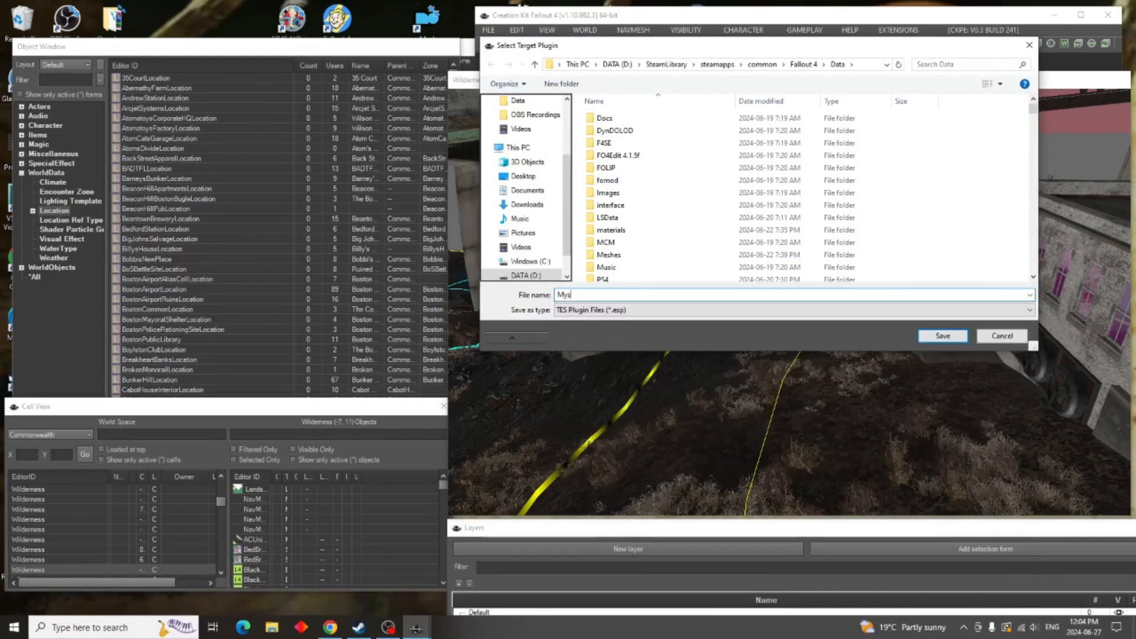
pyautogui.write('tic Pin')
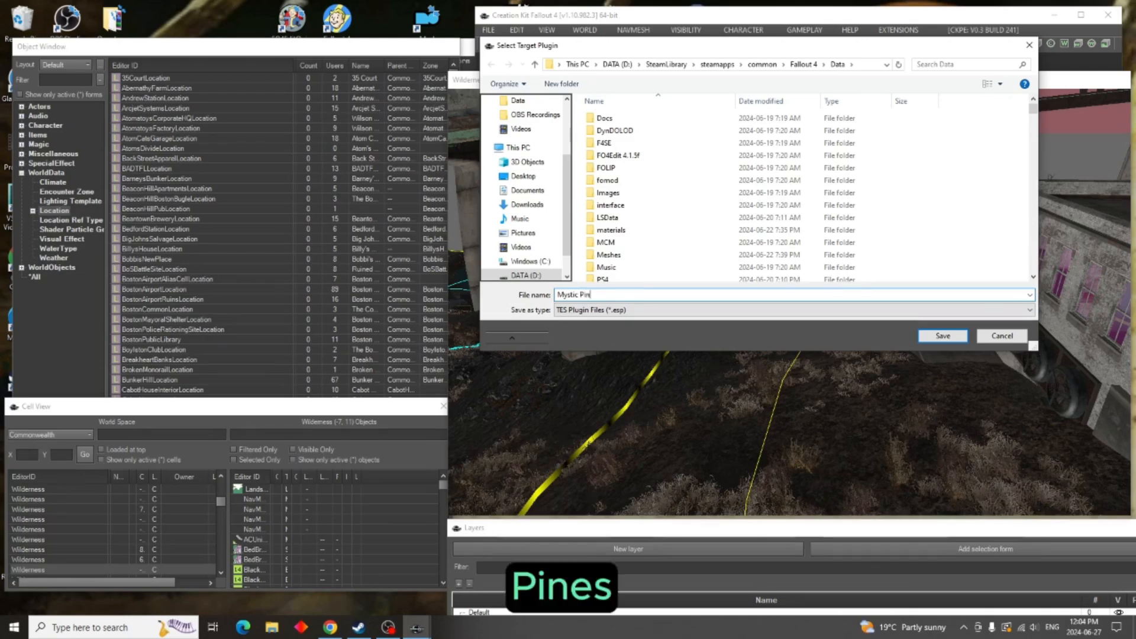
pyautogui.write('es Settlement')
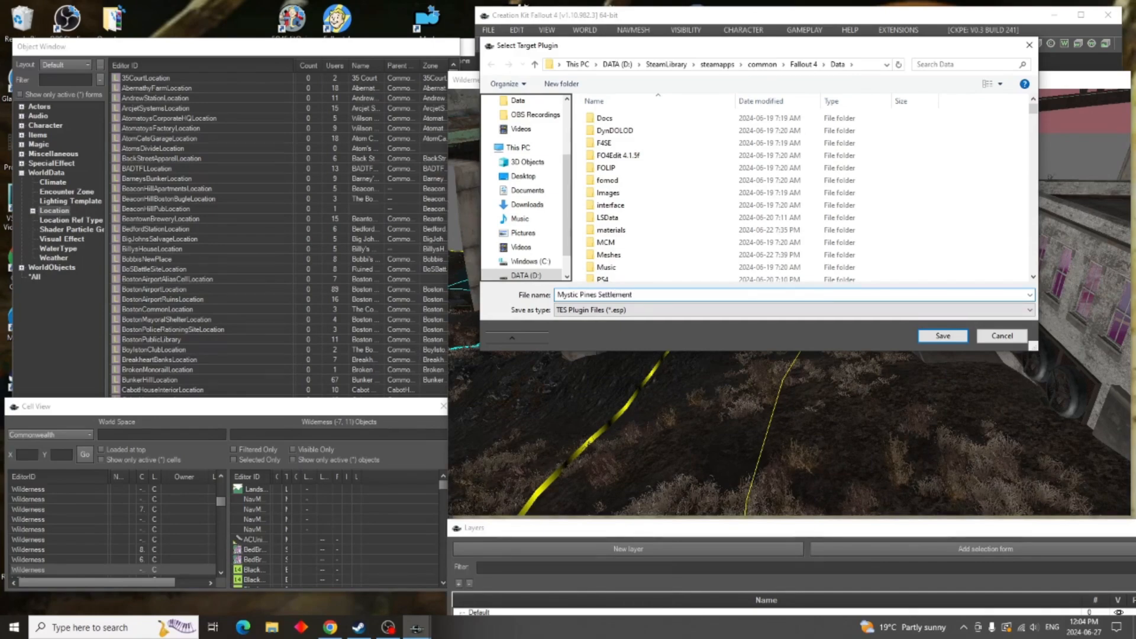
pyautogui.click(944, 339)
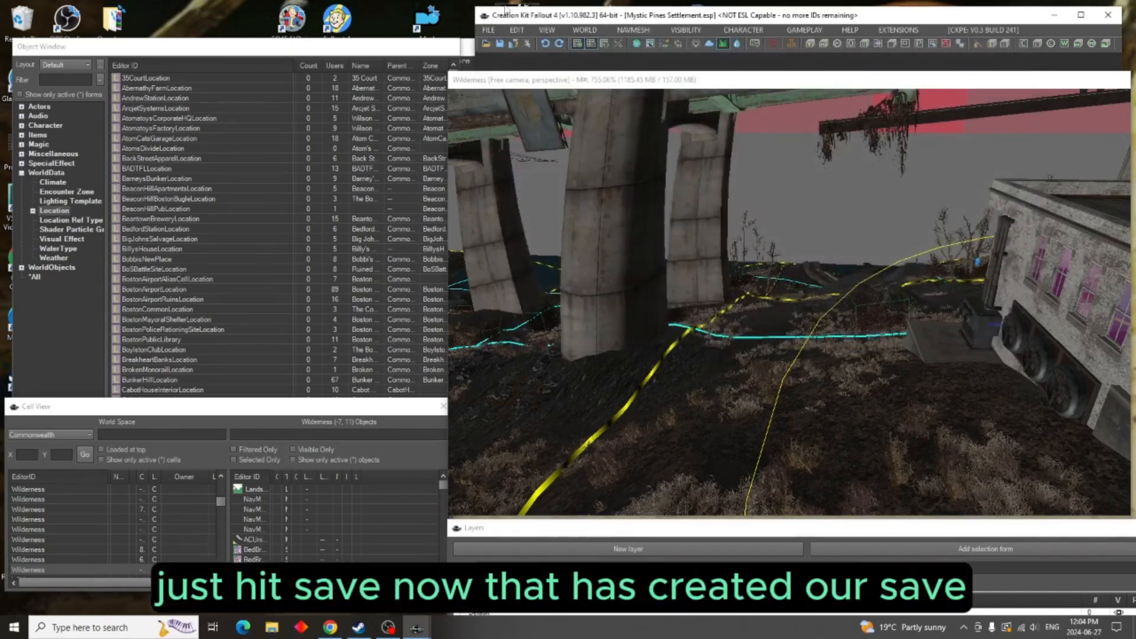
# Compare the Wilderness cells adjoining MysticPinesExt across the cell borders near the building and overpass
pyautogui.scroll(-2, 688, 277)
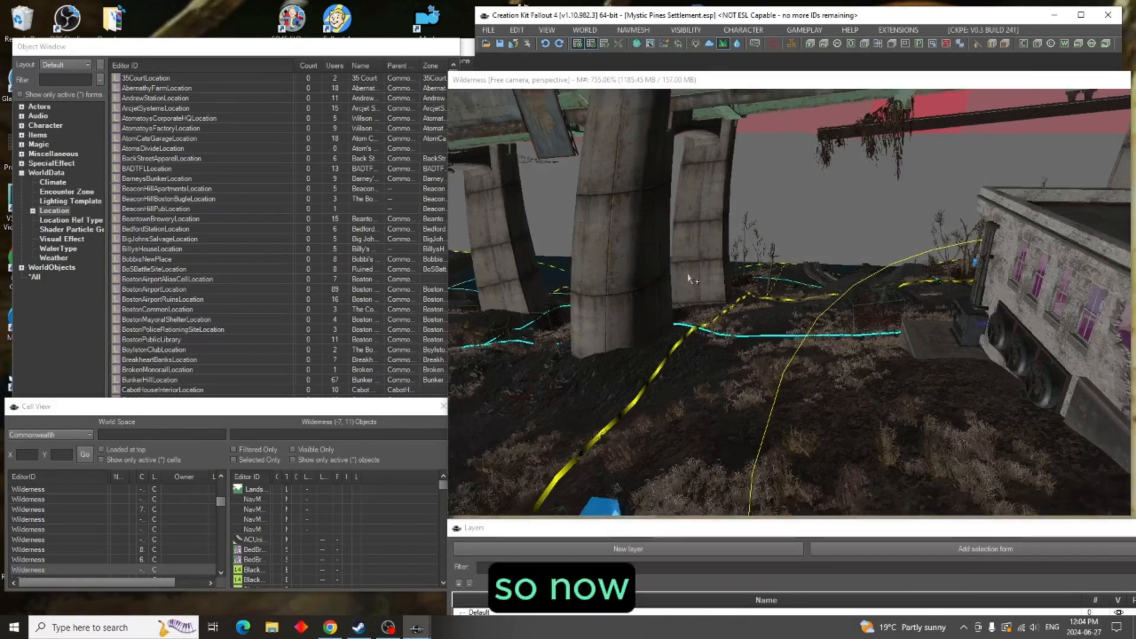
pyautogui.moveTo(753, 314); pyautogui.dragTo(801, 286, button='middle')
pyautogui.scroll(-2, 808, 302)
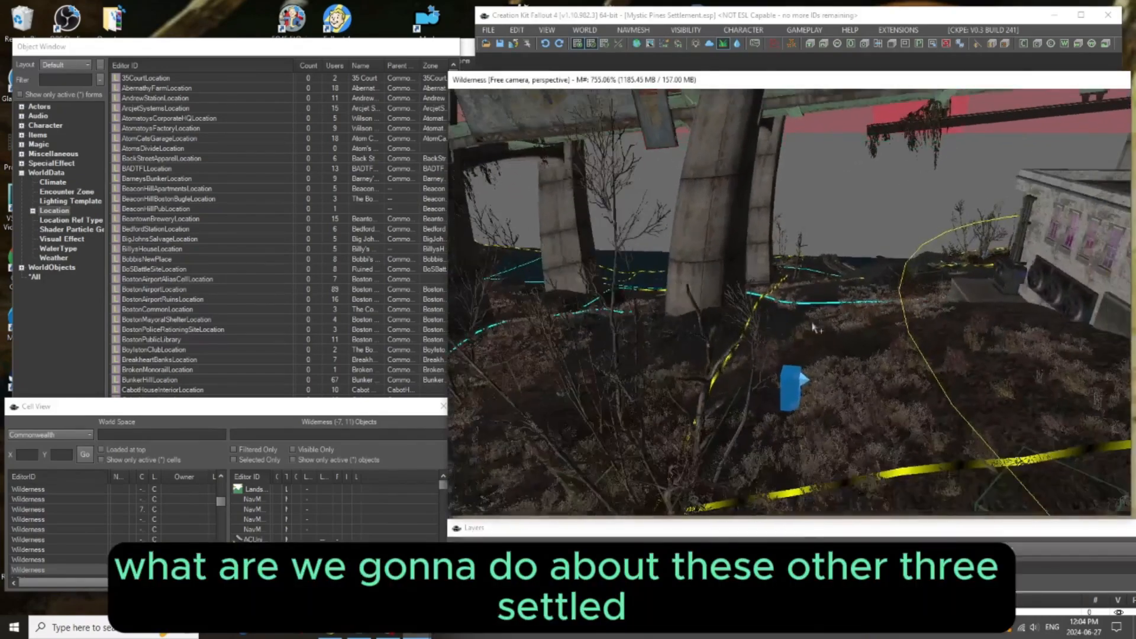
pyautogui.moveTo(834, 335); pyautogui.dragTo(698, 291, button='middle')
pyautogui.scroll(3, 966, 295)
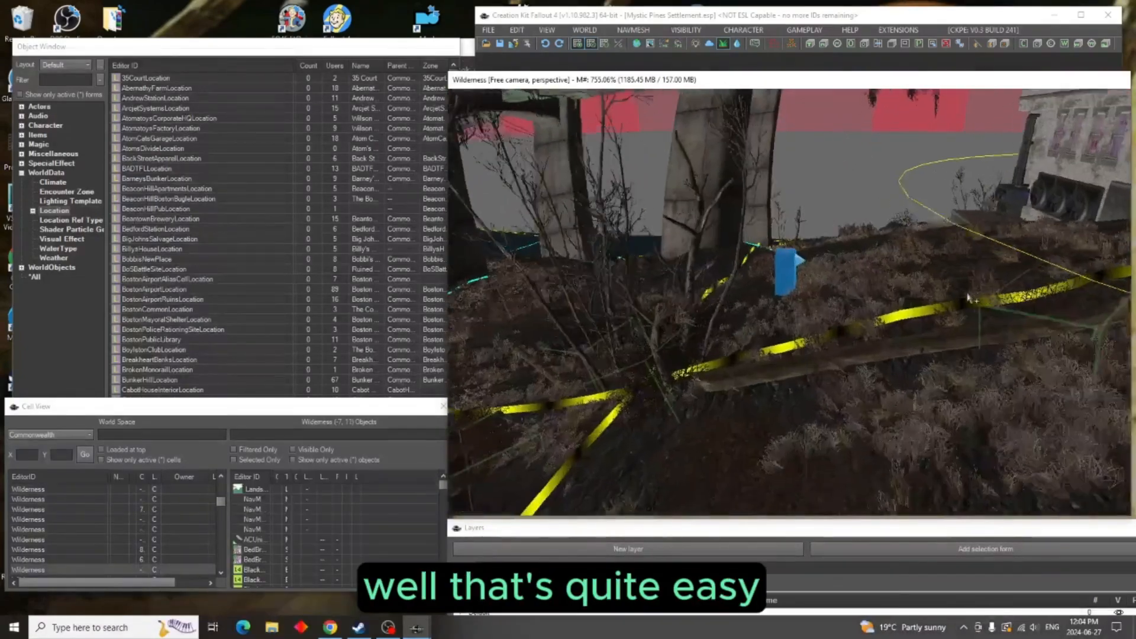
pyautogui.moveTo(968, 299); pyautogui.dragTo(977, 343, button='middle')
pyautogui.scroll(5, 997, 354)
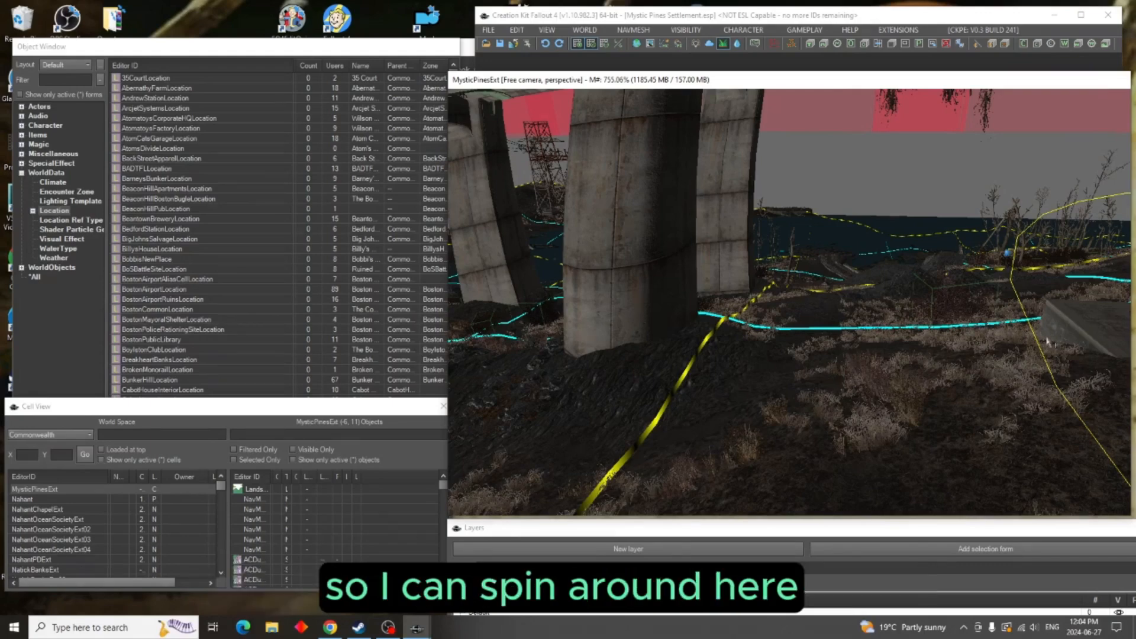
pyautogui.moveTo(1015, 333); pyautogui.dragTo(921, 284, button='middle')
pyautogui.click(921, 284)
pyautogui.keyDown('shift'); pyautogui.moveTo(711, 293); pyautogui.dragTo(895, 327, button='middle'); pyautogui.keyUp('shift')
pyautogui.scroll(4, 914, 324)
pyautogui.scroll(-1, 910, 324)
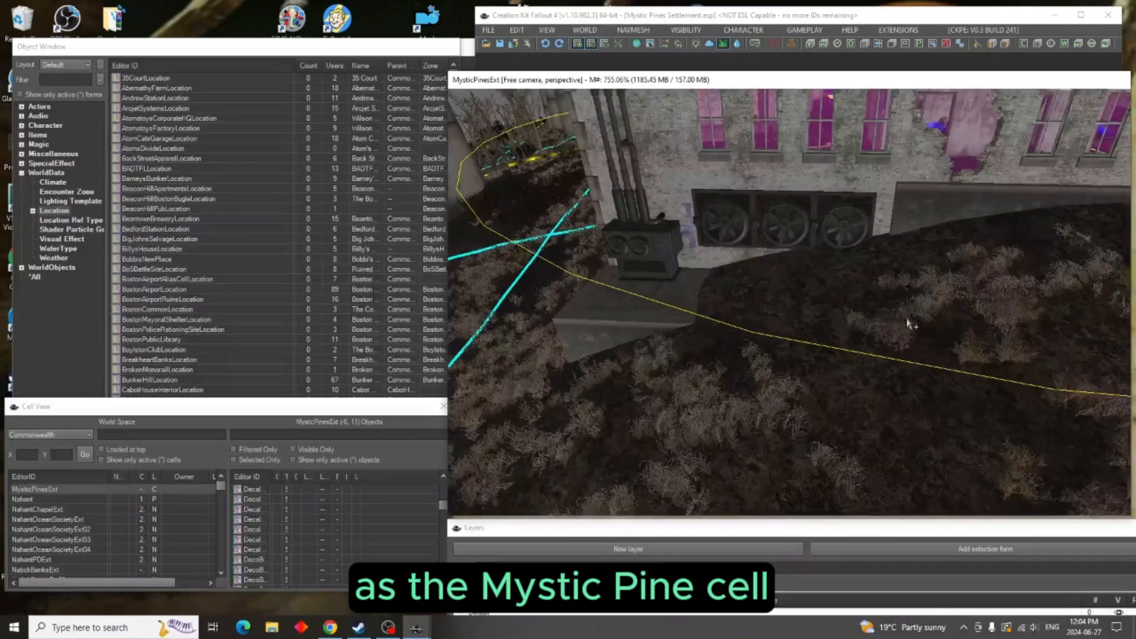
# Rename the Wilderness cell at (-7, 11), beside the building's porch, to MysticPinesExt02
pyautogui.keyDown('shift'); pyautogui.moveTo(973, 327); pyautogui.dragTo(811, 322, button='middle'); pyautogui.keyUp('shift')
pyautogui.scroll(-1, 47, 533)
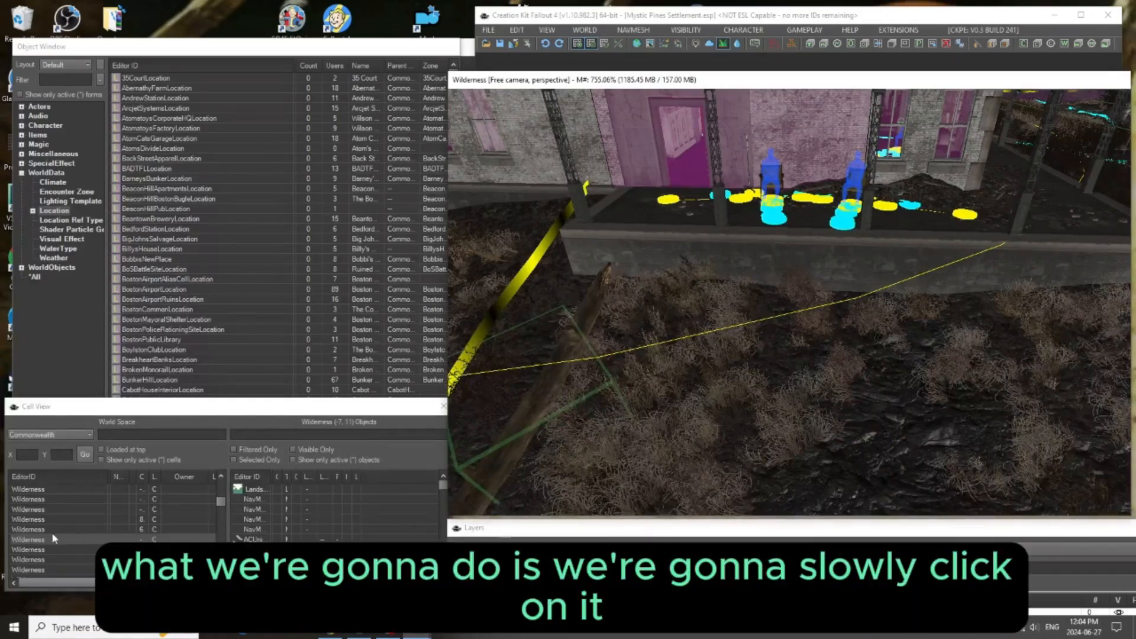
pyautogui.click(45, 539)
pyautogui.click(46, 539)
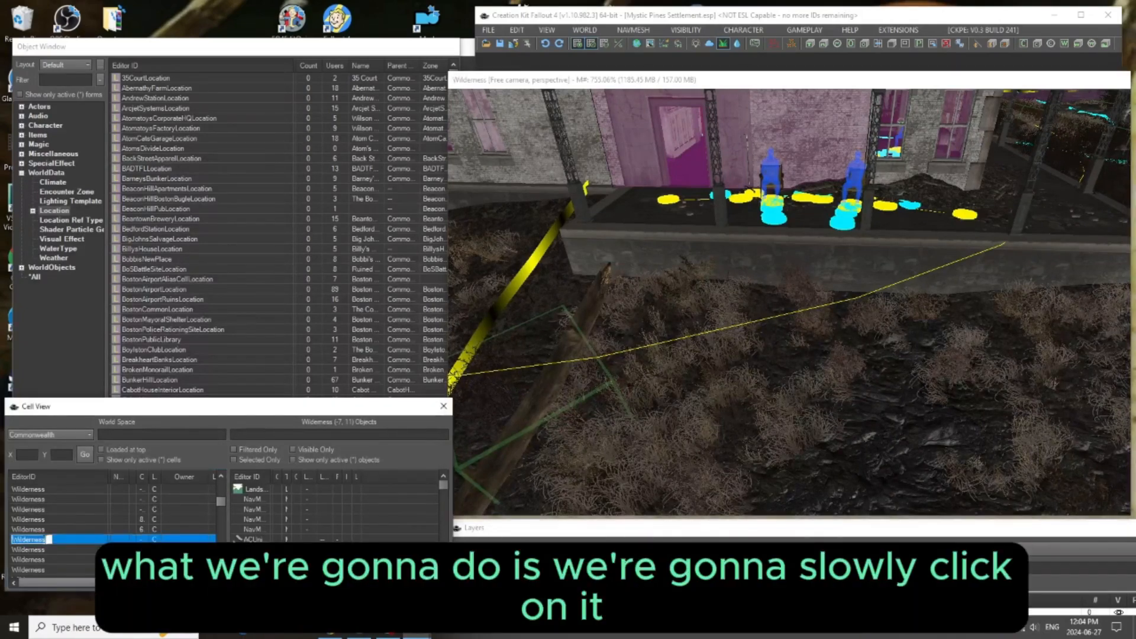
pyautogui.write('Mys')
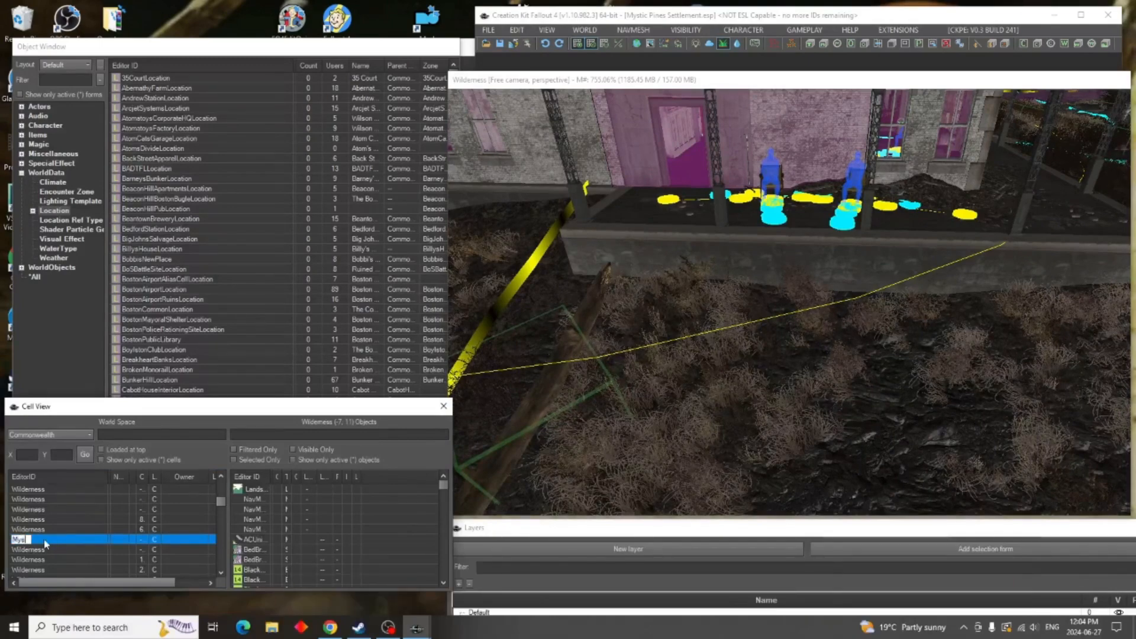
pyautogui.write('ticPi')
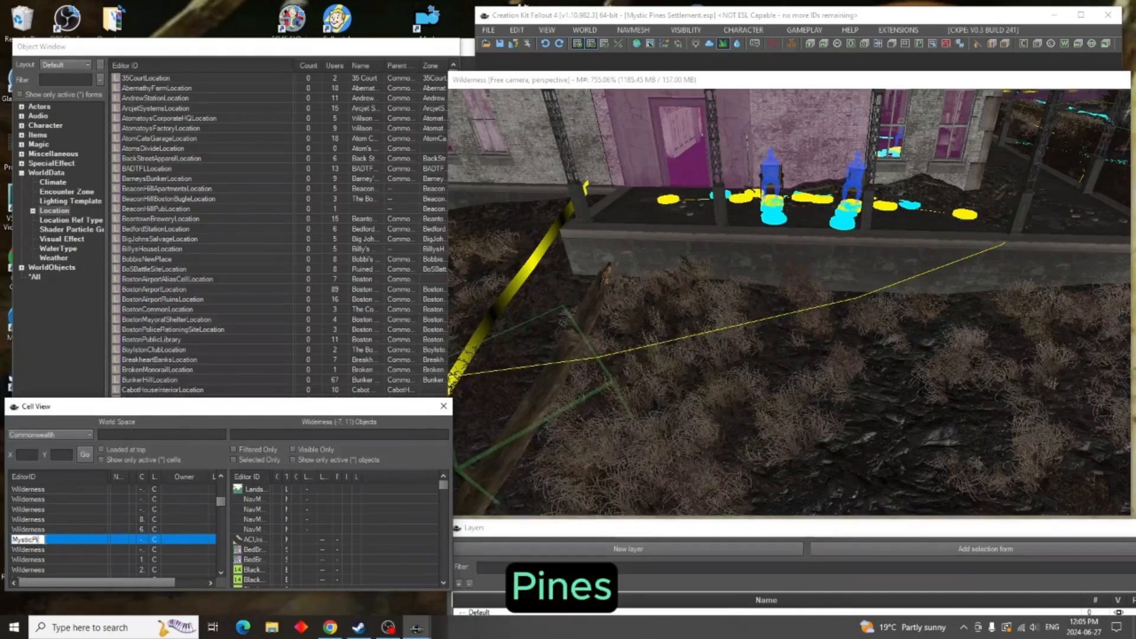
pyautogui.write('nes')
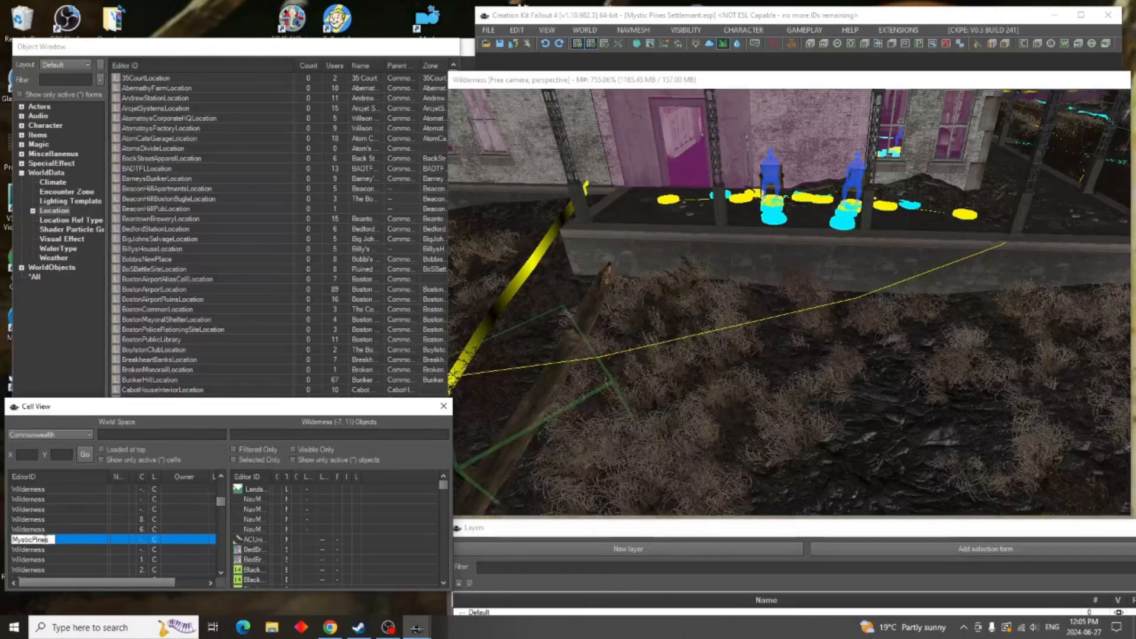
pyautogui.write('Ext02')
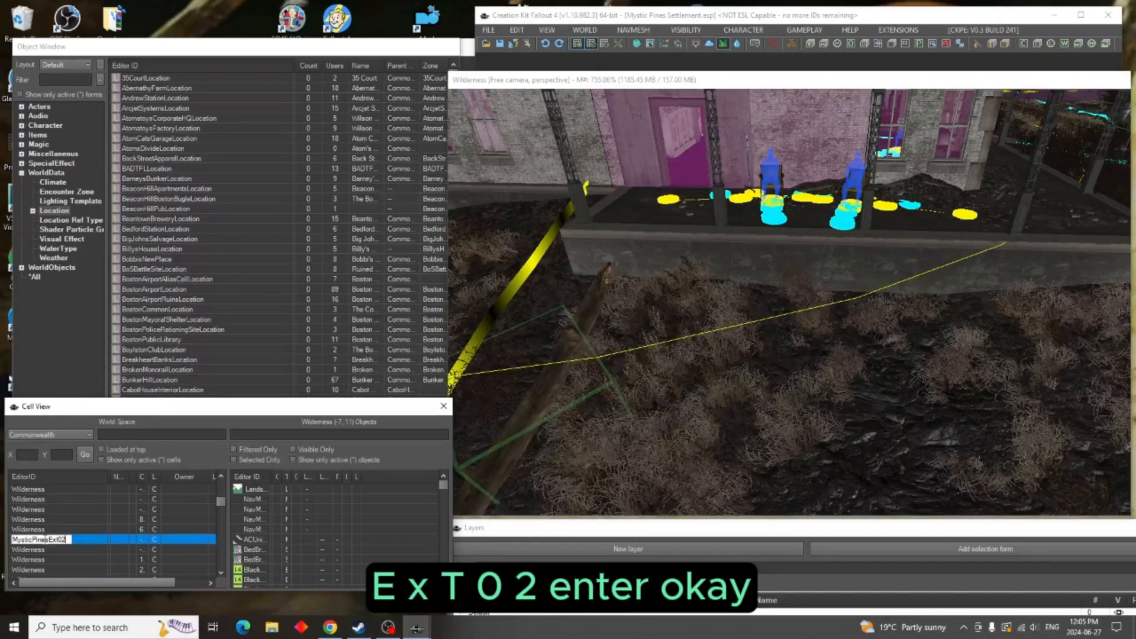
pyautogui.press('Return')
# Rename the Wilderness cell at (-7, 12), on the road side near the overpass, to MysticPinesExt03
pyautogui.click(538, 405)
pyautogui.moveTo(589, 424)
pyautogui.keyDown('shift'); pyautogui.mouseDown(button='middle')
pyautogui.moveTo(682, 434)
pyautogui.moveTo(708, 406)
pyautogui.moveTo(806, 371)
pyautogui.moveTo(681, 397)
pyautogui.mouseUp(button='middle'); pyautogui.keyUp('shift')
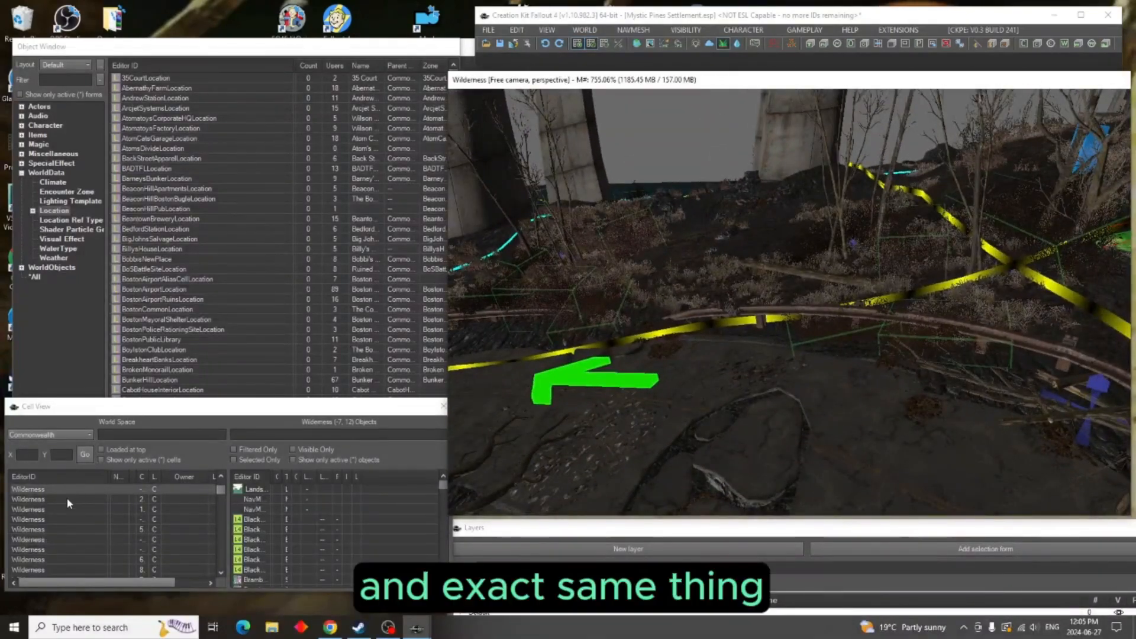
pyautogui.click(51, 520)
pyautogui.click(51, 519)
pyautogui.write('Mys')
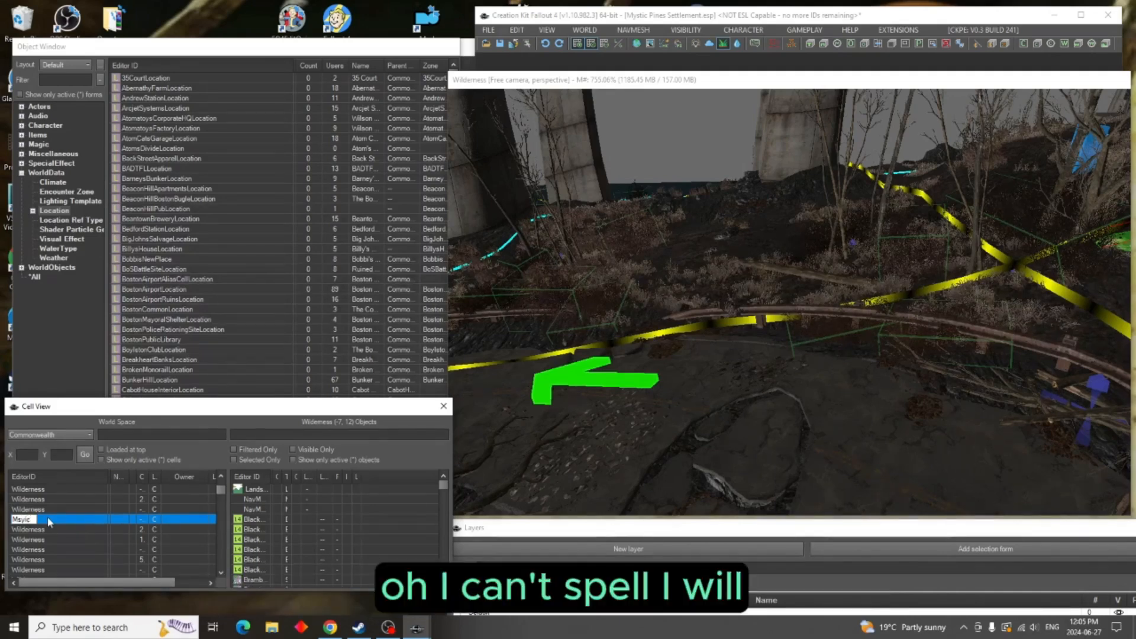
pyautogui.press('BackSpace')
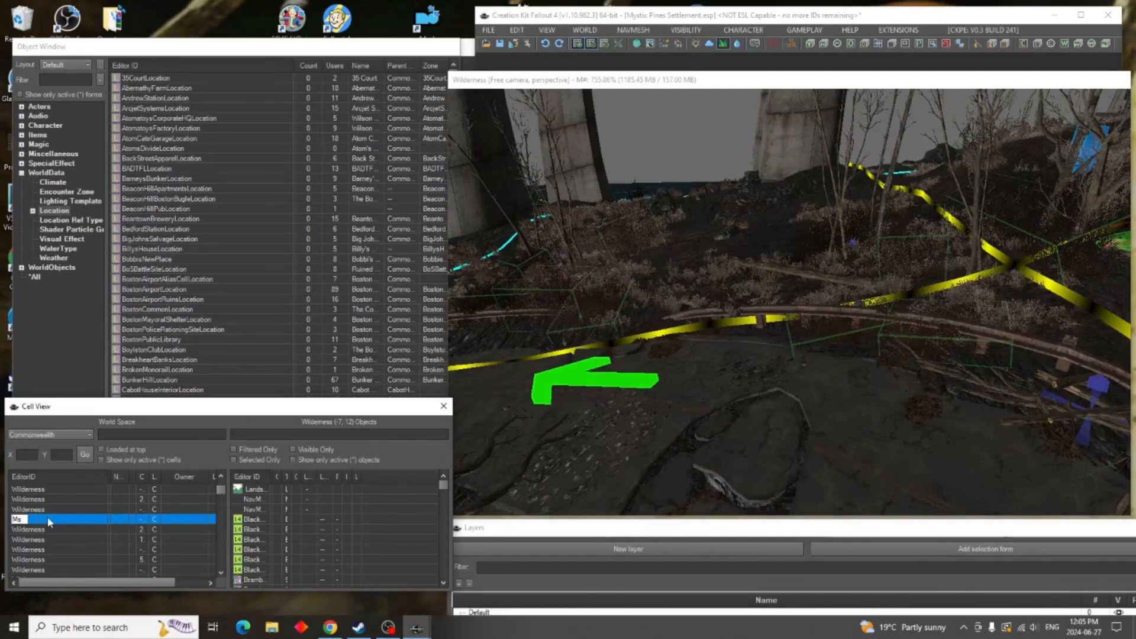
pyautogui.press('BackSpace')
pyautogui.write('ysti')
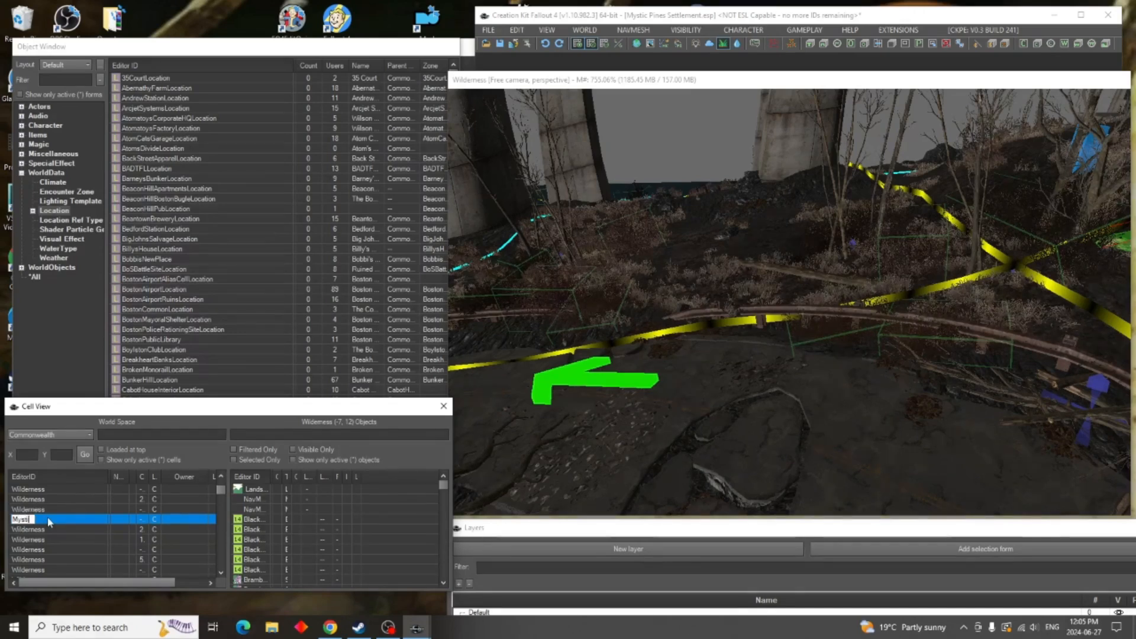
pyautogui.write('cPinesEx')
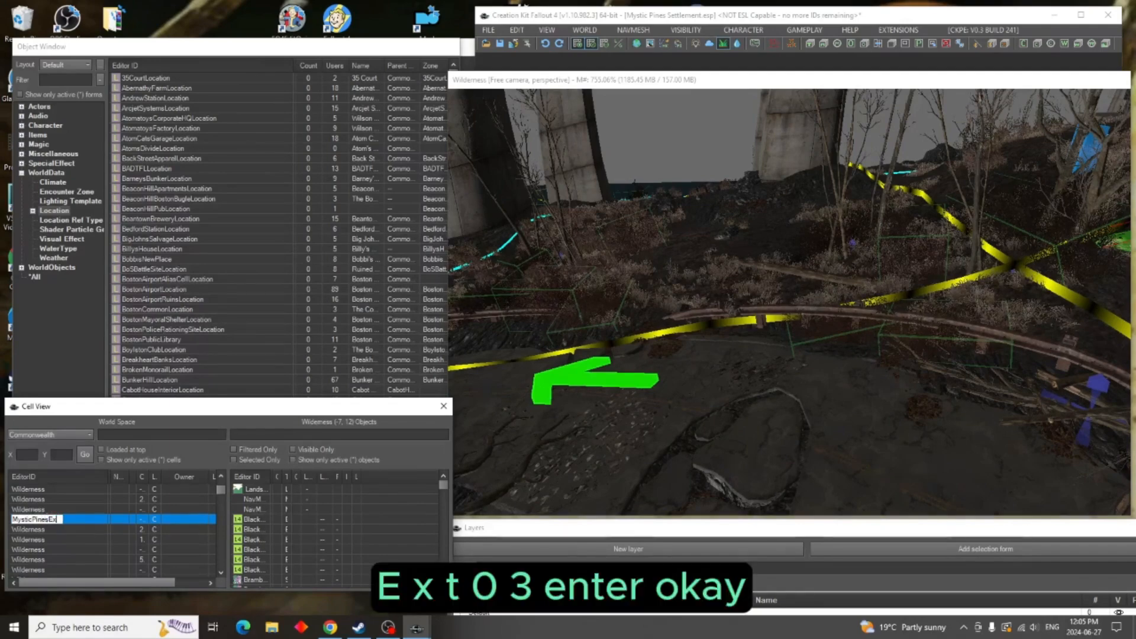
pyautogui.write('t03')
pyautogui.press('Return')
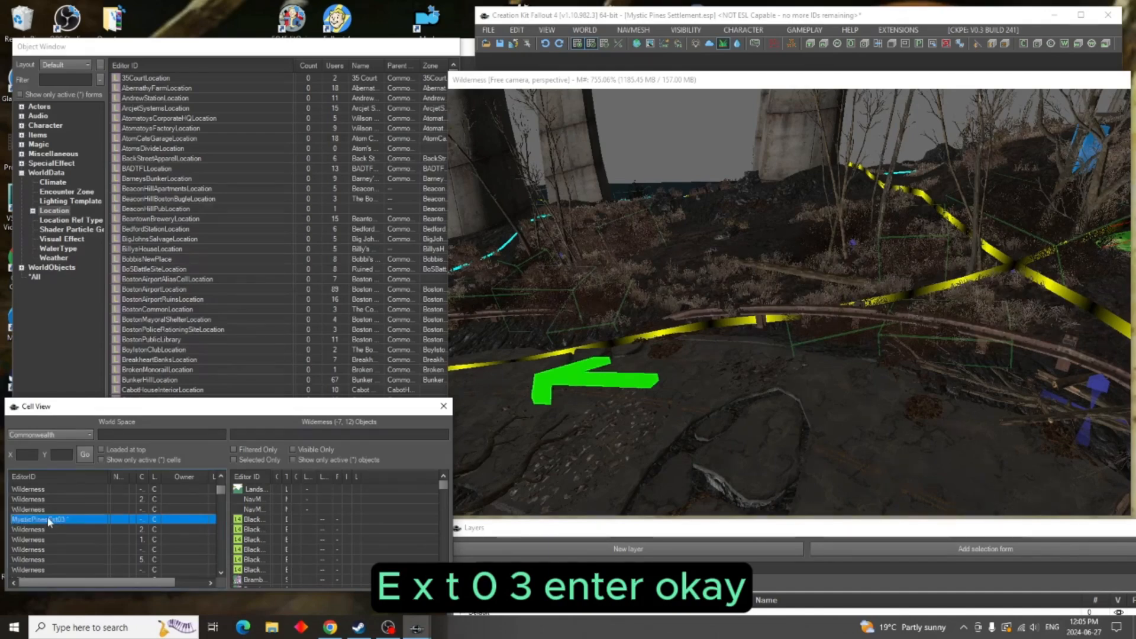
# Rename the Wilderness cell at (-6, 12), by the overpass pillars, to MysticPinesExt04
pyautogui.scroll(3, 735, 454)
pyautogui.moveTo(736, 441); pyautogui.dragTo(748, 458, button='middle')
pyautogui.scroll(3, 744, 403)
pyautogui.scroll(8, 743, 391)
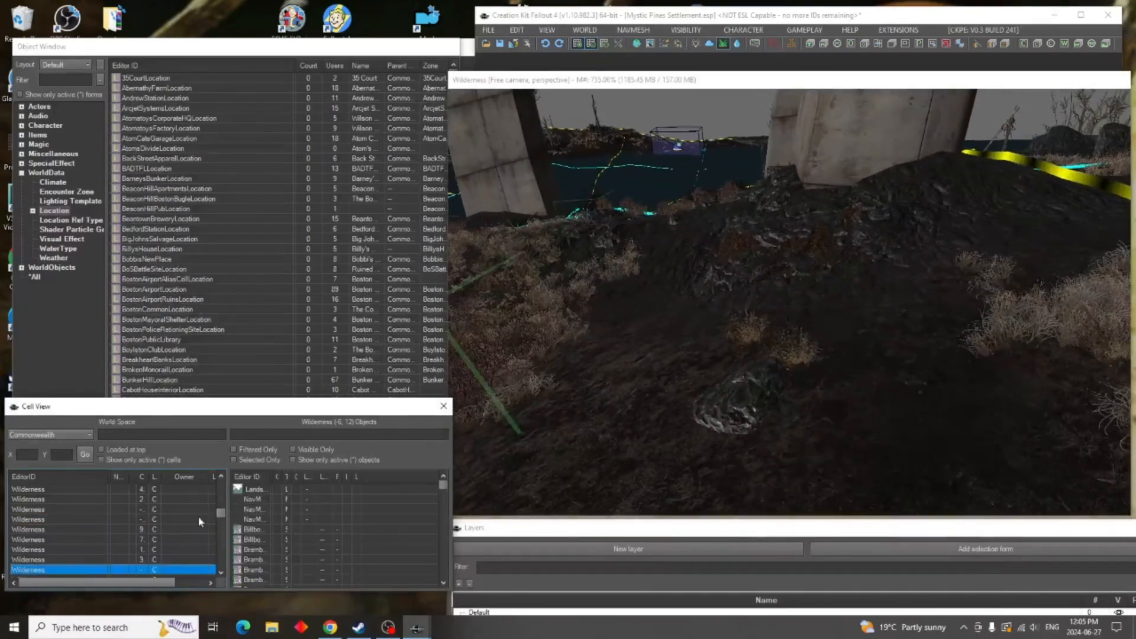
pyautogui.click(71, 509)
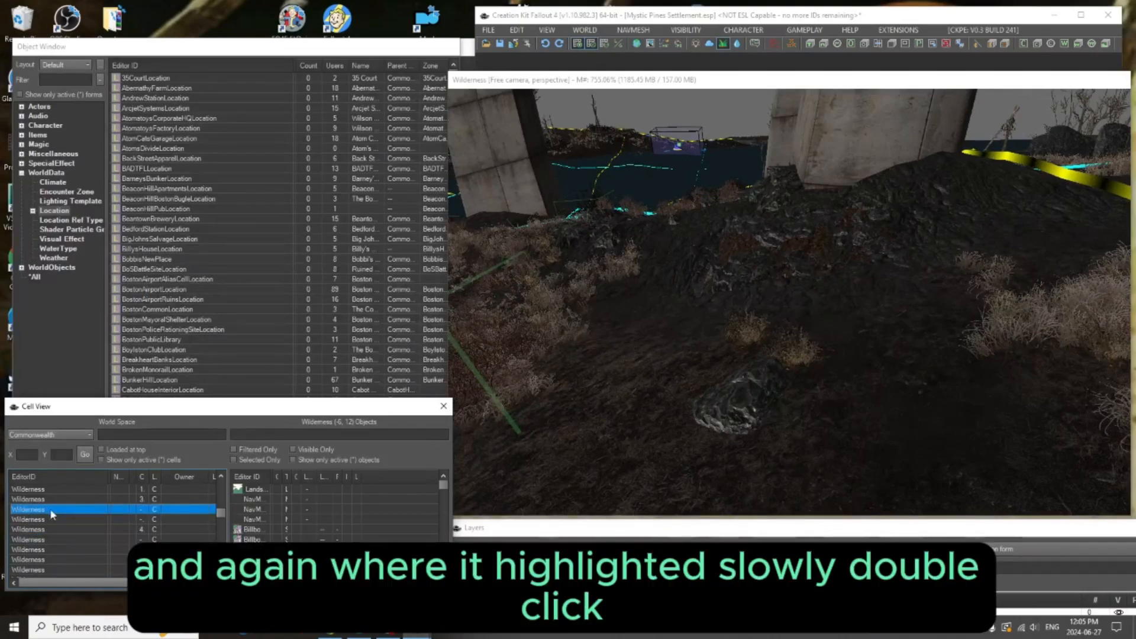
pyautogui.click(49, 509)
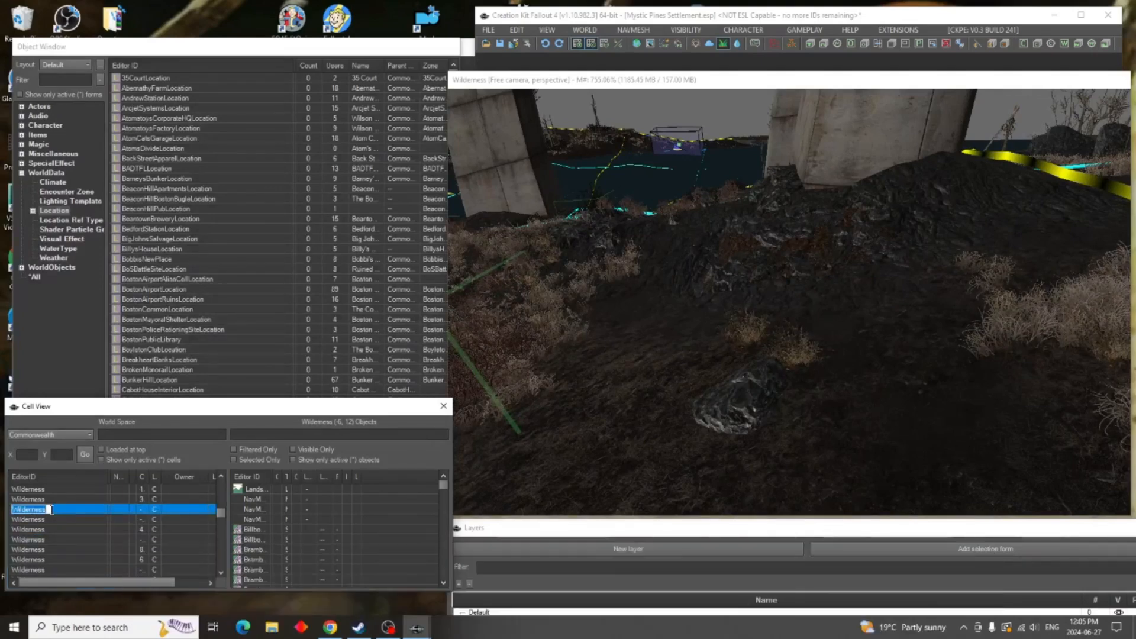
pyautogui.write('Myst')
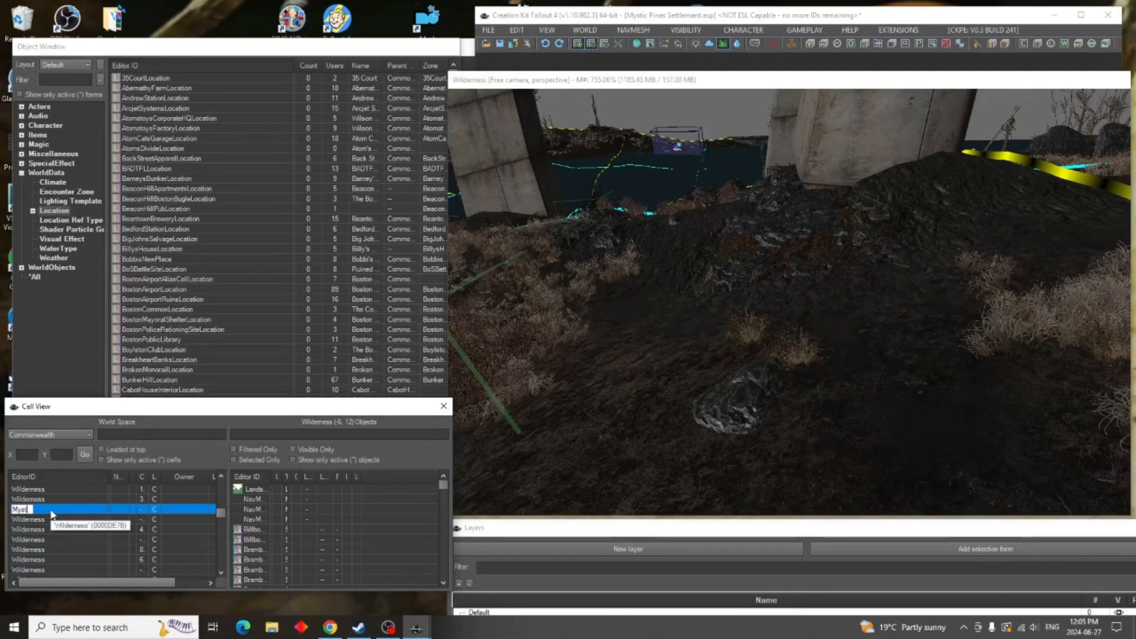
pyautogui.write('icPinesExt')
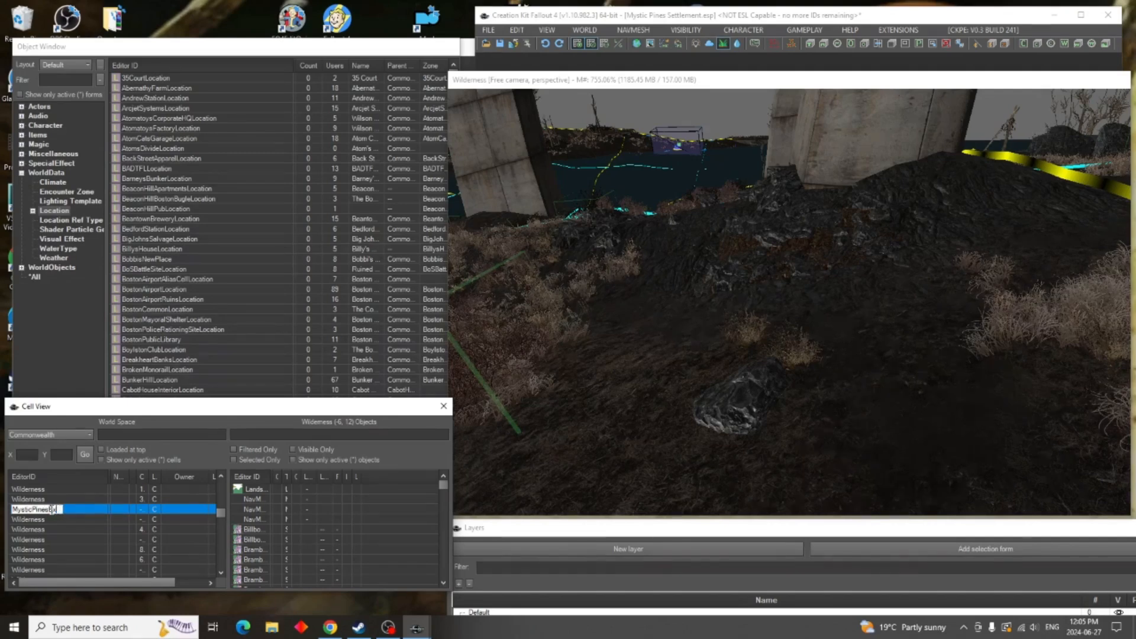
pyautogui.write('04 *')
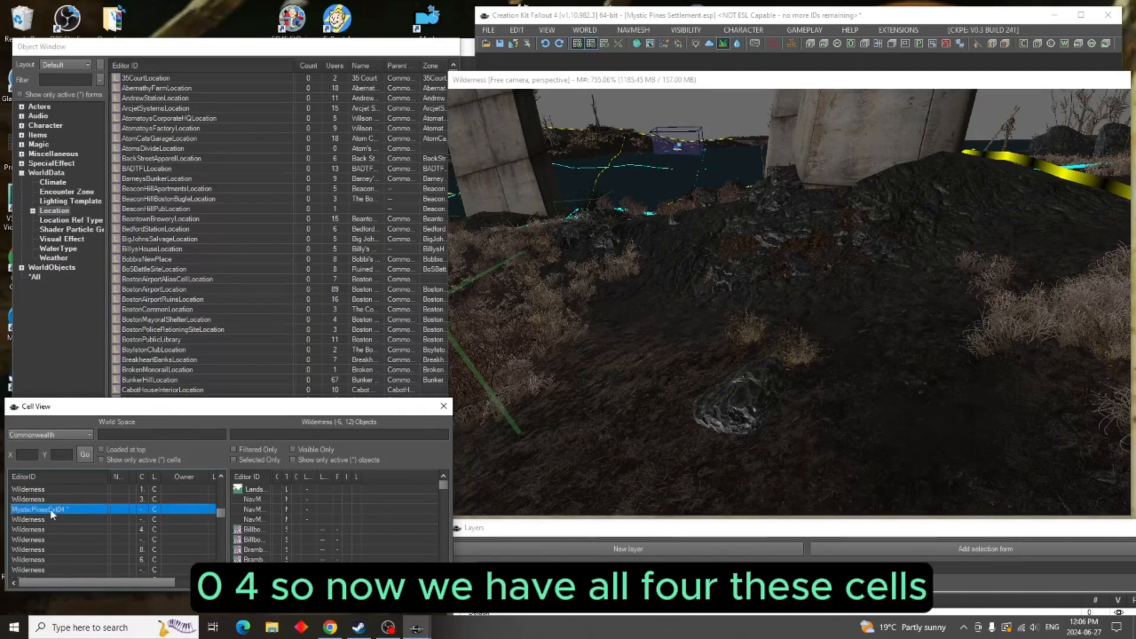
# Open the world cell settings and assign MysticPinesLocation as the location of the MysticPinesExt cell at (-6, 11)
pyautogui.moveTo(849, 399); pyautogui.dragTo(831, 416, button='middle')
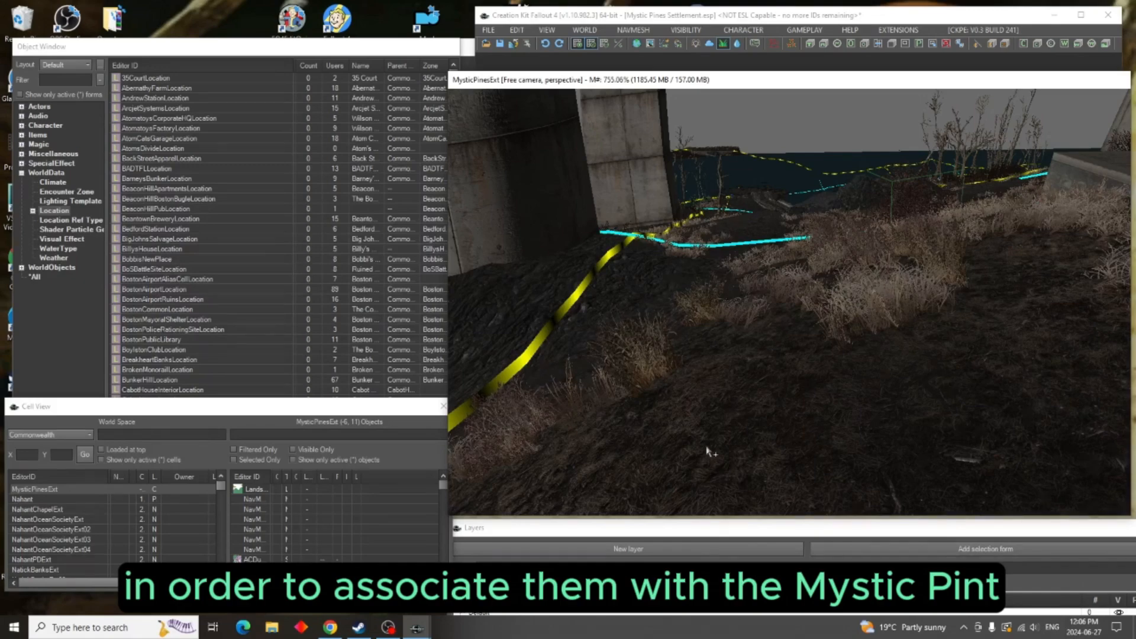
pyautogui.click(586, 31)
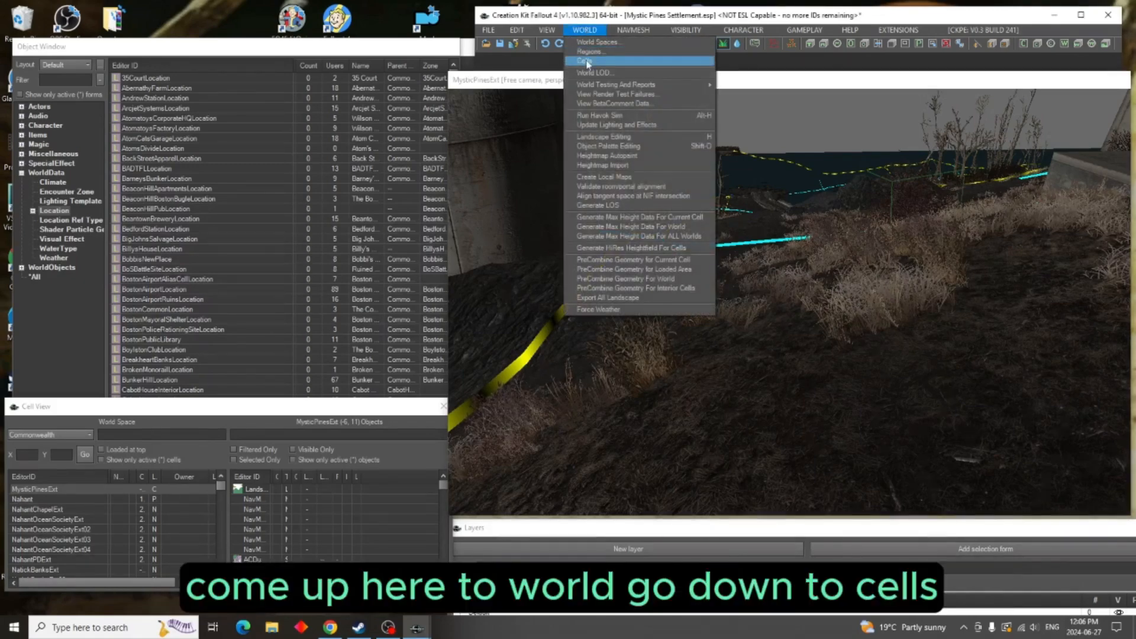
pyautogui.click(585, 61)
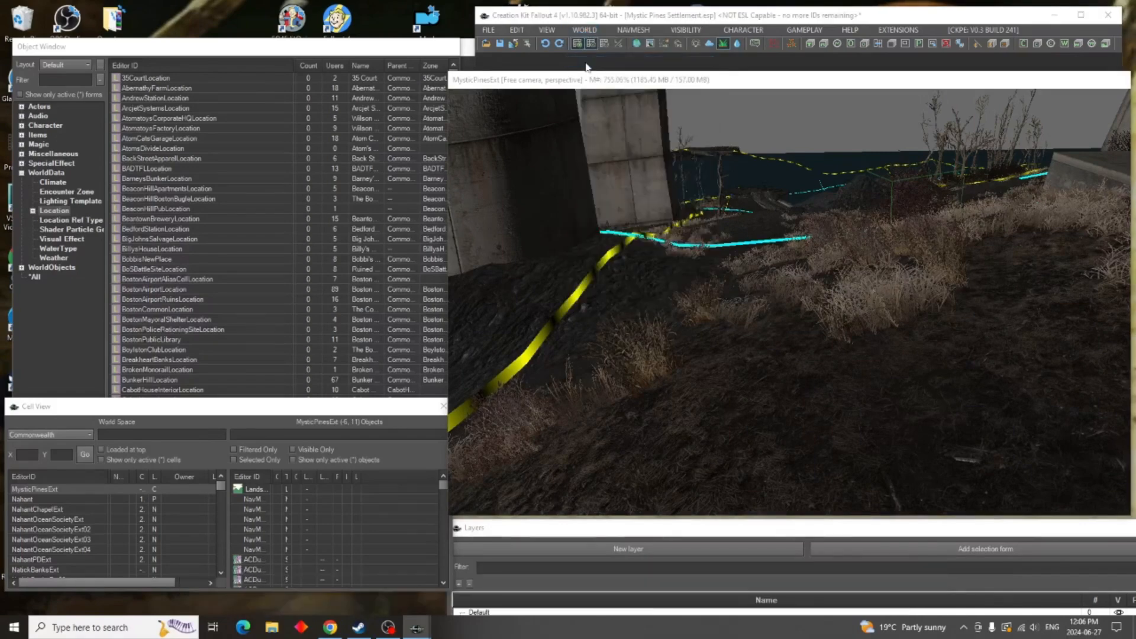
pyautogui.scroll(-9, 408, 462)
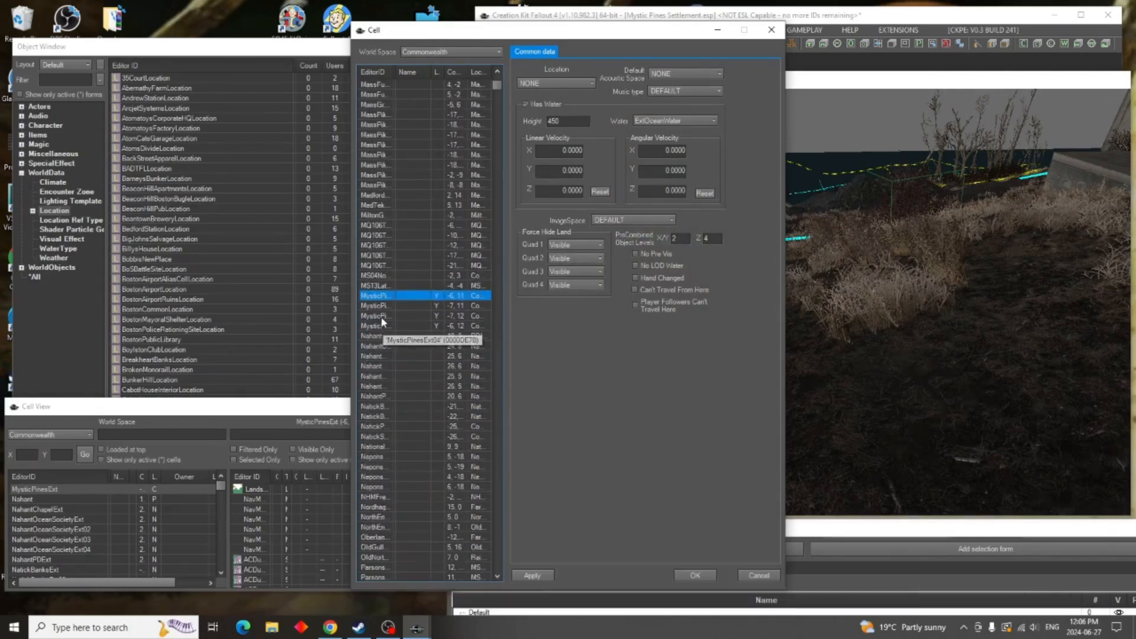
pyautogui.click(592, 82)
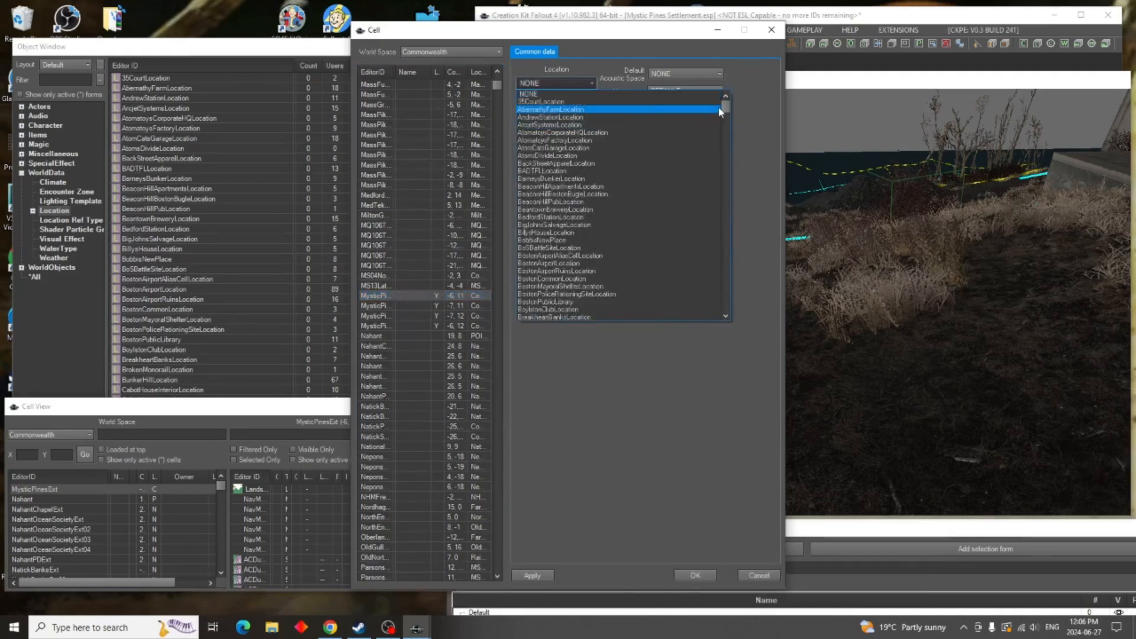
pyautogui.moveTo(726, 106); pyautogui.dragTo(727, 247)
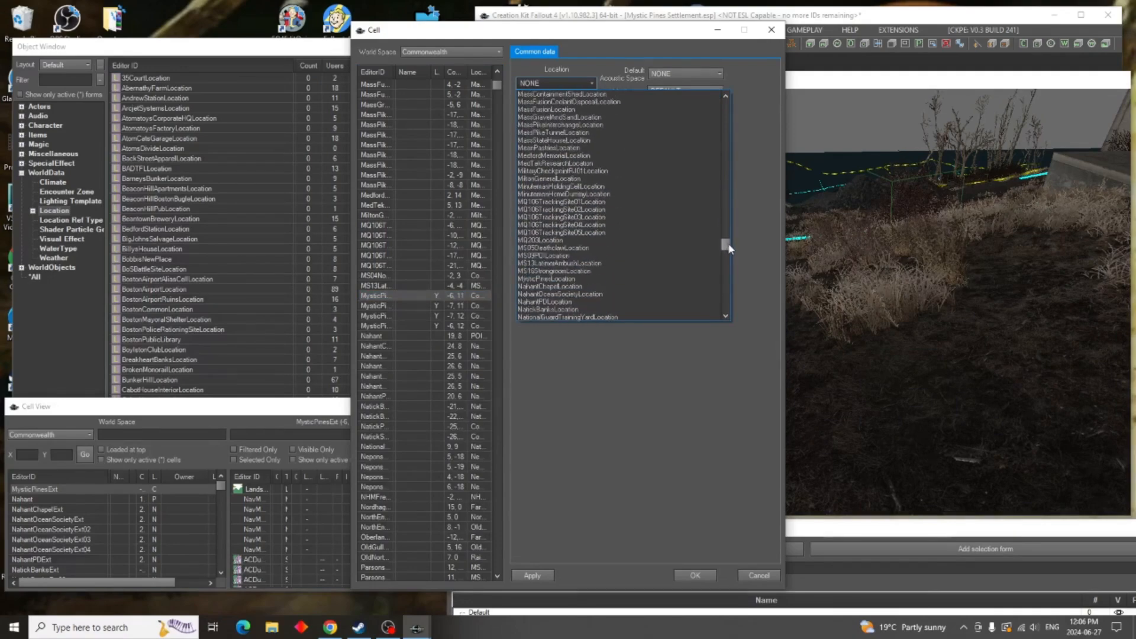
pyautogui.click(645, 278)
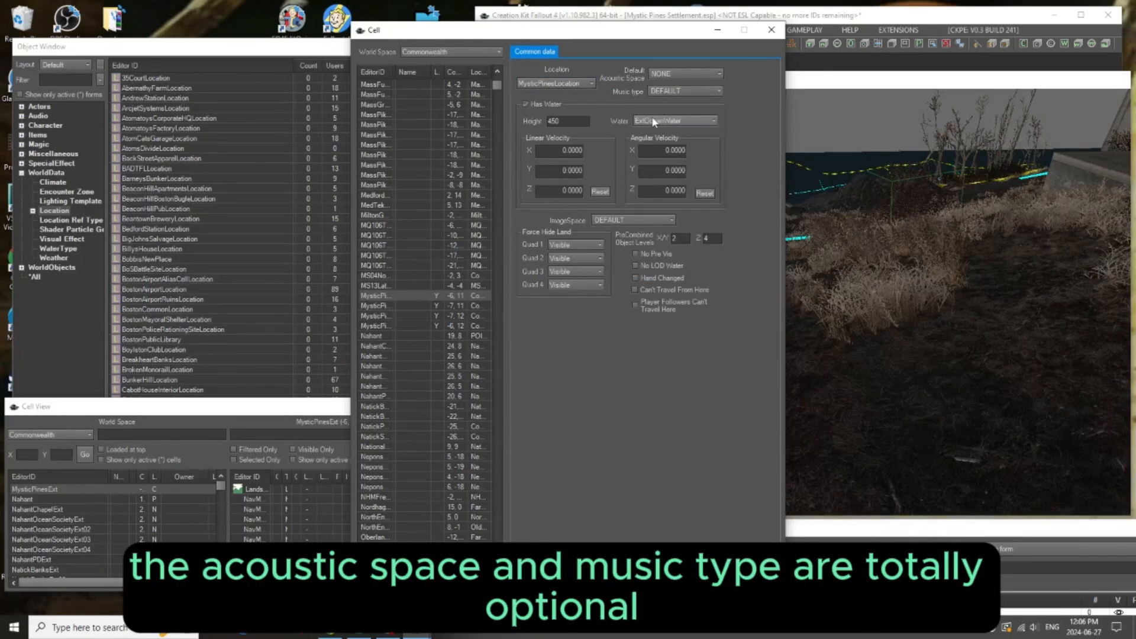
# Give the MysticPinesExt cell the acoustic space DLC04IntJunkyardUFO and the music type DLC04MUSExploreInnerSafari, and apply the changes
pyautogui.click(719, 73)
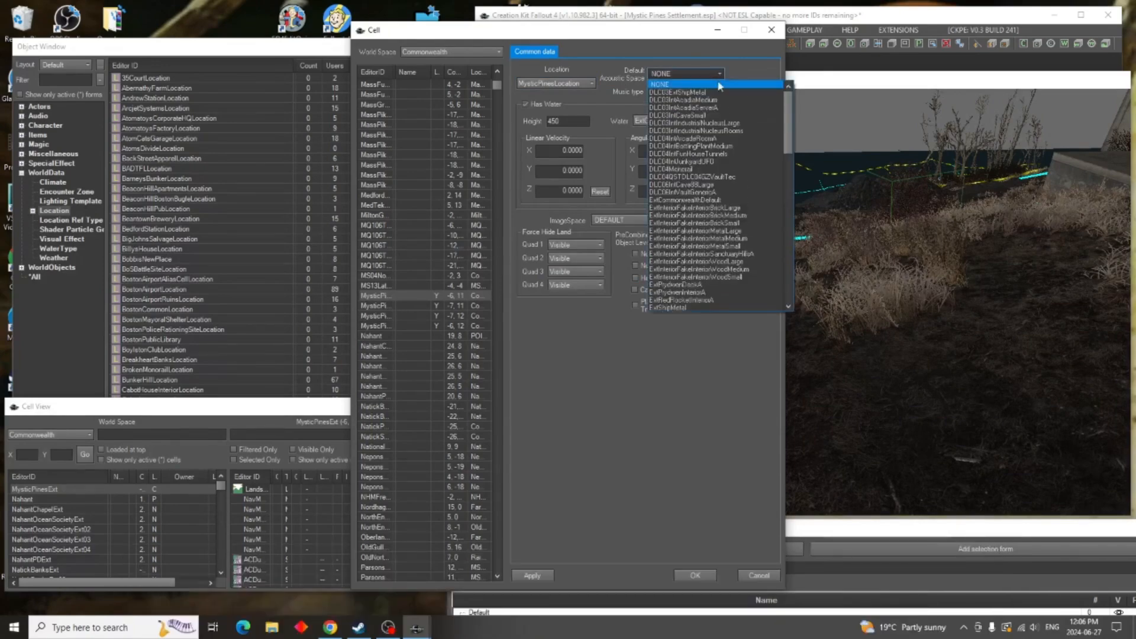
pyautogui.click(716, 161)
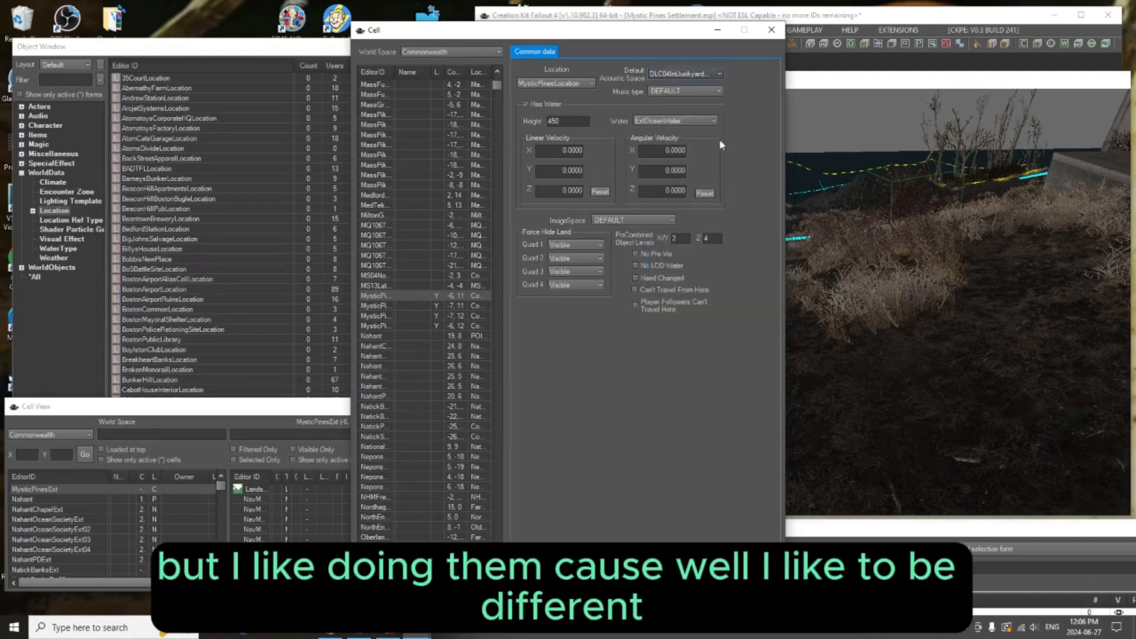
pyautogui.click(716, 92)
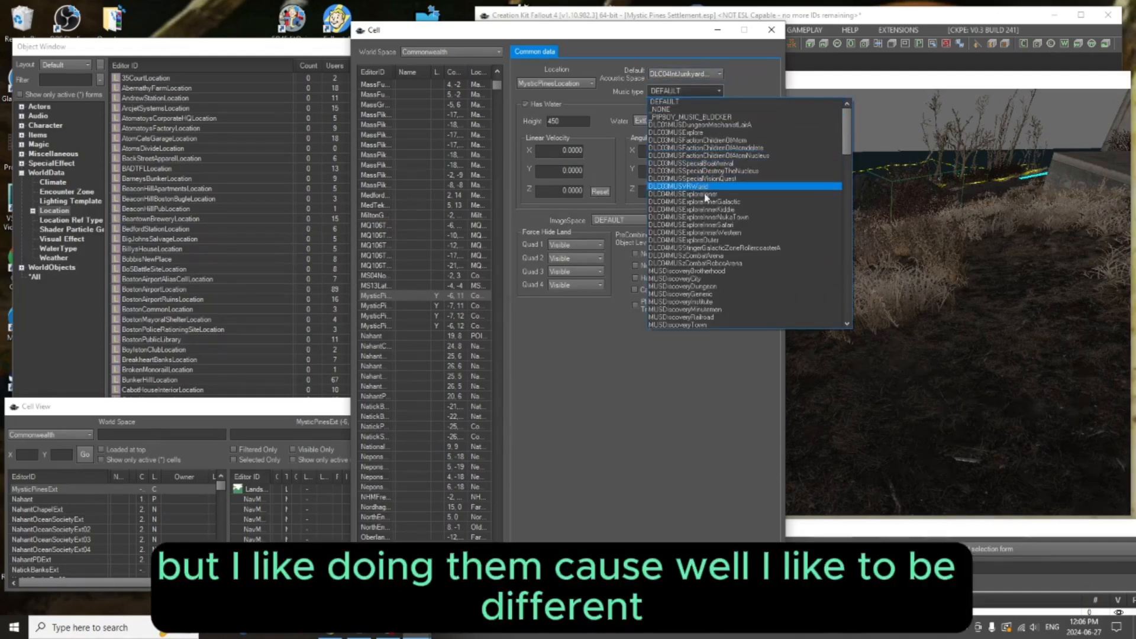
pyautogui.click(721, 227)
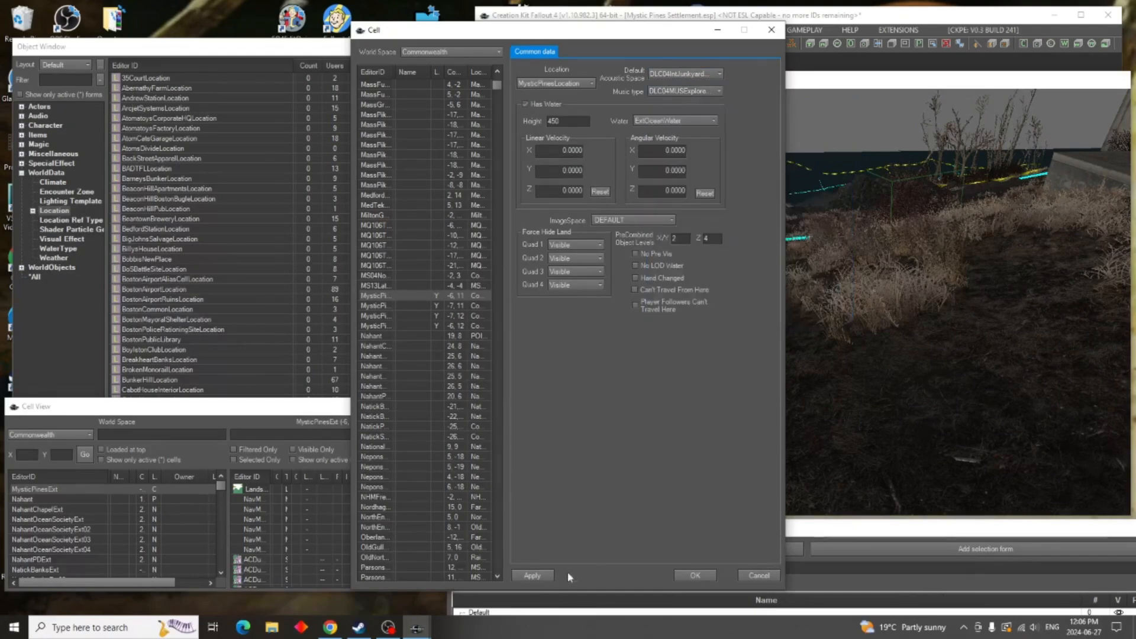
pyautogui.click(376, 296)
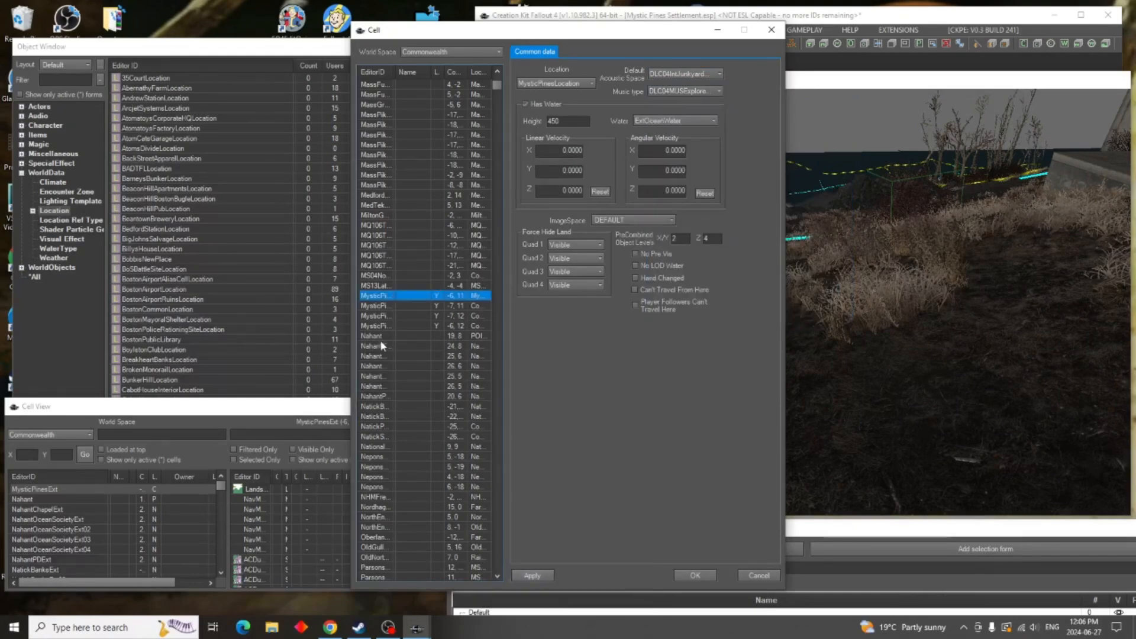
# Assign MysticPinesLocation as the location of the MysticPinesExt02 cell at (-7, 11)
pyautogui.click(378, 306)
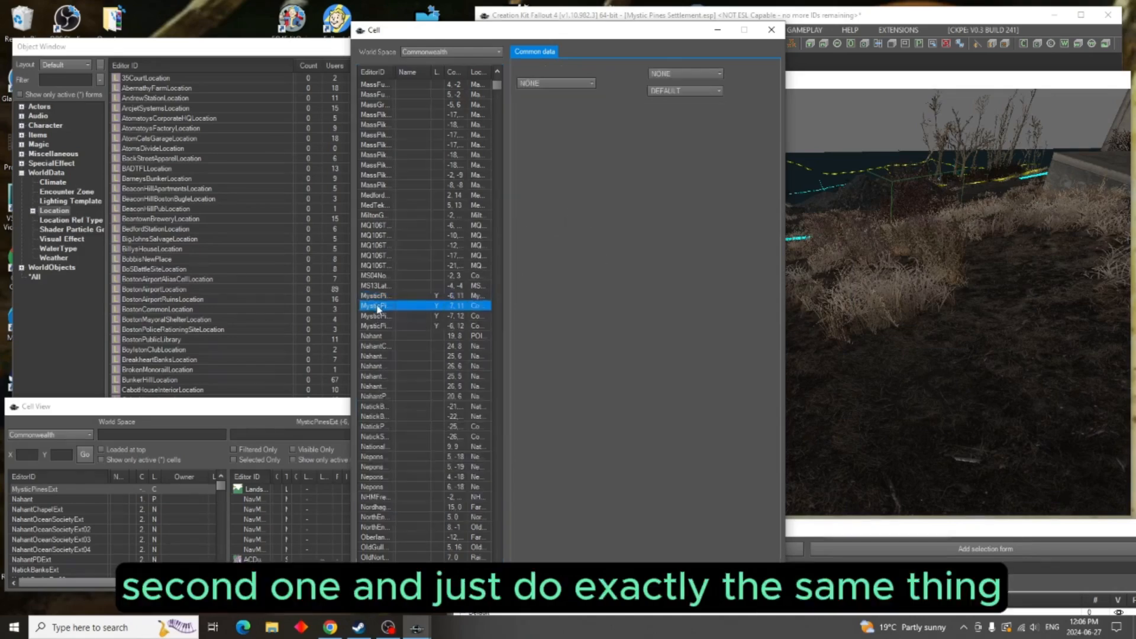
pyautogui.click(592, 83)
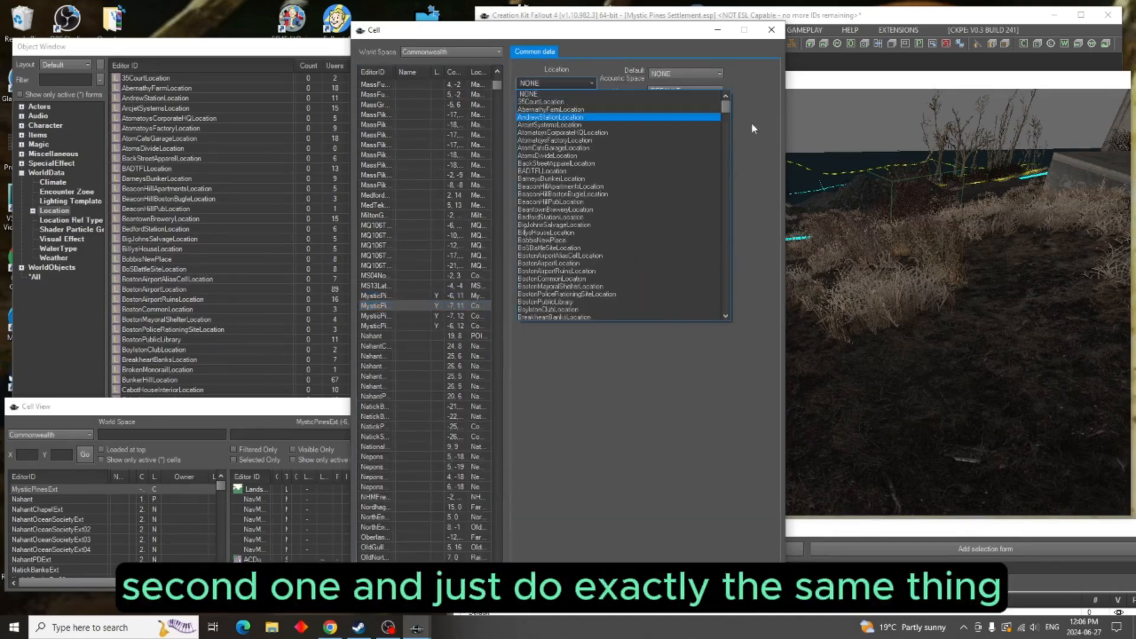
pyautogui.moveTo(724, 100); pyautogui.dragTo(722, 244)
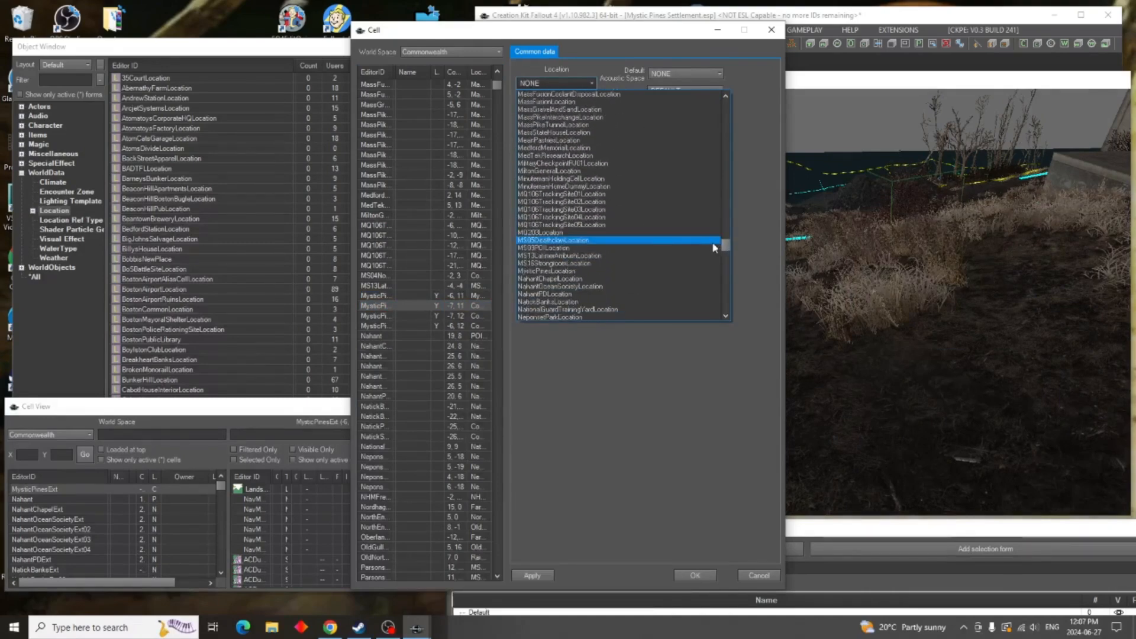
pyautogui.click(635, 274)
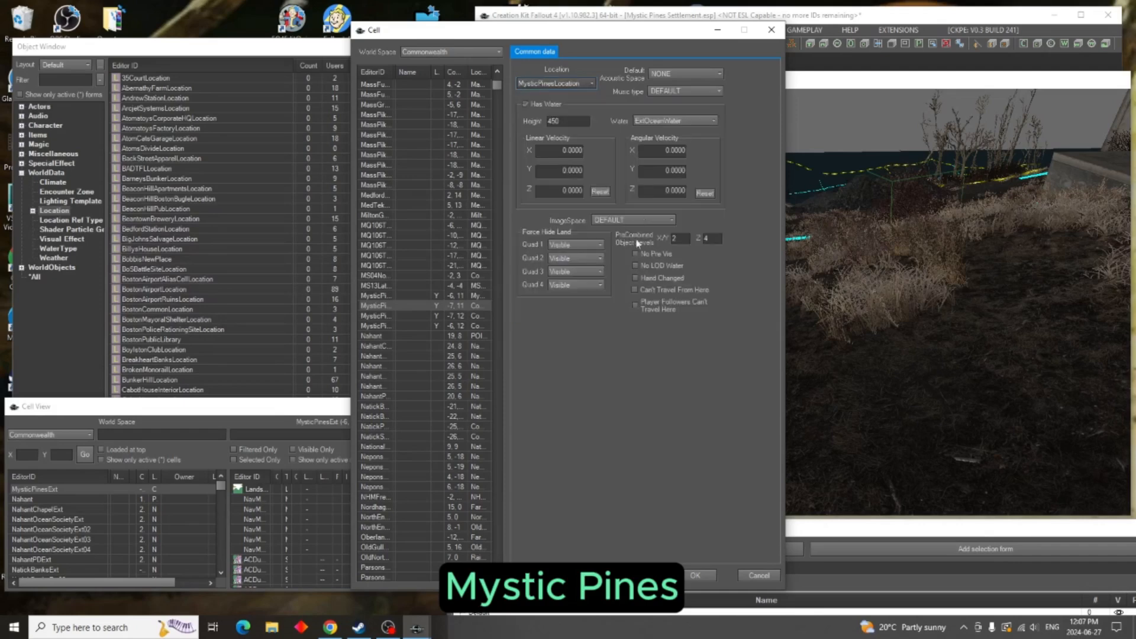
# Set MysticPinesExt02 to acoustic space DLC04IntJunkyardUFO and music type DLC04MUSExploreInnerSafari, and apply the changes
pyautogui.click(720, 73)
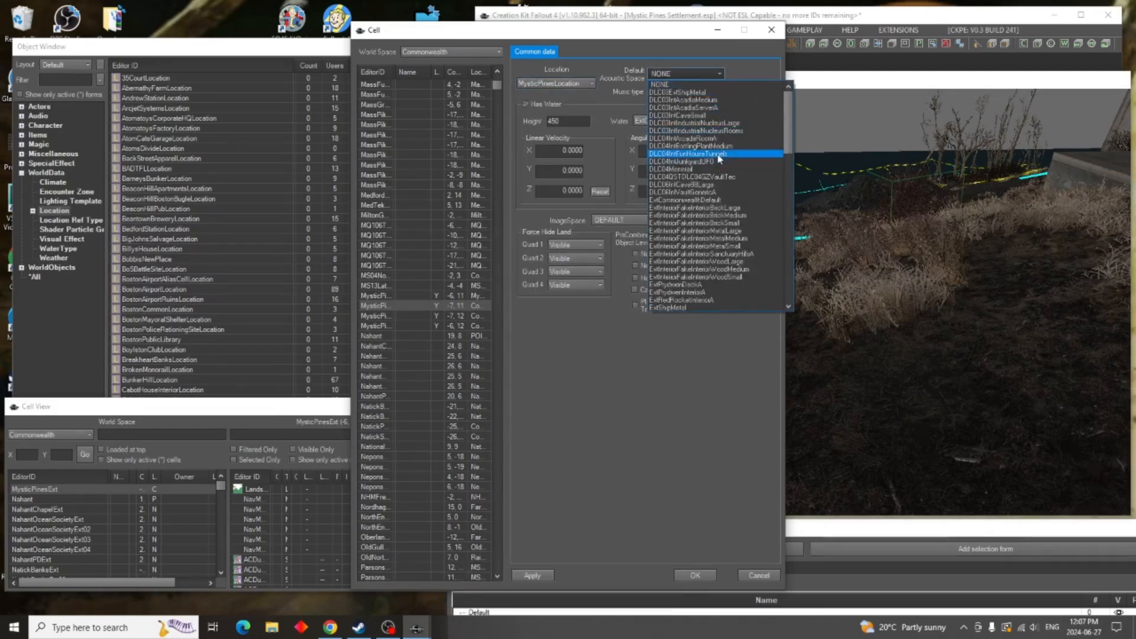
pyautogui.click(714, 161)
pyautogui.click(705, 92)
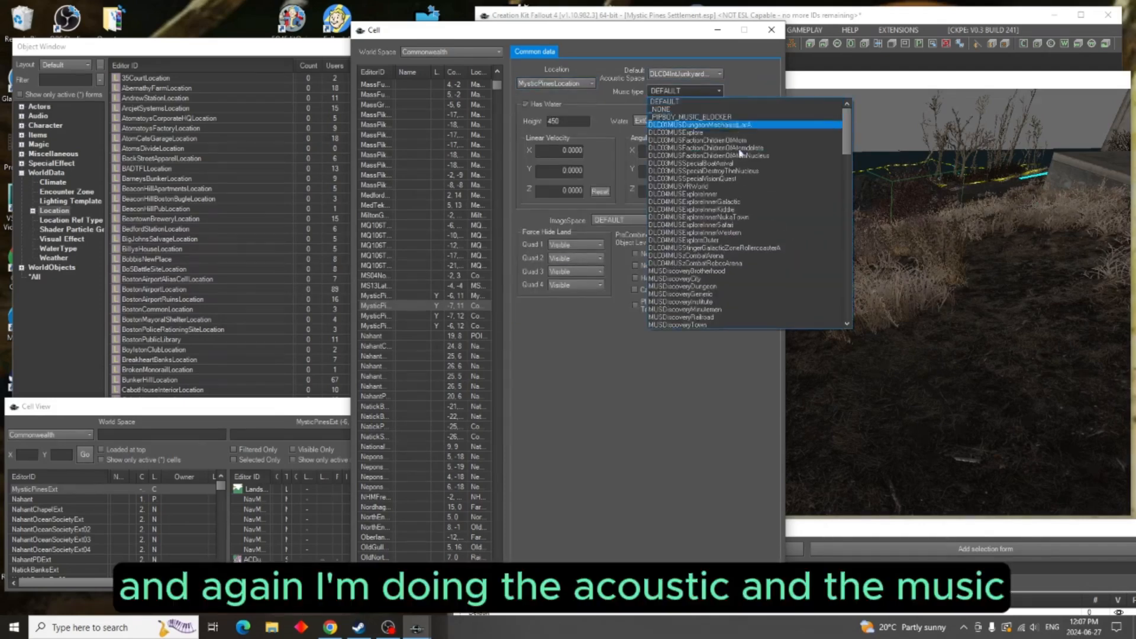
pyautogui.click(732, 225)
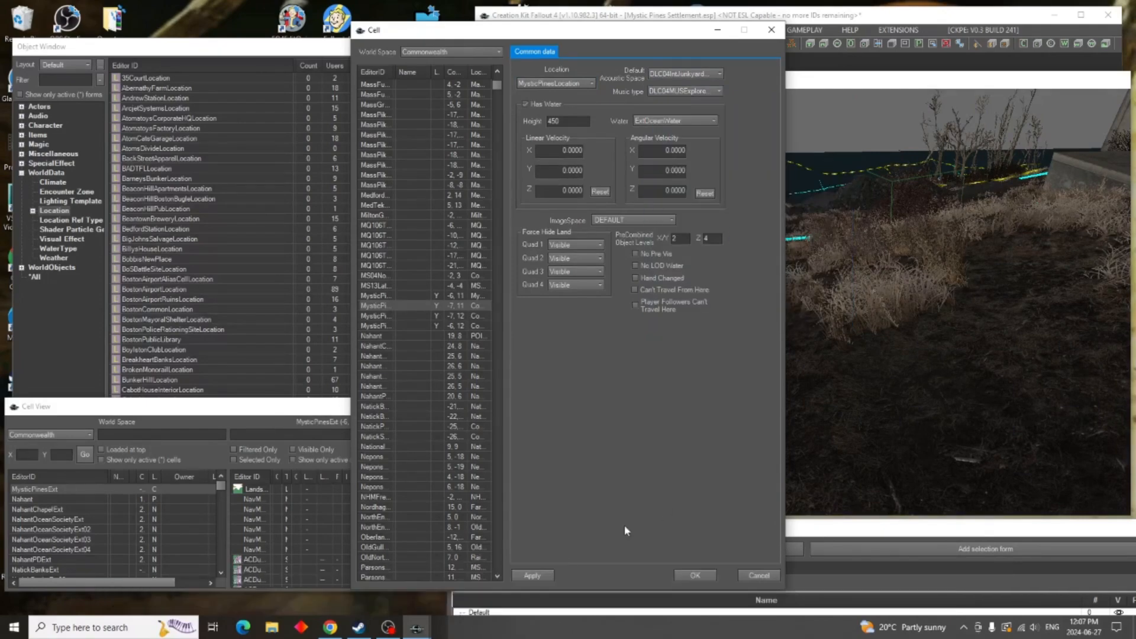
pyautogui.click(533, 574)
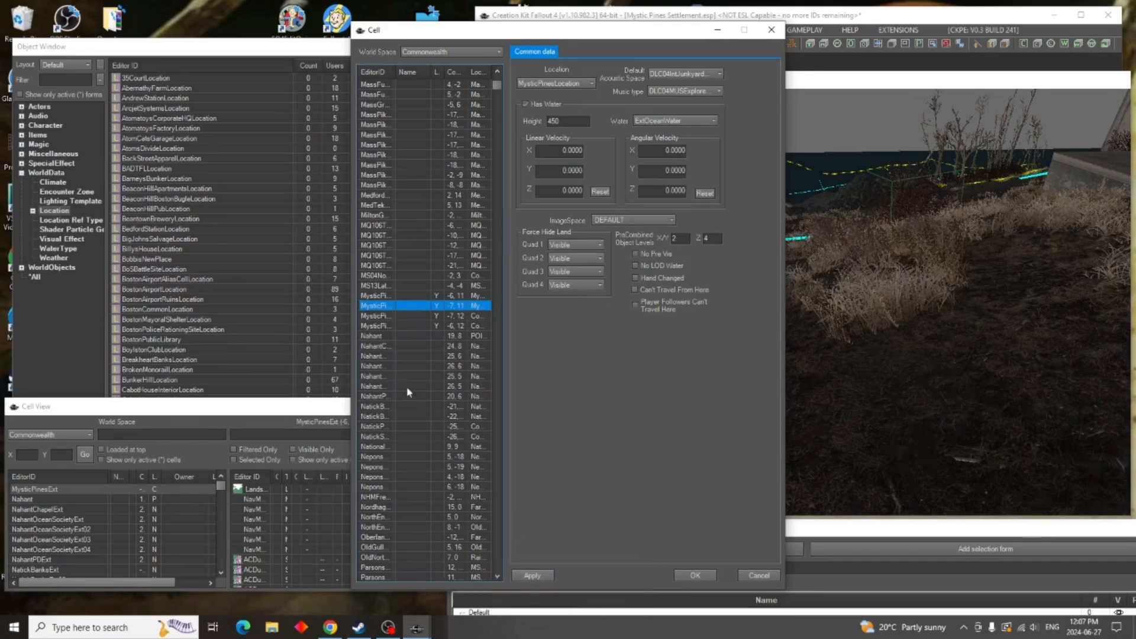
# Assign MysticPinesLocation as the location of the third Mystic Pines cell at (-7, 12)
pyautogui.click(375, 317)
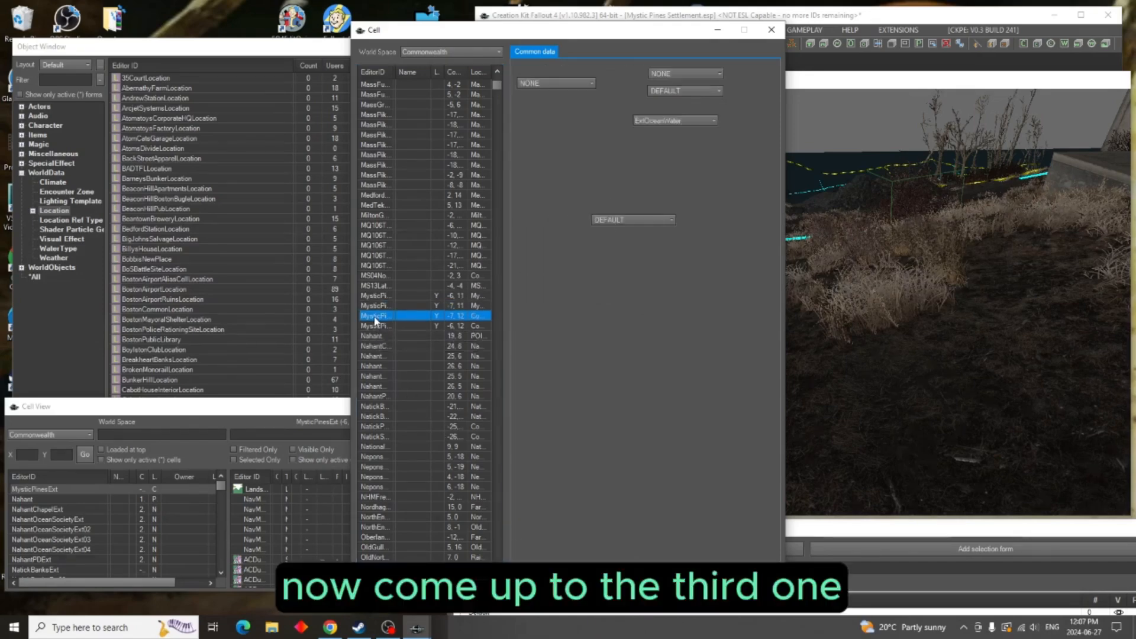
pyautogui.click(592, 84)
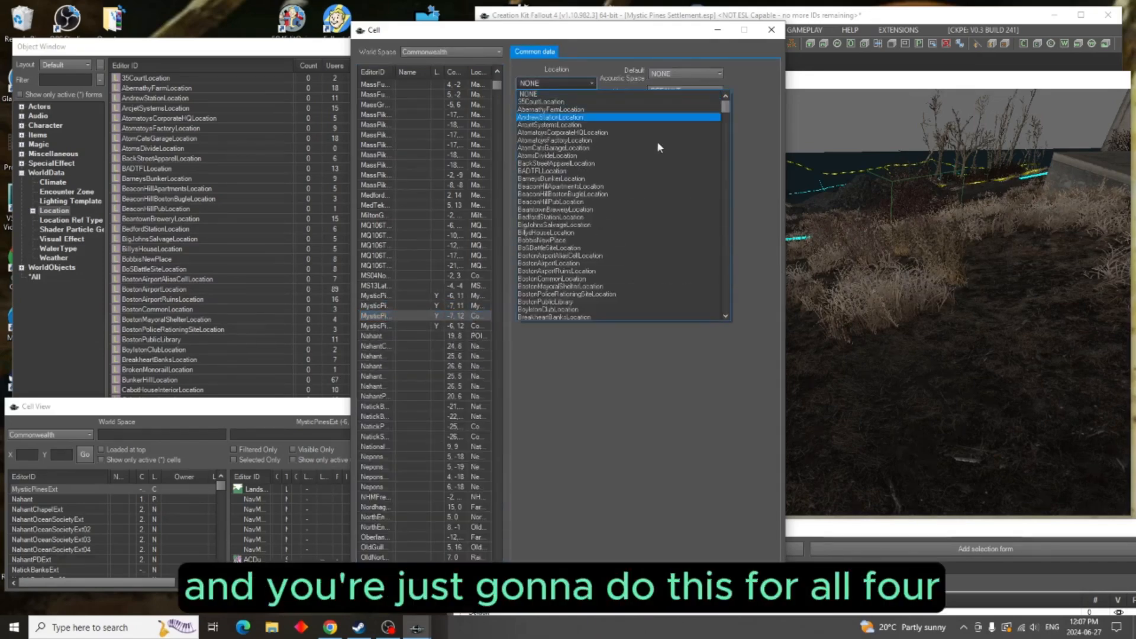
pyautogui.moveTo(725, 113); pyautogui.dragTo(728, 250)
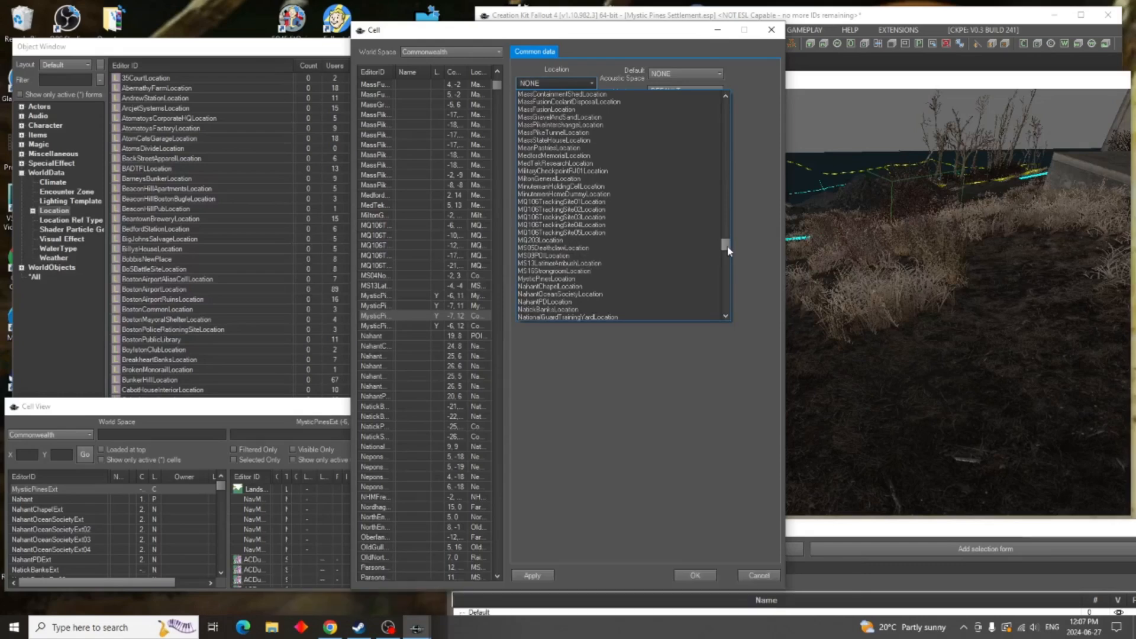
pyautogui.click(634, 278)
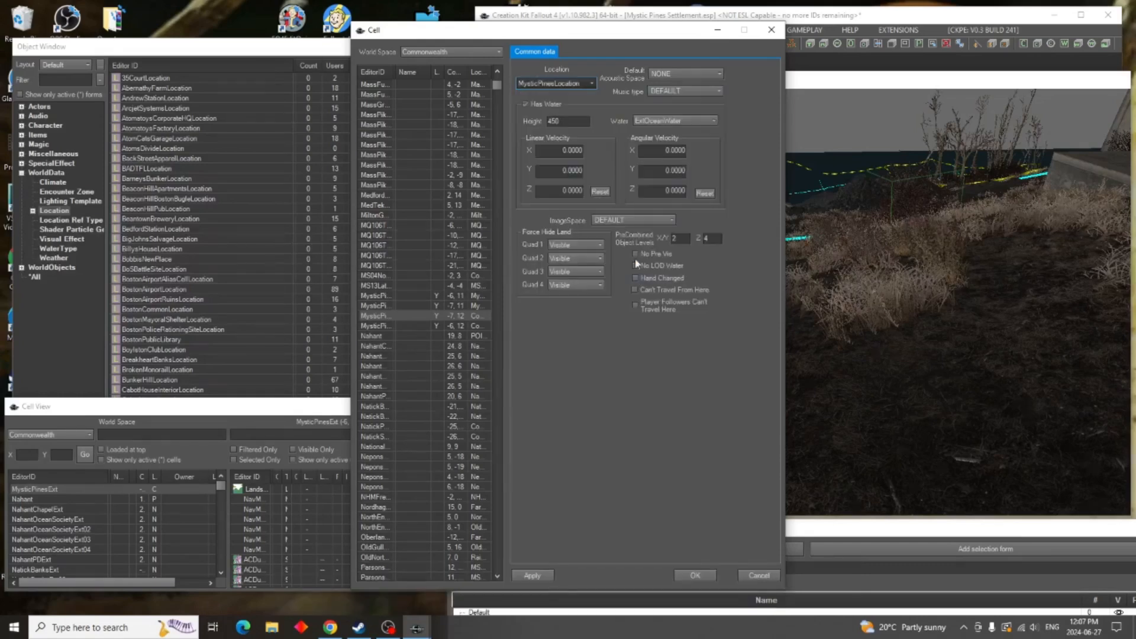
# Set the cell at (-7, 12) to acoustic space DLC04IntJunkyardUFO and music type DLC04MUSExploreInnerSafari, and apply the changes
pyautogui.click(705, 72)
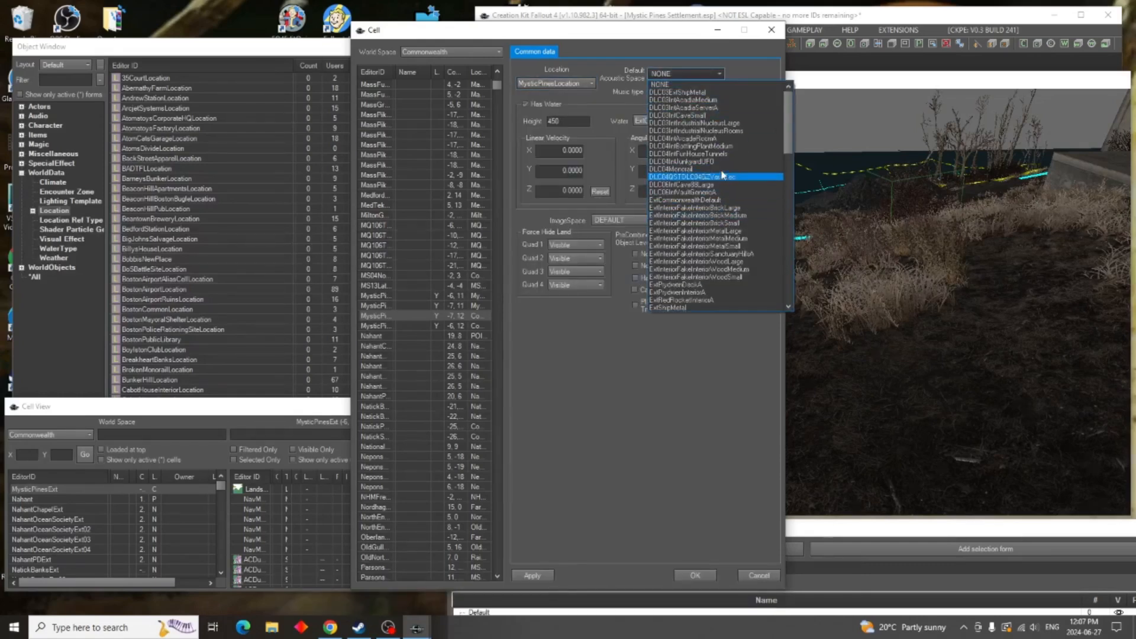
pyautogui.click(717, 162)
pyautogui.click(699, 92)
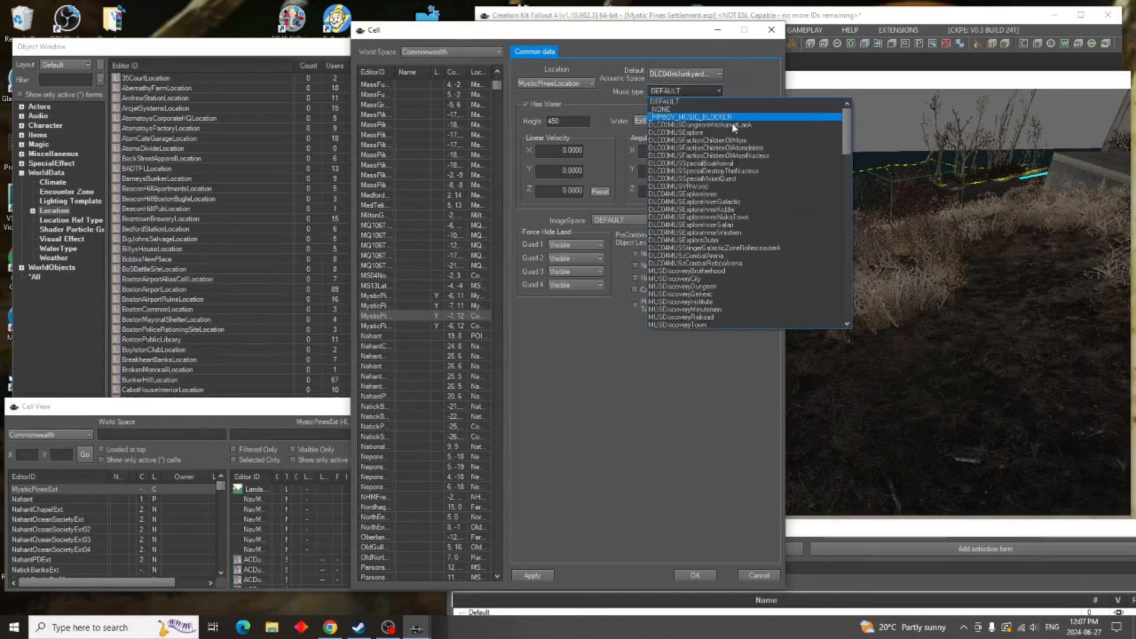
pyautogui.click(757, 226)
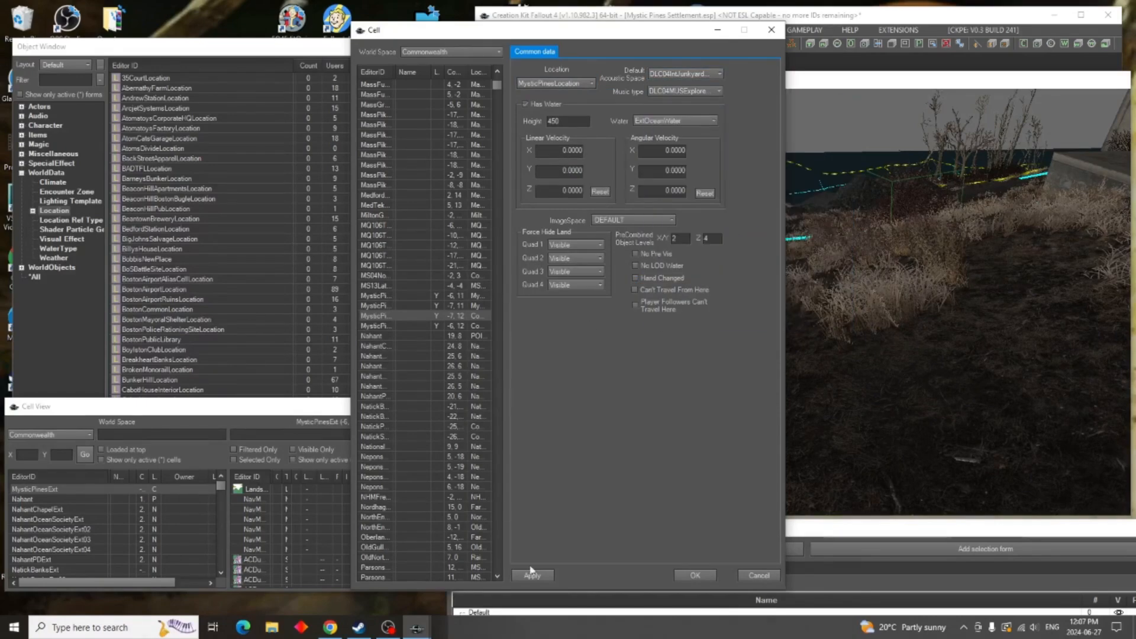
pyautogui.click(533, 575)
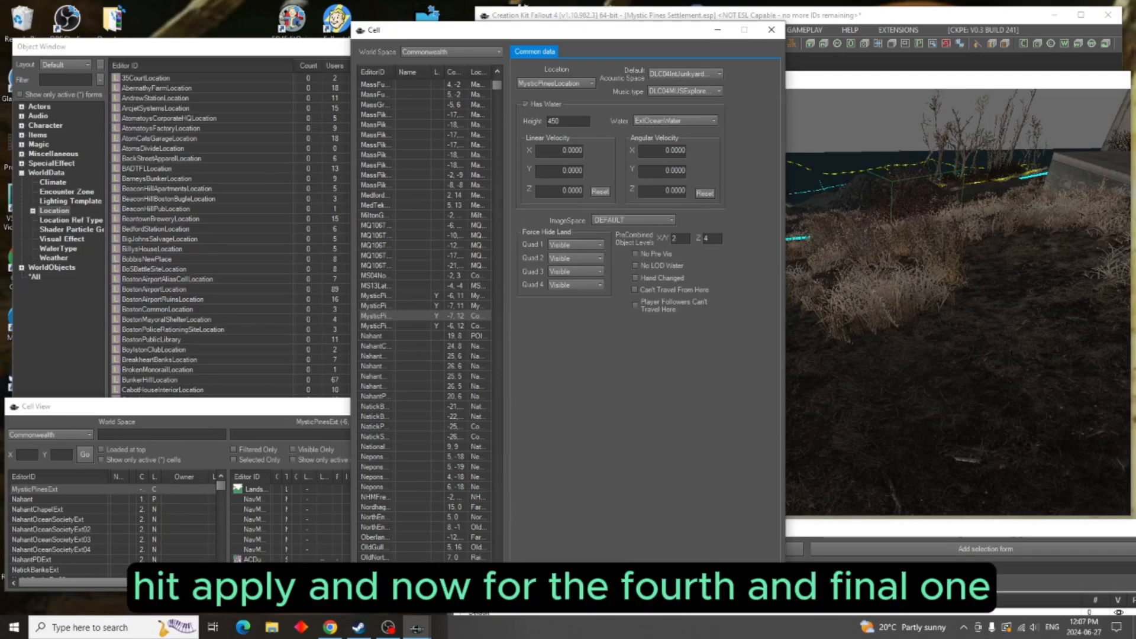
# Assign MysticPinesLocation as the location of the fourth Mystic Pines cell at (-6, 12)
pyautogui.click(375, 325)
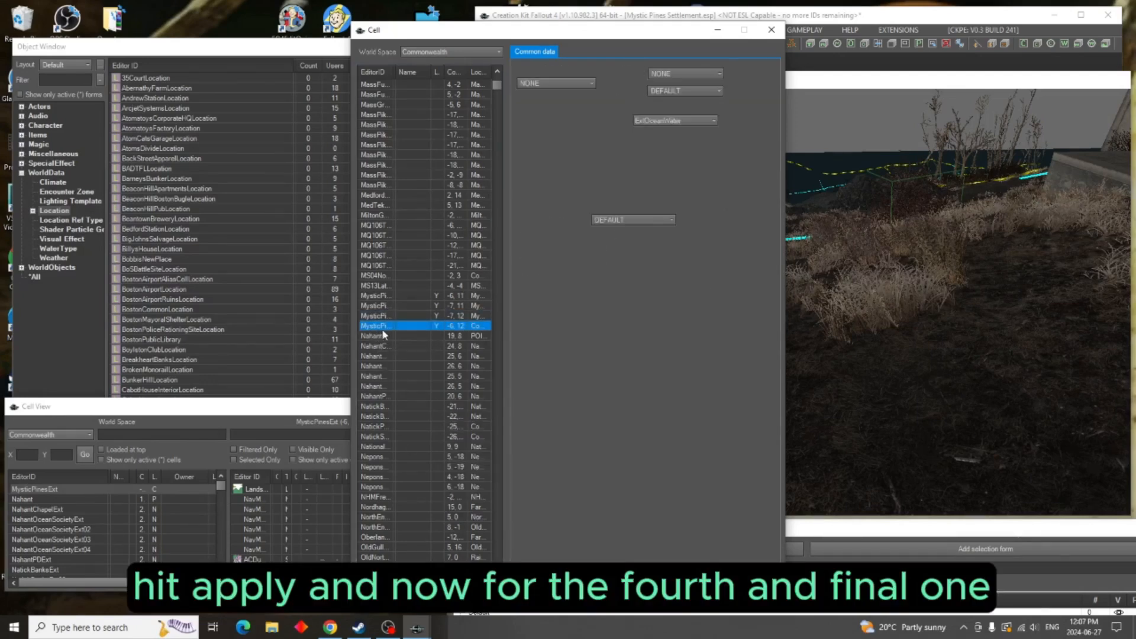
pyautogui.click(592, 84)
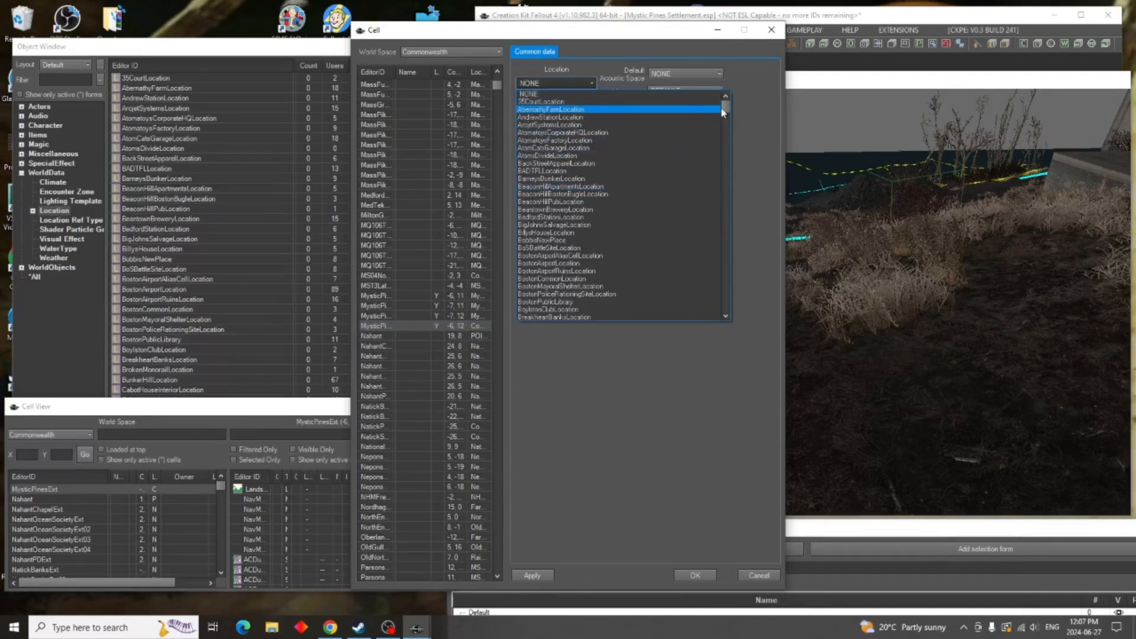
pyautogui.moveTo(728, 110); pyautogui.dragTo(723, 241)
pyautogui.scroll(-3, 626, 278)
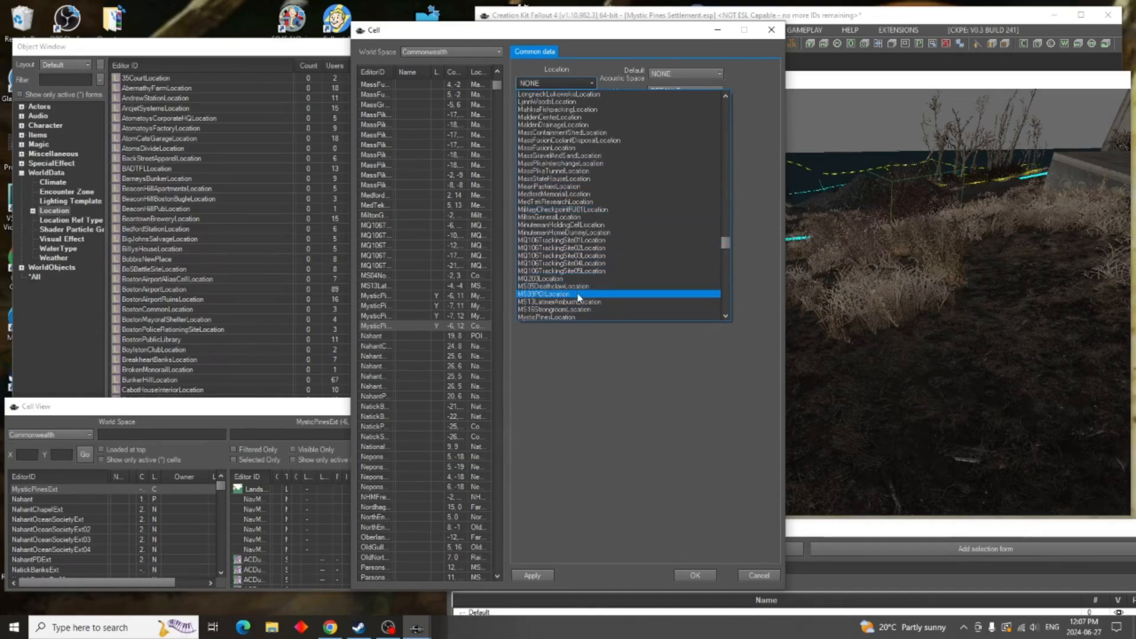
pyautogui.click(574, 317)
# Give the cell at (-6, 12) acoustic space DLC04IntJunkyardUFO and music type DLC04MUSExploreInnerSafari, then confirm and close the cell settings
pyautogui.click(720, 74)
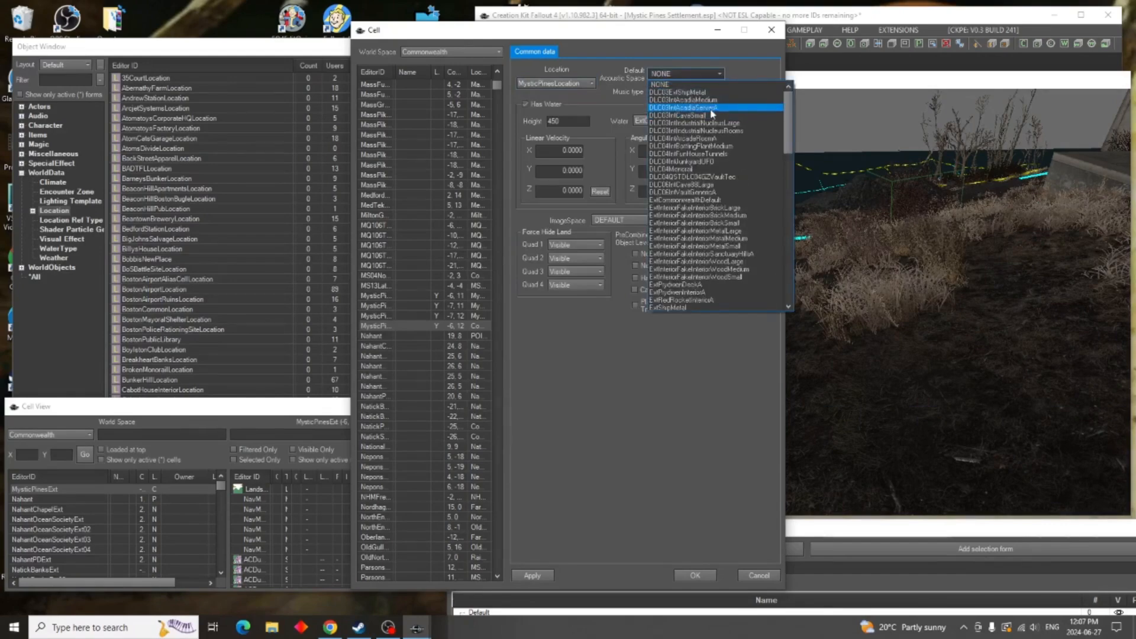
pyautogui.click(711, 161)
pyautogui.click(681, 121)
pyautogui.click(684, 92)
pyautogui.click(684, 92)
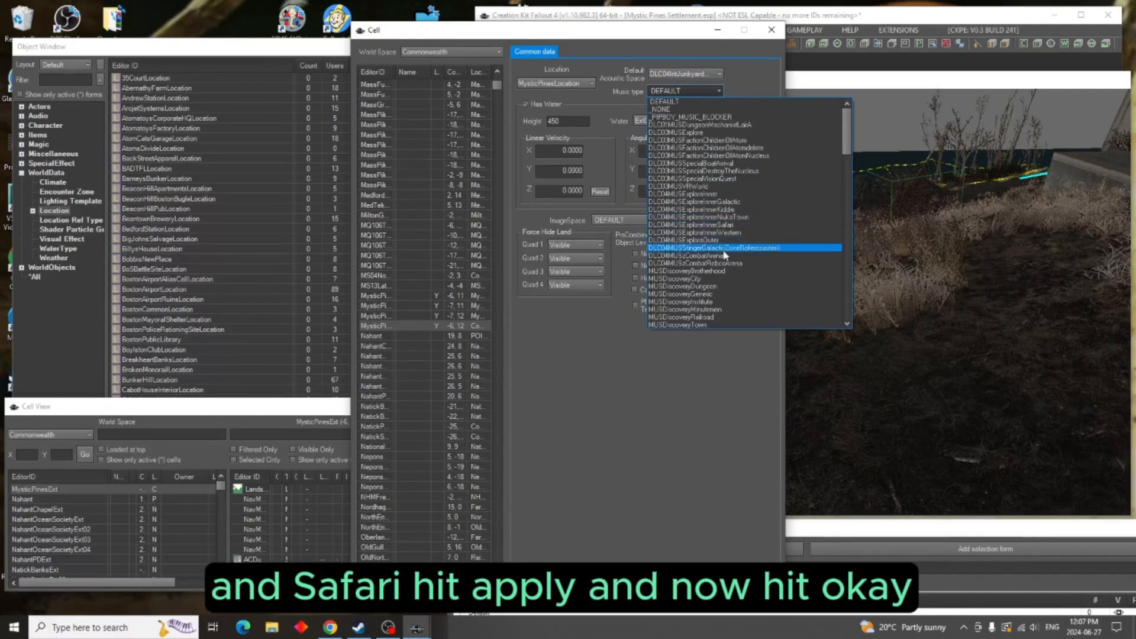
pyautogui.click(720, 226)
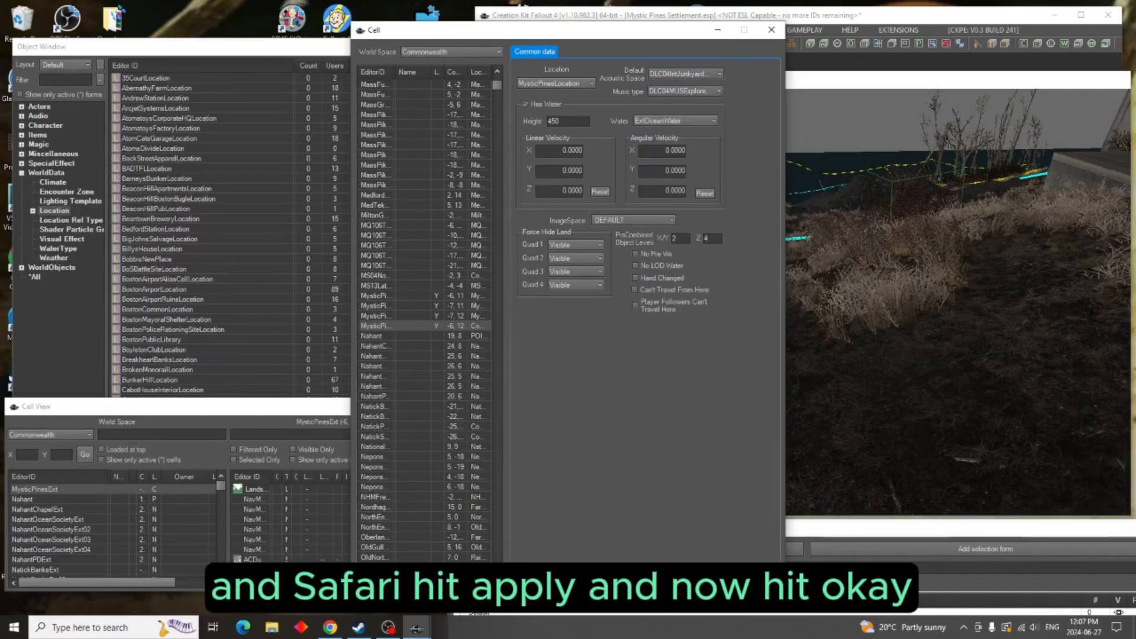
pyautogui.click(675, 583)
pyautogui.click(683, 579)
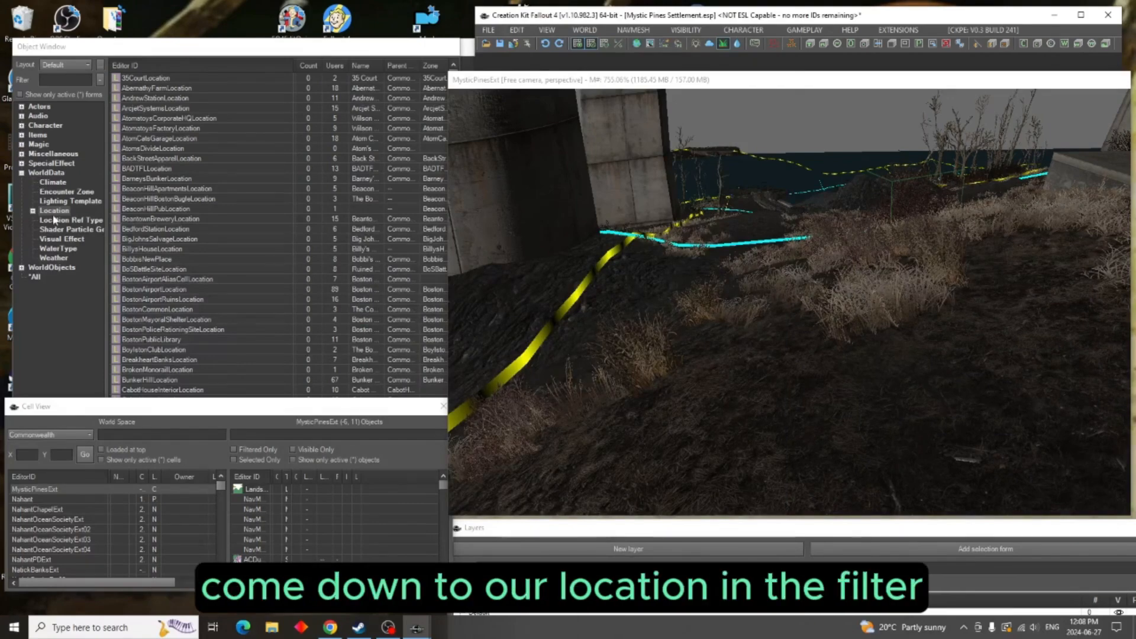
# Filter the locations by "mys" and open MysticPinesLocation for editing
pyautogui.click(55, 78)
pyautogui.write('mys')
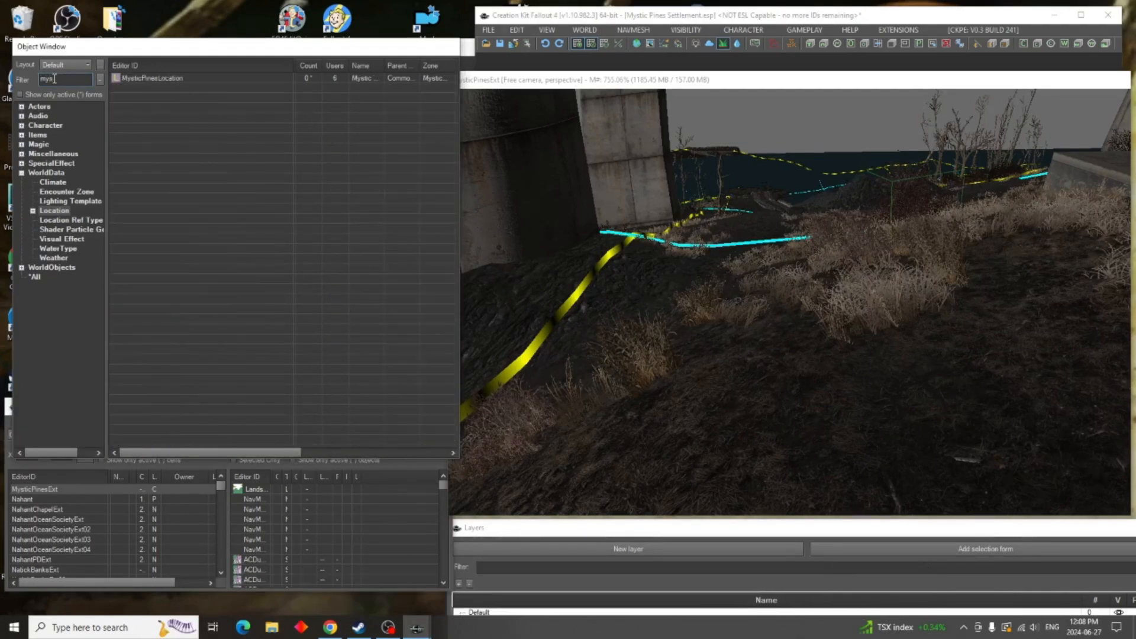
pyautogui.rightClick(137, 78)
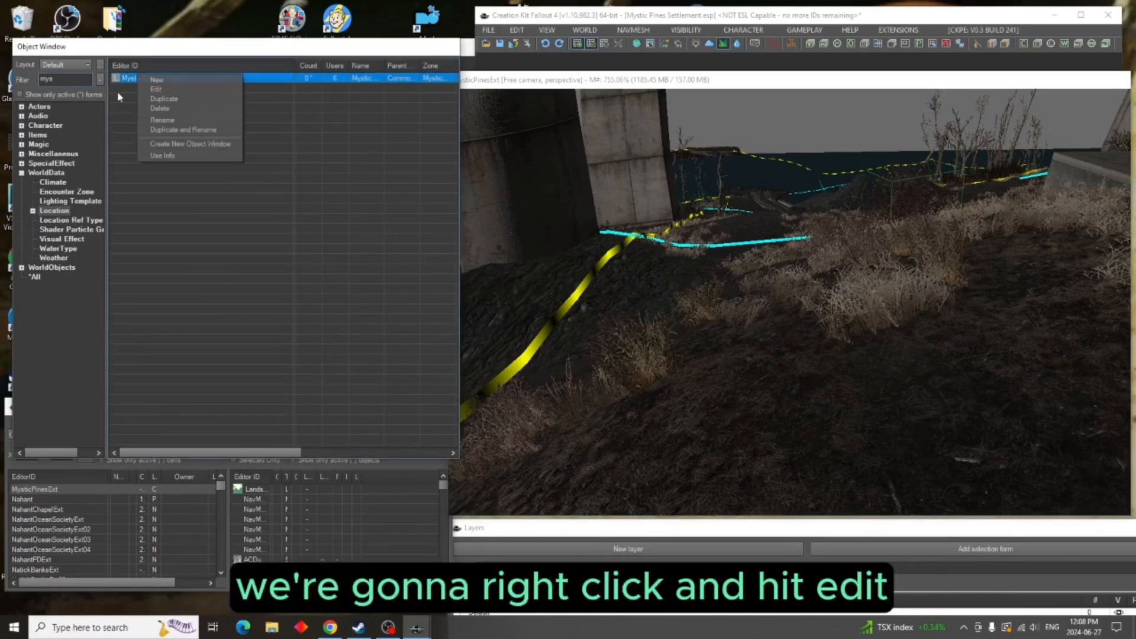
pyautogui.click(156, 89)
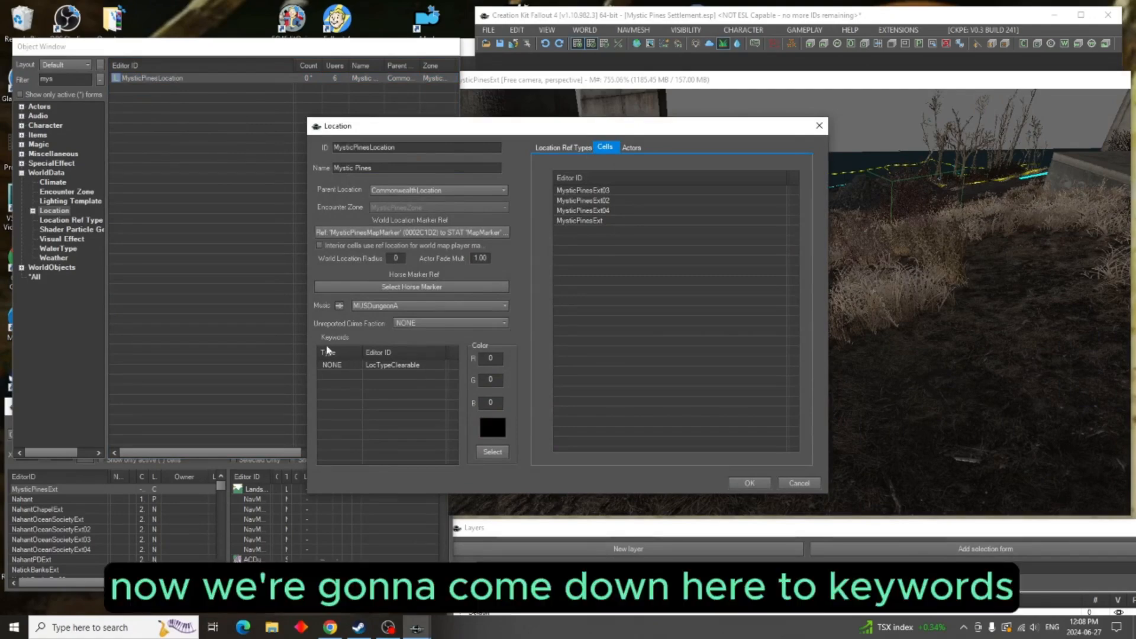
# Delete the existing LocTypeClearable keyword from MysticPinesLocation
pyautogui.click(389, 367)
pyautogui.rightClick(389, 367)
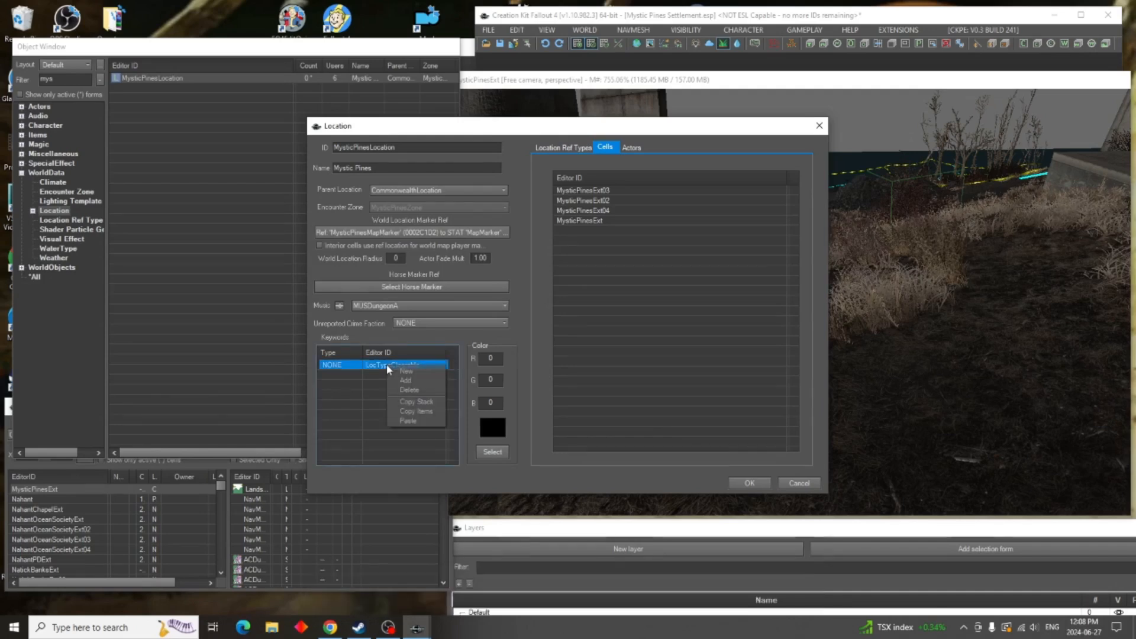
pyautogui.click(409, 390)
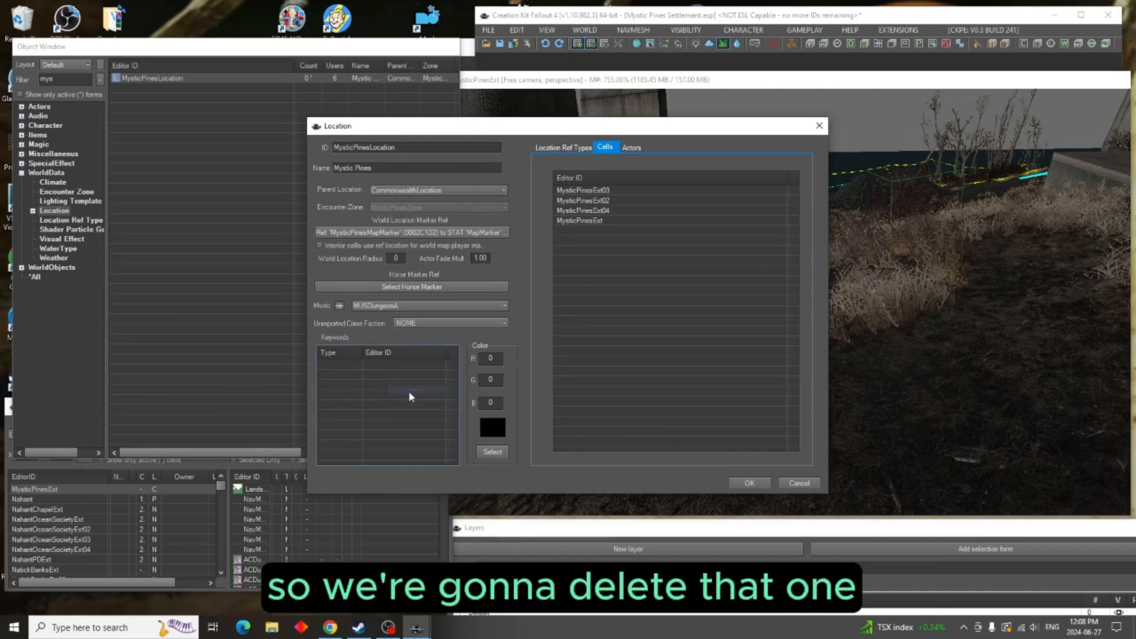
# Add the LocTypeClearable keyword to MysticPinesLocation, filtering the available forms by "loctype"
pyautogui.rightClick(393, 397)
pyautogui.click(408, 412)
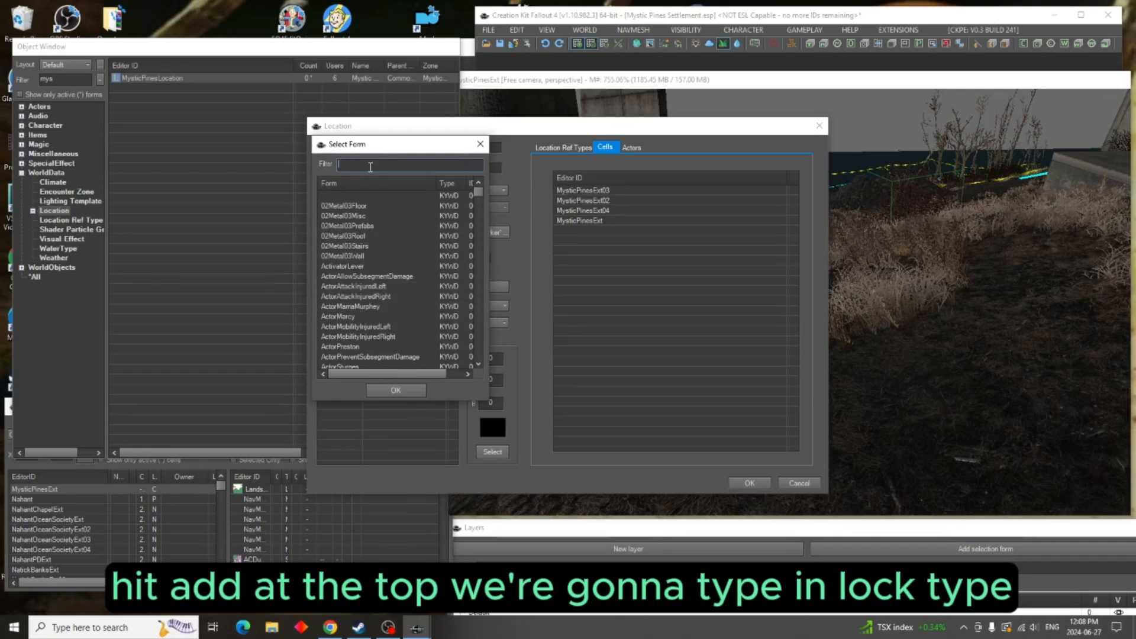
pyautogui.write('locty')
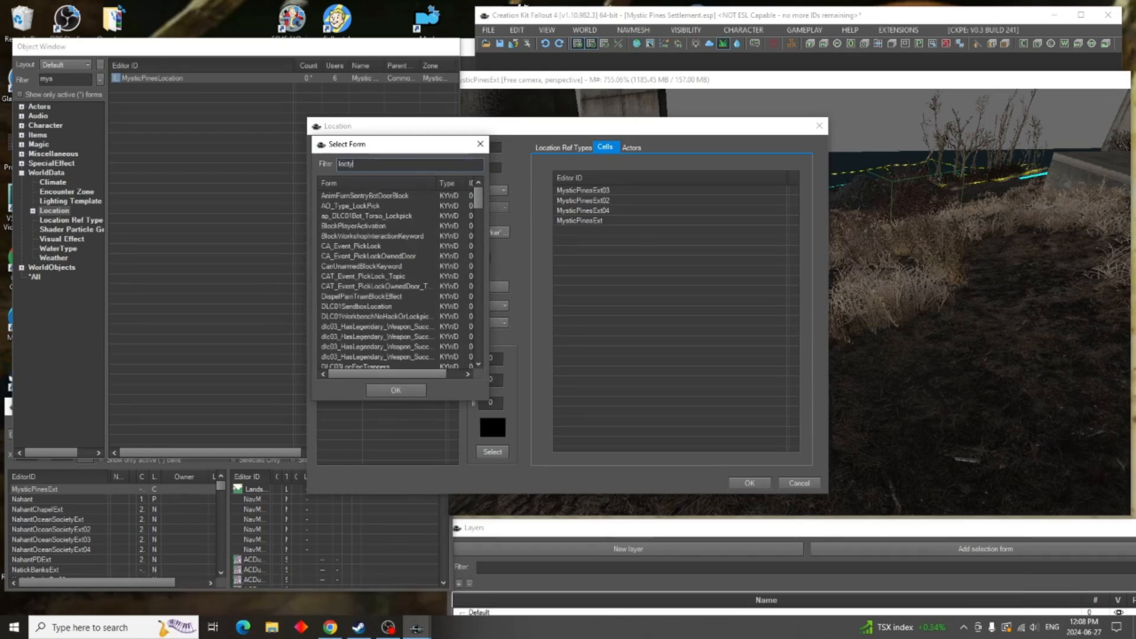
pyautogui.write('pe')
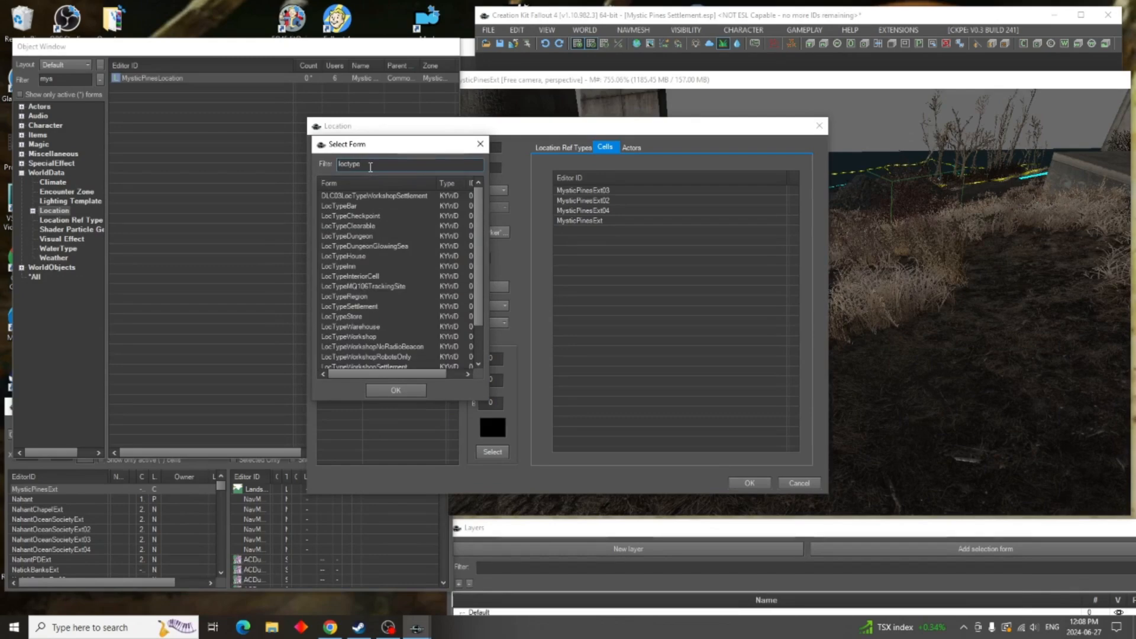
pyautogui.click(339, 227)
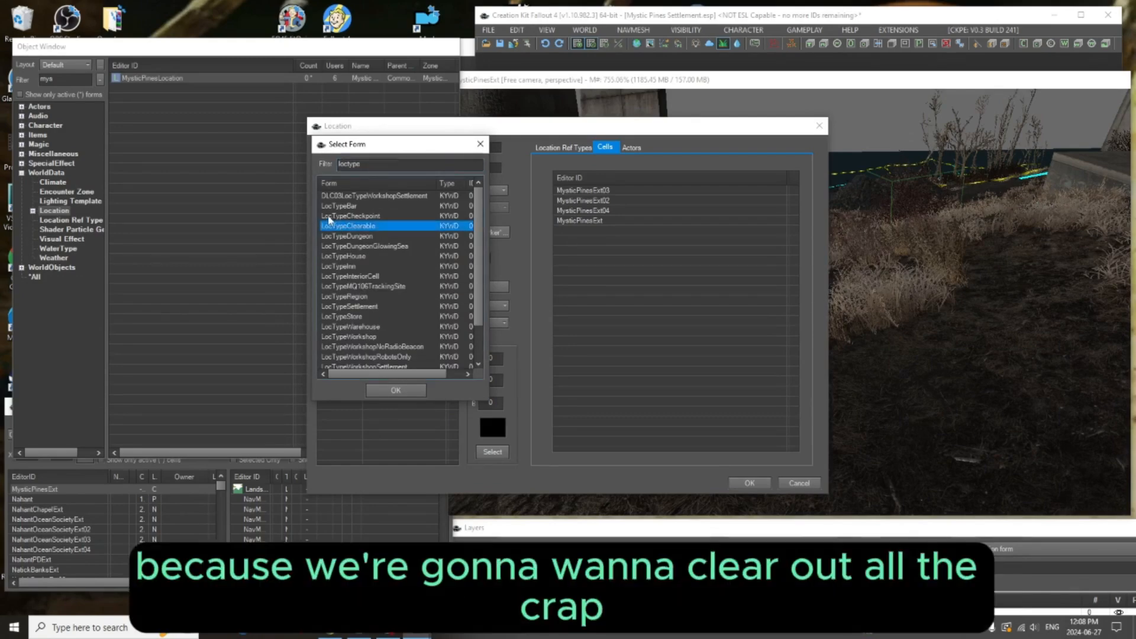
pyautogui.click(396, 391)
# Add the keywords LocTypeSettlement and LocTypeWorkshop to MysticPinesLocation
pyautogui.rightClick(403, 381)
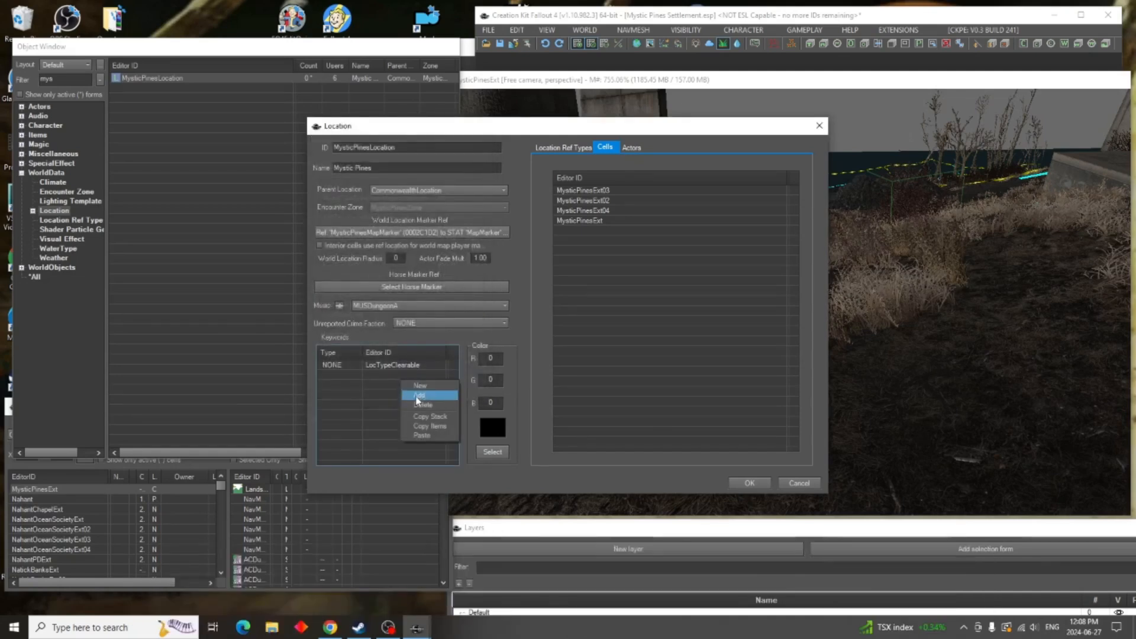
pyautogui.click(418, 396)
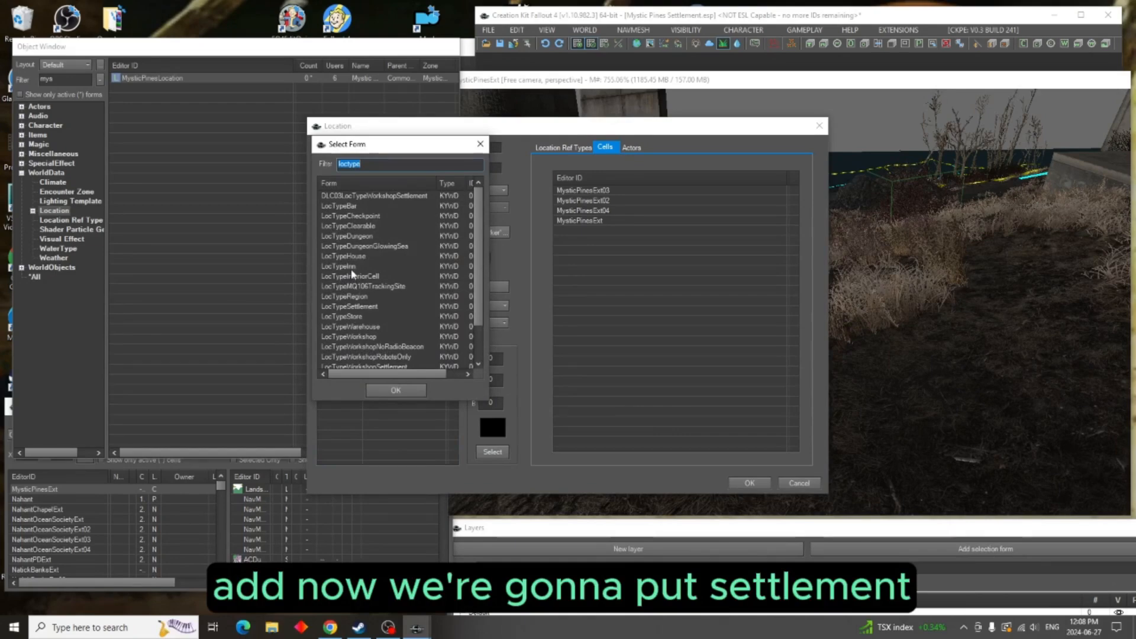
pyautogui.click(367, 307)
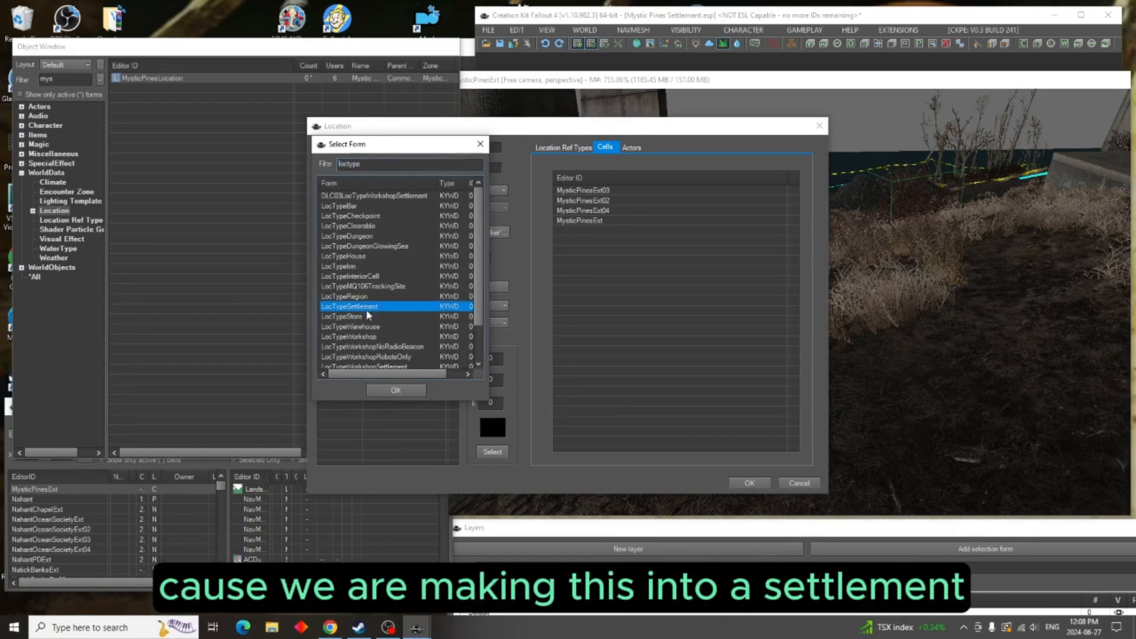
pyautogui.click(397, 386)
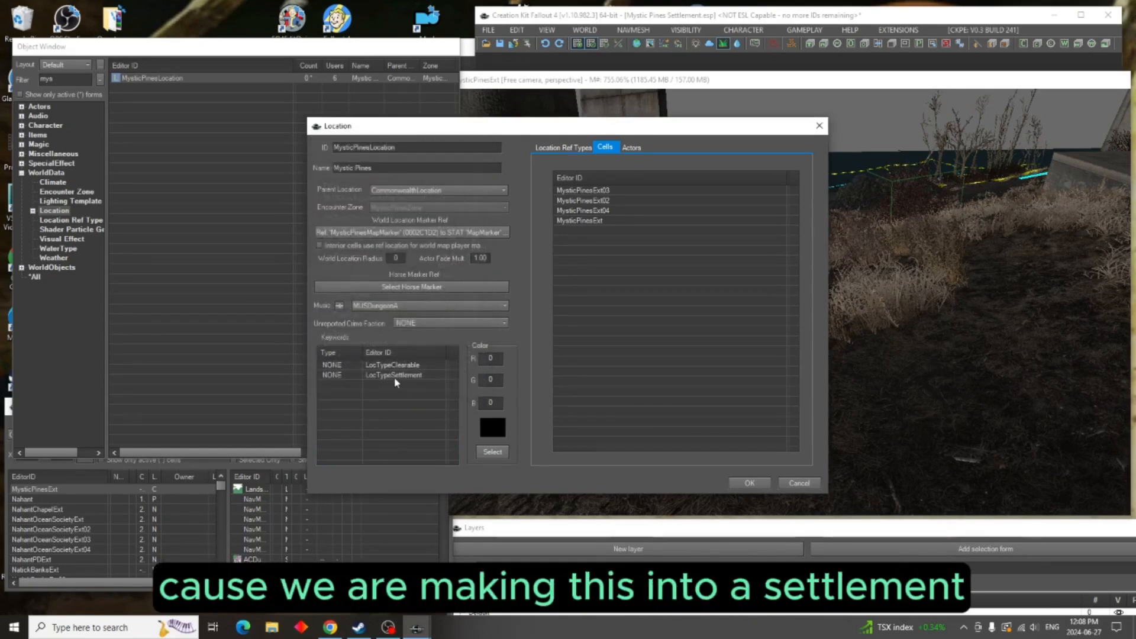
pyautogui.rightClick(375, 402)
pyautogui.click(393, 418)
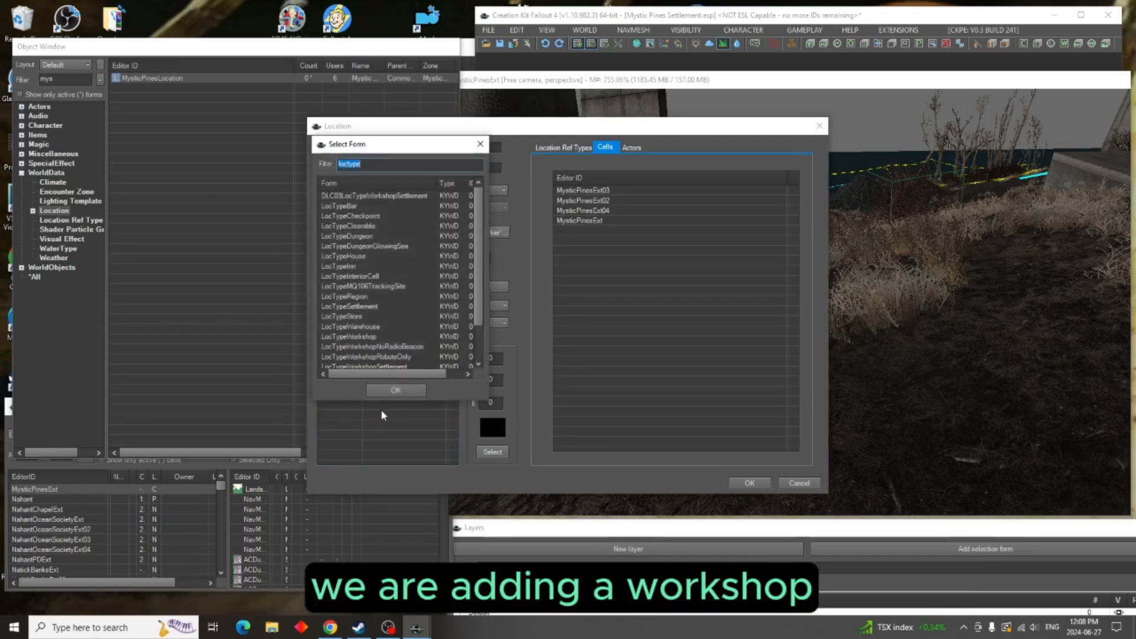
pyautogui.click(364, 336)
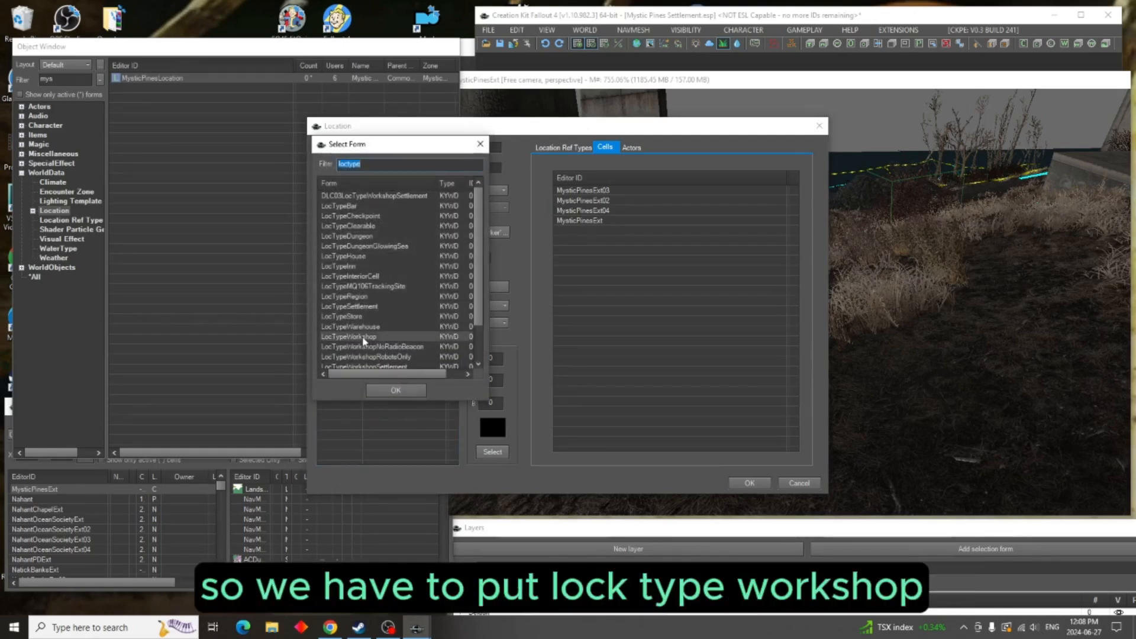
pyautogui.click(396, 390)
# Add the LocTypeWorkshopSettlement keyword to MysticPinesLocation and check the location's reference types
pyautogui.rightClick(389, 415)
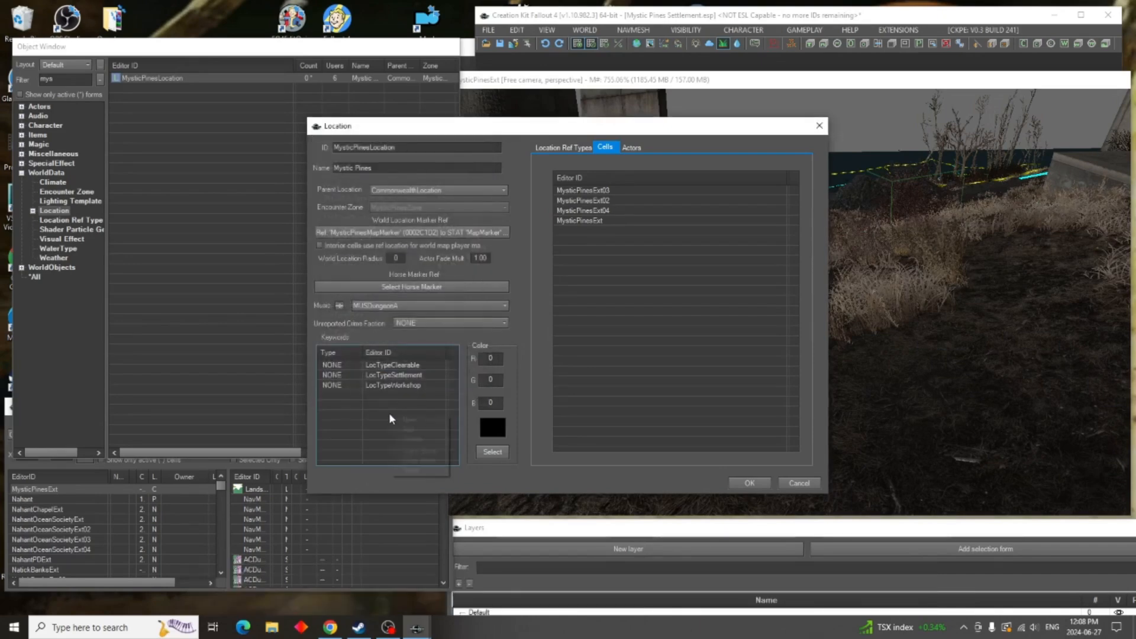
pyautogui.click(406, 428)
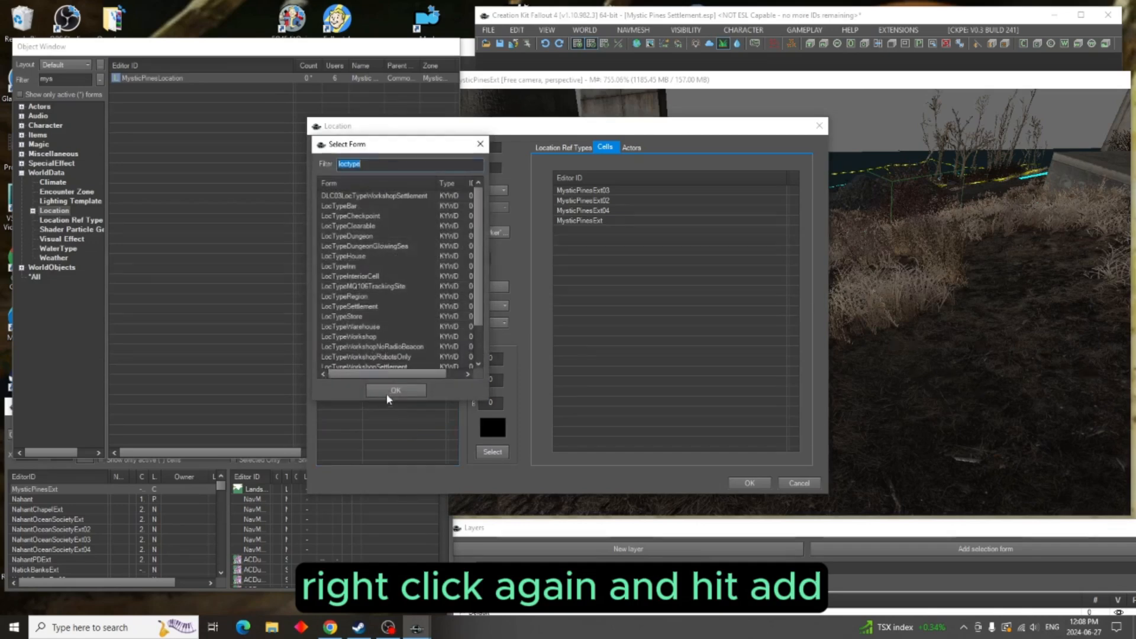
pyautogui.click(390, 366)
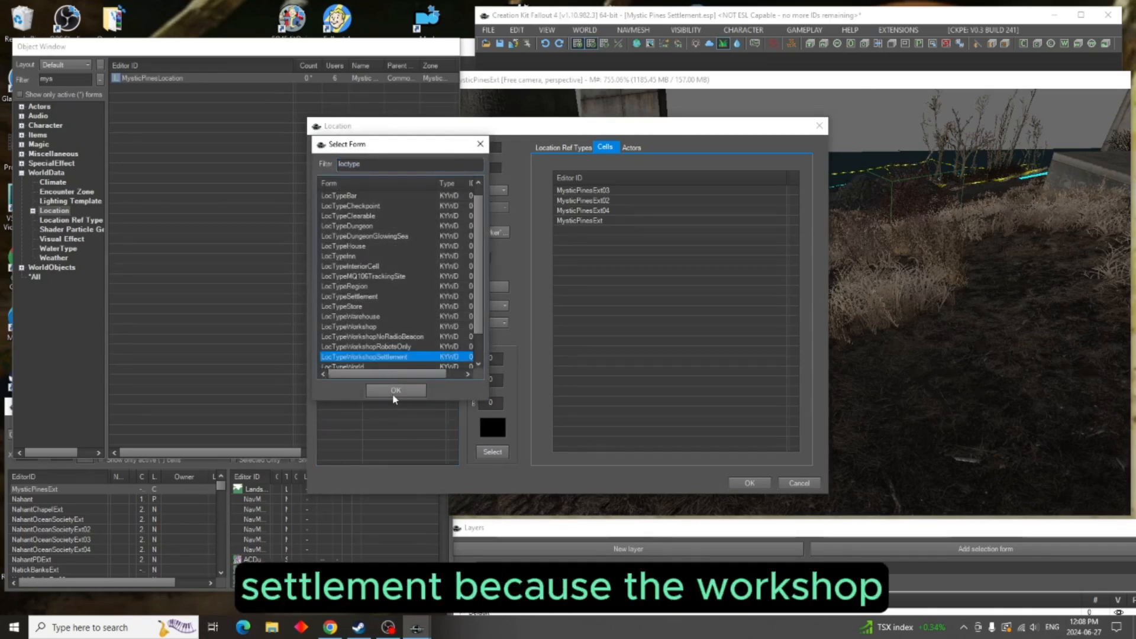
pyautogui.click(394, 392)
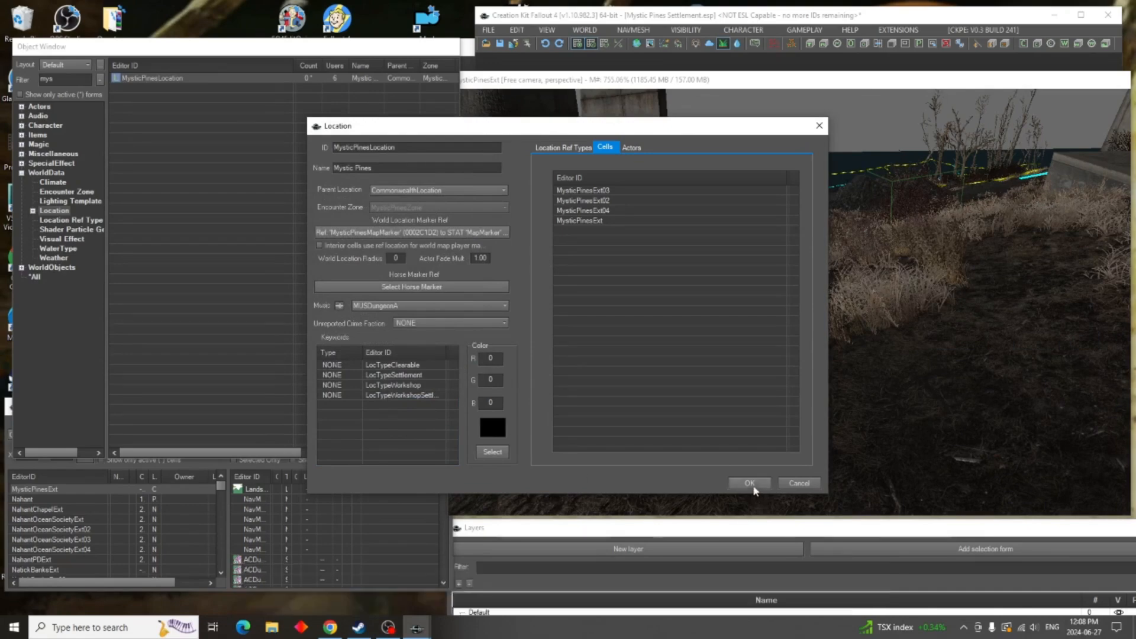
pyautogui.click(573, 148)
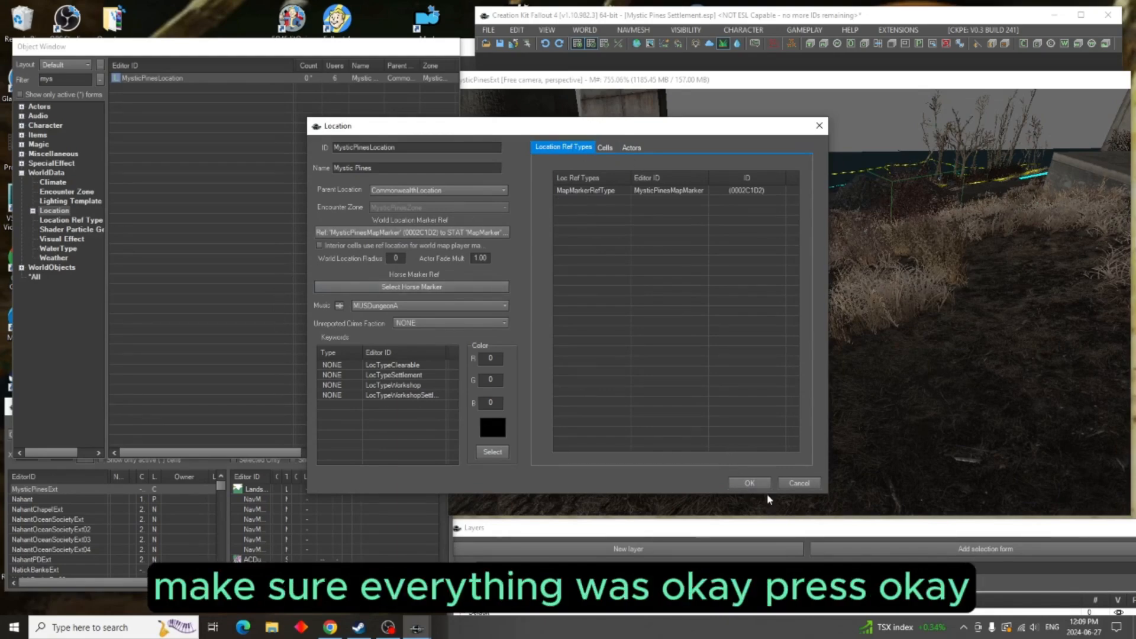
# Apply the changes to MysticPinesLocation and save the plugin
pyautogui.click(749, 483)
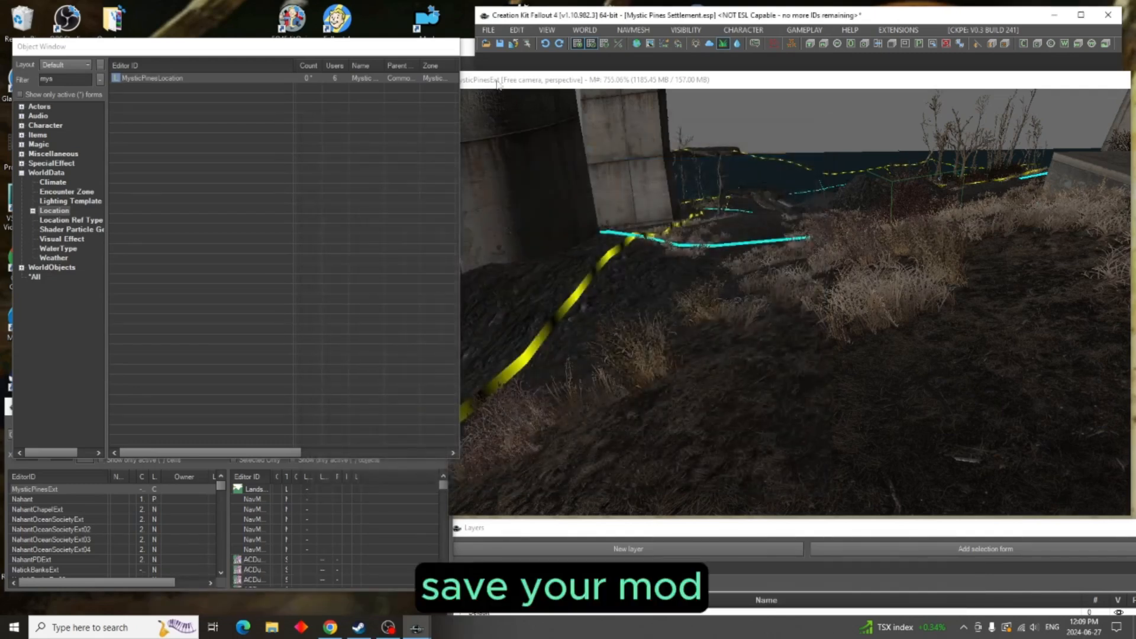
pyautogui.click(500, 44)
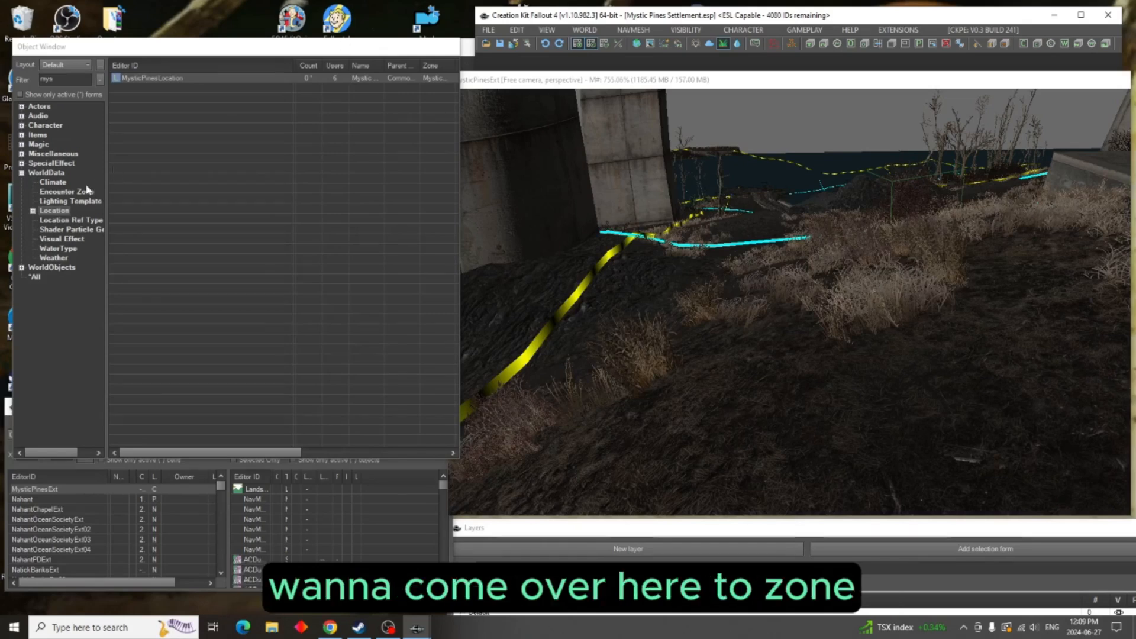
# Edit the MysticPinesZone encounter zone, setting its minimum level to 1 and maximum level to 99
pyautogui.click(66, 191)
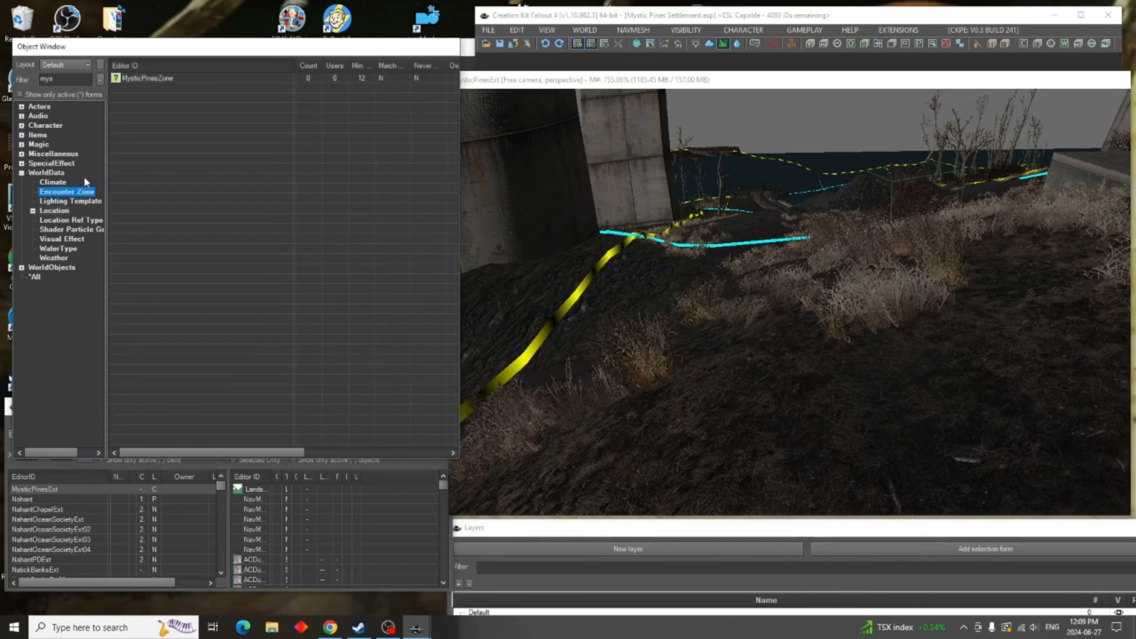
pyautogui.rightClick(142, 83)
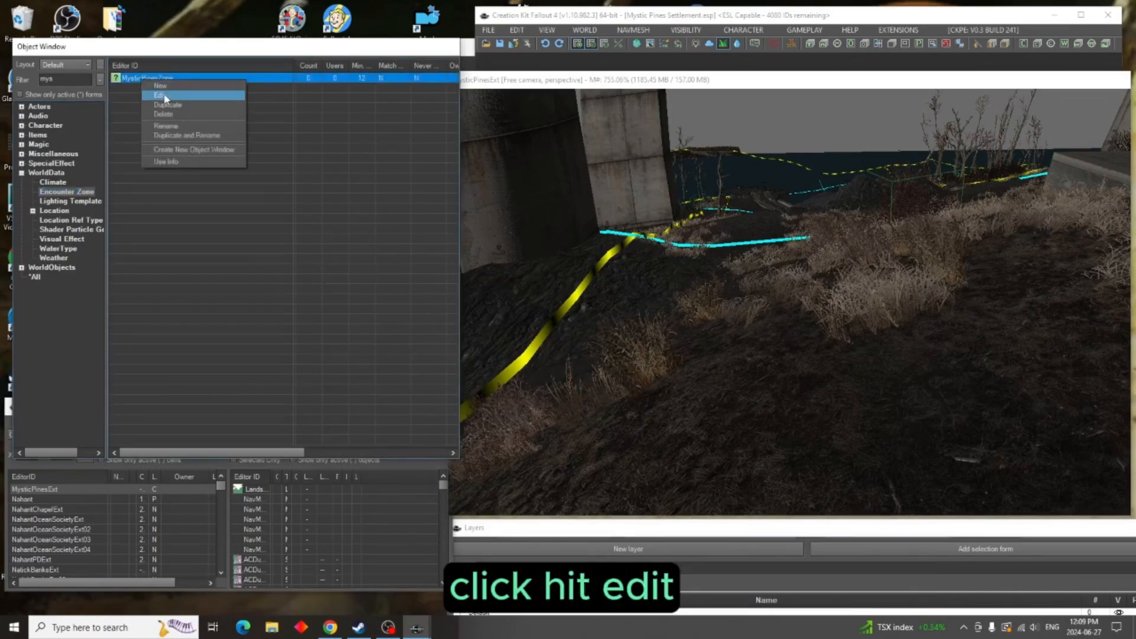
pyautogui.click(165, 96)
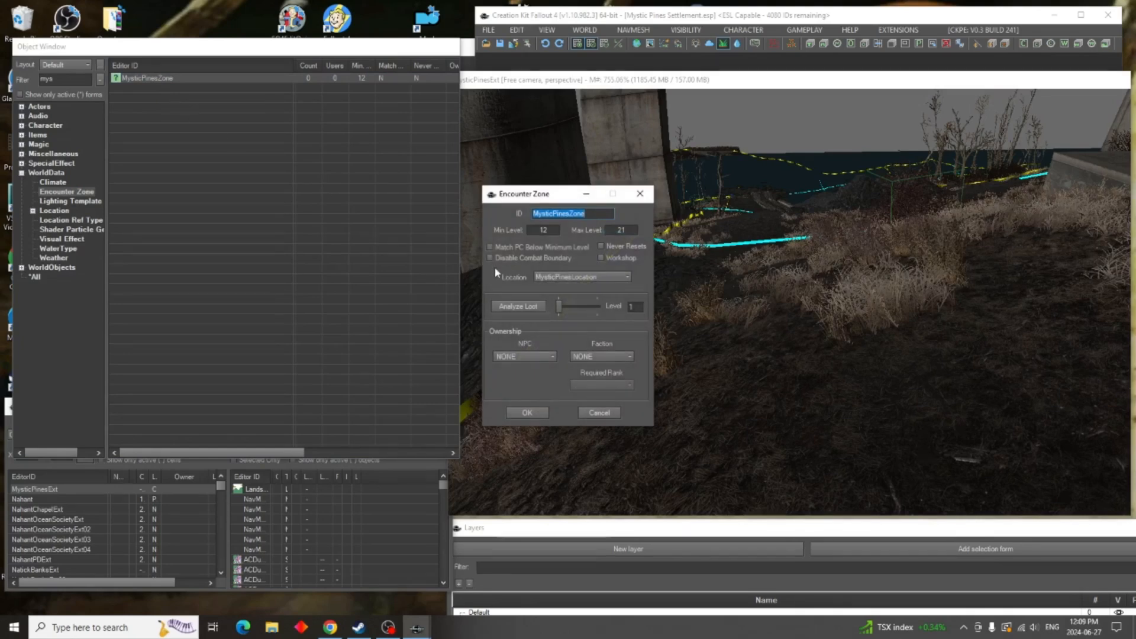
pyautogui.doubleClick(552, 231)
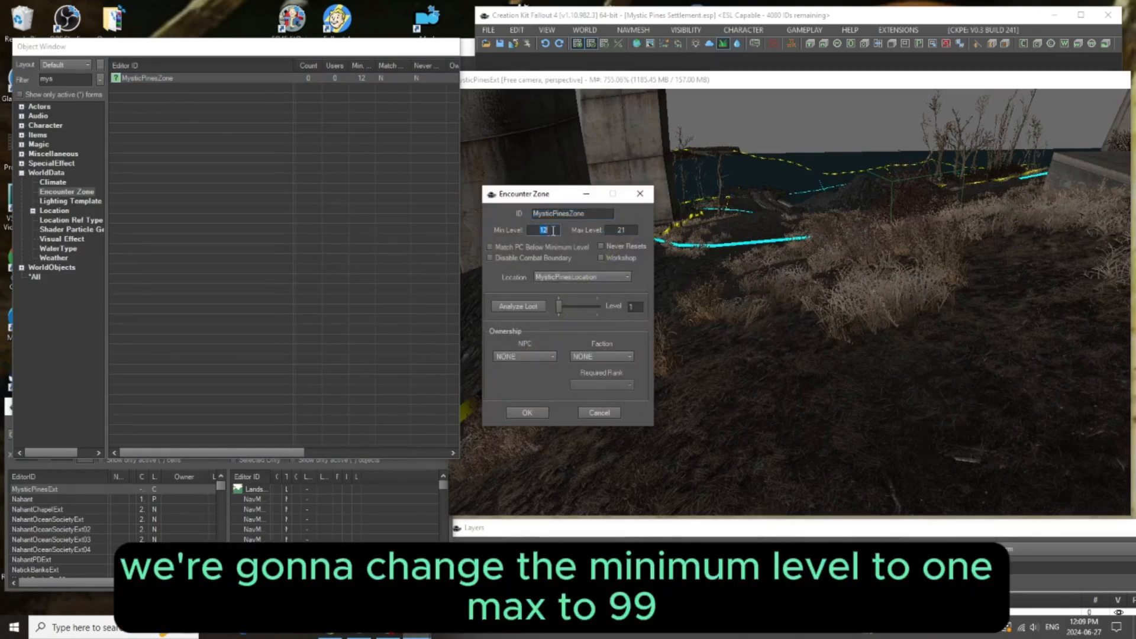
pyautogui.write('1')
pyautogui.write('99')
# Enable Never Resets and Workshop for MysticPinesZone and confirm the encounter zone
pyautogui.click(603, 246)
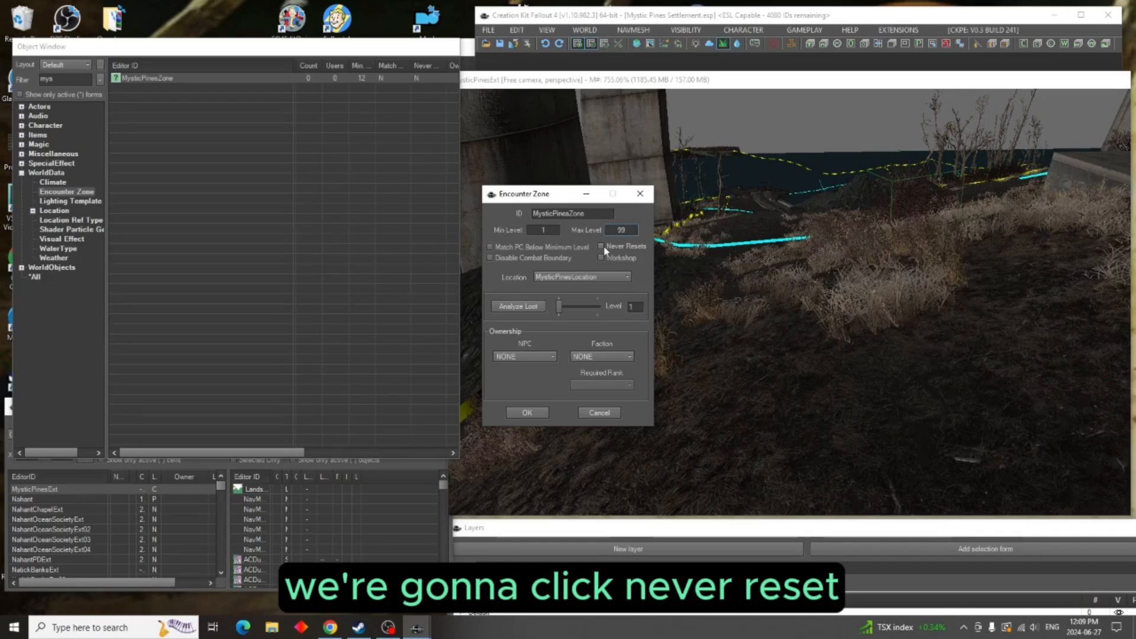
pyautogui.click(603, 258)
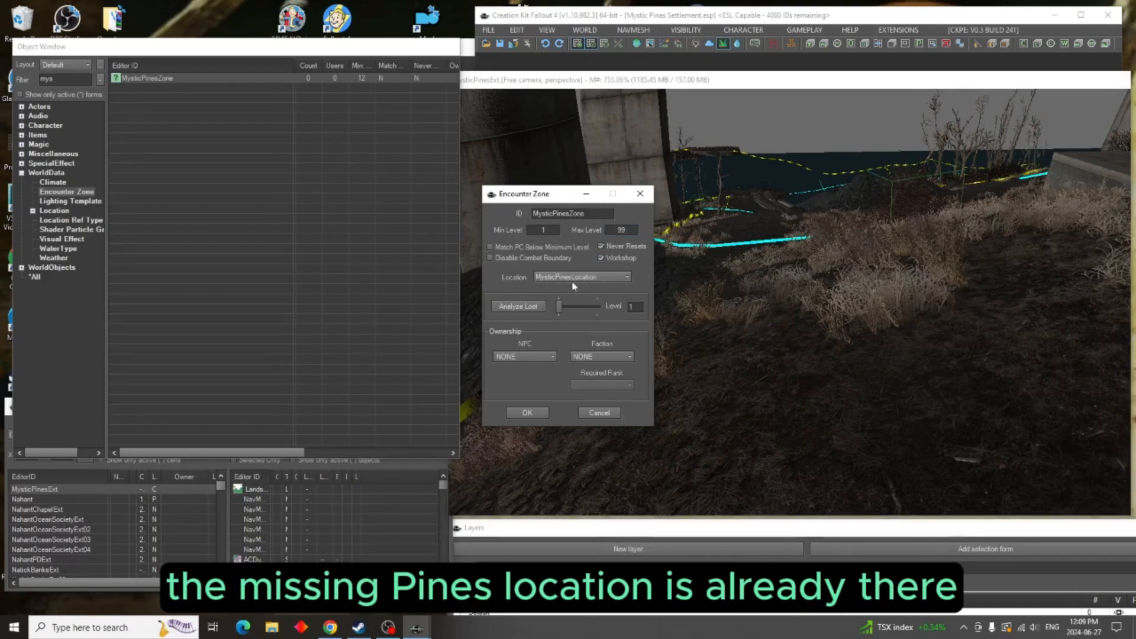
pyautogui.click(528, 412)
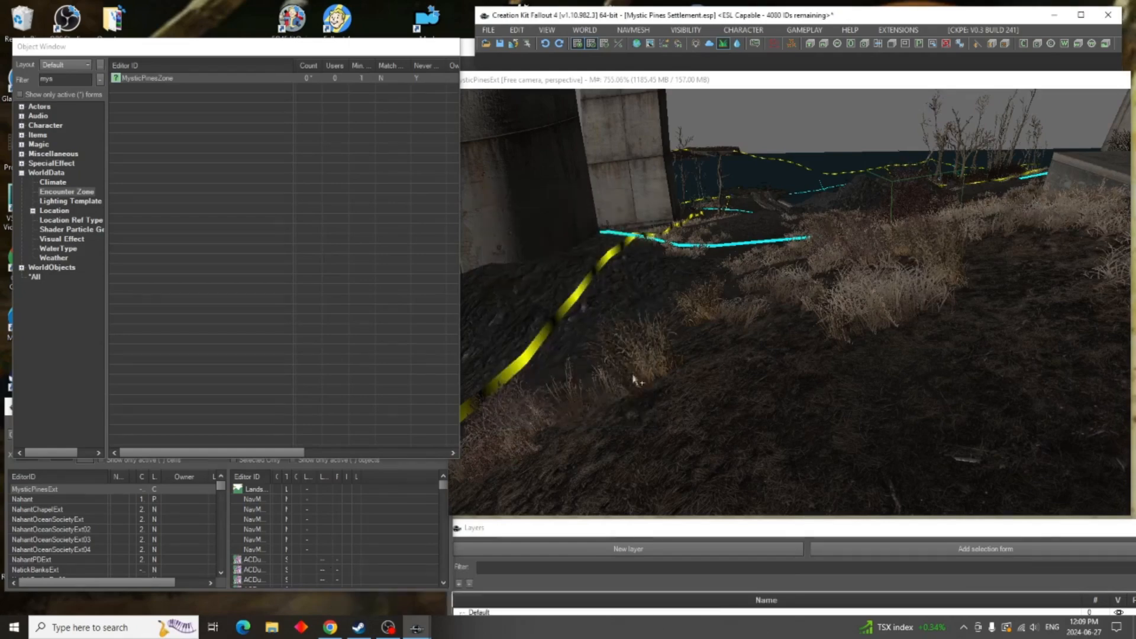
pyautogui.moveTo(906, 296); pyautogui.dragTo(868, 346, button='middle')
pyautogui.scroll(-3, 867, 347)
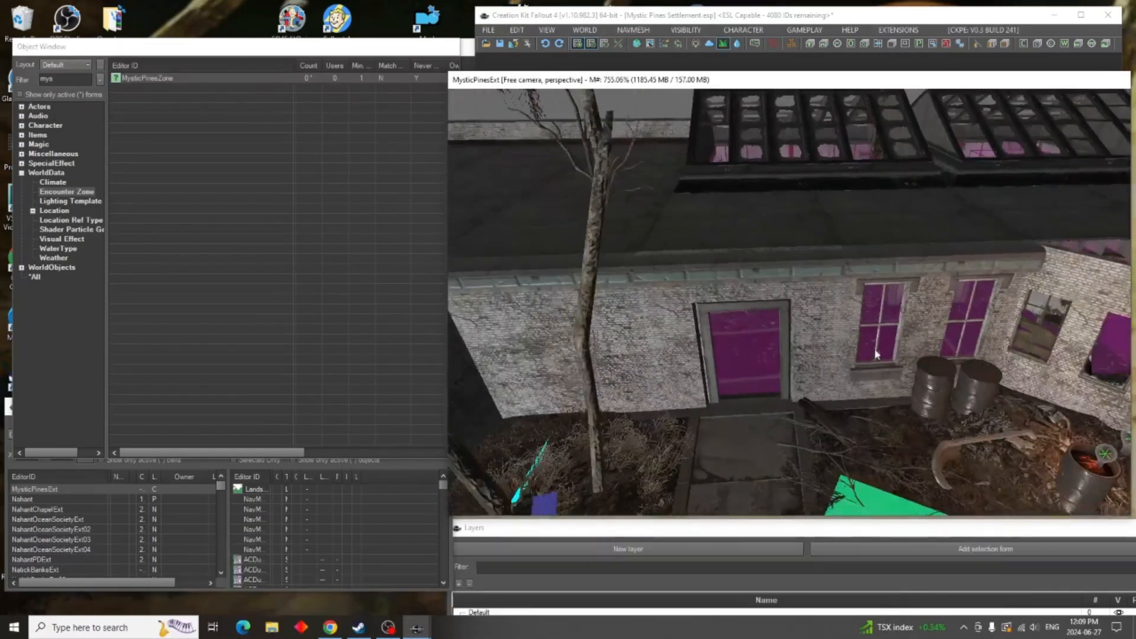
pyautogui.moveTo(883, 474); pyautogui.dragTo(887, 416, button='middle')
pyautogui.click(884, 422)
pyautogui.doubleClick(883, 422)
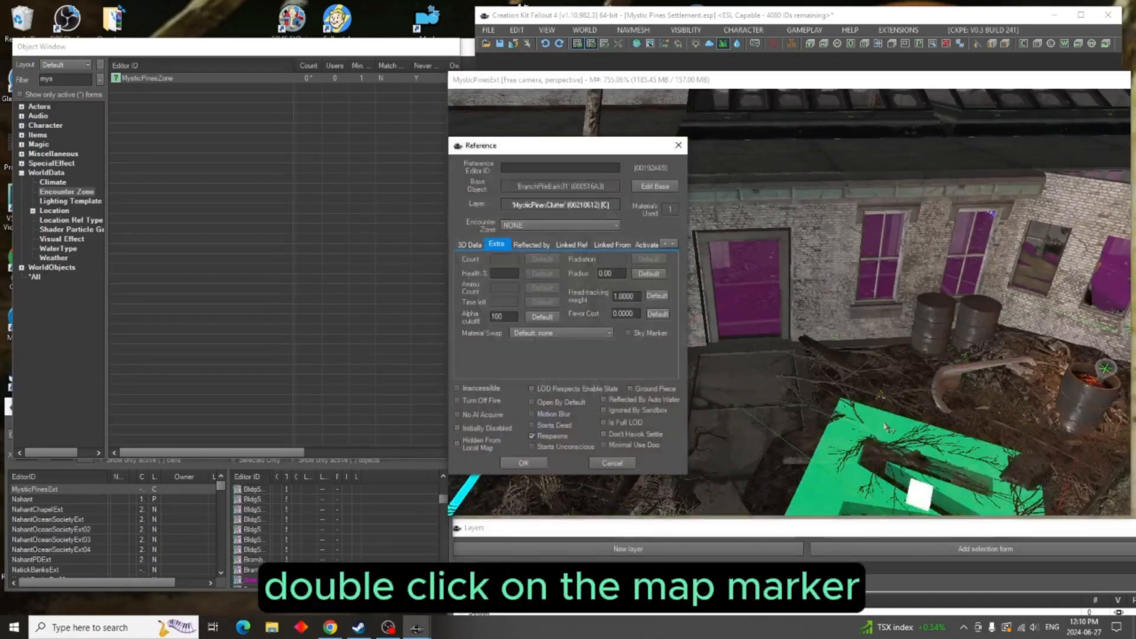
pyautogui.click(679, 146)
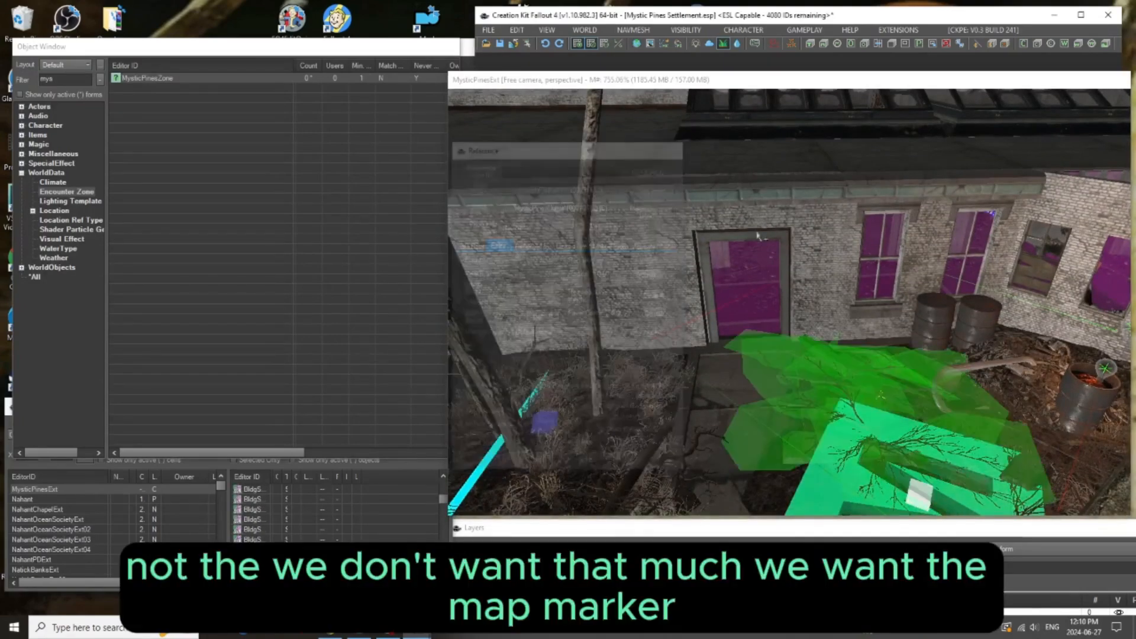
# Open the marker data of the MysticPinesMapMarker reference and review the available marker types
pyautogui.scroll(-2, 823, 379)
pyautogui.moveTo(828, 396); pyautogui.dragTo(837, 292, button='middle')
pyautogui.doubleClick(773, 368)
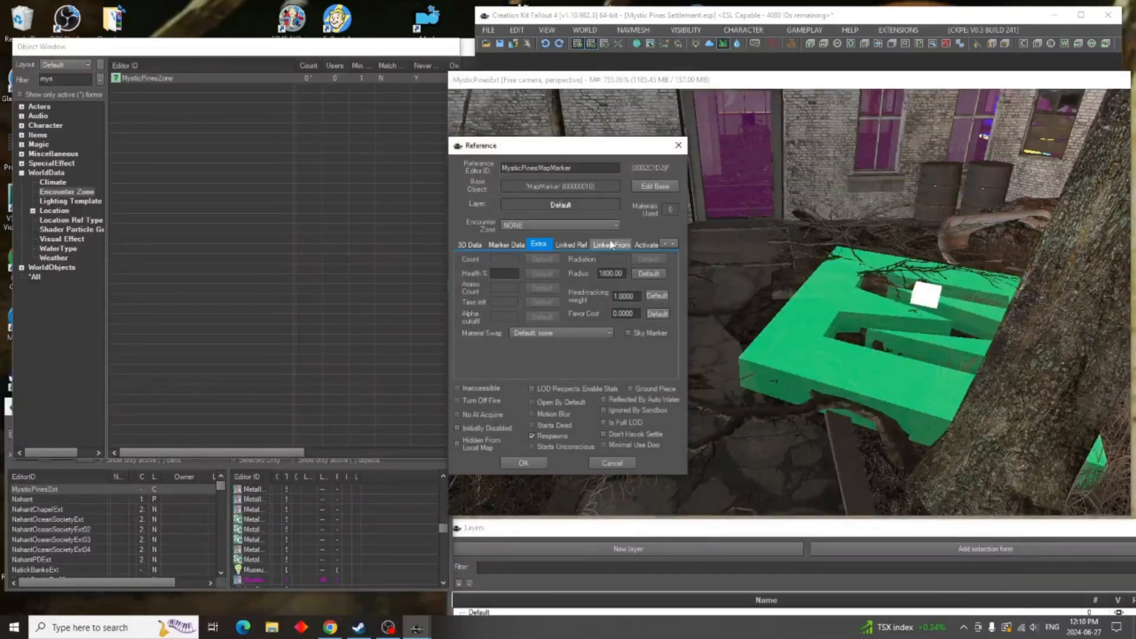
pyautogui.click(507, 245)
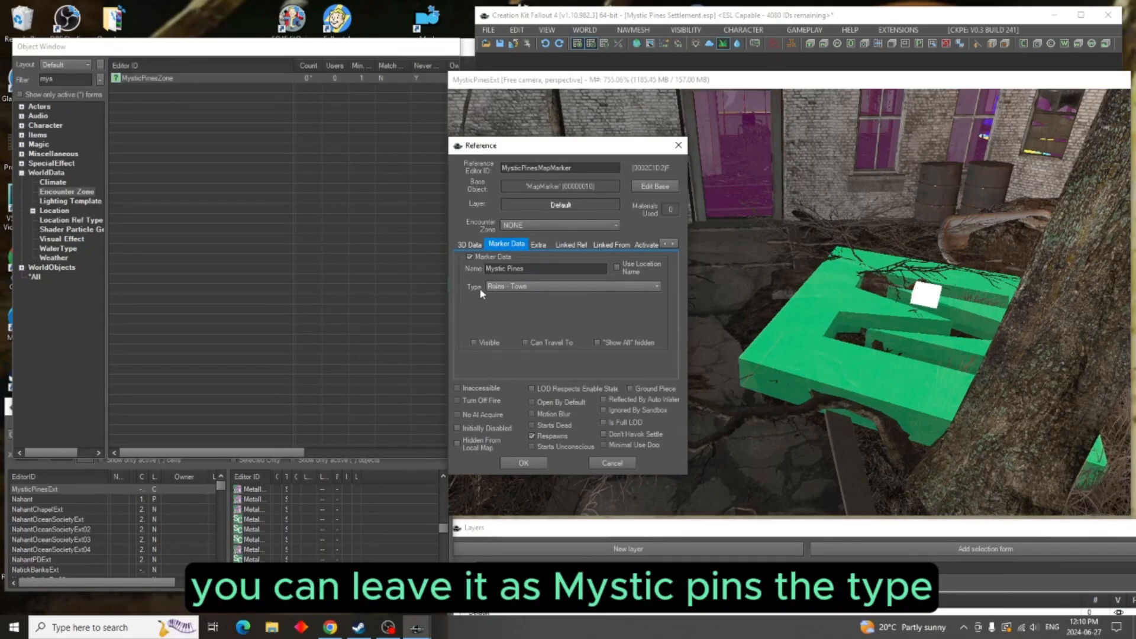
pyautogui.click(658, 287)
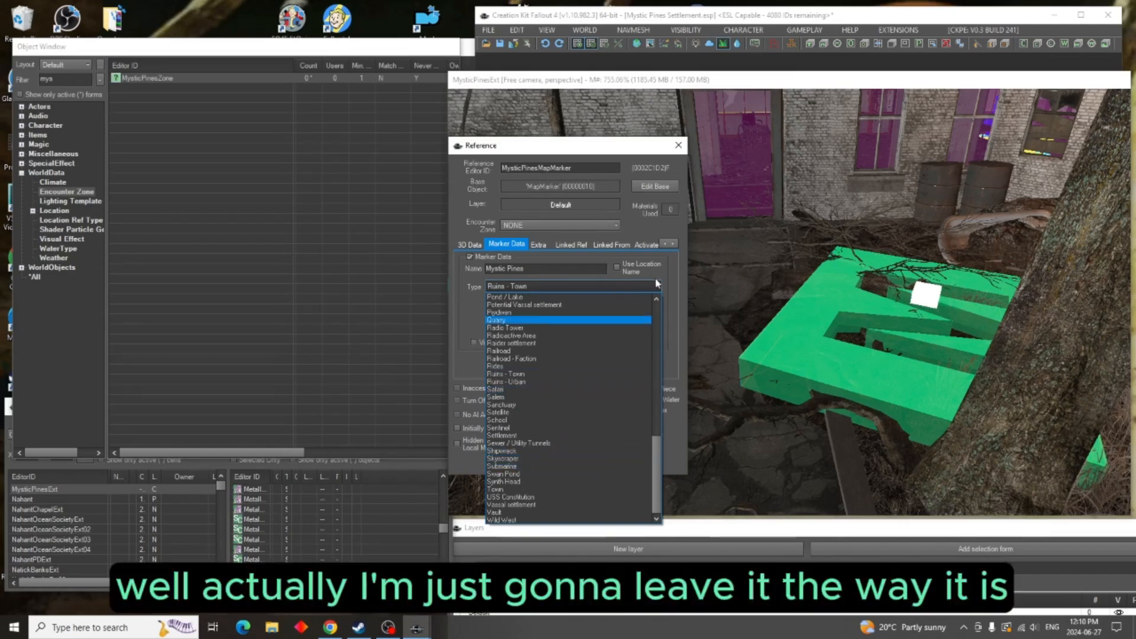
pyautogui.click(671, 278)
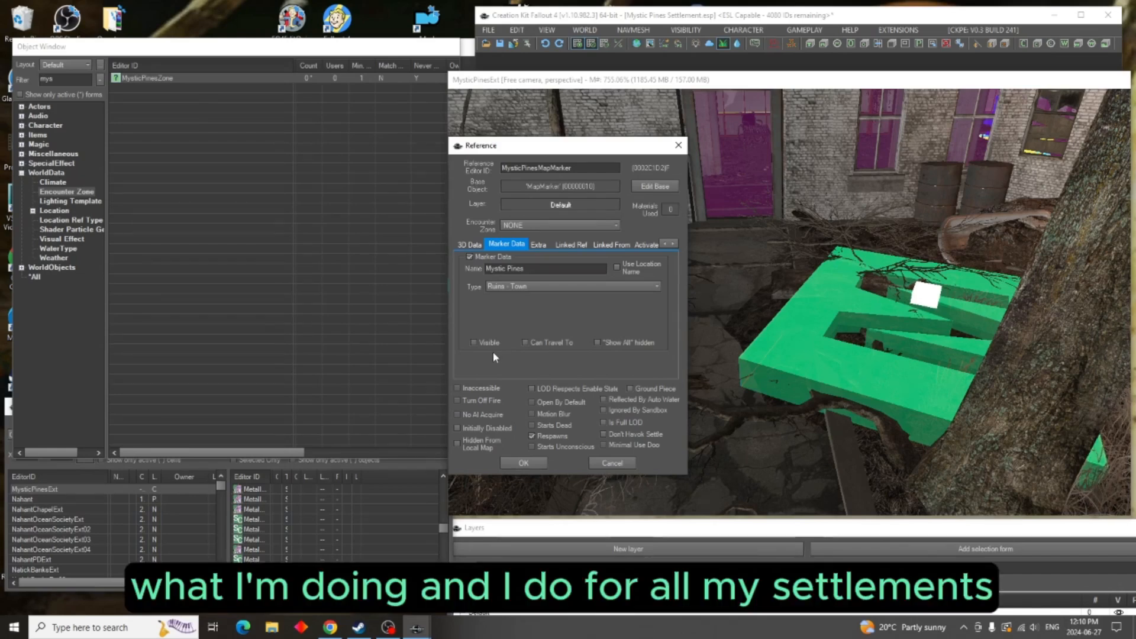
# Enable Visible and Can Travel To on the Mystic Pines map marker, confirm the reference and save the plugin
pyautogui.click(474, 343)
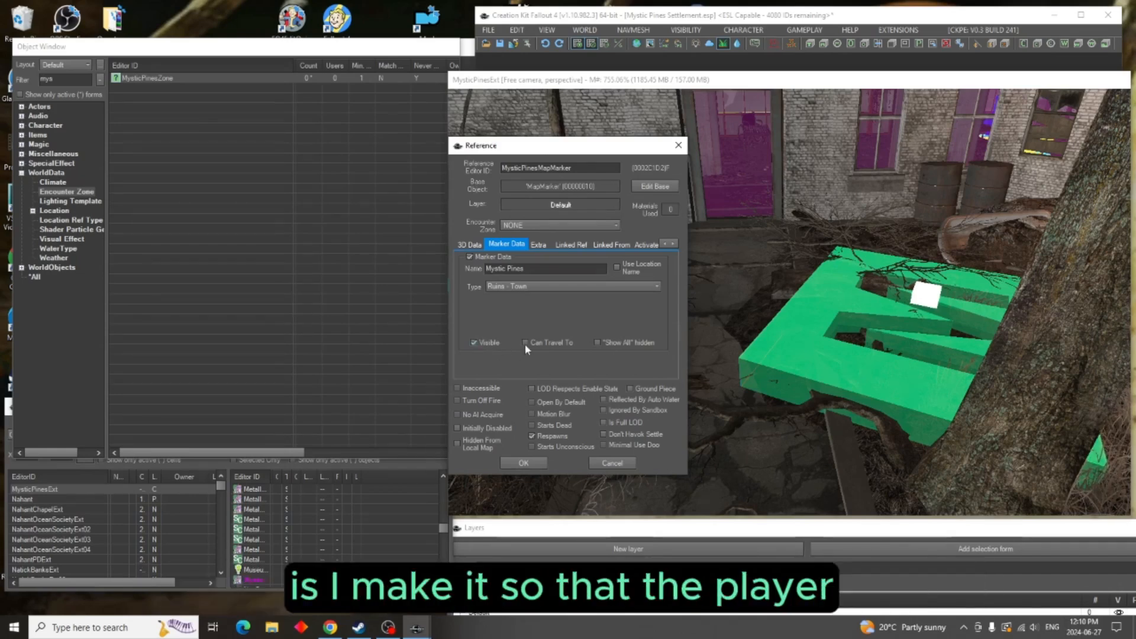
pyautogui.click(525, 343)
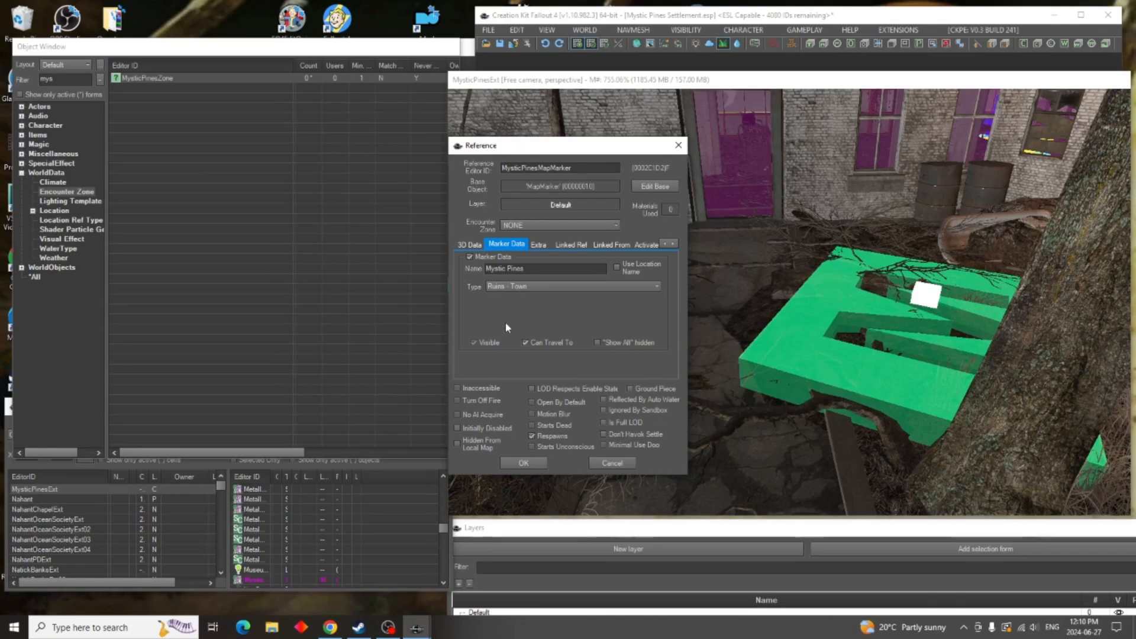
pyautogui.click(524, 463)
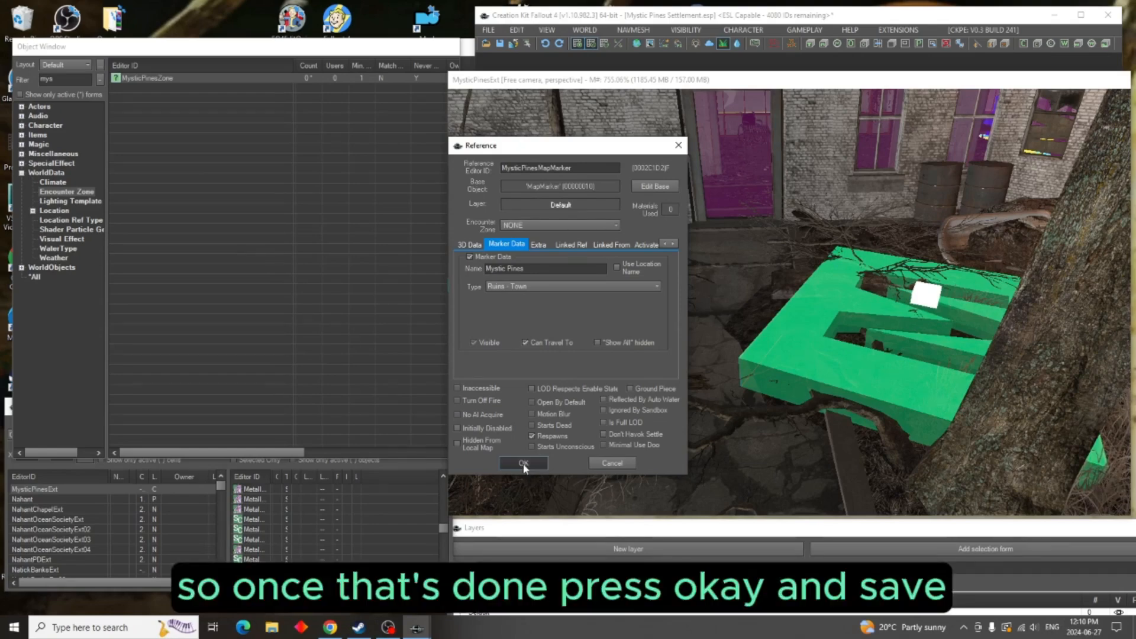
pyautogui.click(500, 43)
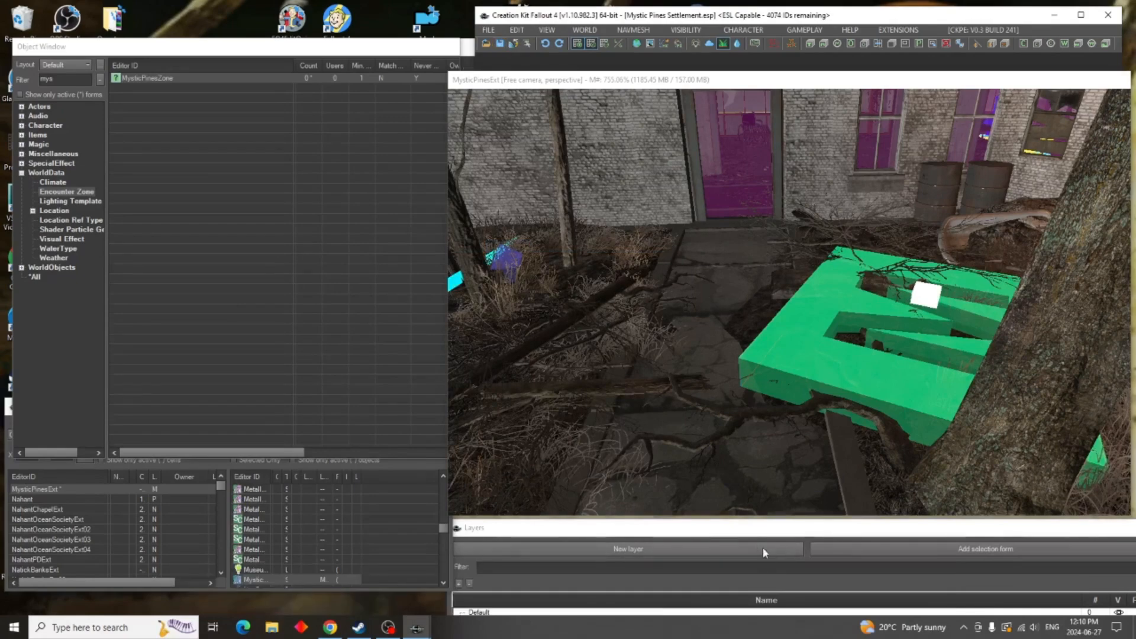
# Create a new layer named MysticPinesSettlementLayer
pyautogui.moveTo(764, 535); pyautogui.dragTo(696, 311)
pyautogui.moveTo(763, 454); pyautogui.dragTo(779, 560)
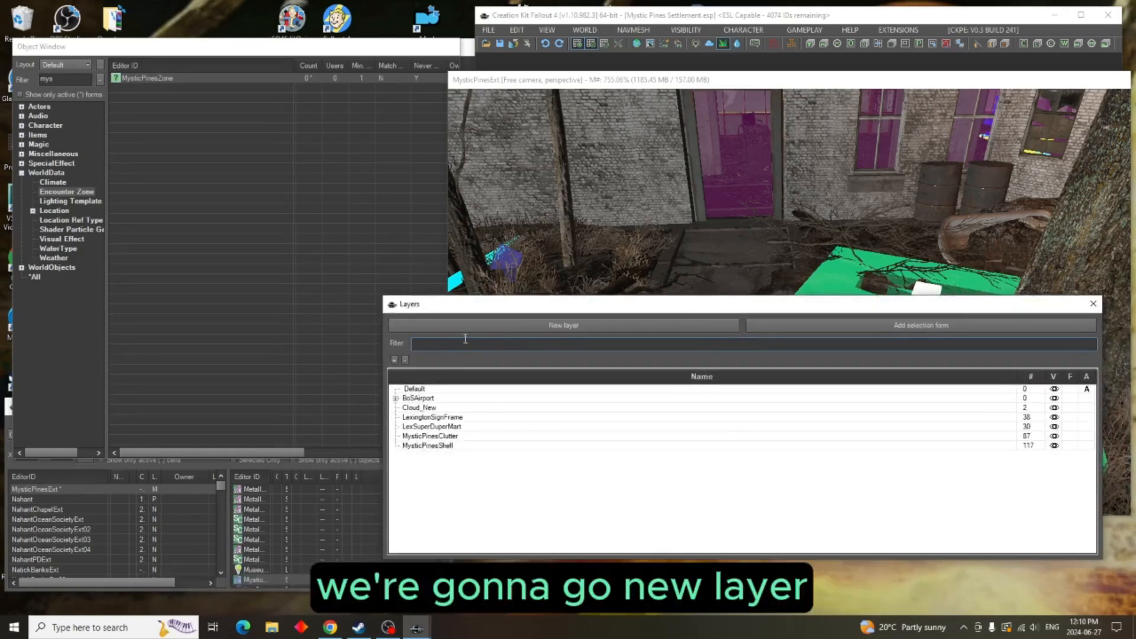
pyautogui.click(526, 332)
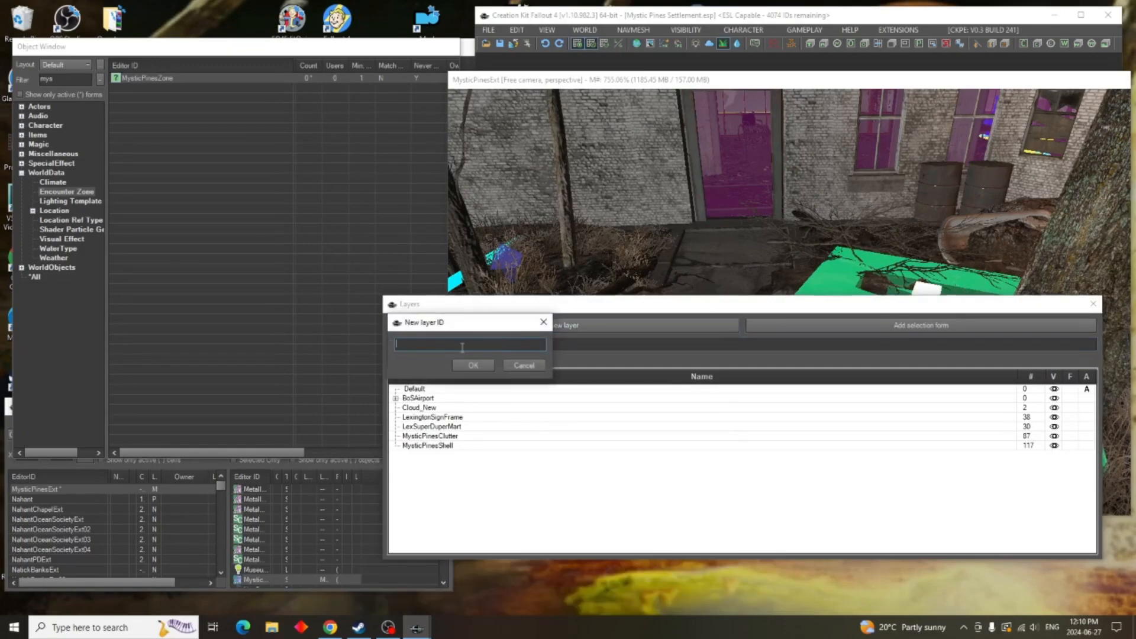
pyautogui.write('M')
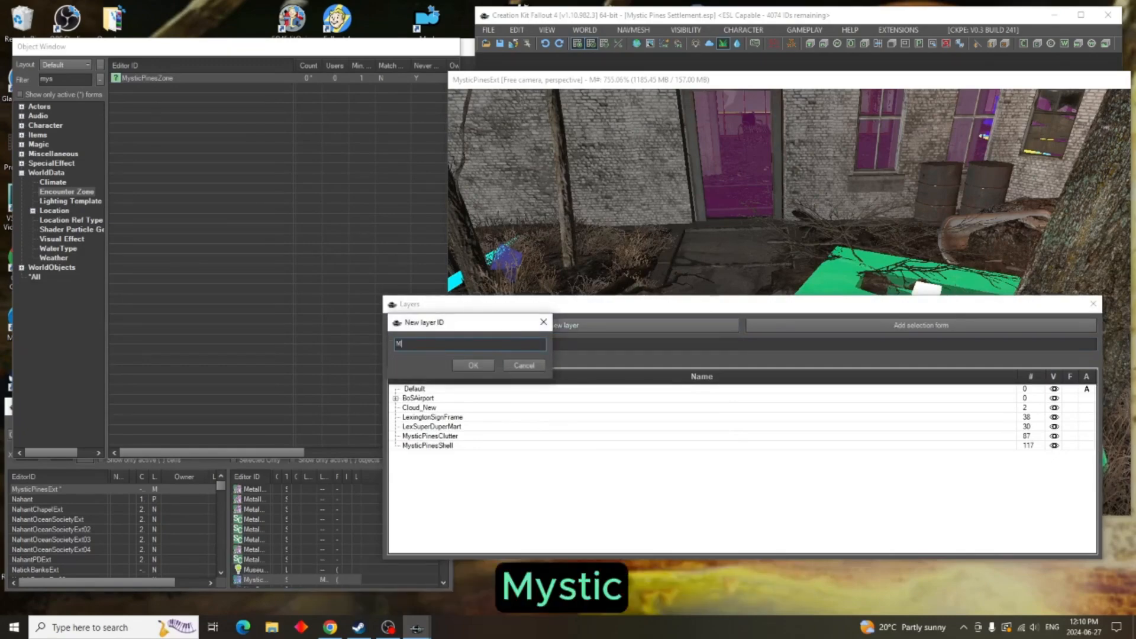
pyautogui.write('yst')
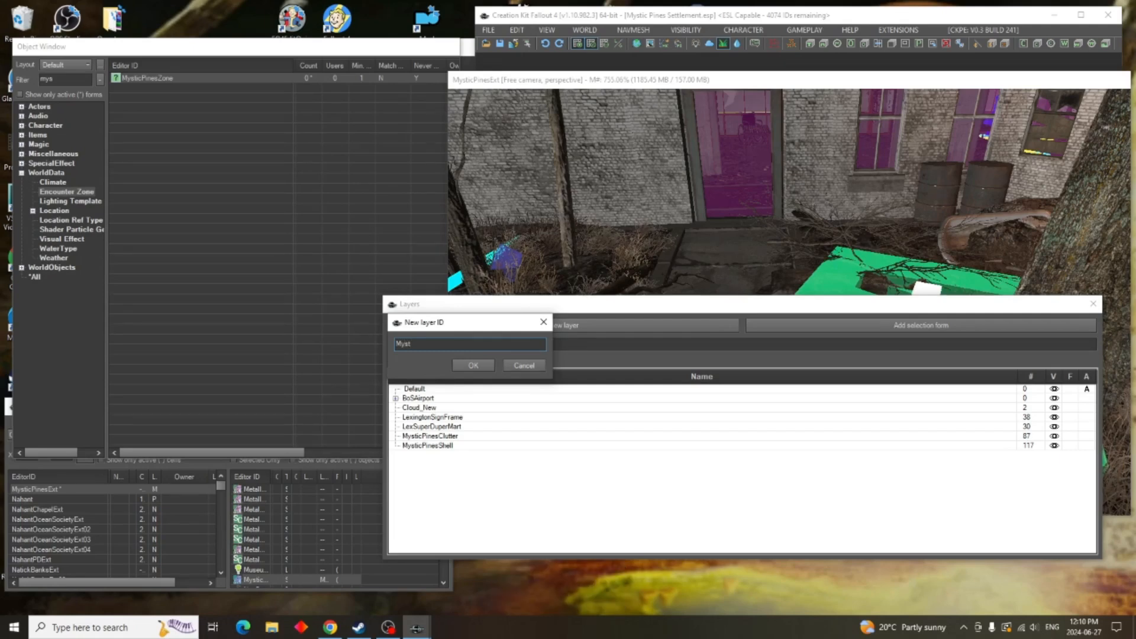
pyautogui.write('icPine')
pyautogui.write('sSettlementLayer')
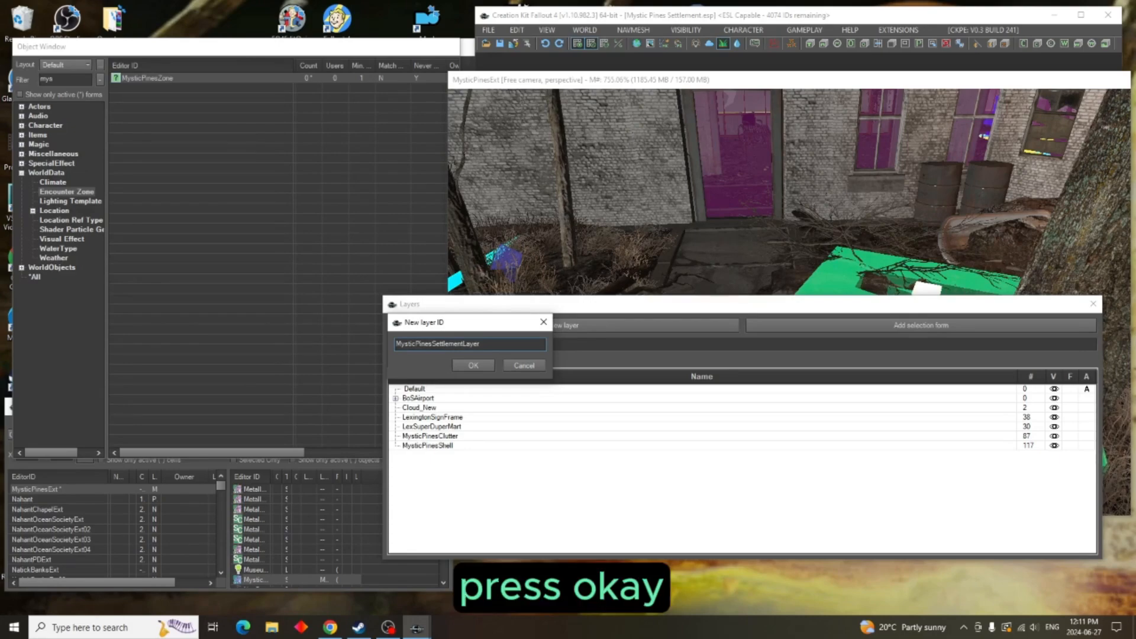
pyautogui.click(474, 367)
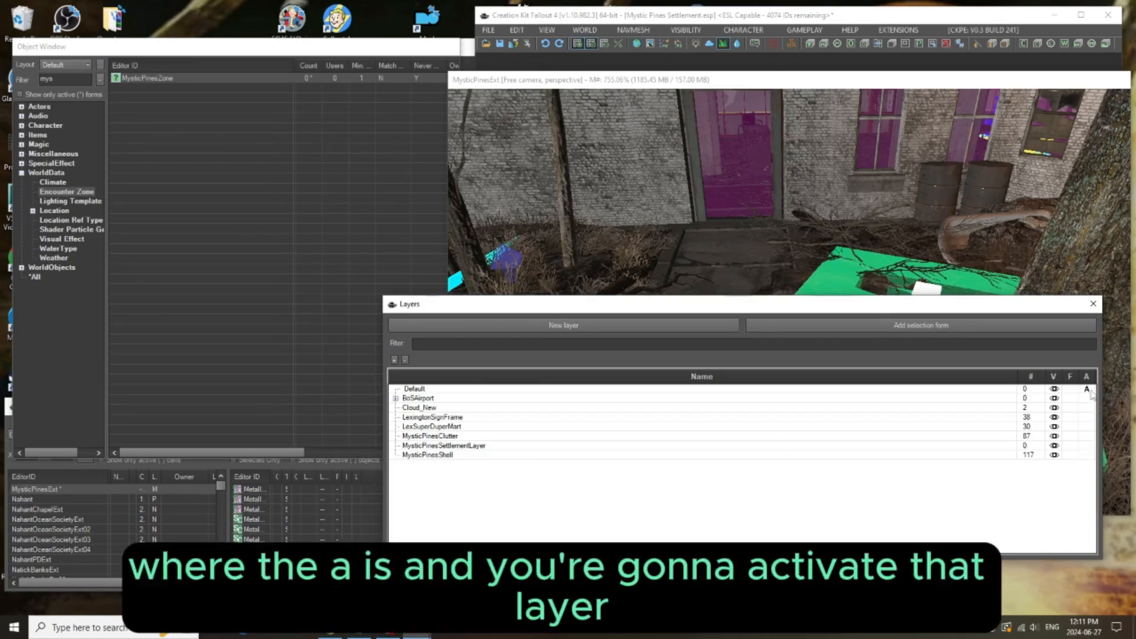
# Make MysticPinesSettlementLayer the active layer and move the layer list clear of the render view
pyautogui.click(1088, 438)
pyautogui.click(1087, 447)
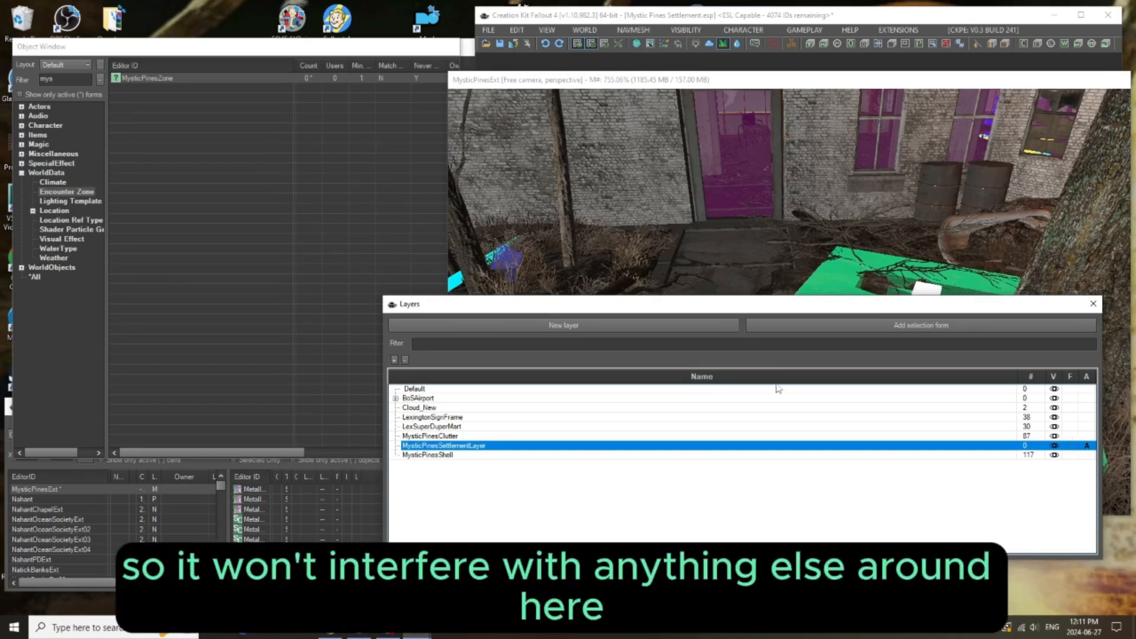
pyautogui.moveTo(740, 310); pyautogui.dragTo(779, 509)
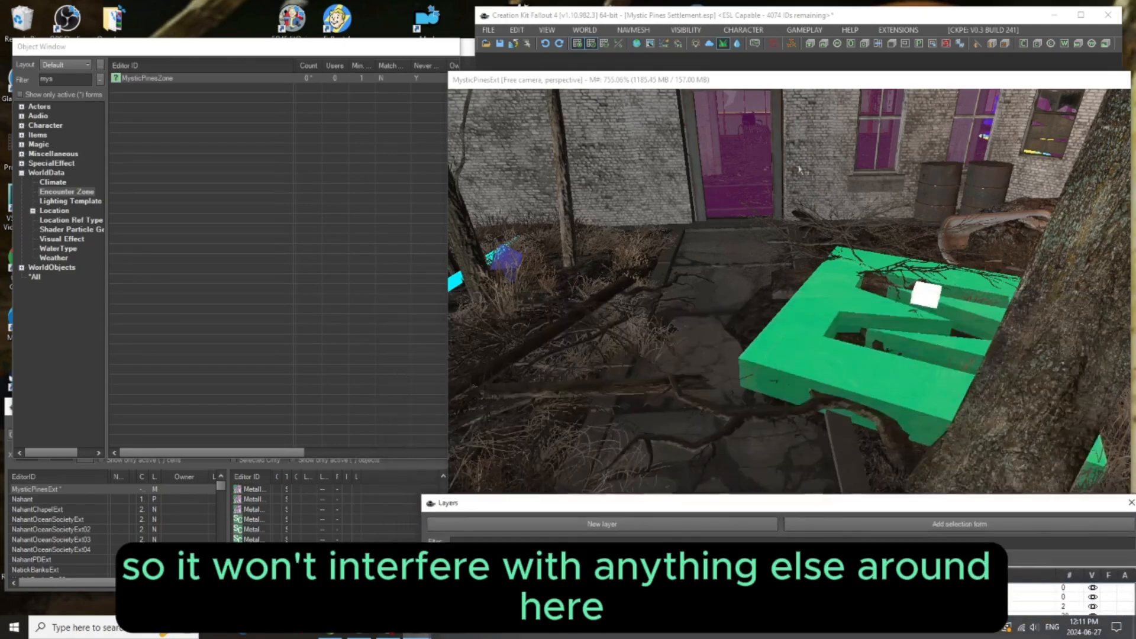
# Examine the Mystic Pines building's courtyard, porch and rooms, including the purple volumes that cover them
pyautogui.scroll(-4, 783, 237)
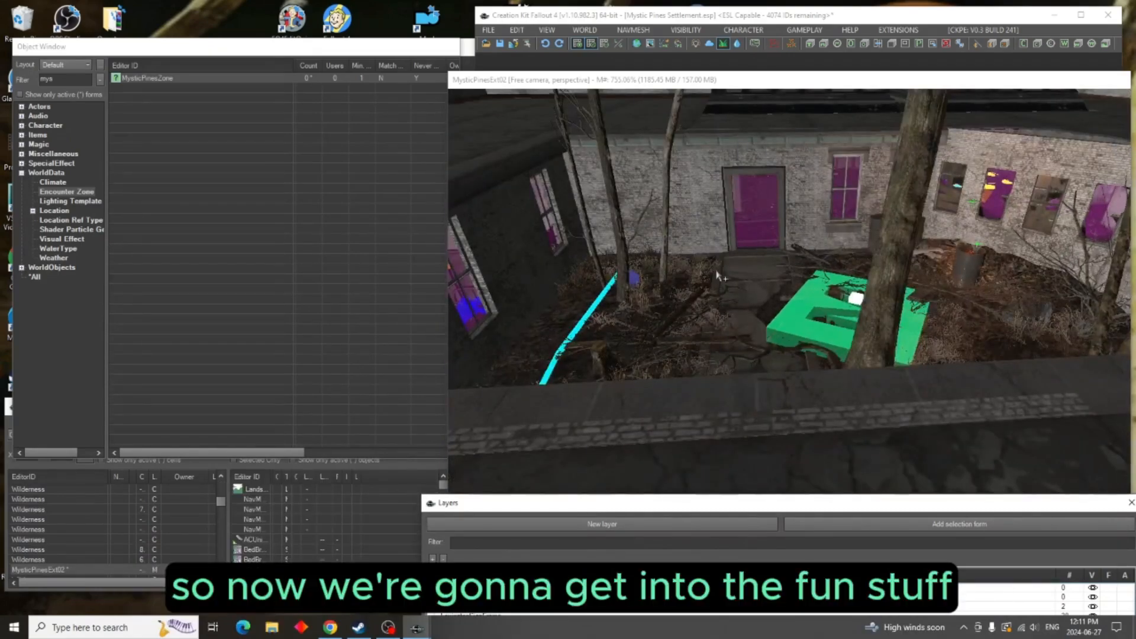
pyautogui.scroll(-3, 698, 386)
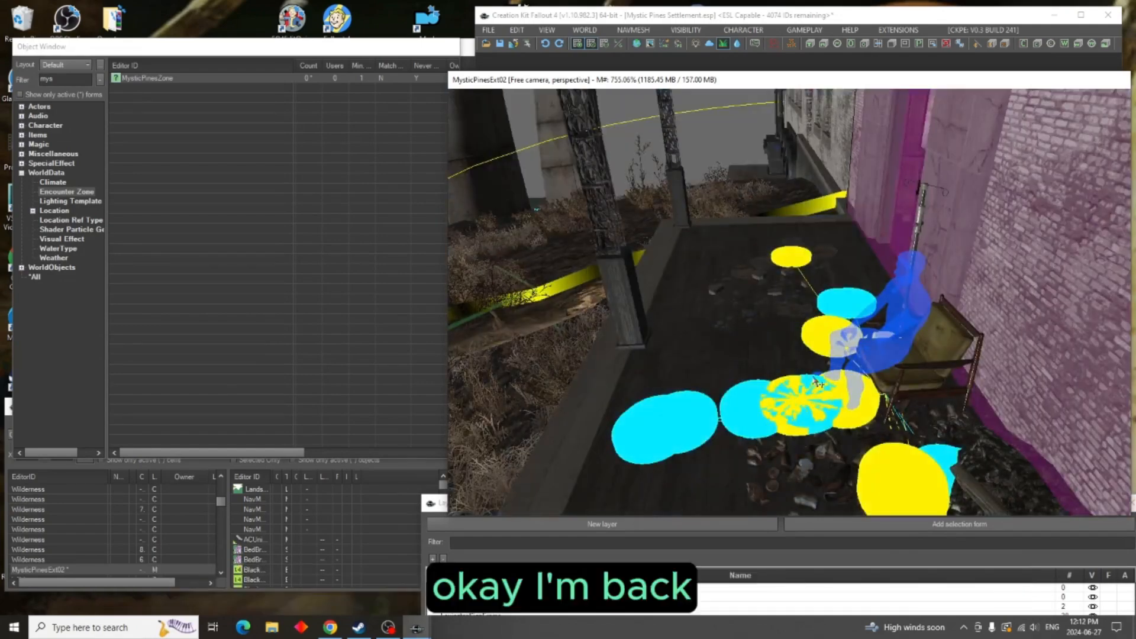
pyautogui.scroll(-10, 912, 395)
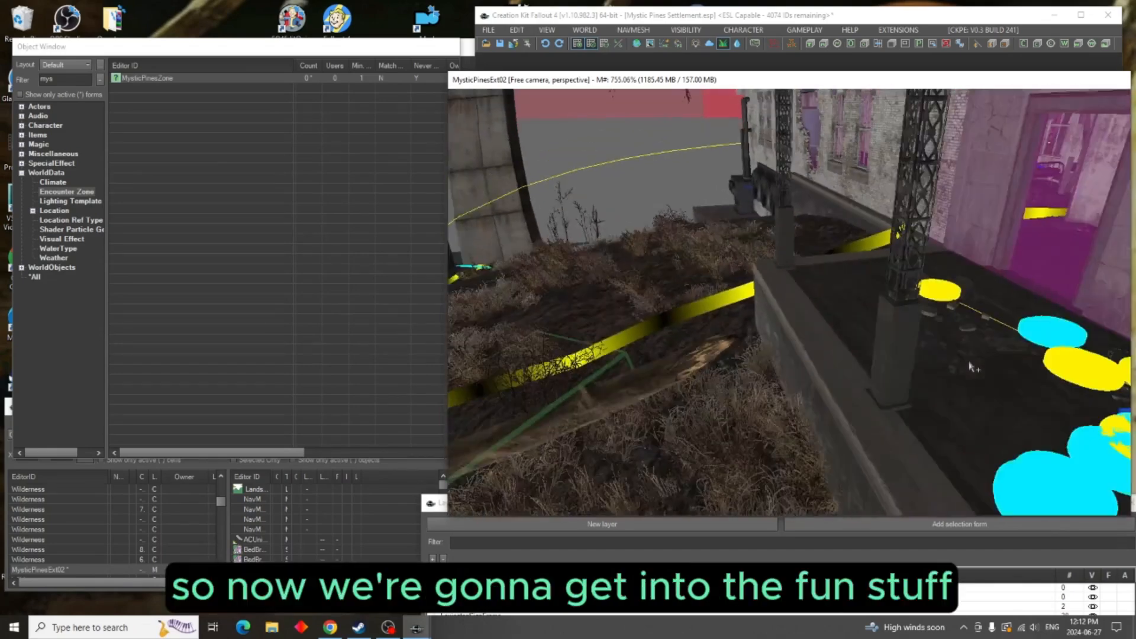
pyautogui.scroll(10, 954, 368)
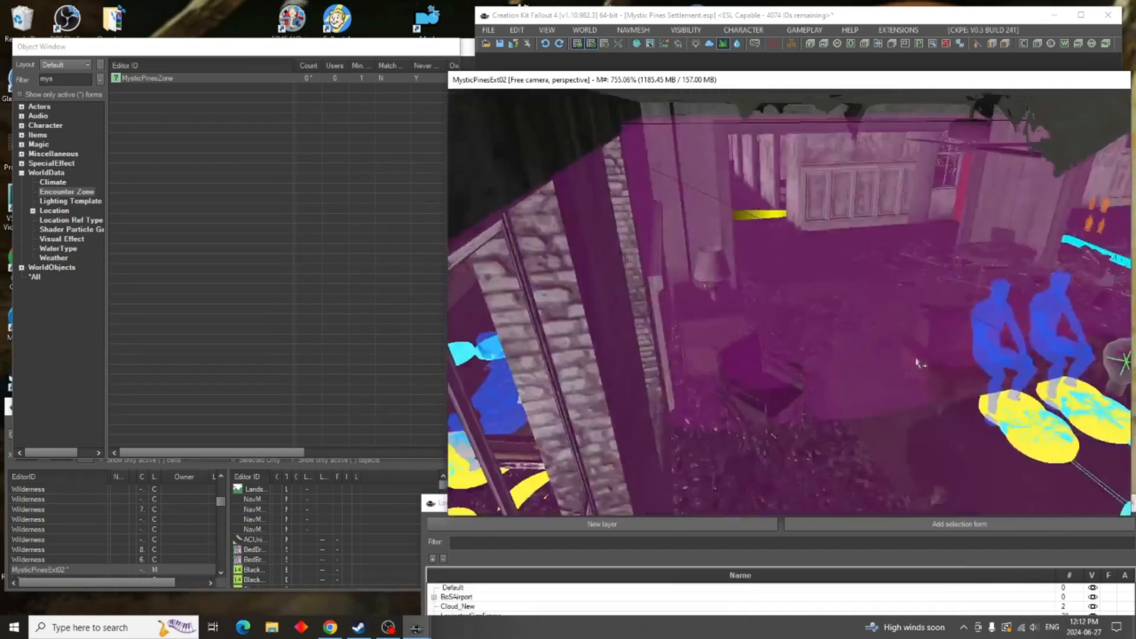
pyautogui.scroll(10, 914, 363)
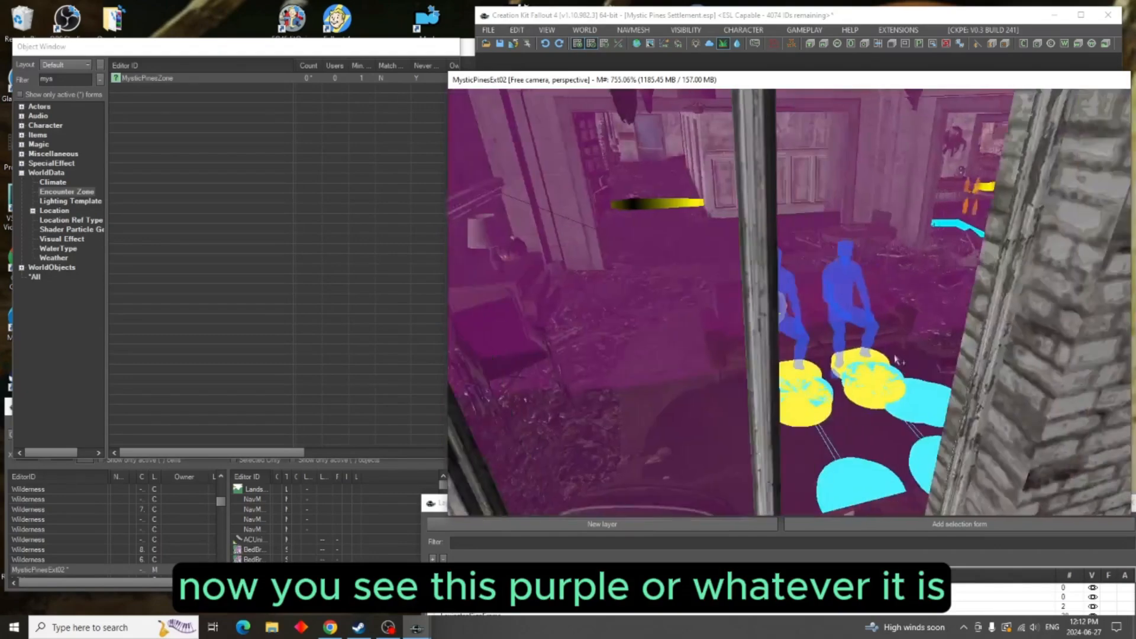
pyautogui.scroll(-5, 891, 364)
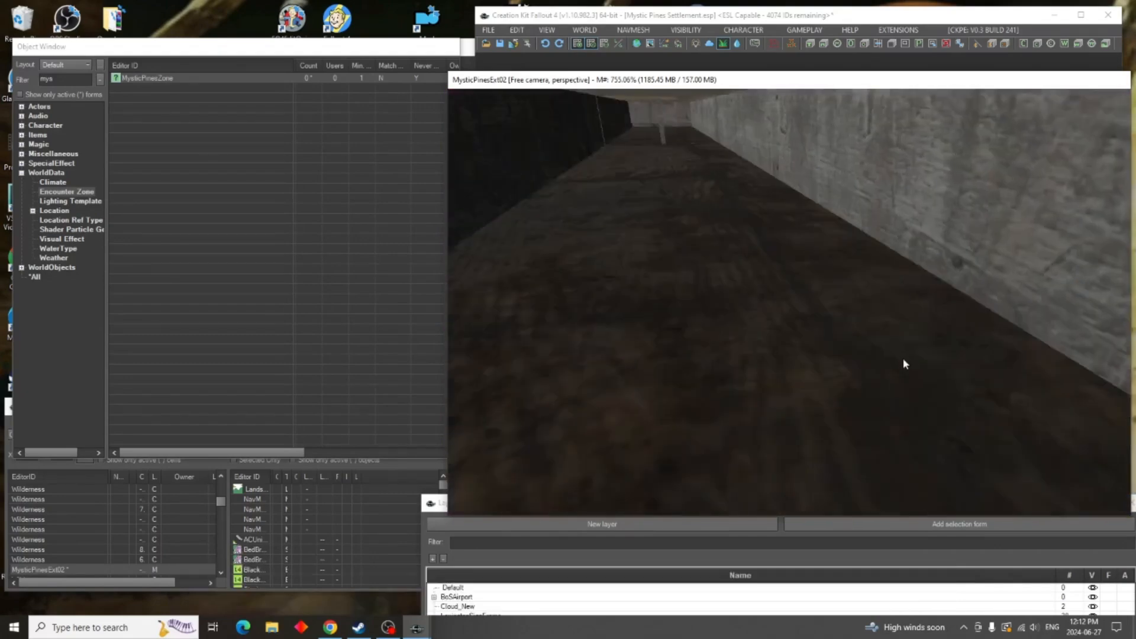
pyautogui.scroll(-10, 911, 364)
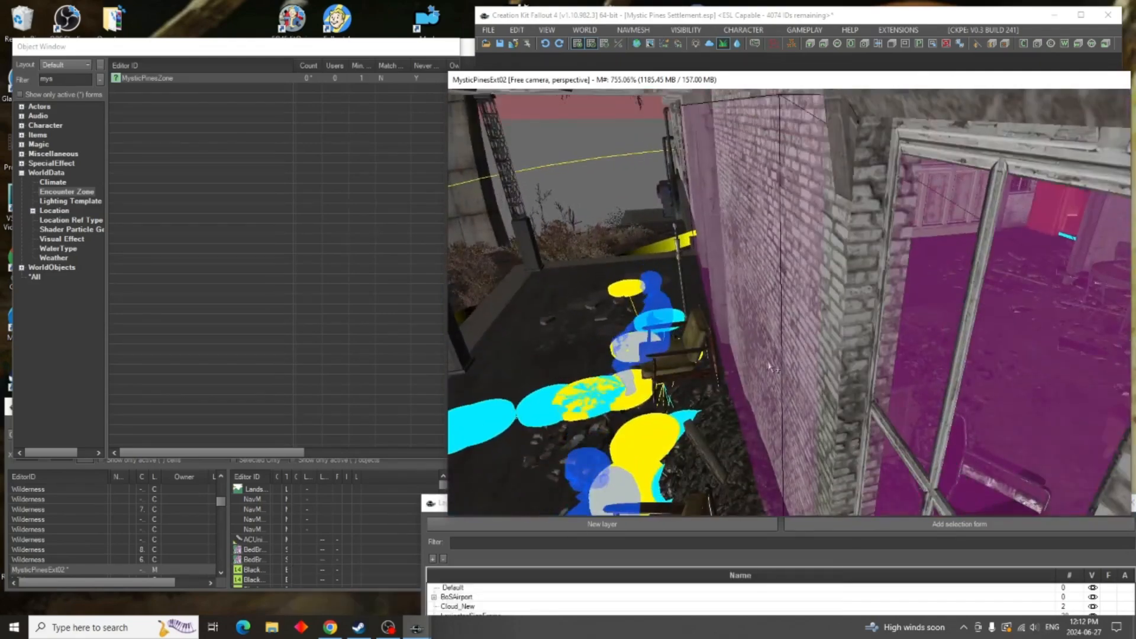
# Hide the purple volumes covering the outer brick wall and the lounge without deleting them
pyautogui.click(769, 366)
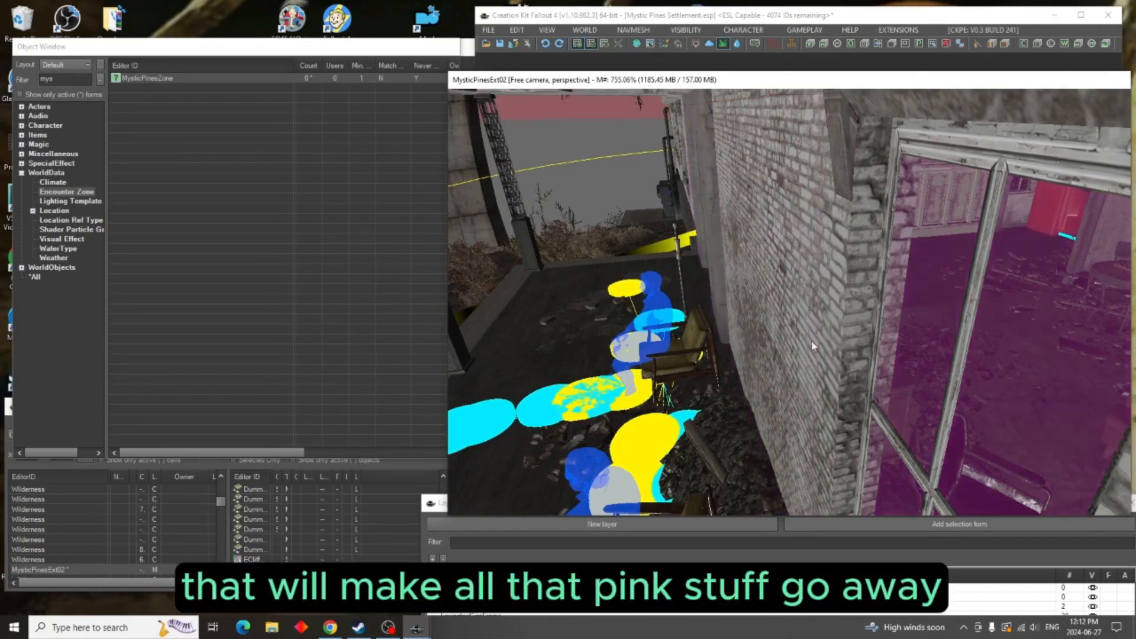
pyautogui.press('1')
pyautogui.press('1')
pyautogui.click(918, 338)
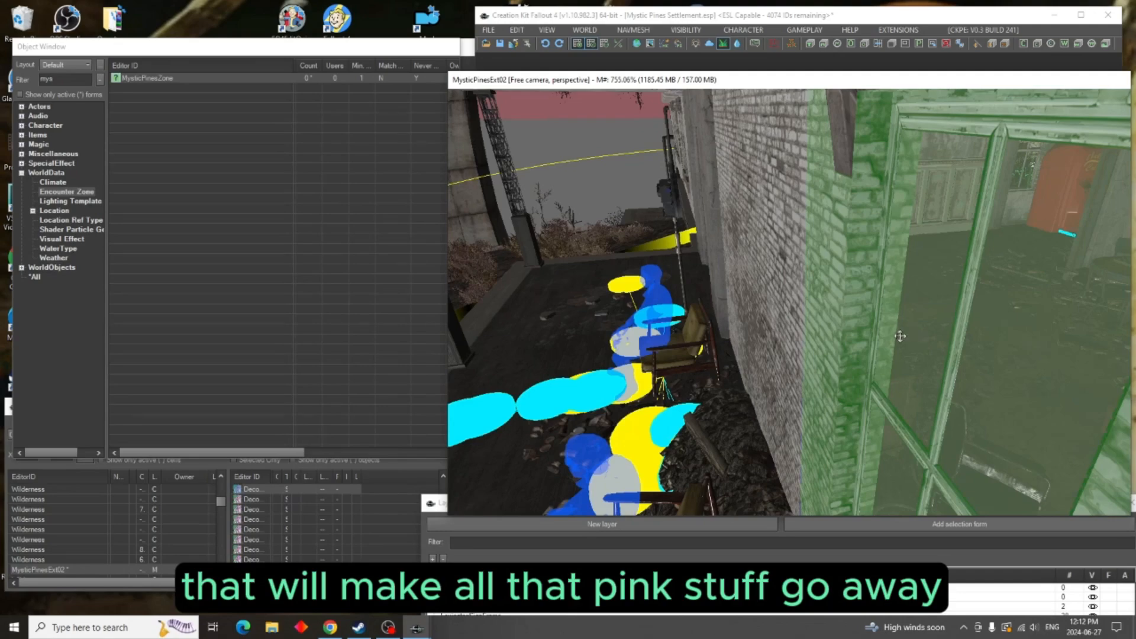
pyautogui.scroll(5, 900, 338)
pyautogui.click(865, 329)
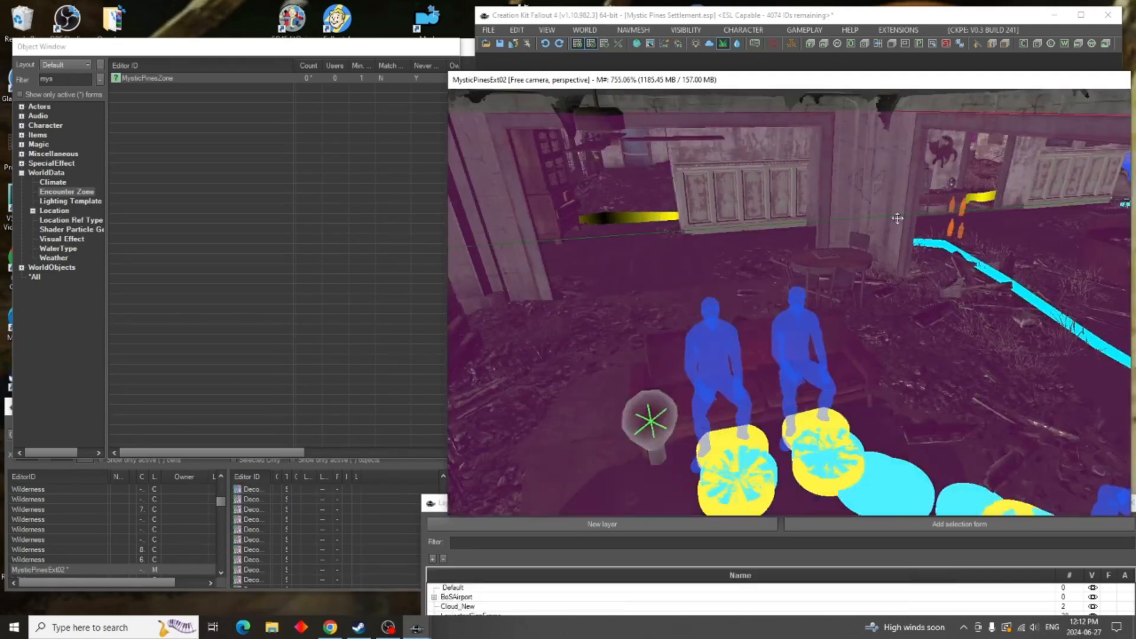
pyautogui.press('d')
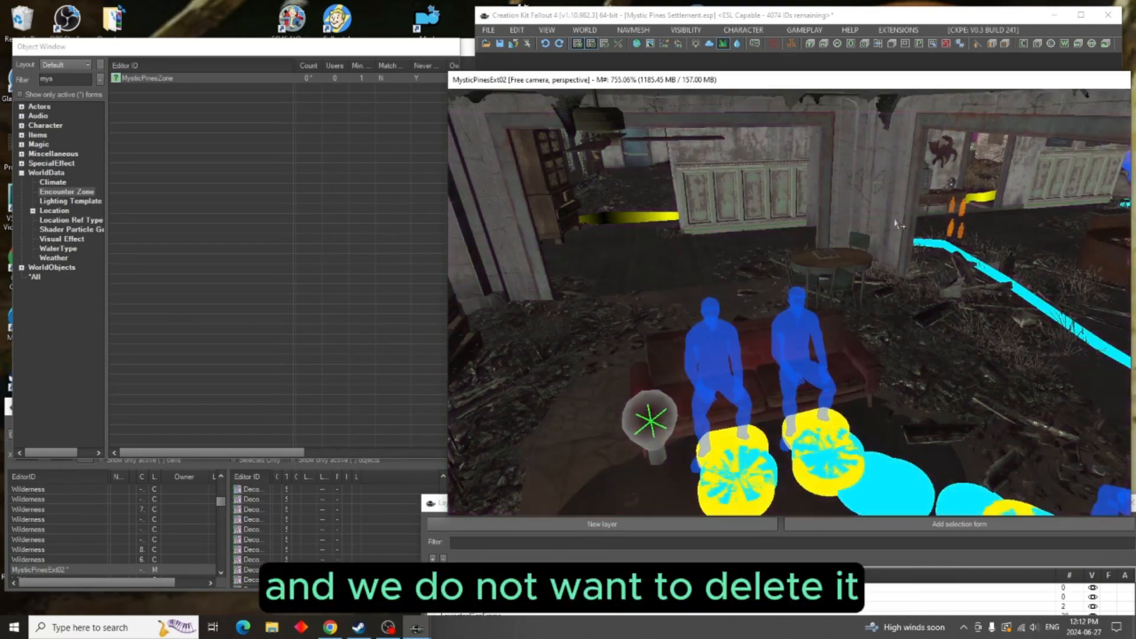
# Examine the lounge interior and the courtyard around the map marker to decide where the workshop goes
pyautogui.scroll(5, 968, 306)
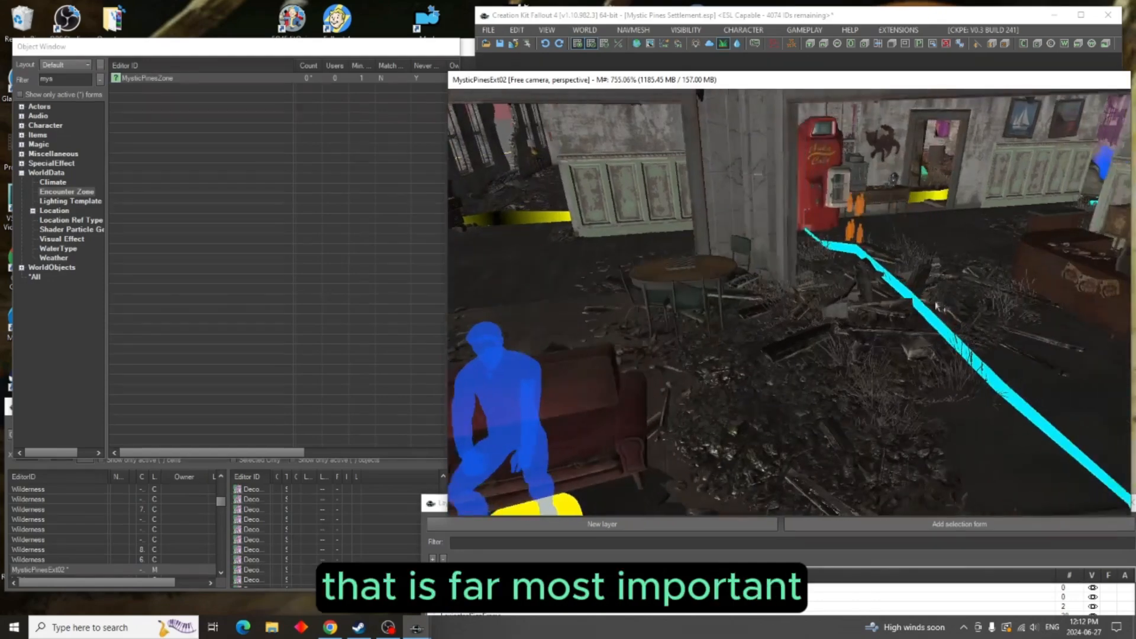
pyautogui.scroll(-4, 888, 304)
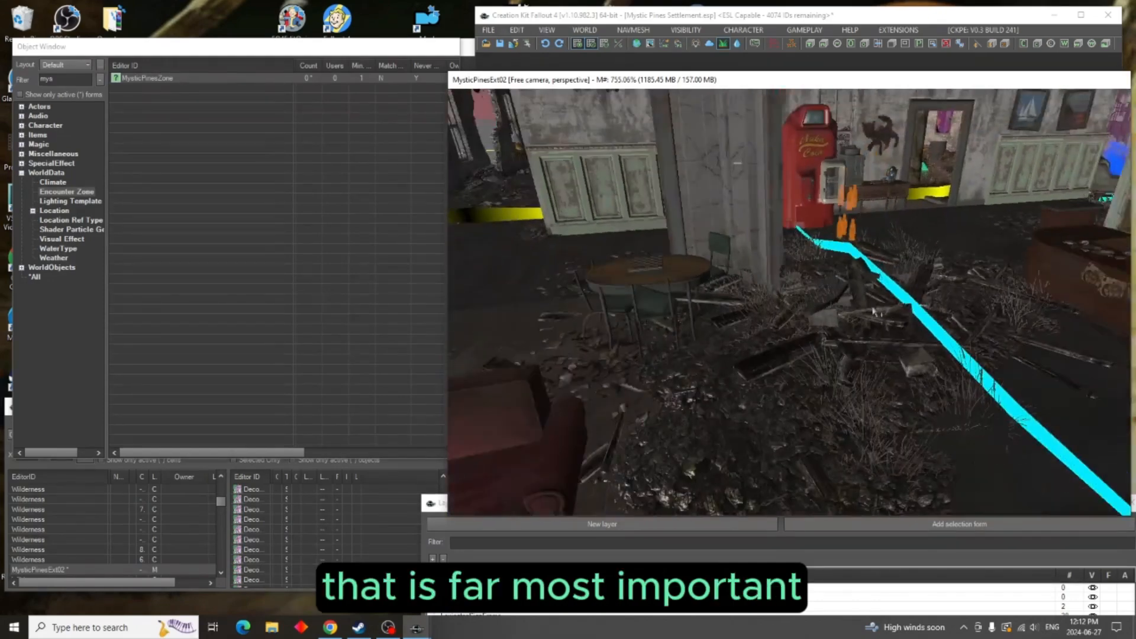
pyautogui.scroll(6, 880, 320)
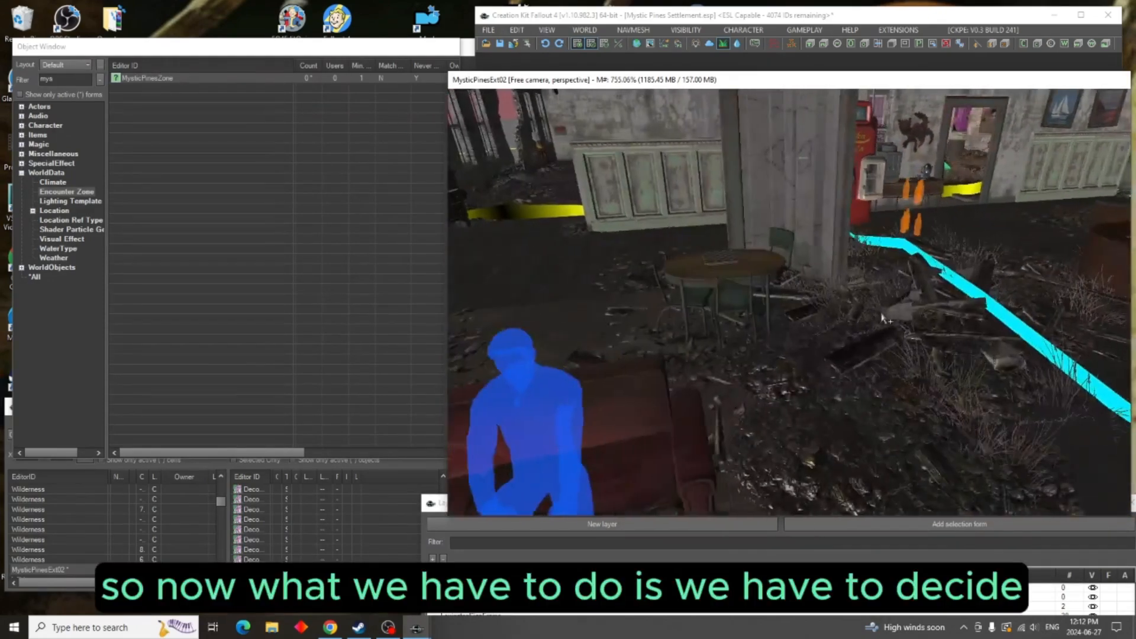
pyautogui.scroll(6, 886, 319)
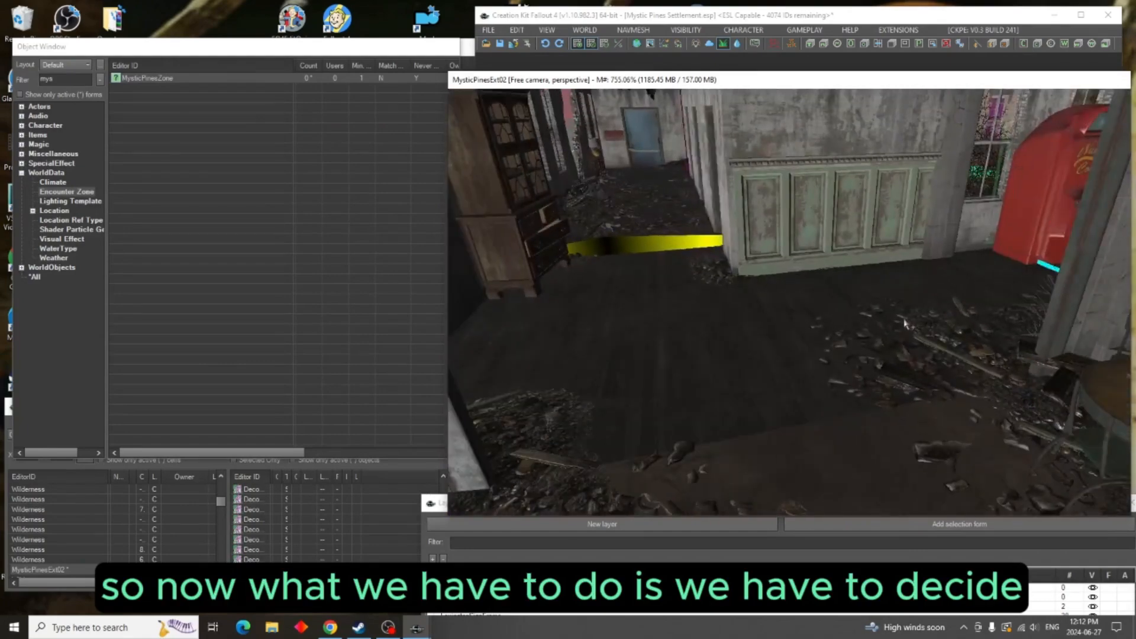
pyautogui.scroll(-4, 905, 324)
pyautogui.keyDown('shift'); pyautogui.moveTo(918, 329); pyautogui.dragTo(801, 319, button='middle'); pyautogui.keyUp('shift')
pyautogui.scroll(4, 863, 326)
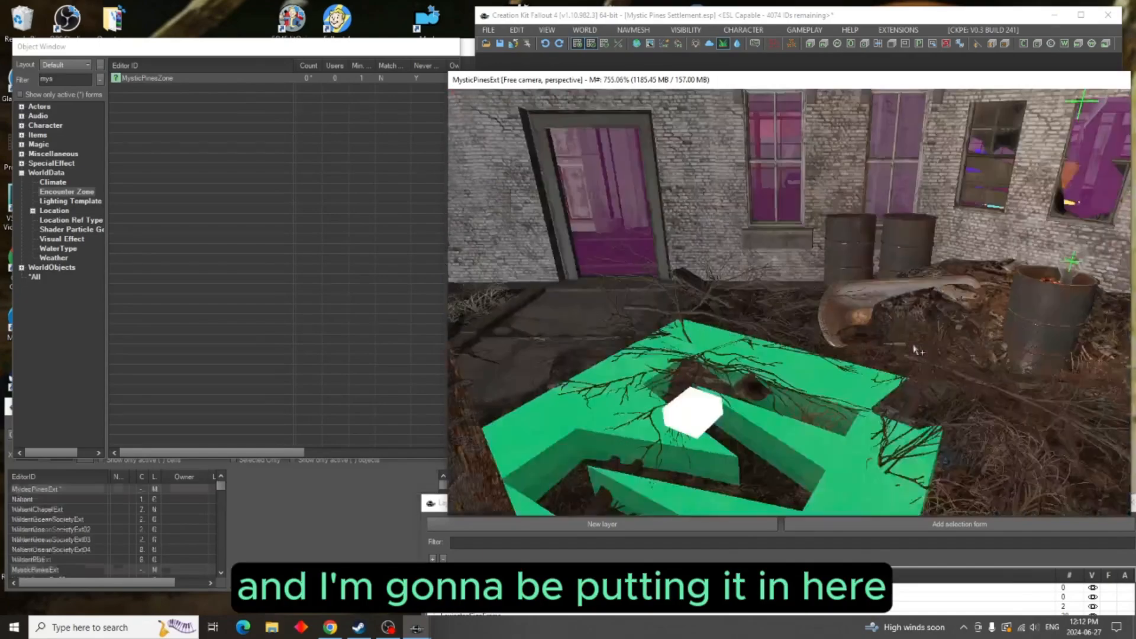
pyautogui.moveTo(853, 343); pyautogui.dragTo(952, 355, button='middle')
pyautogui.scroll(2, 927, 351)
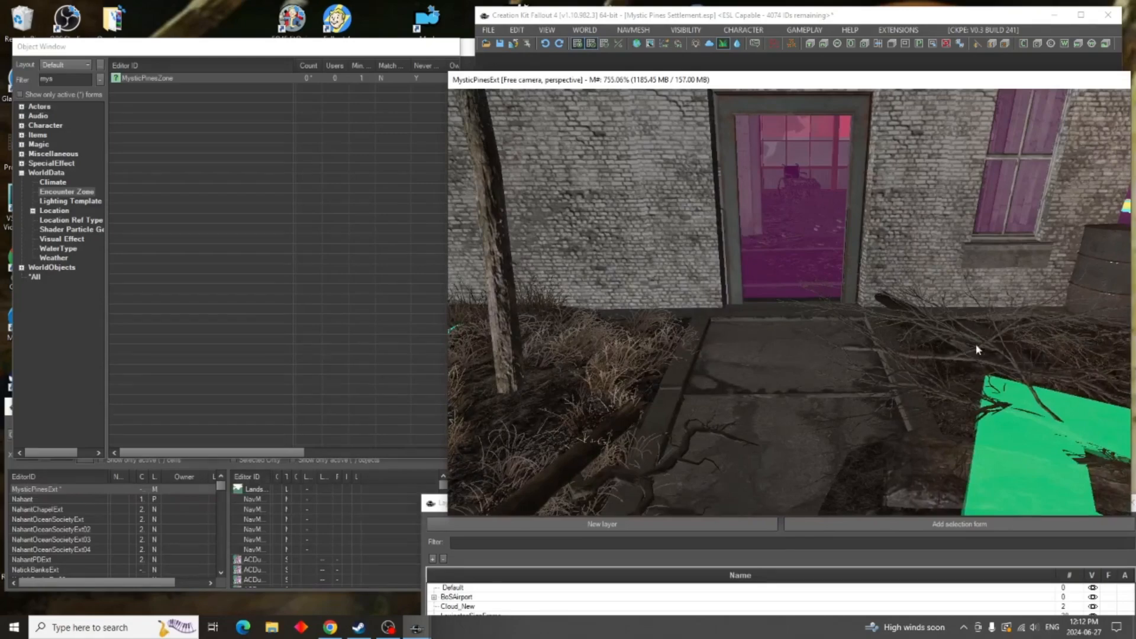
# Select the fallen branches beside the map marker and walkway together with the thin tree near the doorway
pyautogui.click(978, 350)
pyautogui.scroll(-2, 980, 349)
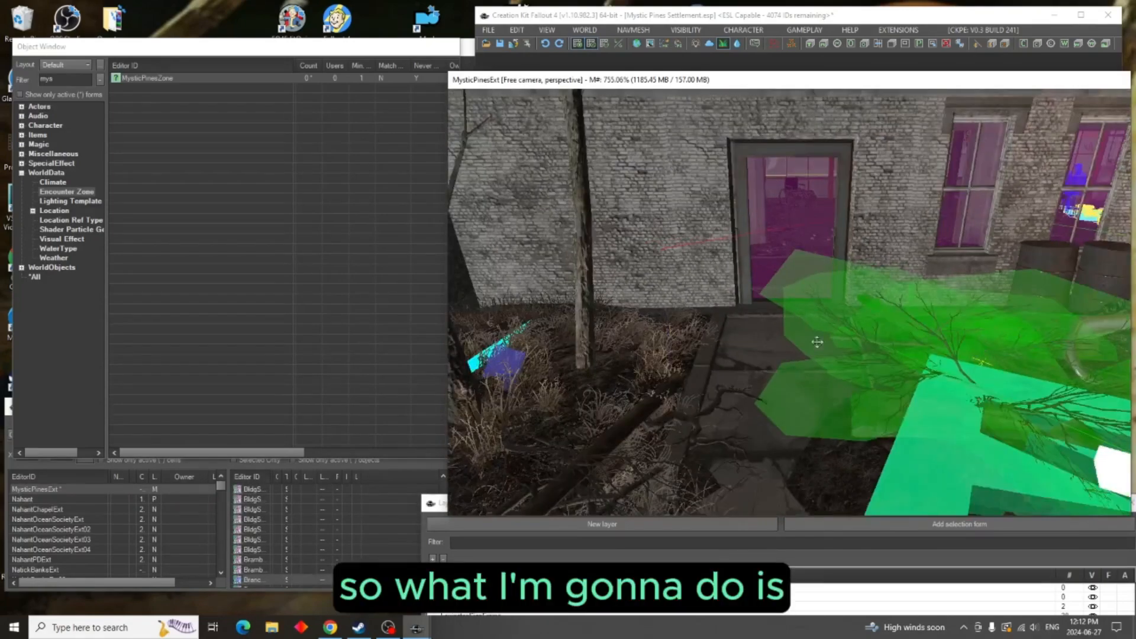
pyautogui.keyDown('ctrl'); pyautogui.click(625, 427); pyautogui.keyUp('ctrl')
pyautogui.keyDown('ctrl'); pyautogui.click(582, 332); pyautogui.keyUp('ctrl')
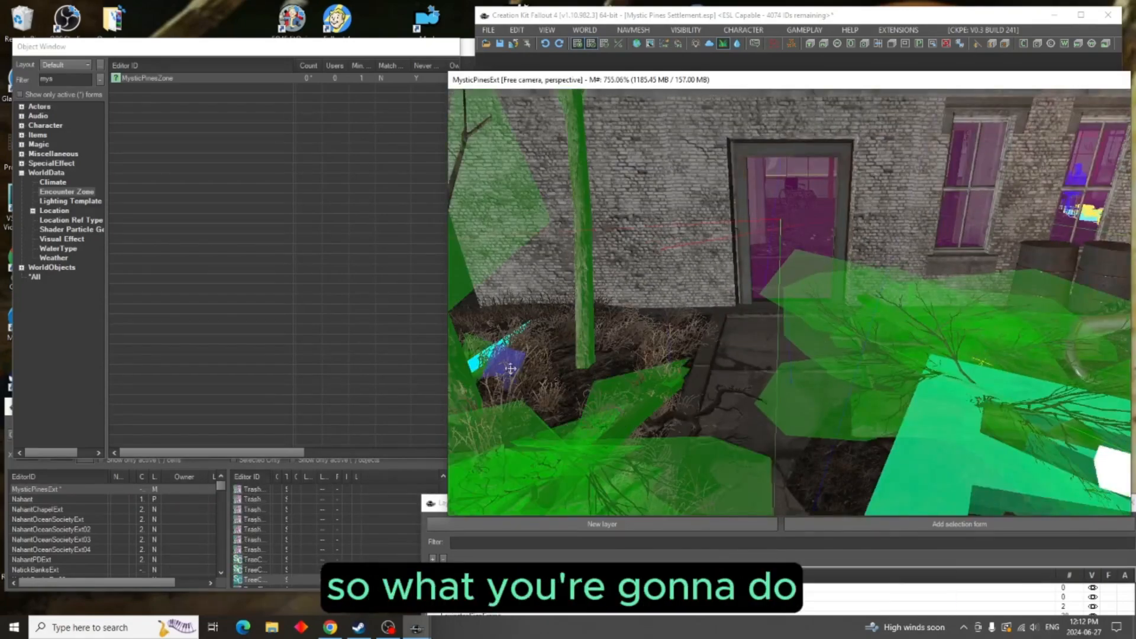
pyautogui.moveTo(675, 360)
pyautogui.keyDown('shift'); pyautogui.mouseDown(button='middle')
pyautogui.moveTo(649, 366)
pyautogui.moveTo(662, 368)
pyautogui.mouseUp(button='middle'); pyautogui.keyUp('shift')
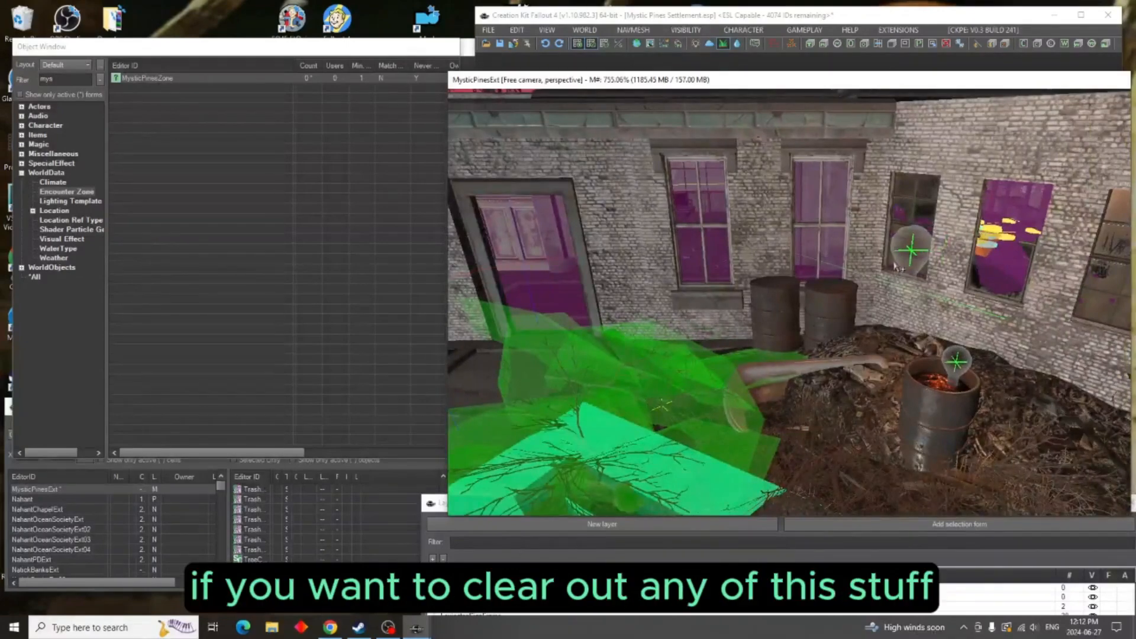
# Add the burning barrel, trash piles, two metal barrels and broken bathtub in the courtyard to the selection
pyautogui.keyDown('ctrl'); pyautogui.click(939, 411); pyautogui.keyUp('ctrl')
pyautogui.keyDown('ctrl'); pyautogui.click(880, 425); pyautogui.keyUp('ctrl')
pyautogui.keyDown('ctrl'); pyautogui.click(879, 371); pyautogui.keyUp('ctrl')
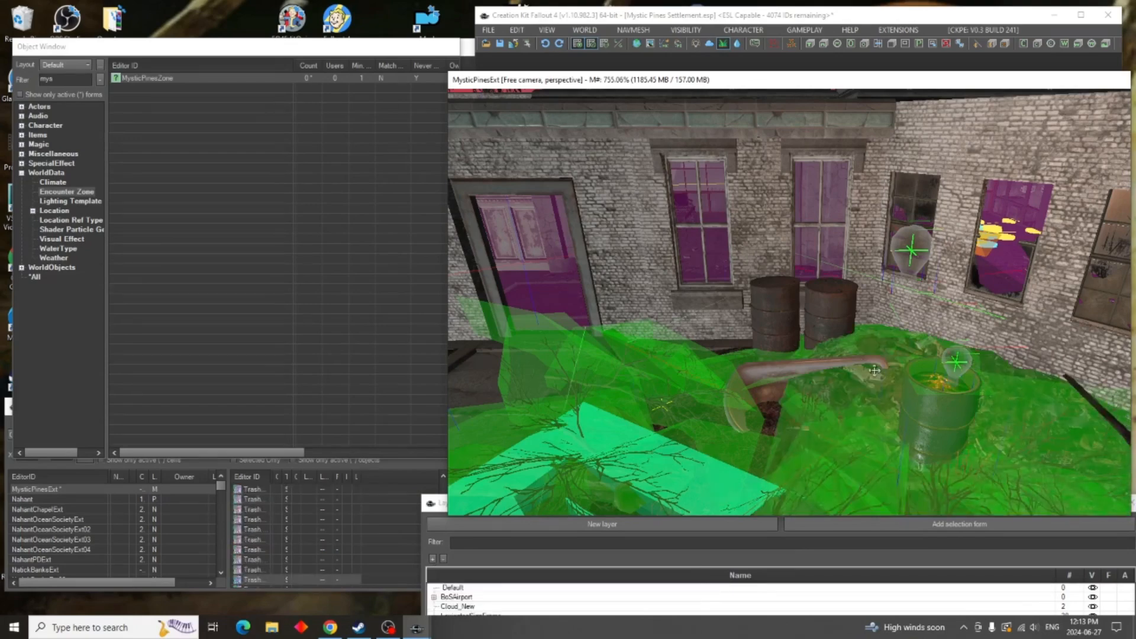
pyautogui.keyDown('ctrl'); pyautogui.click(820, 326); pyautogui.keyUp('ctrl')
pyautogui.keyDown('ctrl'); pyautogui.click(771, 323); pyautogui.keyUp('ctrl')
pyautogui.keyDown('ctrl'); pyautogui.click(765, 387); pyautogui.keyUp('ctrl')
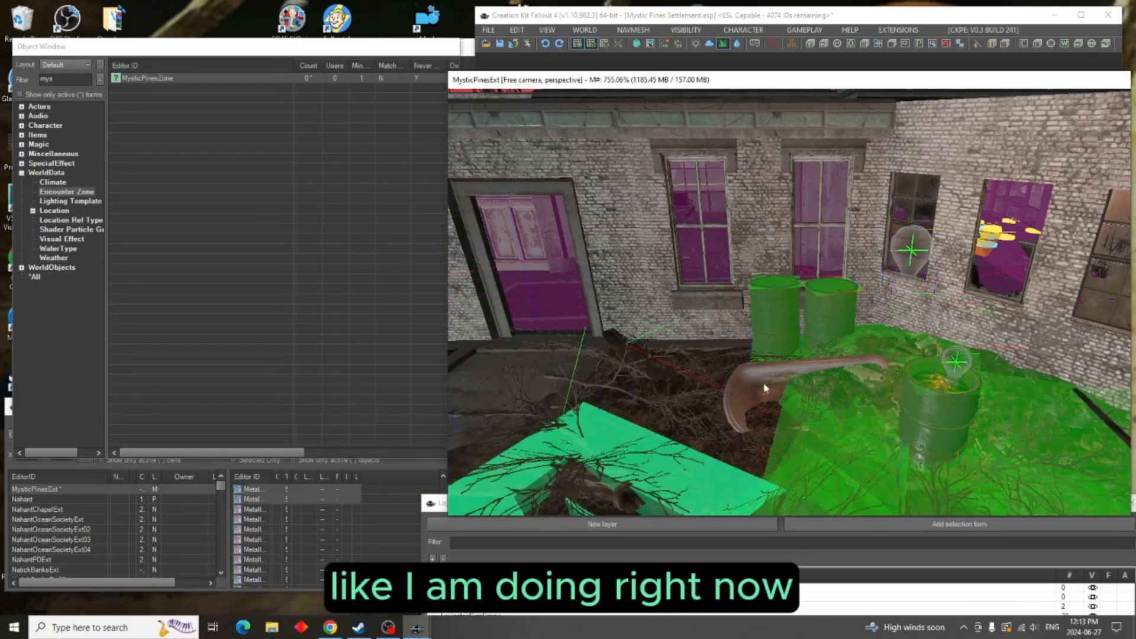
pyautogui.keyDown('ctrl'); pyautogui.click(750, 388); pyautogui.keyUp('ctrl')
# Add the courtyard's leafless undergrowth, large tree trunk and tree cluster near the far wall to the selection
pyautogui.keyDown('shift'); pyautogui.moveTo(563, 387); pyautogui.dragTo(911, 314, button='middle'); pyautogui.keyUp('shift')
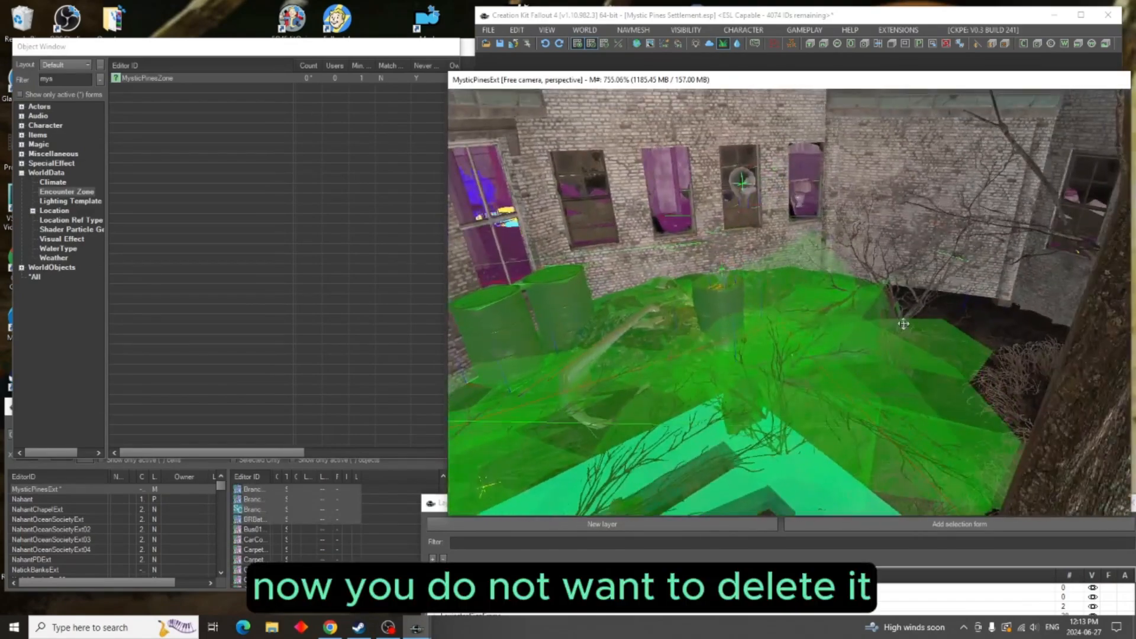
pyautogui.click(915, 310)
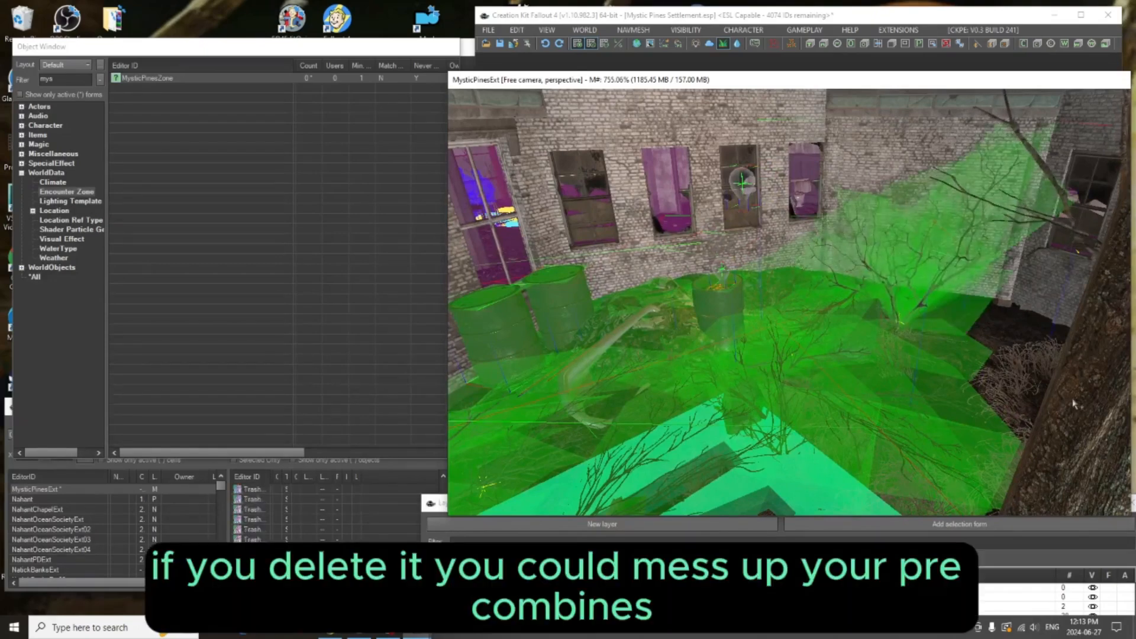
pyautogui.click(1071, 399)
pyautogui.keyDown('shift'); pyautogui.moveTo(1071, 398); pyautogui.dragTo(858, 391, button='middle'); pyautogui.keyUp('shift')
pyautogui.click(819, 377)
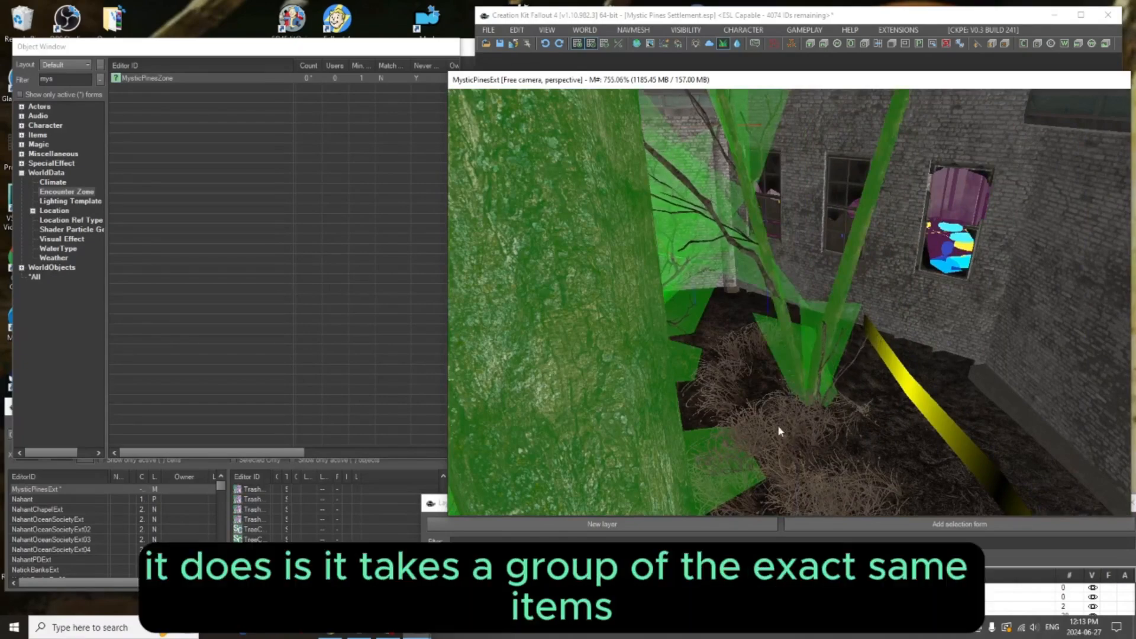
pyautogui.keyDown('shift'); pyautogui.moveTo(781, 440); pyautogui.dragTo(705, 426, button='middle'); pyautogui.keyUp('shift')
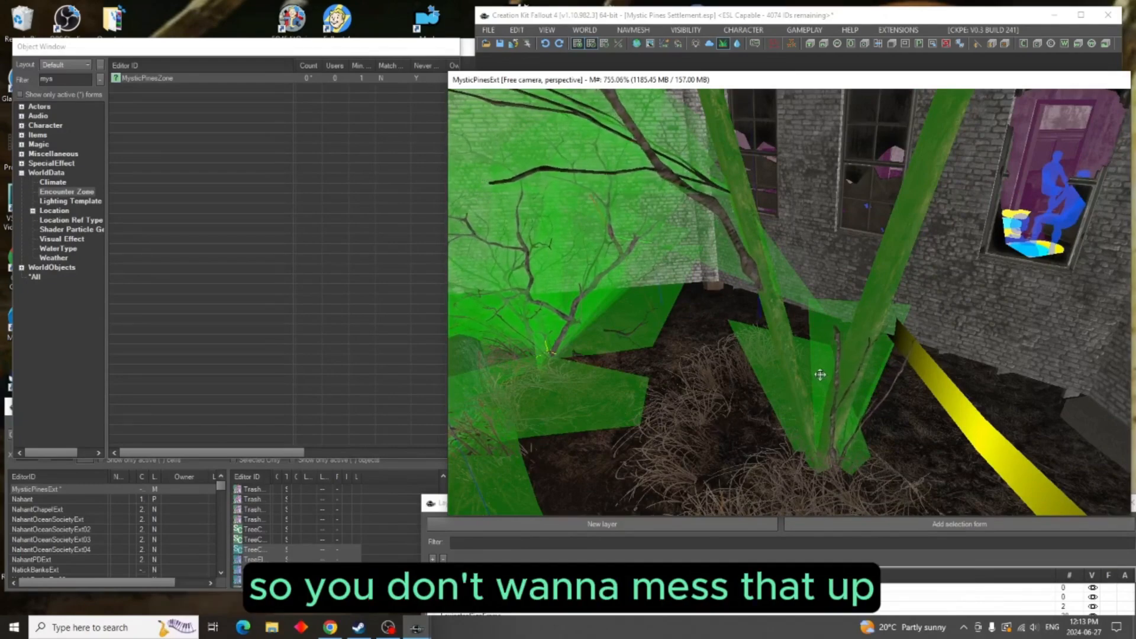
pyautogui.scroll(2, 770, 384)
pyautogui.scroll(2, 786, 364)
pyautogui.scroll(-4, 785, 364)
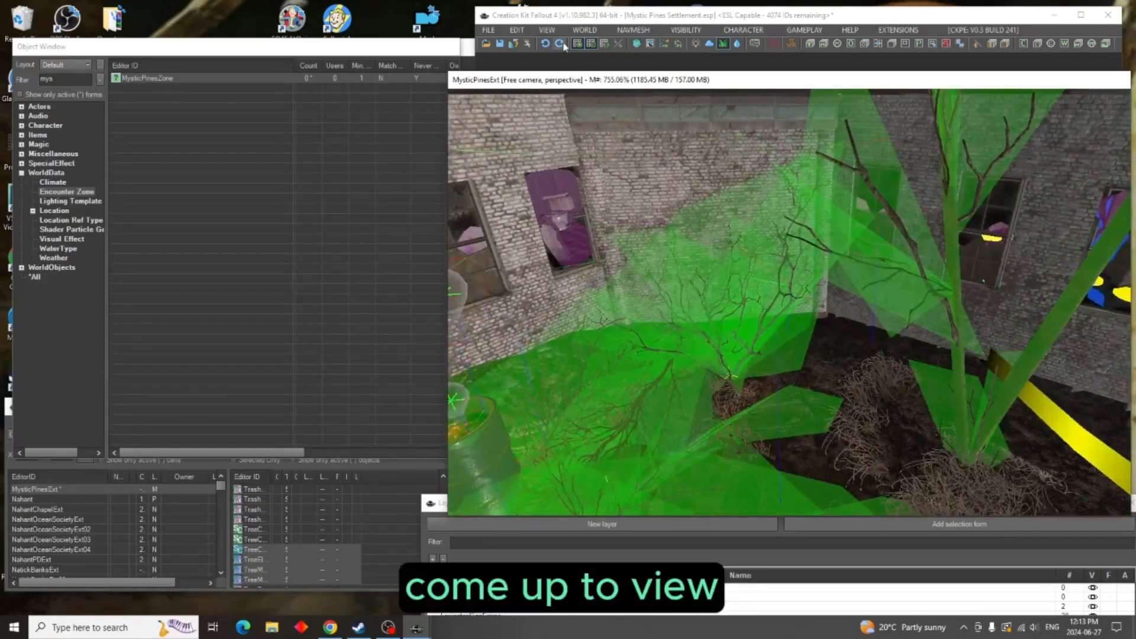
# Apply Set initially disable to all selected courtyard references with a Reference Batch Action
pyautogui.click(545, 30)
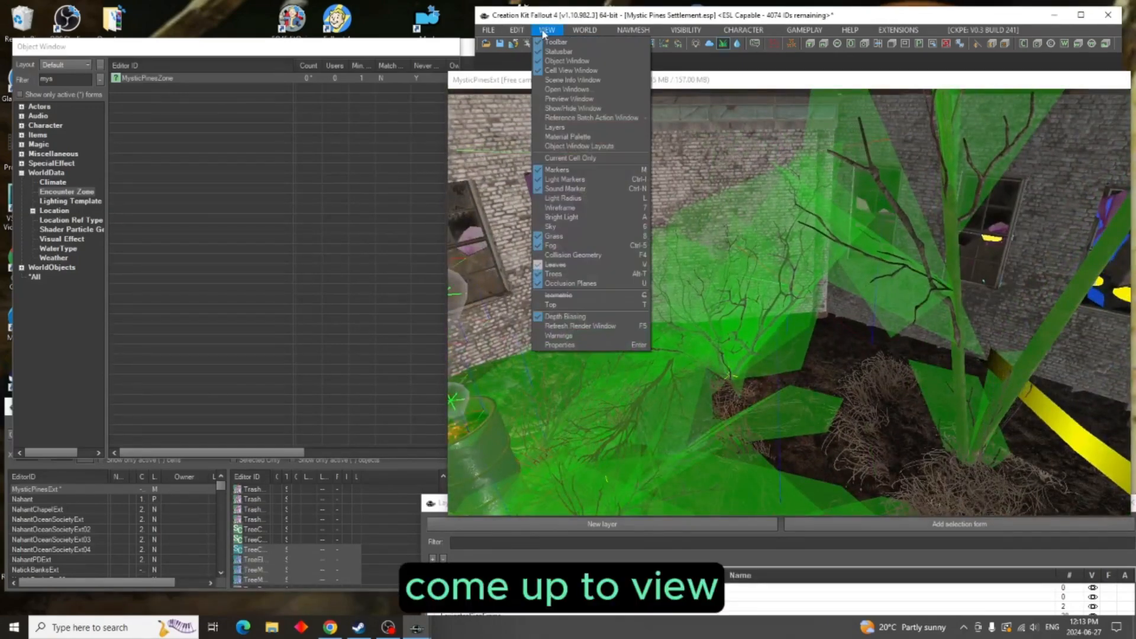
pyautogui.click(612, 118)
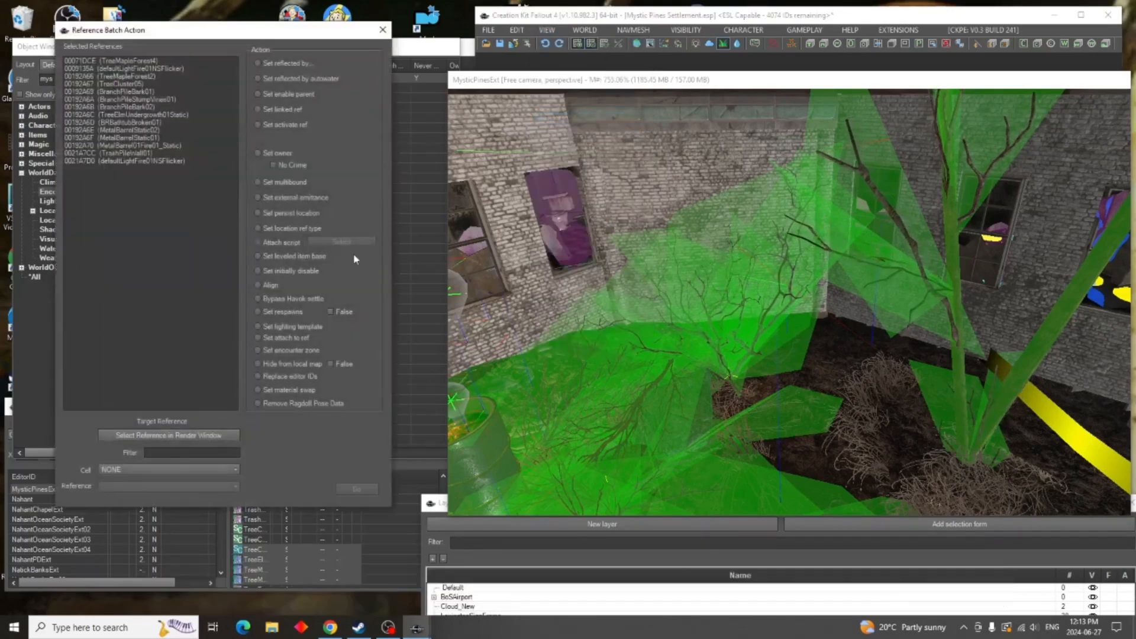
pyautogui.click(280, 272)
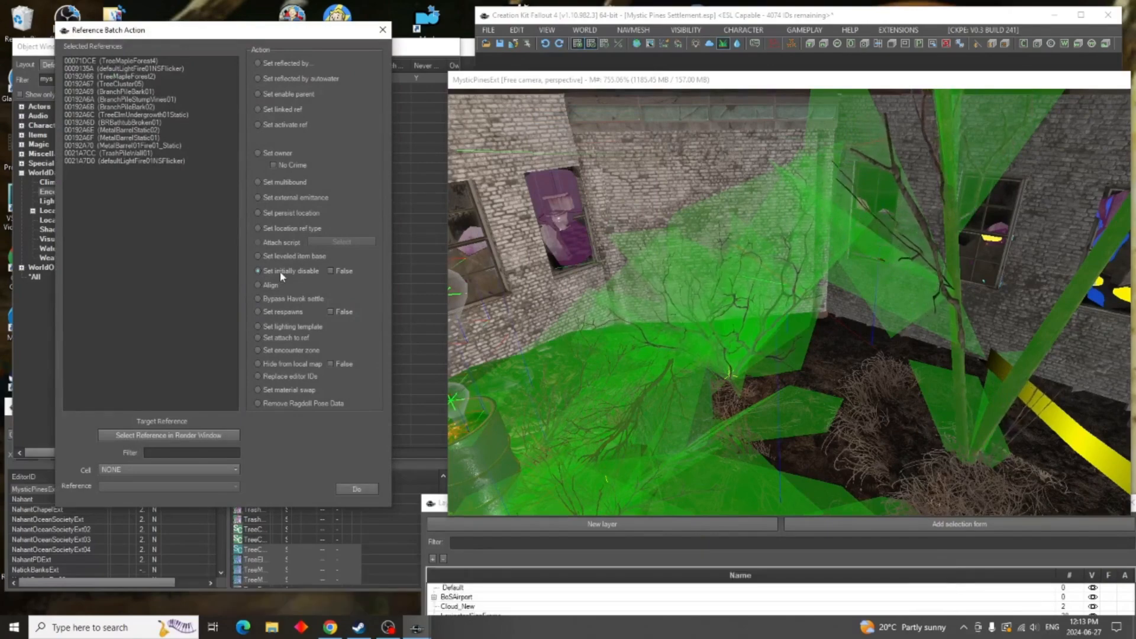
pyautogui.click(360, 489)
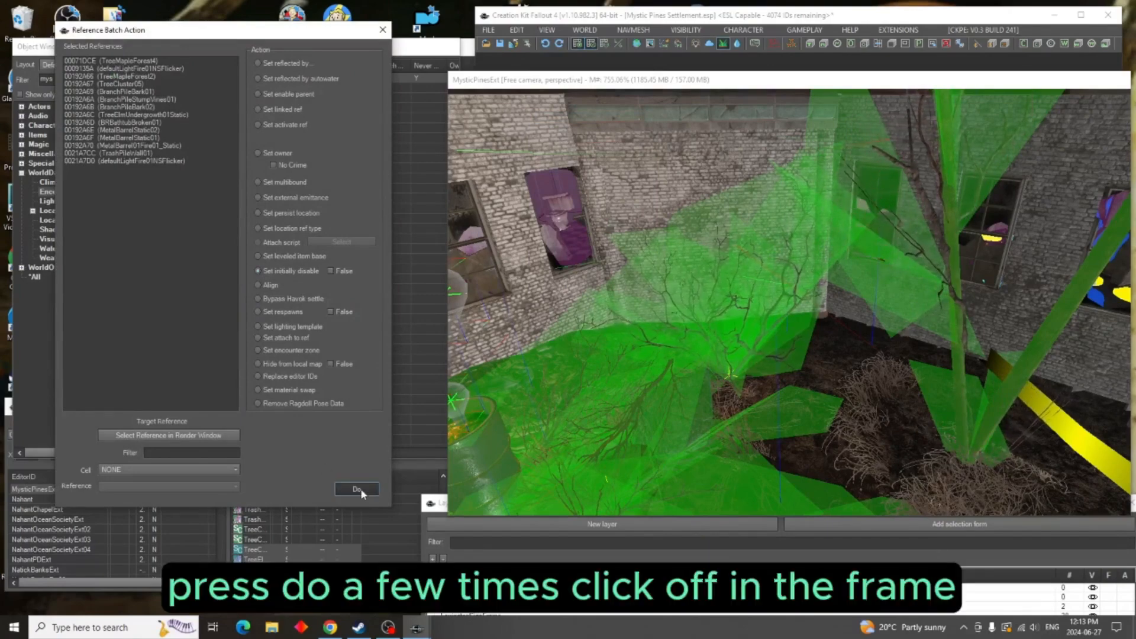
# Move the selected courtyard clutter straight down along the Z axis until it is underground, and close the Reference Batch Action window
pyautogui.click(819, 85)
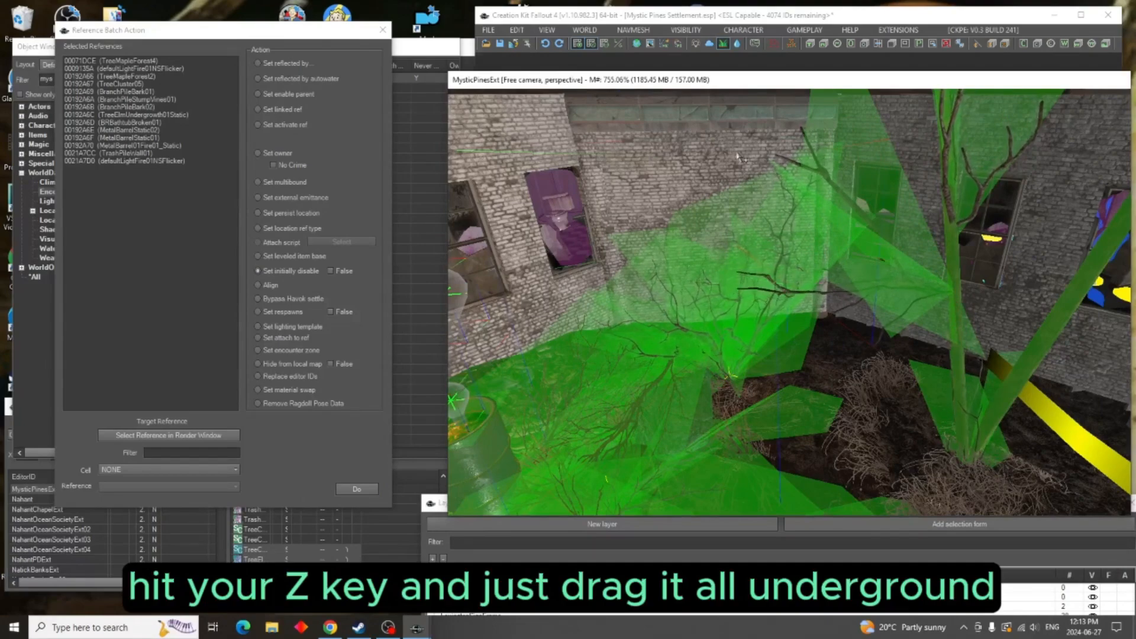
pyautogui.press('z')
pyautogui.moveTo(739, 158); pyautogui.dragTo(740, 438)
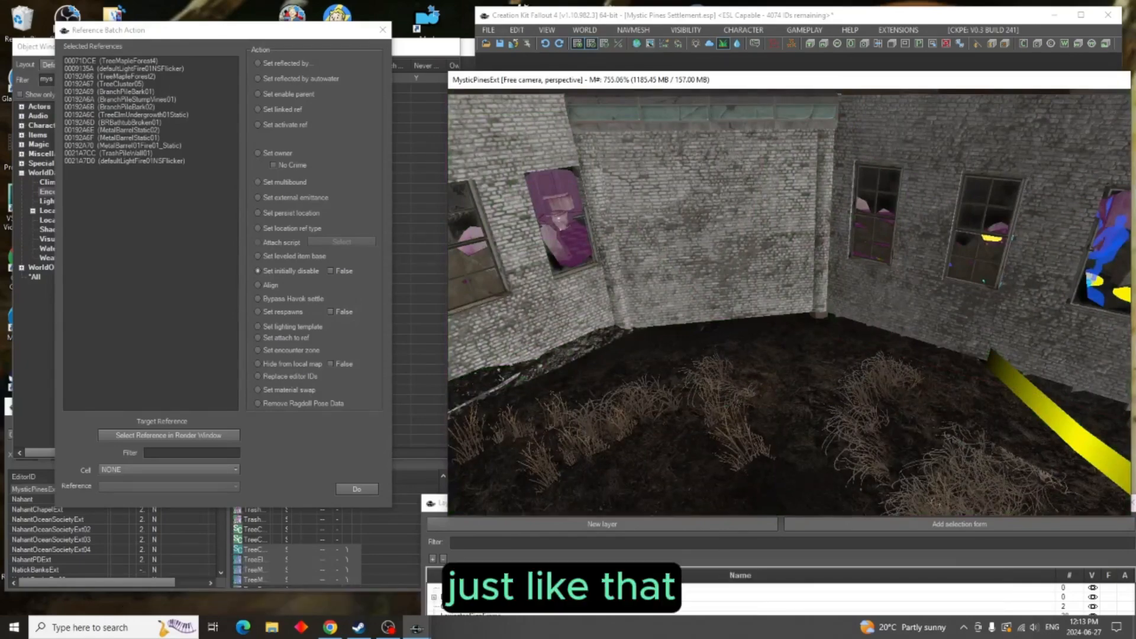
pyautogui.moveTo(727, 222); pyautogui.dragTo(609, 309, button='middle')
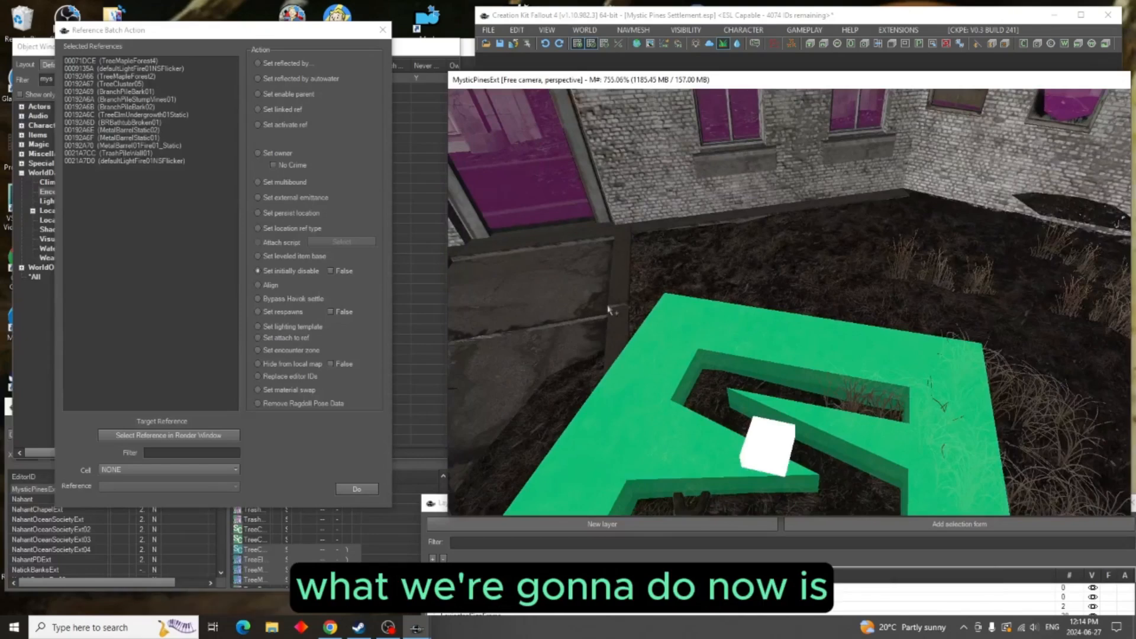
pyautogui.click(382, 29)
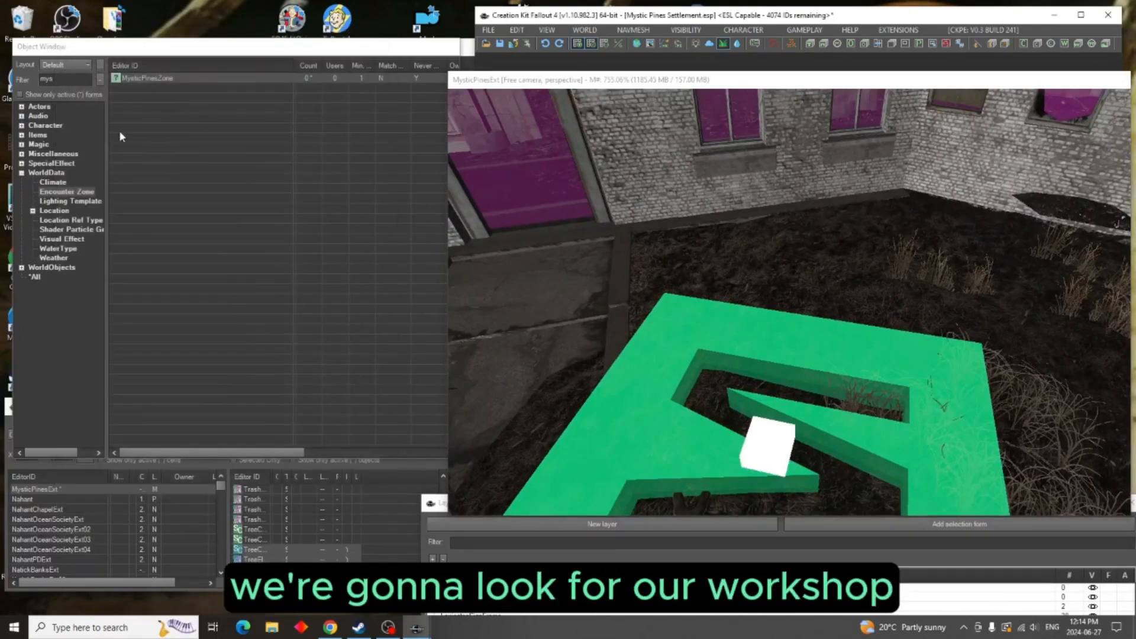
# Clear the Object Window filter and list all object types
pyautogui.click(44, 81)
pyautogui.doubleClick(44, 81)
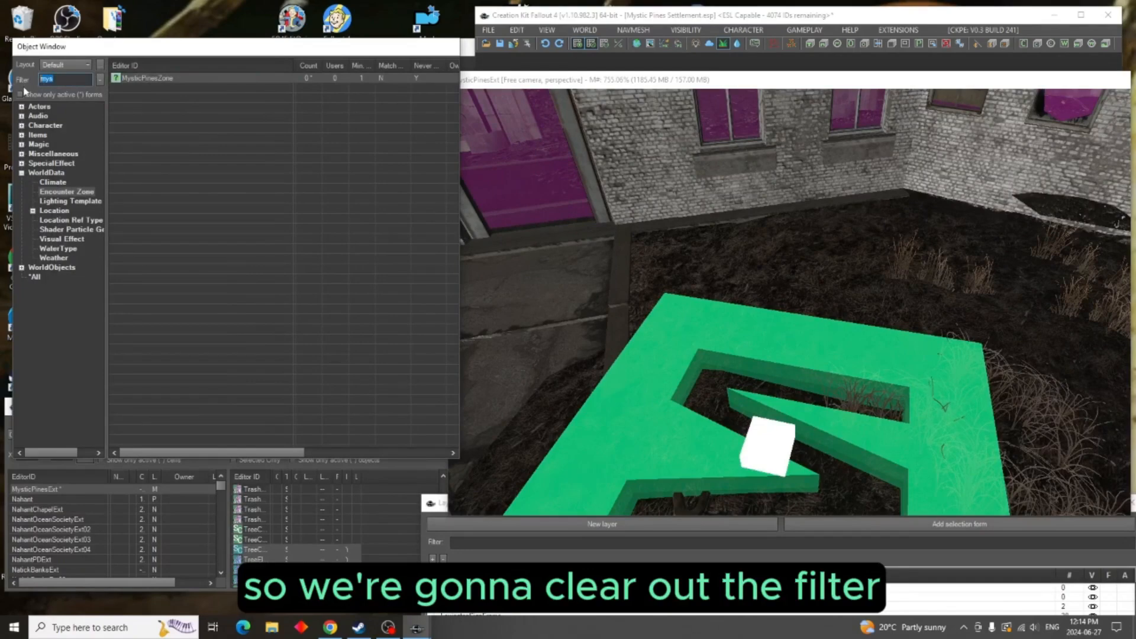
pyautogui.press('BackSpace')
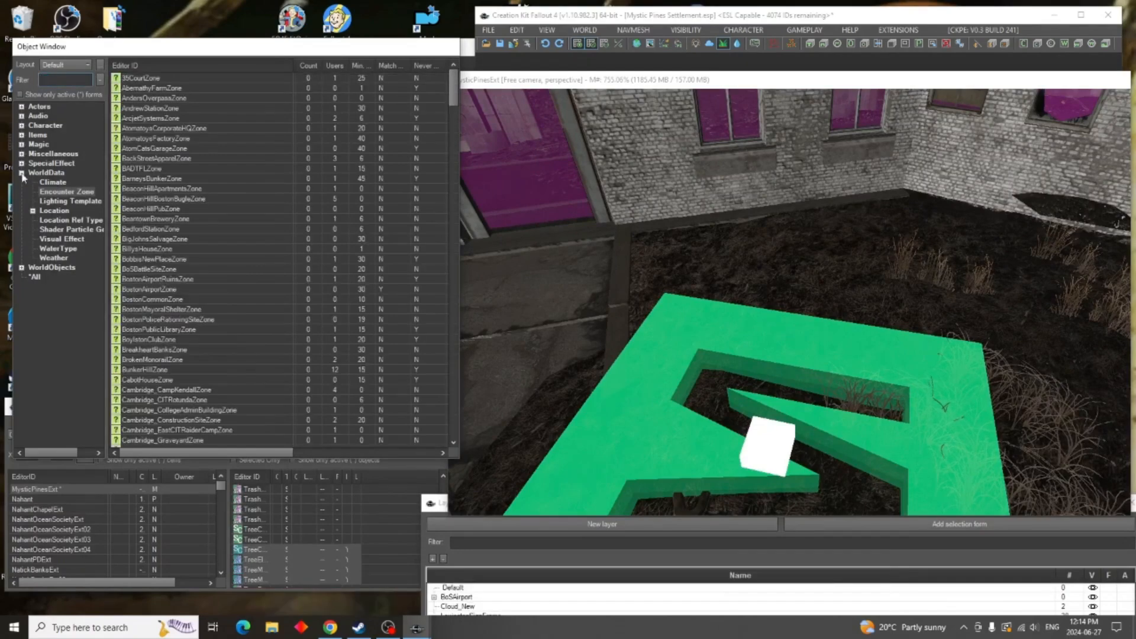
pyautogui.click(22, 173)
pyautogui.click(35, 193)
pyautogui.click(58, 81)
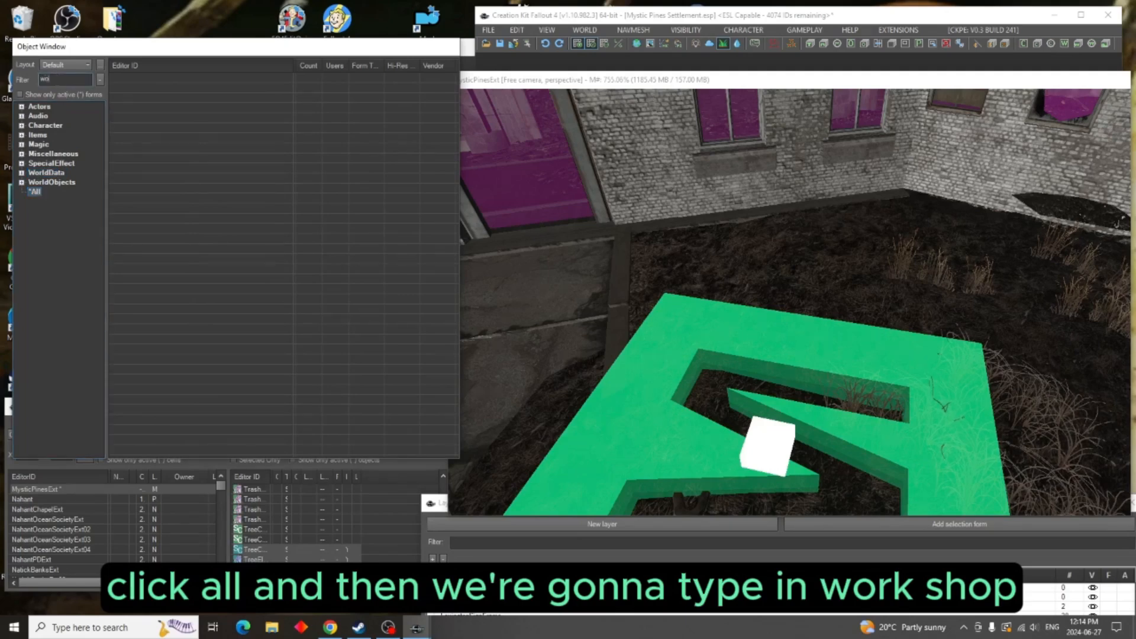
pyautogui.write('workshop')
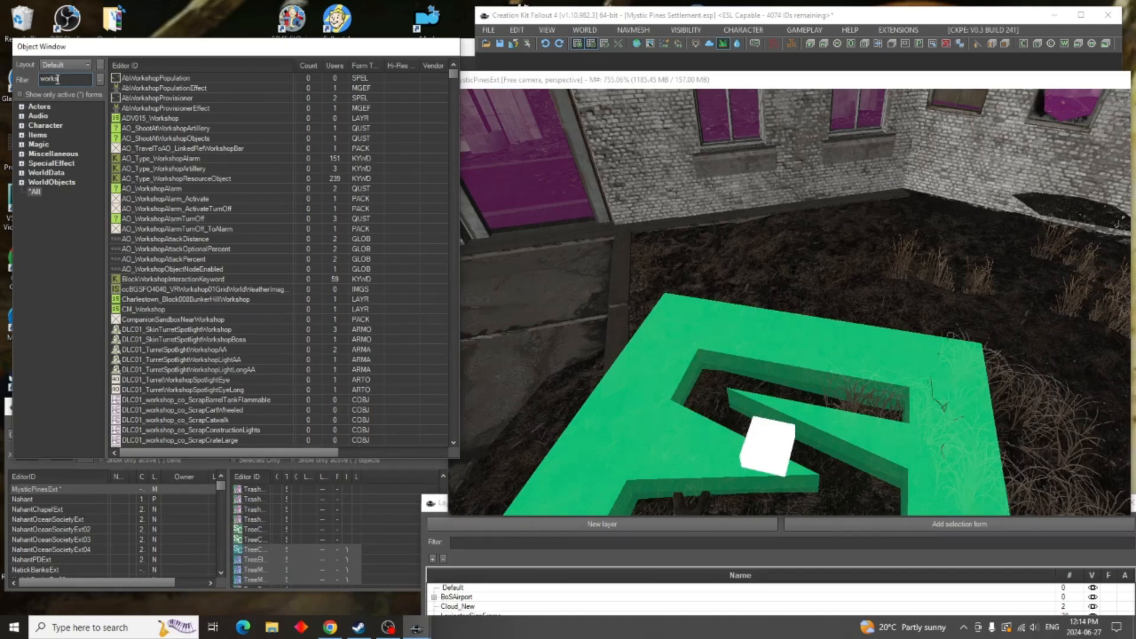
pyautogui.press('BackSpace')
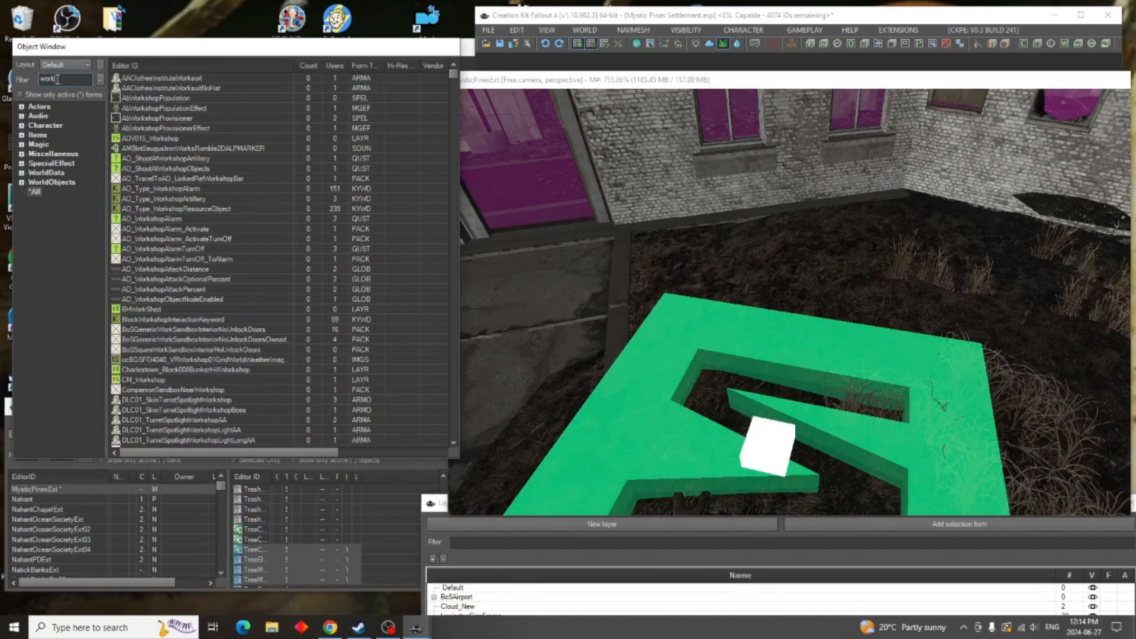
pyautogui.write('bench')
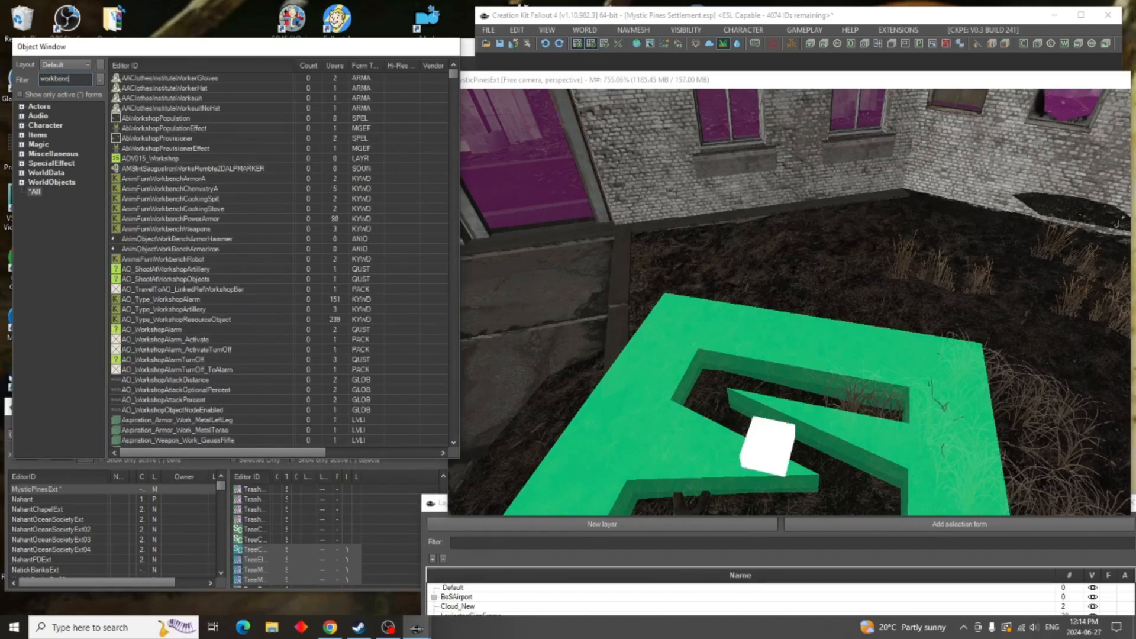
pyautogui.write('wo')
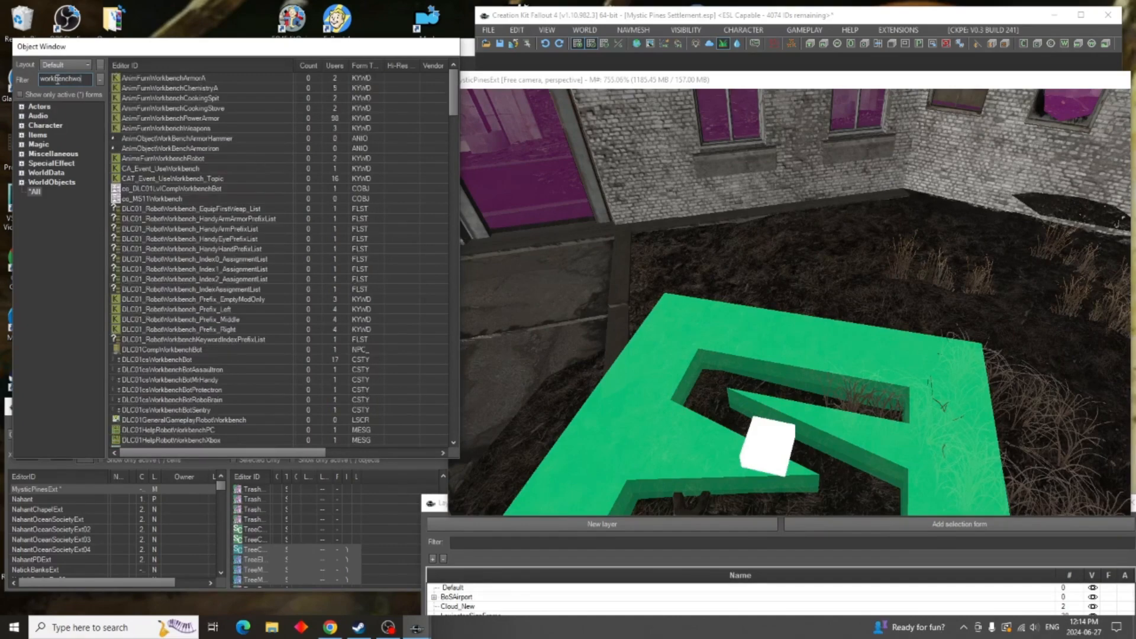
pyautogui.write('rkshop')
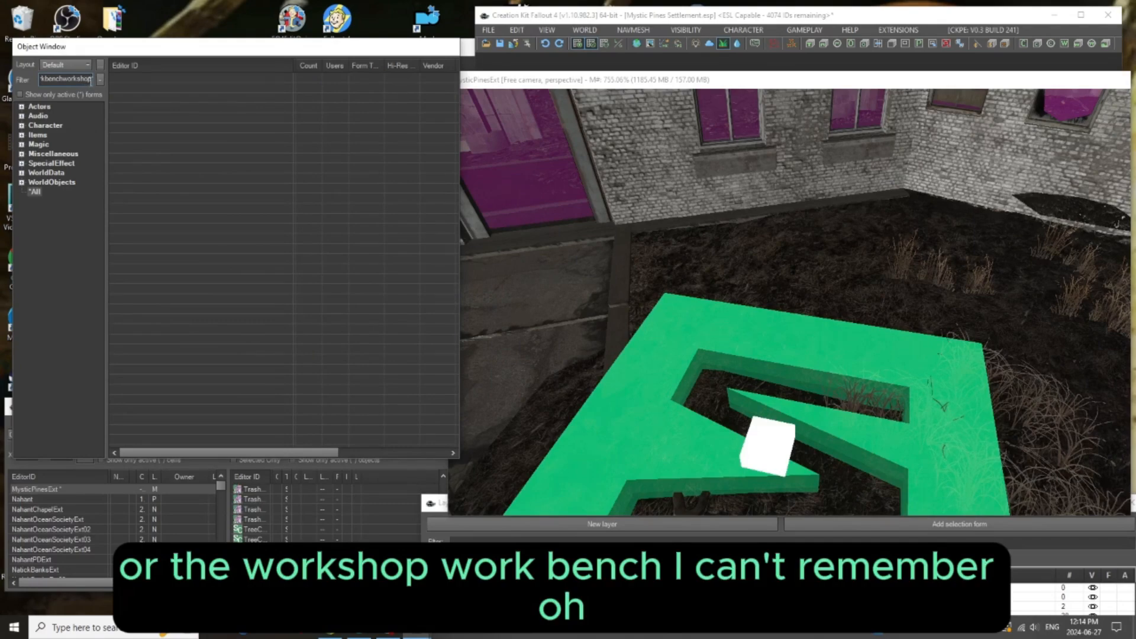
pyautogui.press('BackSpace')
pyautogui.press('BackSpace')
pyautogui.press('BackSpace')
pyautogui.press('BackSpace')
pyautogui.press('BackSpace')
pyautogui.press('BackSpace')
pyautogui.press('BackSpace')
pyautogui.press('BackSpace')
pyautogui.press('BackSpace')
pyautogui.press('BackSpace')
pyautogui.press('BackSpace')
pyautogui.press('BackSpace')
pyautogui.press('BackSpace')
pyautogui.press('BackSpace')
pyautogui.press('BackSpace')
pyautogui.press('BackSpace')
pyautogui.press('BackSpace')
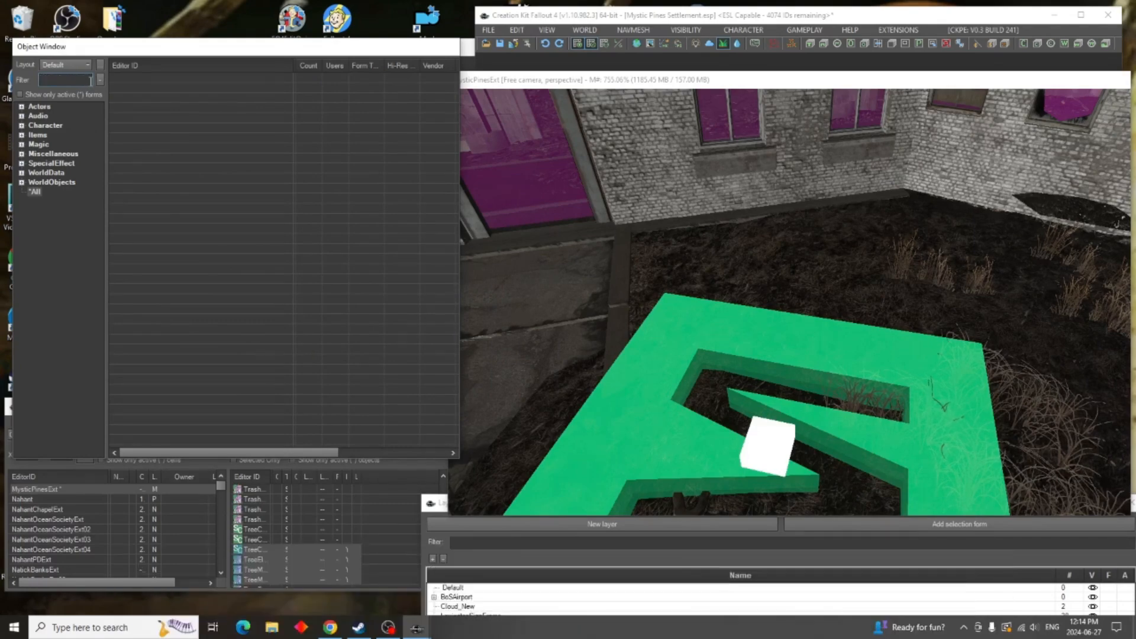
# Filter the objects by workshopworkbench and place the WorkshopWorkbench container in the courtyard against the brick wall
pyautogui.write('wor')
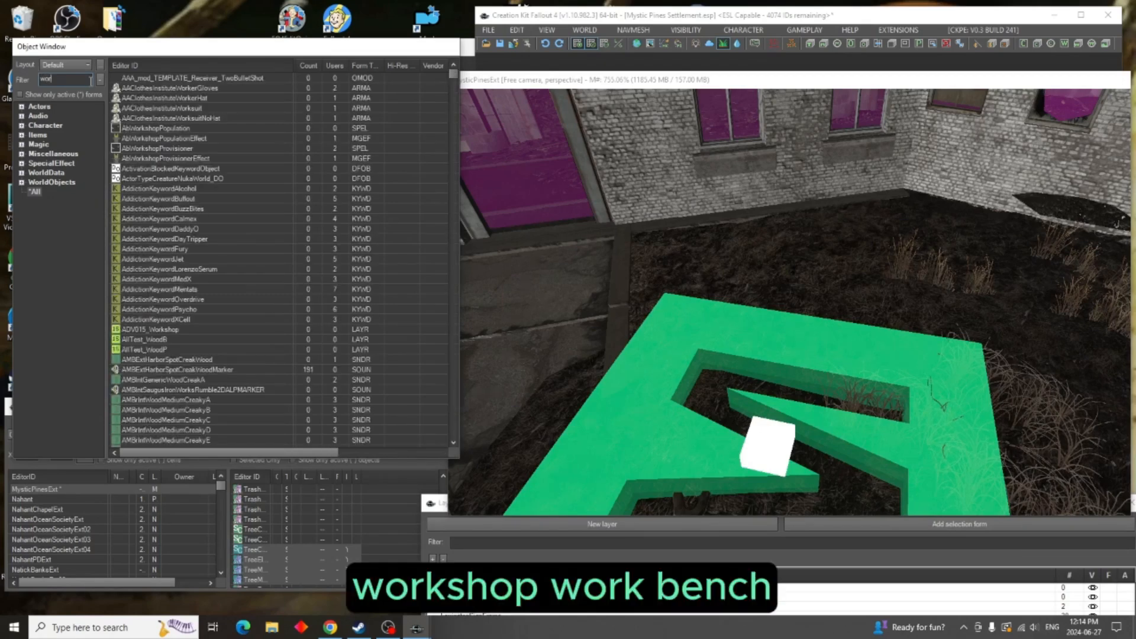
pyautogui.write('kshopwork')
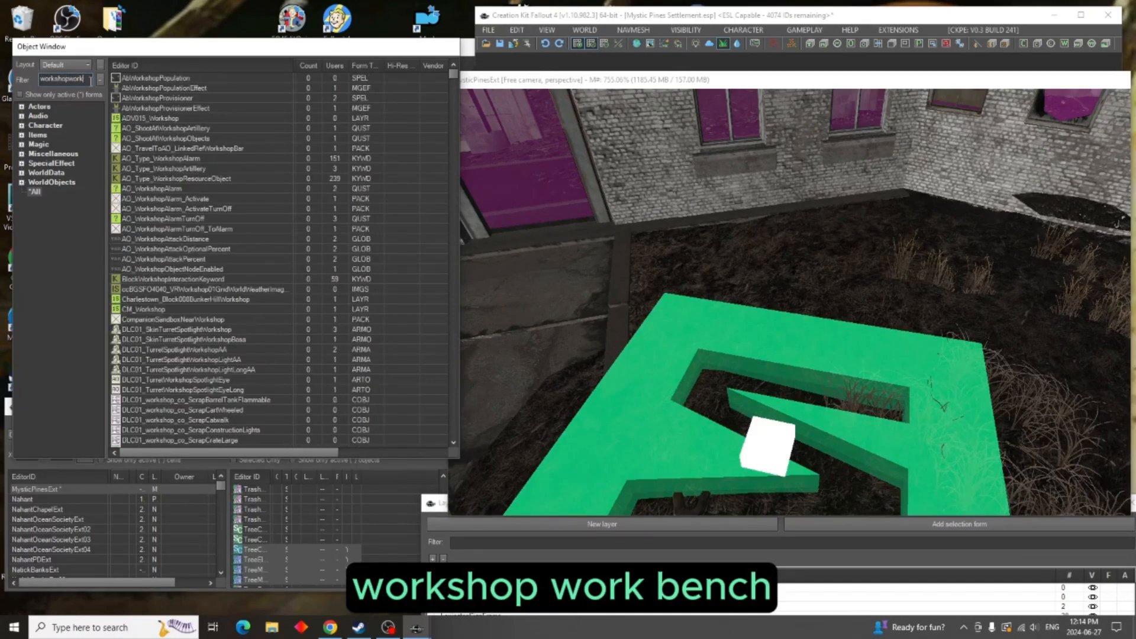
pyautogui.write('bench')
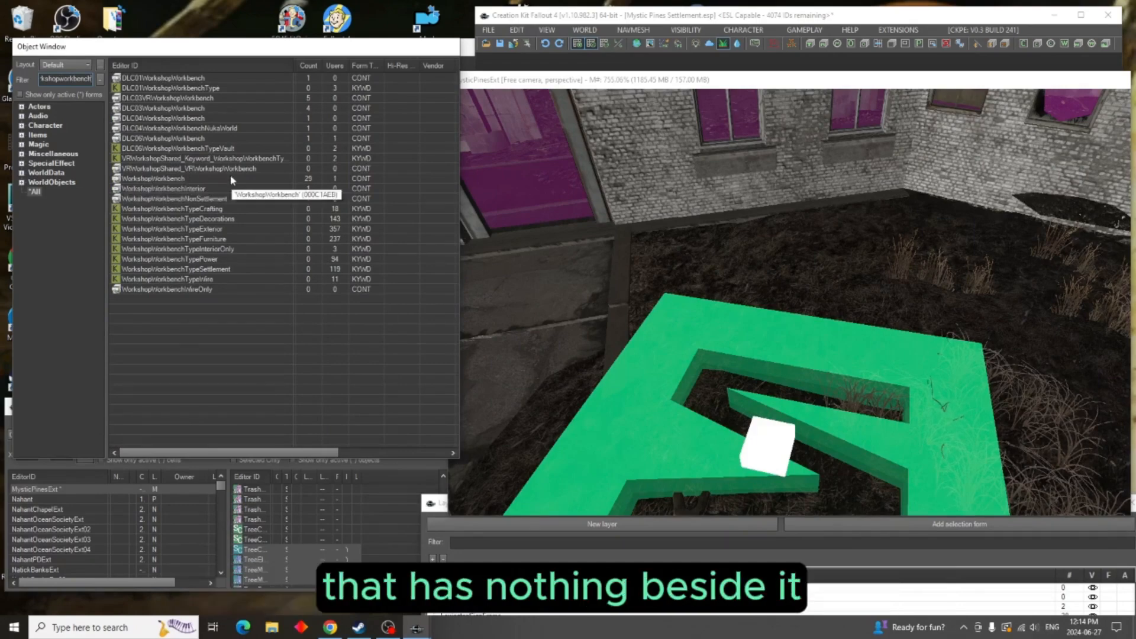
pyautogui.moveTo(164, 181); pyautogui.dragTo(239, 191)
pyautogui.moveTo(606, 240); pyautogui.dragTo(700, 256)
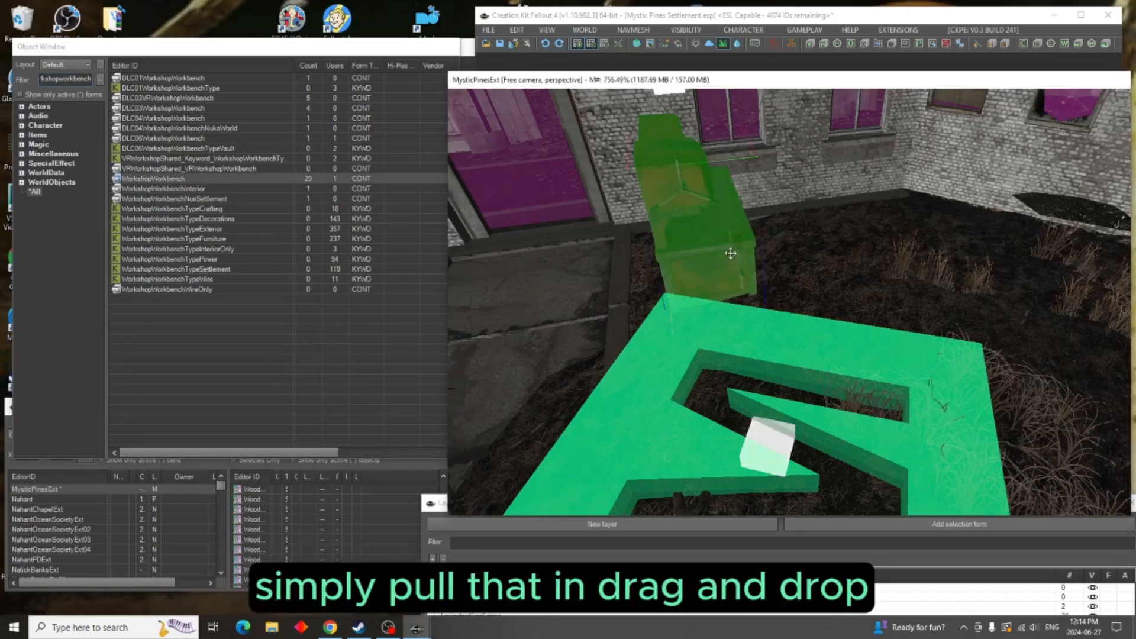
# Rotate the placed workbench to about 90 degrees around the Z axis so its front faces the courtyard
pyautogui.press('w')
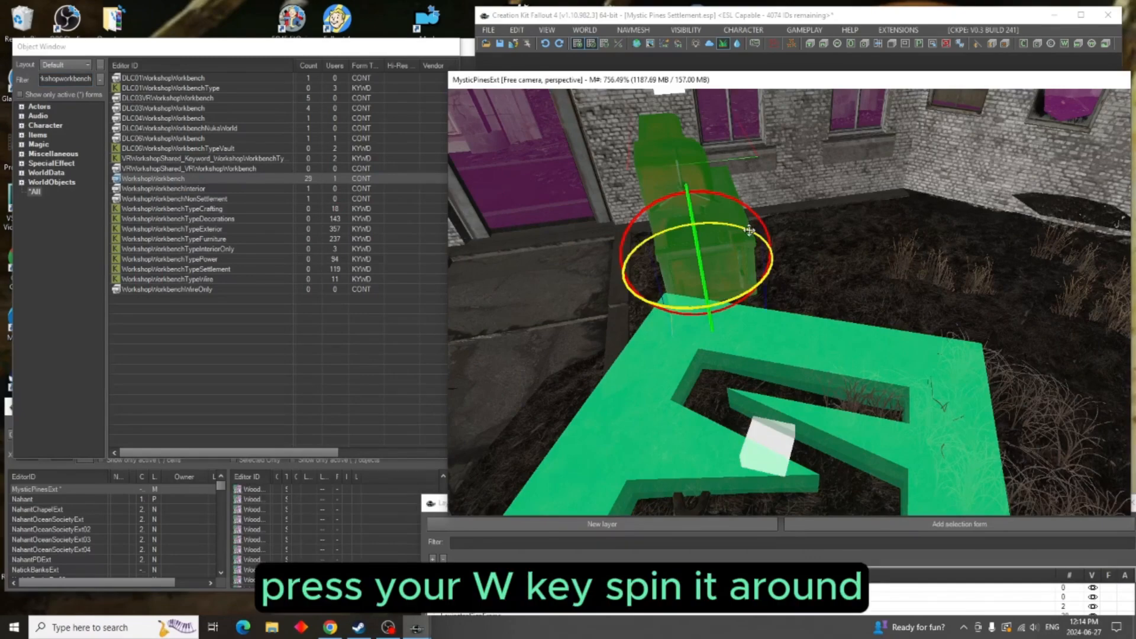
pyautogui.moveTo(740, 251); pyautogui.dragTo(743, 227)
pyautogui.press('w')
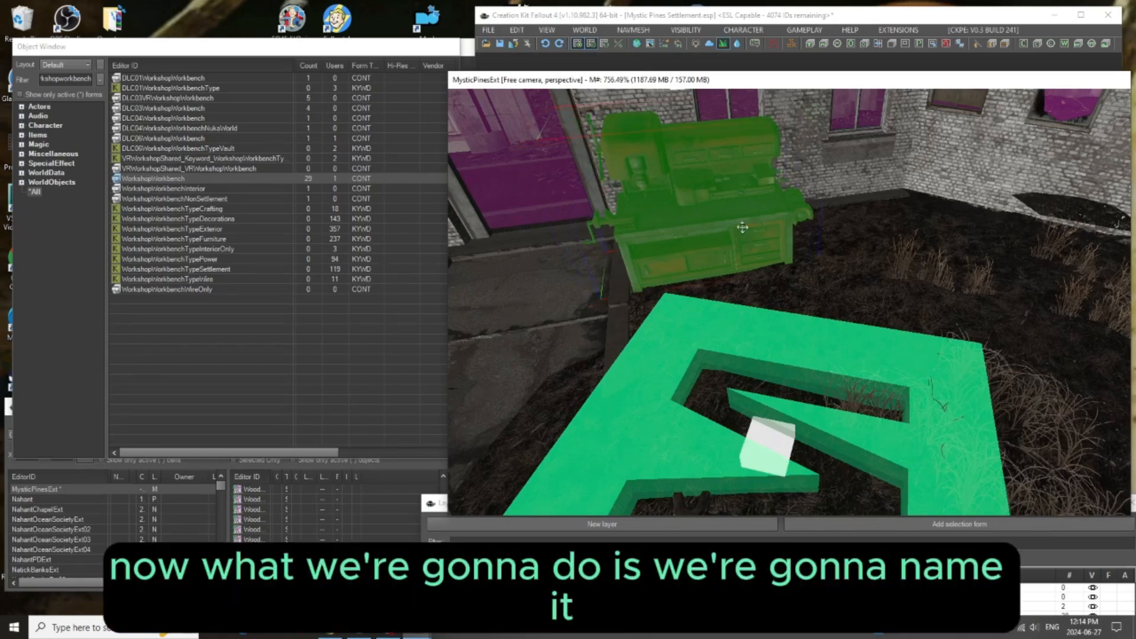
# Open the workbench's reference properties and set its Reference Editor ID to MystivPines_Workshop_Settlement
pyautogui.doubleClick(740, 223)
pyautogui.click(518, 168)
pyautogui.write('M')
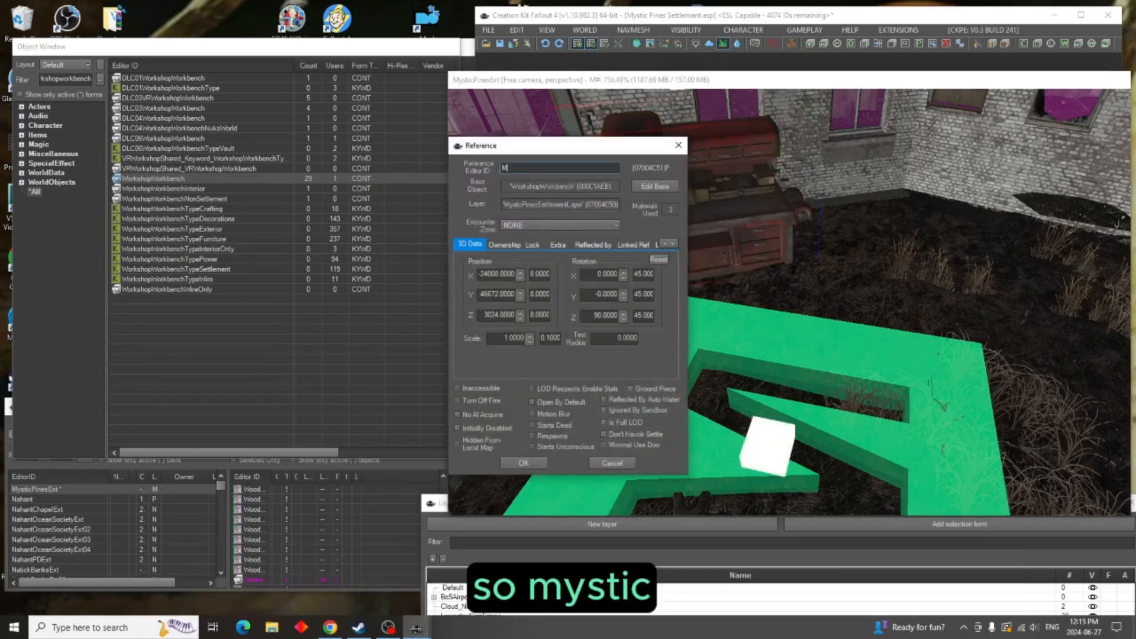
pyautogui.write('yst')
pyautogui.write('ic')
pyautogui.write('Pin')
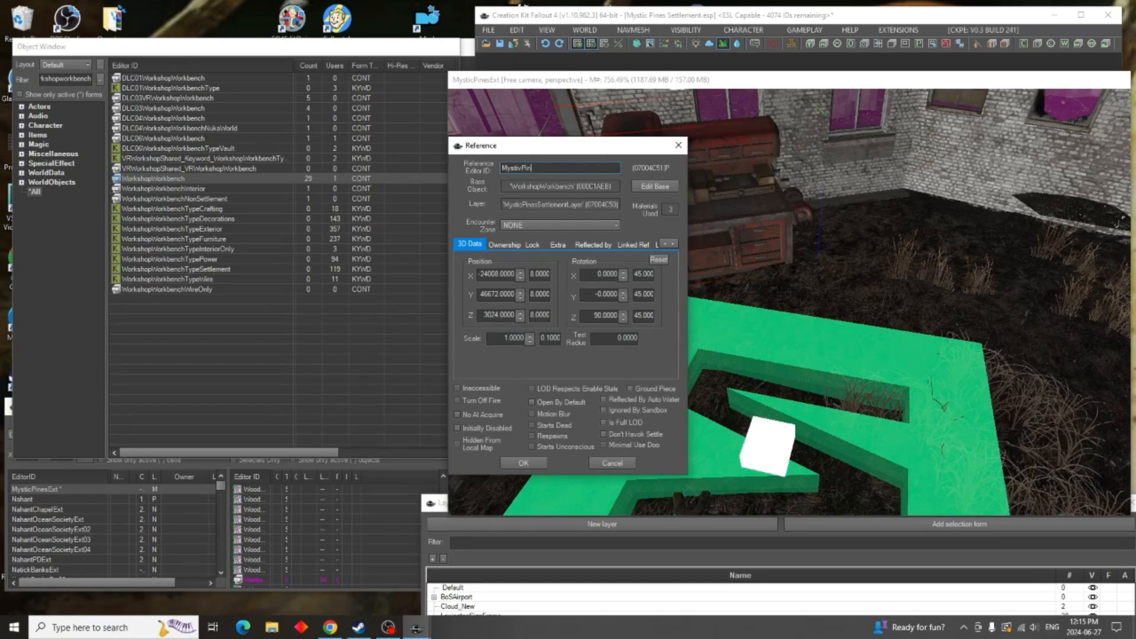
pyautogui.write('e')
pyautogui.write('s_Workshop_')
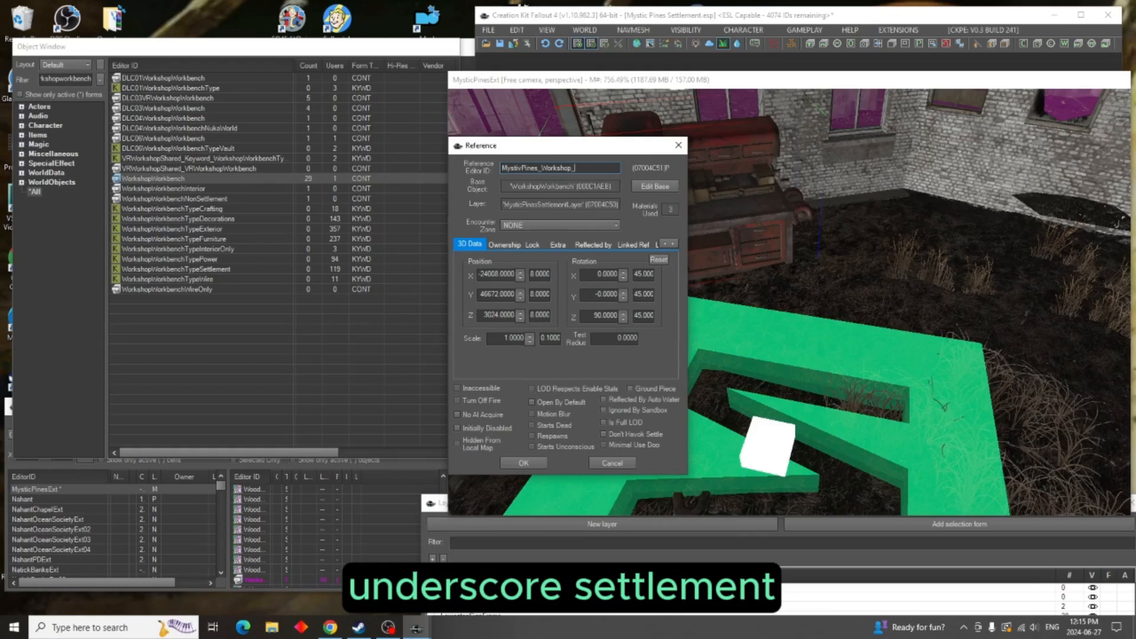
pyautogui.write('Sett')
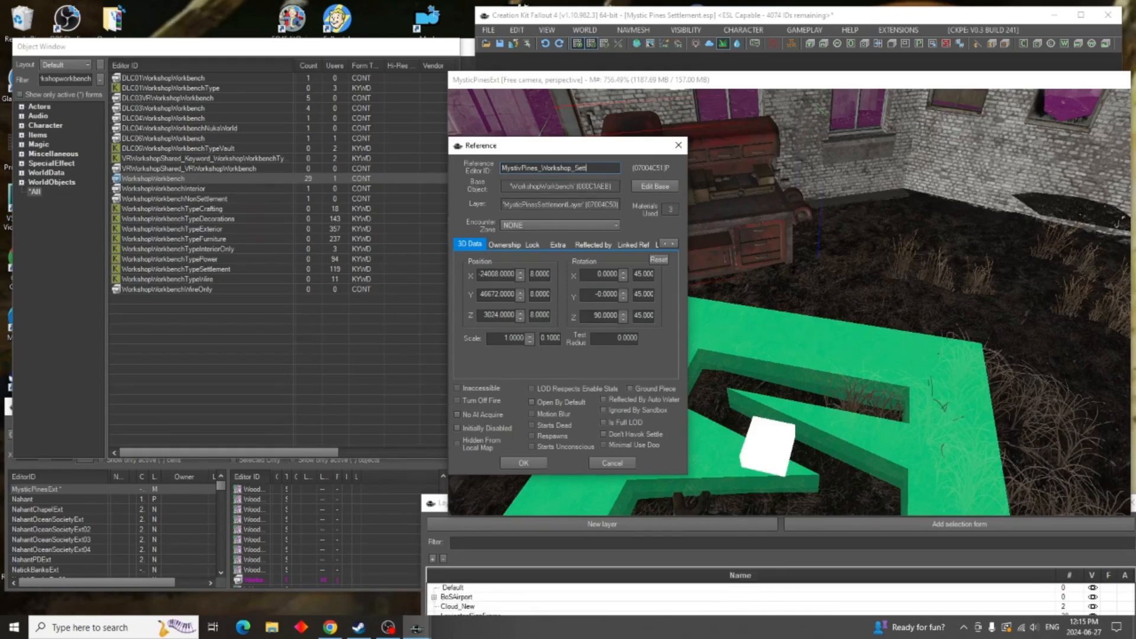
pyautogui.write('lem')
# Open the list of scripts attached to the workbench reference
pyautogui.click(674, 244)
pyautogui.click(674, 244)
pyautogui.click(674, 243)
pyautogui.click(674, 244)
pyautogui.click(674, 244)
pyautogui.click(674, 244)
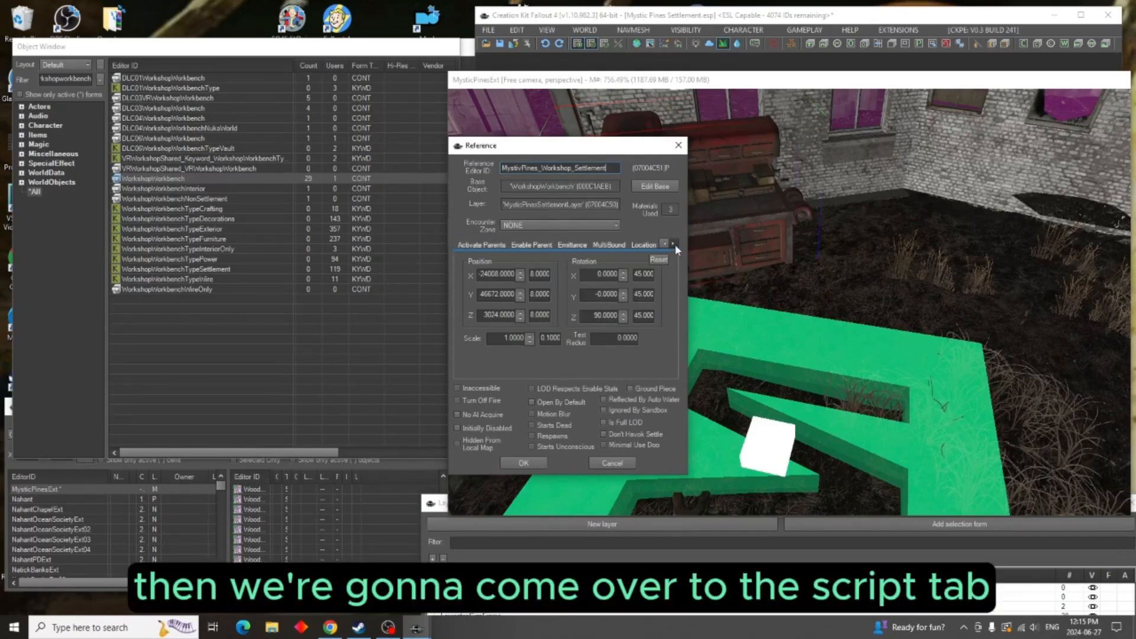
pyautogui.click(674, 244)
pyautogui.click(673, 244)
pyautogui.click(673, 244)
pyautogui.click(673, 245)
pyautogui.click(673, 245)
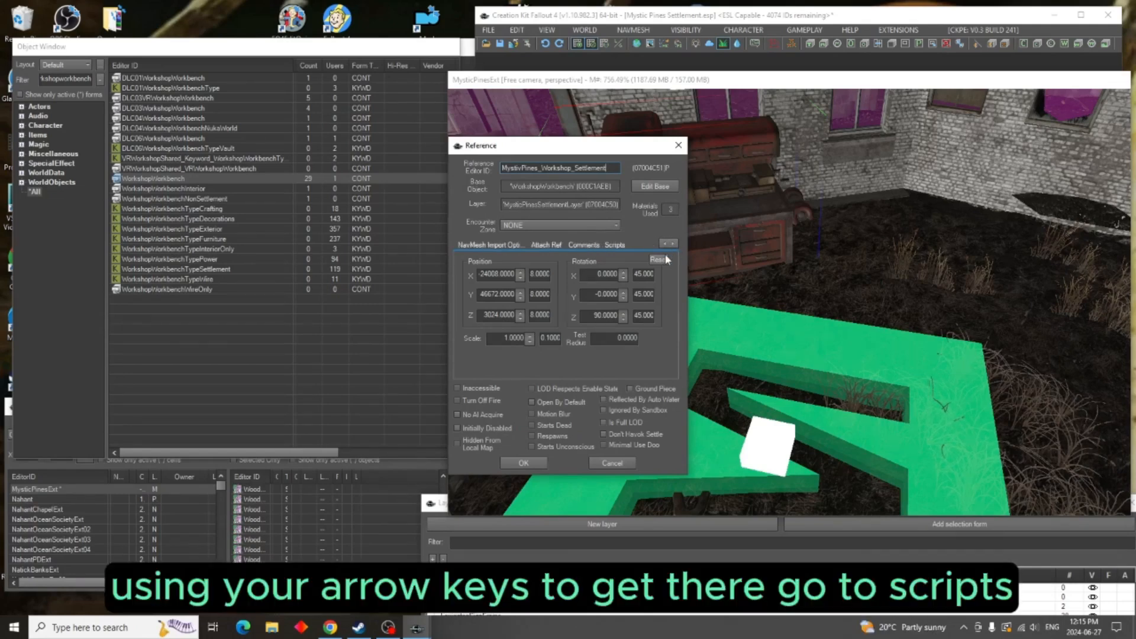
pyautogui.click(615, 245)
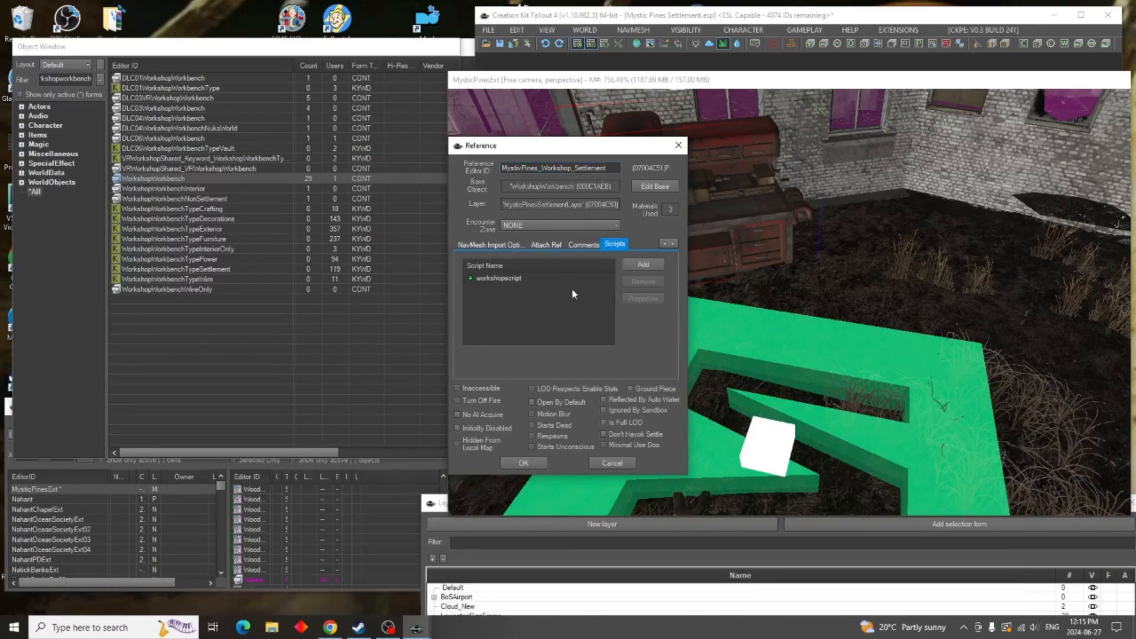
# Add the DefaultMoveToEditorLocationOnLoad script to the workbench reference, accept the reference changes and save the plugin
pyautogui.click(643, 264)
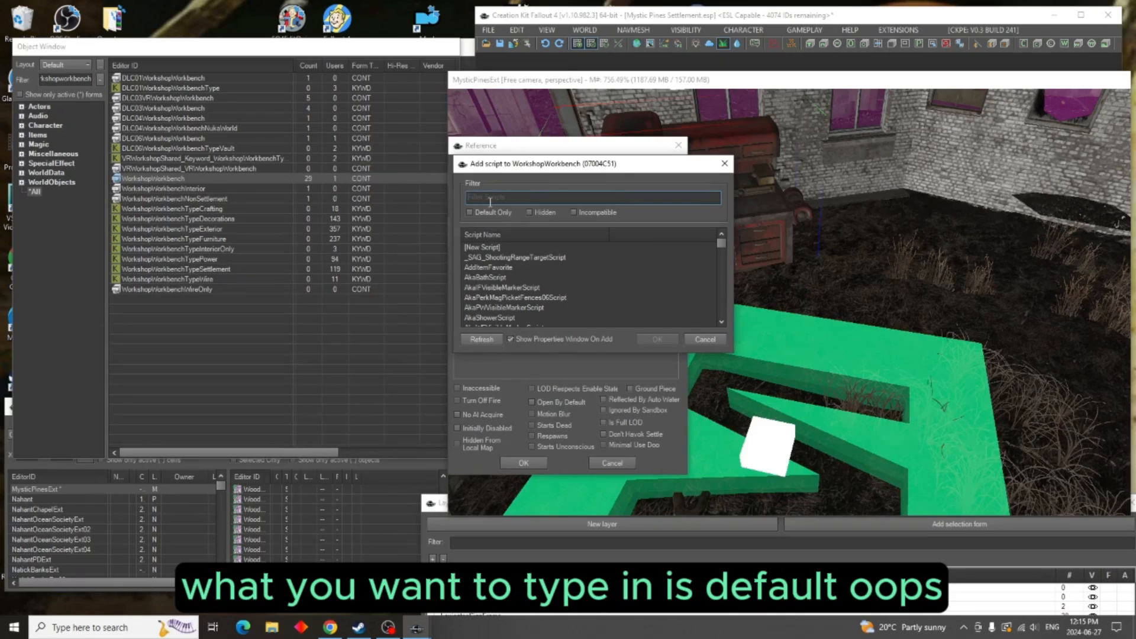
pyautogui.write('deg')
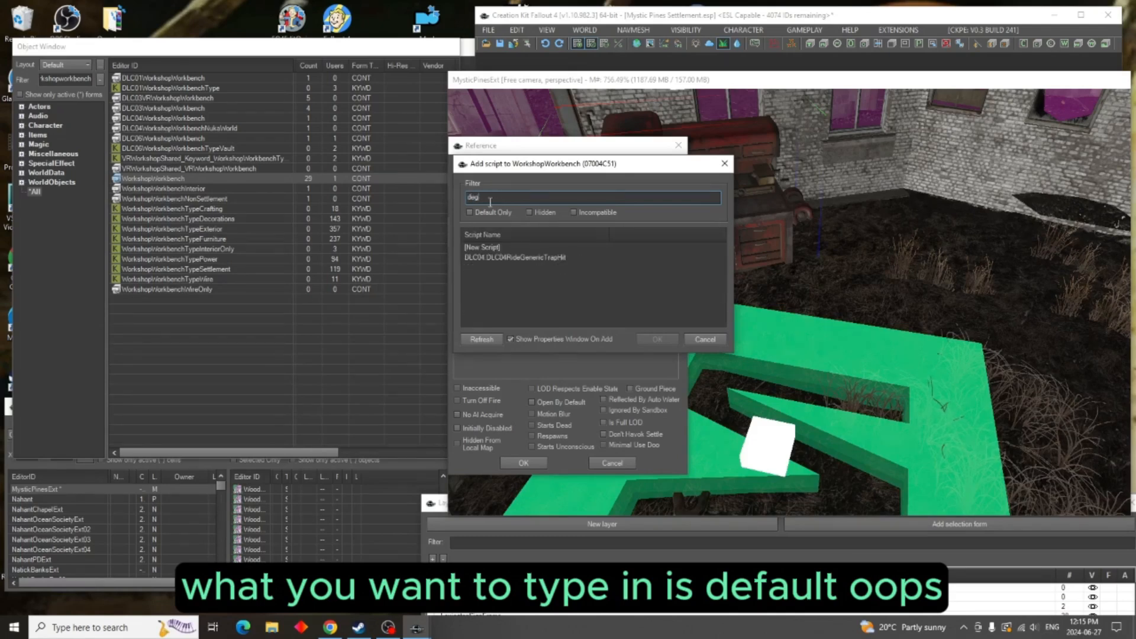
pyautogui.press('BackSpace')
pyautogui.write('fau')
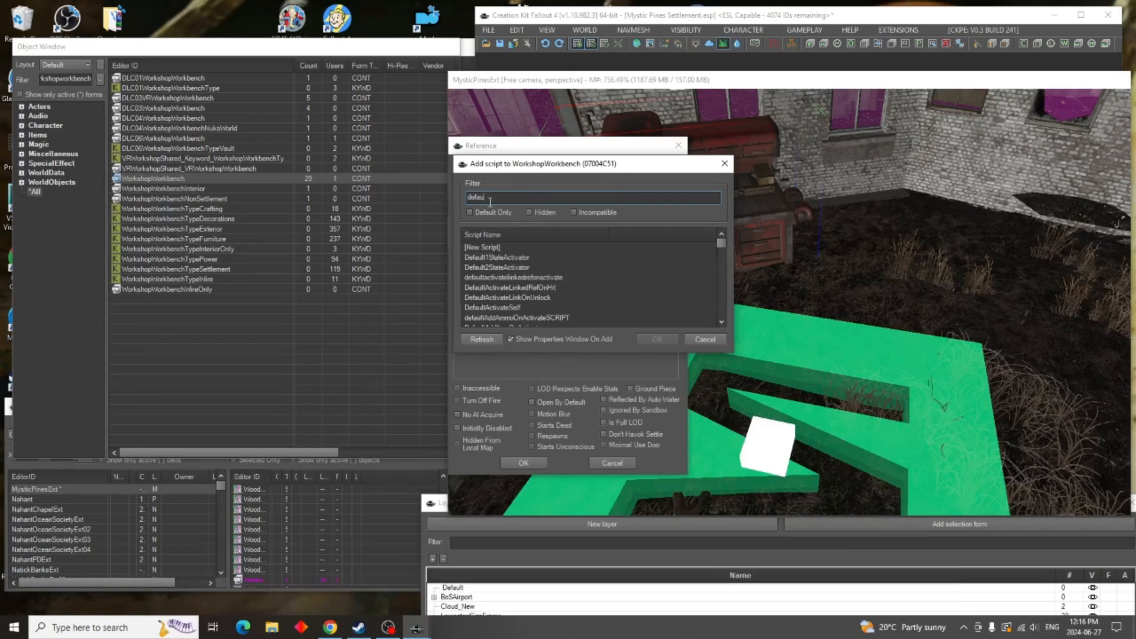
pyautogui.write('ltmove')
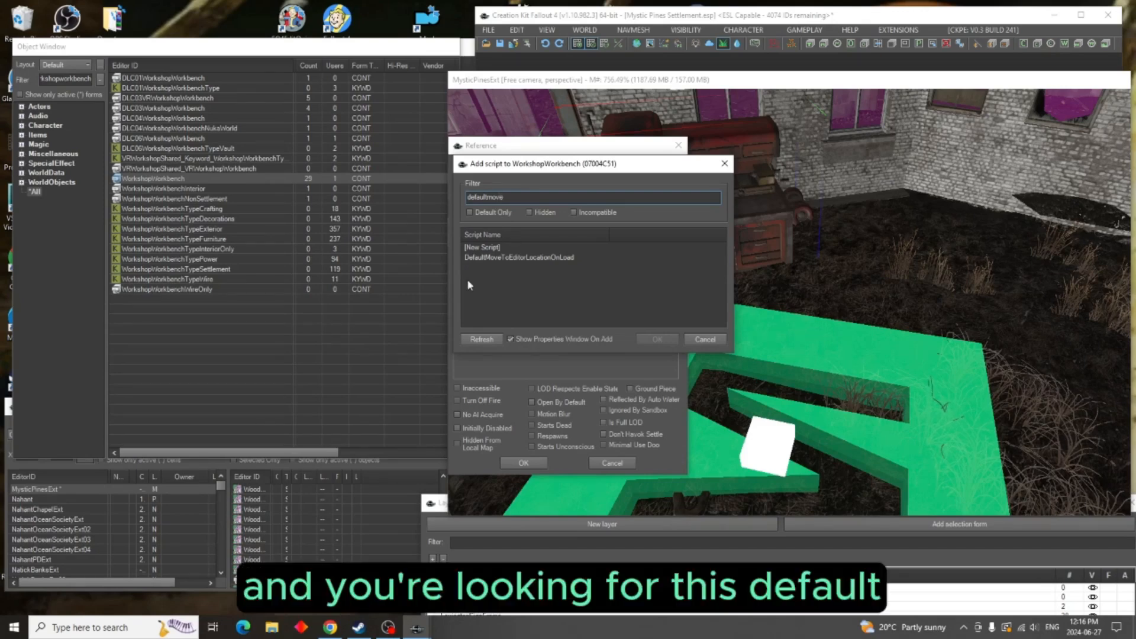
pyautogui.click(532, 258)
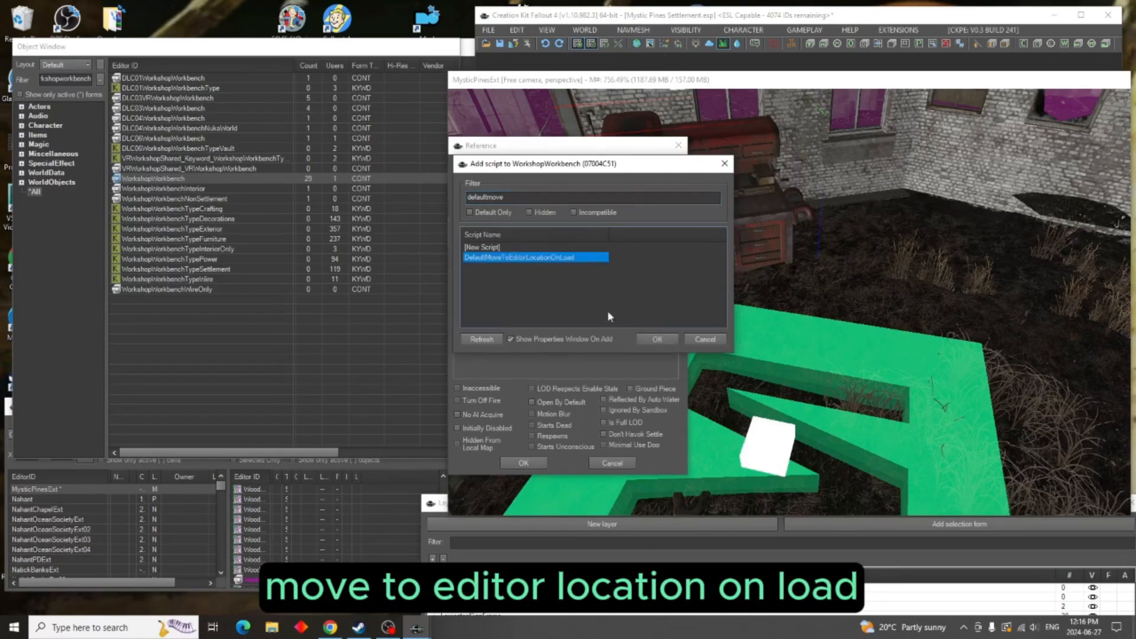
pyautogui.click(659, 336)
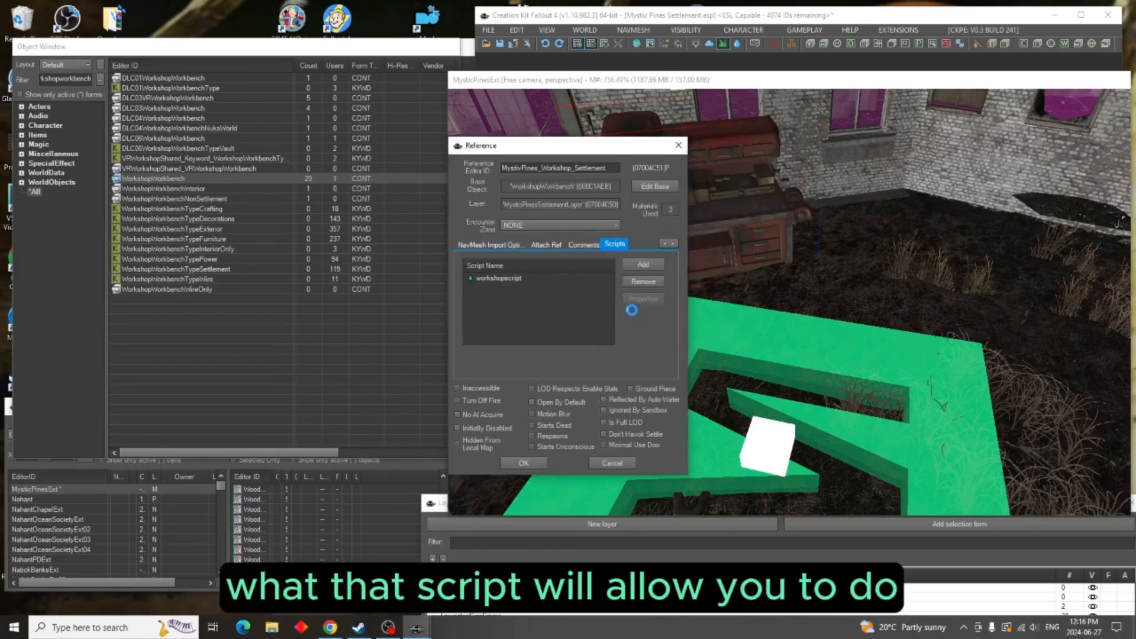
pyautogui.click(819, 374)
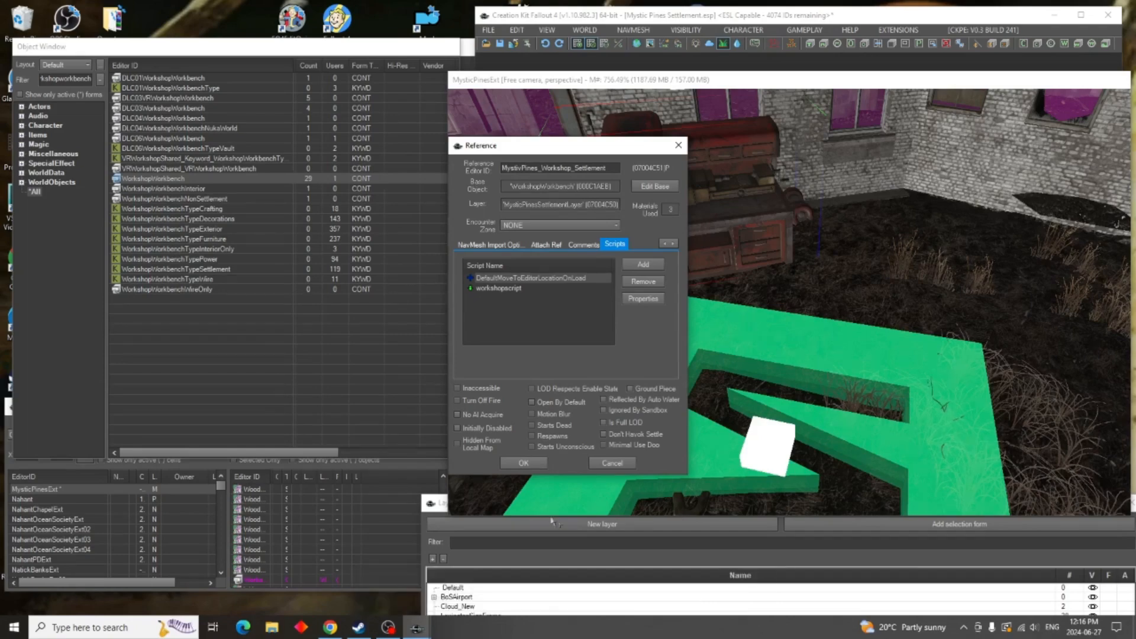
pyautogui.click(523, 464)
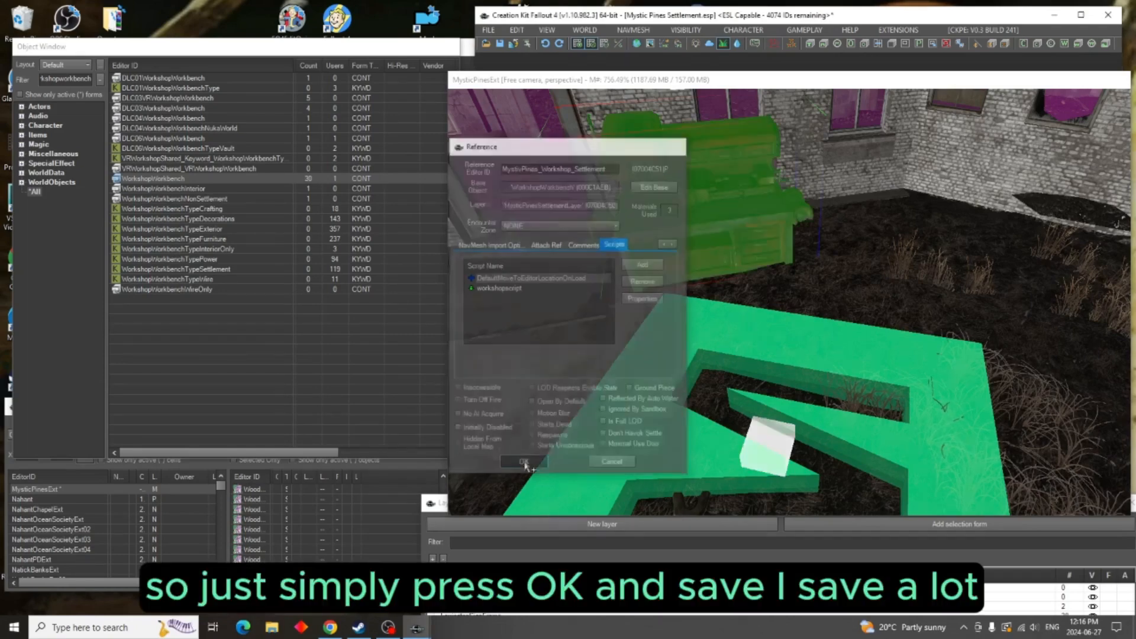
pyautogui.click(499, 44)
# Look over the building and the overgrown slope outside it to find the settlement's center
pyautogui.moveTo(693, 226); pyautogui.dragTo(827, 279, button='middle')
pyautogui.scroll(8, 712, 240)
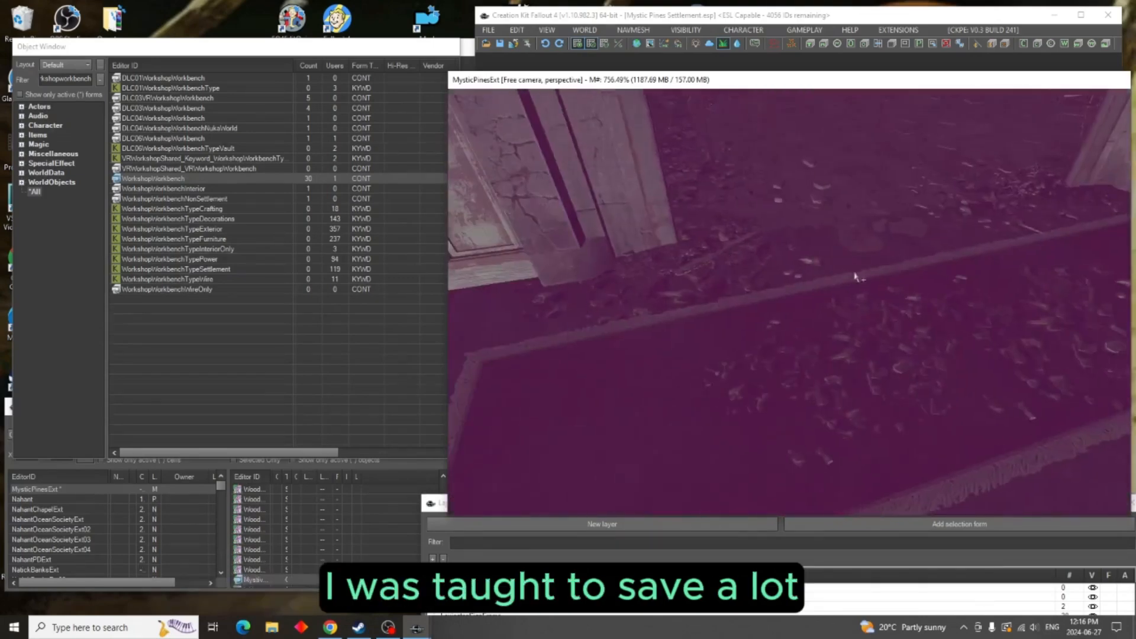
pyautogui.scroll(-8, 898, 265)
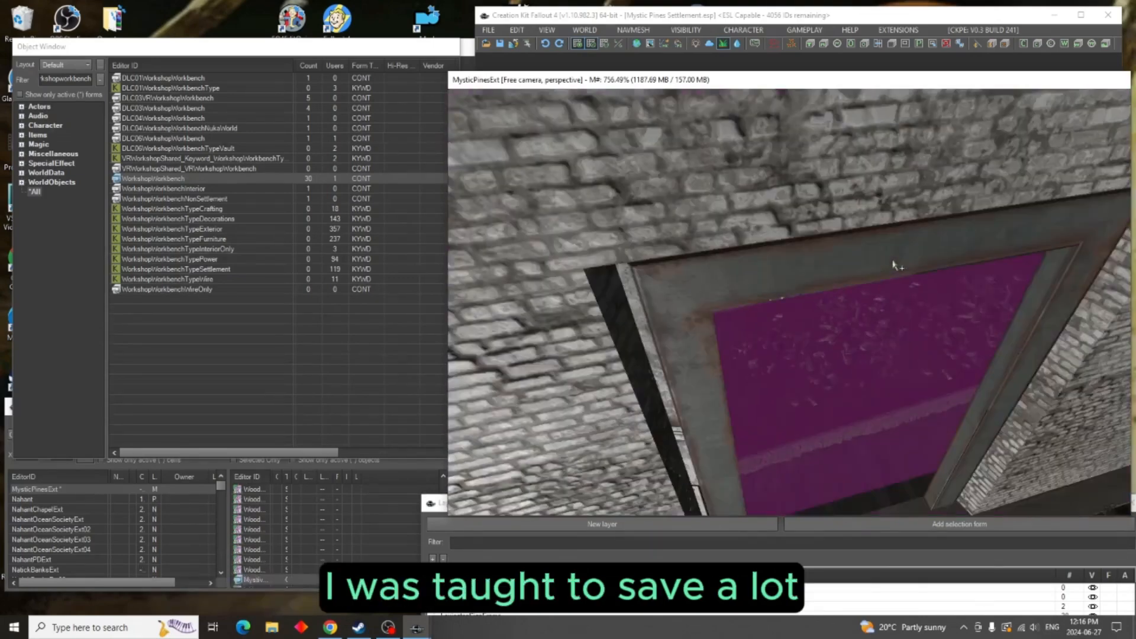
pyautogui.click(870, 478)
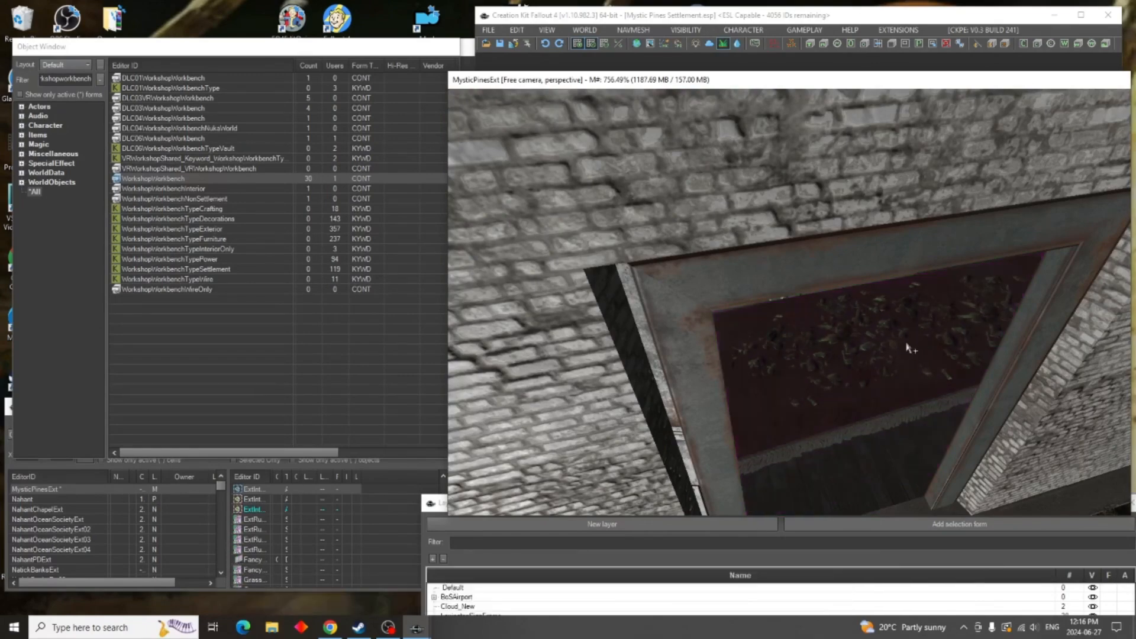
pyautogui.scroll(-1, 782, 390)
pyautogui.moveTo(779, 386); pyautogui.dragTo(829, 350, button='middle')
pyautogui.scroll(6, 829, 352)
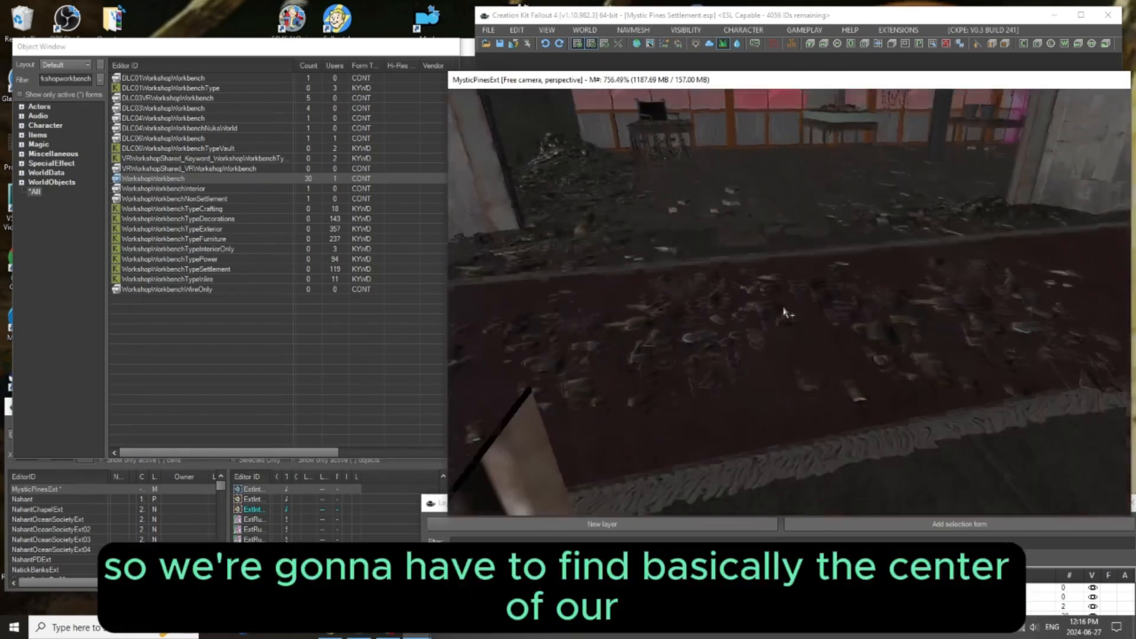
pyautogui.scroll(-10, 787, 330)
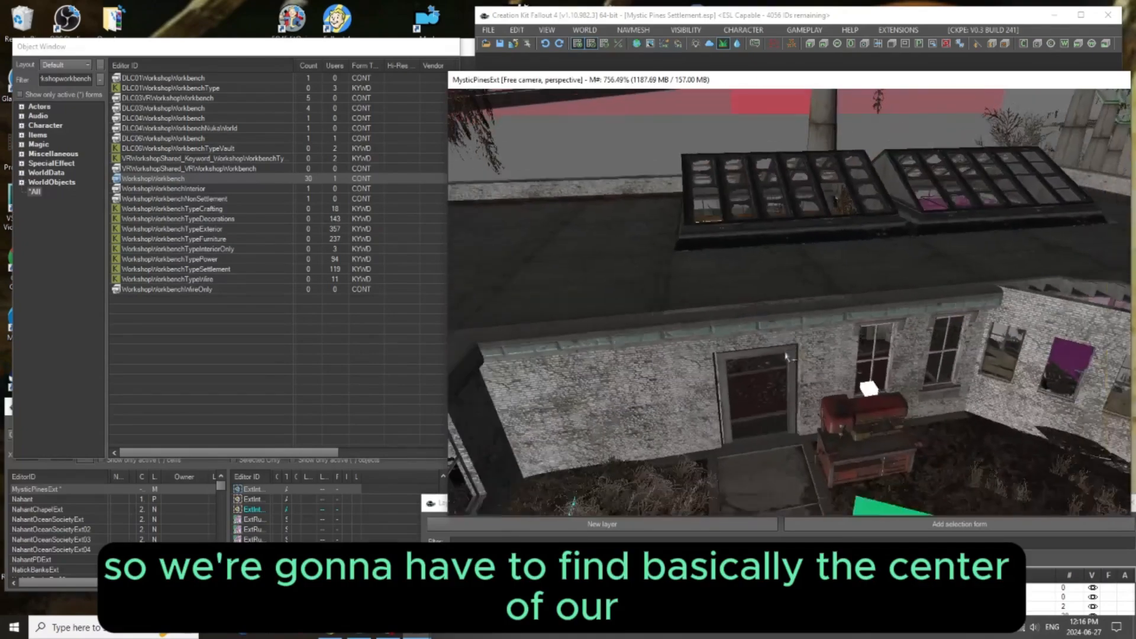
pyautogui.moveTo(814, 438); pyautogui.dragTo(745, 448, button='middle')
pyautogui.scroll(8, 745, 448)
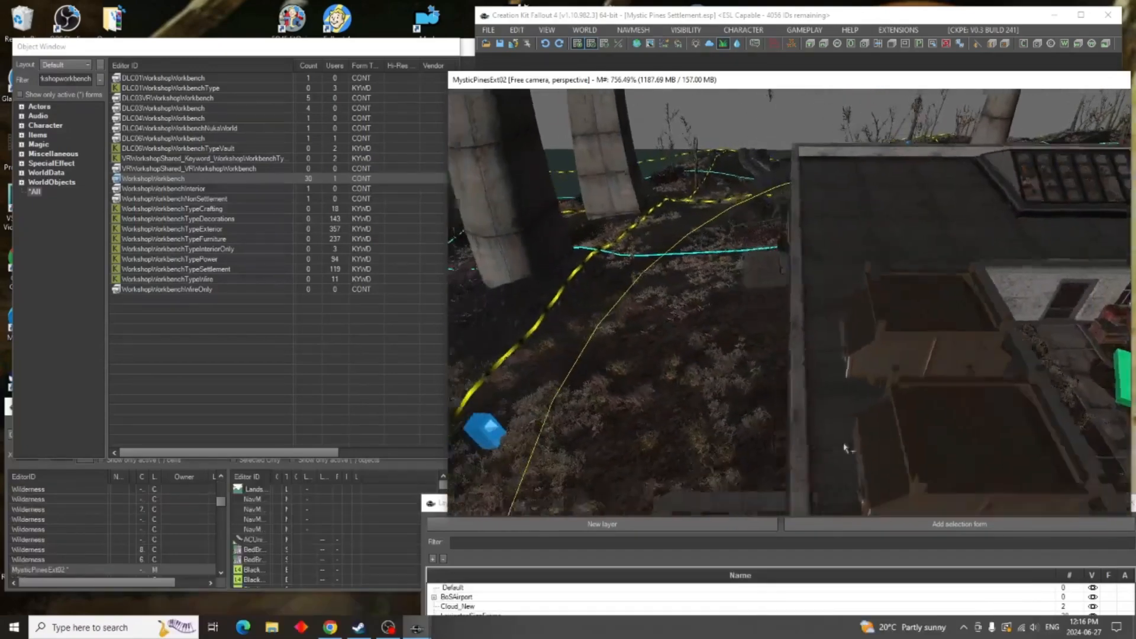
pyautogui.moveTo(905, 409); pyautogui.dragTo(825, 429, button='middle')
pyautogui.scroll(3, 747, 435)
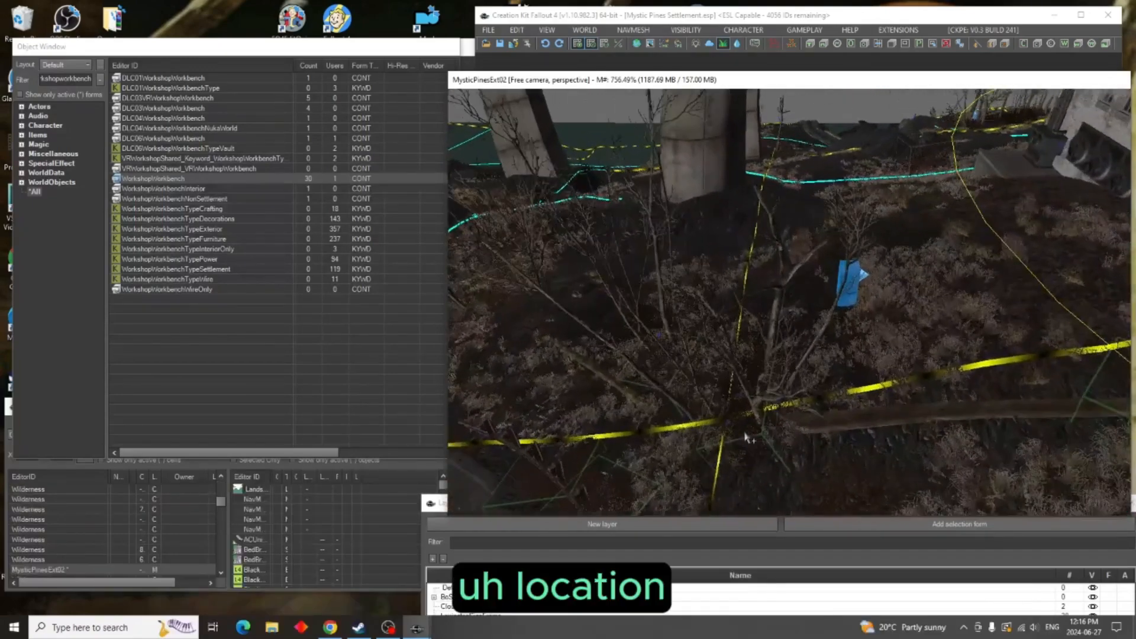
pyautogui.scroll(3, 764, 435)
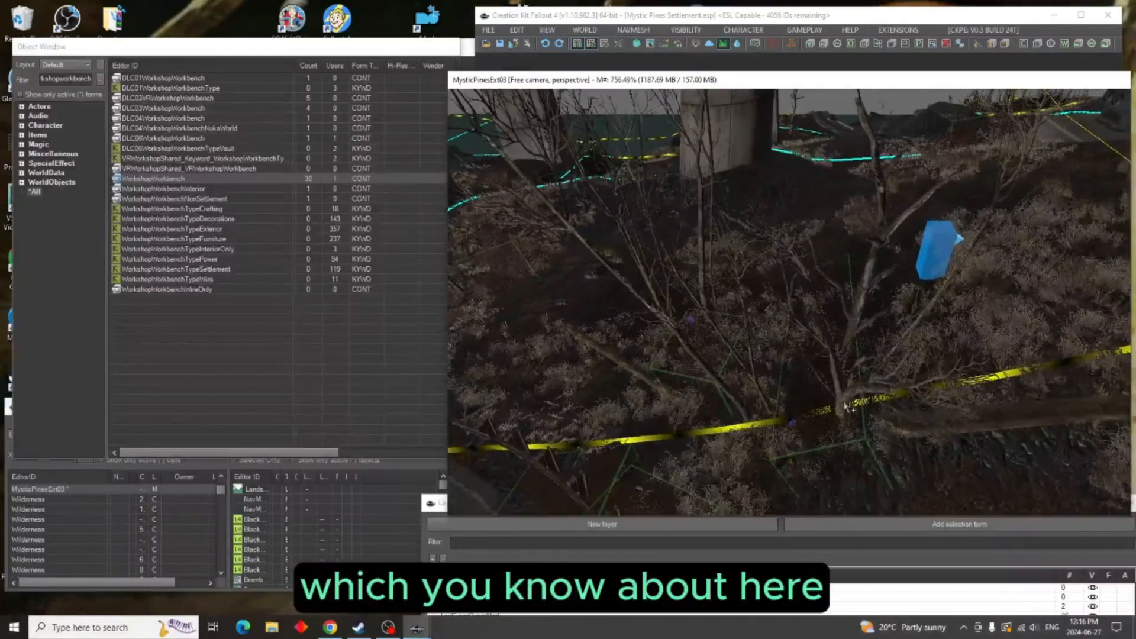
pyautogui.scroll(3, 824, 403)
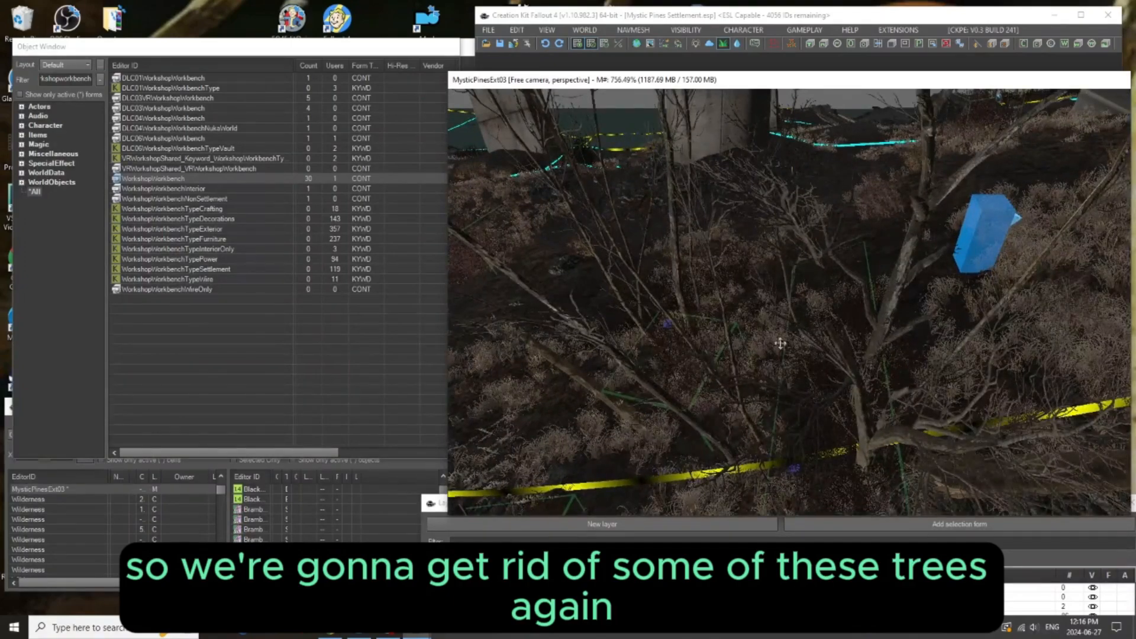
# Select the two trees by the cell-border crossing and the bramble patch beside the curved rail
pyautogui.moveTo(740, 87); pyautogui.dragTo(701, 63)
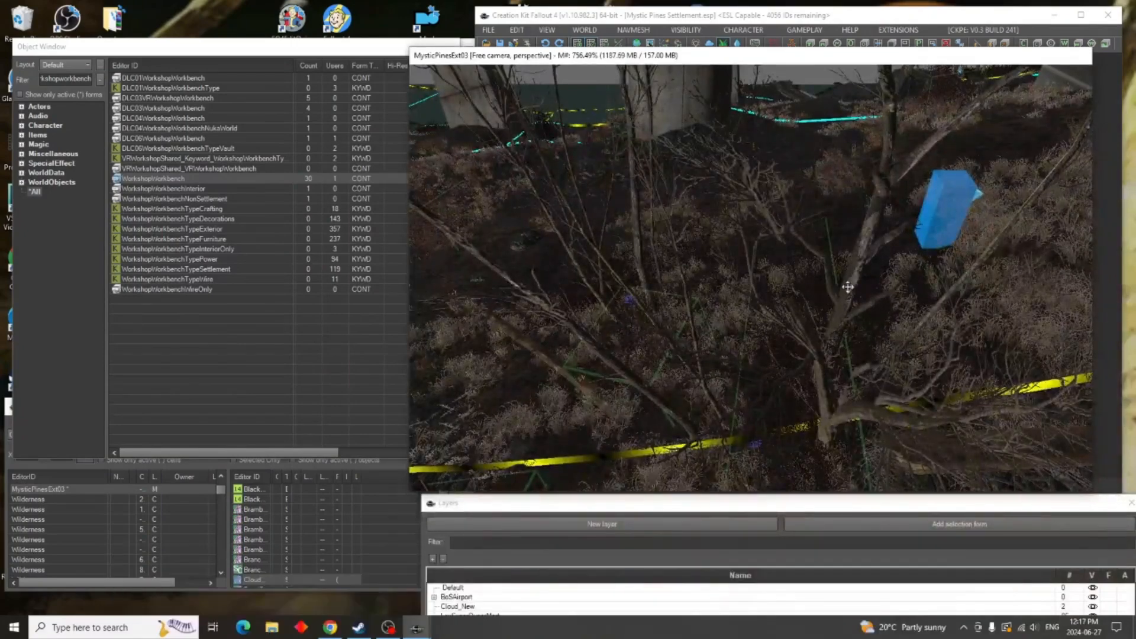
pyautogui.moveTo(839, 318)
pyautogui.mouseDown(button='middle')
pyautogui.moveTo(786, 338)
pyautogui.moveTo(832, 322)
pyautogui.mouseUp(button='middle')
pyautogui.click(834, 349)
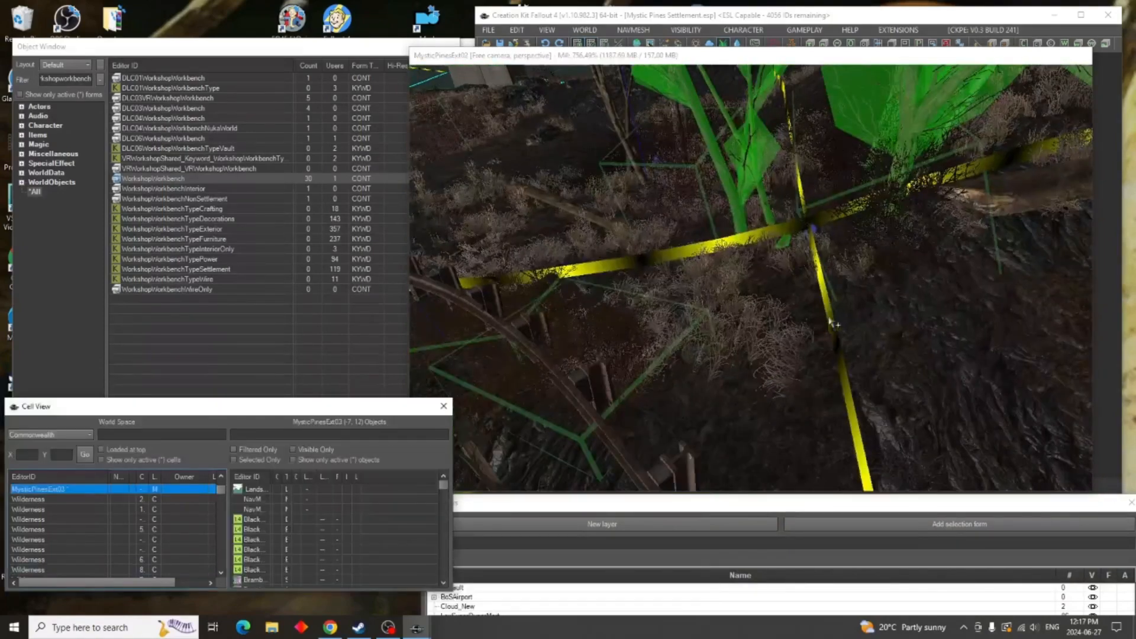
pyautogui.click(673, 192)
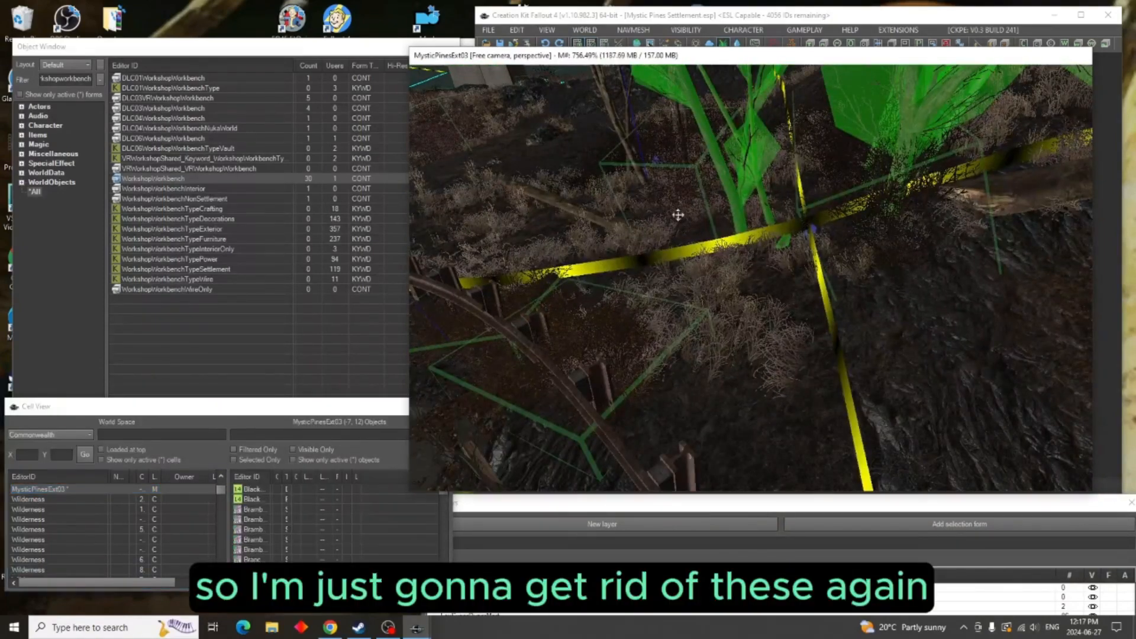
pyautogui.scroll(3, 698, 234)
pyautogui.moveTo(698, 235); pyautogui.dragTo(720, 238, button='middle')
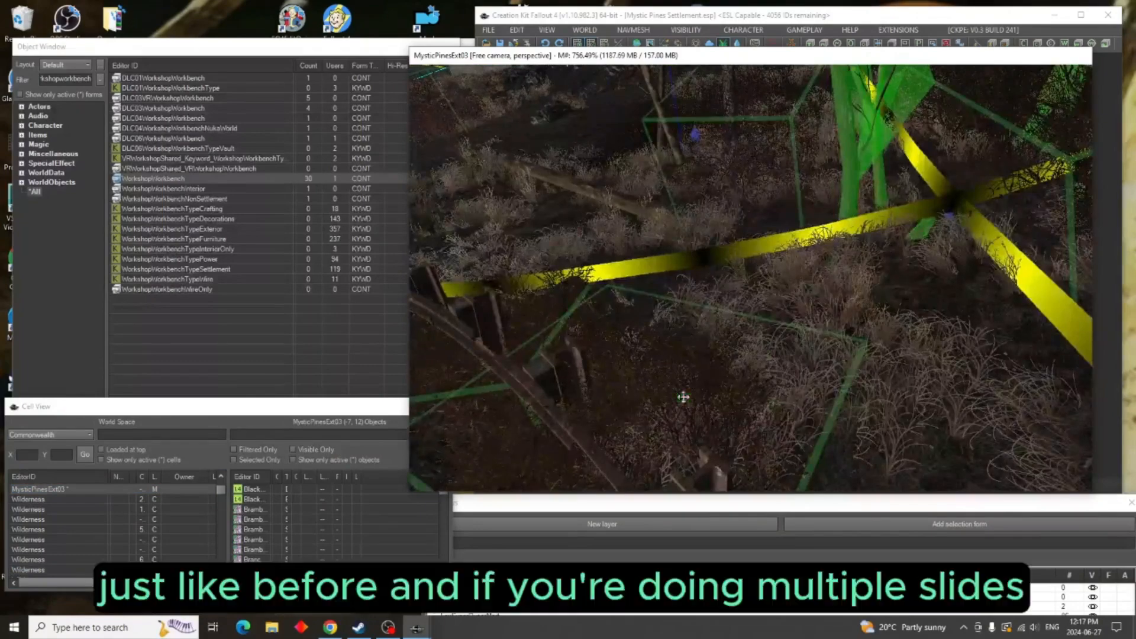
pyautogui.click(684, 397)
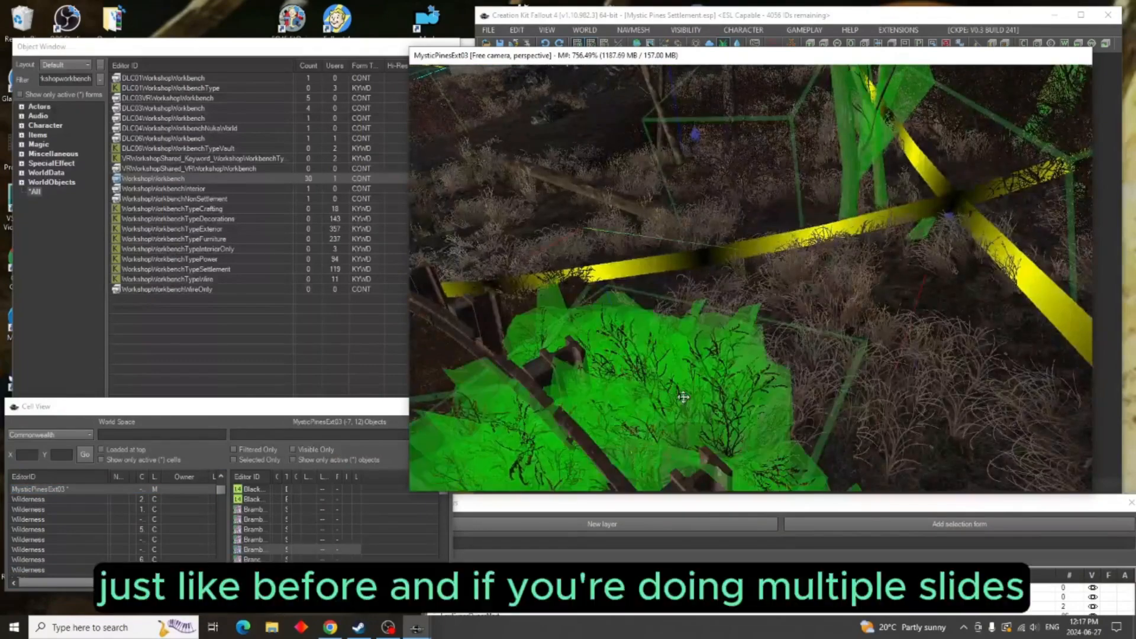
# Add the undergrowth behind the border line, the fallen log and the small tree beyond it to the selection
pyautogui.moveTo(745, 178); pyautogui.dragTo(799, 249, button='middle')
pyautogui.scroll(2, 800, 243)
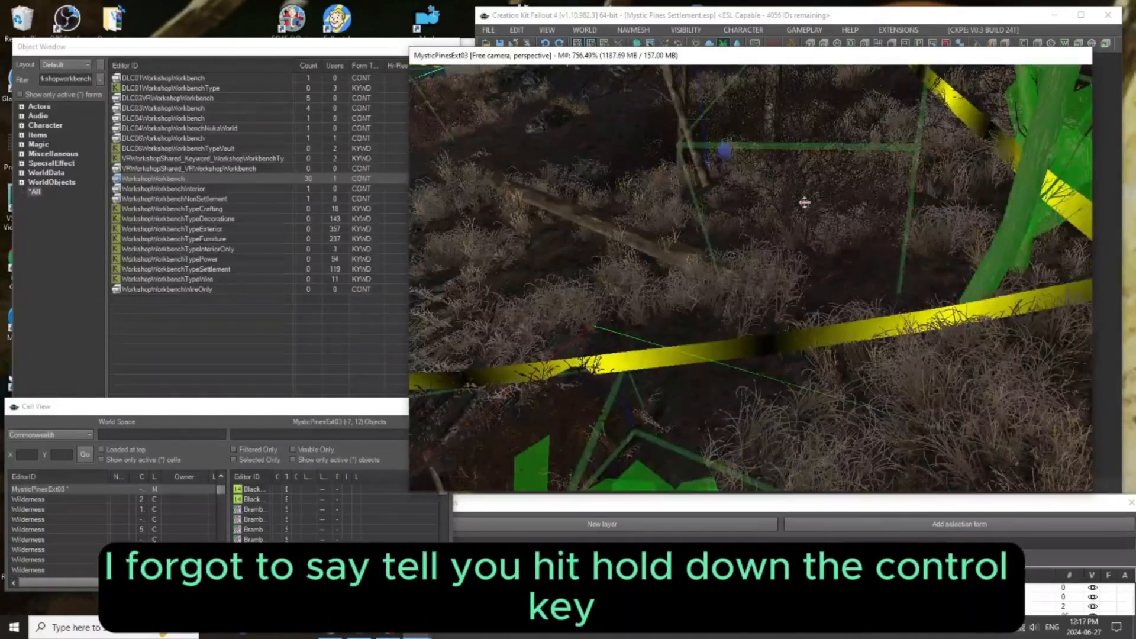
pyautogui.click(806, 208)
pyautogui.keyDown('ctrl'); pyautogui.click(633, 237); pyautogui.keyUp('ctrl')
pyautogui.moveTo(663, 215); pyautogui.dragTo(666, 233, button='middle')
pyautogui.keyDown('ctrl'); pyautogui.click(708, 193); pyautogui.keyUp('ctrl')
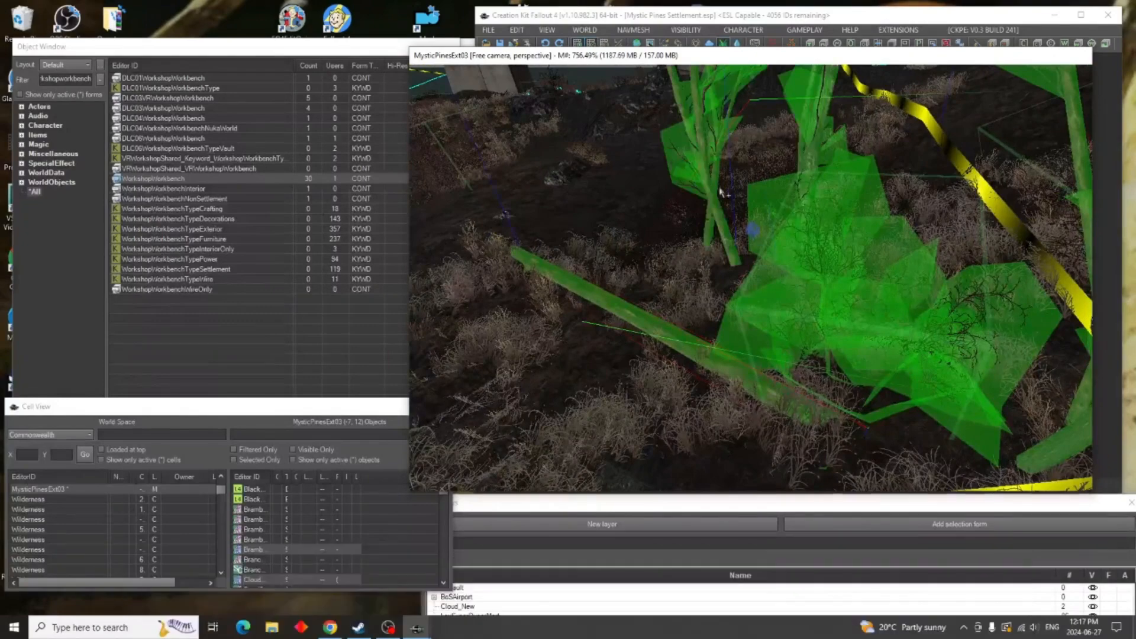
# Add the large leafless bush at the cell-border crossing to the selected vegetation
pyautogui.scroll(-2, 752, 206)
pyautogui.moveTo(751, 205); pyautogui.dragTo(740, 193, button='middle')
pyautogui.scroll(-1, 740, 192)
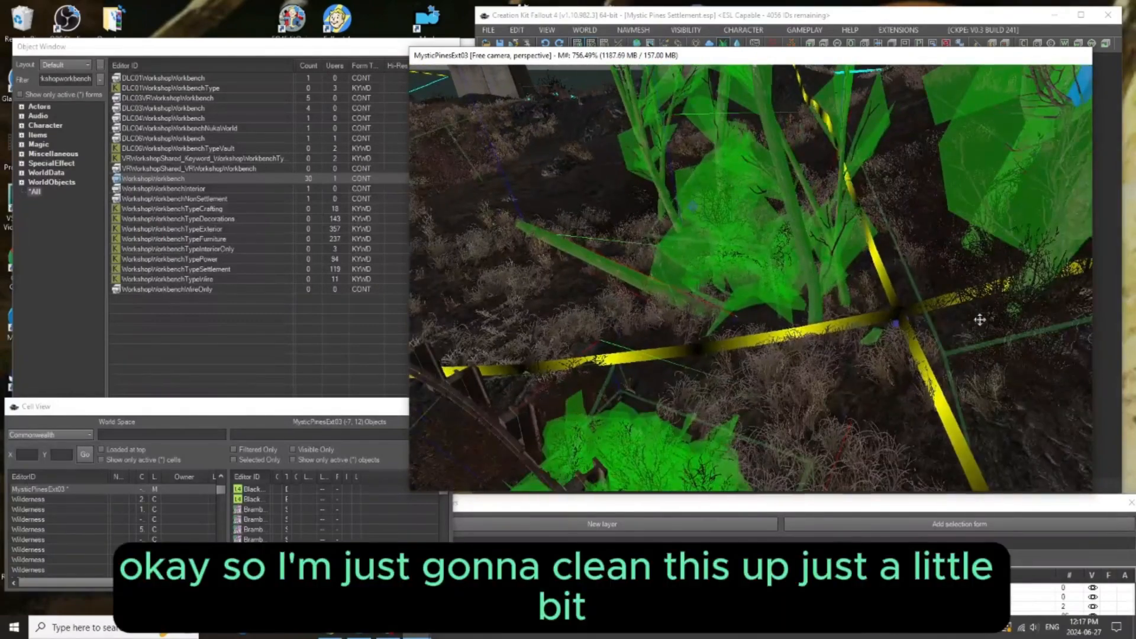
pyautogui.moveTo(982, 310); pyautogui.dragTo(919, 297, button='middle')
pyautogui.scroll(1, 912, 297)
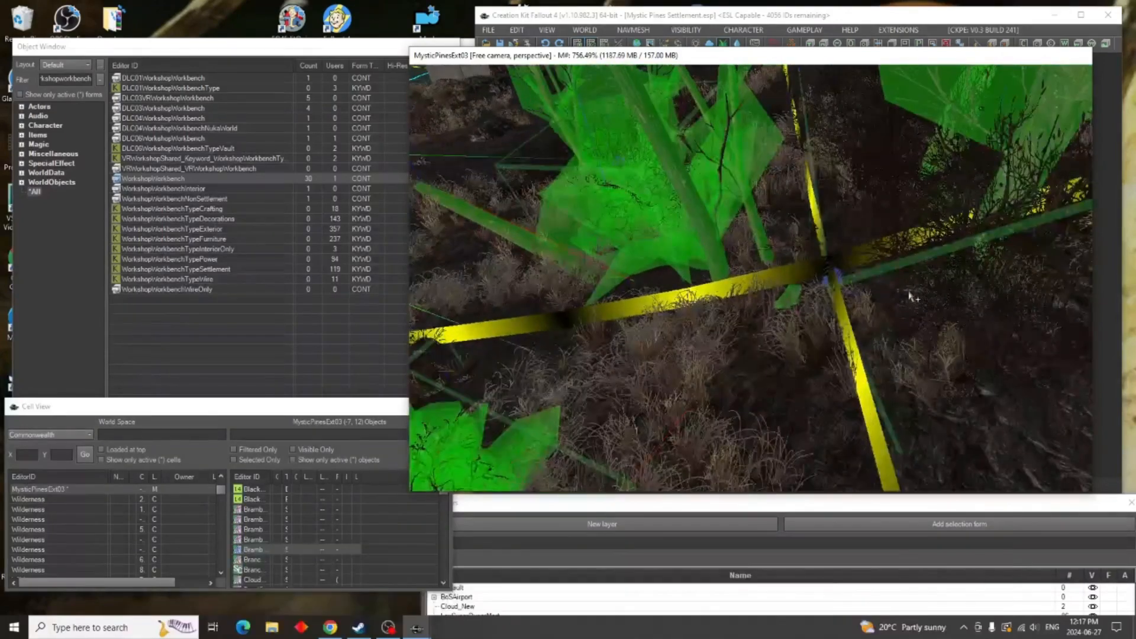
pyautogui.keyDown('ctrl'); pyautogui.click(929, 278); pyautogui.keyUp('ctrl')
pyautogui.scroll(-1, 805, 271)
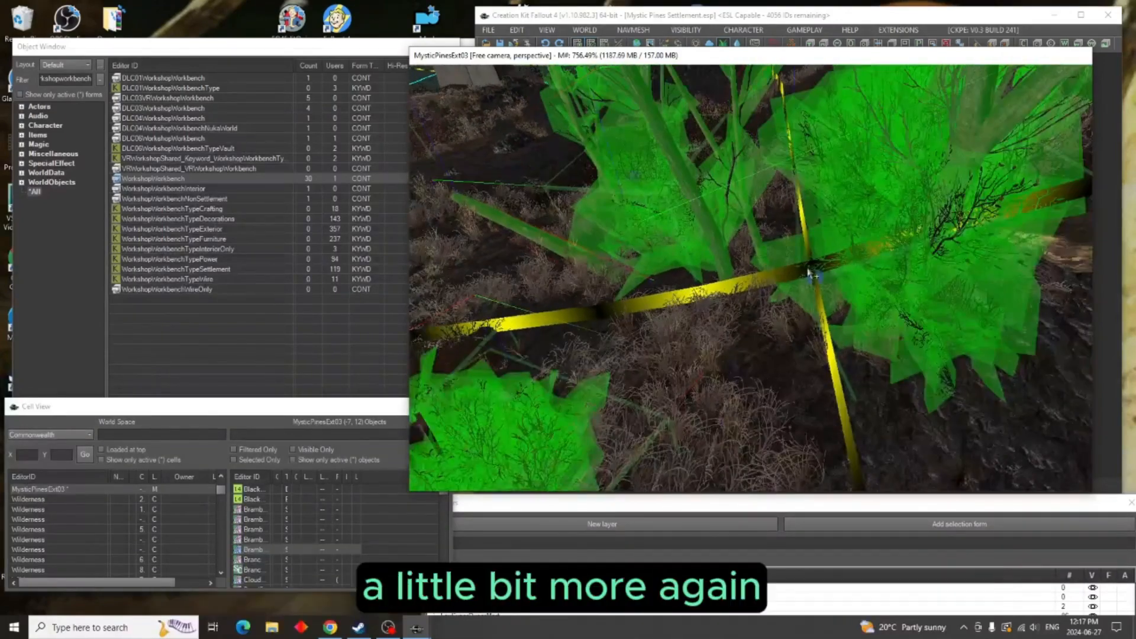
# Batch-set the selected vegetation references to initially disabled and move them along the Z axis out of sight below the ground
pyautogui.click(547, 29)
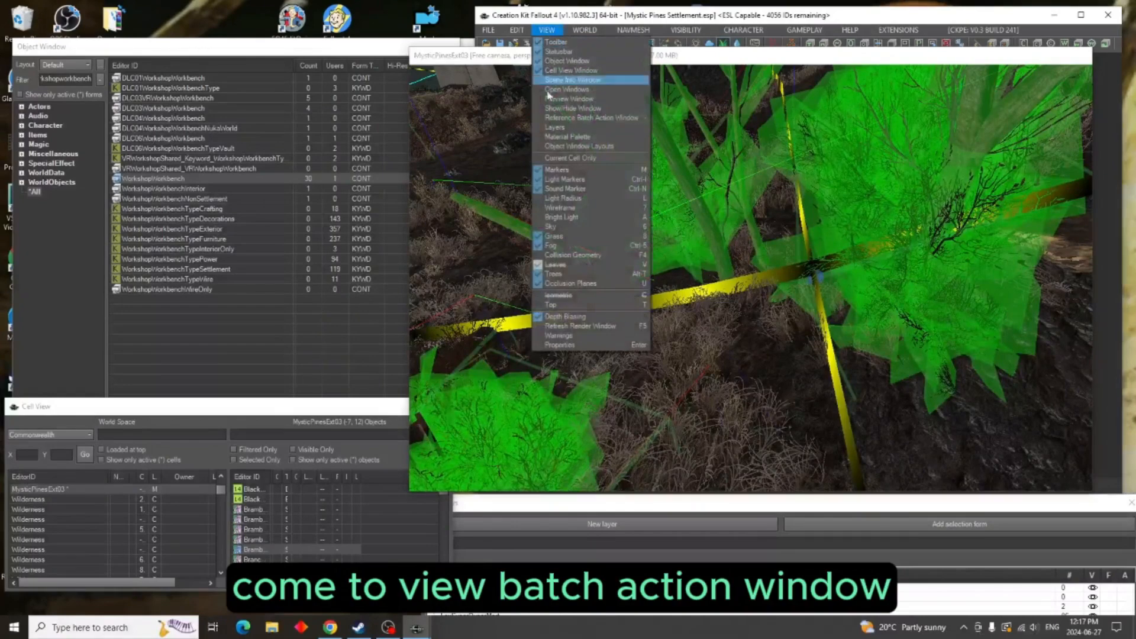
pyautogui.click(572, 119)
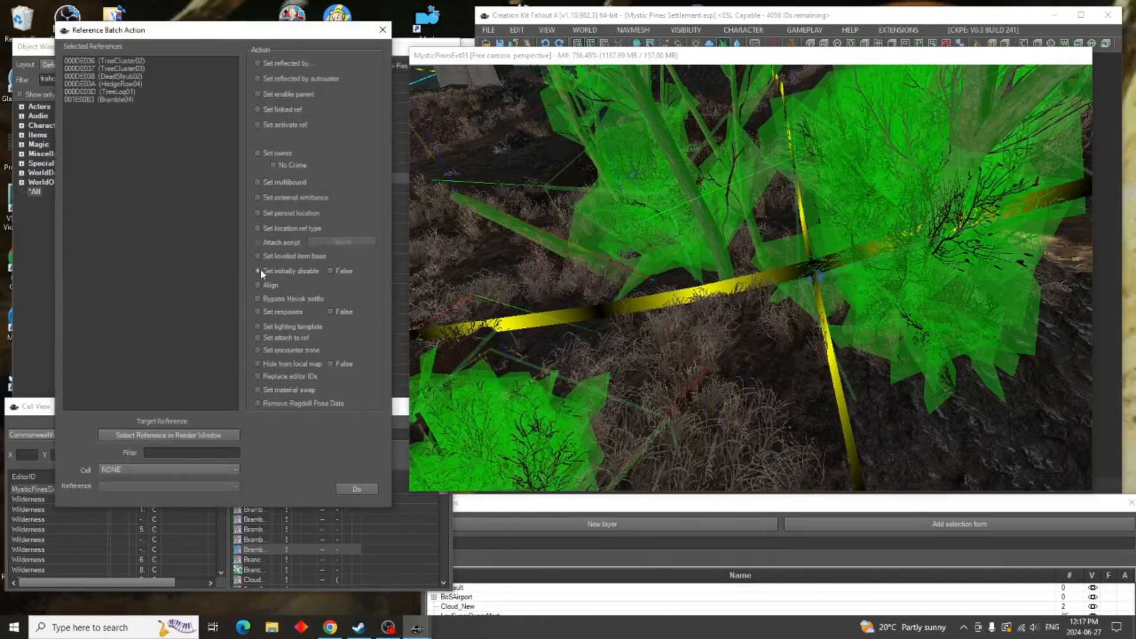
pyautogui.click(356, 490)
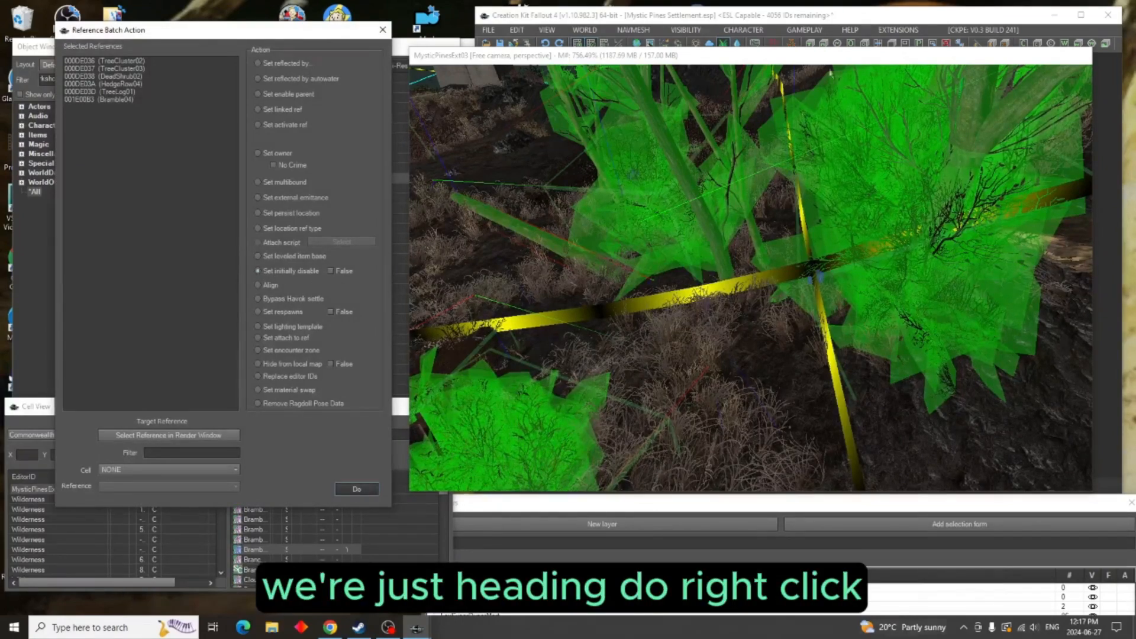
pyautogui.press('z')
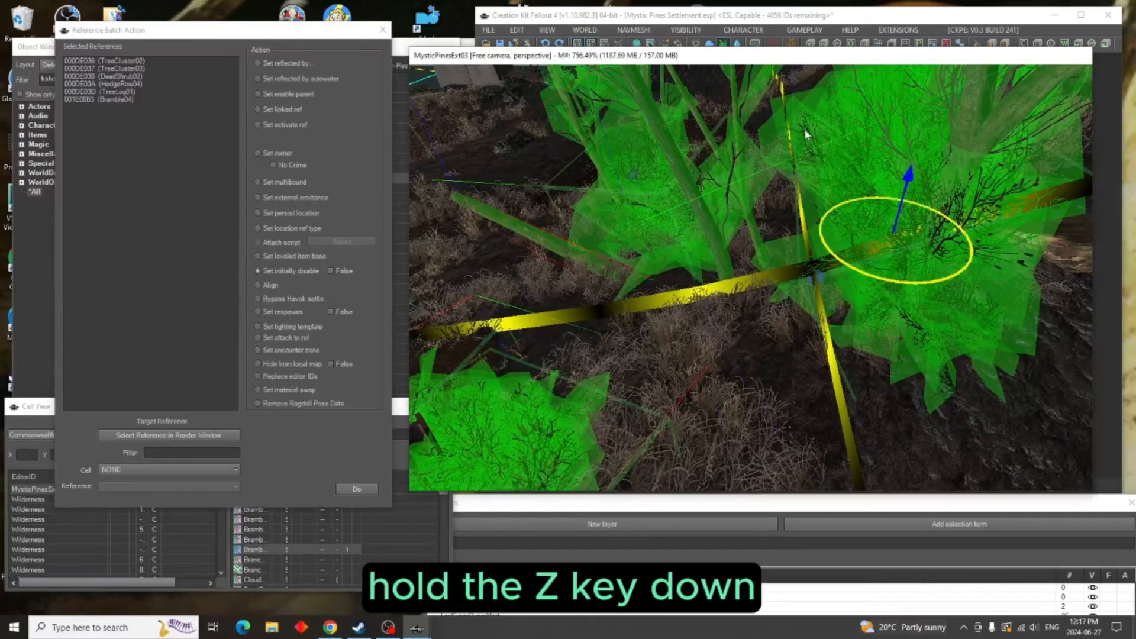
pyautogui.press('Delete')
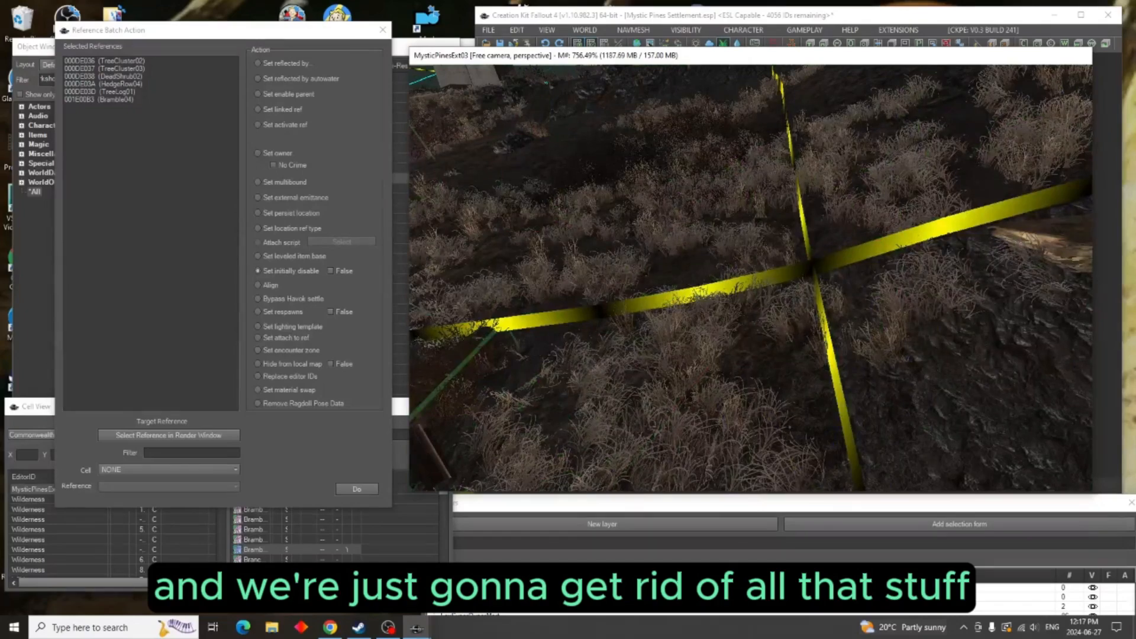
pyautogui.click(383, 30)
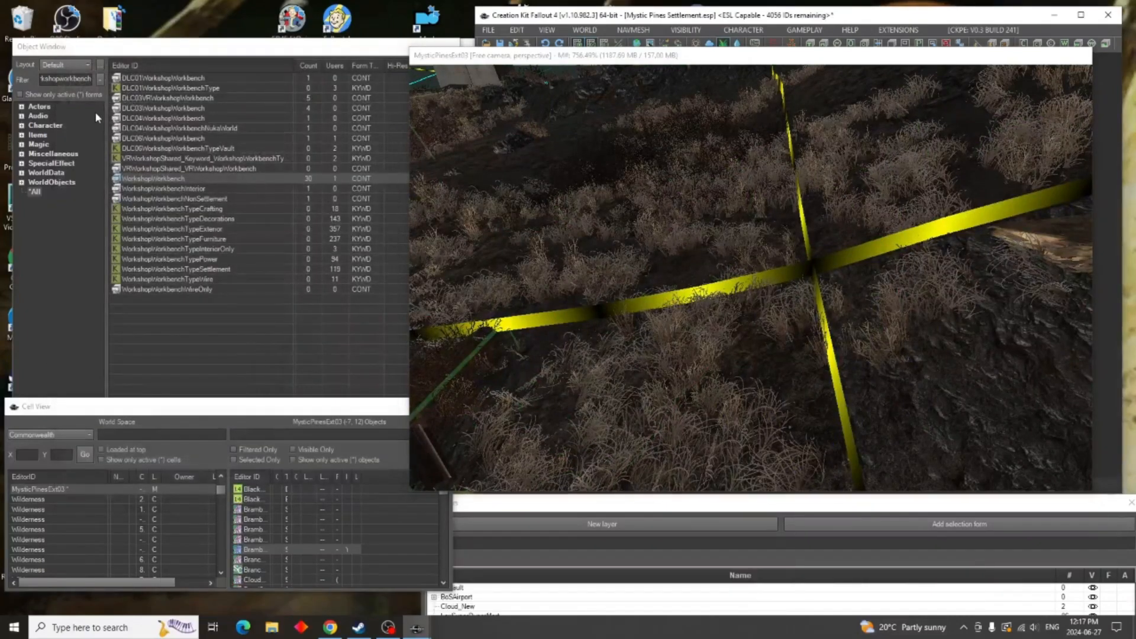
# Filter the object list by xmarker and place an XMarkerHeading on the cleared ground near the cell-border crossing
pyautogui.moveTo(93, 79); pyautogui.dragTo(5, 77)
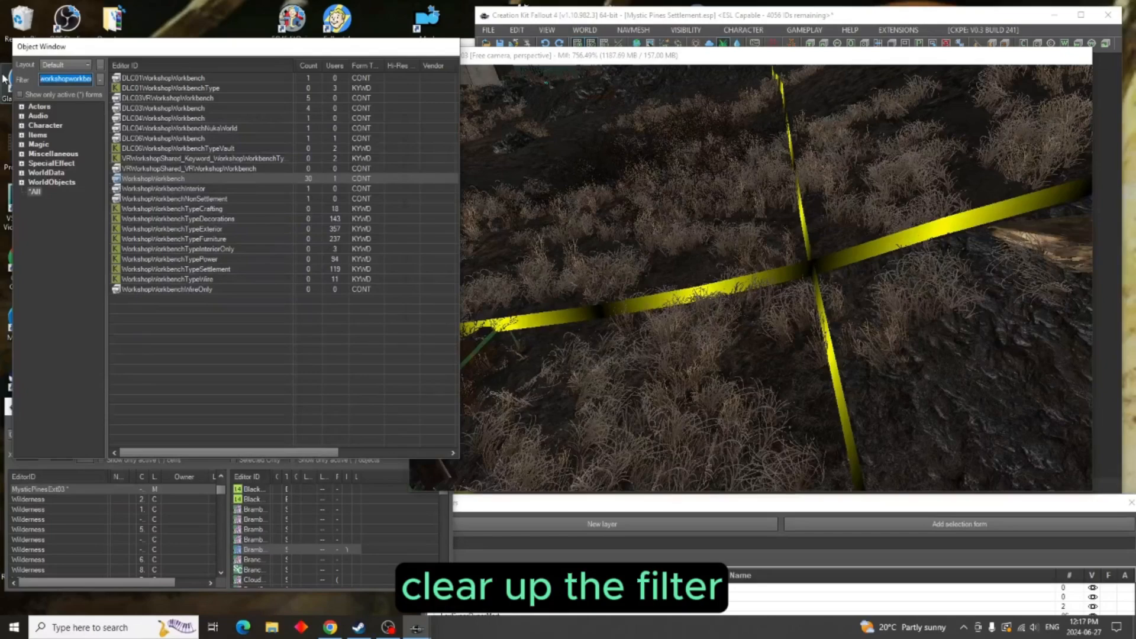
pyautogui.press('BackSpace')
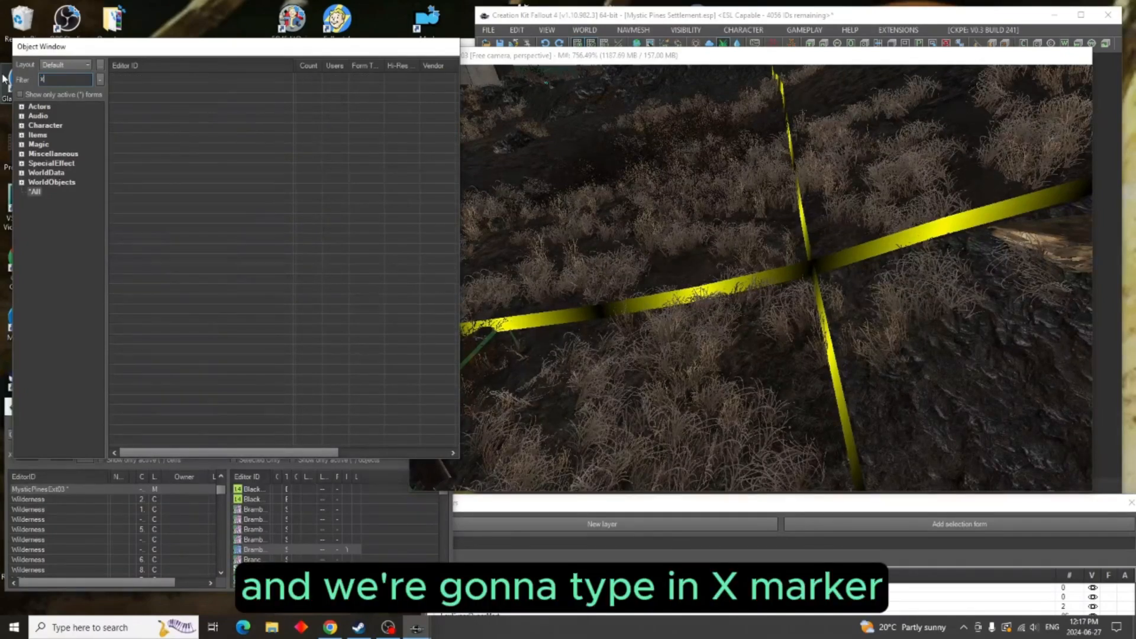
pyautogui.write('xmar')
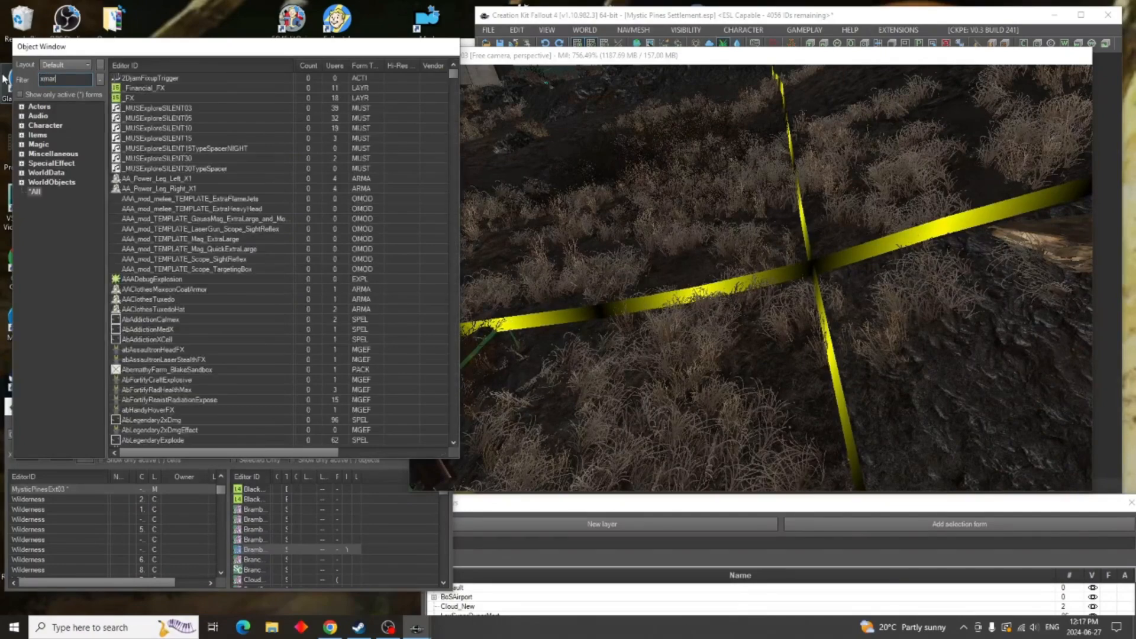
pyautogui.write('ker')
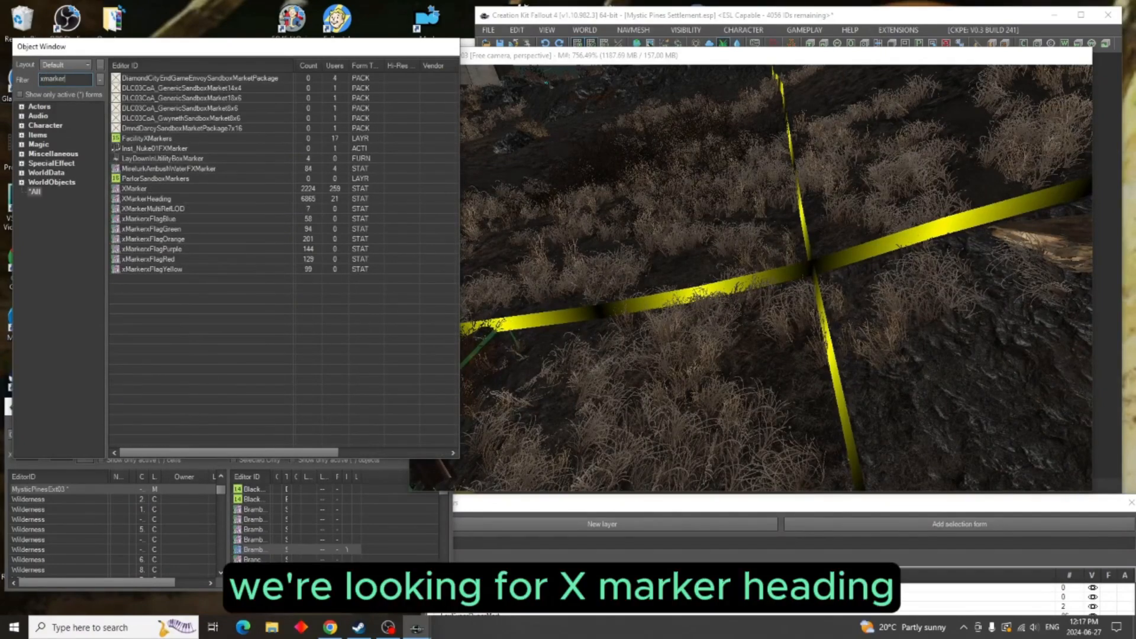
pyautogui.scroll(-2, 116, 233)
pyautogui.click(146, 139)
pyautogui.moveTo(496, 234); pyautogui.dragTo(763, 283)
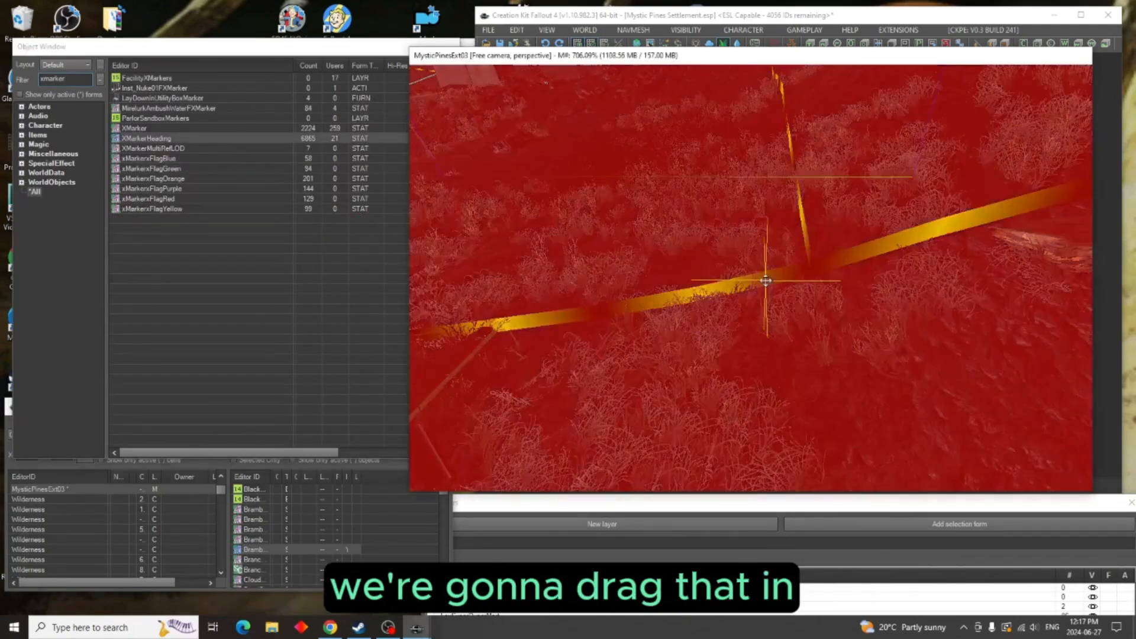
# Lower the XMarkerHeading toward the ground just in front of the cell border line
pyautogui.scroll(-3, 814, 260)
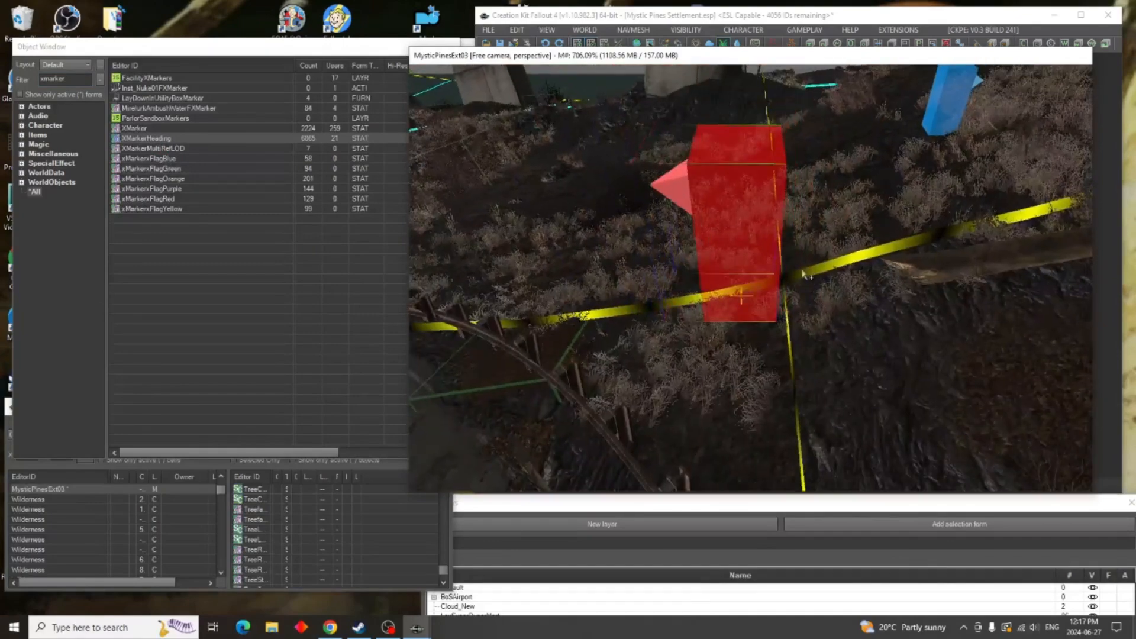
pyautogui.press('e')
pyautogui.moveTo(750, 243); pyautogui.dragTo(743, 370)
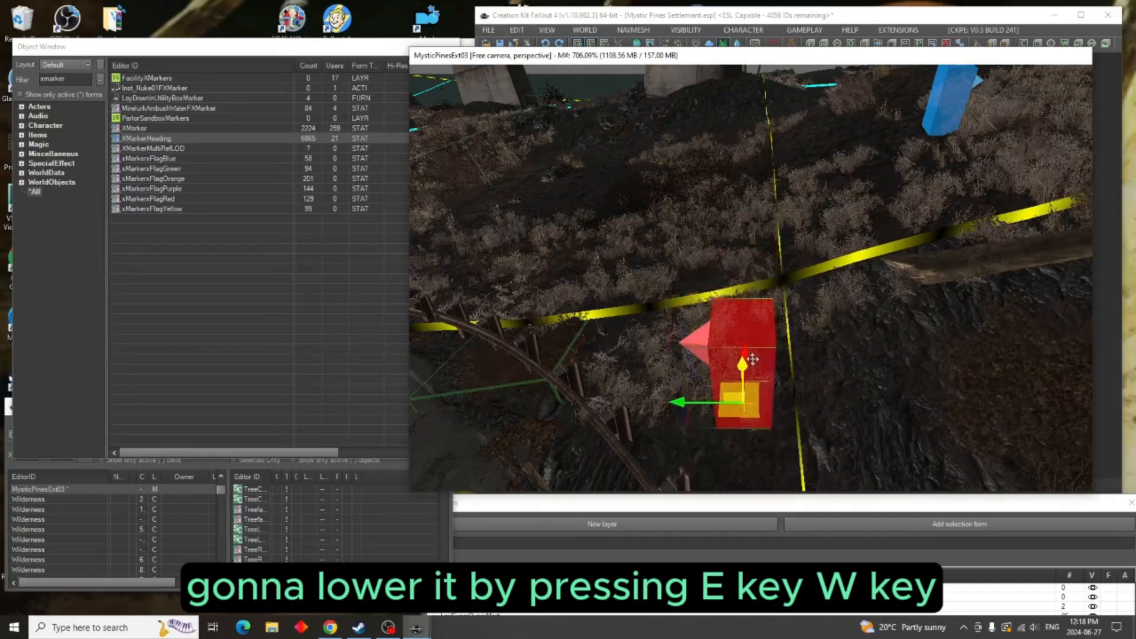
# Rotate the XMarkerHeading about 180 degrees around the vertical axis so its arrow faces the opposite way
pyautogui.press('w')
pyautogui.moveTo(752, 314); pyautogui.dragTo(707, 336)
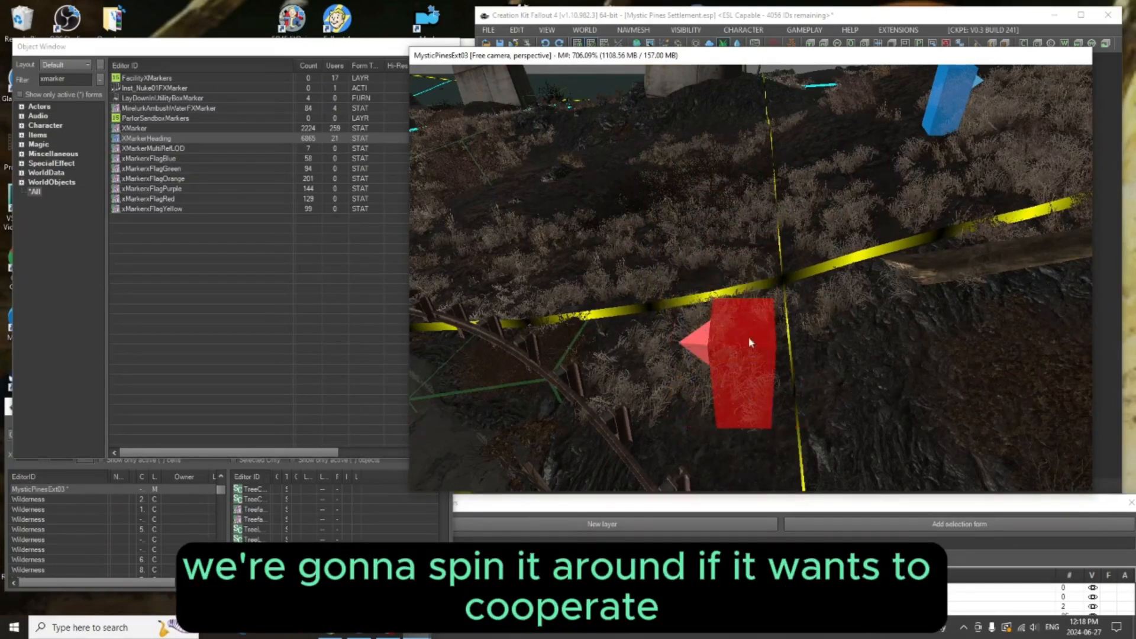
pyautogui.moveTo(754, 342); pyautogui.dragTo(748, 310, button='middle')
pyautogui.scroll(1, 771, 276)
pyautogui.click(776, 240)
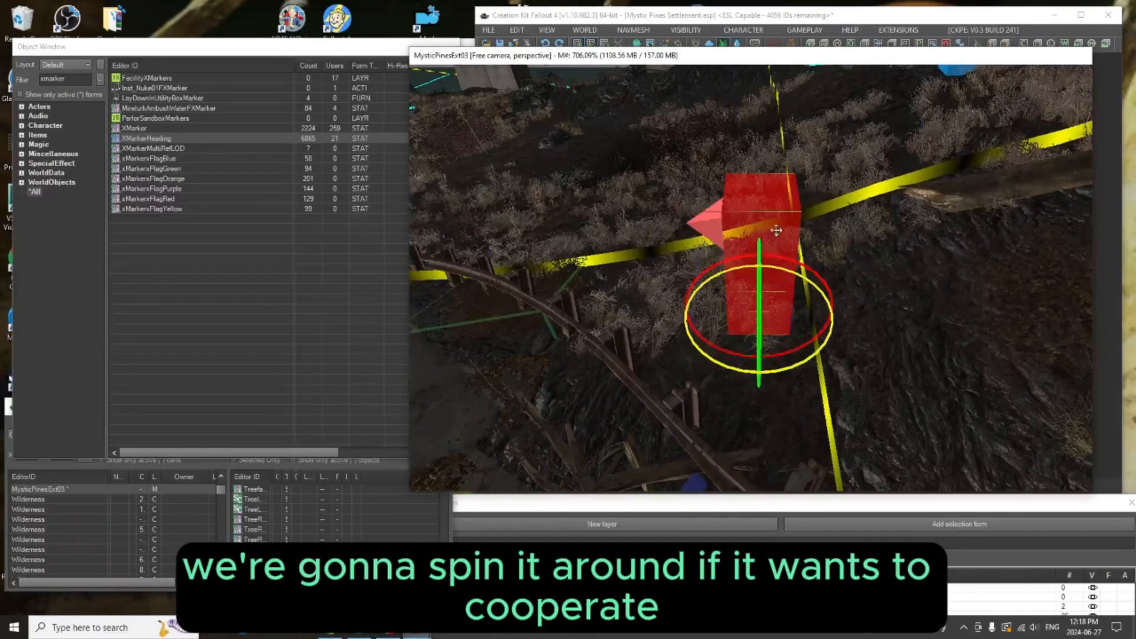
pyautogui.moveTo(776, 241); pyautogui.dragTo(816, 243, button='right')
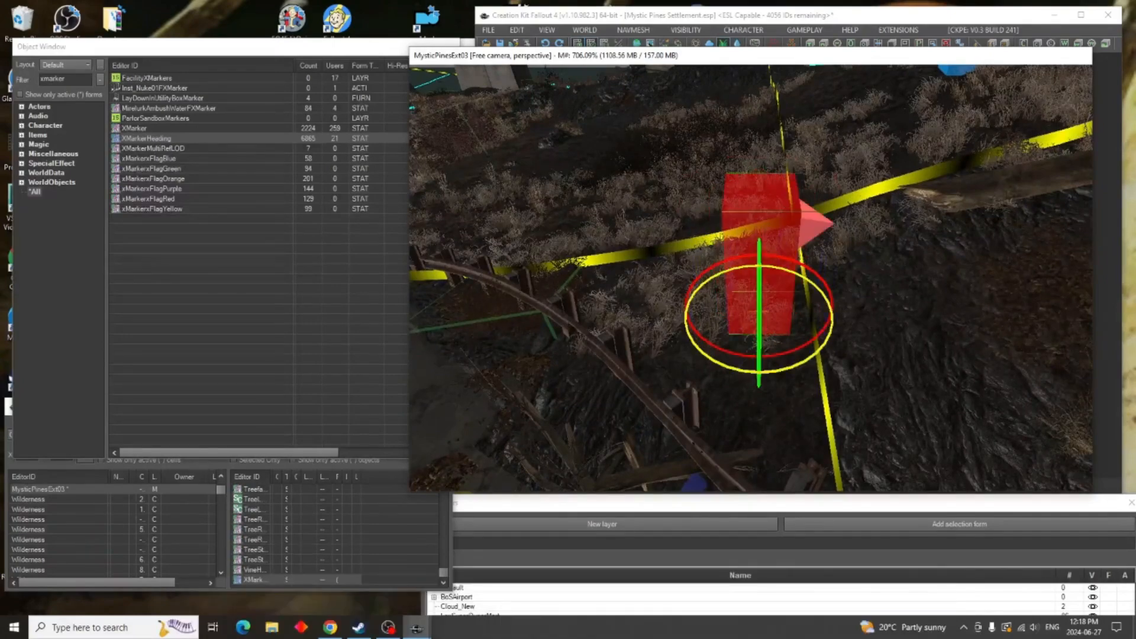
# Move the rotated XMarkerHeading onto the crossing of the yellow cell border lines at the settlement's center
pyautogui.moveTo(776, 237)
pyautogui.mouseDown()
pyautogui.moveTo(808, 185)
pyautogui.moveTo(807, 140)
pyautogui.moveTo(796, 242)
pyautogui.moveTo(787, 216)
pyautogui.moveTo(807, 150)
pyautogui.mouseUp()
pyautogui.press('e')
pyautogui.scroll(5, 792, 223)
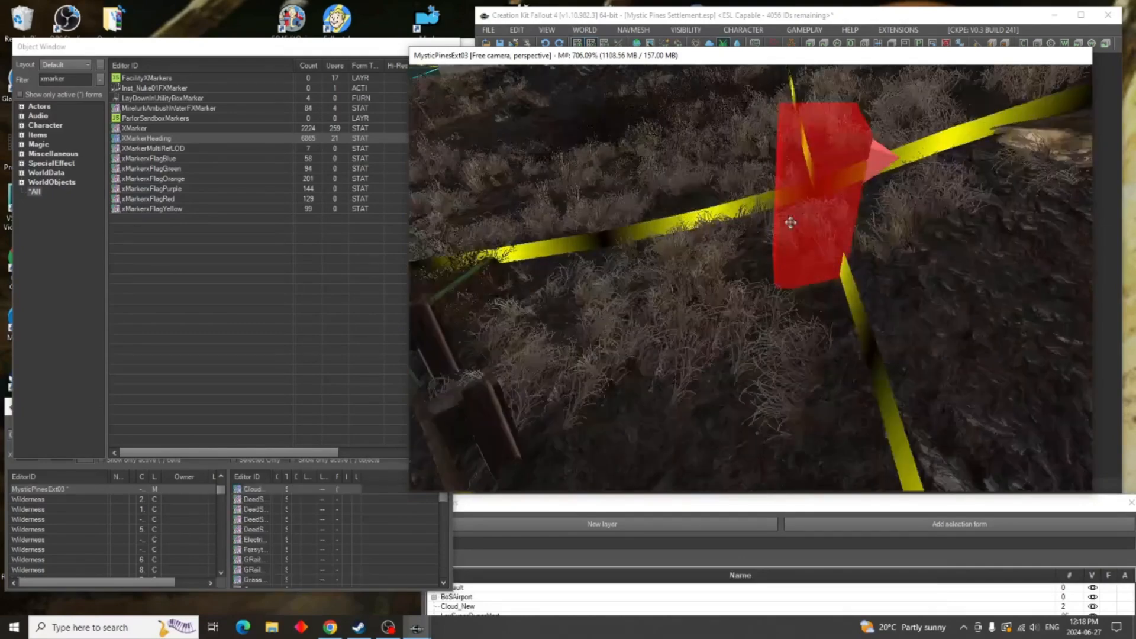
pyautogui.scroll(1, 787, 228)
pyautogui.scroll(1, 764, 246)
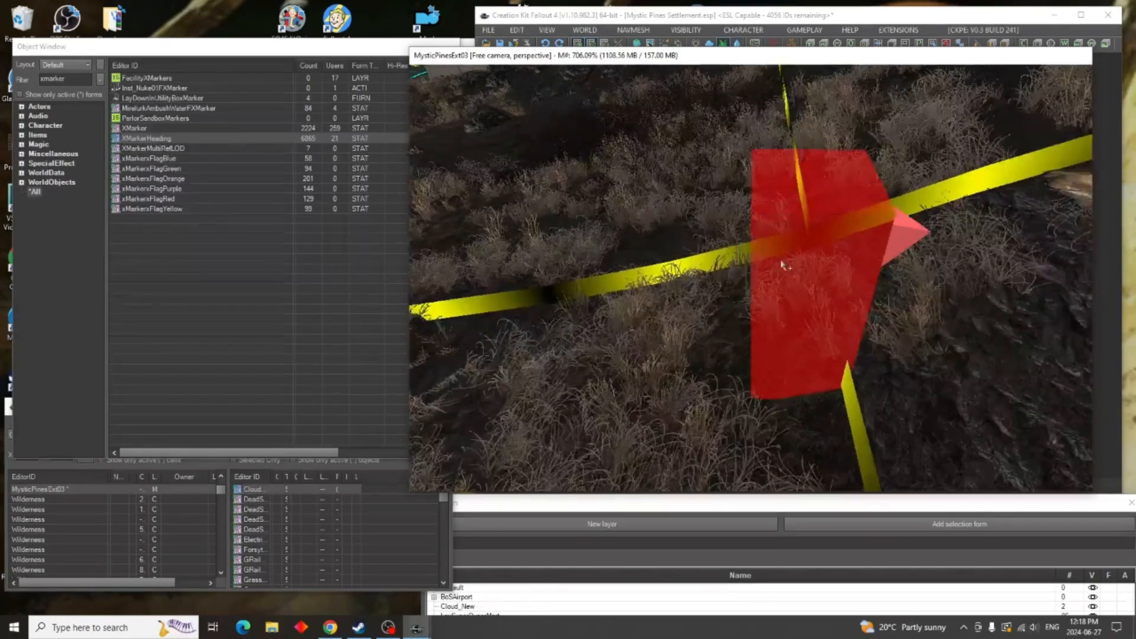
pyautogui.moveTo(782, 262); pyautogui.dragTo(799, 234)
pyautogui.moveTo(797, 167); pyautogui.dragTo(783, 185, button='middle')
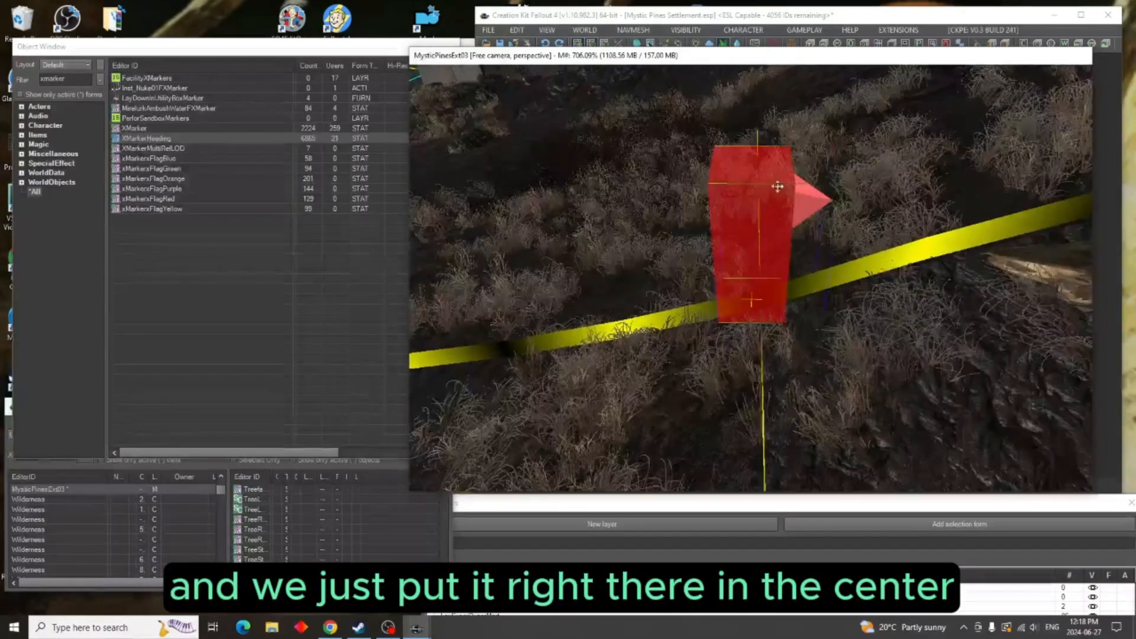
# Set the center XMarkerHeading's reference editor ID to MysticPines_Center_Settlement
pyautogui.doubleClick(754, 216)
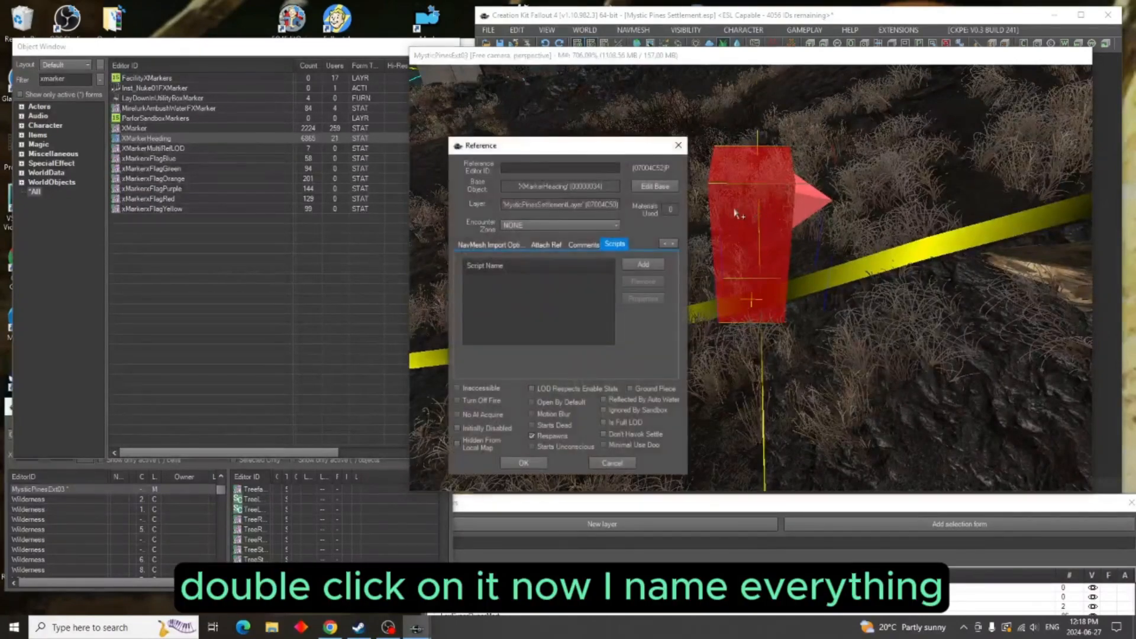
pyautogui.click(521, 167)
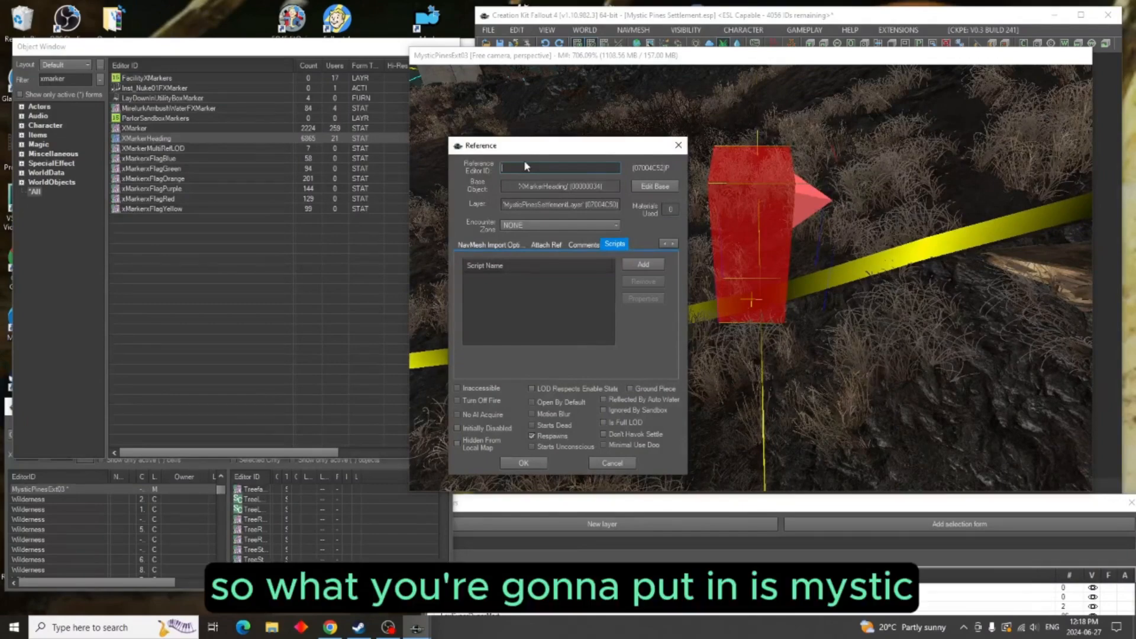
pyautogui.write('MysticPines_Ce')
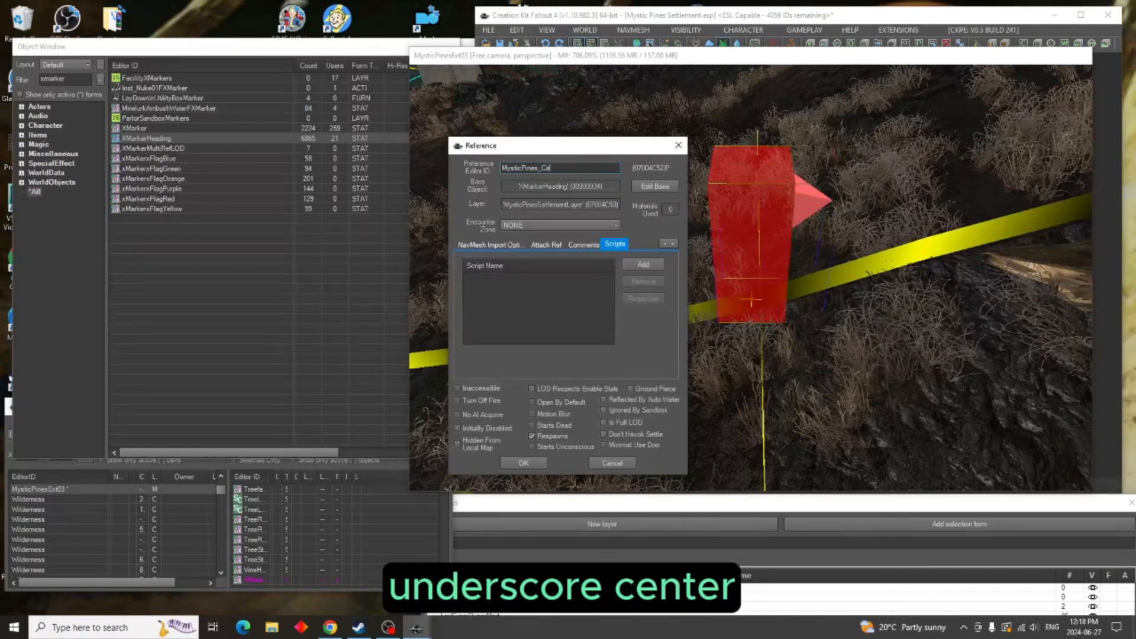
pyautogui.write('nter_Settlement')
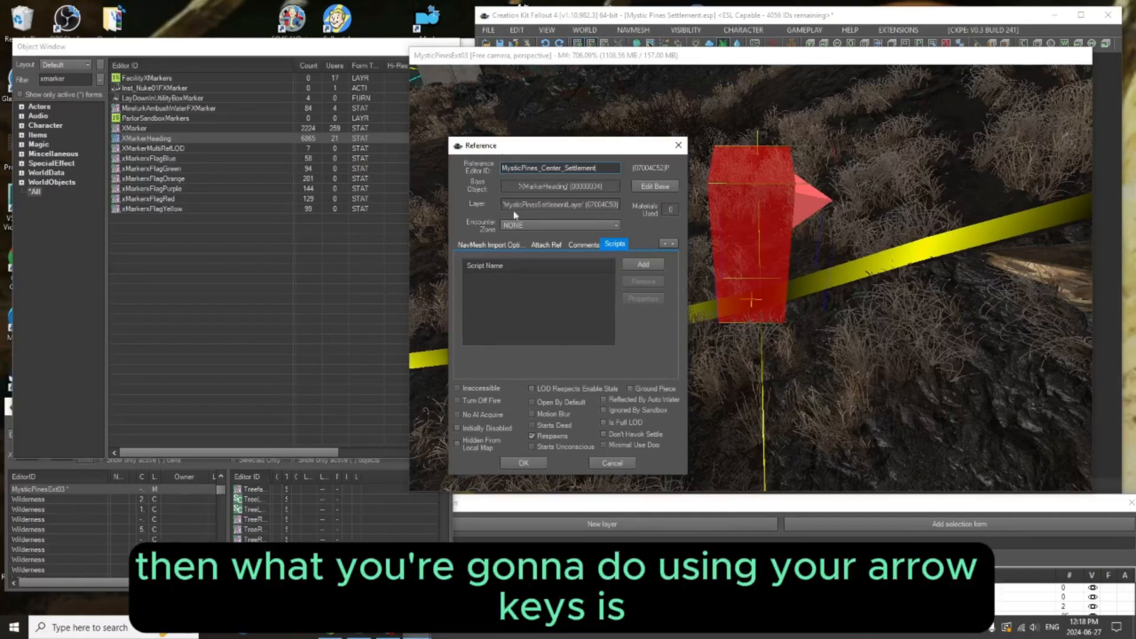
# Add LocationCenterMarker as the center marker's location reference type and apply the reference changes
pyautogui.click(665, 246)
pyautogui.click(662, 247)
pyautogui.click(662, 247)
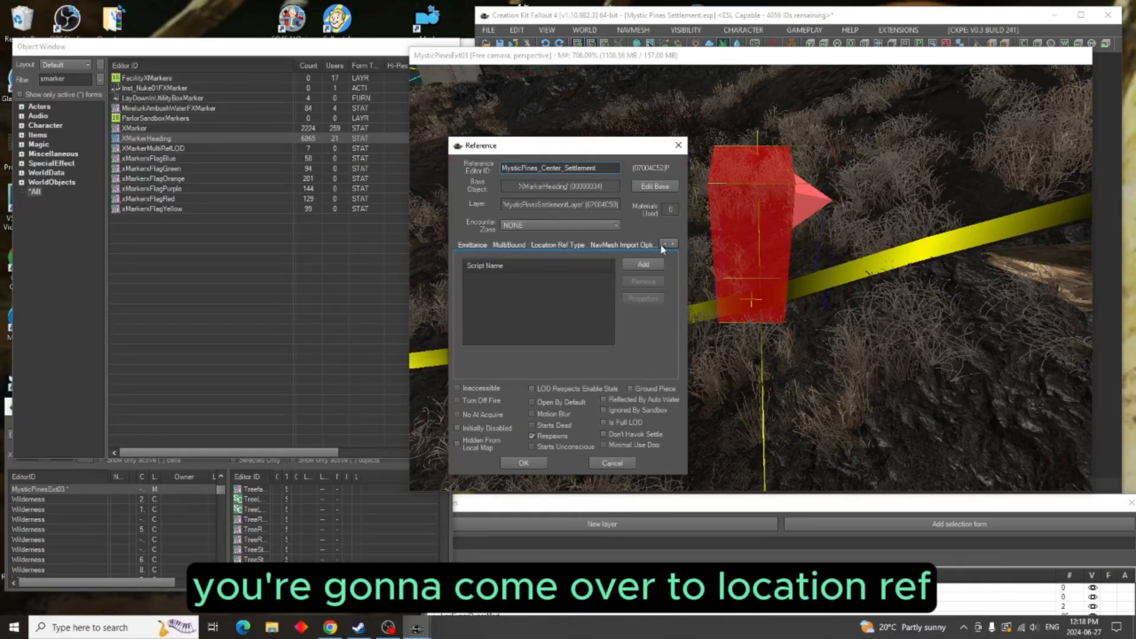
pyautogui.click(558, 245)
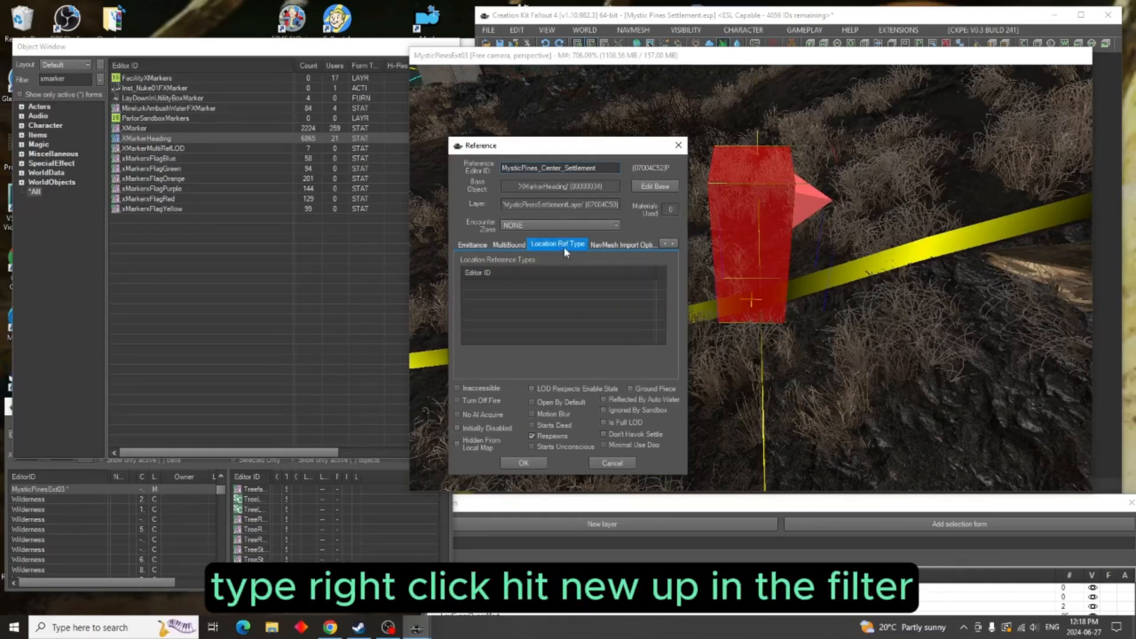
pyautogui.rightClick(577, 303)
pyautogui.click(591, 310)
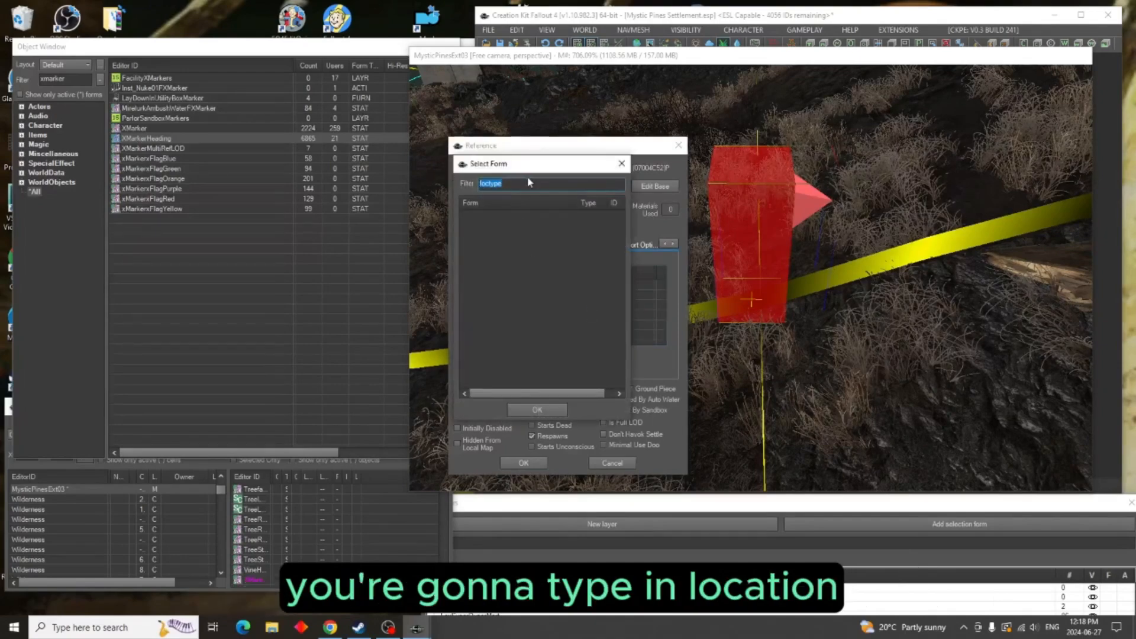
pyautogui.write('locat')
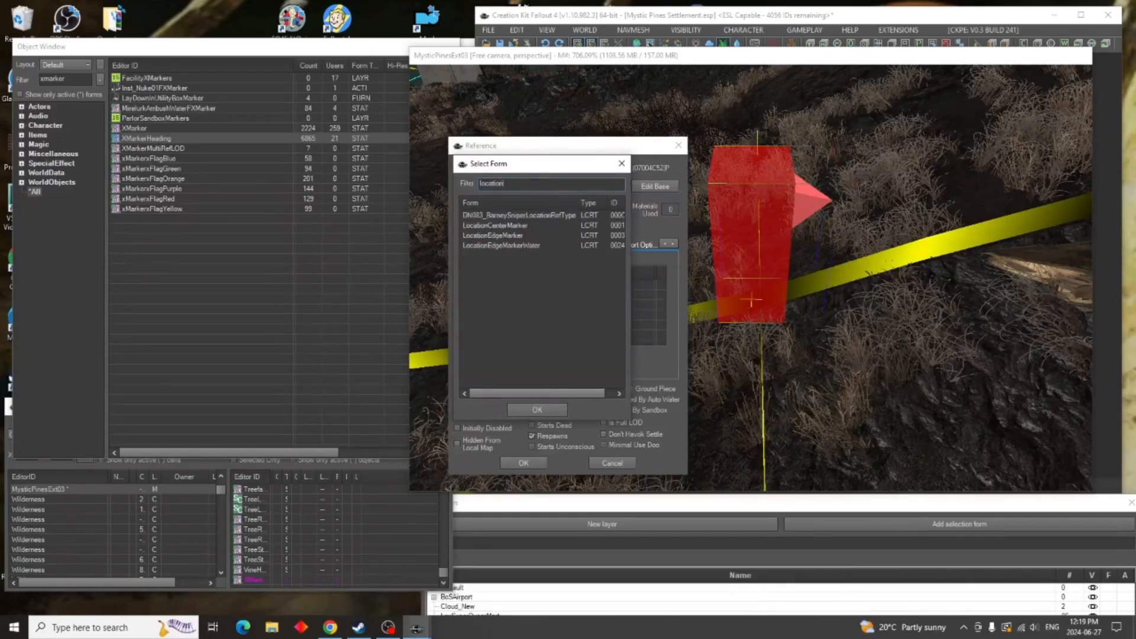
pyautogui.write('ion')
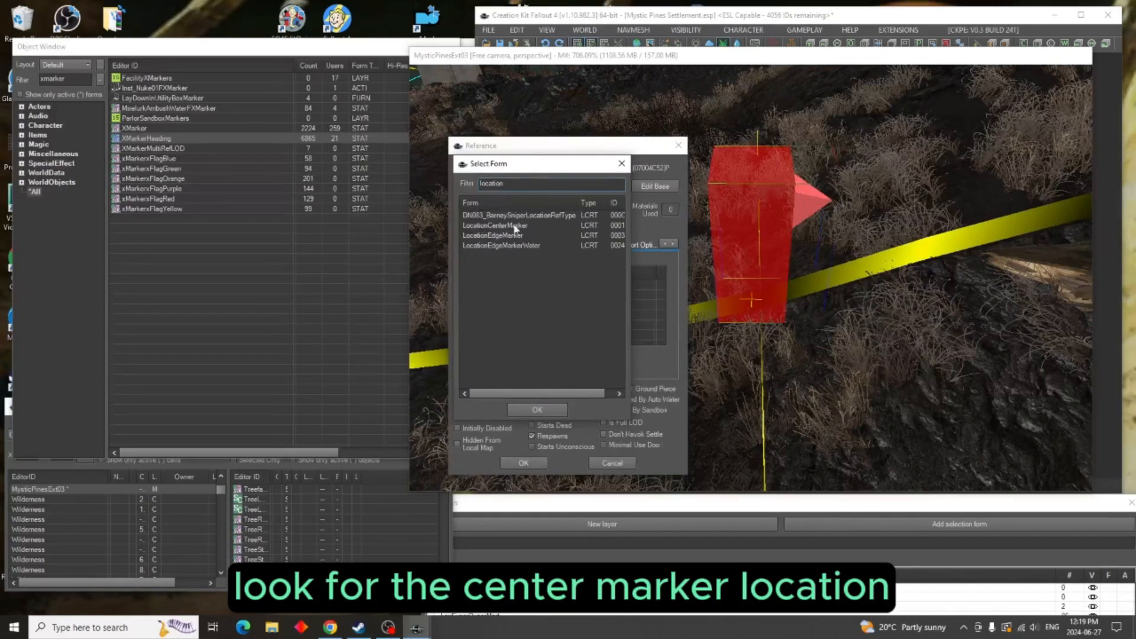
pyautogui.click(515, 226)
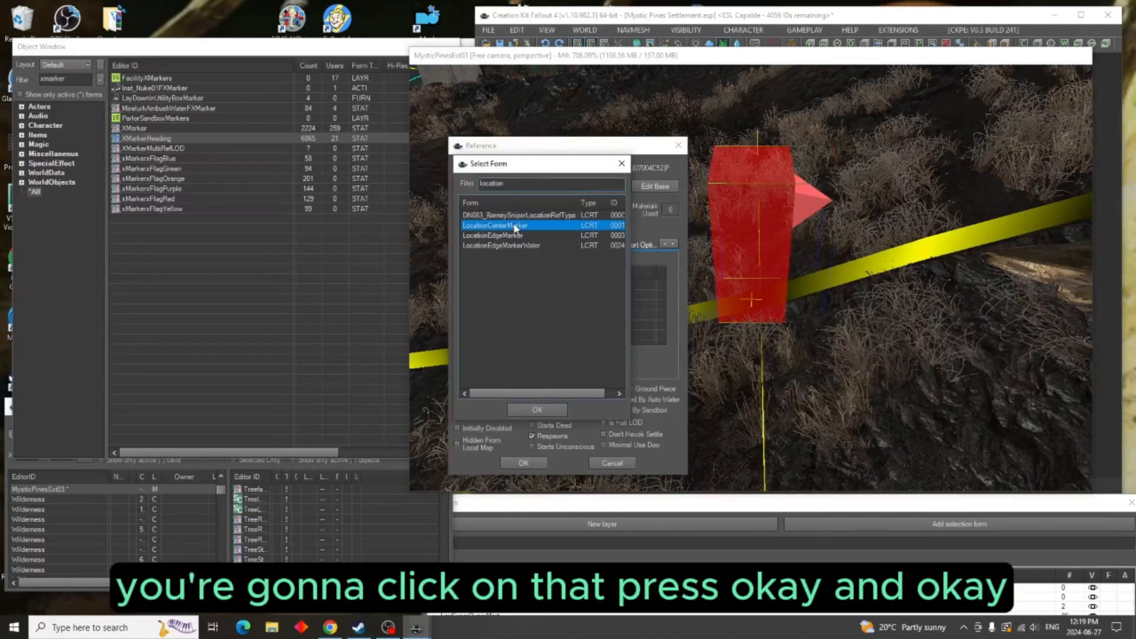
pyautogui.click(545, 410)
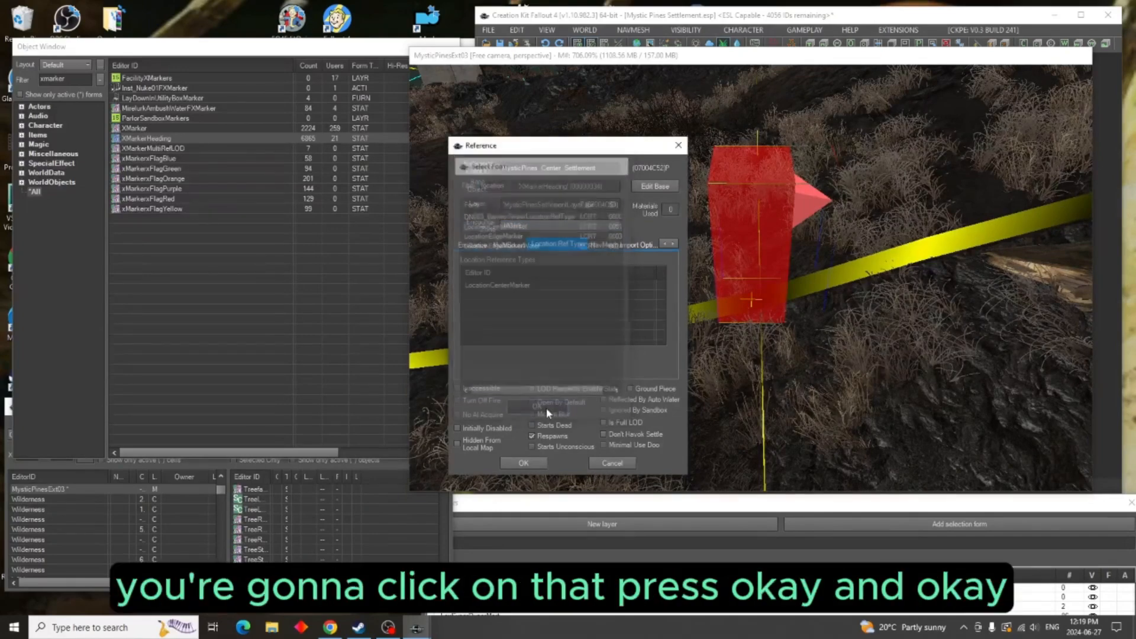
pyautogui.click(527, 463)
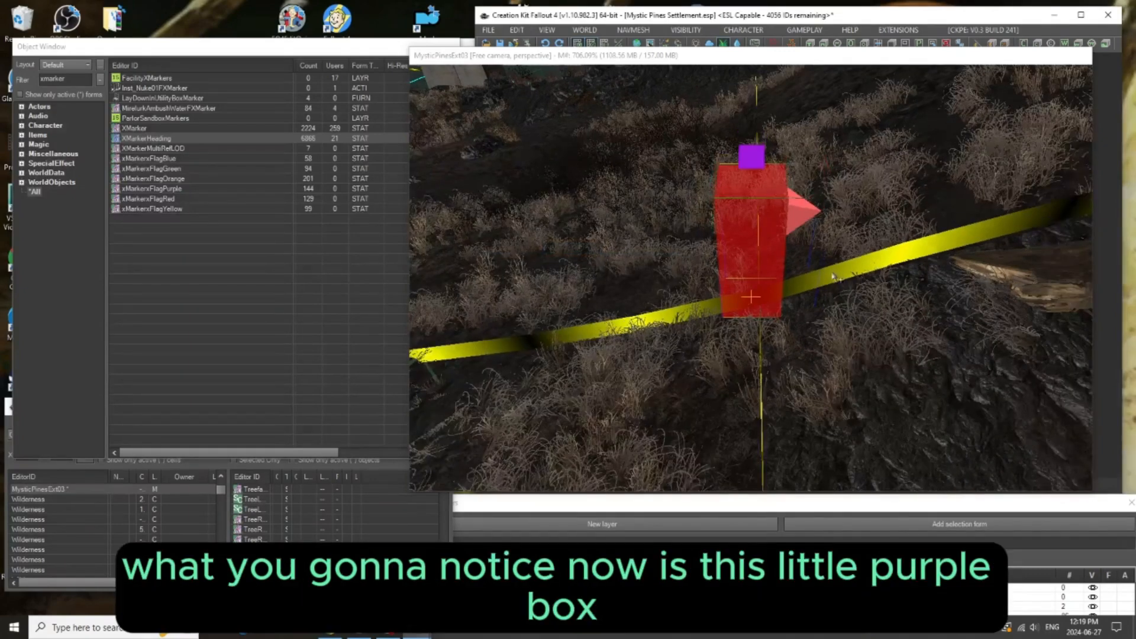
# Place a second XMarkerHeading in cell MysticPinesExt04, on the dark ground just inside the settlement's yellow border line
pyautogui.moveTo(835, 206)
pyautogui.mouseDown(button='middle')
pyautogui.moveTo(830, 196)
pyautogui.moveTo(829, 226)
pyautogui.mouseUp(button='middle')
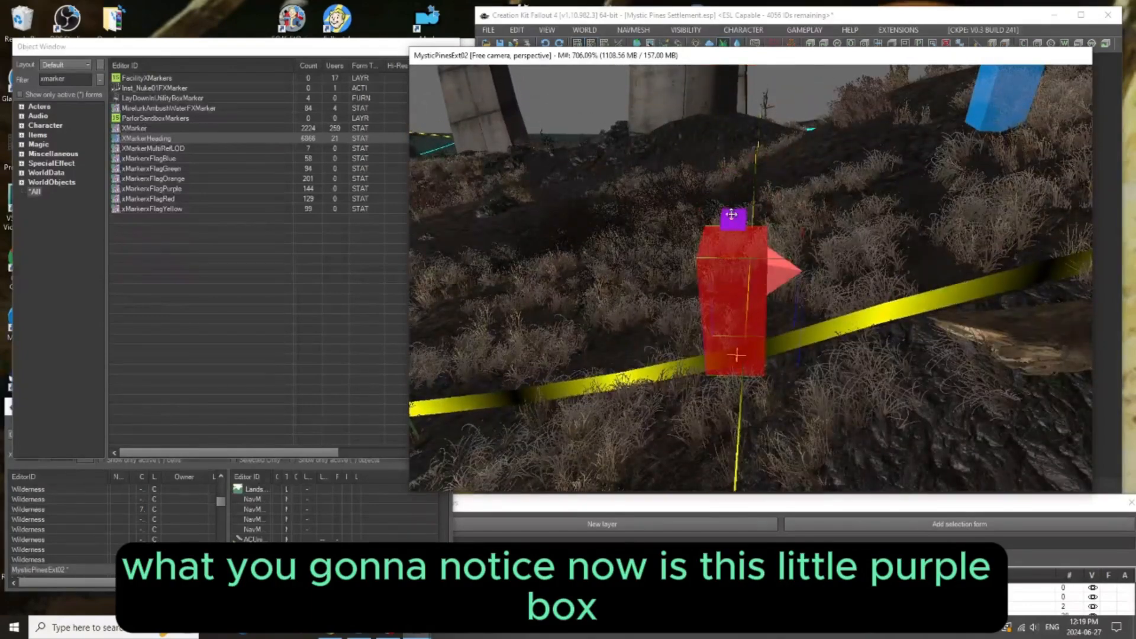
pyautogui.scroll(-2, 793, 231)
pyautogui.moveTo(812, 216)
pyautogui.mouseDown(button='middle')
pyautogui.moveTo(832, 274)
pyautogui.moveTo(811, 278)
pyautogui.moveTo(899, 300)
pyautogui.mouseUp(button='middle')
pyautogui.moveTo(774, 331); pyautogui.dragTo(861, 314, button='middle')
pyautogui.moveTo(540, 337); pyautogui.dragTo(801, 284, button='middle')
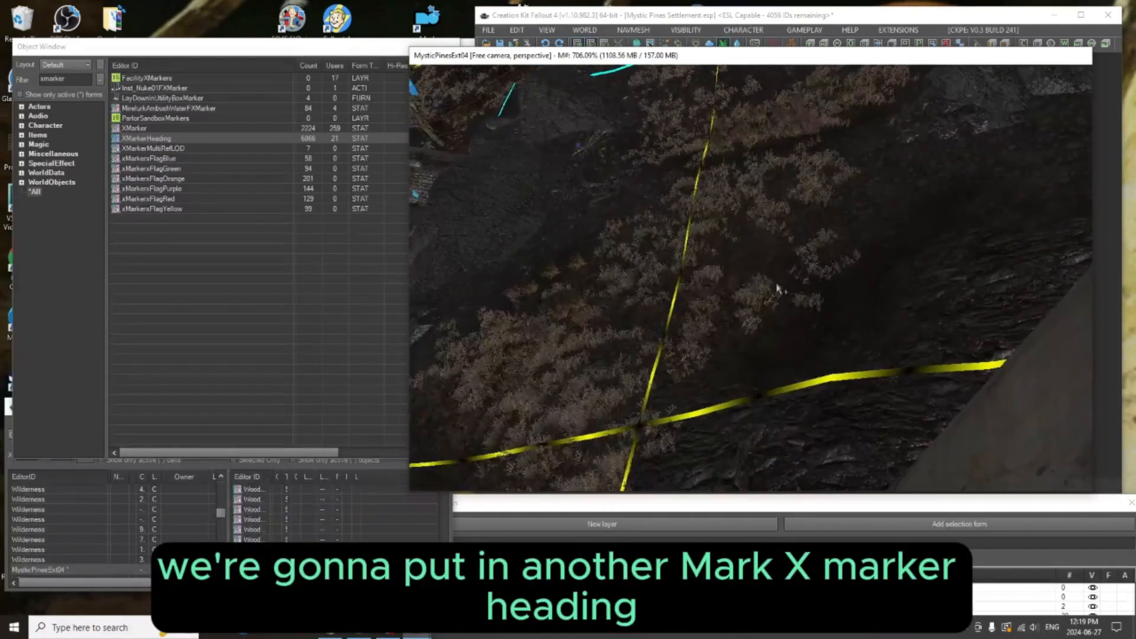
pyautogui.moveTo(190, 137); pyautogui.dragTo(826, 370)
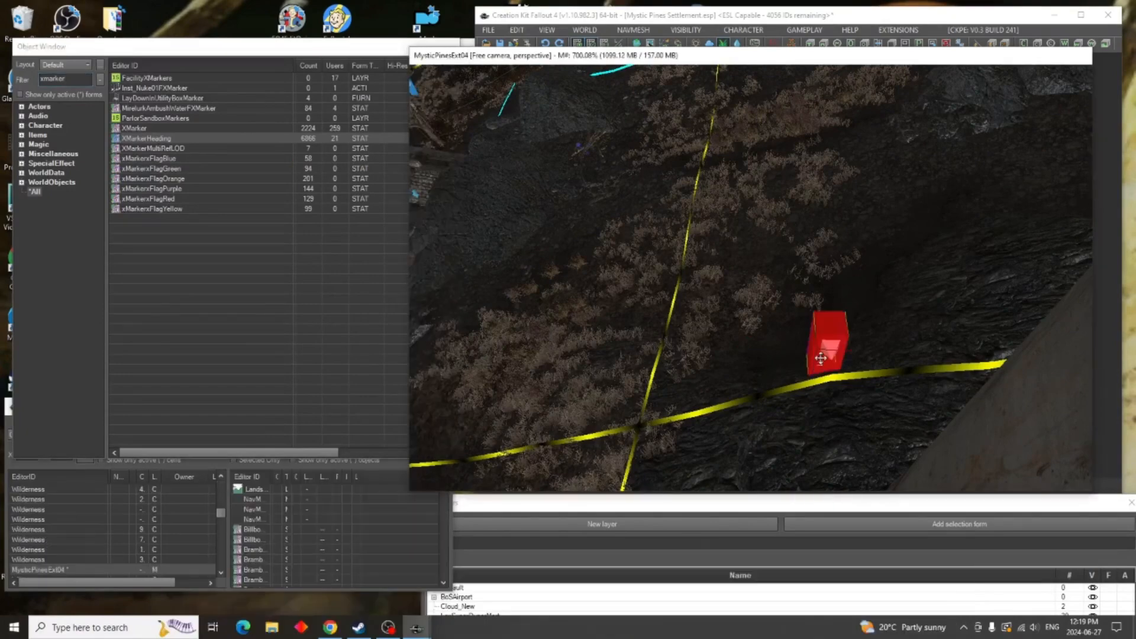
# Turn the second XMarkerHeading so its arrow points along the cell border and shift it toward the border crossing
pyautogui.click(842, 337)
pyautogui.moveTo(843, 336); pyautogui.dragTo(823, 336, button='right')
pyautogui.press('w')
pyautogui.moveTo(822, 337); pyautogui.dragTo(780, 348)
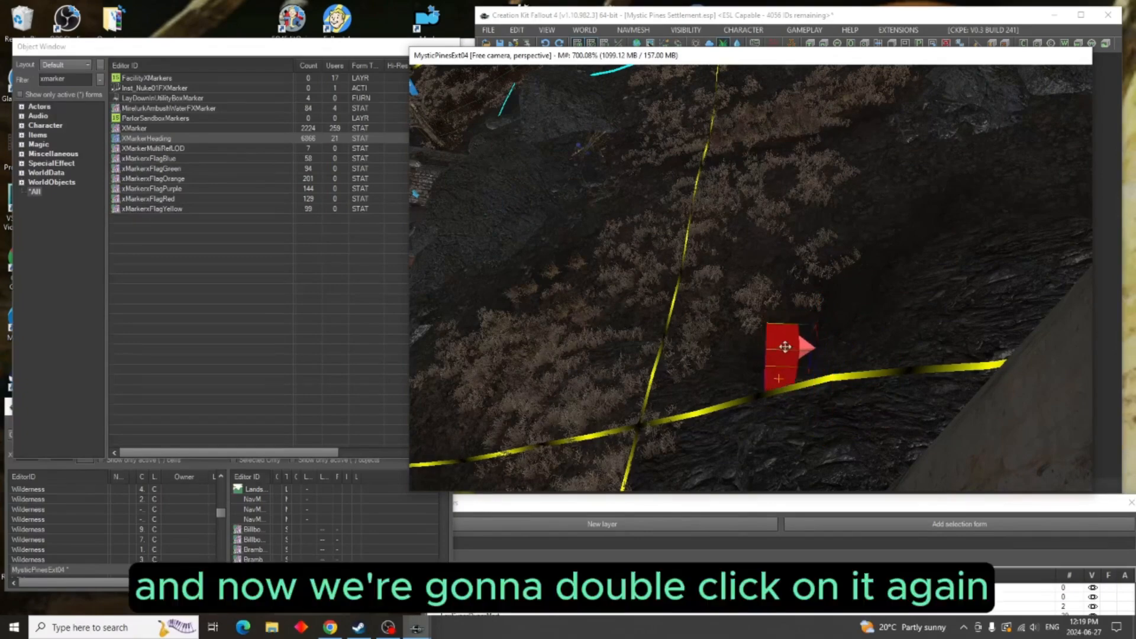
# Open the second XMarkerHeading's reference properties at its editor ID
pyautogui.scroll(1, 788, 353)
pyautogui.scroll(3, 790, 348)
pyautogui.moveTo(795, 346); pyautogui.dragTo(788, 335, button='middle')
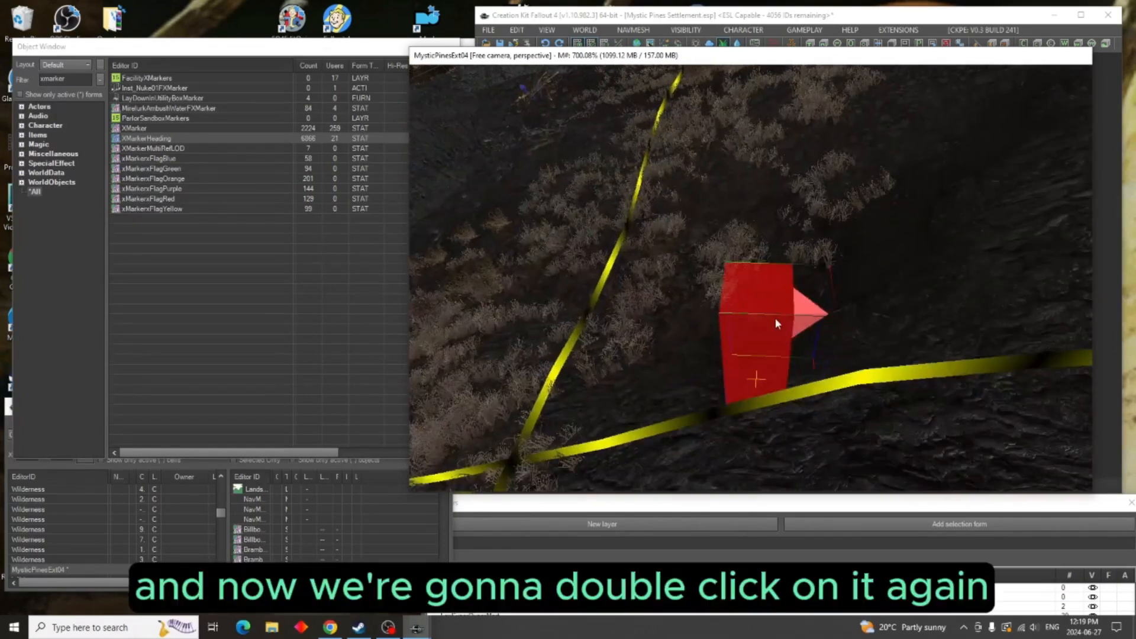
pyautogui.doubleClick(776, 318)
pyautogui.click(521, 168)
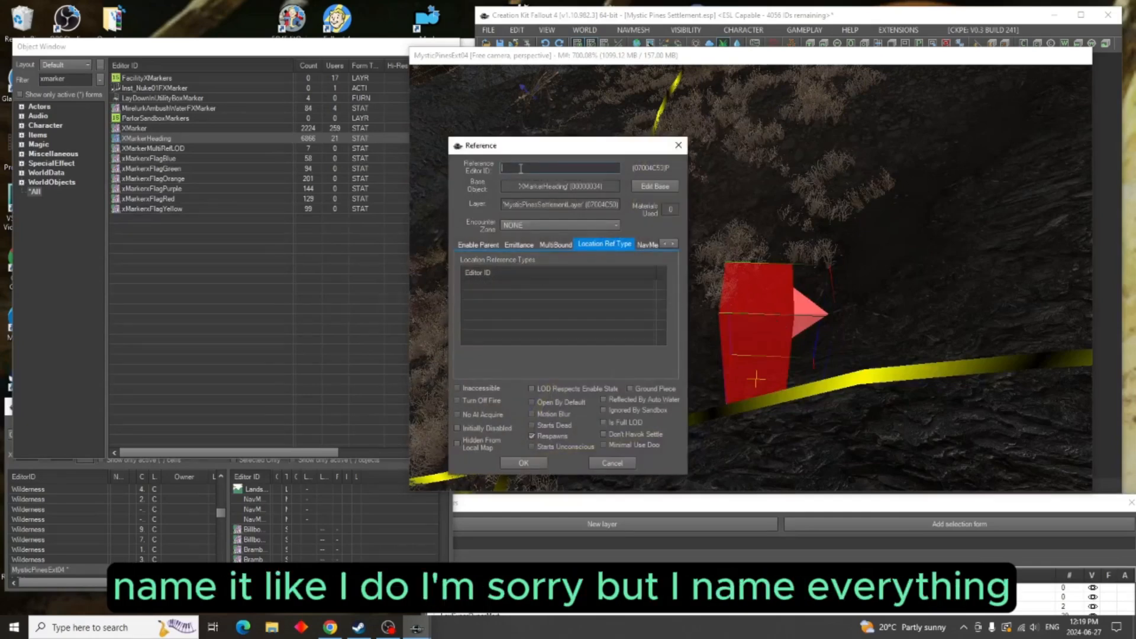
pyautogui.write('mYSTICpIN')
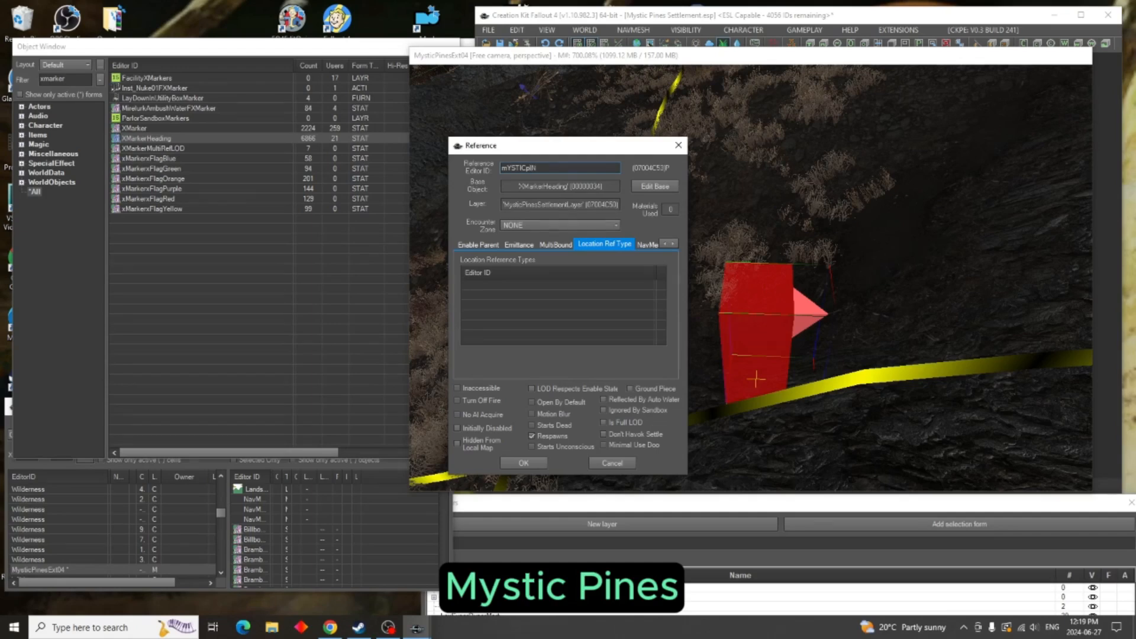
pyautogui.write('ES_')
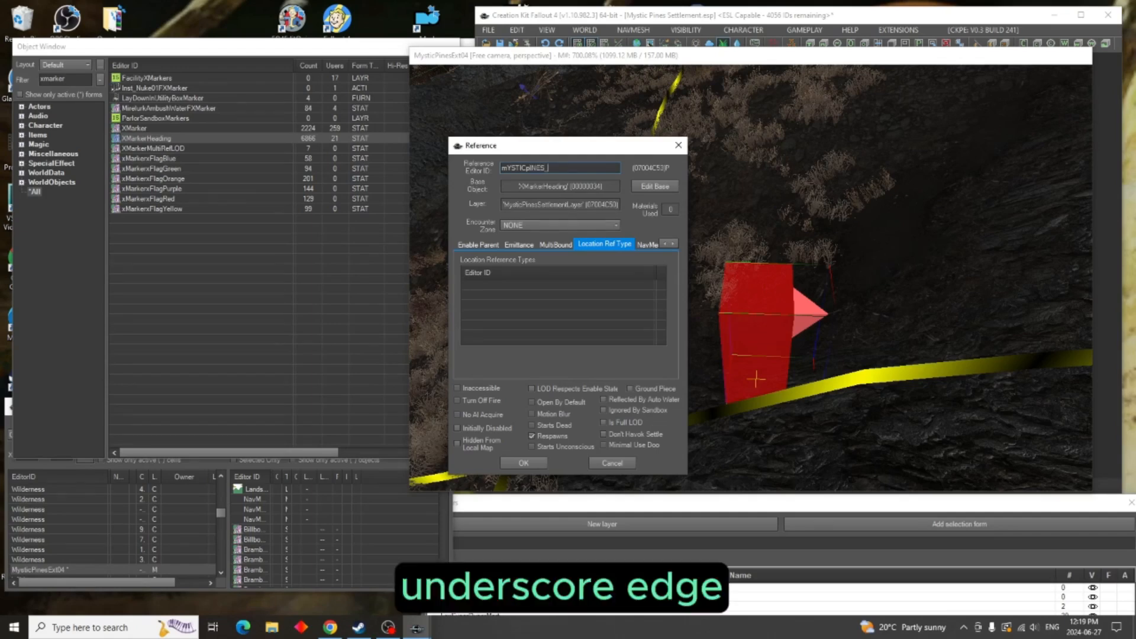
pyautogui.write('eDGE')
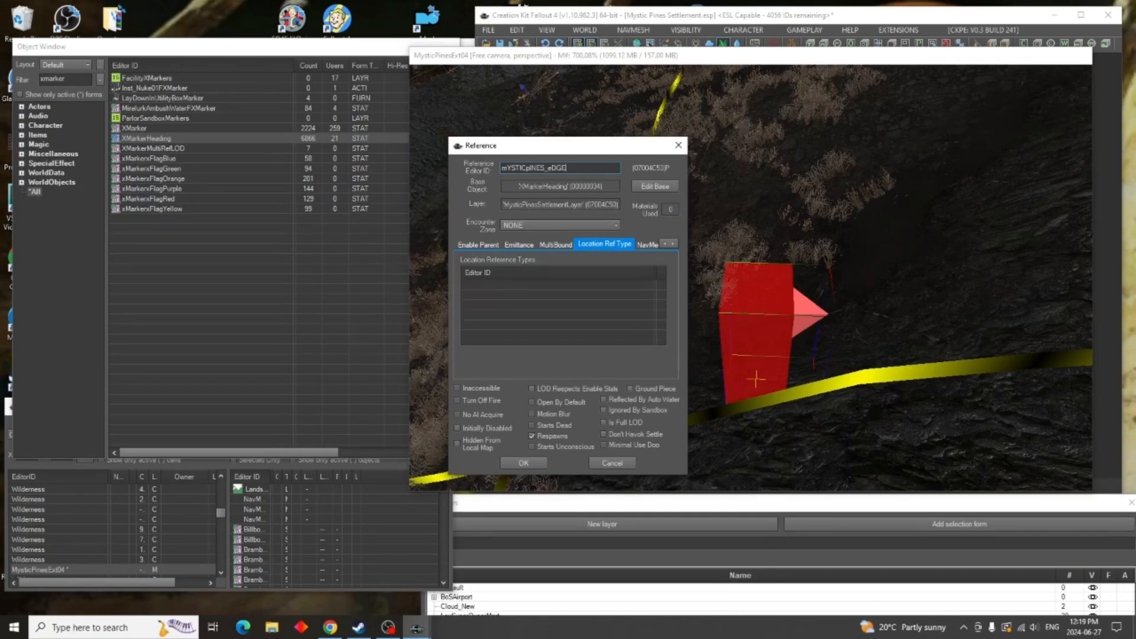
pyautogui.write('_sE')
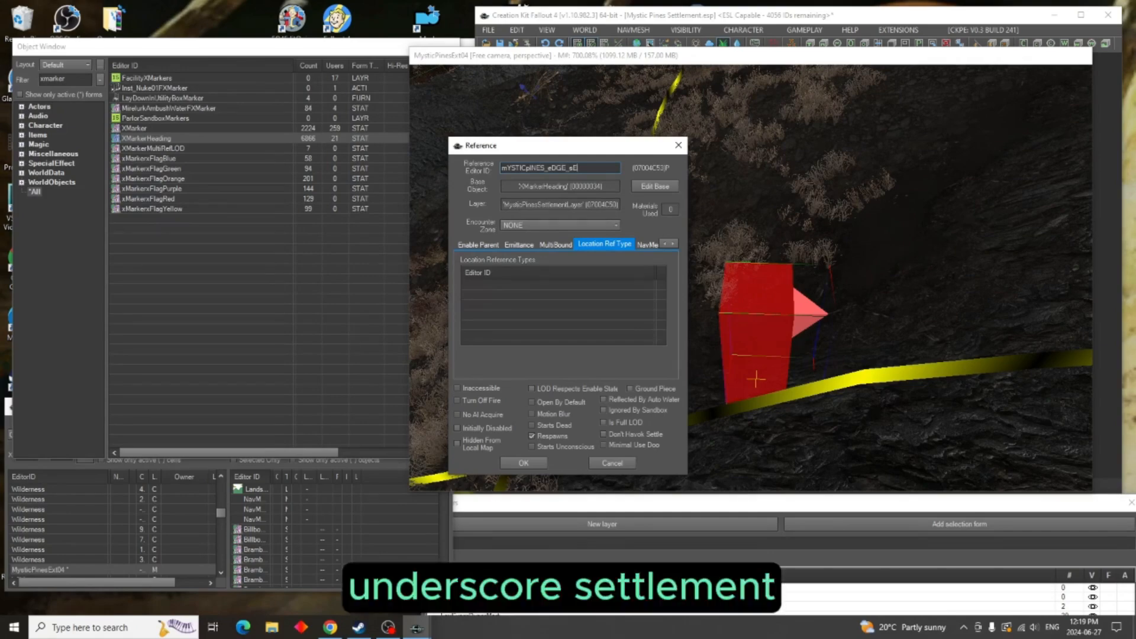
pyautogui.write('TTLEMENT')
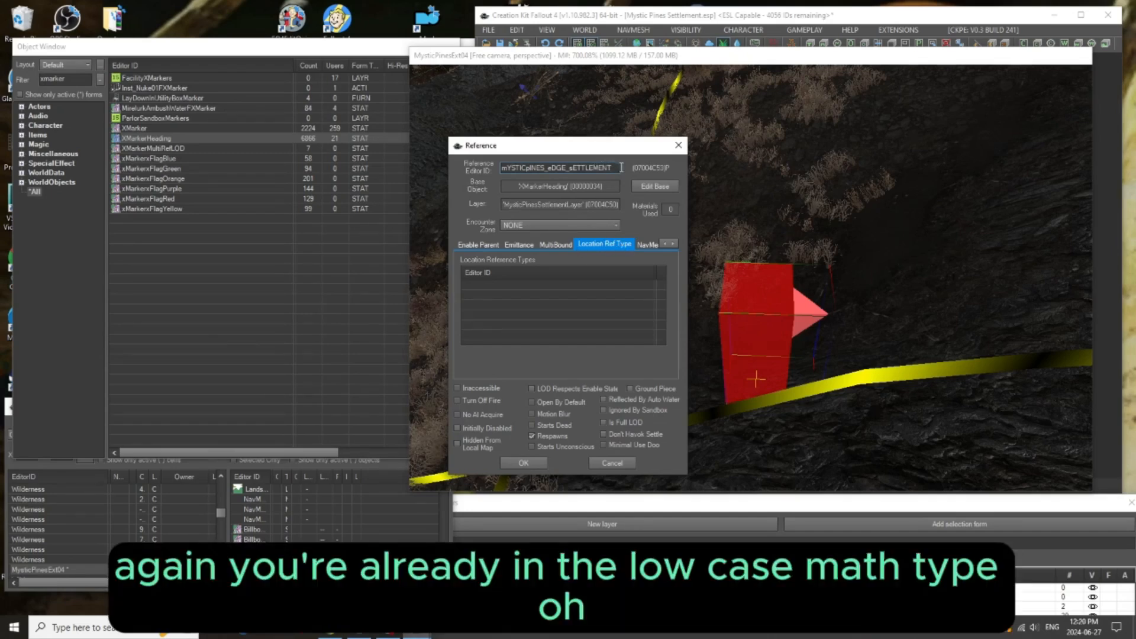
# Set the second XMarkerHeading's reference editor ID to MysticPines_Edge_Settlement with correct capitalization
pyautogui.moveTo(618, 167); pyautogui.dragTo(497, 175)
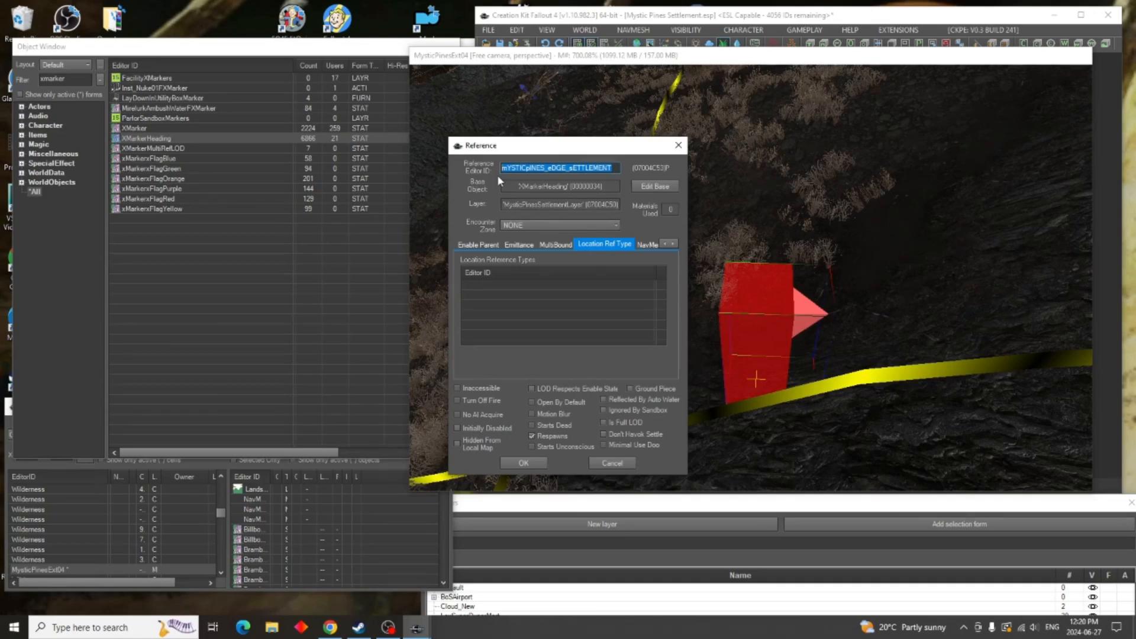
pyautogui.write('Mys')
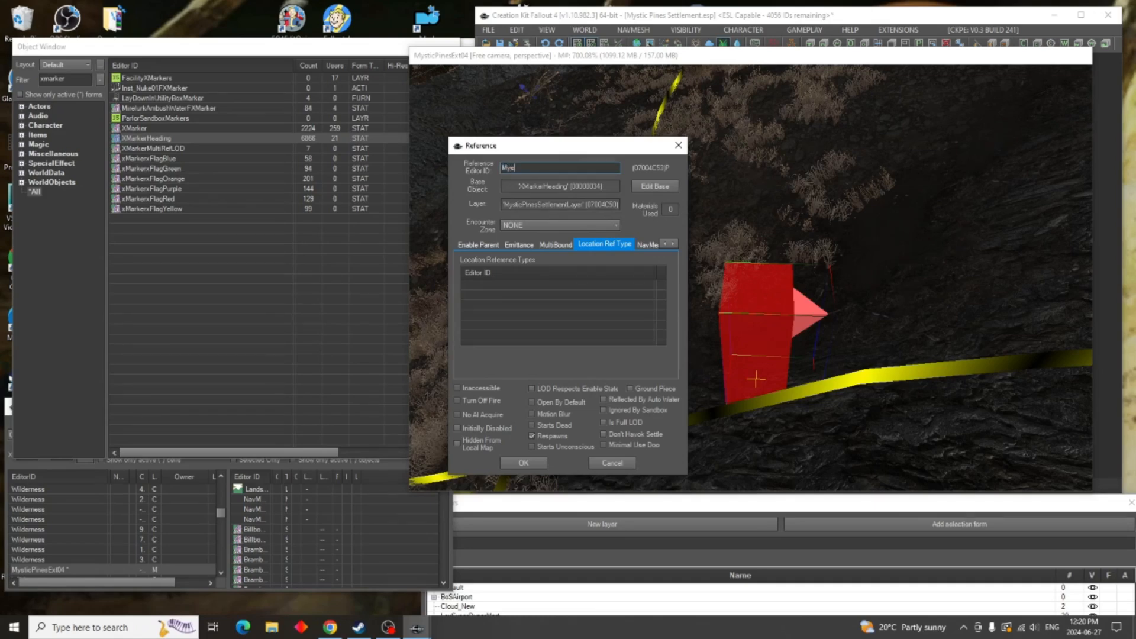
pyautogui.write('ticPine')
pyautogui.press('BackSpace')
pyautogui.press('BackSpace')
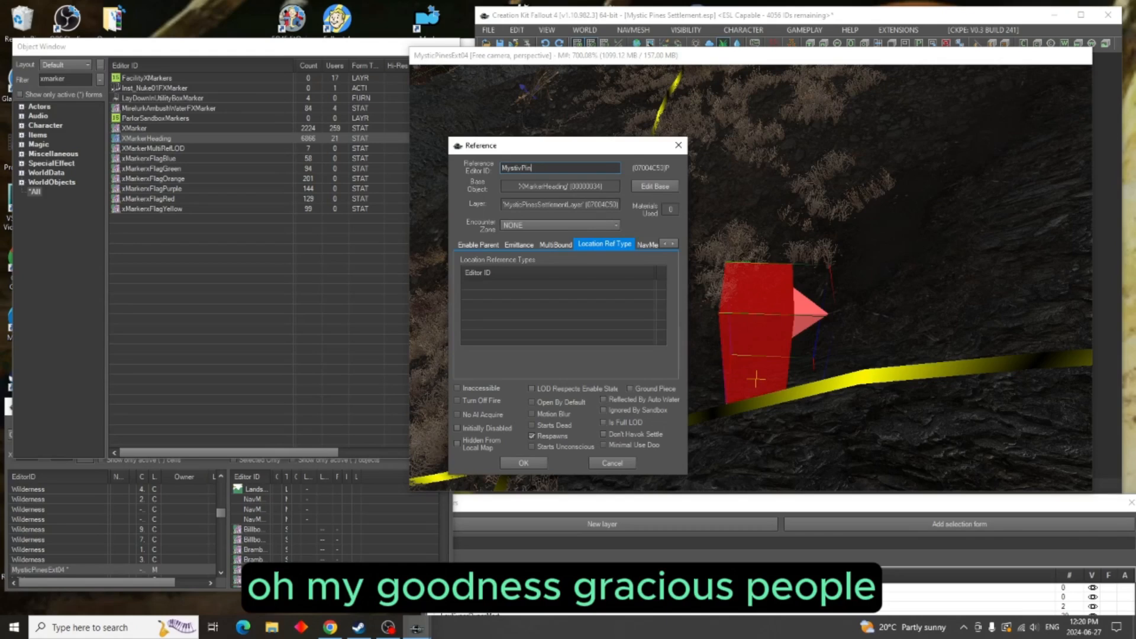
pyautogui.press('BackSpace')
pyautogui.press('BackSpace')
pyautogui.press('BackSpace')
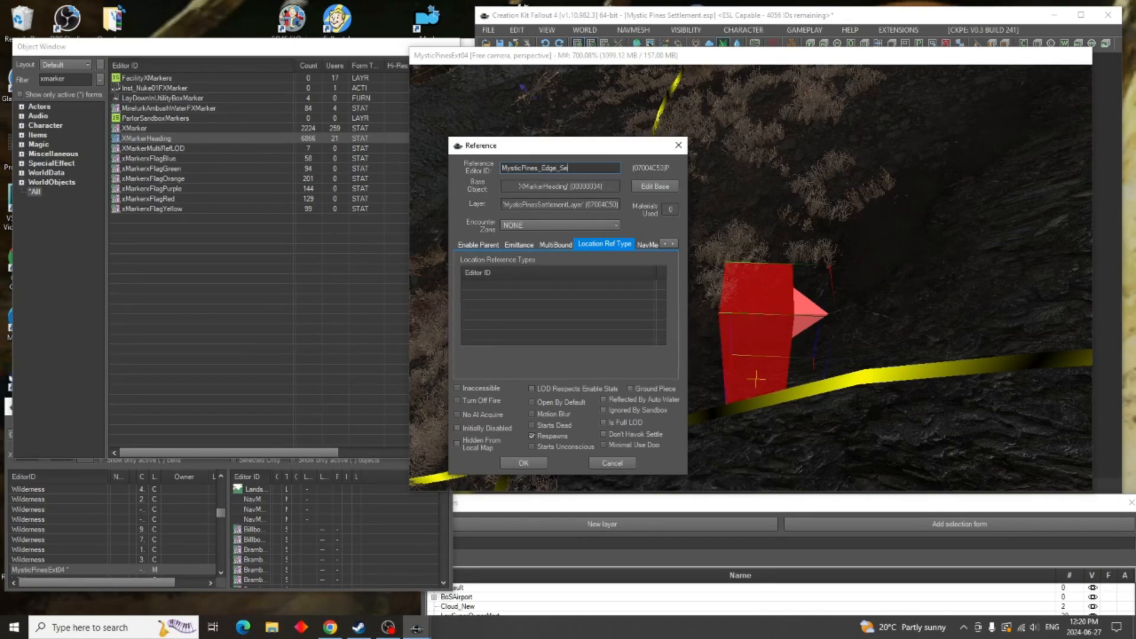
pyautogui.write('lement')
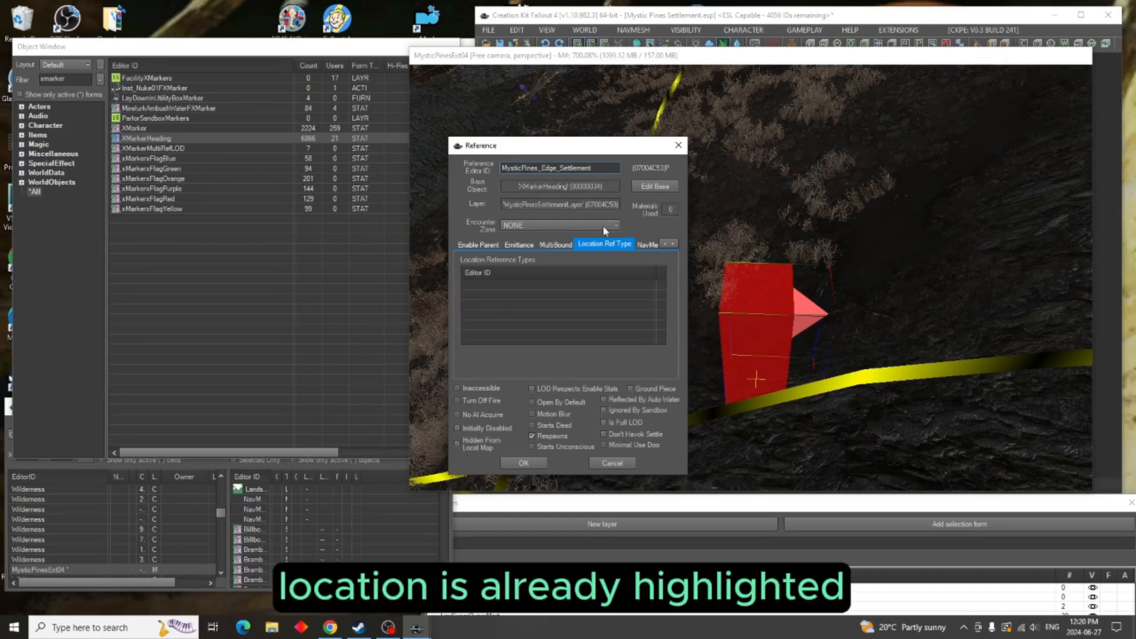
# Add LocationEdgeMarker as a location reference type to the MysticPines_Edge_Settlement marker and accept its reference properties
pyautogui.rightClick(559, 289)
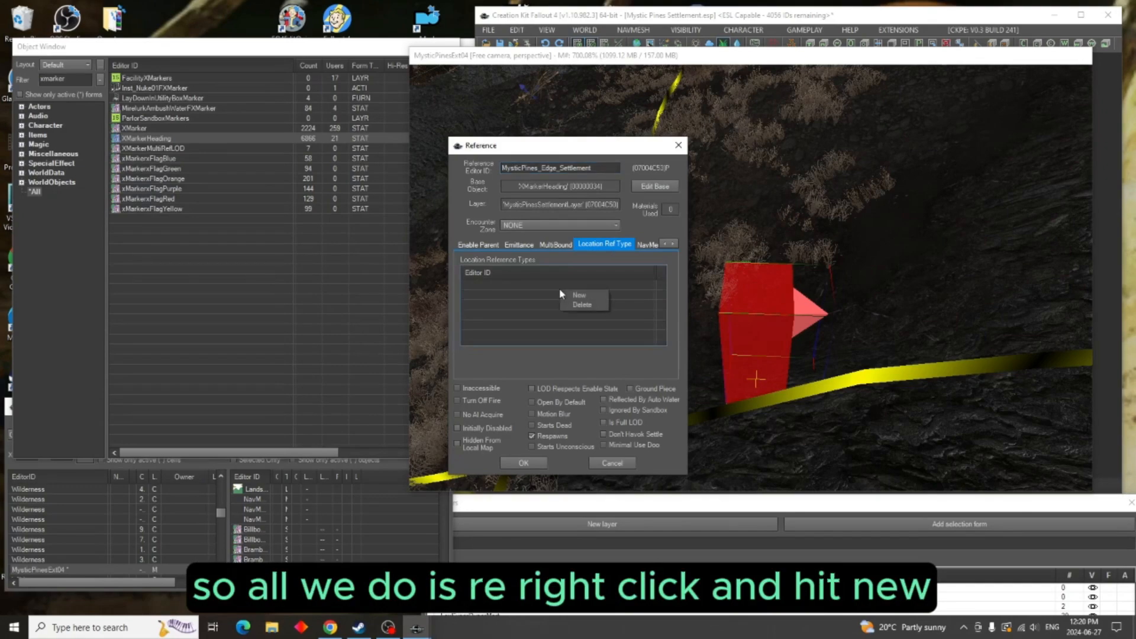
pyautogui.click(585, 296)
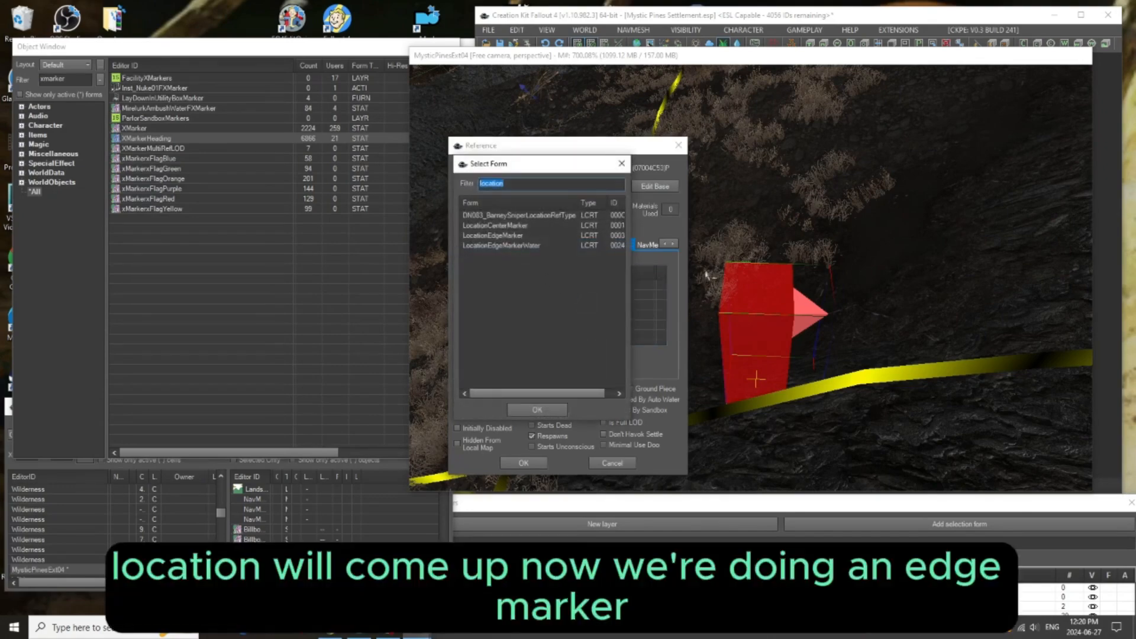
pyautogui.click(506, 236)
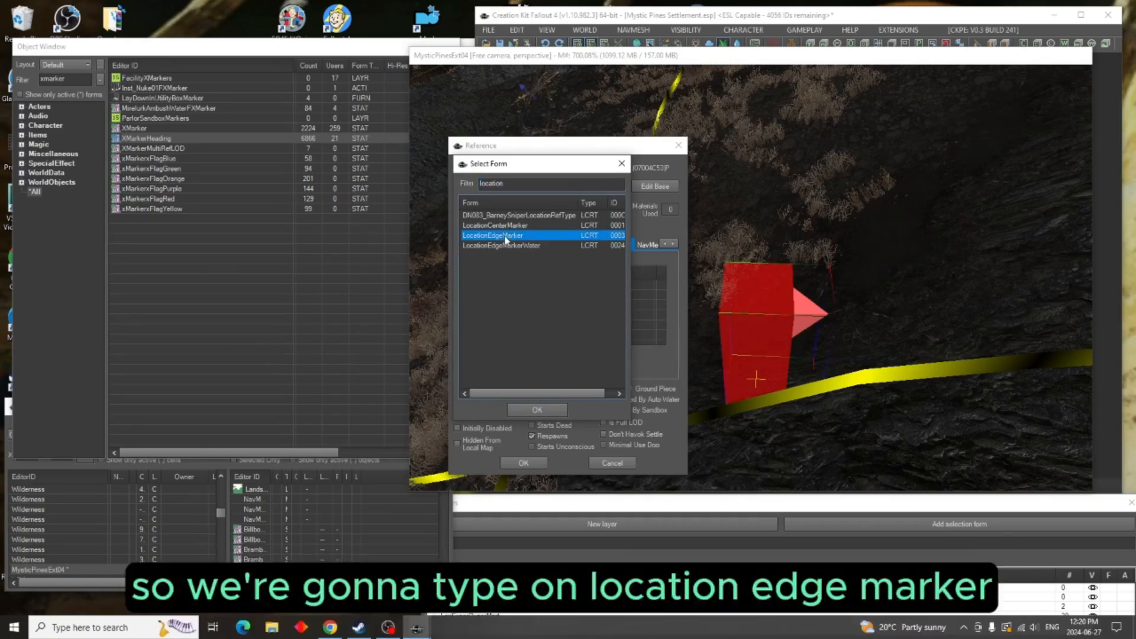
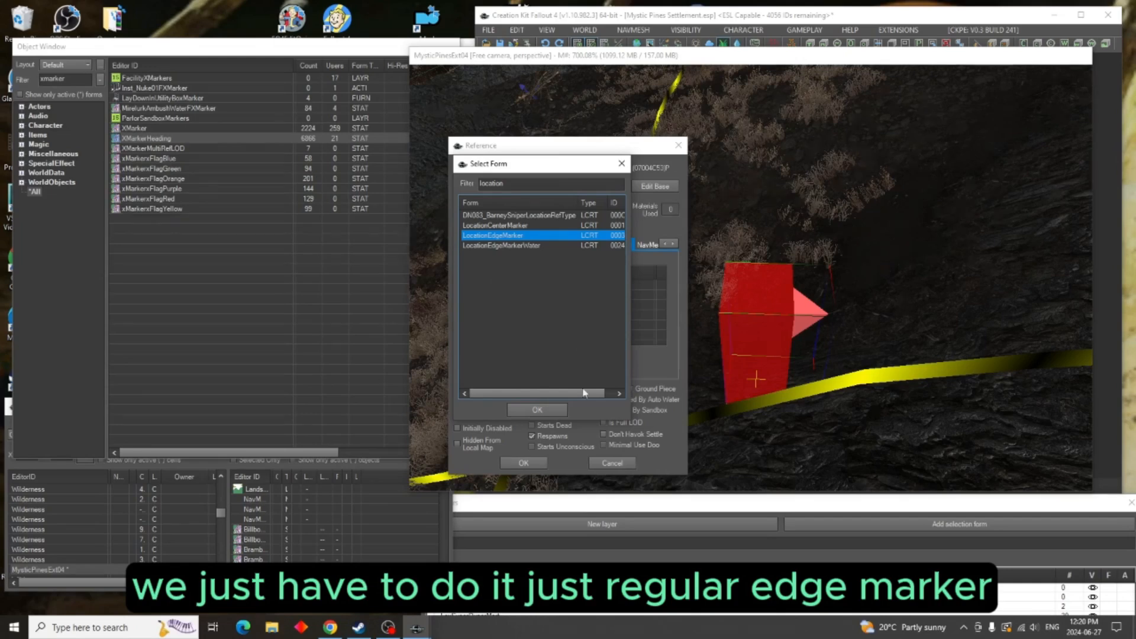
pyautogui.click(541, 410)
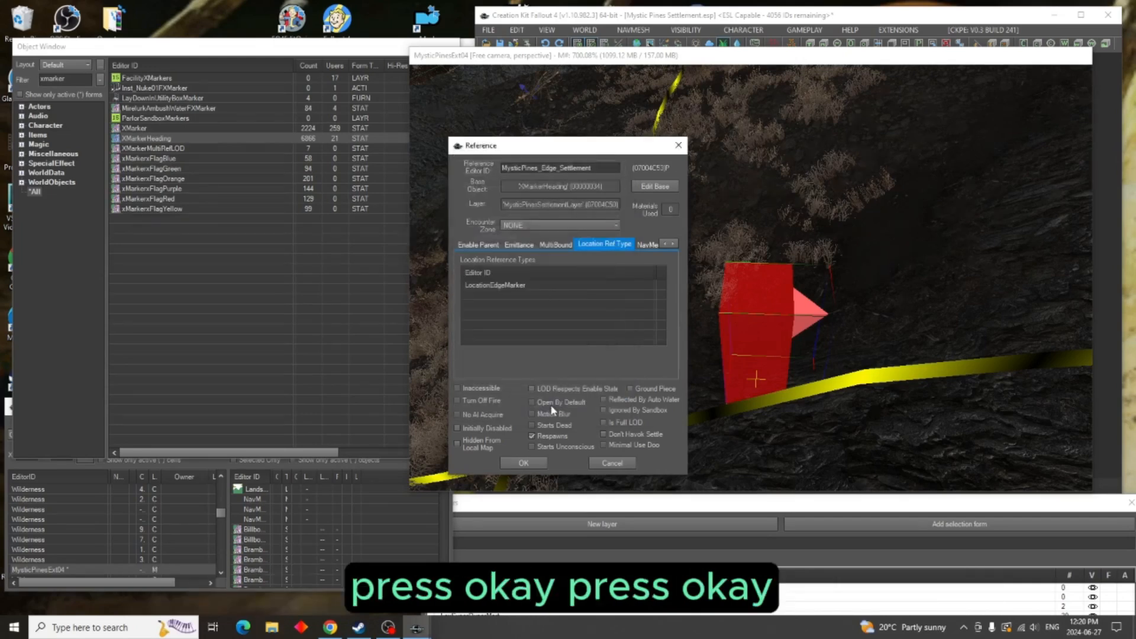
pyautogui.click(525, 463)
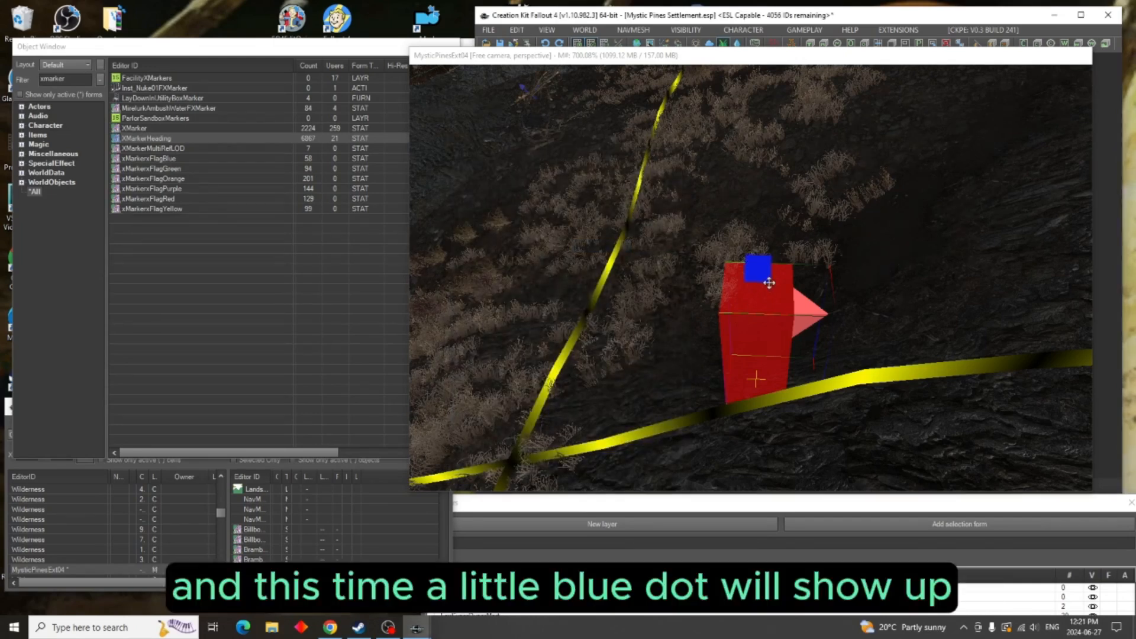
# Copy the edge marker and paste it at the next yellow border crossing, between the green road arrows
pyautogui.rightClick(746, 314)
pyautogui.click(777, 353)
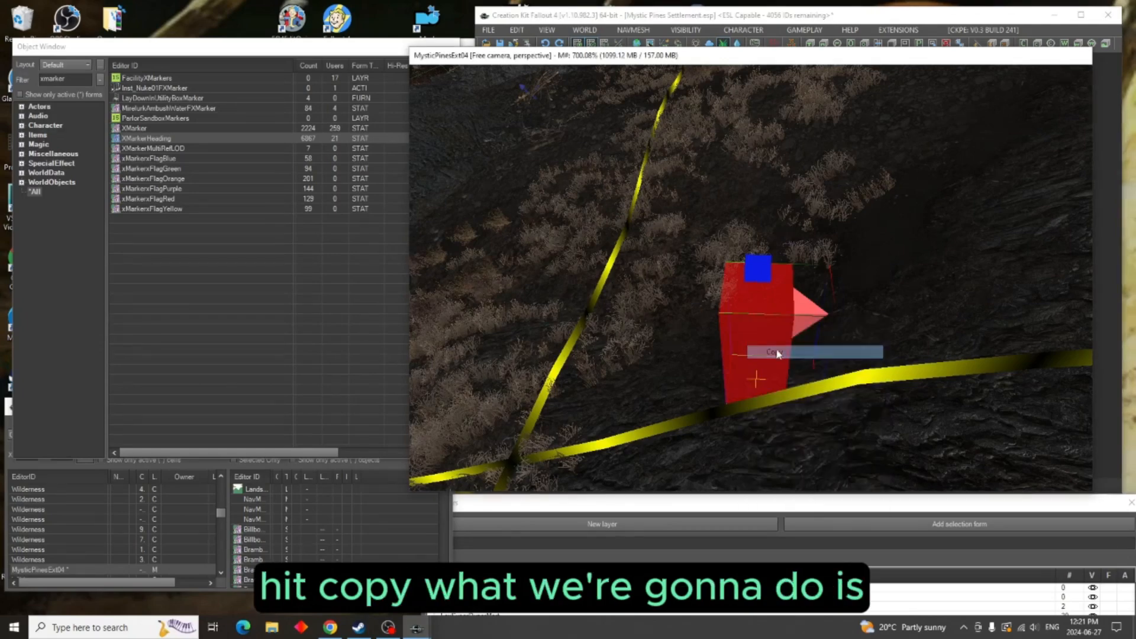
pyautogui.keyDown('shift'); pyautogui.moveTo(702, 347); pyautogui.dragTo(1014, 275, button='middle'); pyautogui.keyUp('shift')
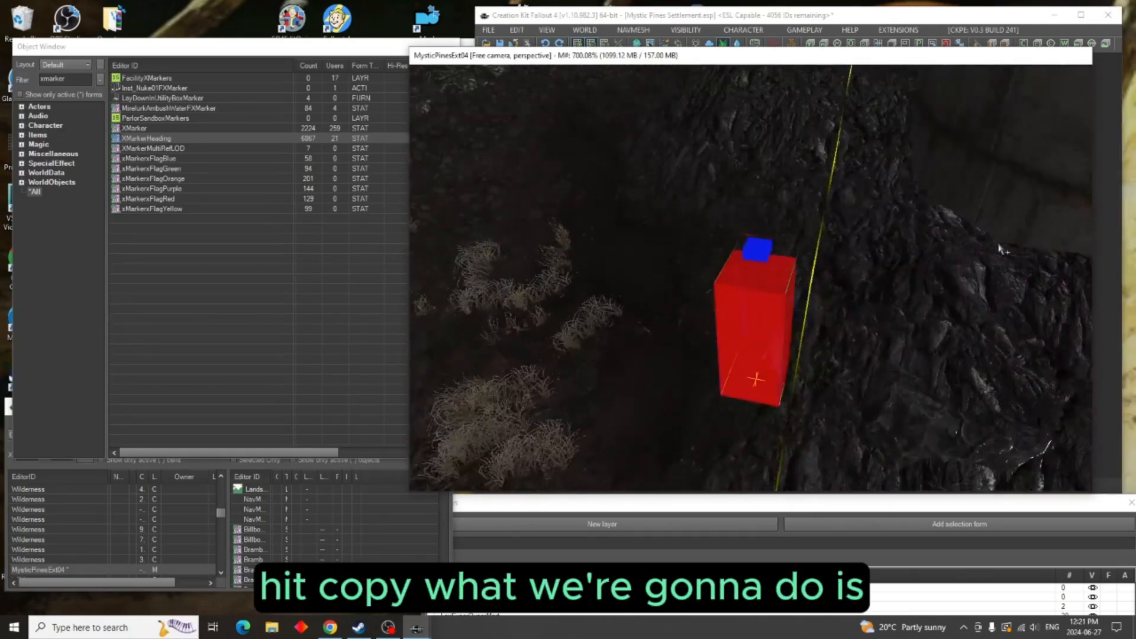
pyautogui.scroll(-6, 926, 278)
pyautogui.moveTo(926, 278)
pyautogui.keyDown('shift'); pyautogui.mouseDown(button='middle')
pyautogui.moveTo(885, 315)
pyautogui.moveTo(926, 256)
pyautogui.moveTo(836, 316)
pyautogui.moveTo(850, 302)
pyautogui.moveTo(773, 331)
pyautogui.moveTo(878, 290)
pyautogui.moveTo(853, 266)
pyautogui.moveTo(801, 311)
pyautogui.moveTo(705, 283)
pyautogui.mouseUp(button='middle'); pyautogui.keyUp('shift')
pyautogui.scroll(-4, 850, 302)
pyautogui.scroll(3, 852, 266)
pyautogui.scroll(5, 800, 310)
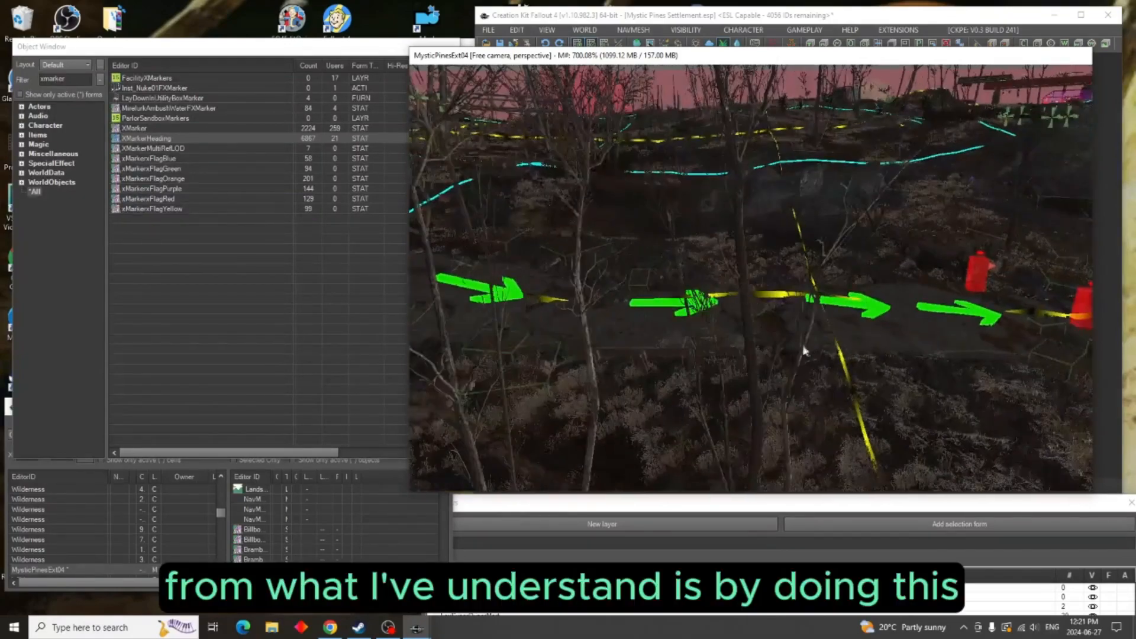
pyautogui.scroll(6, 804, 345)
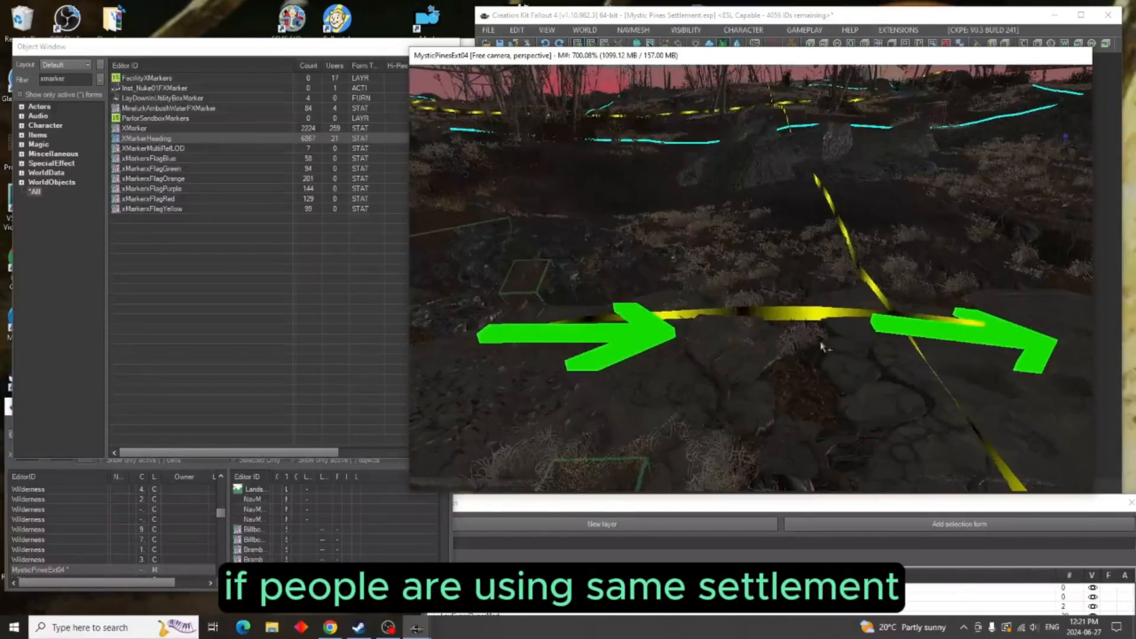
pyautogui.rightClick(853, 348)
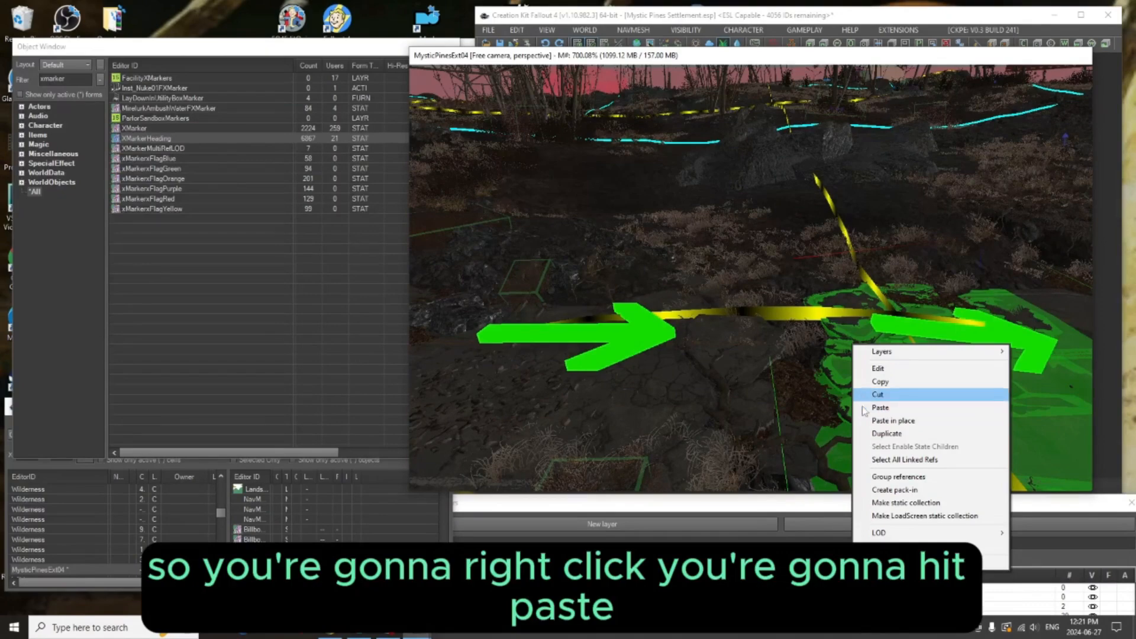
pyautogui.click(881, 407)
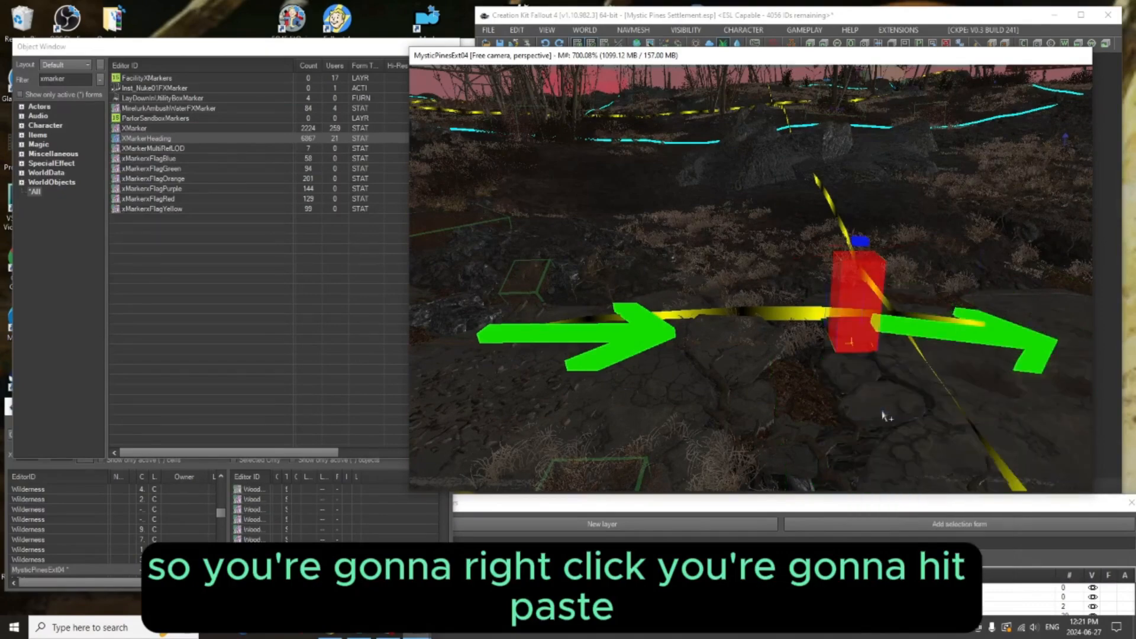
# Rotate the pasted edge marker about its vertical axis so its arrow points back along the yellow border line
pyautogui.press('w')
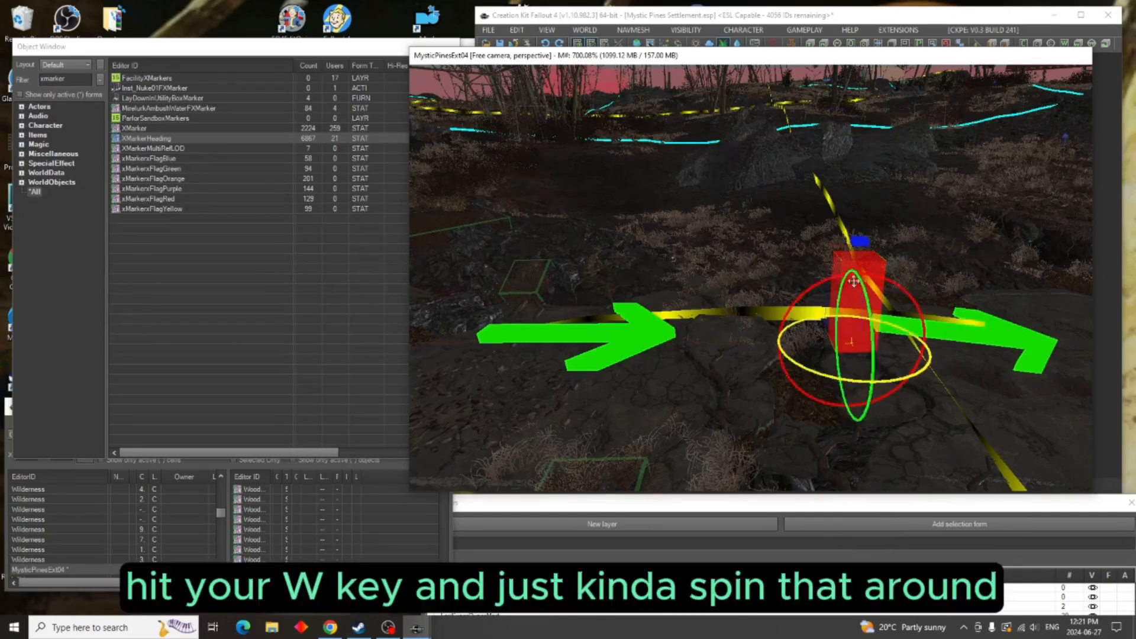
pyautogui.moveTo(858, 260)
pyautogui.mouseDown()
pyautogui.moveTo(811, 262)
pyautogui.moveTo(857, 247)
pyautogui.mouseUp()
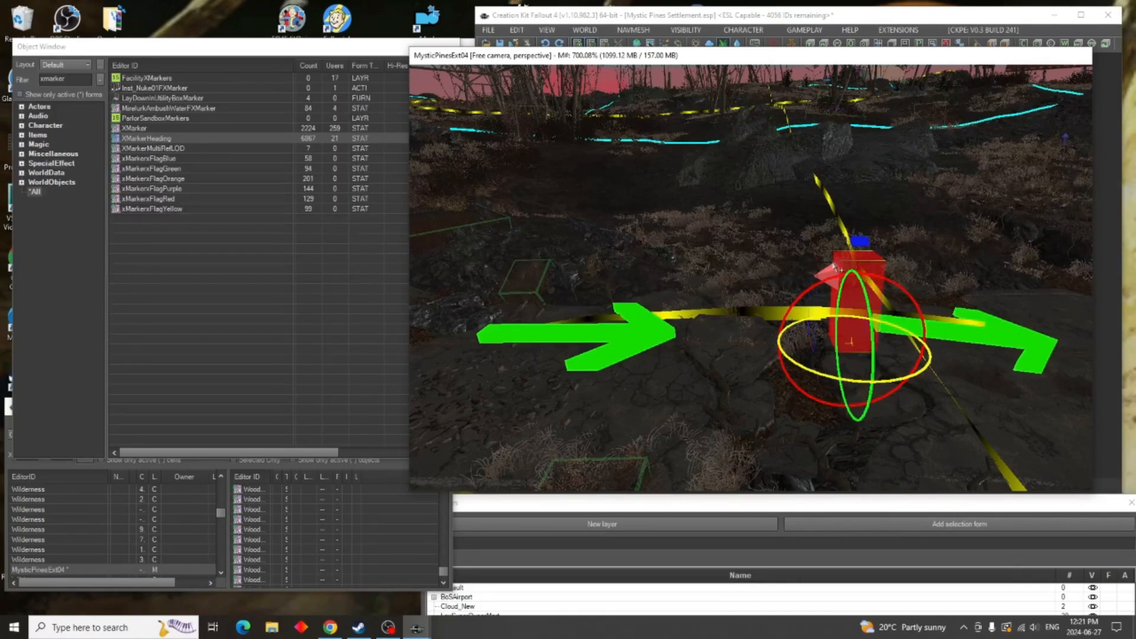
pyautogui.press('w')
# Paste another edge marker copy in the brush just inside the border crossing beyond the road and pylon, and turn it around
pyautogui.moveTo(651, 180)
pyautogui.keyDown('shift'); pyautogui.mouseDown(button='middle')
pyautogui.moveTo(484, 243)
pyautogui.moveTo(736, 175)
pyautogui.moveTo(726, 373)
pyautogui.moveTo(625, 345)
pyautogui.mouseUp(button='middle'); pyautogui.keyUp('shift')
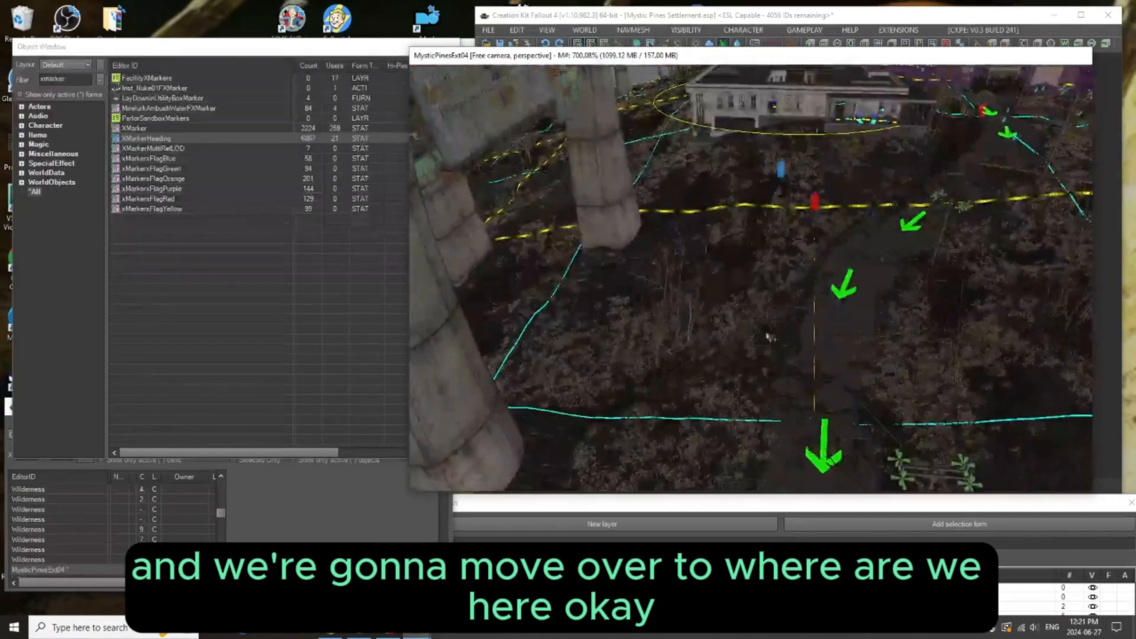
pyautogui.scroll(1, 892, 244)
pyautogui.moveTo(892, 244); pyautogui.dragTo(593, 363, button='middle')
pyautogui.scroll(4, 824, 292)
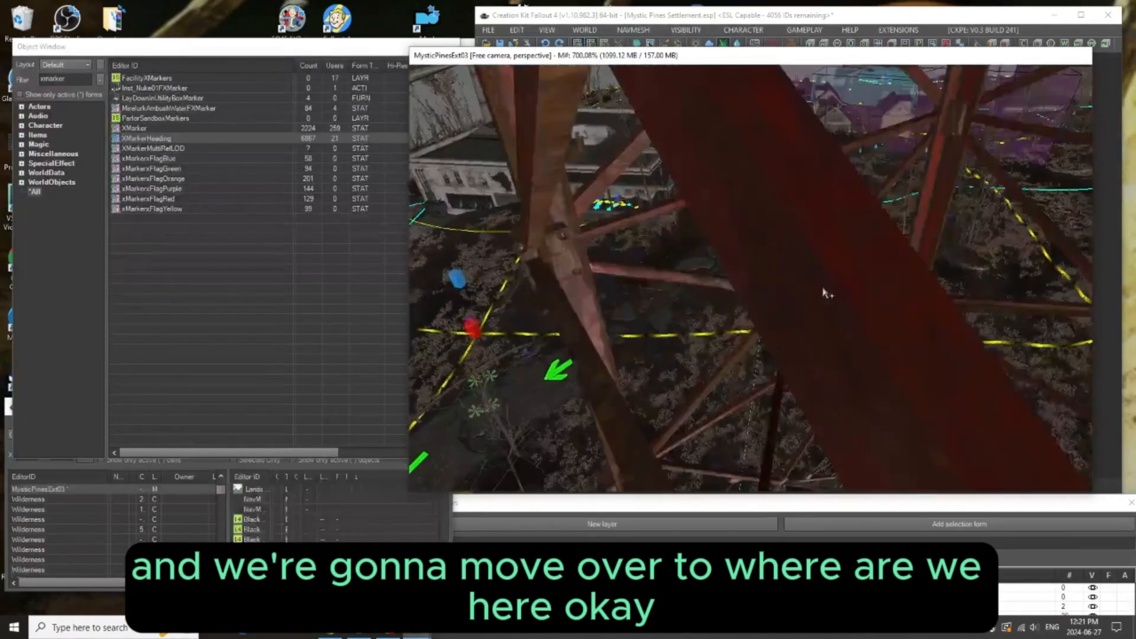
pyautogui.scroll(2, 826, 294)
pyautogui.moveTo(826, 294); pyautogui.dragTo(746, 315, button='middle')
pyautogui.scroll(3, 916, 314)
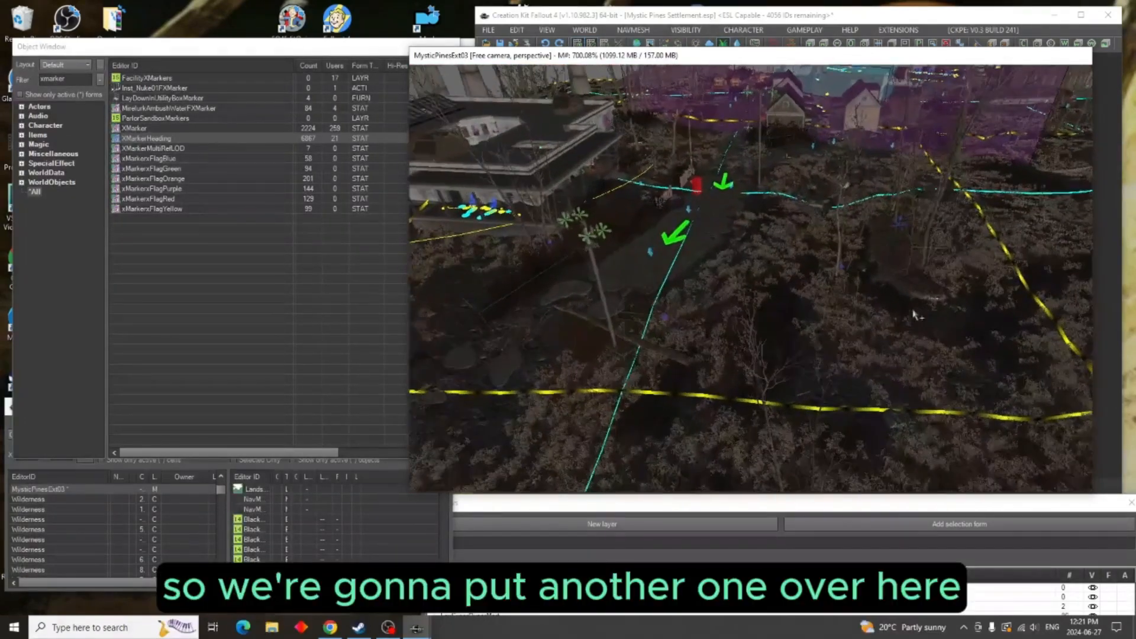
pyautogui.moveTo(916, 315); pyautogui.dragTo(873, 306, button='middle')
pyautogui.scroll(5, 871, 306)
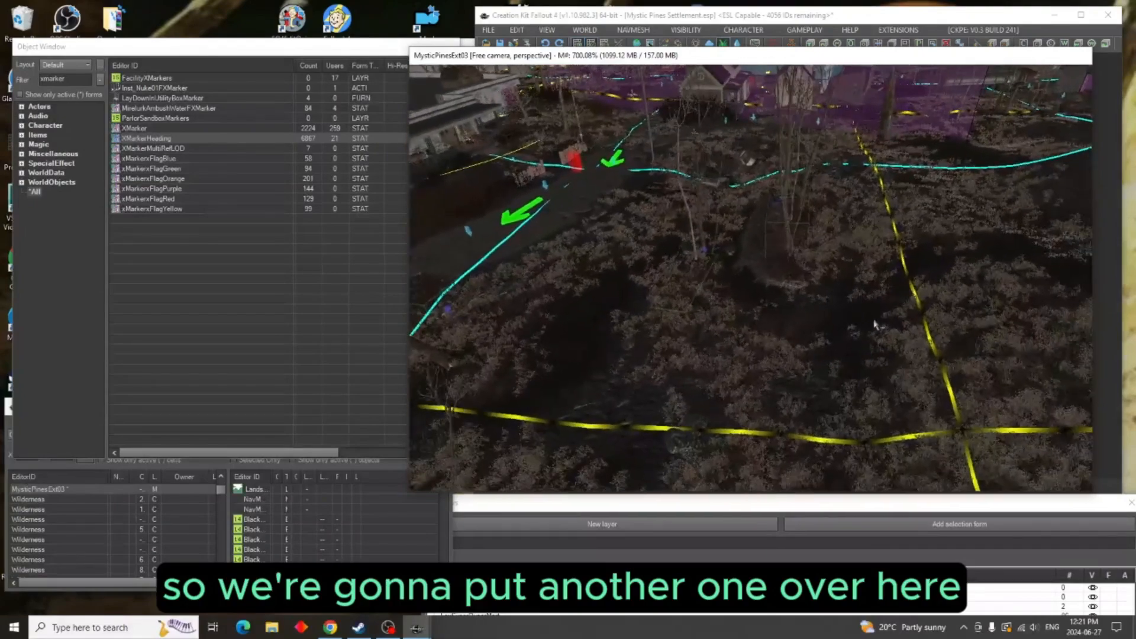
pyautogui.scroll(3, 869, 326)
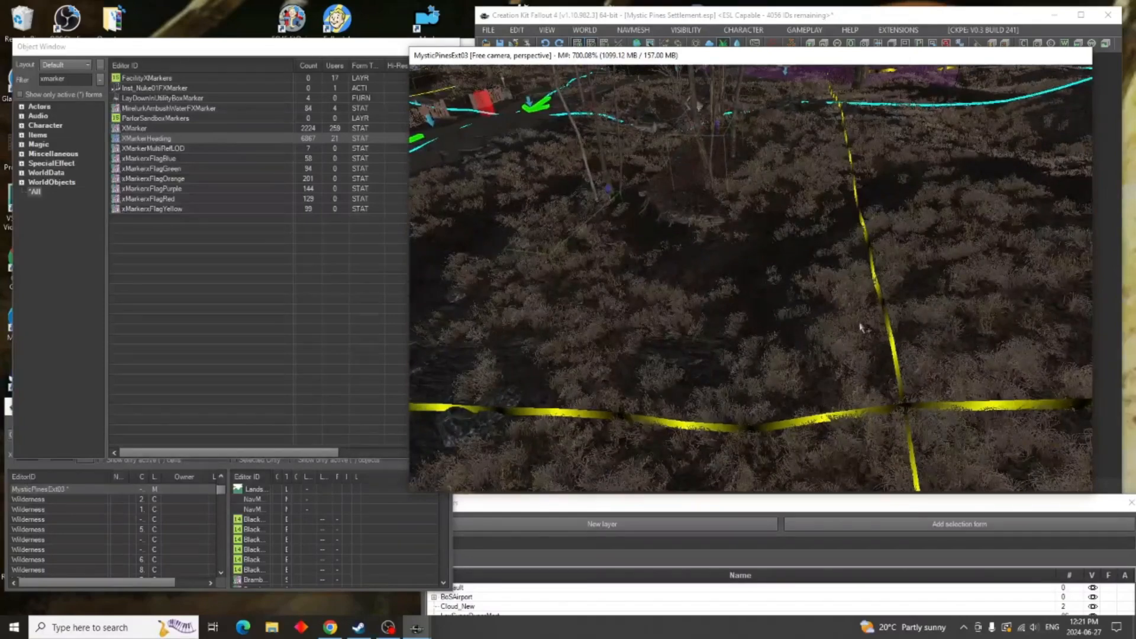
pyautogui.rightClick(861, 324)
pyautogui.click(899, 387)
pyautogui.press('e')
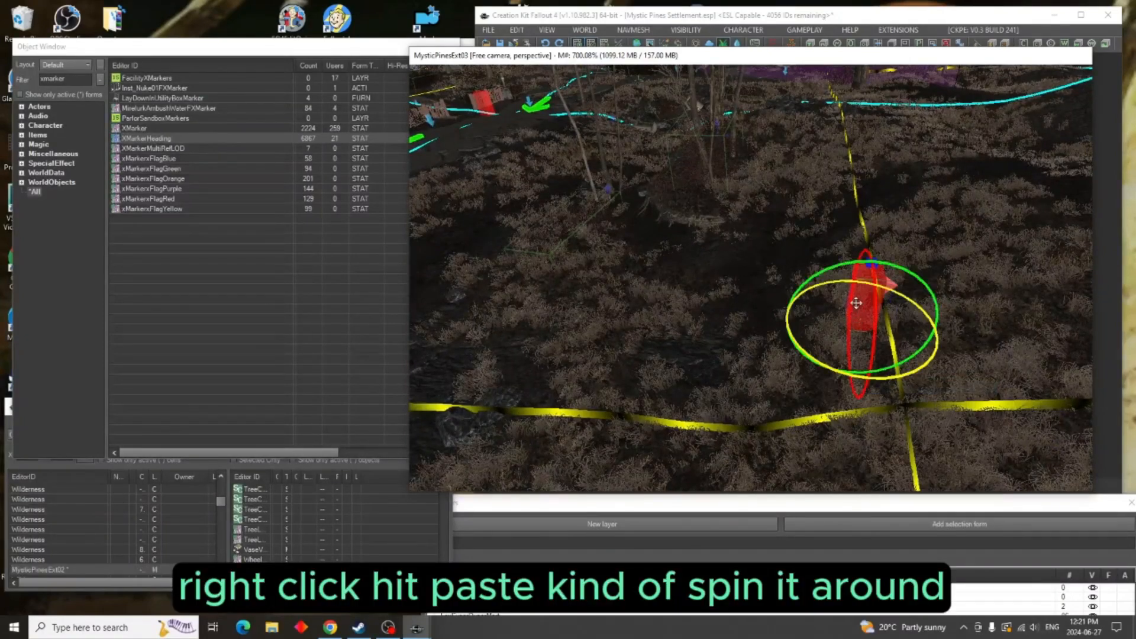
pyautogui.moveTo(888, 283); pyautogui.dragTo(841, 296)
# Paste a final edge marker copy at the yellow border crossing behind the flat-roofed building and turn it around
pyautogui.scroll(-10, 555, 253)
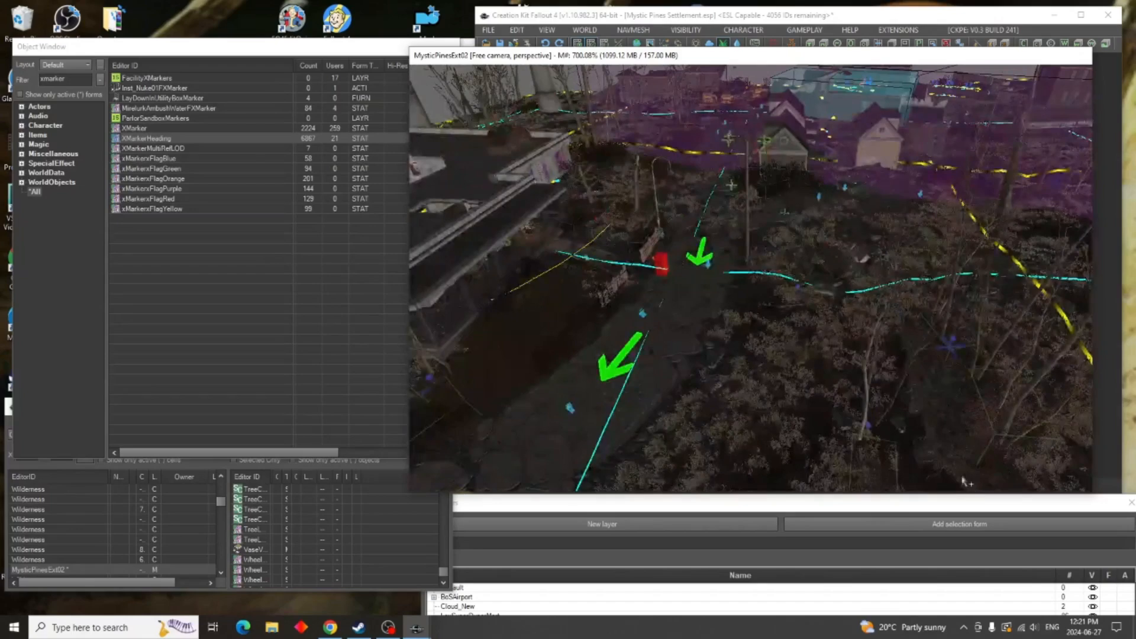
pyautogui.scroll(-3, 555, 253)
pyautogui.moveTo(555, 254); pyautogui.dragTo(669, 390, button='middle')
pyautogui.scroll(6, 694, 271)
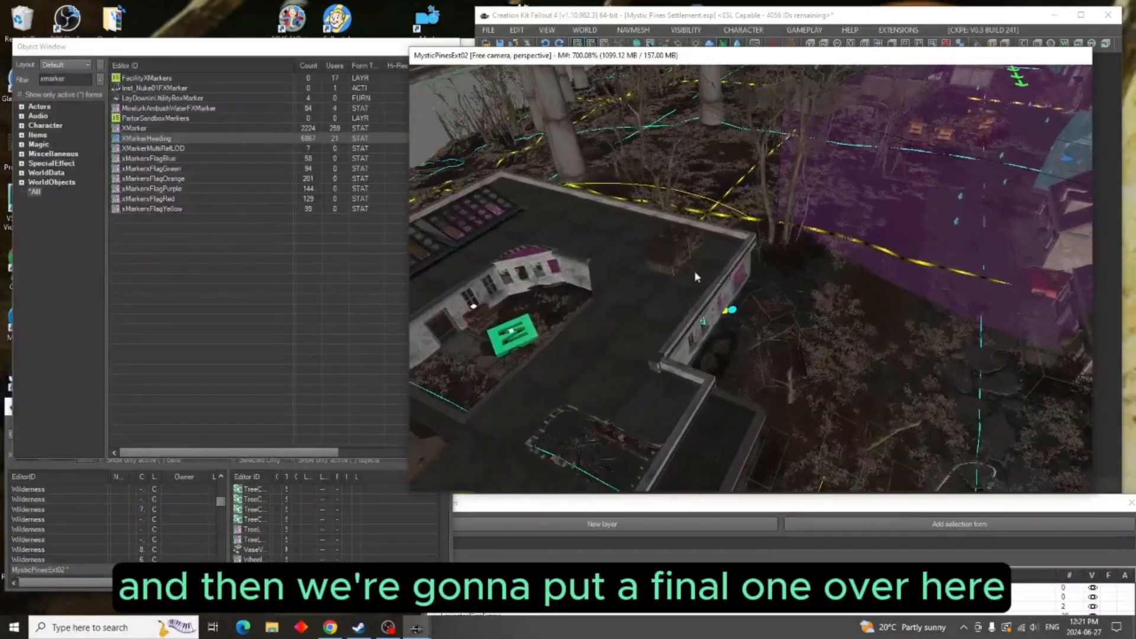
pyautogui.scroll(6, 694, 271)
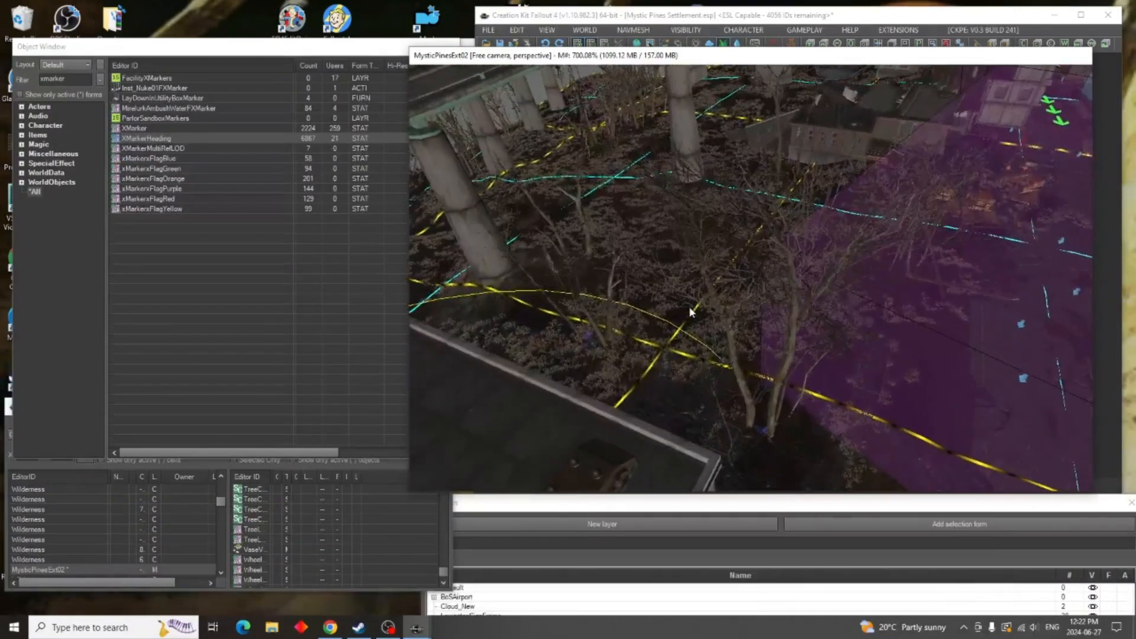
pyautogui.scroll(6, 690, 312)
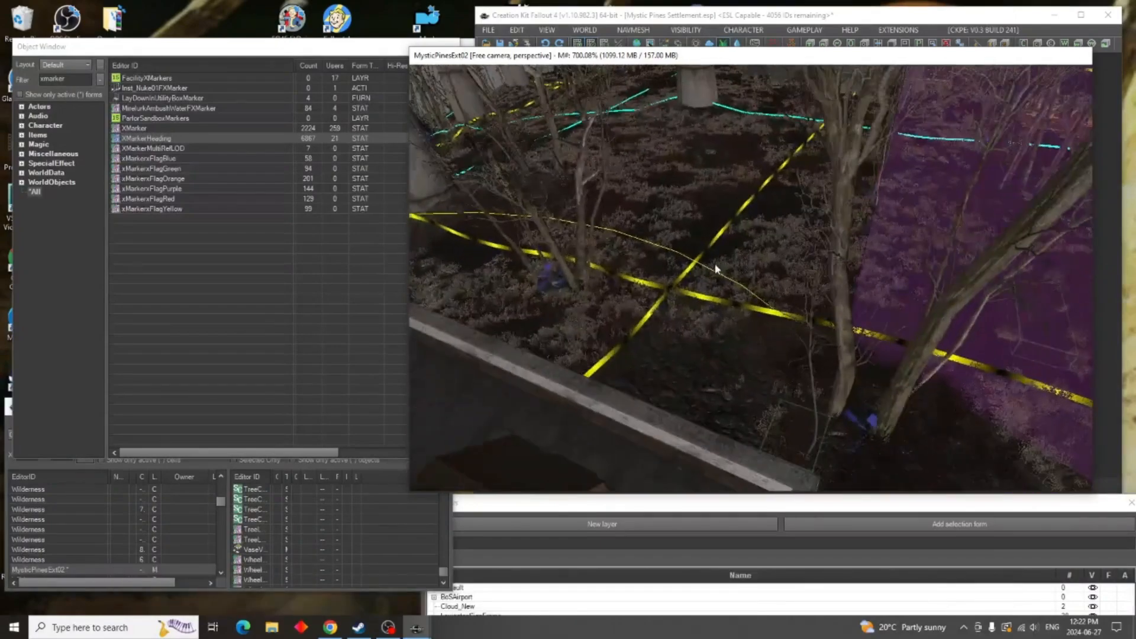
pyautogui.scroll(1, 715, 269)
pyautogui.rightClick(635, 324)
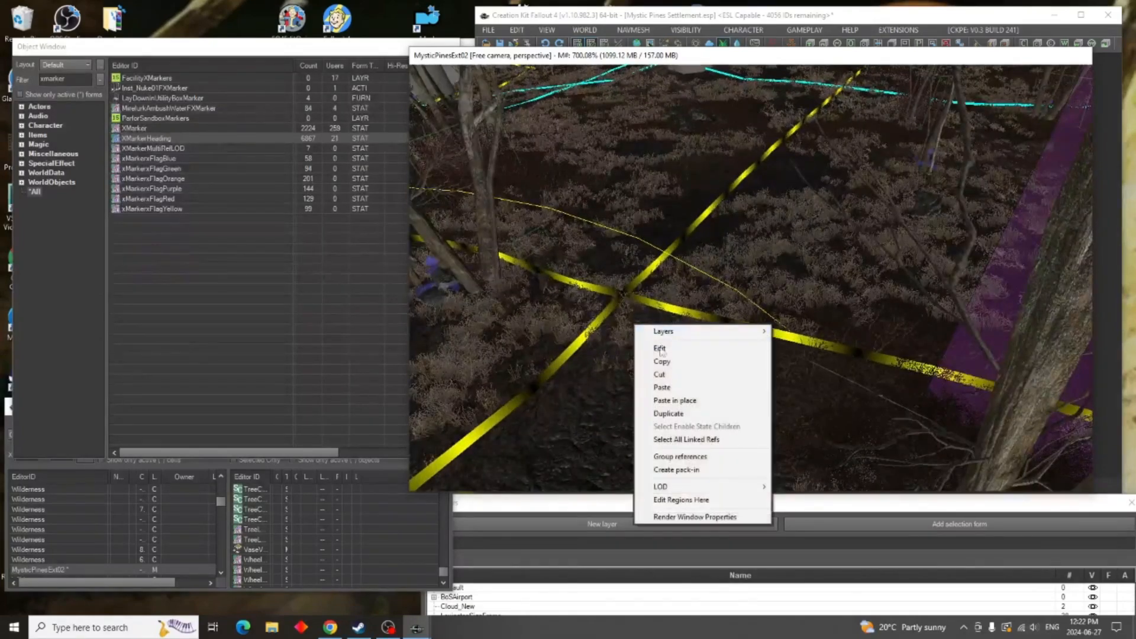
pyautogui.click(678, 390)
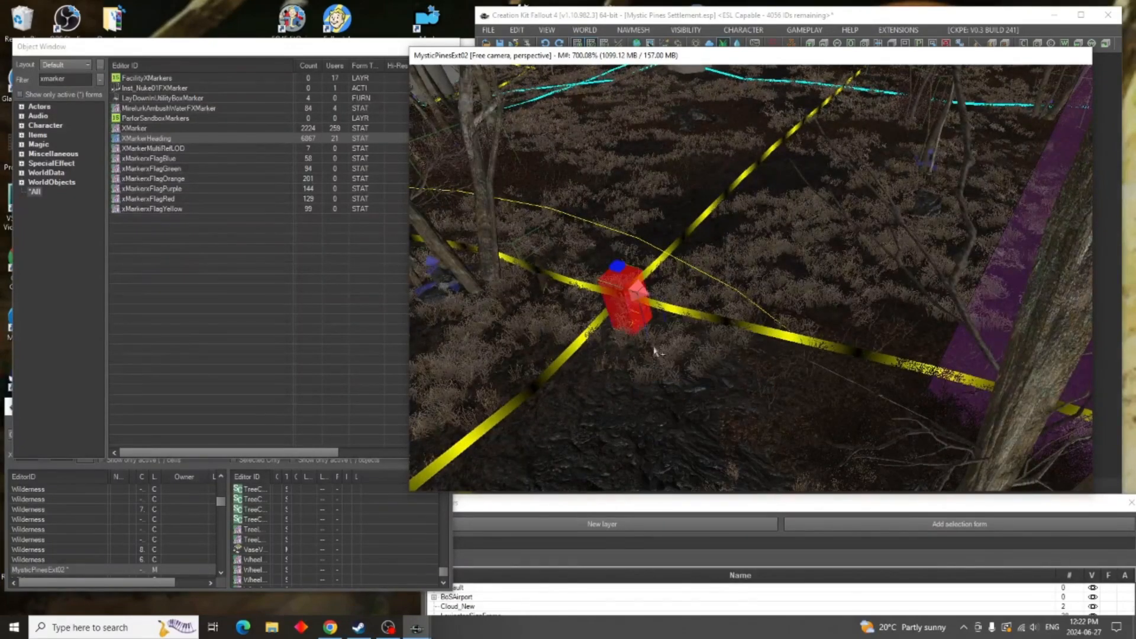
pyautogui.press('w')
pyautogui.moveTo(629, 297); pyautogui.dragTo(603, 299)
pyautogui.press('w')
# Check the reference properties of the existing XMarkerHeading beside the green arrow on the road
pyautogui.scroll(-3, 631, 294)
pyautogui.moveTo(751, 355)
pyautogui.keyDown('shift'); pyautogui.mouseDown(button='middle')
pyautogui.moveTo(760, 372)
pyautogui.moveTo(857, 344)
pyautogui.moveTo(801, 314)
pyautogui.moveTo(882, 325)
pyautogui.moveTo(799, 307)
pyautogui.moveTo(680, 348)
pyautogui.moveTo(723, 323)
pyautogui.moveTo(892, 350)
pyautogui.mouseUp(button='middle'); pyautogui.keyUp('shift')
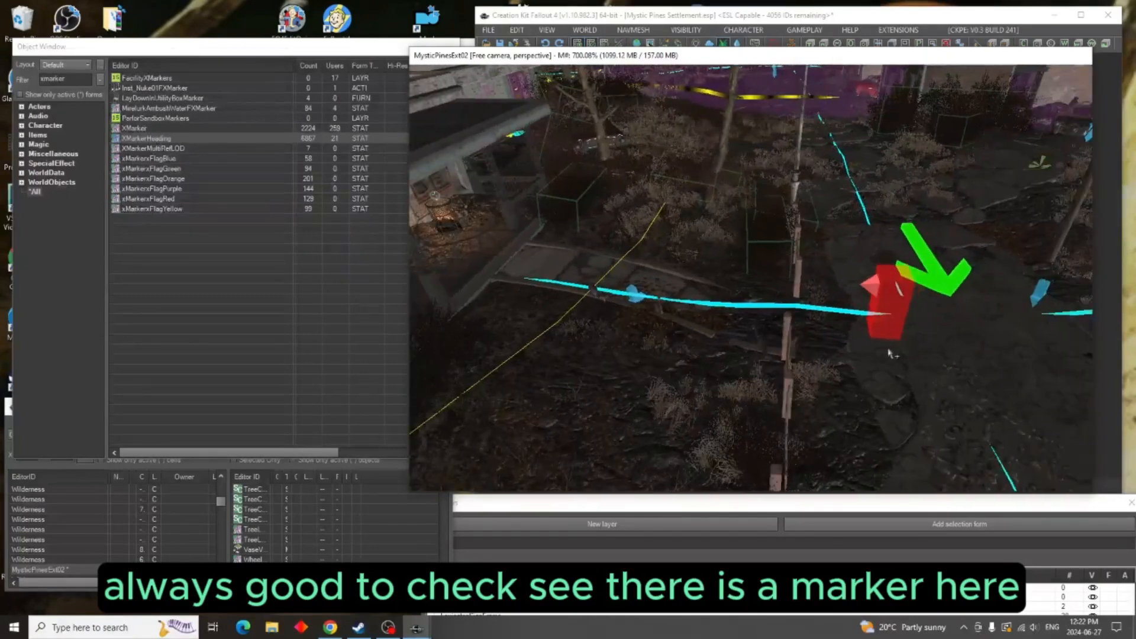
pyautogui.doubleClick(890, 309)
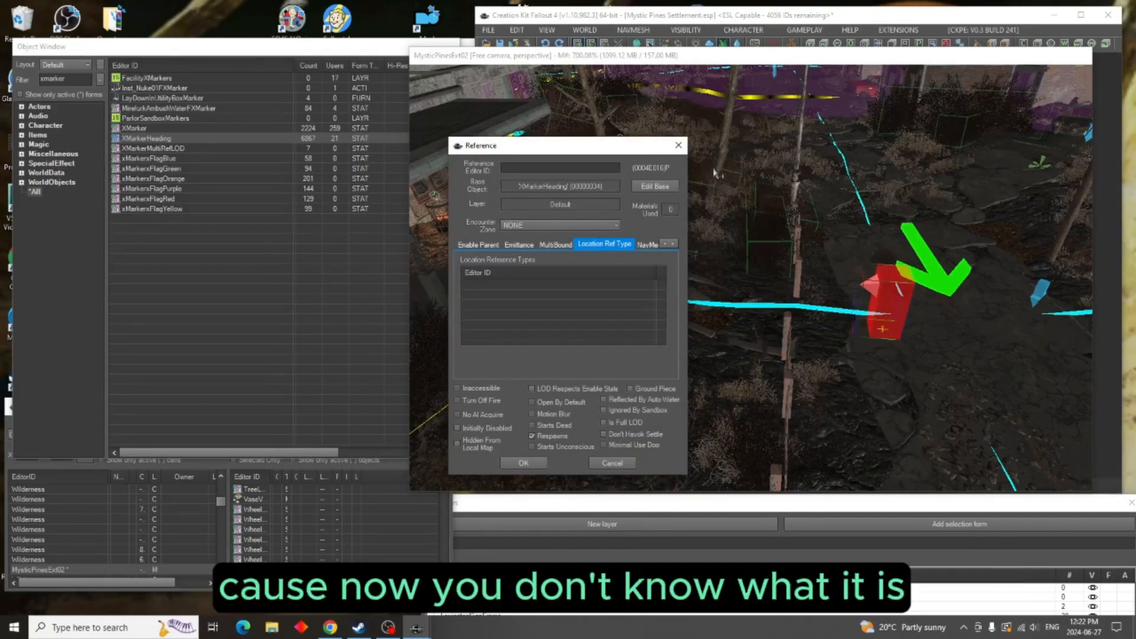
pyautogui.click(679, 145)
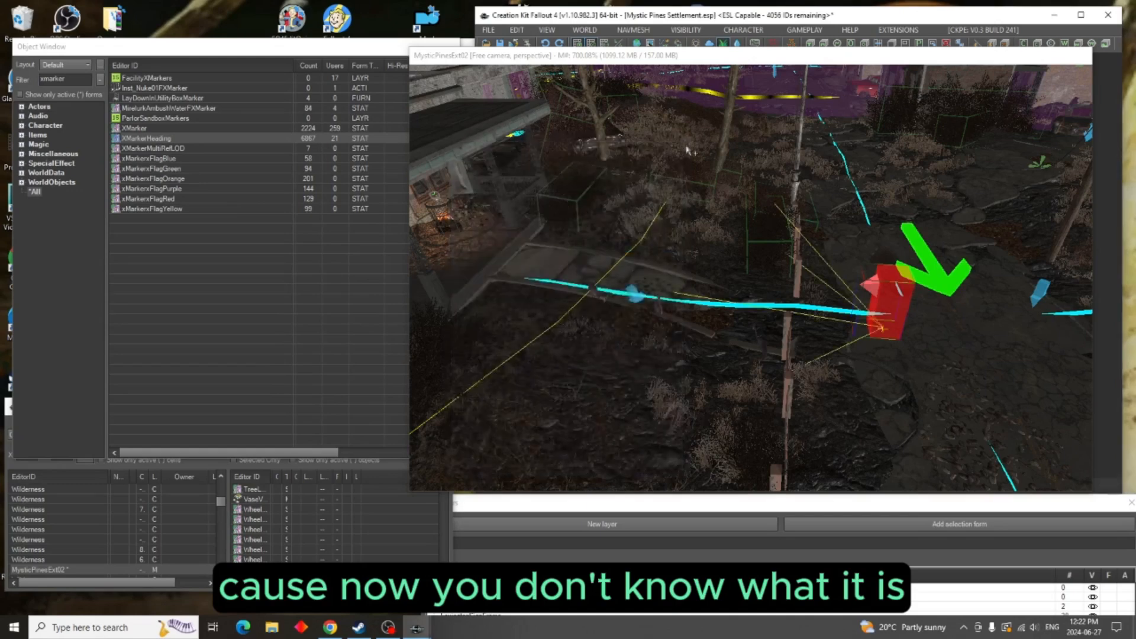
# Set the reference editor ID of the existing XMarkerHeading beside the road arrow to MapMkerSpawn
pyautogui.doubleClick(898, 311)
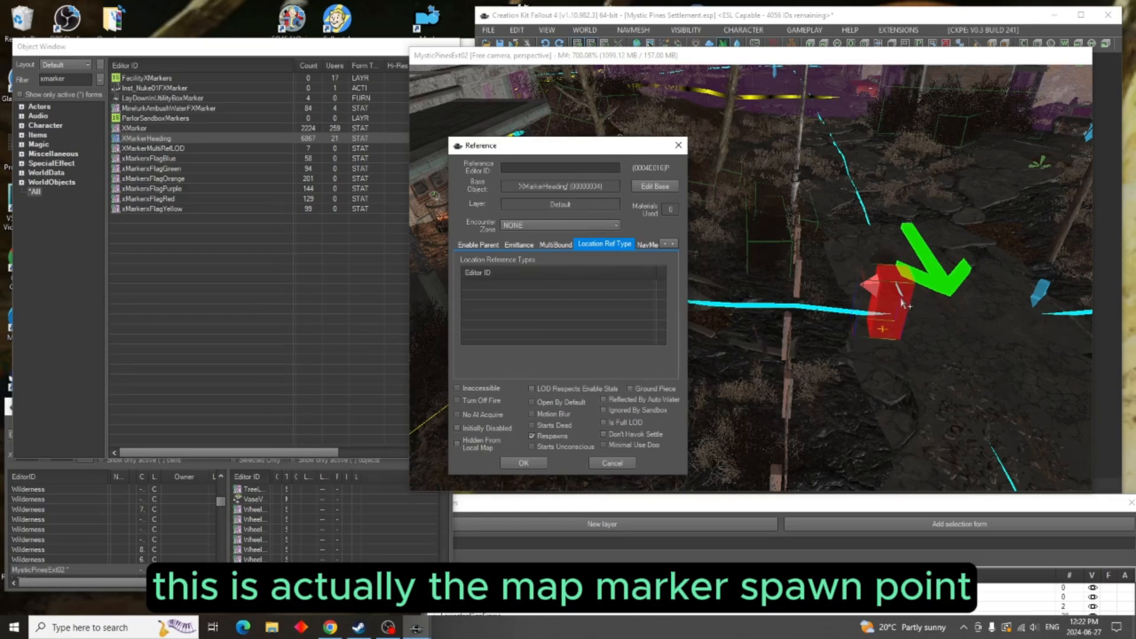
pyautogui.click(542, 168)
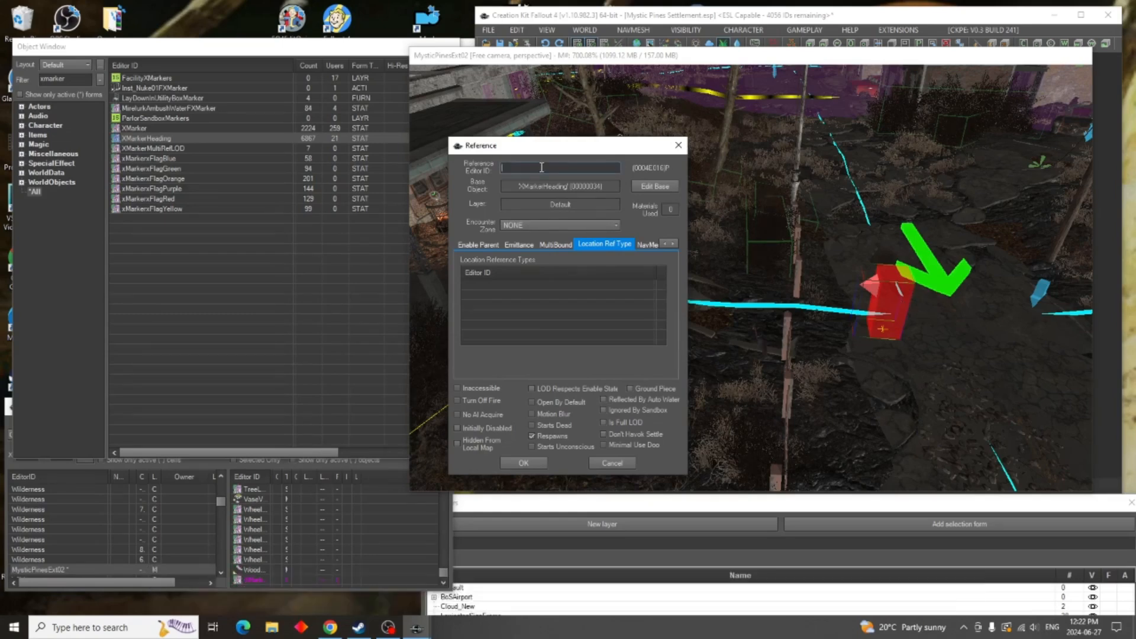
pyautogui.write('MapMkerS')
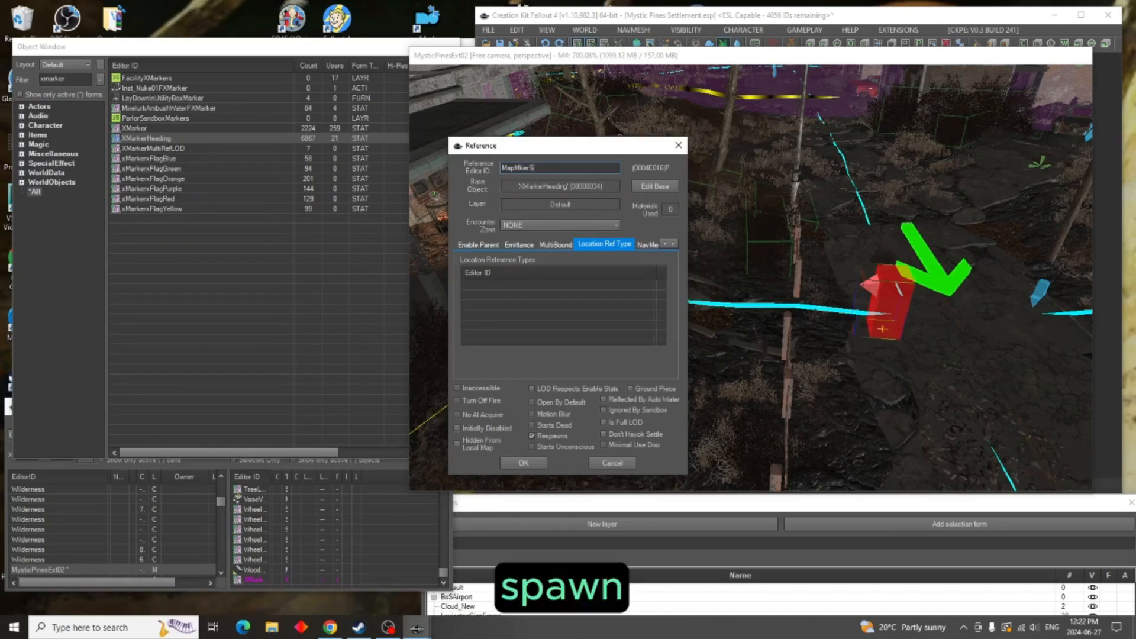
pyautogui.write('pawn')
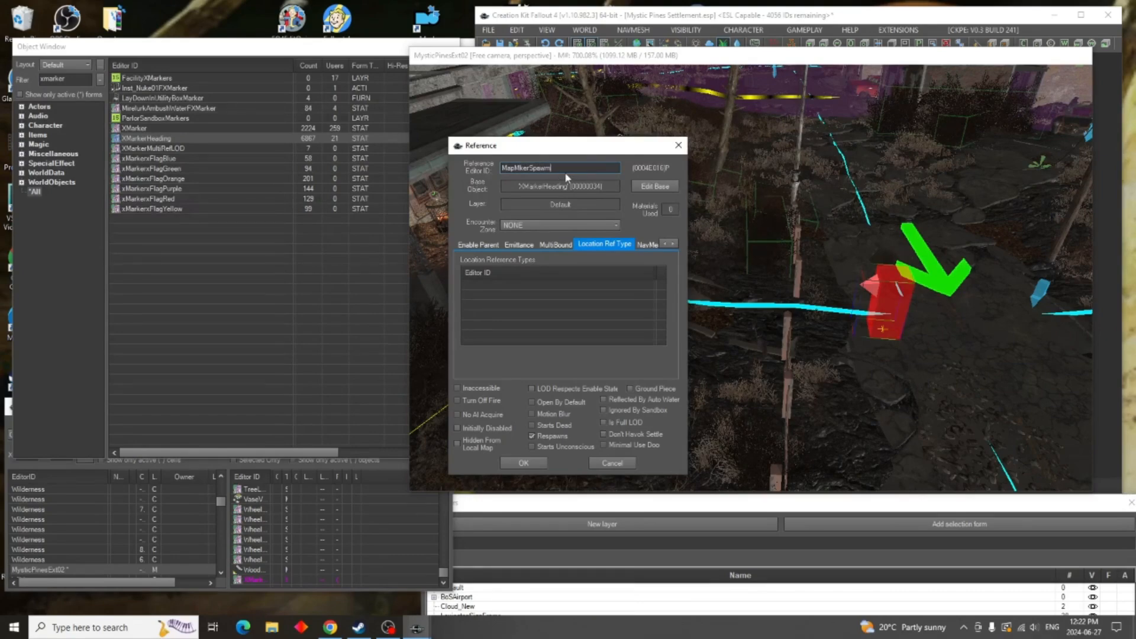
# Bring up the Linked From information in the MapMkerSpawn marker's reference properties
pyautogui.click(665, 244)
pyautogui.click(665, 243)
pyautogui.click(665, 244)
pyautogui.click(665, 244)
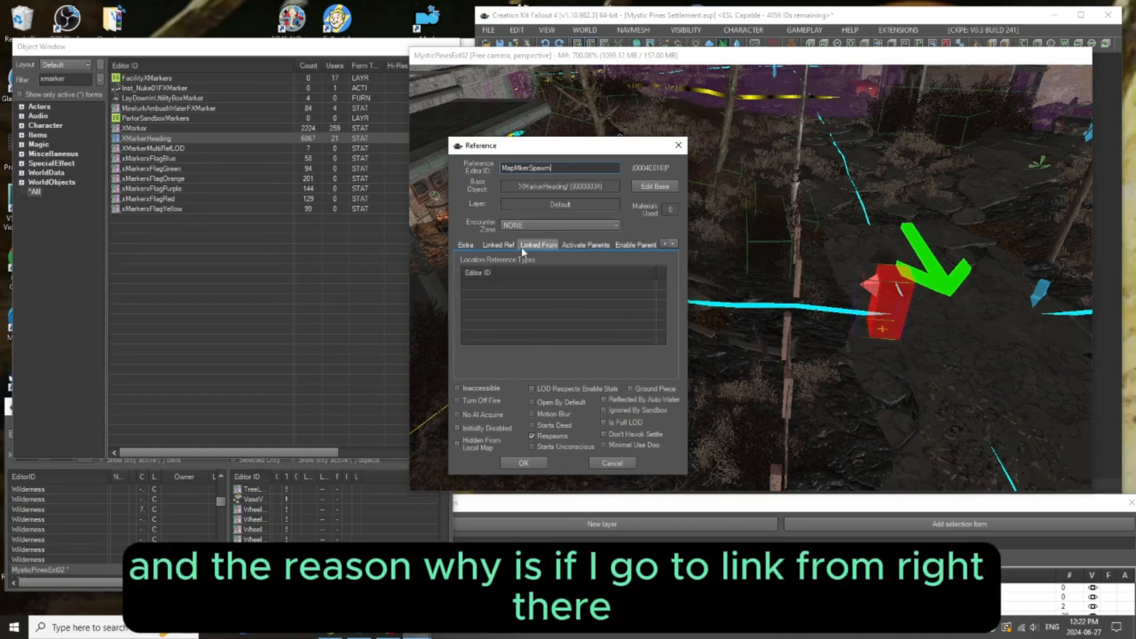
# Examine which reference links to the MapMkerSpawn heading marker, plus the marker data and linked references of the Mystic Pines map marker
pyautogui.click(539, 244)
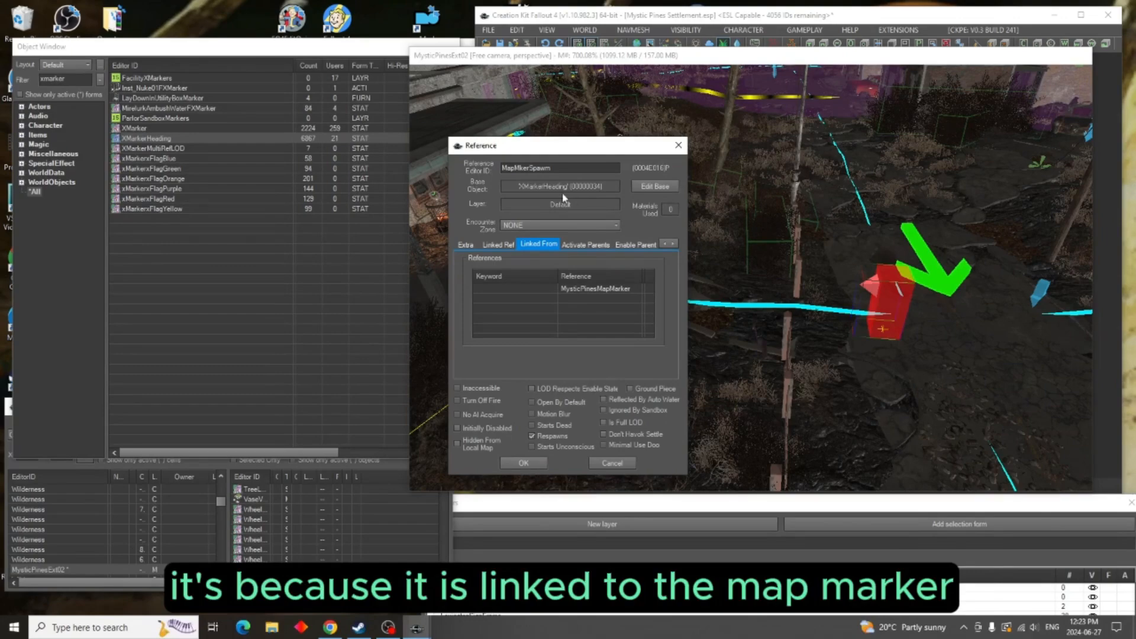
pyautogui.click(523, 463)
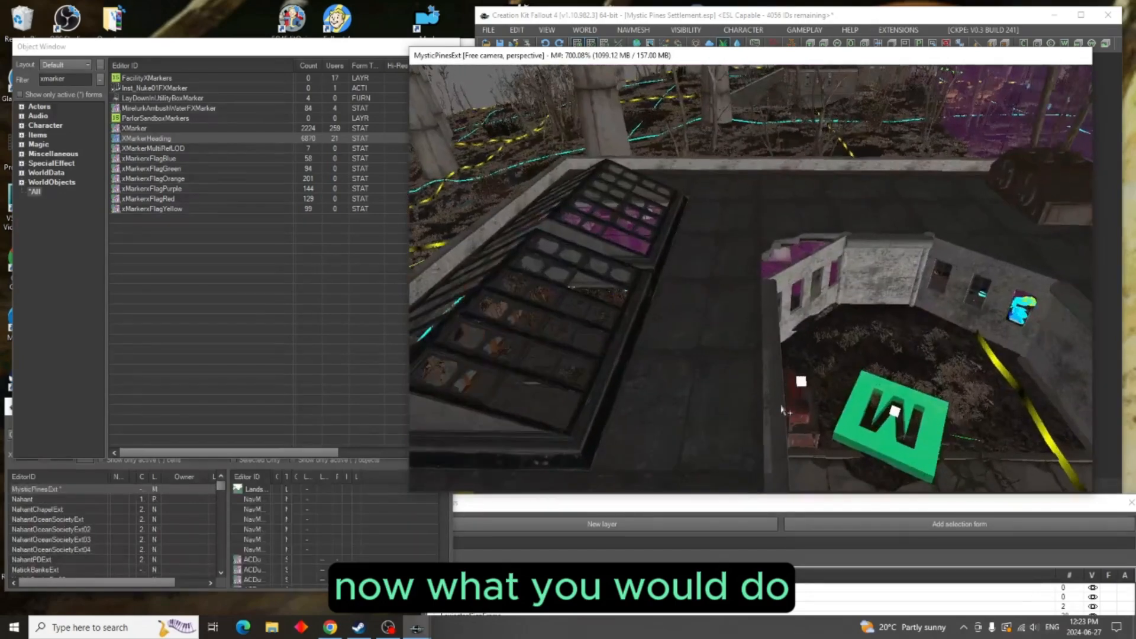
pyautogui.scroll(8, 734, 378)
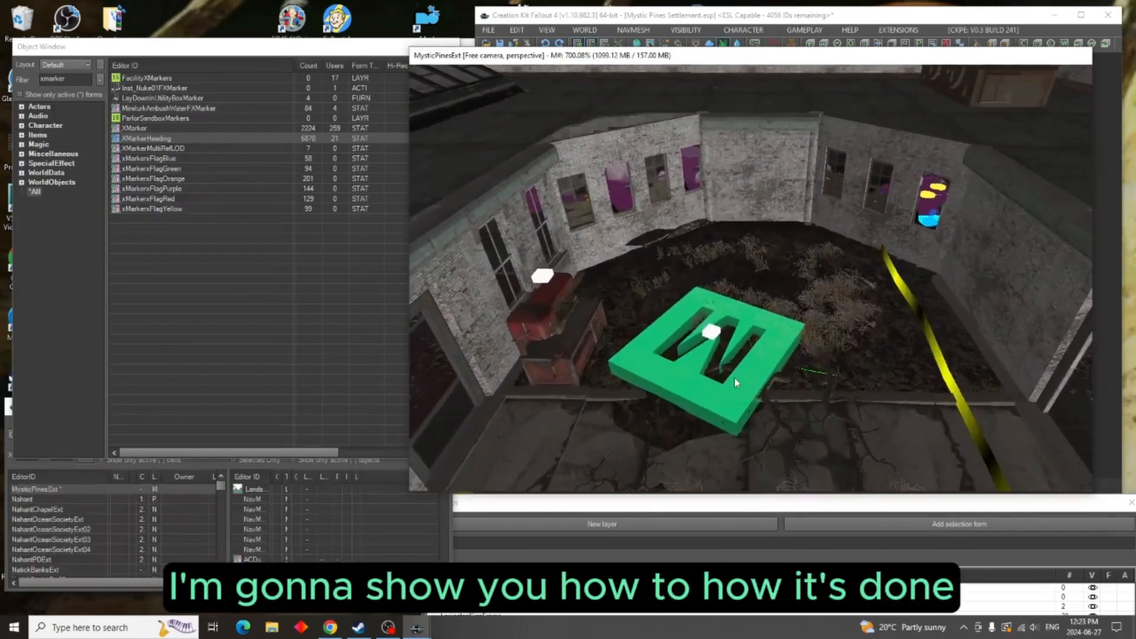
pyautogui.moveTo(734, 377); pyautogui.dragTo(729, 364, button='middle')
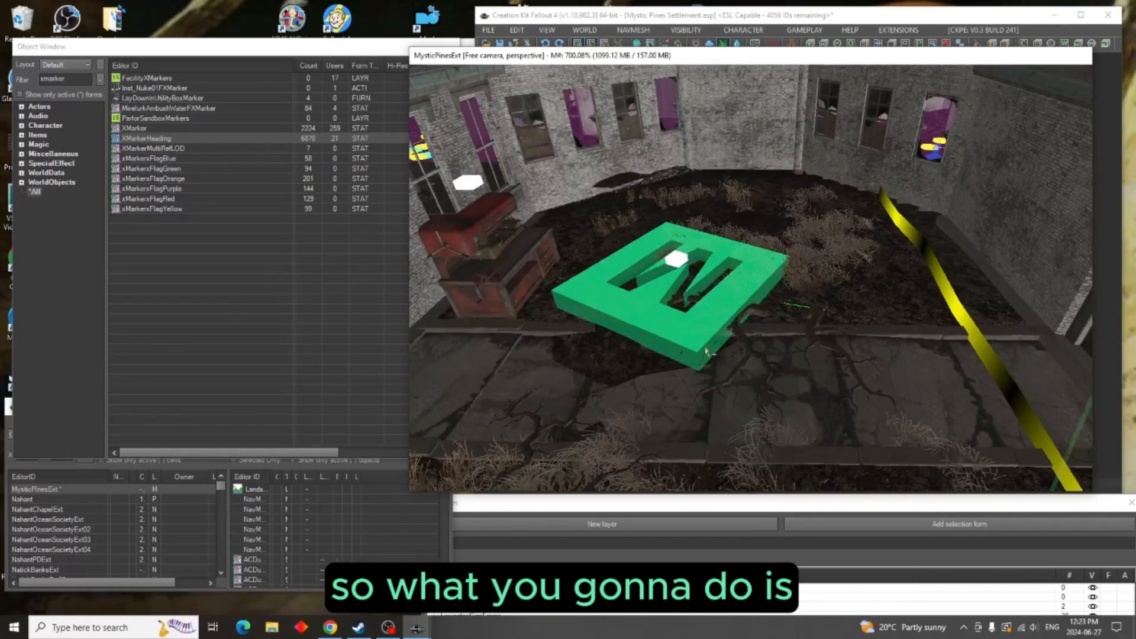
pyautogui.doubleClick(704, 349)
pyautogui.moveTo(568, 149); pyautogui.dragTo(558, 32)
pyautogui.click(499, 126)
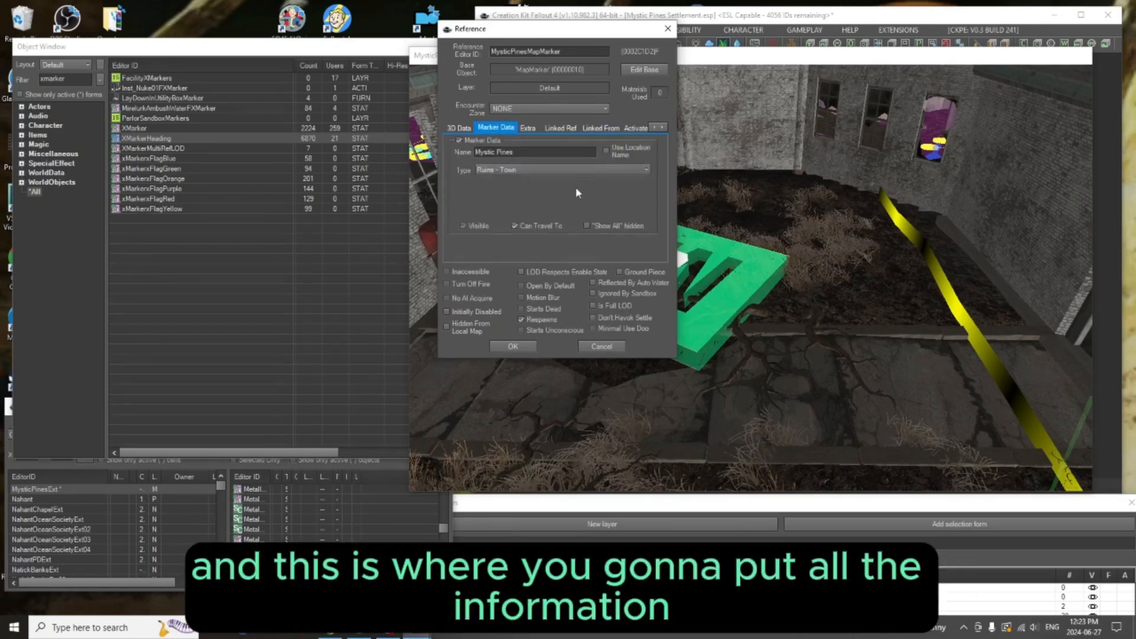
pyautogui.click(560, 127)
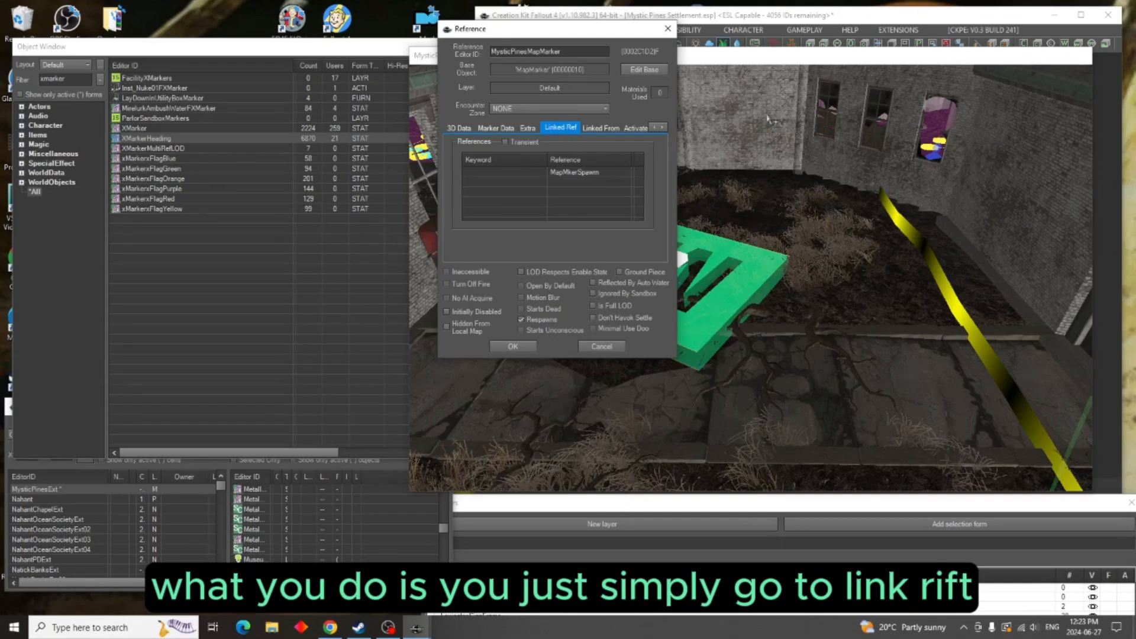
# Try to add the MapMkerSpawn heading marker as a new linked reference, without a keyword, on the Mystic Pines map marker
pyautogui.click(935, 158)
pyautogui.moveTo(790, 182)
pyautogui.mouseDown(button='middle')
pyautogui.moveTo(732, 179)
pyautogui.moveTo(672, 149)
pyautogui.moveTo(676, 115)
pyautogui.moveTo(678, 131)
pyautogui.mouseUp(button='middle')
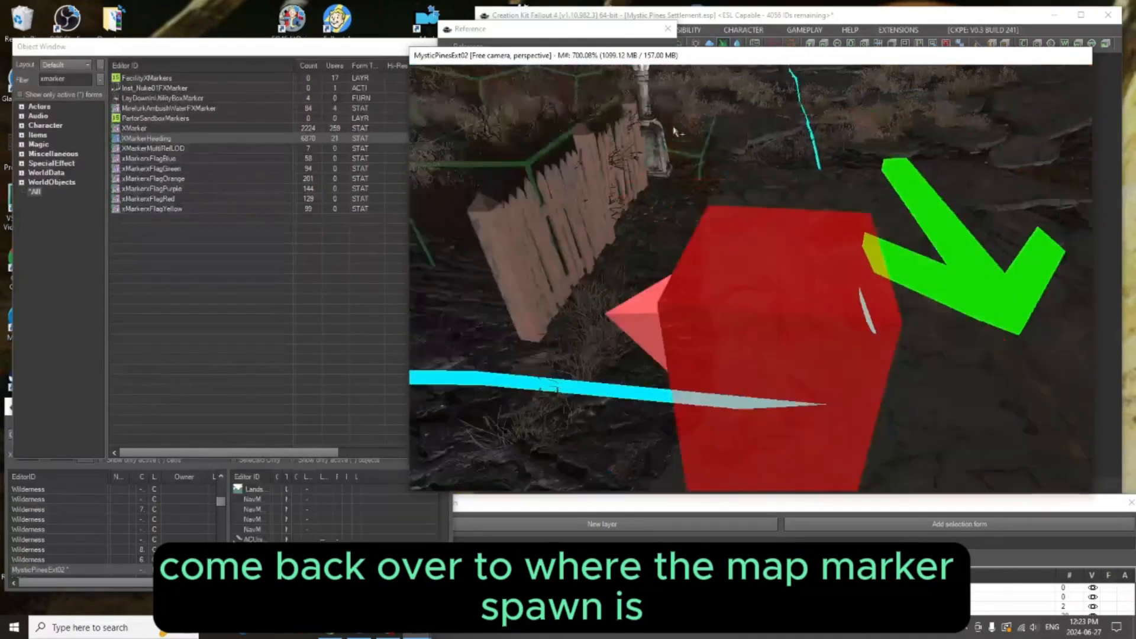
pyautogui.scroll(-2, 675, 129)
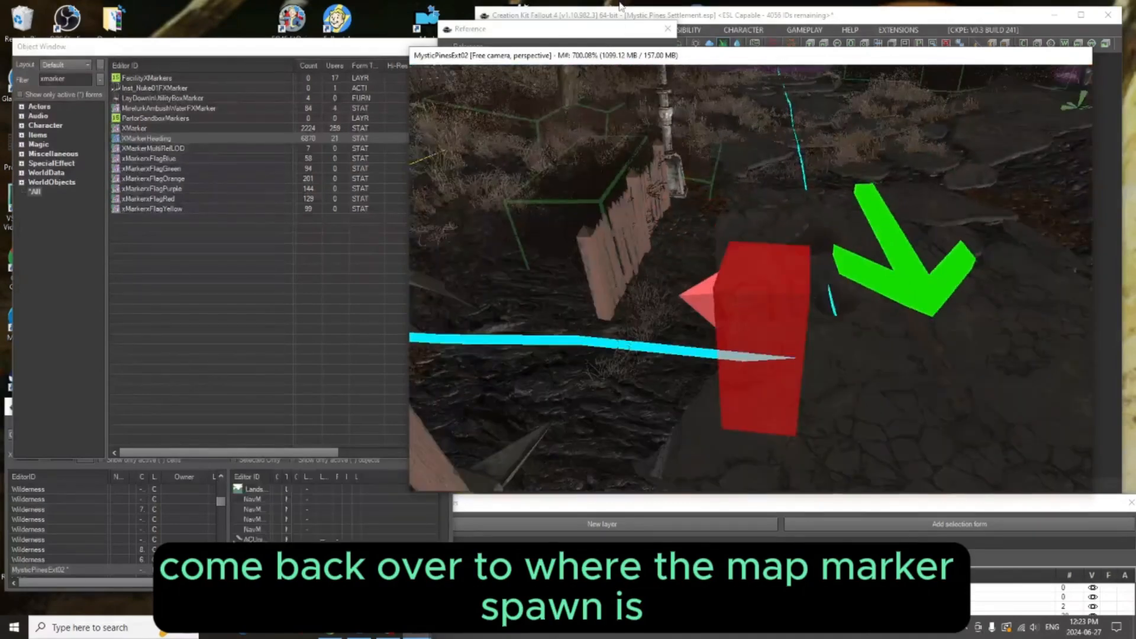
pyautogui.click(609, 30)
pyautogui.rightClick(611, 186)
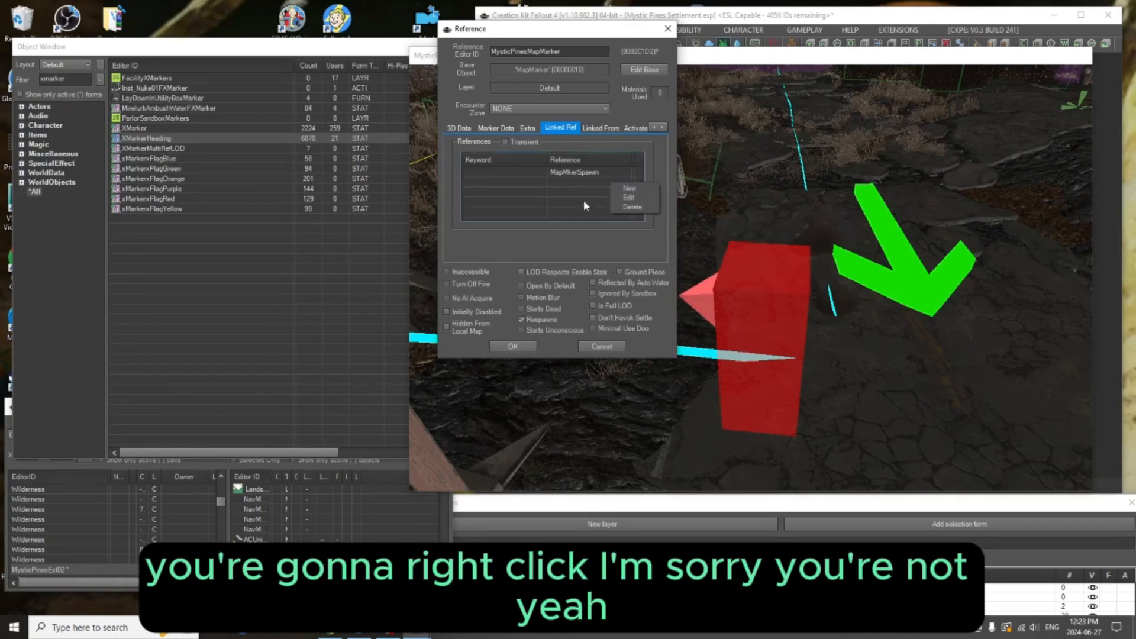
pyautogui.click(631, 190)
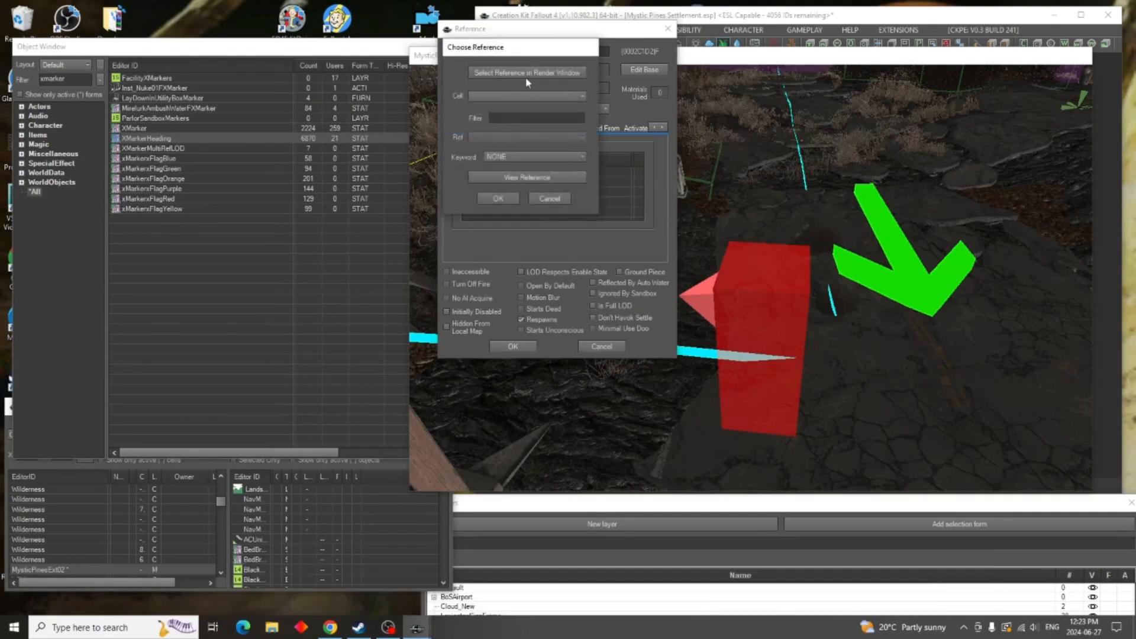
pyautogui.click(522, 73)
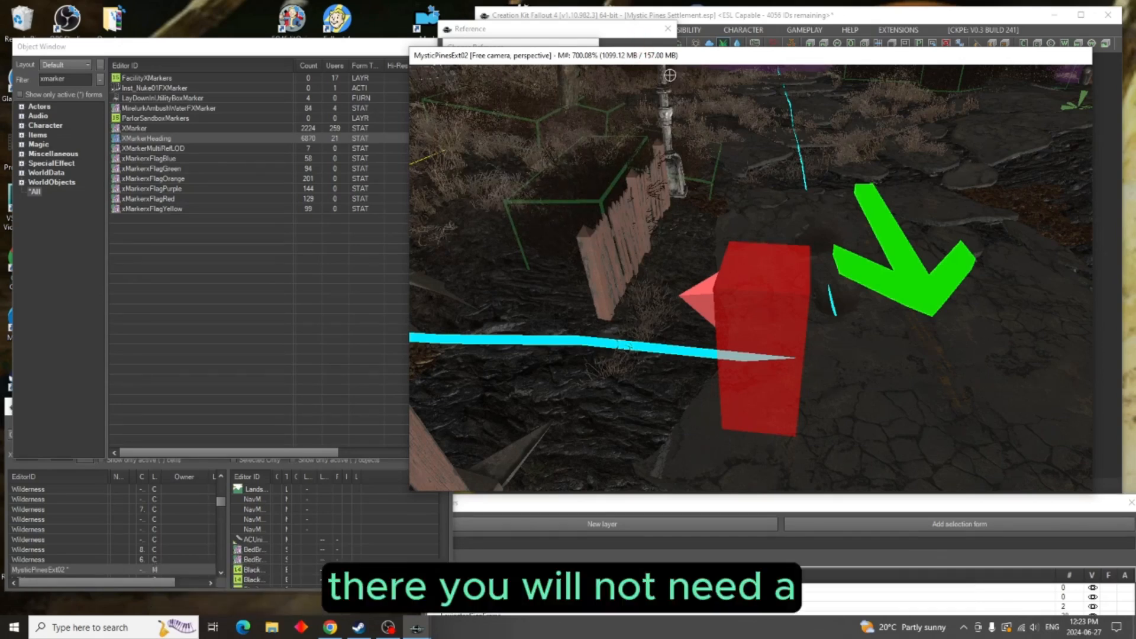
pyautogui.click(771, 291)
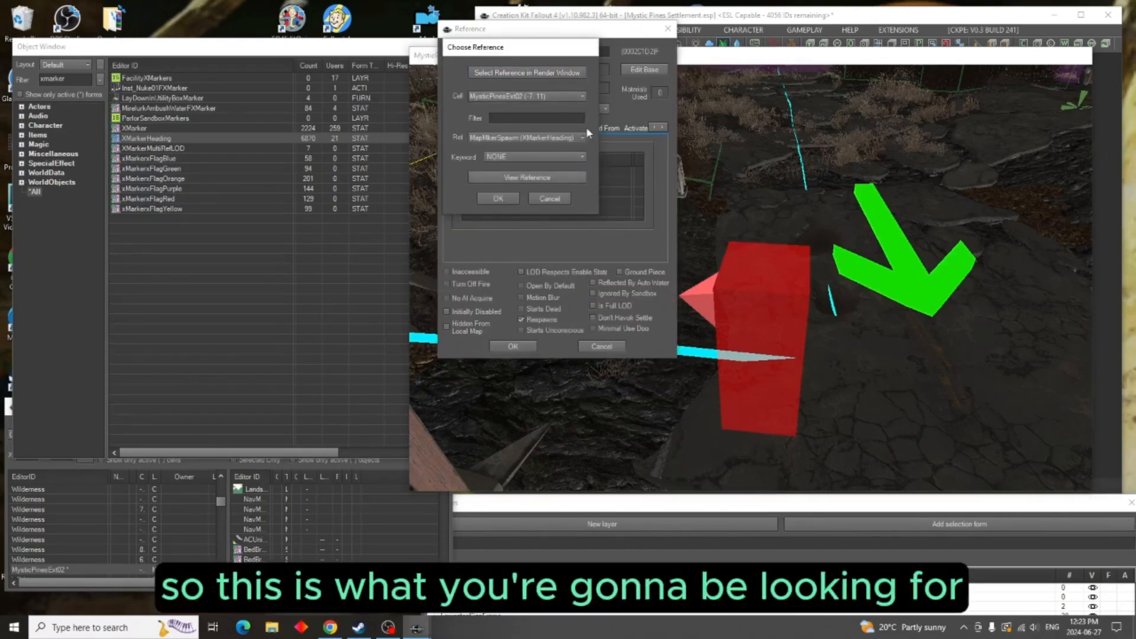
pyautogui.click(568, 199)
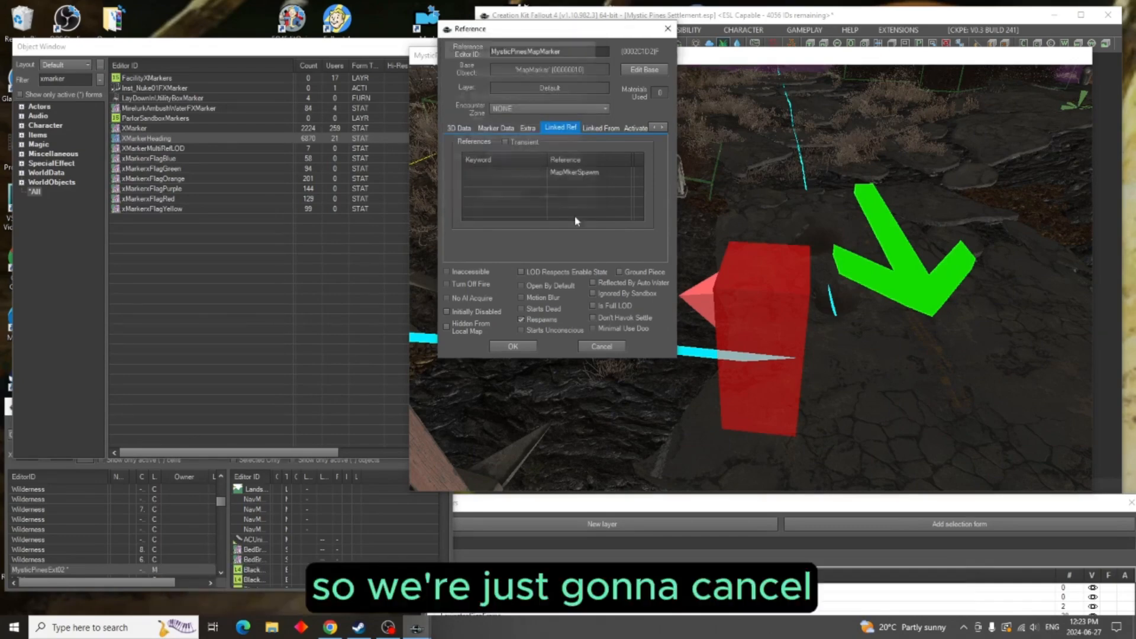
pyautogui.click(610, 348)
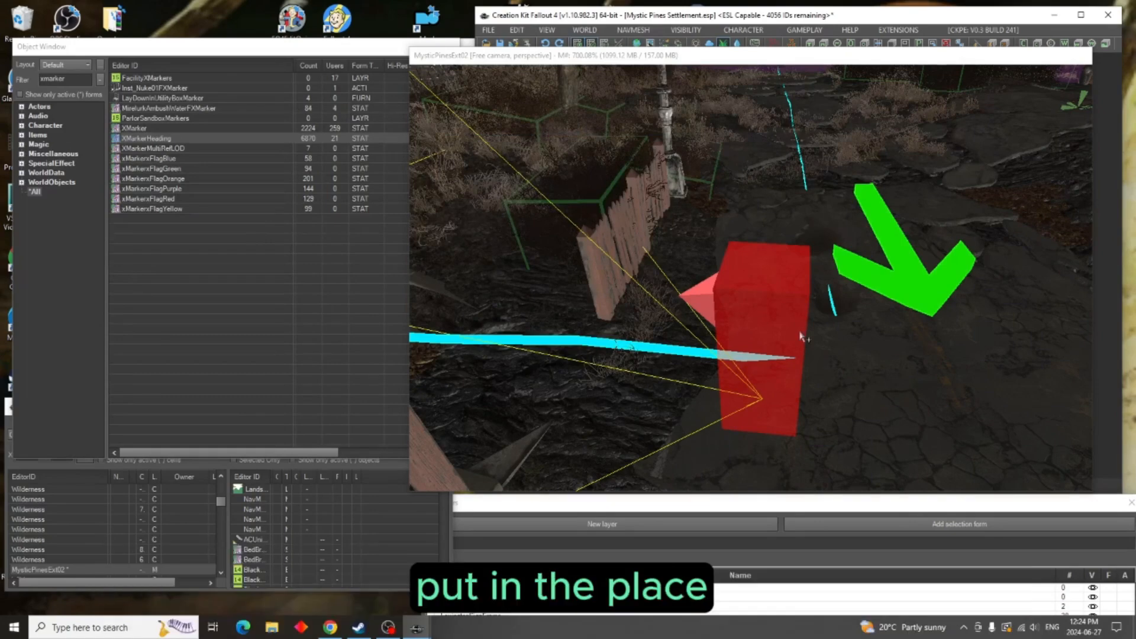
# Place an XMarkerHeading on the ground beside the doorway near the workbench and rotate it to face away from the wall
pyautogui.scroll(5, 802, 340)
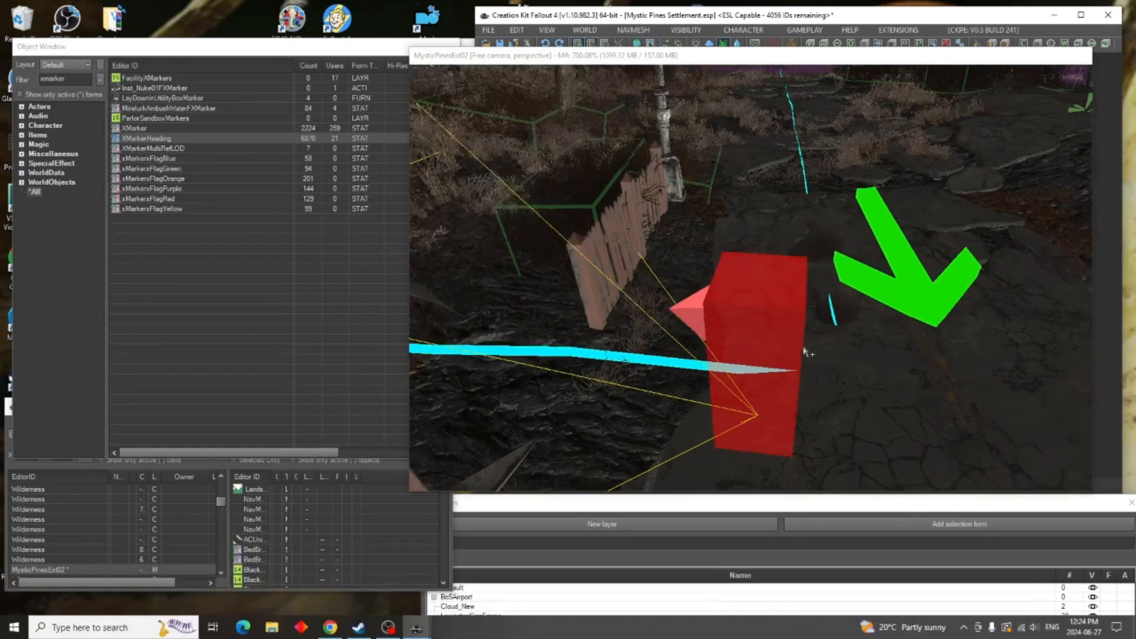
pyautogui.scroll(-10, 747, 341)
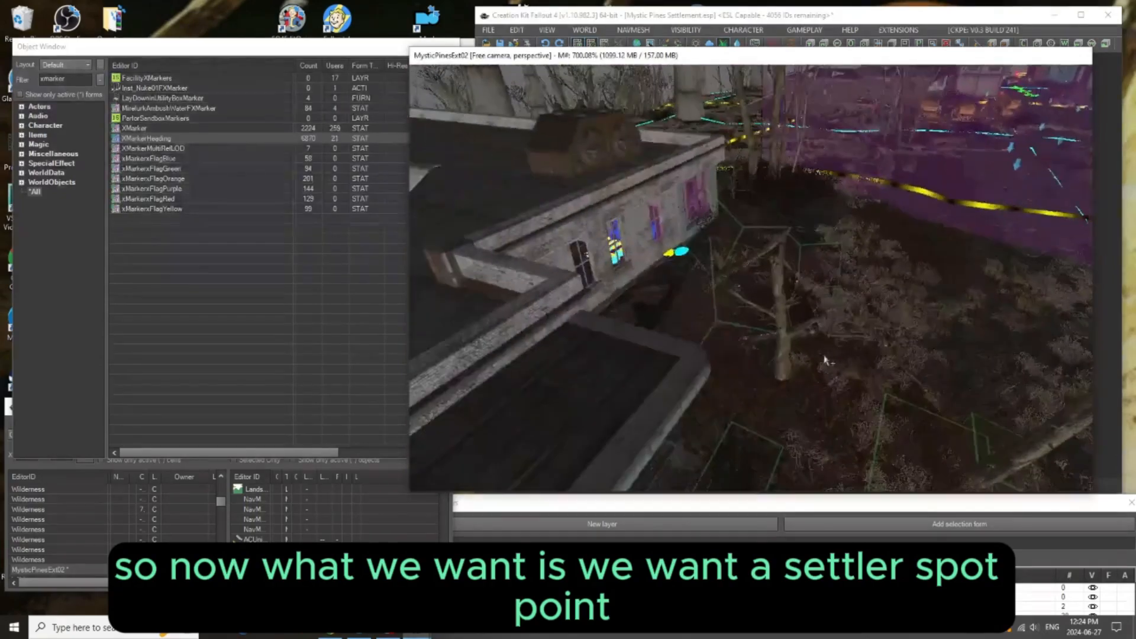
pyautogui.moveTo(709, 356); pyautogui.dragTo(739, 382, button='middle')
pyautogui.scroll(-5, 712, 357)
pyautogui.scroll(6, 738, 381)
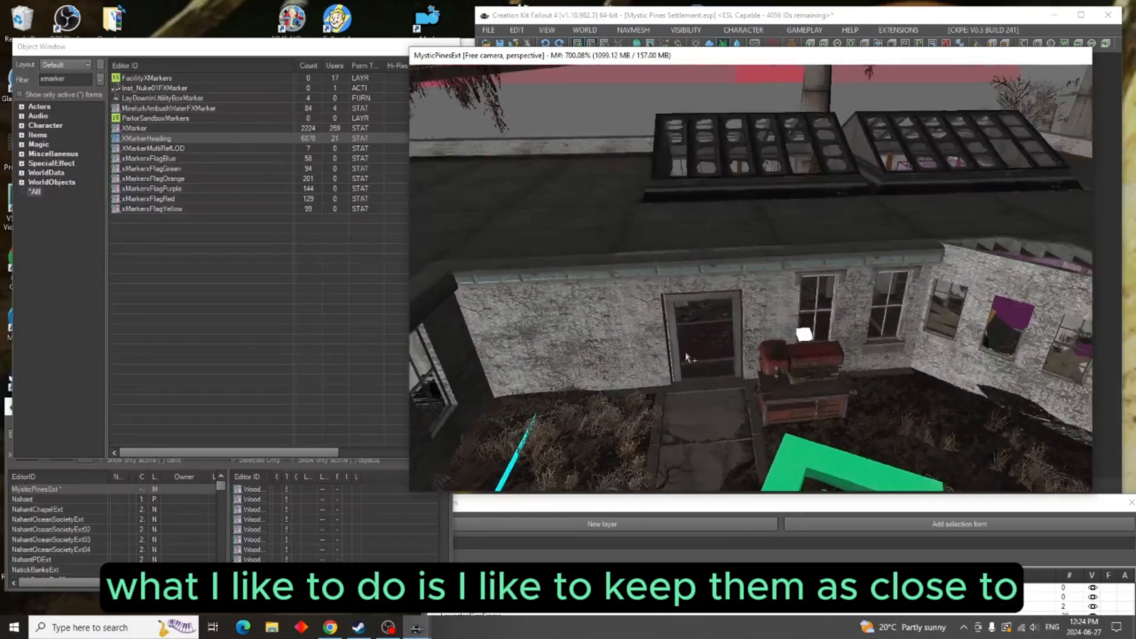
pyautogui.scroll(6, 712, 379)
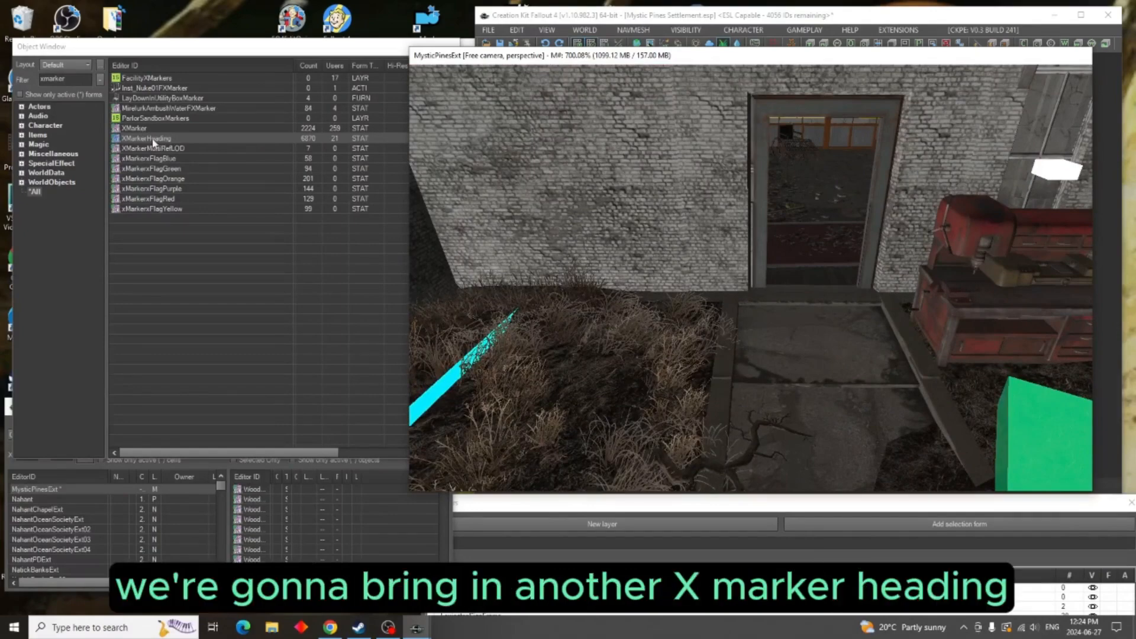
pyautogui.moveTo(152, 141); pyautogui.dragTo(166, 148)
pyautogui.moveTo(602, 337)
pyautogui.mouseDown()
pyautogui.moveTo(647, 352)
pyautogui.moveTo(645, 343)
pyautogui.mouseUp()
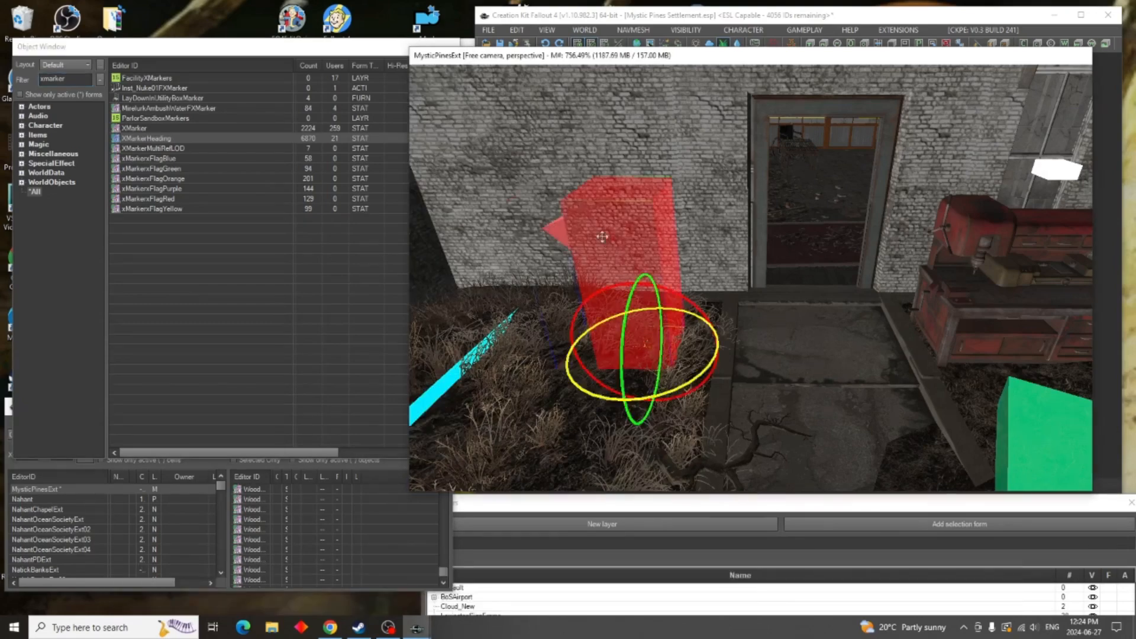
pyautogui.moveTo(646, 336); pyautogui.dragTo(616, 337, button='right')
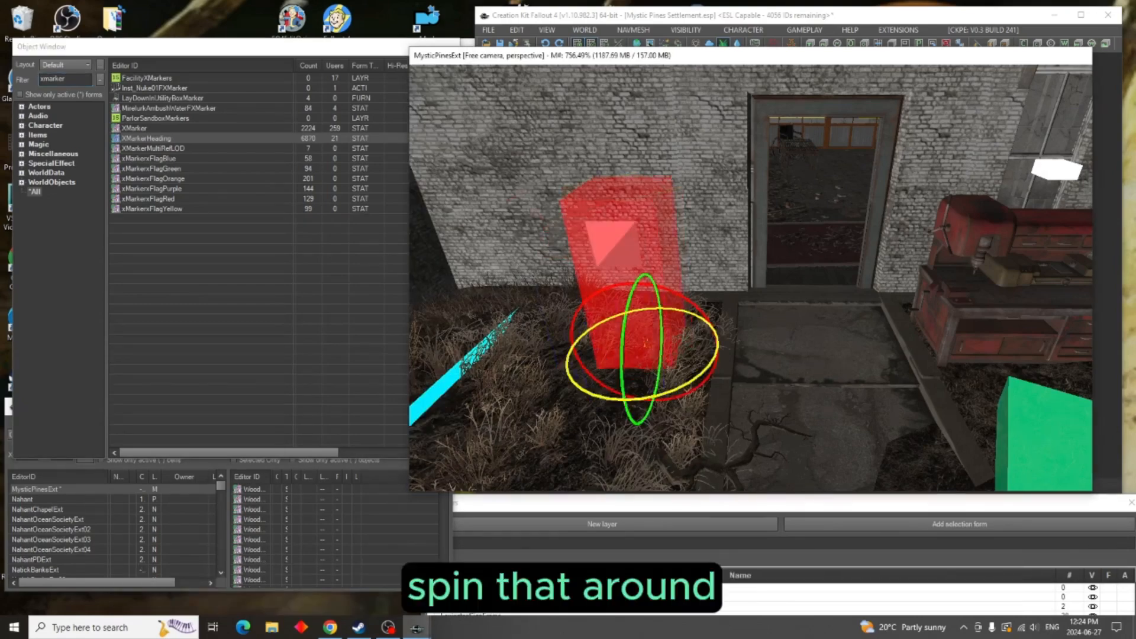
# Give the new heading marker by the doorway the reference editor ID SettlerSpawnPoint
pyautogui.doubleClick(613, 236)
pyautogui.click(548, 166)
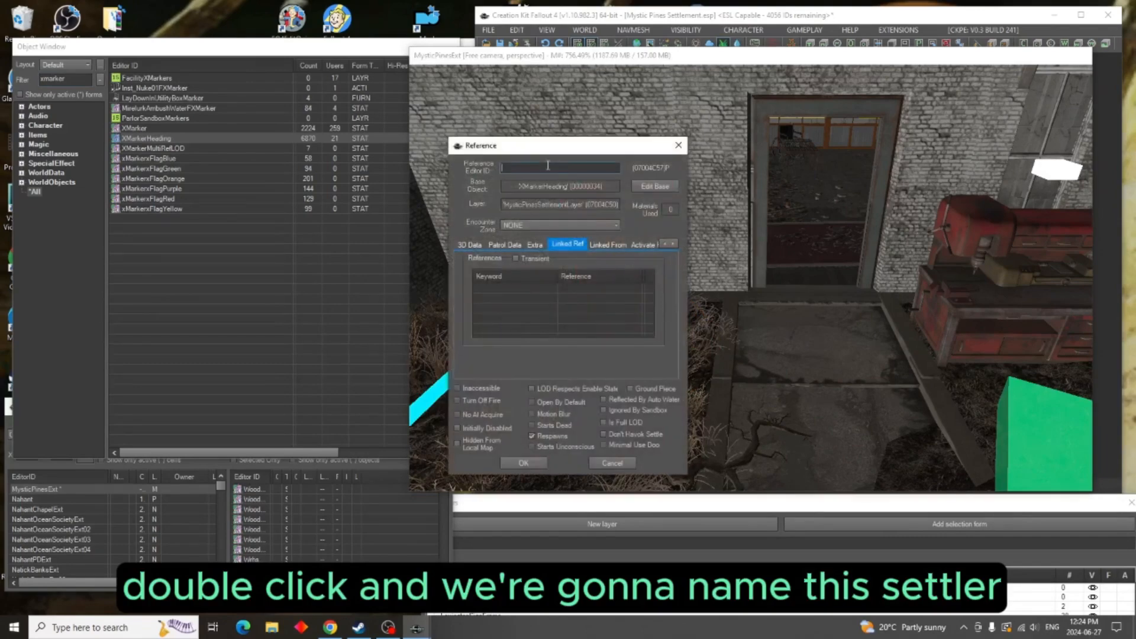
pyautogui.write('Settle')
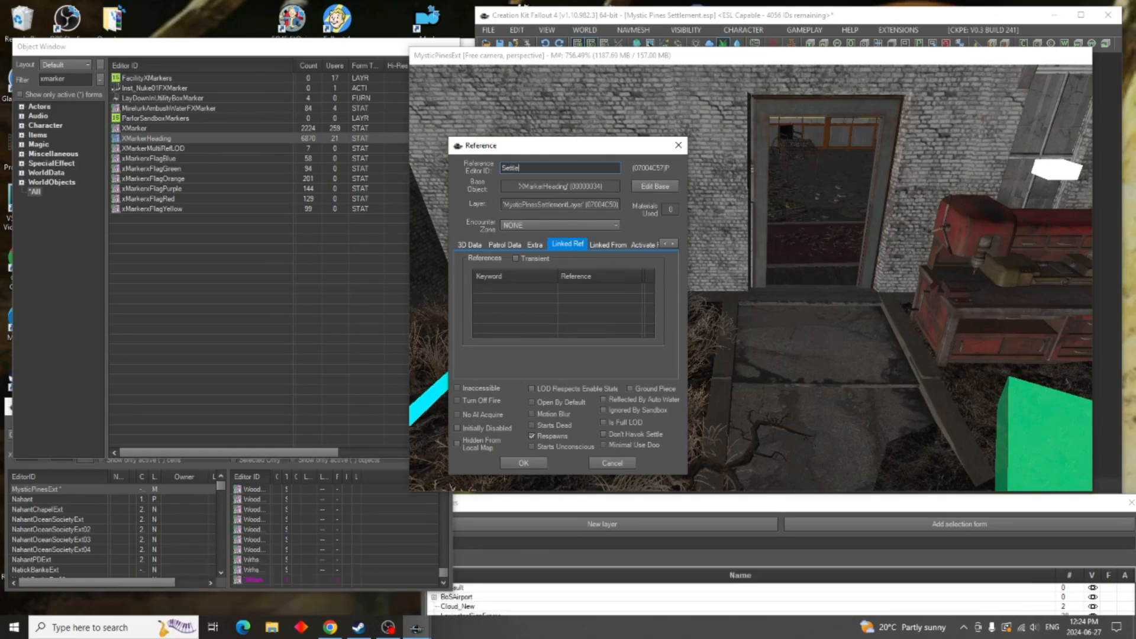
pyautogui.write('rSpawnPoint')
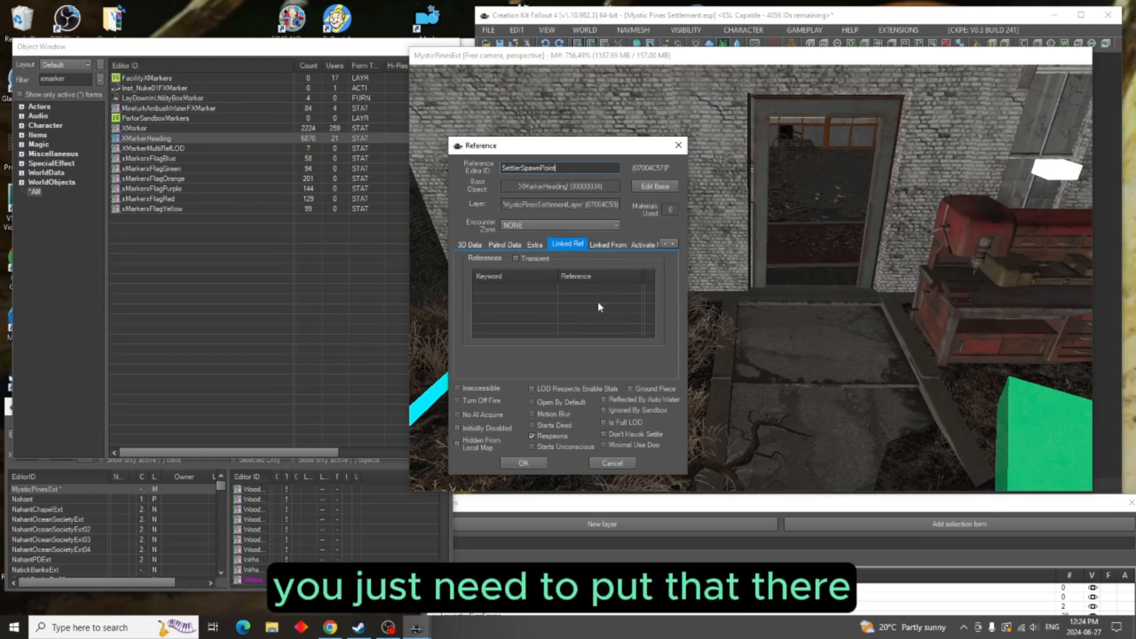
pyautogui.click(523, 463)
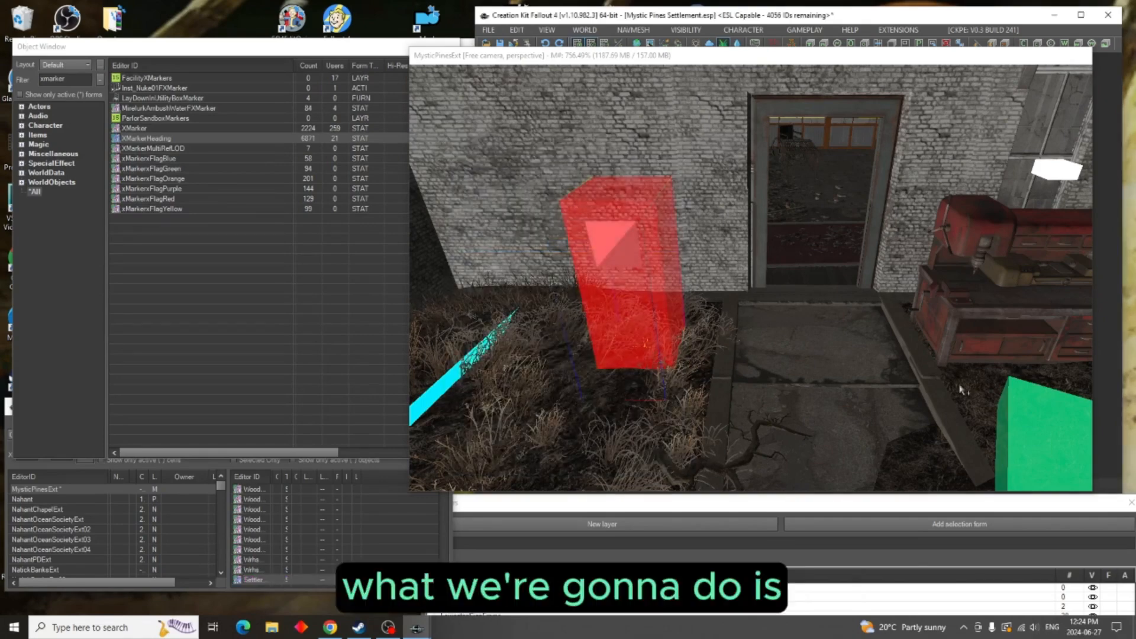
# Start a new linked reference on the red workshop workbench and pick the settlement's center marker in the render window as its target
pyautogui.doubleClick(952, 325)
pyautogui.moveTo(583, 147)
pyautogui.mouseDown()
pyautogui.moveTo(256, 70)
pyautogui.moveTo(195, 30)
pyautogui.mouseUp()
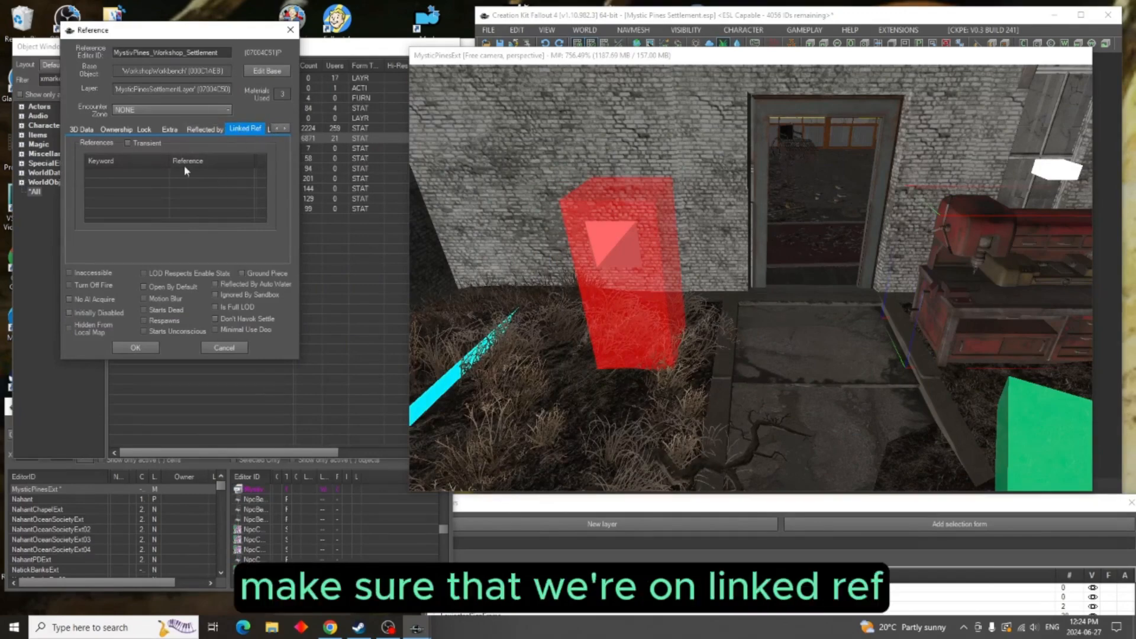
pyautogui.moveTo(572, 204)
pyautogui.mouseDown(button='middle')
pyautogui.moveTo(710, 220)
pyautogui.moveTo(630, 299)
pyautogui.moveTo(724, 275)
pyautogui.moveTo(598, 263)
pyautogui.moveTo(636, 260)
pyautogui.mouseUp(button='middle')
pyautogui.scroll(-5, 628, 307)
pyautogui.scroll(-5, 685, 279)
pyautogui.scroll(2, 723, 272)
pyautogui.rightClick(201, 184)
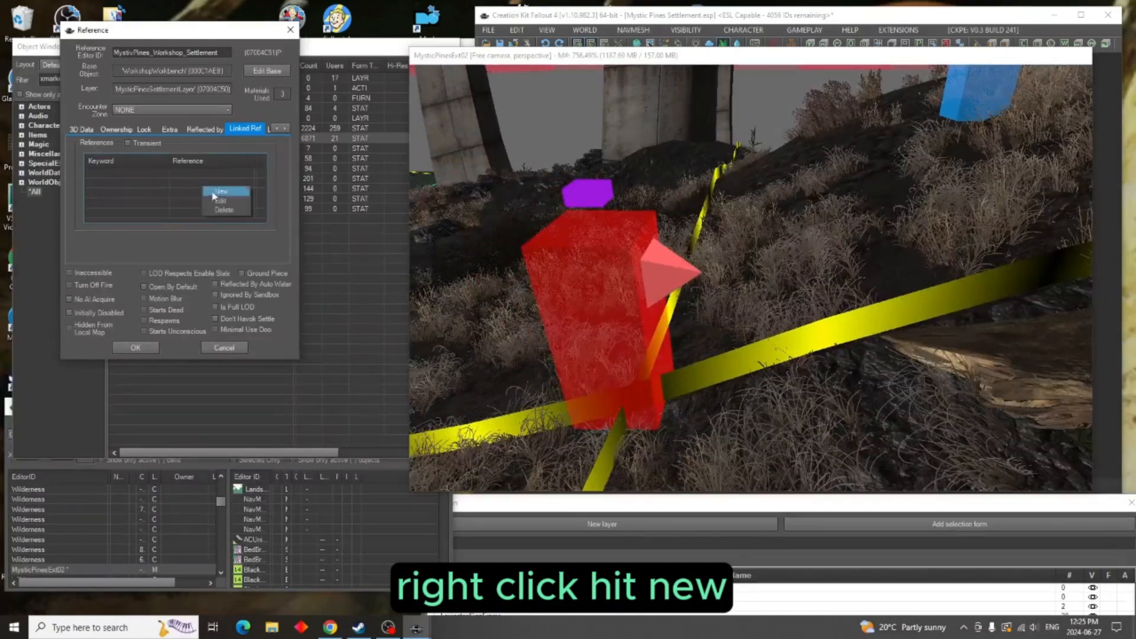
pyautogui.click(214, 194)
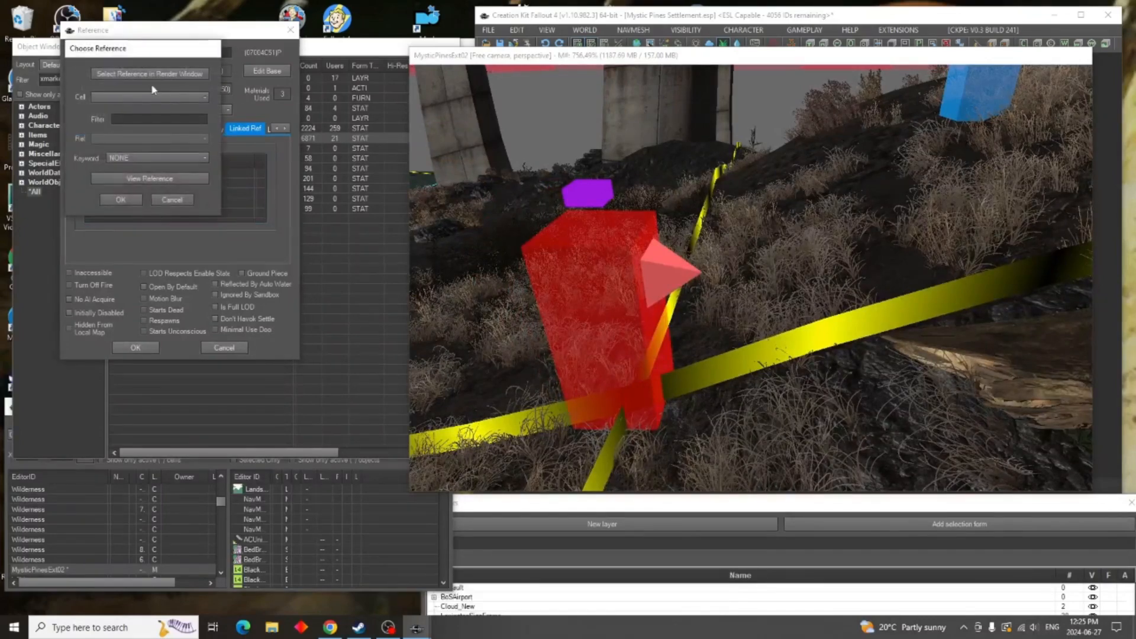
pyautogui.click(146, 74)
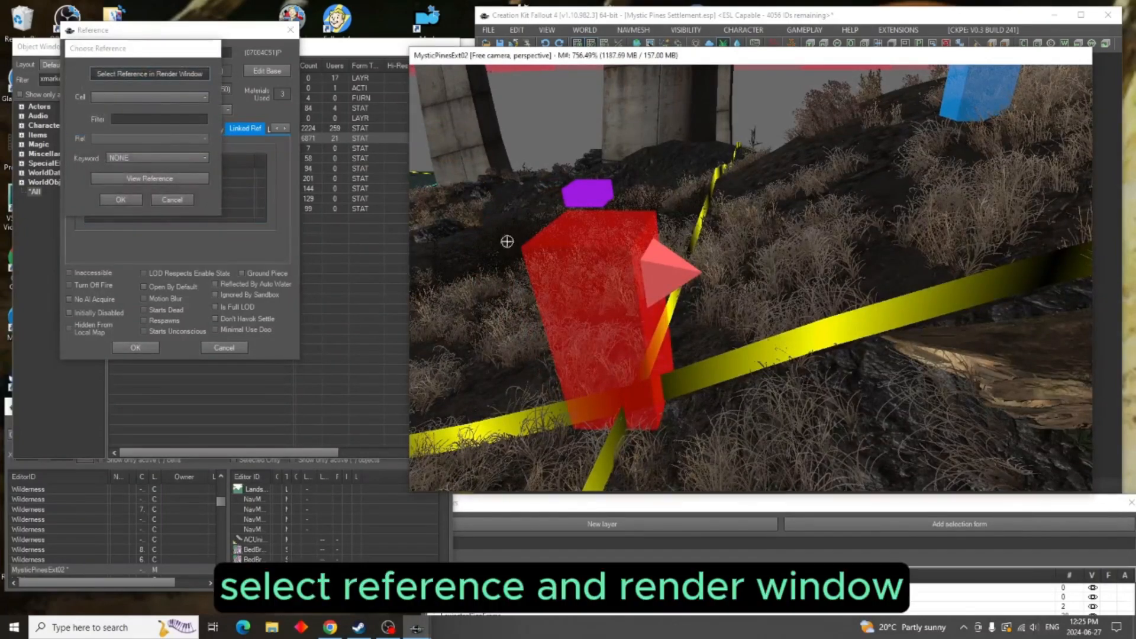
pyautogui.doubleClick(609, 261)
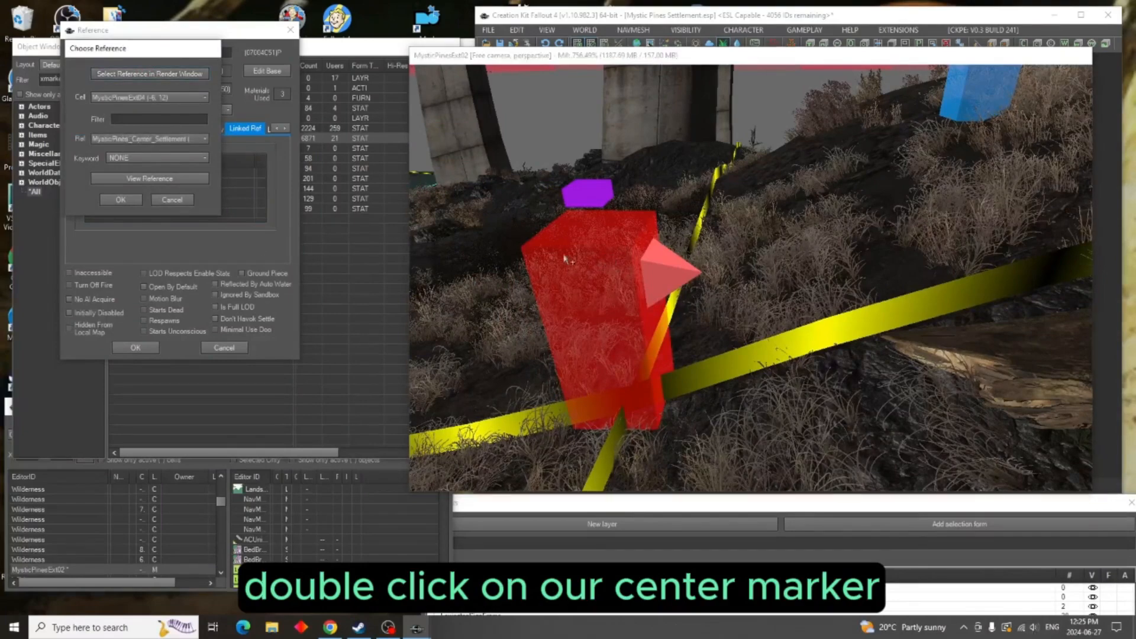
# Assign the keyword WorkshopLinkCenter to the workbench's center marker link and add it, keeping the workbench's reference open
pyautogui.click(205, 159)
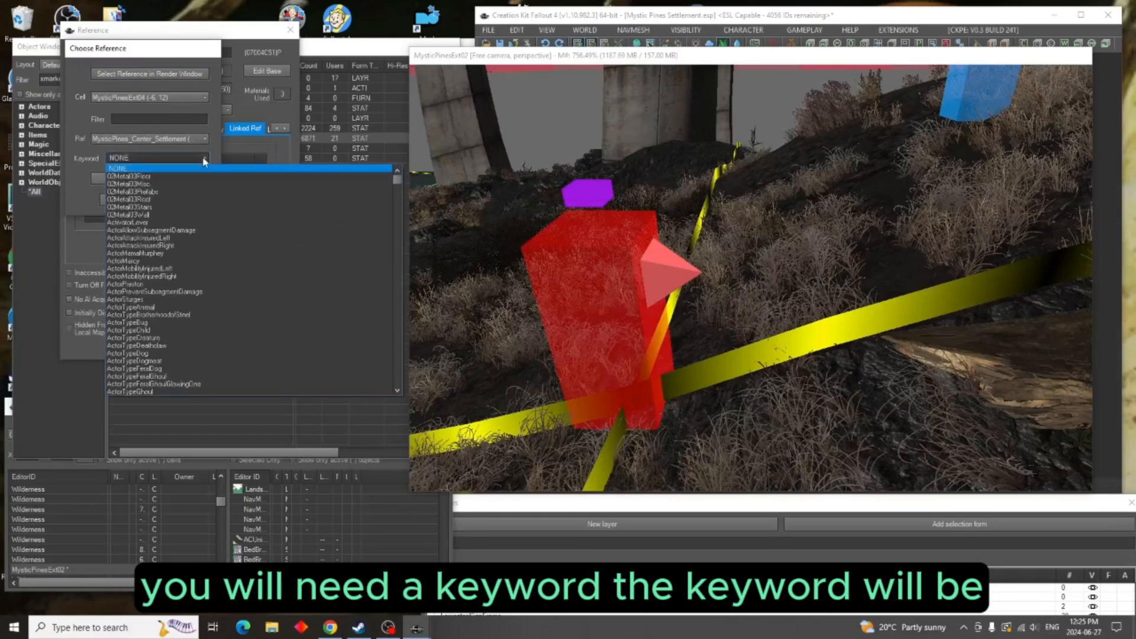
pyautogui.moveTo(400, 185); pyautogui.dragTo(403, 381)
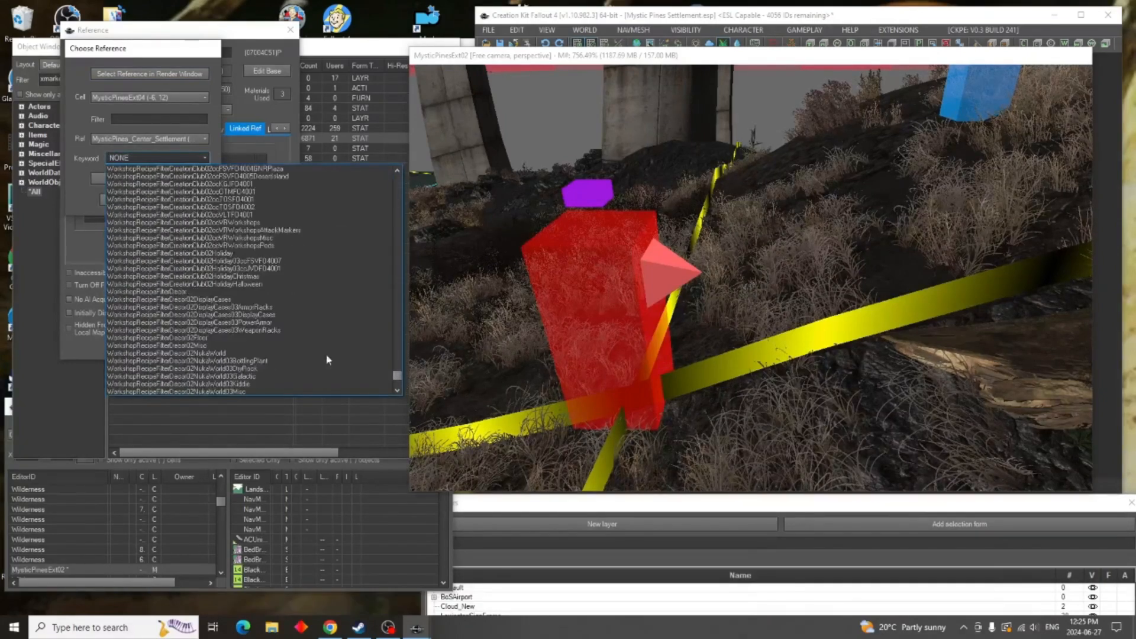
pyautogui.scroll(15, 290, 311)
pyautogui.scroll(13, 291, 318)
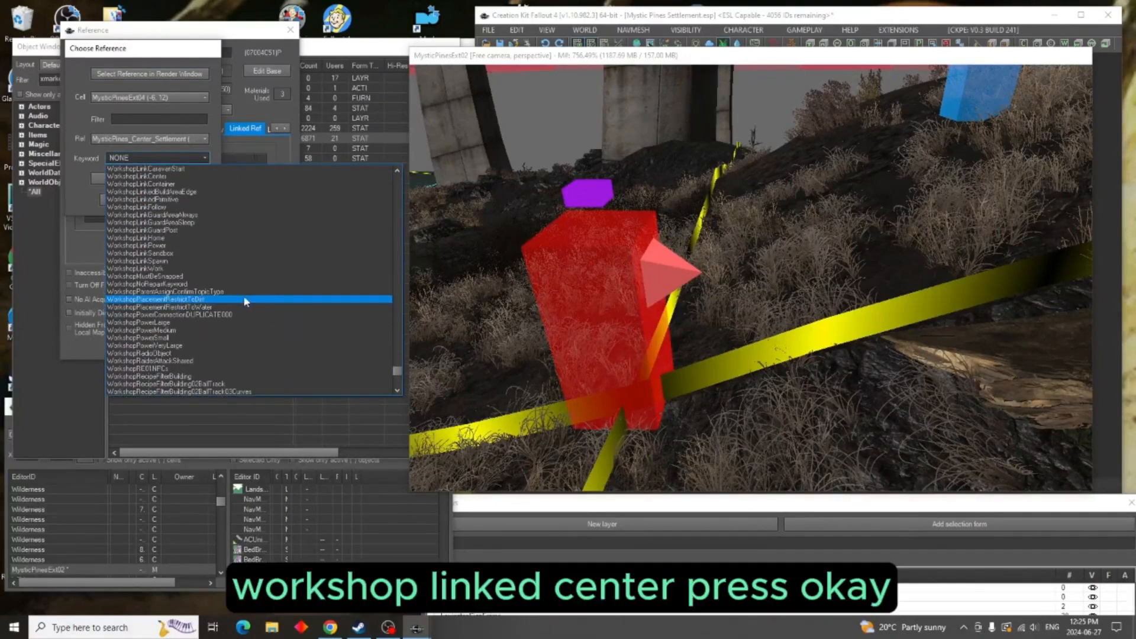
pyautogui.click(204, 175)
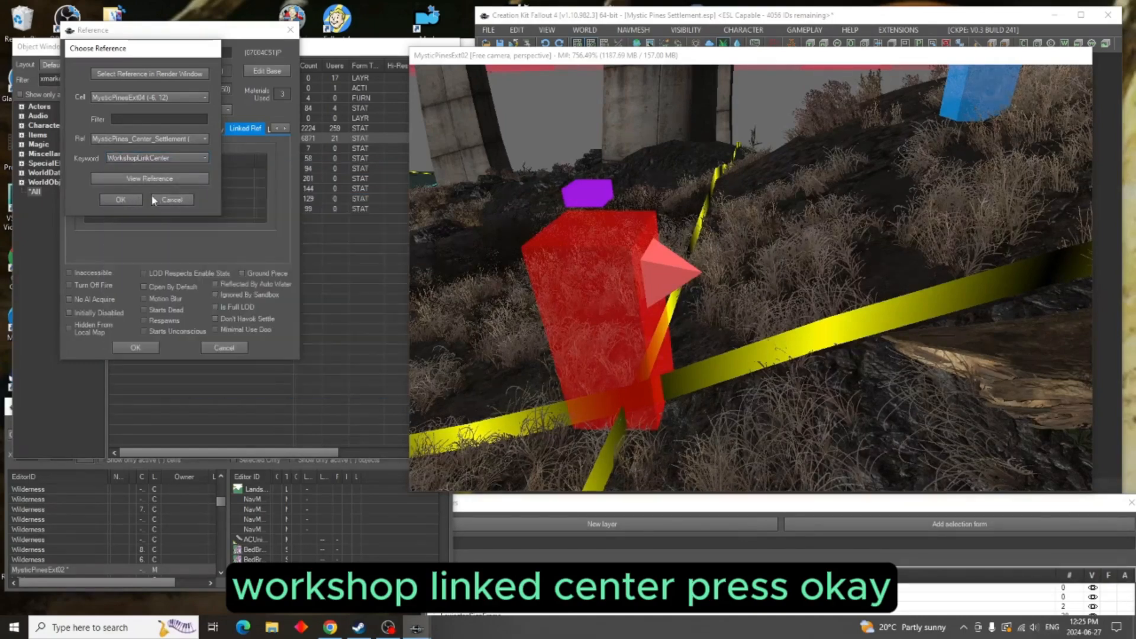
pyautogui.click(121, 200)
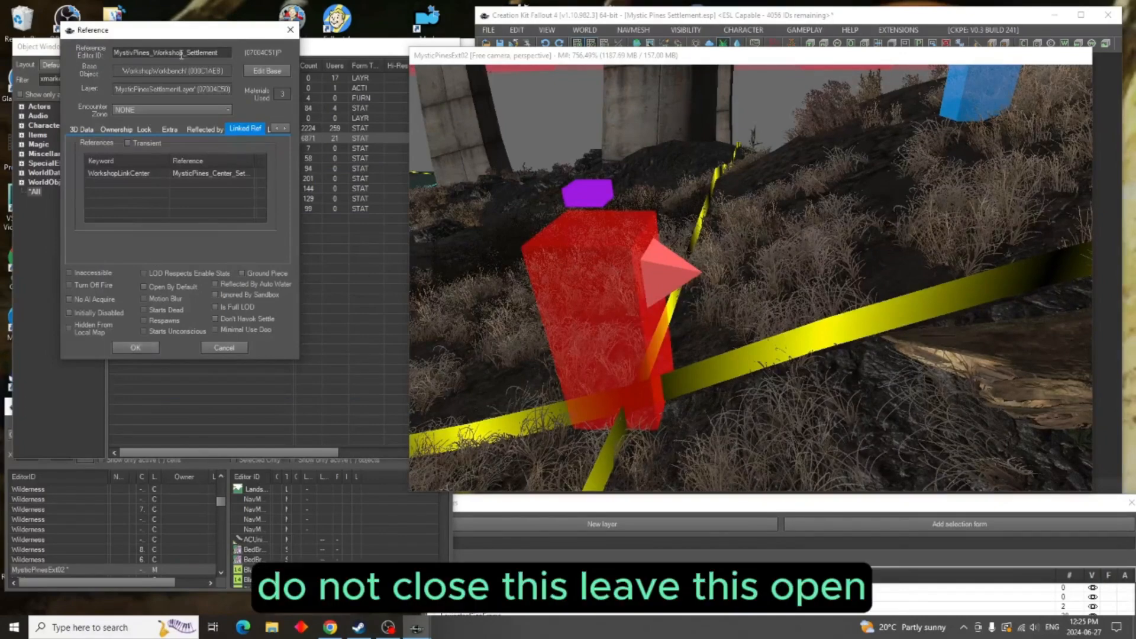
# Start another linked reference on the workbench and pick the SettlerSpawnPoint heading marker by the doorway in the render window as its target
pyautogui.moveTo(970, 178); pyautogui.dragTo(893, 193, button='middle')
pyautogui.scroll(10, 895, 192)
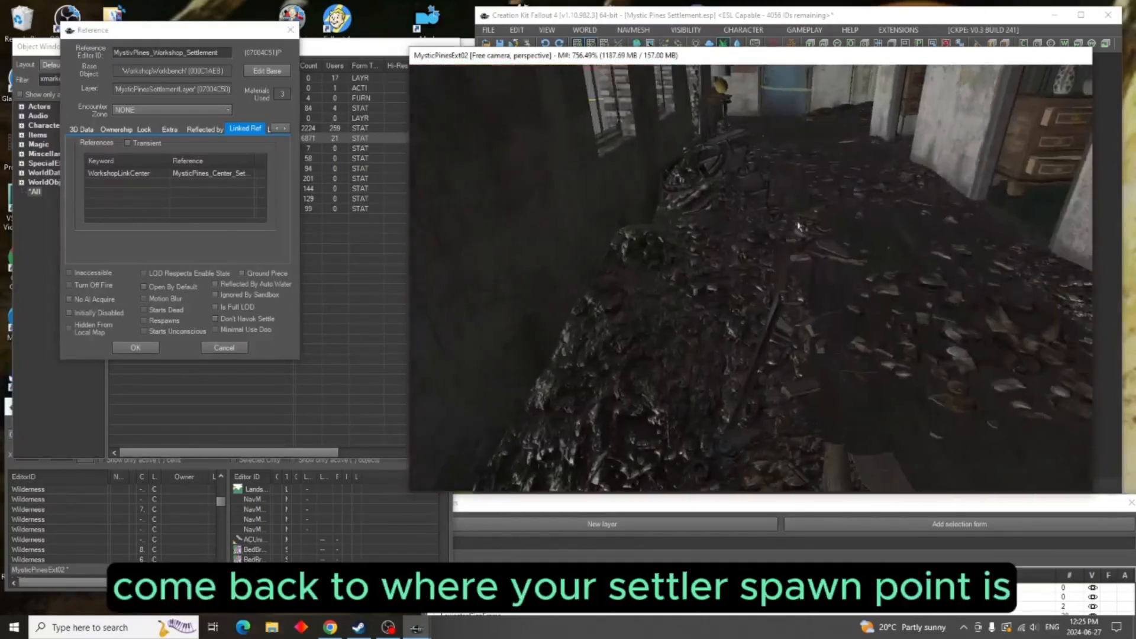
pyautogui.scroll(5, 757, 226)
pyautogui.moveTo(738, 229); pyautogui.dragTo(666, 269, button='middle')
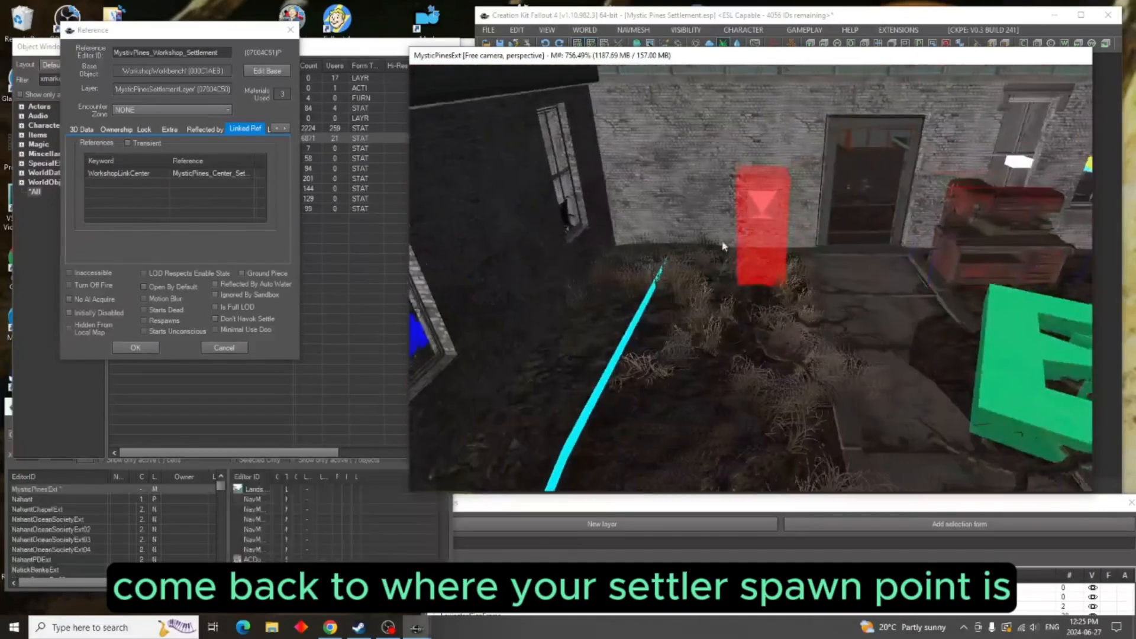
pyautogui.scroll(1, 908, 251)
pyautogui.scroll(3, 908, 253)
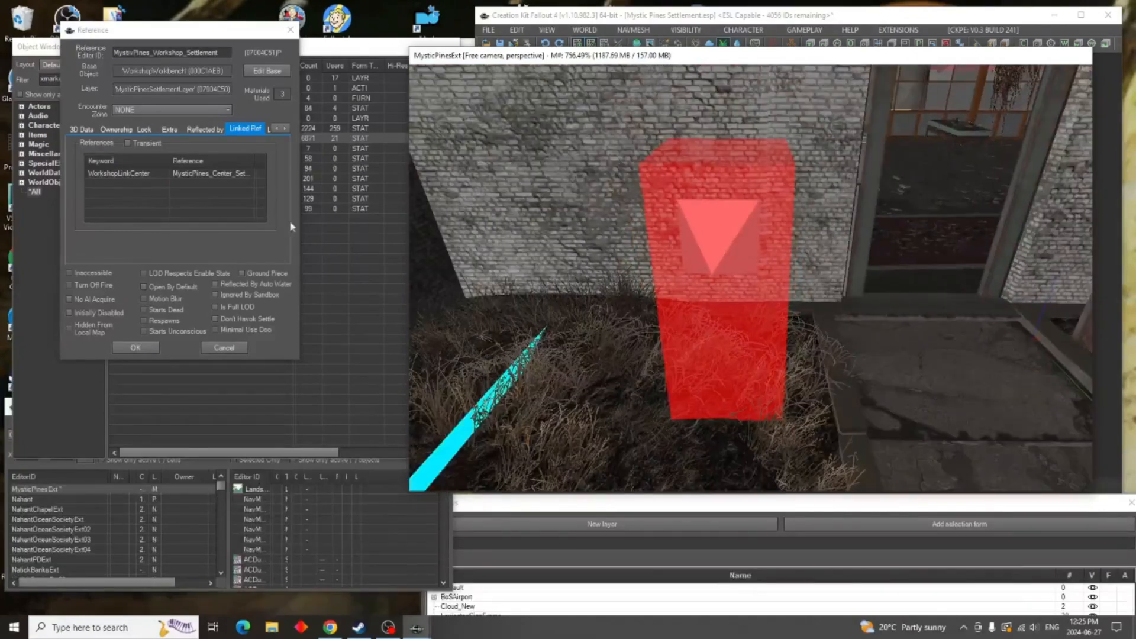
pyautogui.rightClick(231, 201)
pyautogui.click(244, 201)
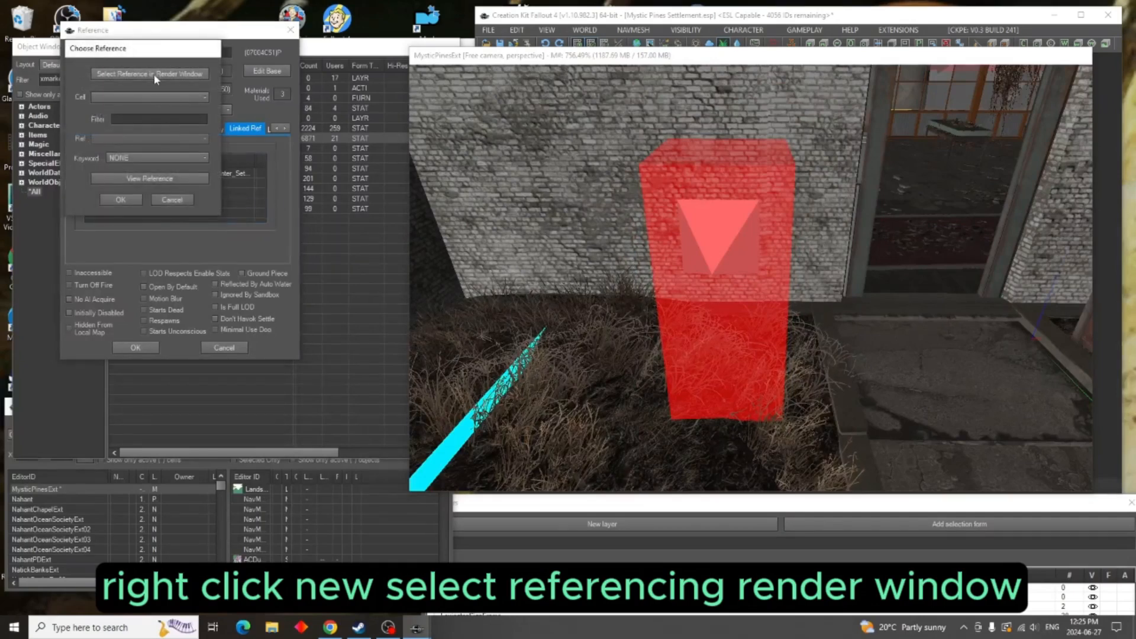
pyautogui.click(154, 73)
pyautogui.doubleClick(749, 198)
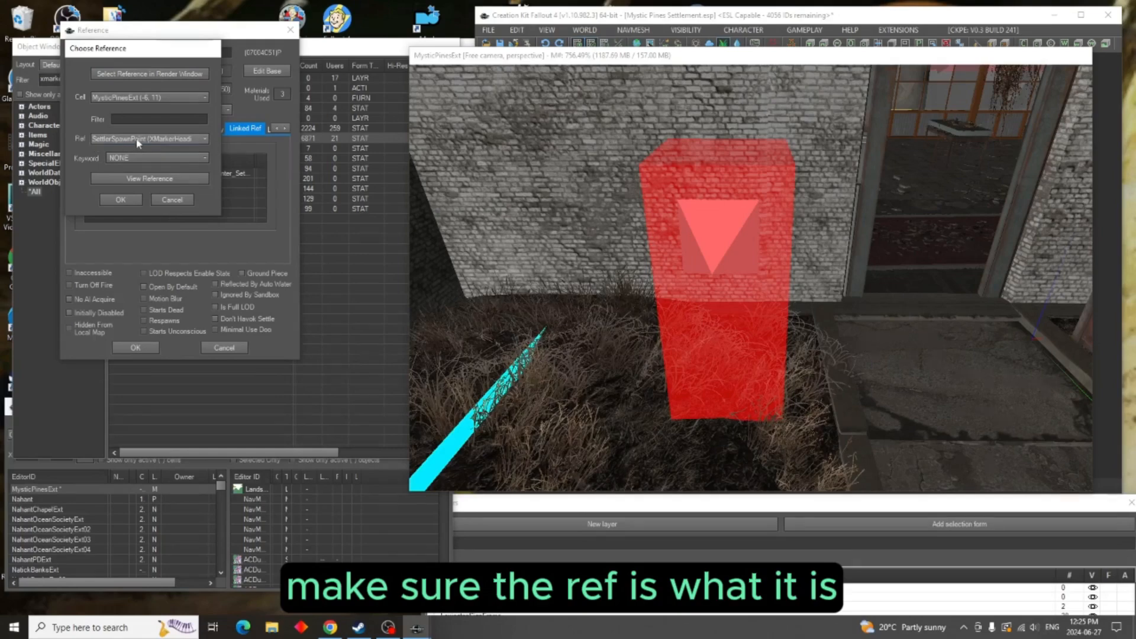
# Assign the keyword WorkshopLinkSpawn to the spawn marker link, add it, and accept the workbench's reference changes
pyautogui.click(205, 158)
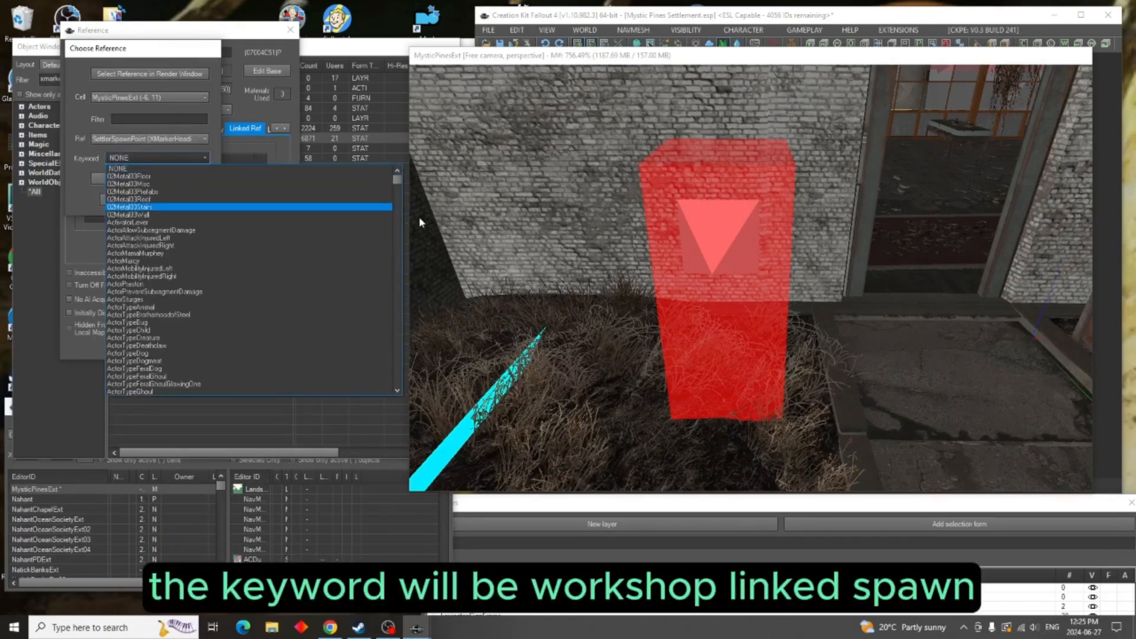
pyautogui.moveTo(399, 180); pyautogui.dragTo(401, 379)
pyautogui.scroll(20, 268, 261)
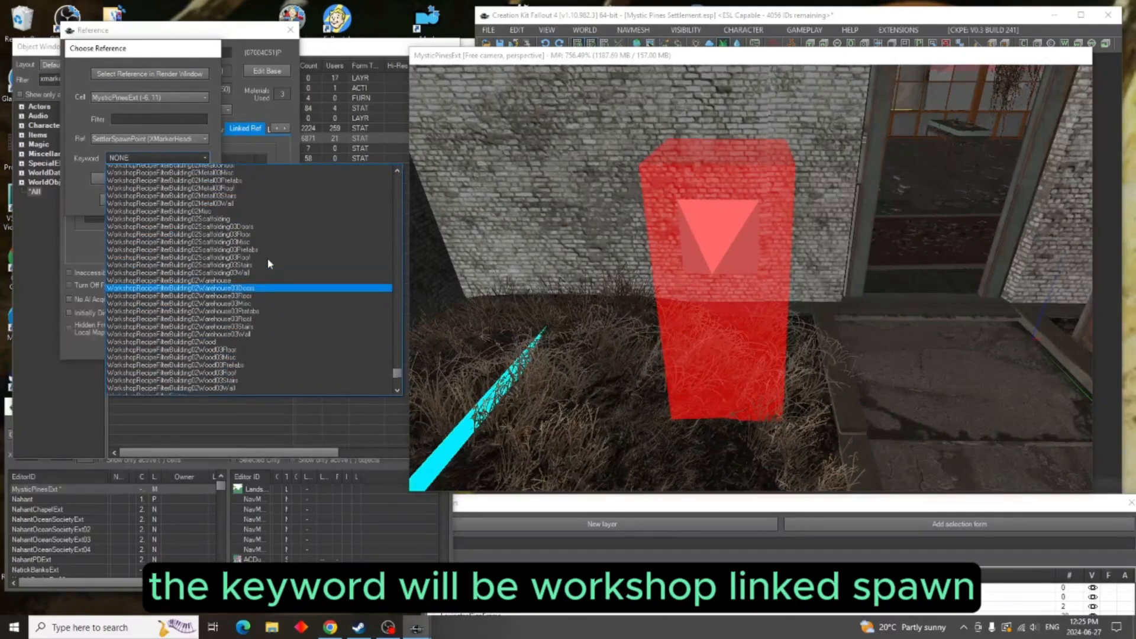
pyautogui.scroll(1, 268, 258)
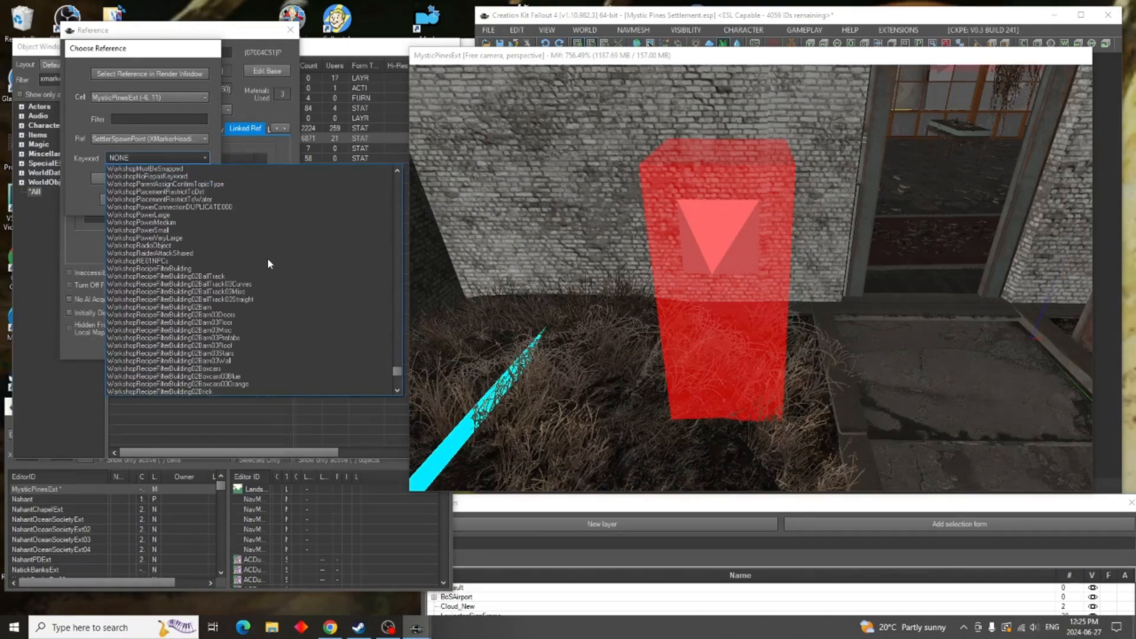
pyautogui.scroll(4, 232, 245)
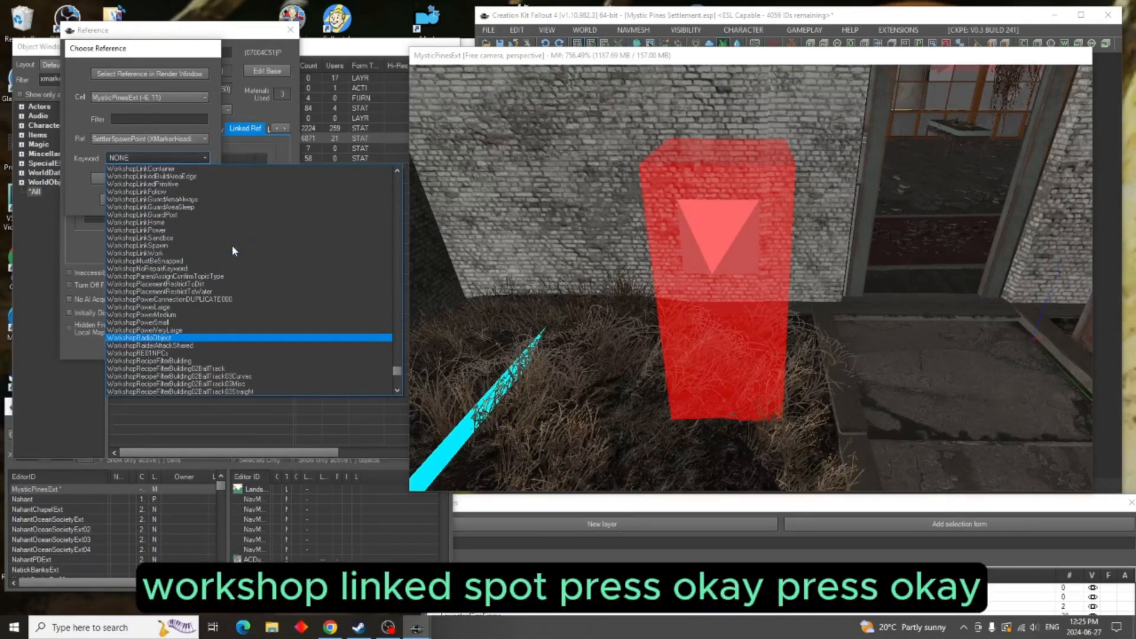
pyautogui.click(201, 245)
pyautogui.click(119, 201)
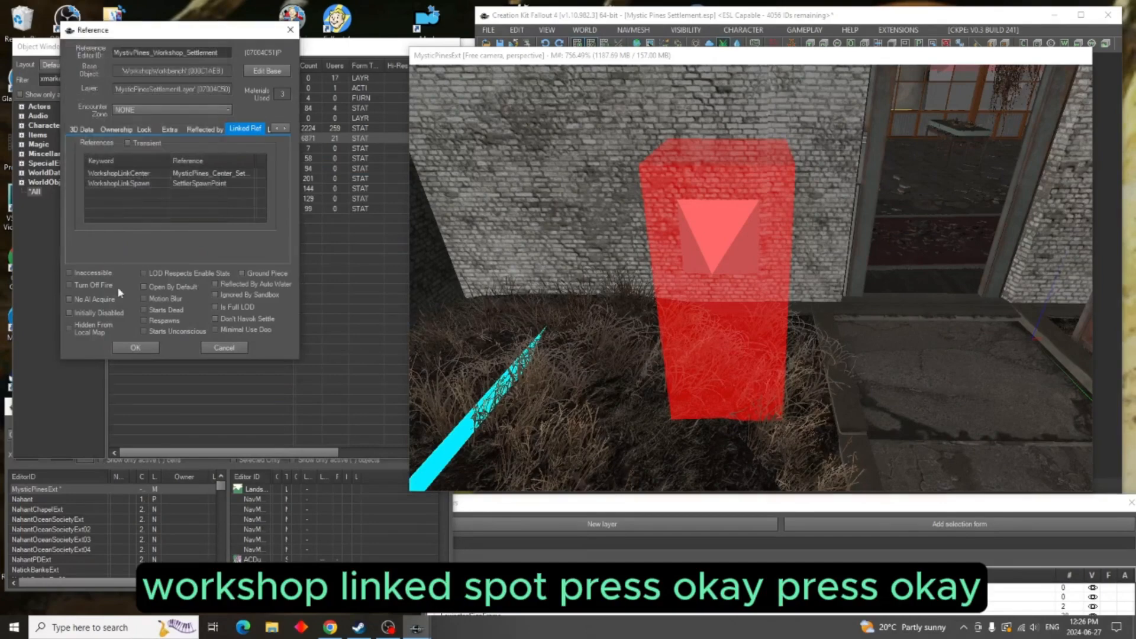
pyautogui.click(139, 348)
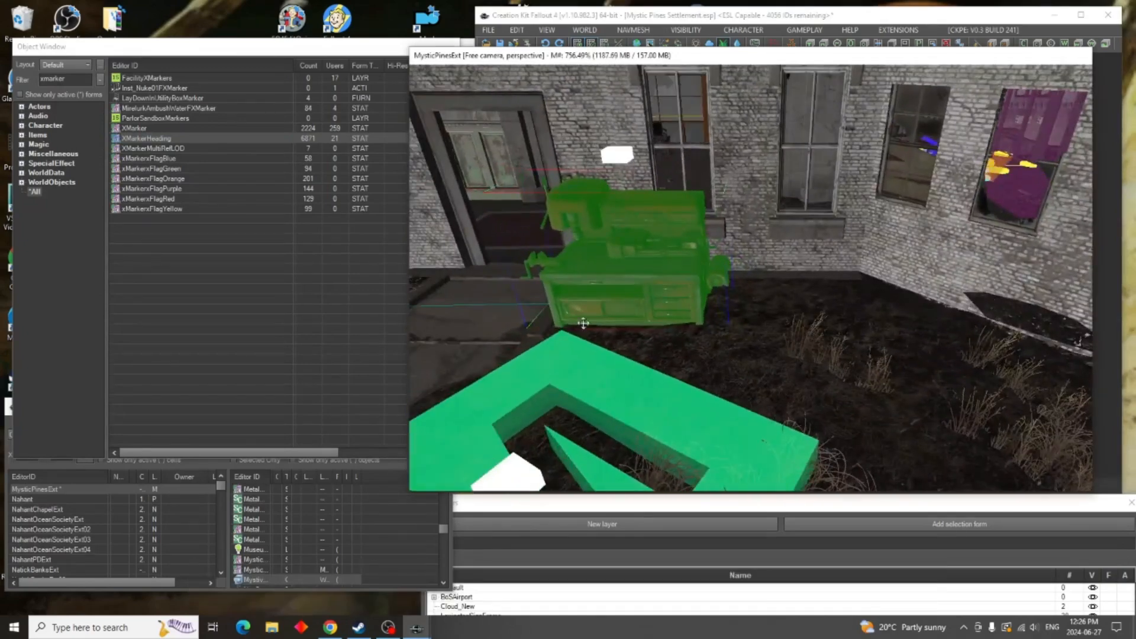
# Filter the object list of all forms by resourcecontain
pyautogui.scroll(2, 584, 323)
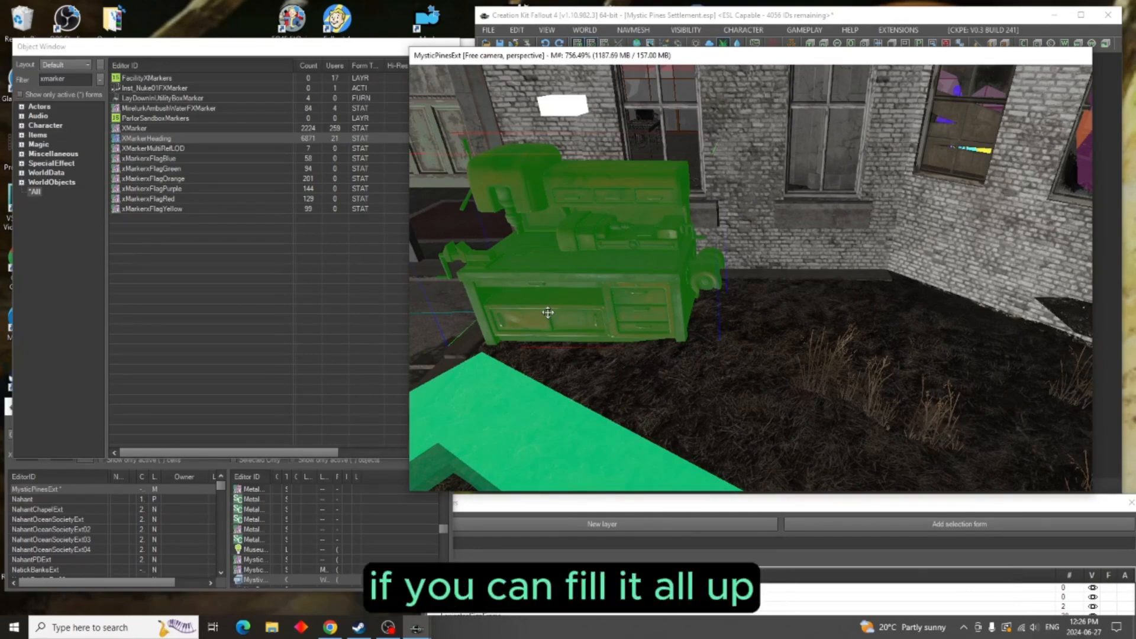
pyautogui.click(60, 95)
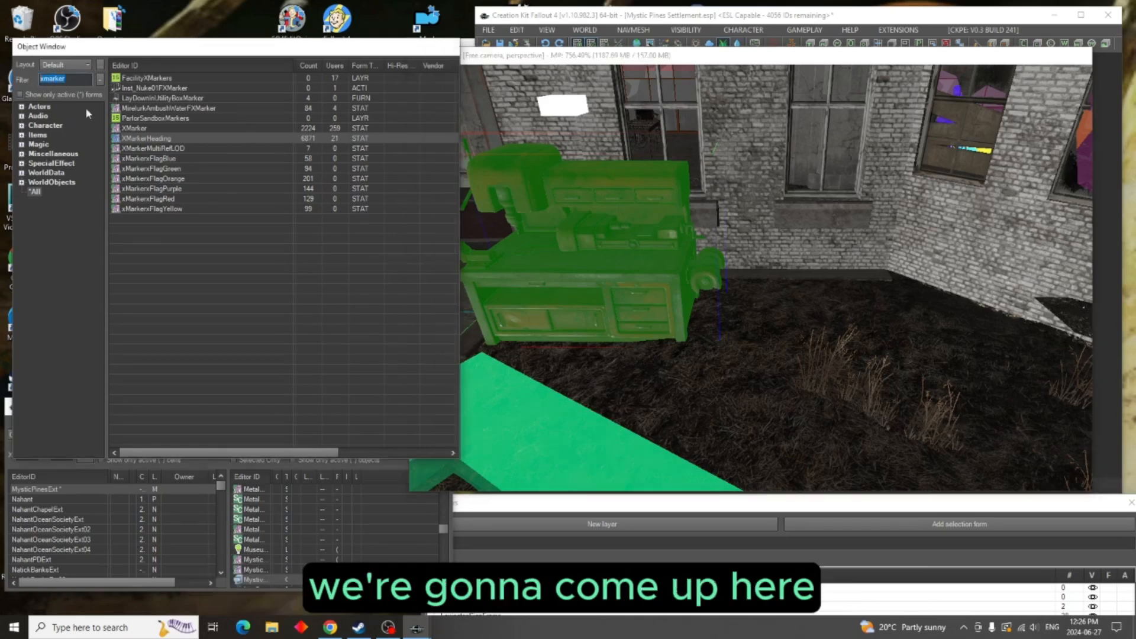
pyautogui.write('re')
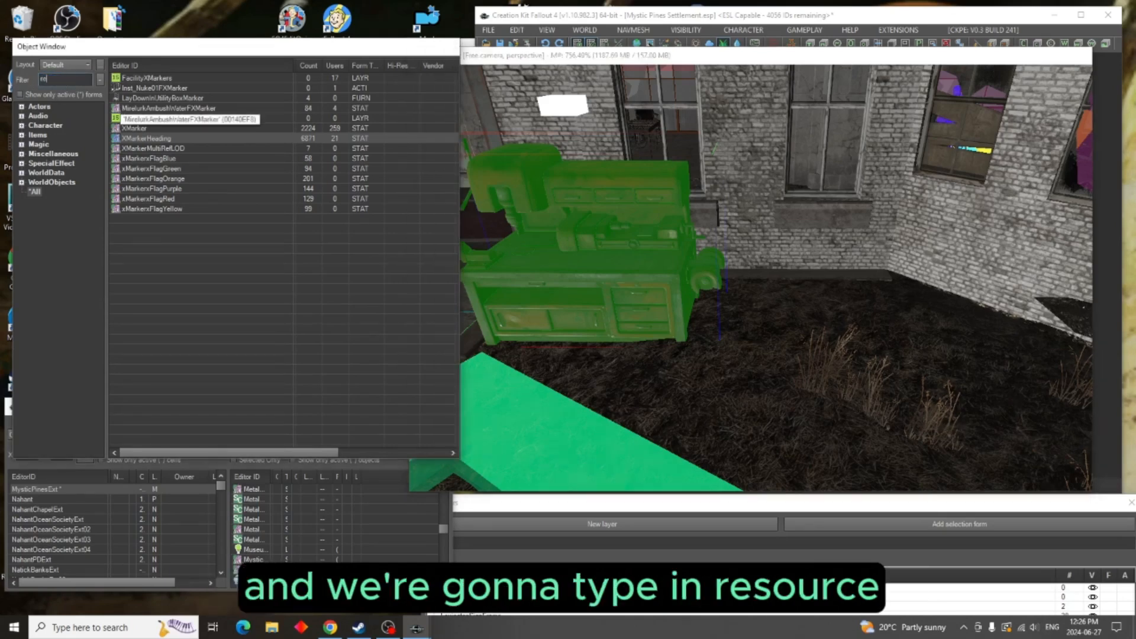
pyautogui.write('our')
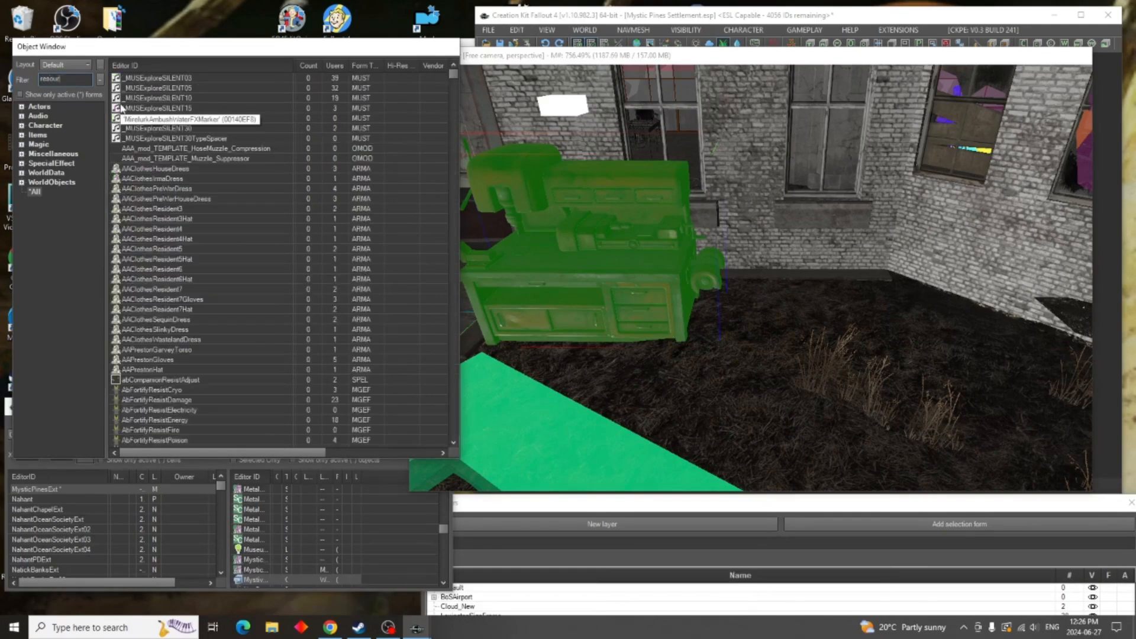
pyautogui.write('cecon')
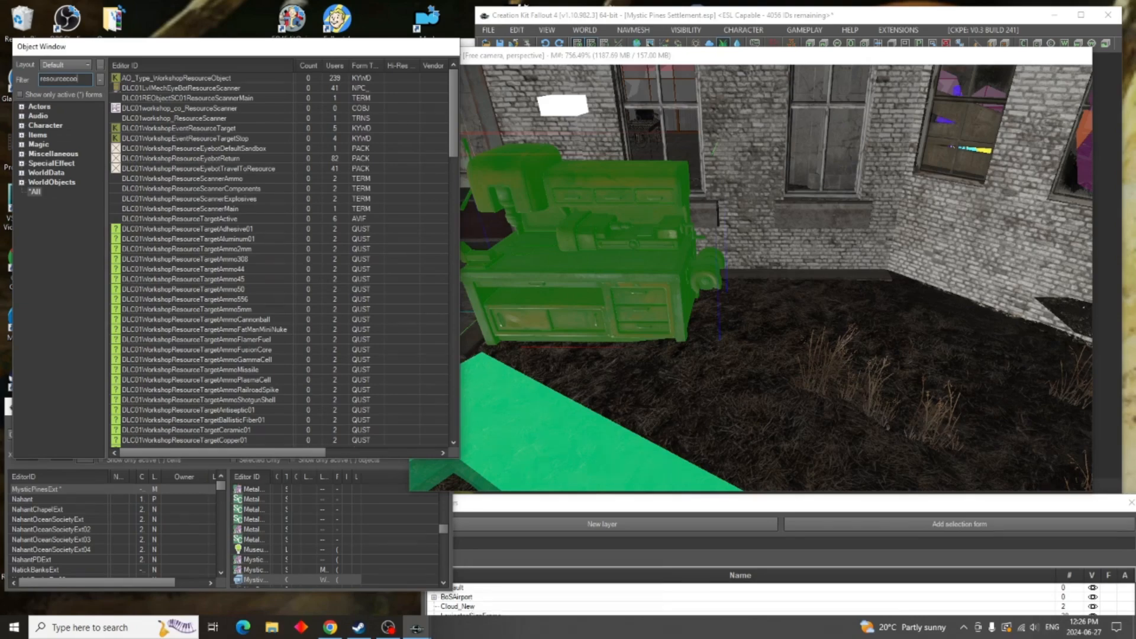
pyautogui.write('tain')
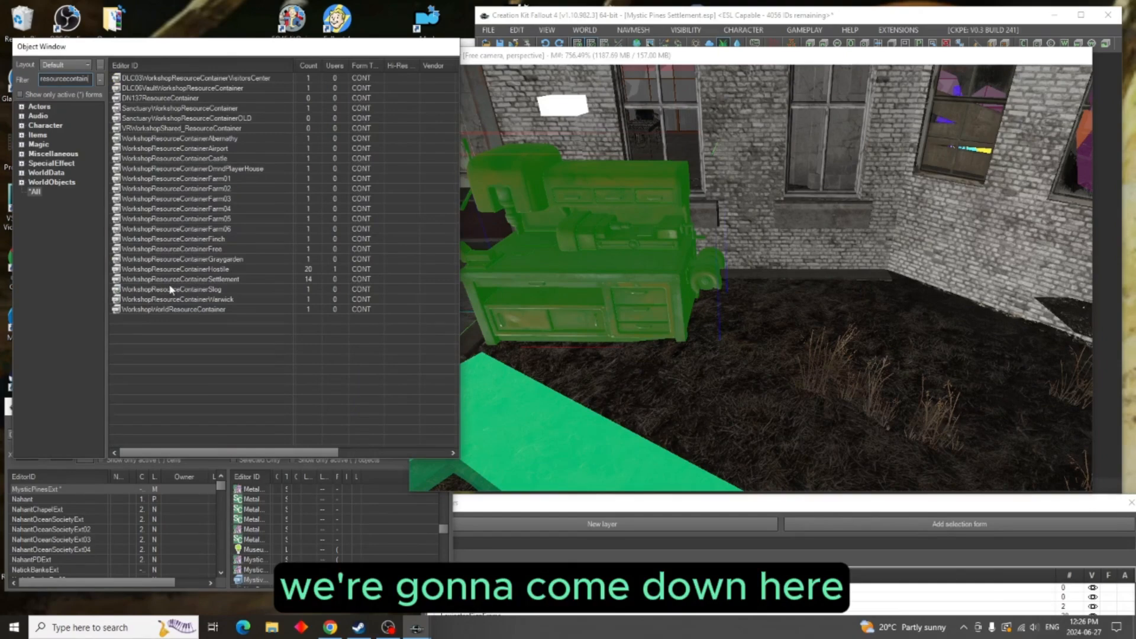
# Duplicate the WorkshopResourceContainerSettlement container and place the copy on the ground beside the workbench
pyautogui.rightClick(228, 280)
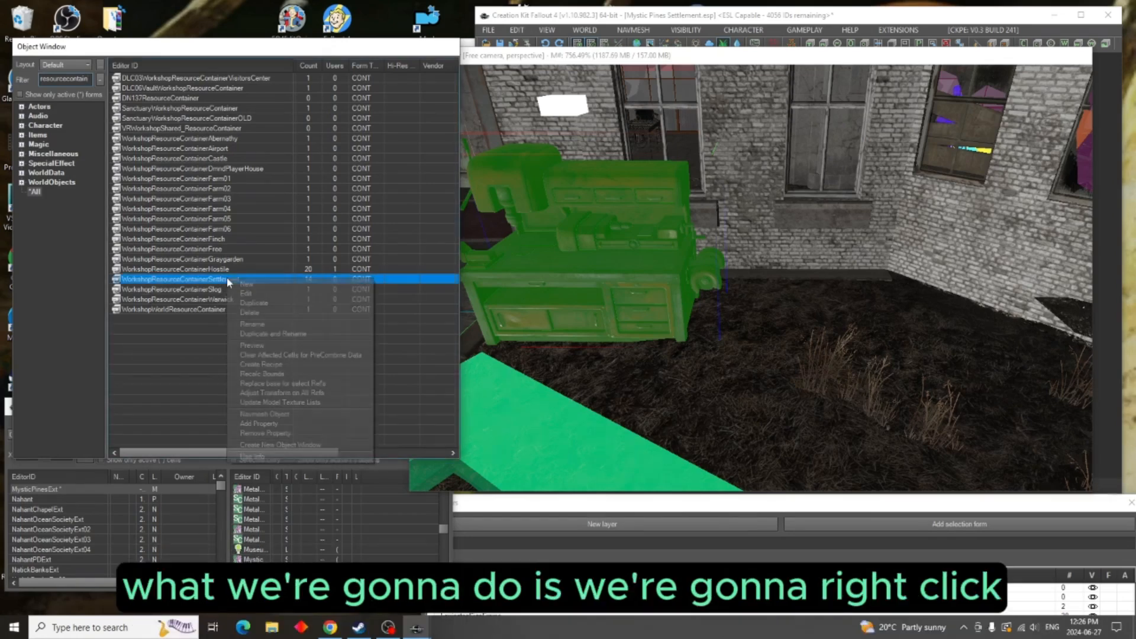
pyautogui.click(260, 303)
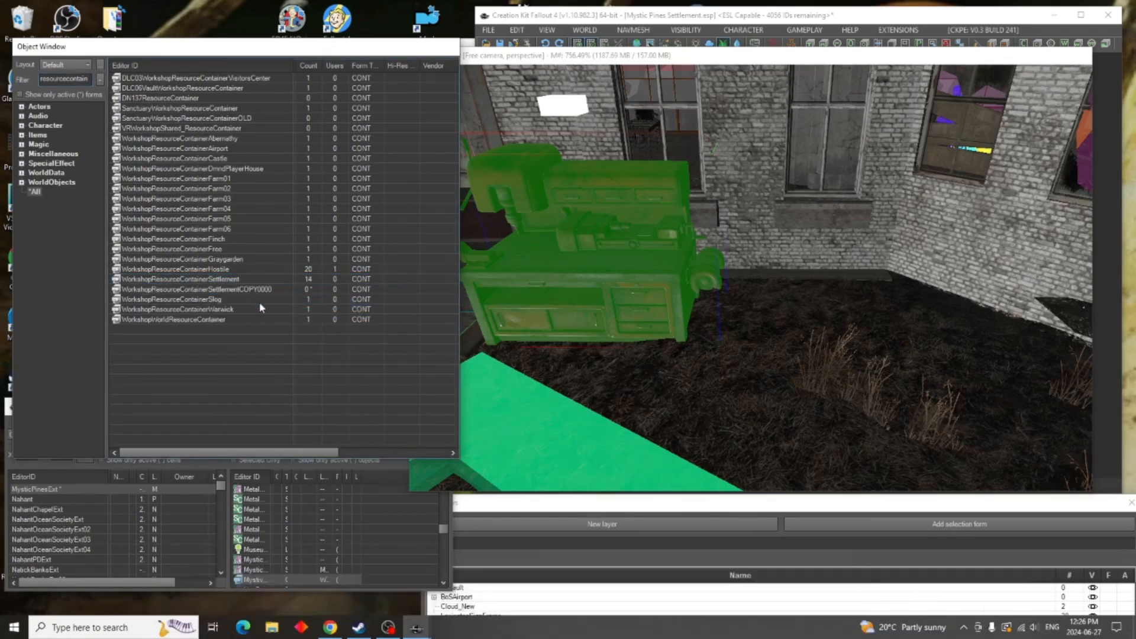
pyautogui.moveTo(253, 290); pyautogui.dragTo(710, 385)
# Give the placed chest container the reference editor ID MysticPines_Container_Settlement and accept it
pyautogui.doubleClick(697, 384)
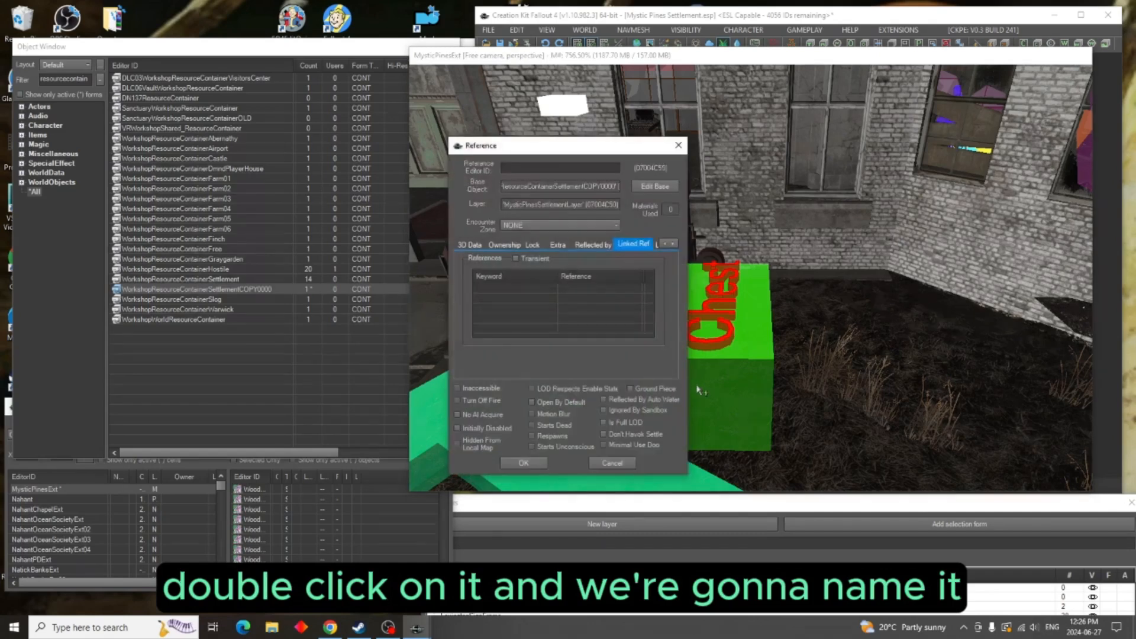
pyautogui.click(516, 168)
pyautogui.write('Mystic')
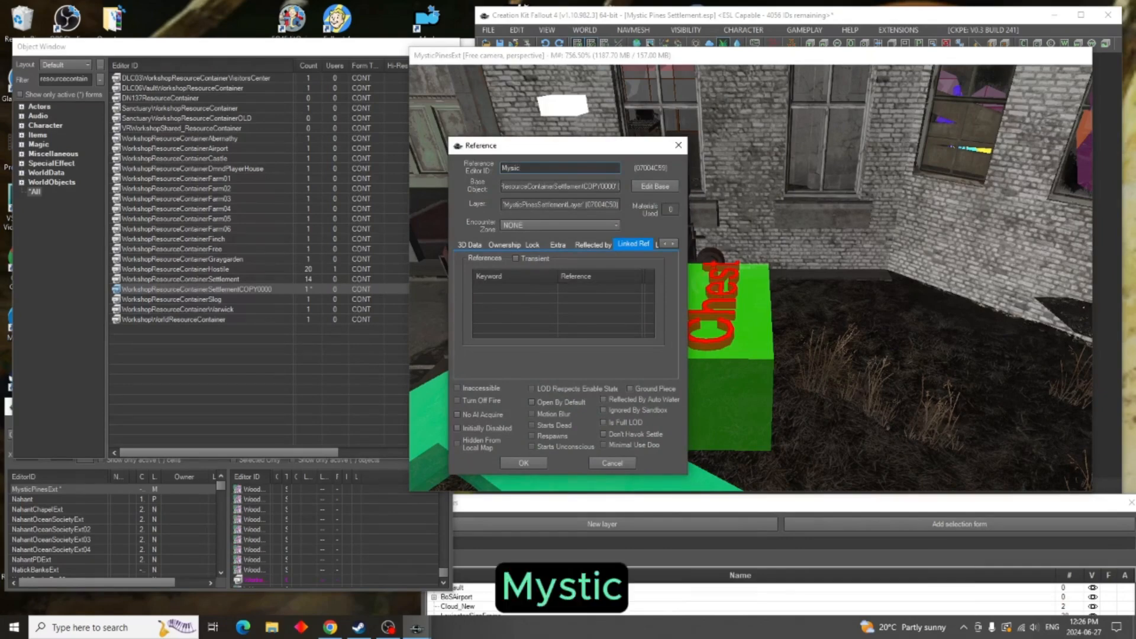
pyautogui.write('Pi')
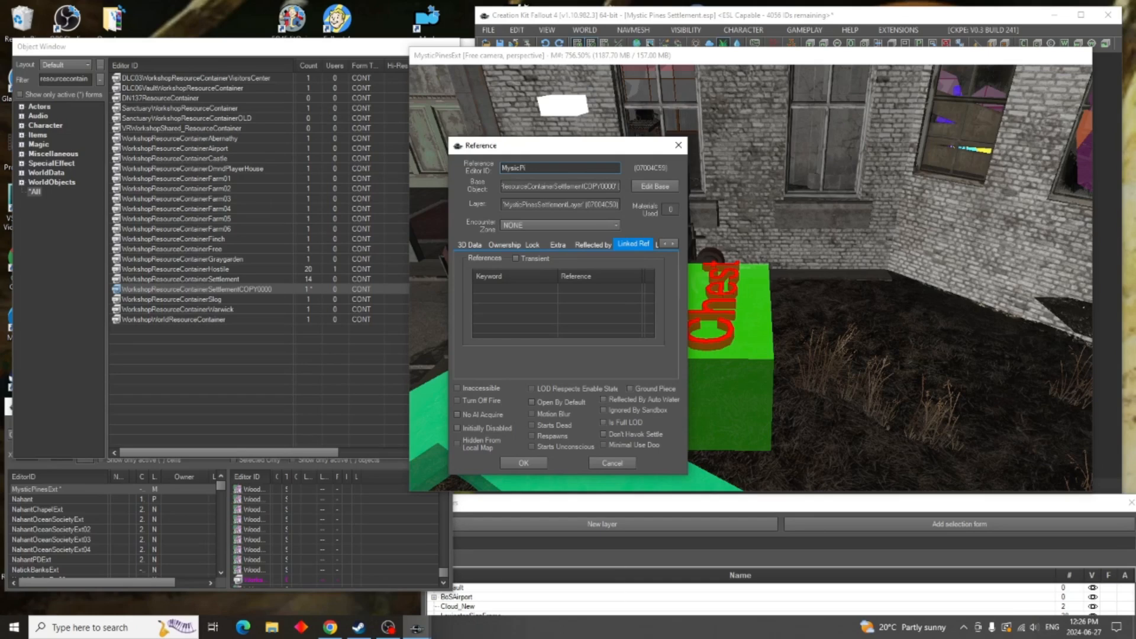
pyautogui.write('nes')
pyautogui.click(514, 168)
pyautogui.write('t')
pyautogui.click(550, 167)
pyautogui.write('_Container_Settlement')
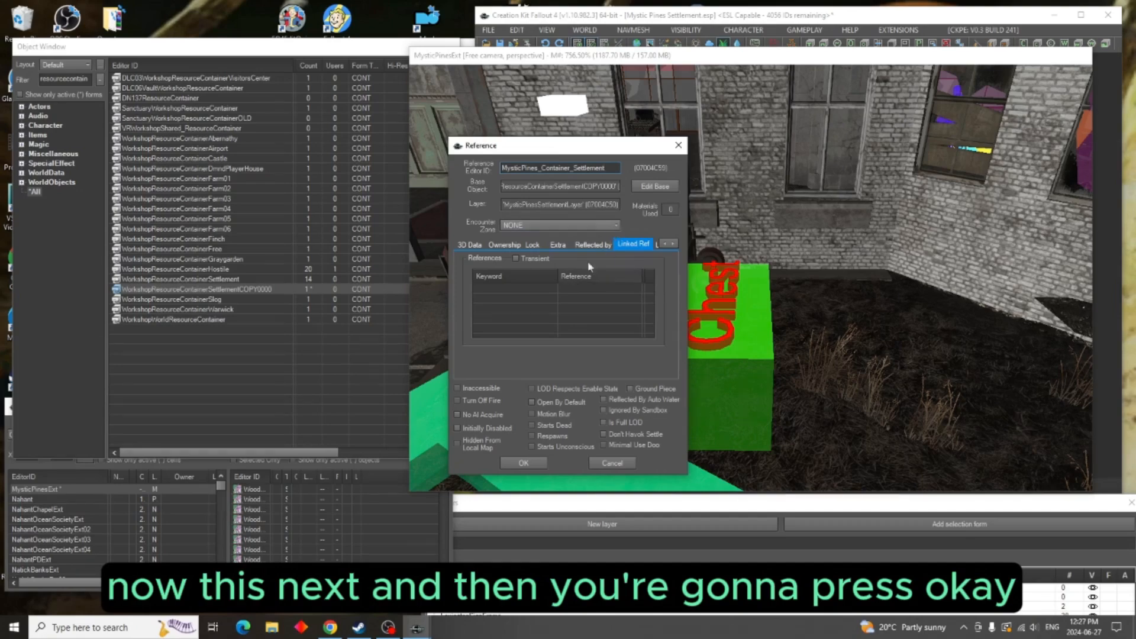
pyautogui.click(522, 462)
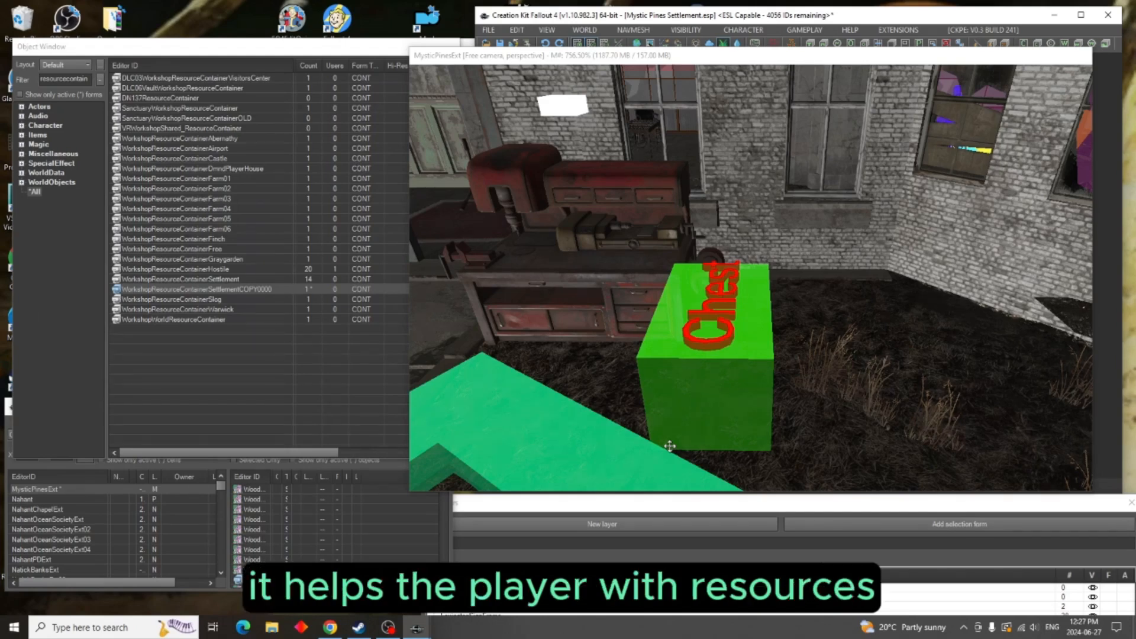
# Open the chest's base container and replace the COPY0000 suffix of its ID with Mysticpines
pyautogui.doubleClick(727, 399)
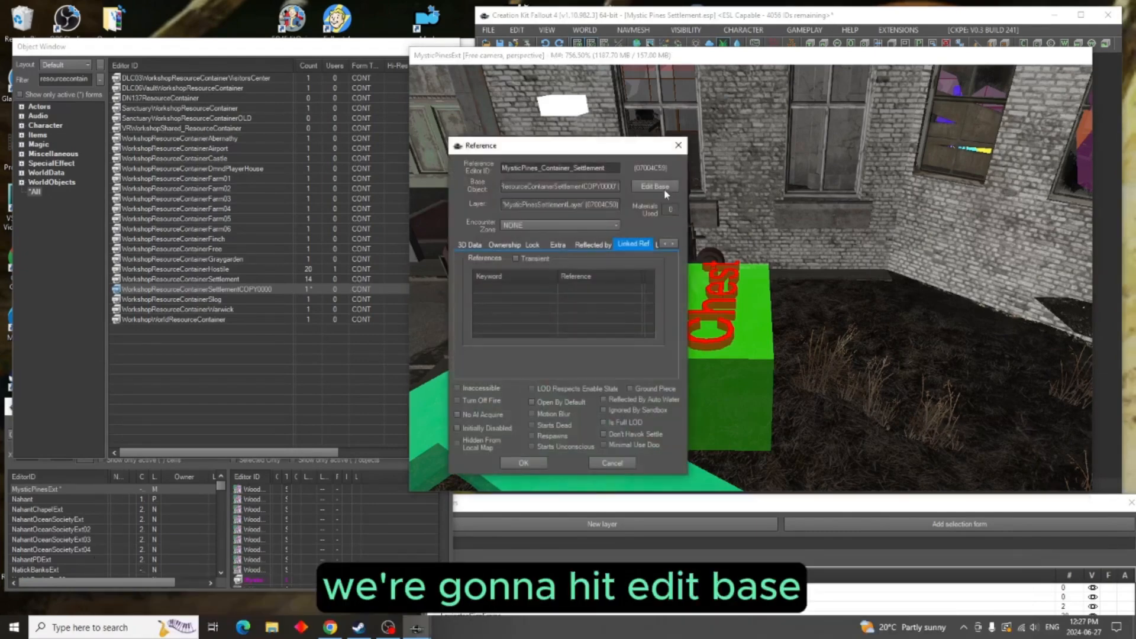
pyautogui.click(661, 188)
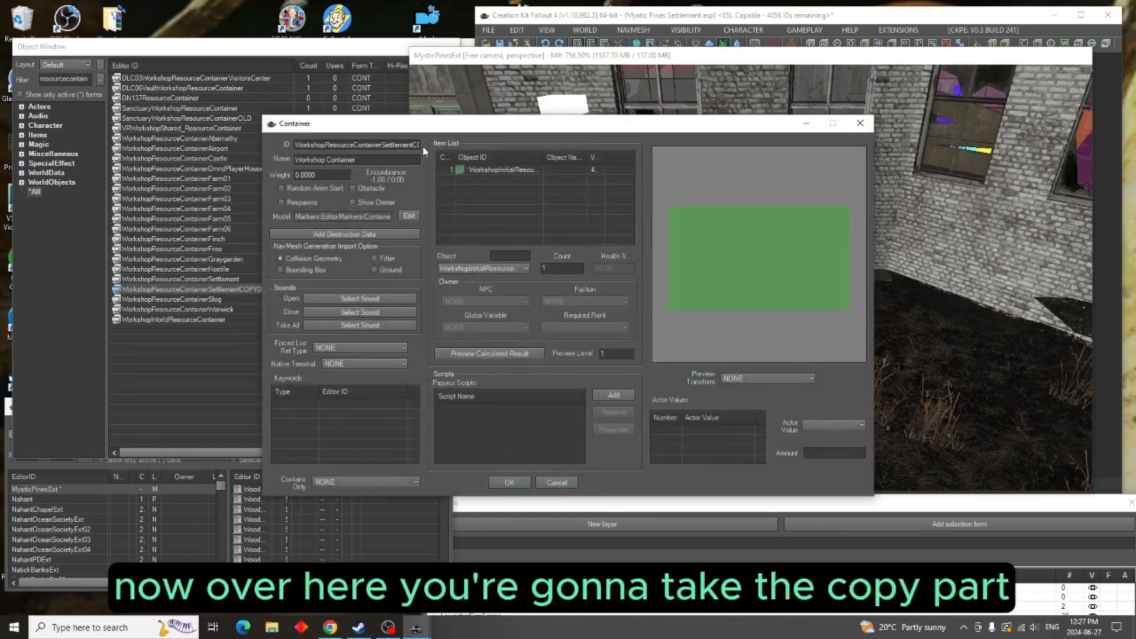
pyautogui.moveTo(415, 145); pyautogui.dragTo(428, 147)
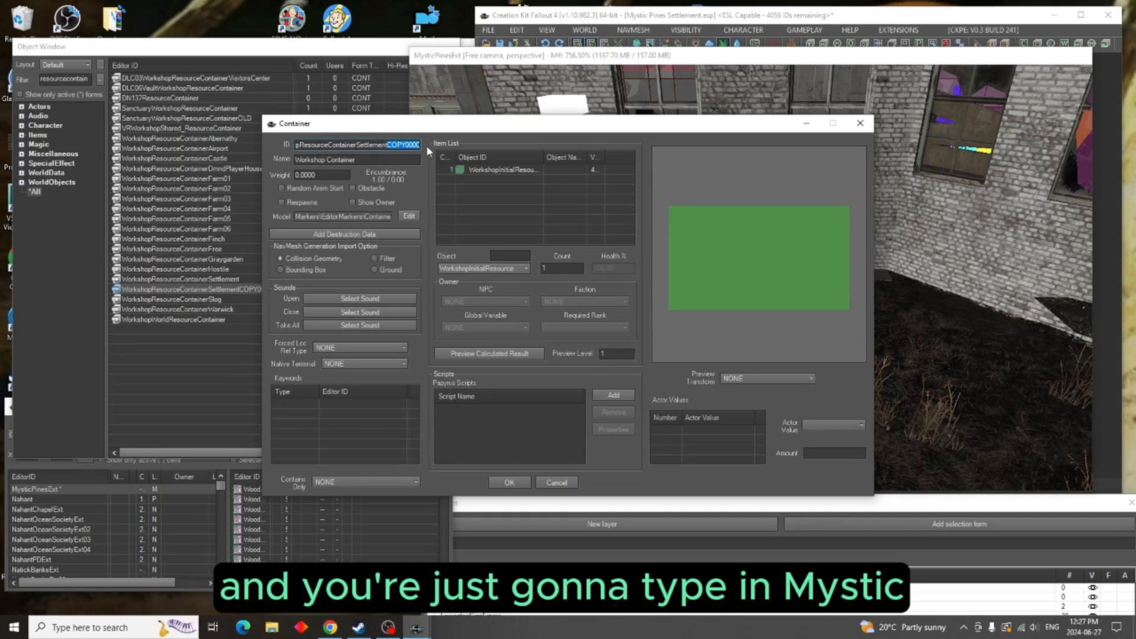
pyautogui.write('Mystic')
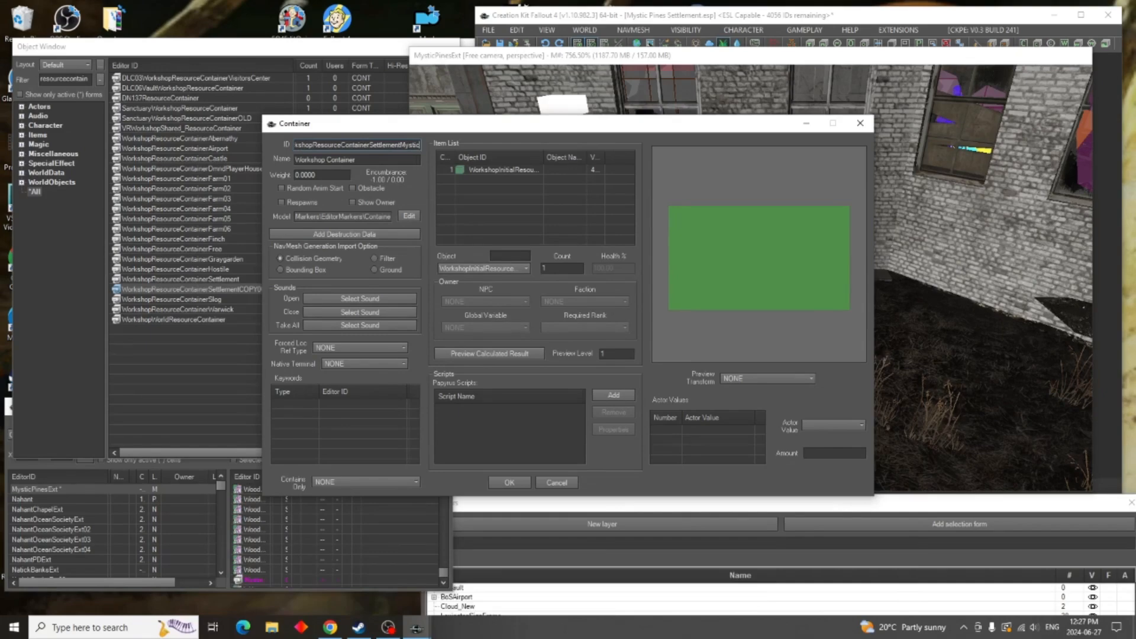
pyautogui.write('pines')
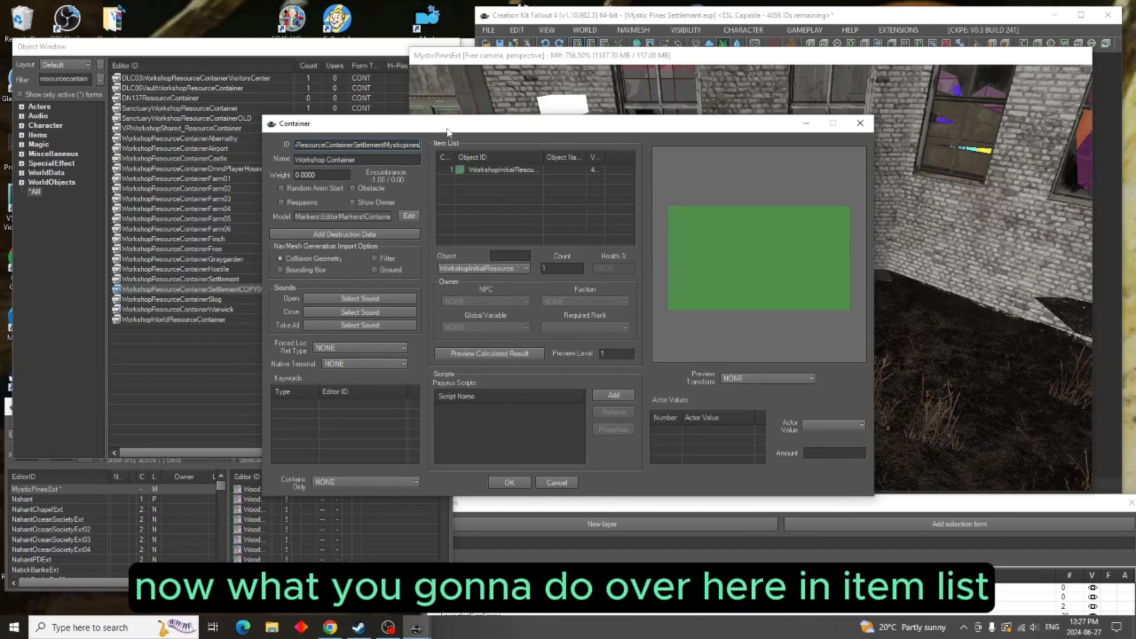
# Add a new entry to the container's item list, set its object to c_Acid_scrap and its count to 500
pyautogui.rightClick(511, 173)
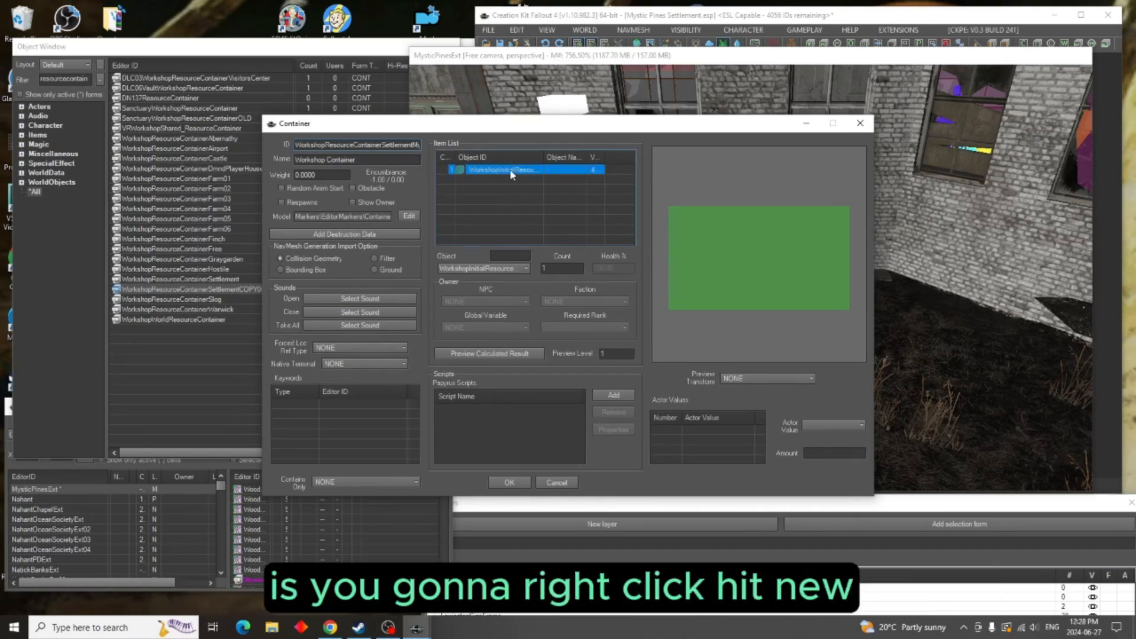
pyautogui.click(529, 177)
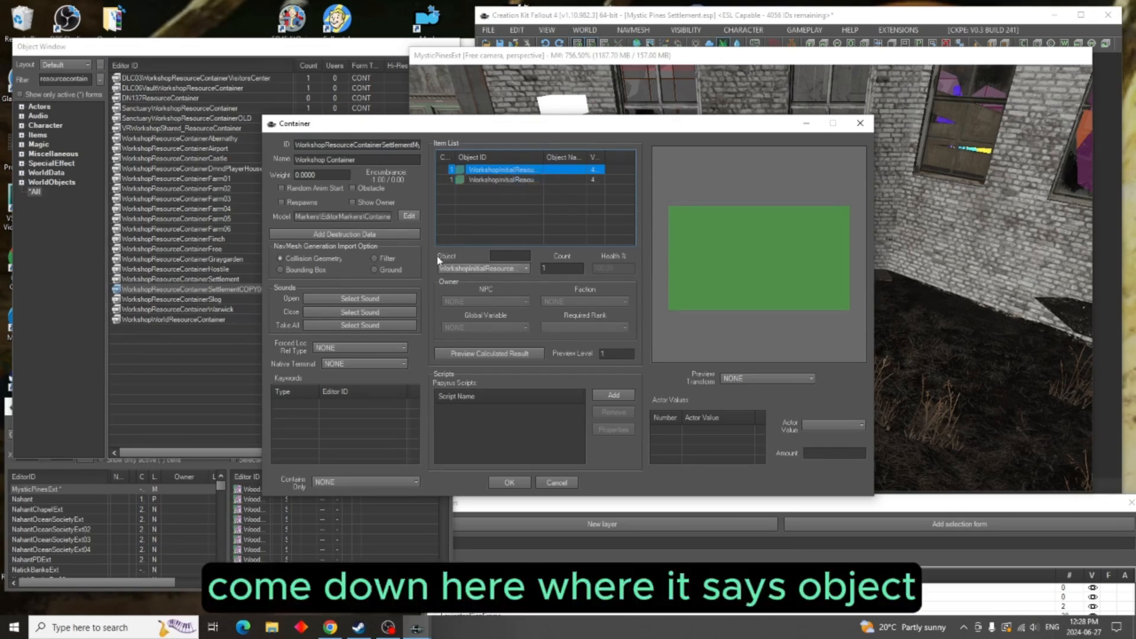
pyautogui.click(516, 270)
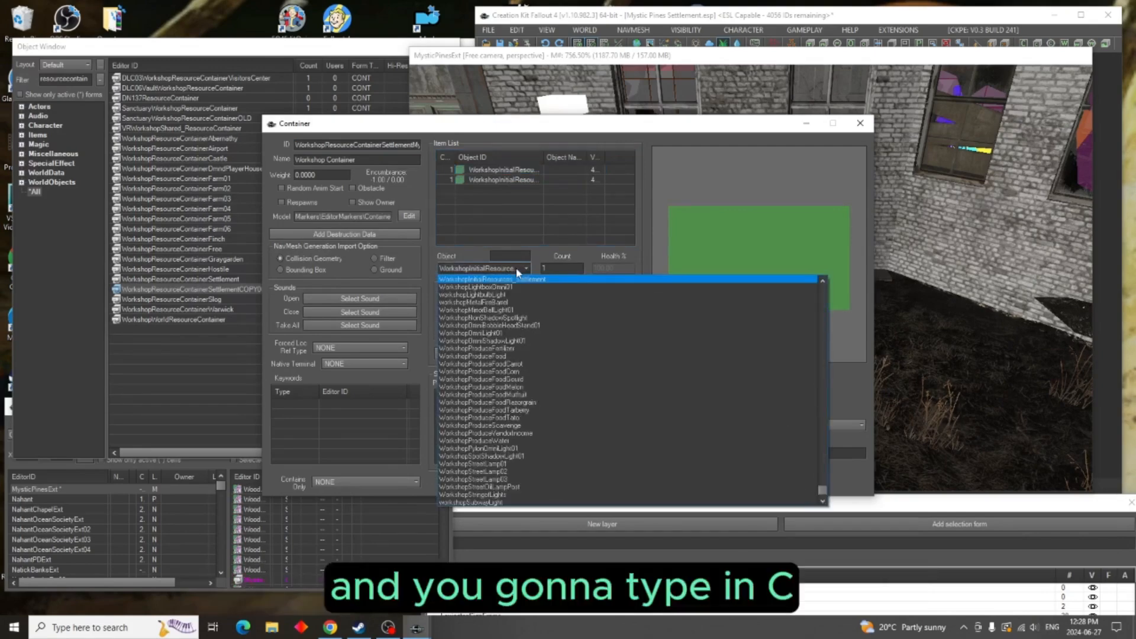
pyautogui.write('c_Acid_scrap')
pyautogui.press('Return')
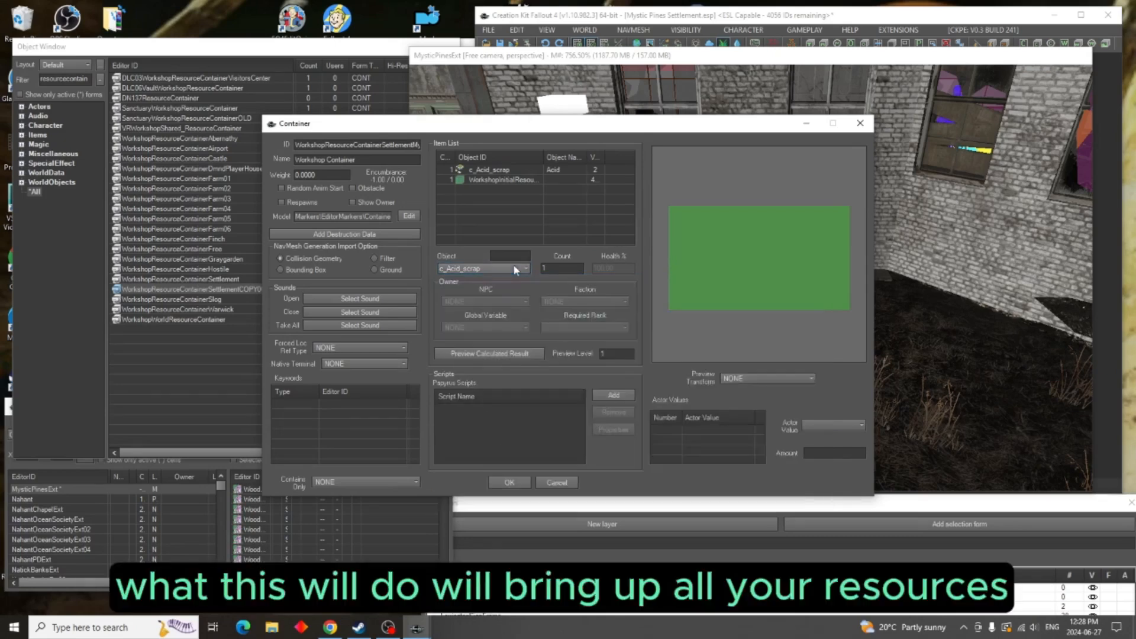
pyautogui.doubleClick(557, 273)
pyautogui.write('500')
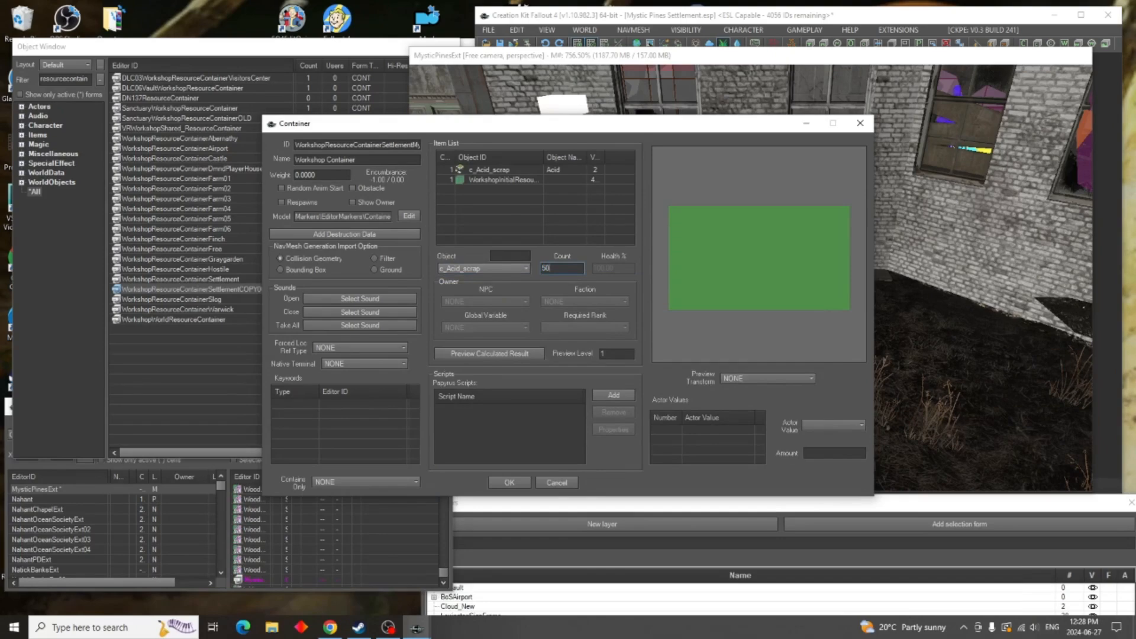
# Add a further entry to the container's item list and choose another scrap component as its object
pyautogui.click(497, 171)
pyautogui.rightClick(497, 173)
pyautogui.click(512, 178)
pyautogui.click(500, 269)
pyautogui.scroll(5, 500, 278)
pyautogui.click(499, 287)
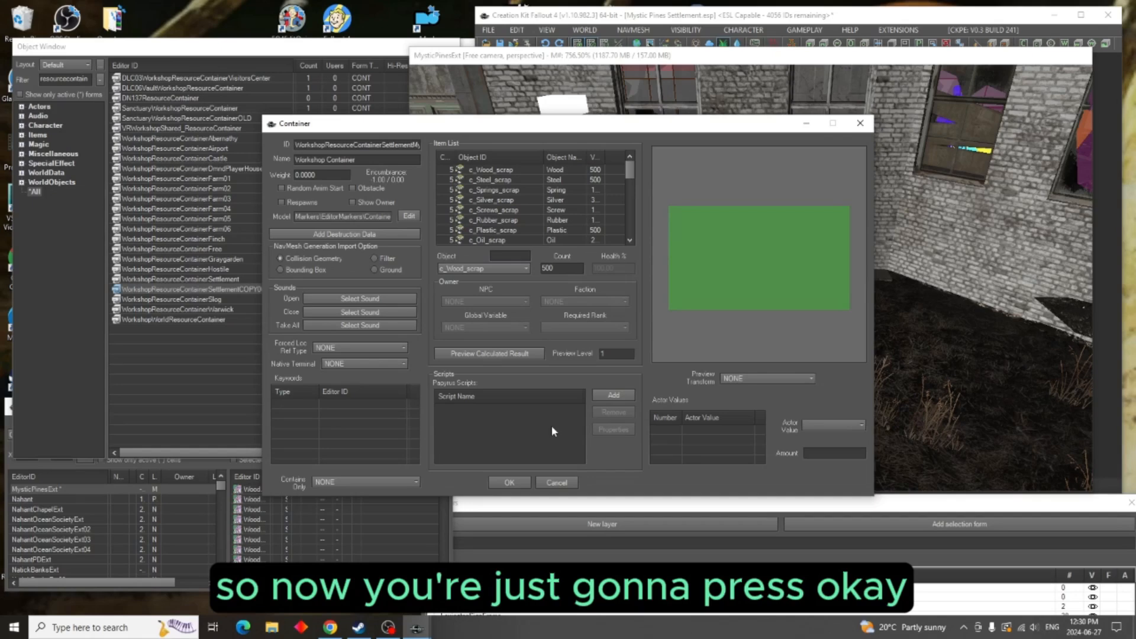
# Accept the container edits, renaming the existing form instead of creating a new one, and save the plugin
pyautogui.click(508, 482)
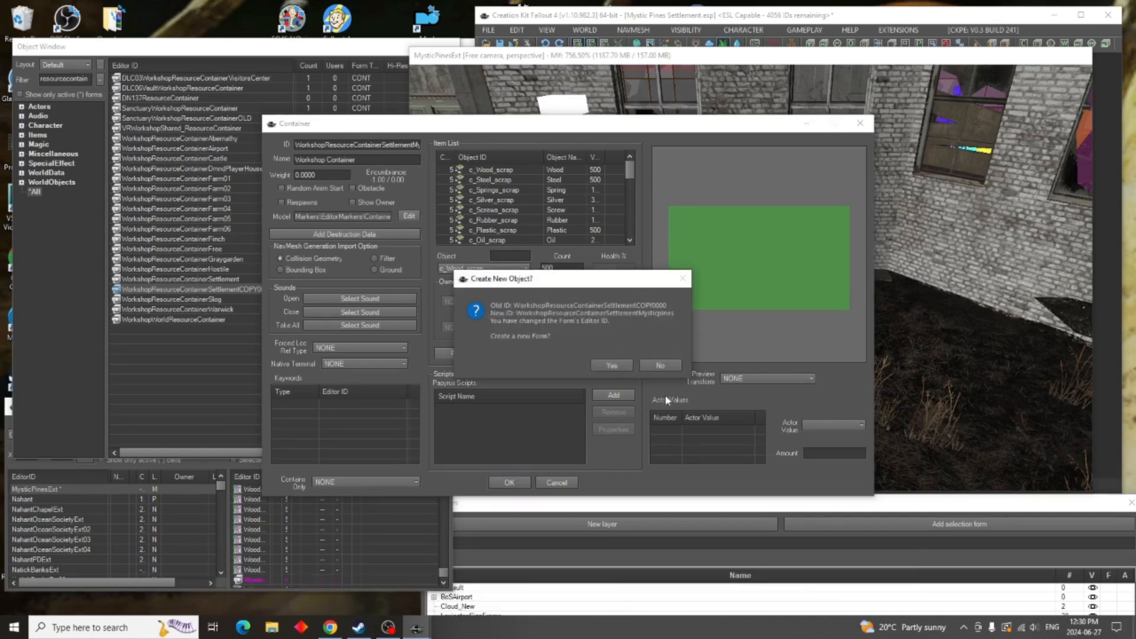
pyautogui.click(671, 366)
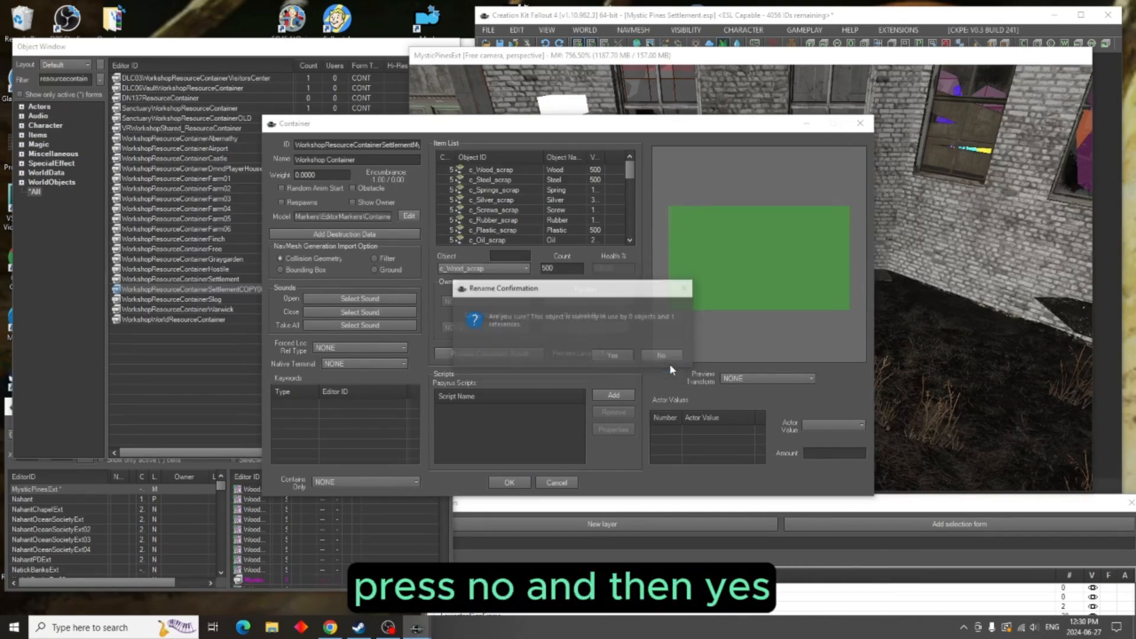
pyautogui.click(612, 356)
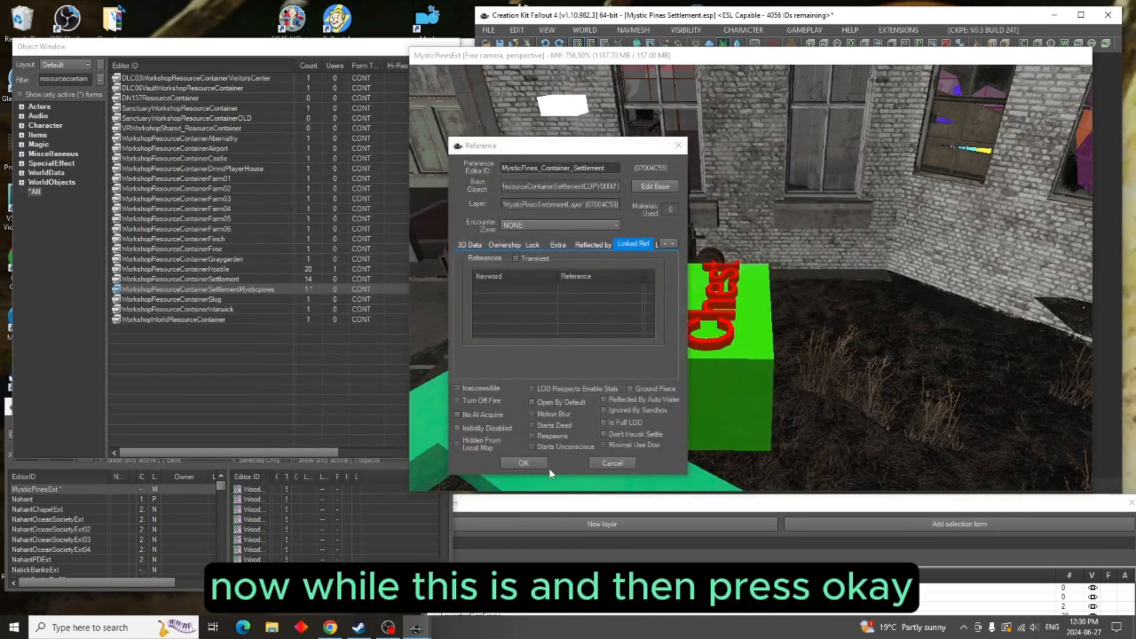
pyautogui.click(524, 462)
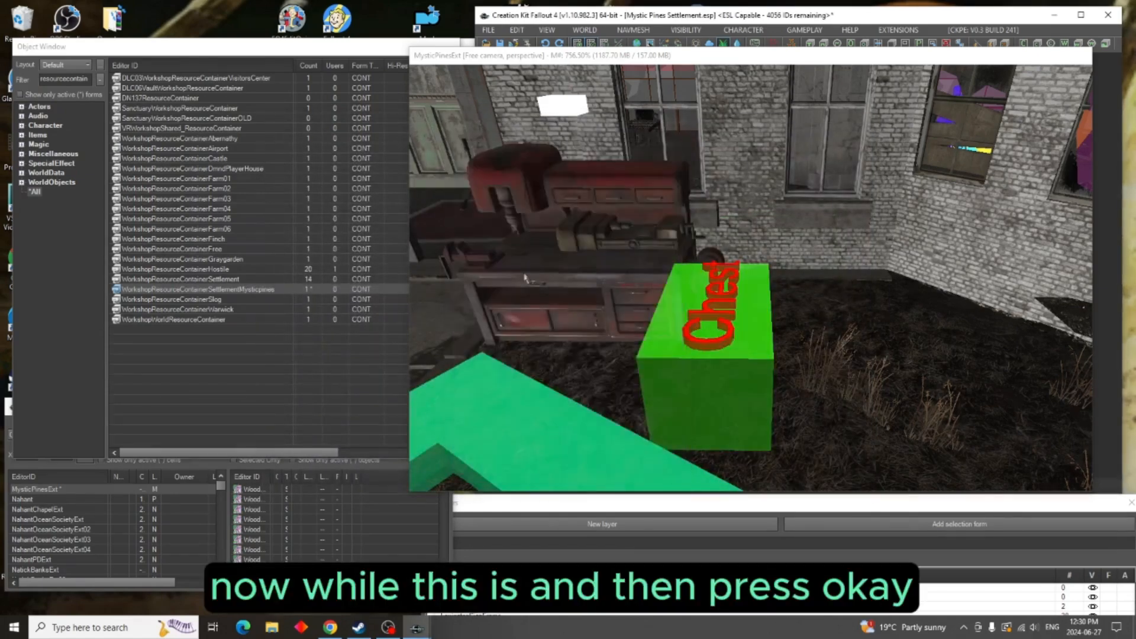
pyautogui.click(500, 45)
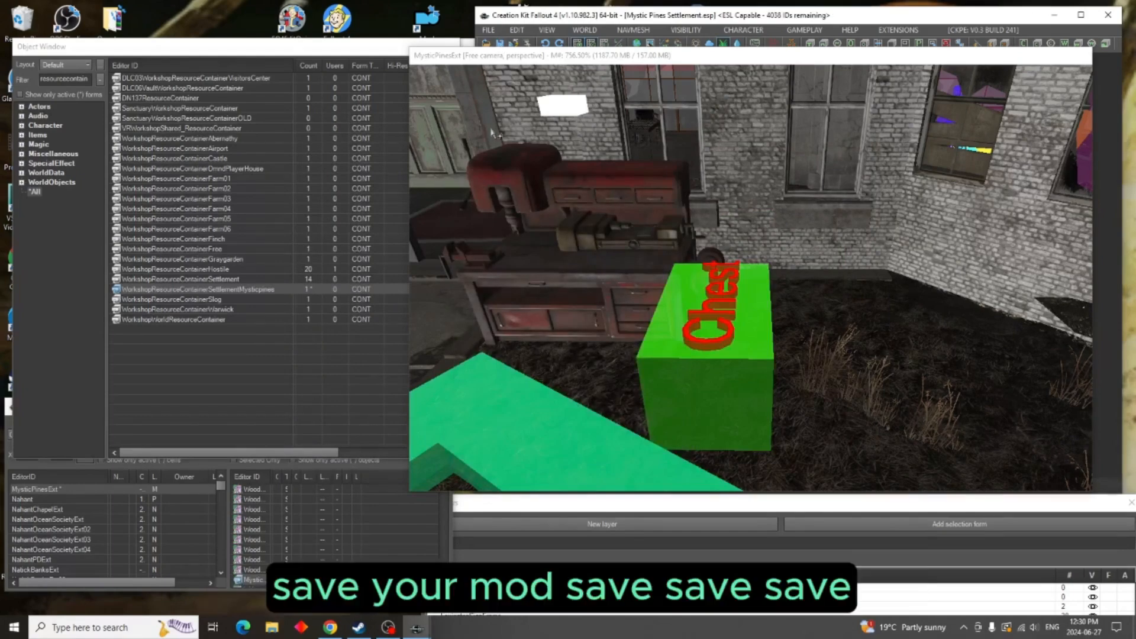
# Open the workshop workbench's reference and add a new linked reference that targets the chest container in the render view
pyautogui.doubleClick(523, 163)
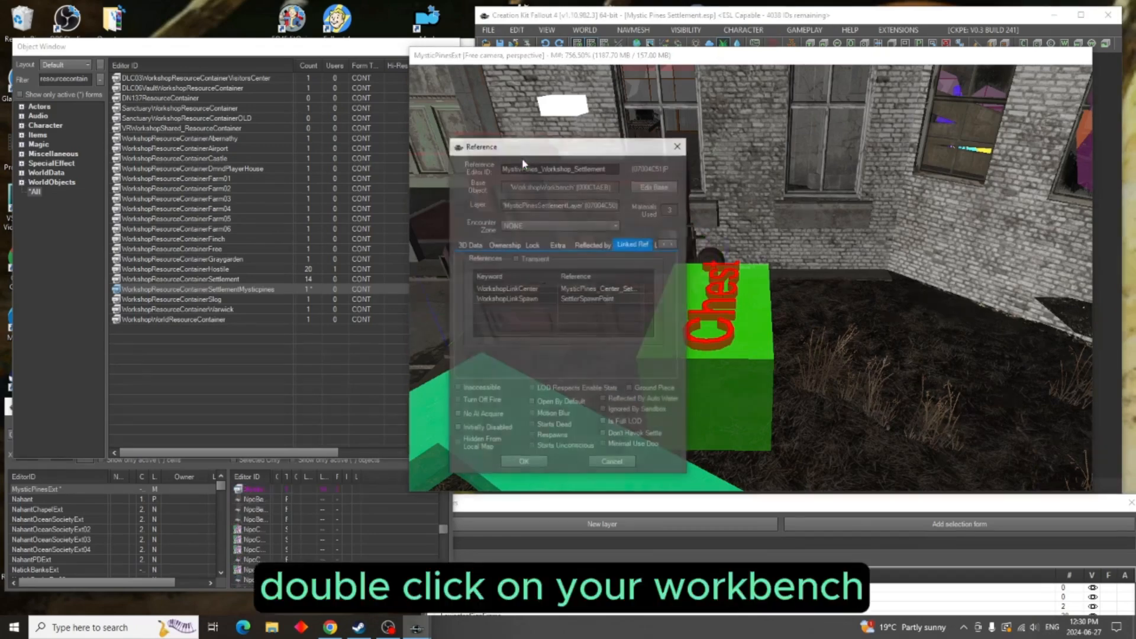
pyautogui.moveTo(567, 143); pyautogui.dragTo(337, 86)
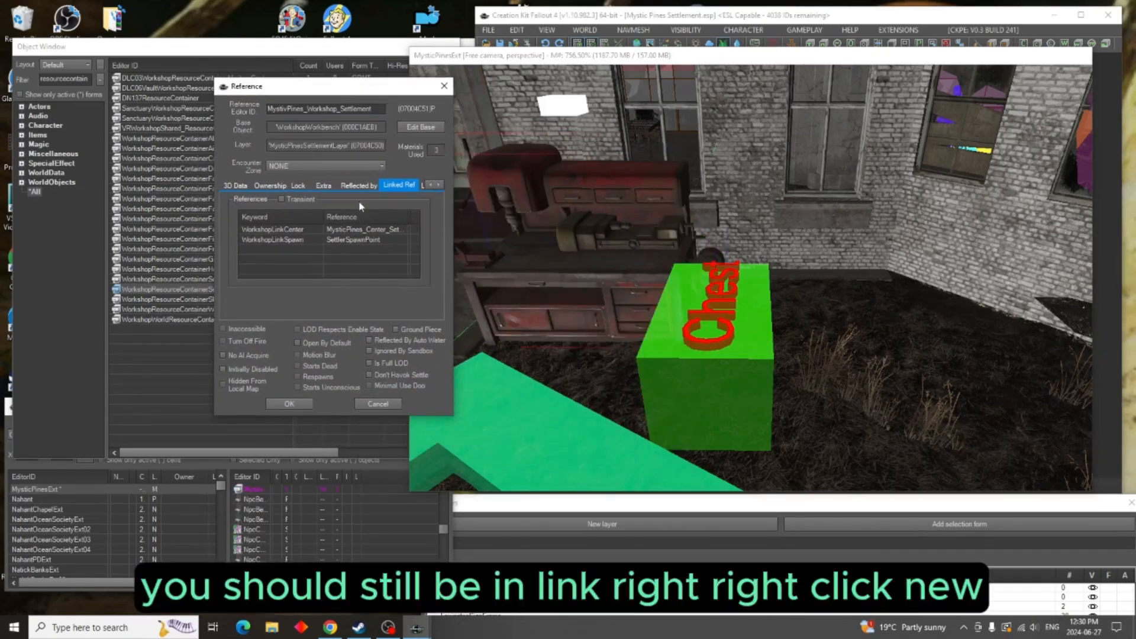
pyautogui.rightClick(370, 255)
pyautogui.click(389, 259)
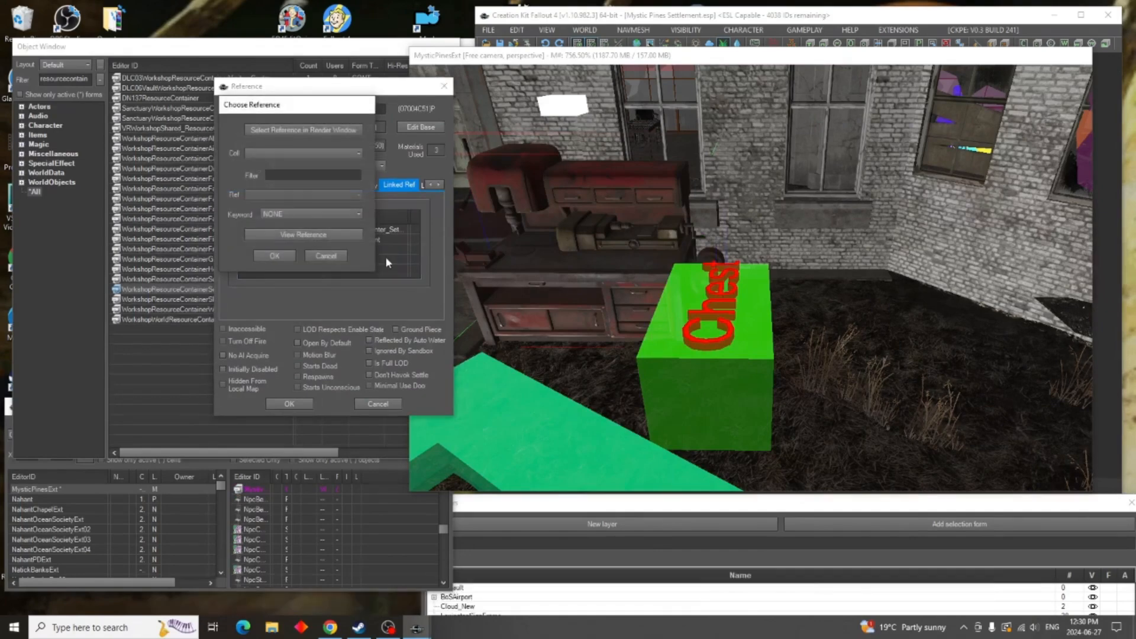
pyautogui.click(319, 130)
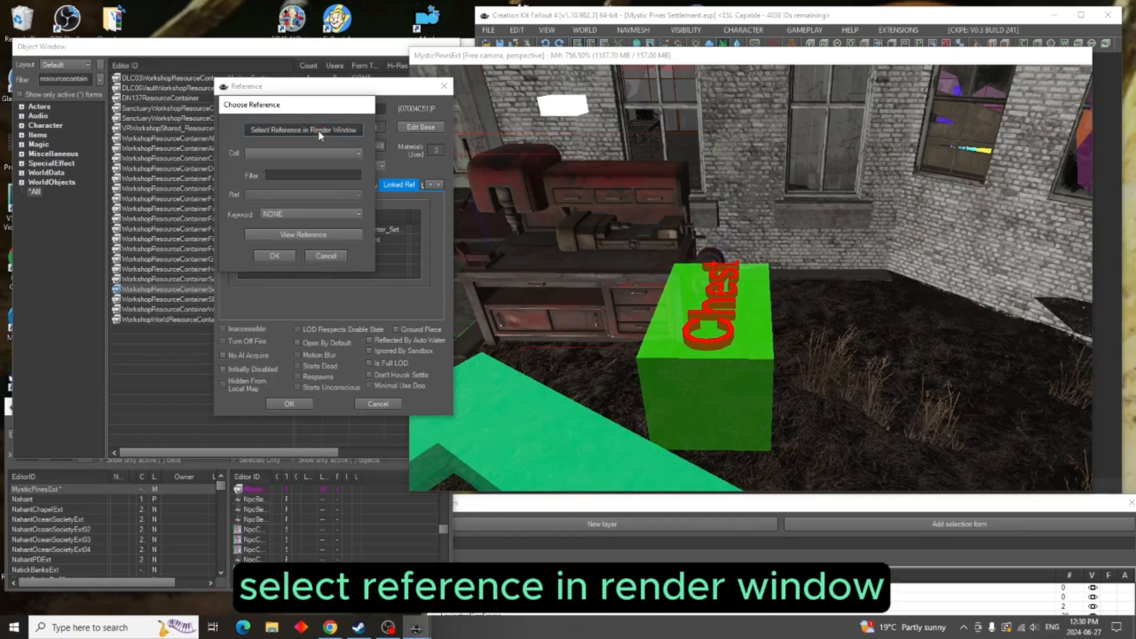
pyautogui.doubleClick(726, 348)
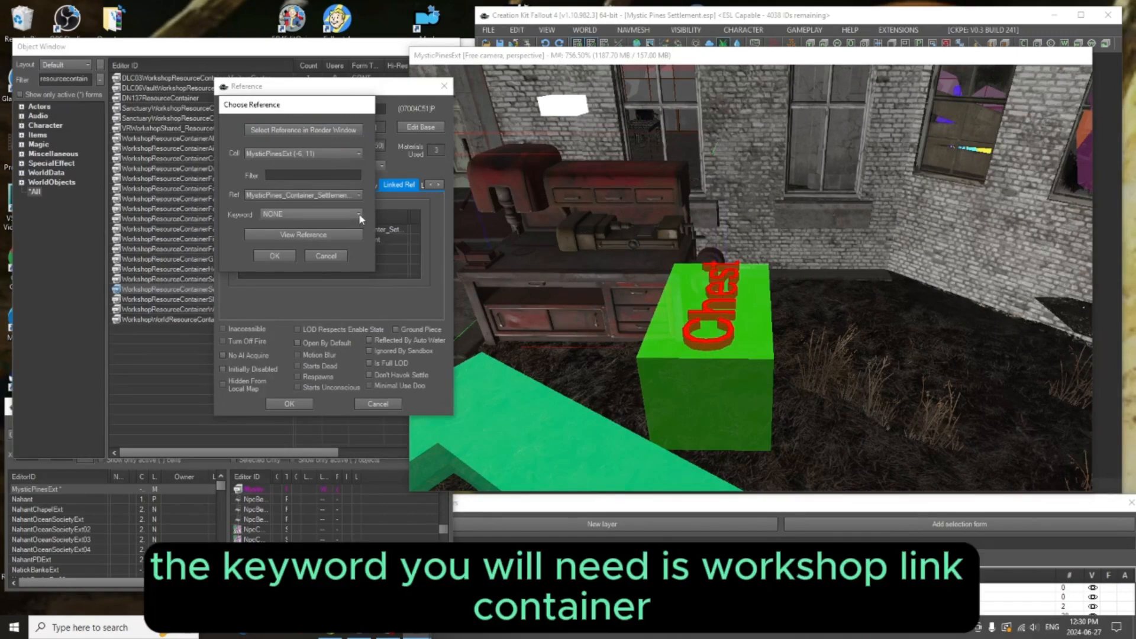
# Give the new link the keyword WorkshopLinkContainer, accept the workbench's reference and save the plugin
pyautogui.click(359, 215)
pyautogui.moveTo(551, 239); pyautogui.dragTo(550, 427)
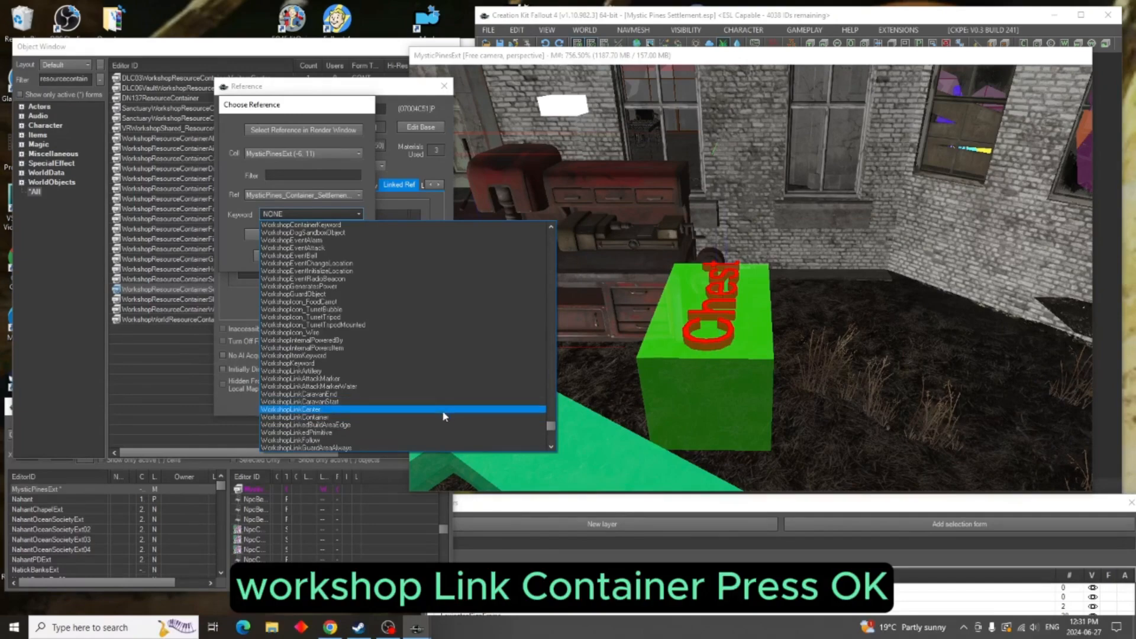
pyautogui.click(446, 417)
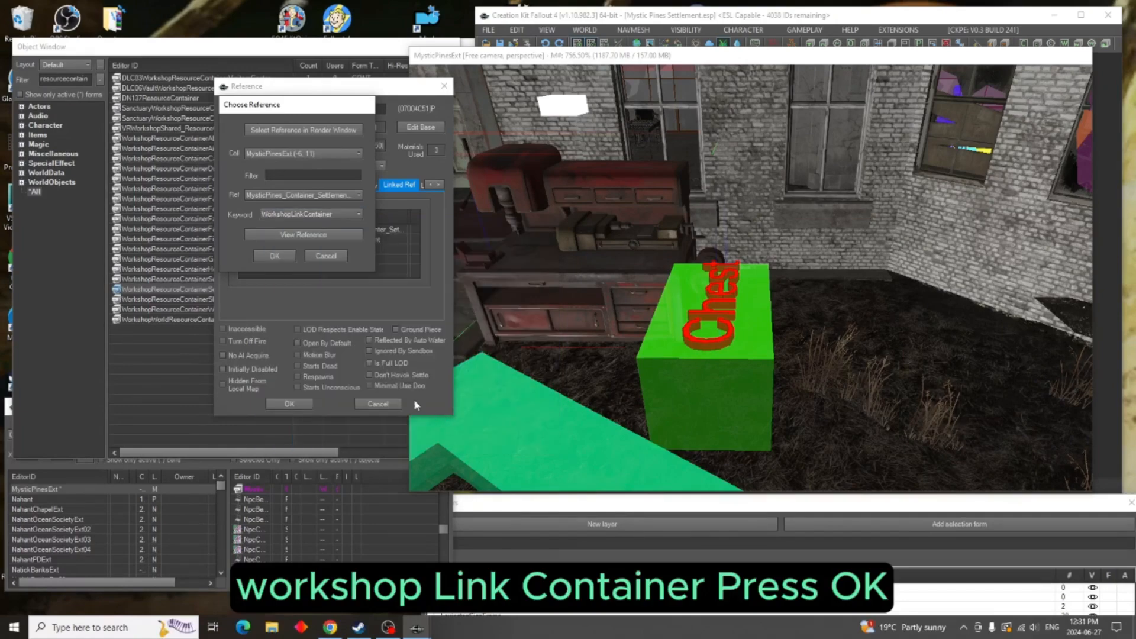
pyautogui.click(275, 257)
pyautogui.click(289, 404)
pyautogui.click(501, 44)
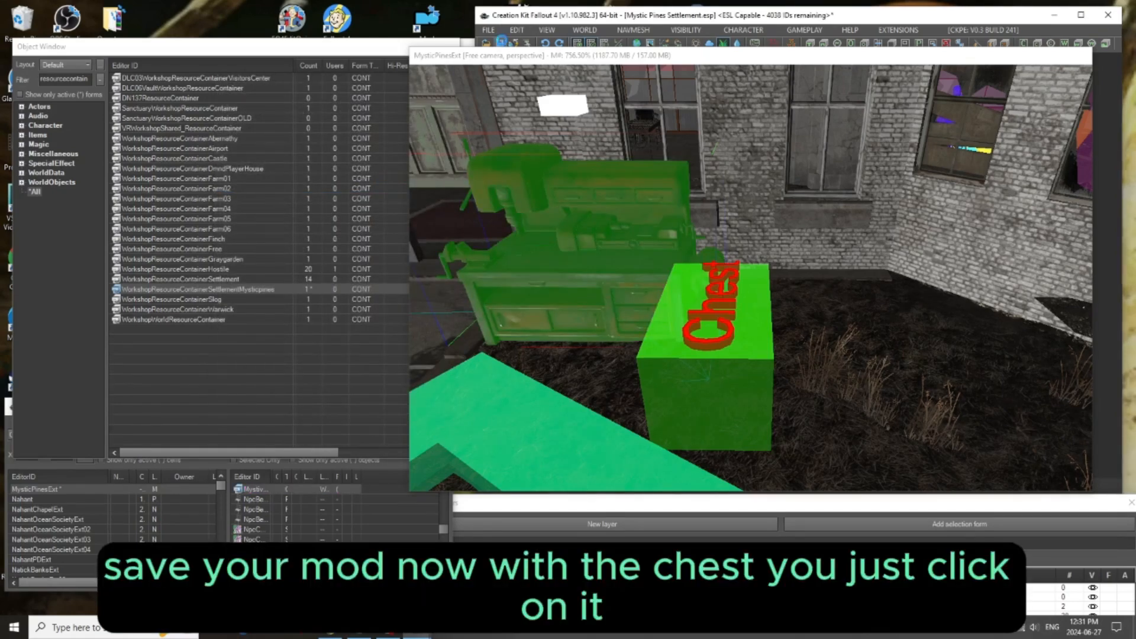
# Move the chest container straight down until it is hidden underground beside the workbench
pyautogui.doubleClick(758, 348)
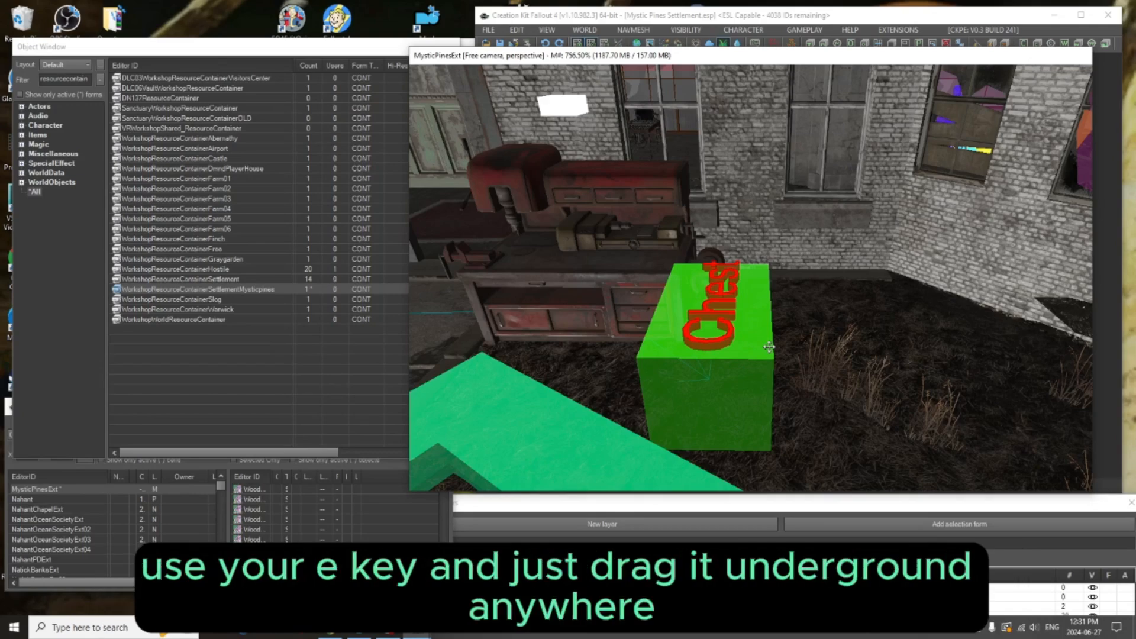
pyautogui.press('e')
pyautogui.moveTo(709, 338); pyautogui.dragTo(714, 486)
pyautogui.scroll(-5, 761, 245)
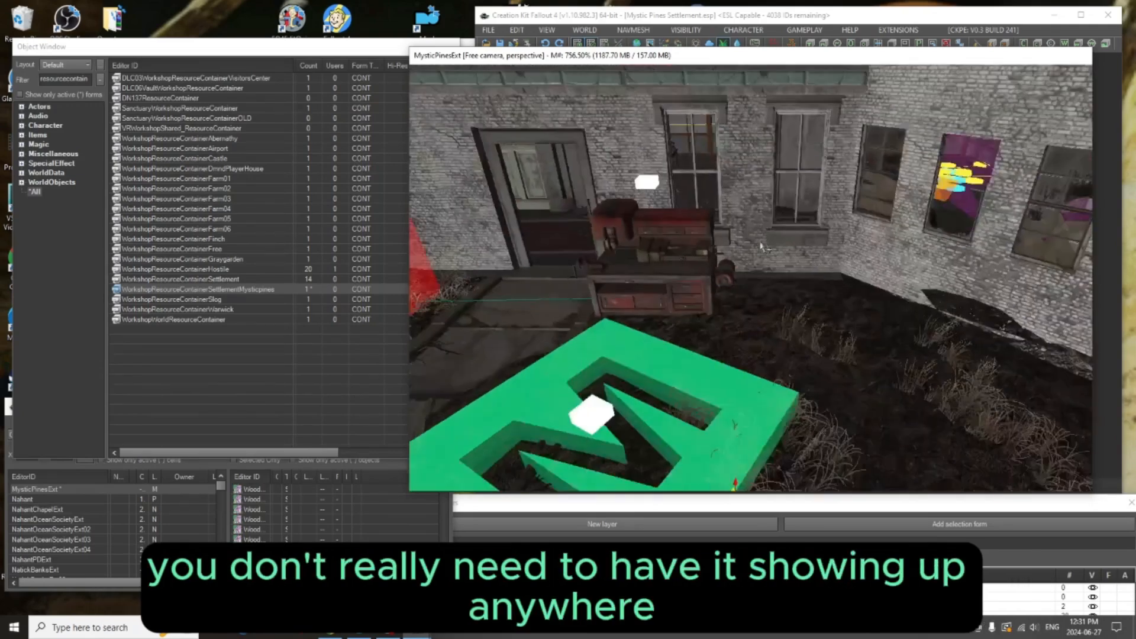
pyautogui.moveTo(762, 244); pyautogui.dragTo(792, 232, button='middle')
pyautogui.scroll(3, 792, 237)
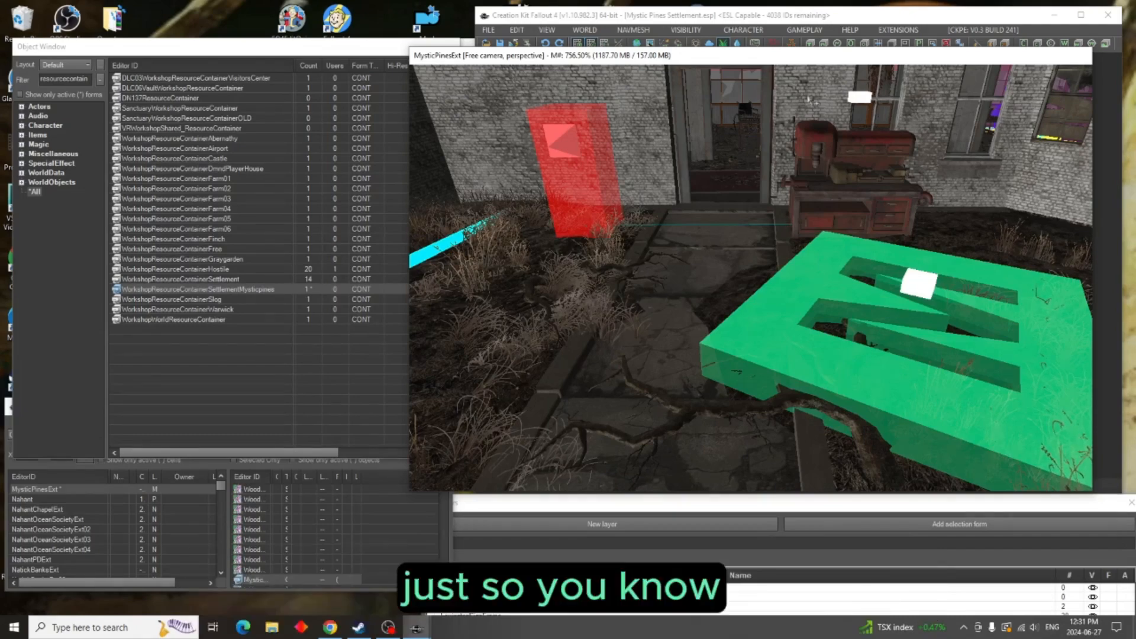
# Filter the object list by workshopborder
pyautogui.moveTo(713, 58); pyautogui.dragTo(712, 61)
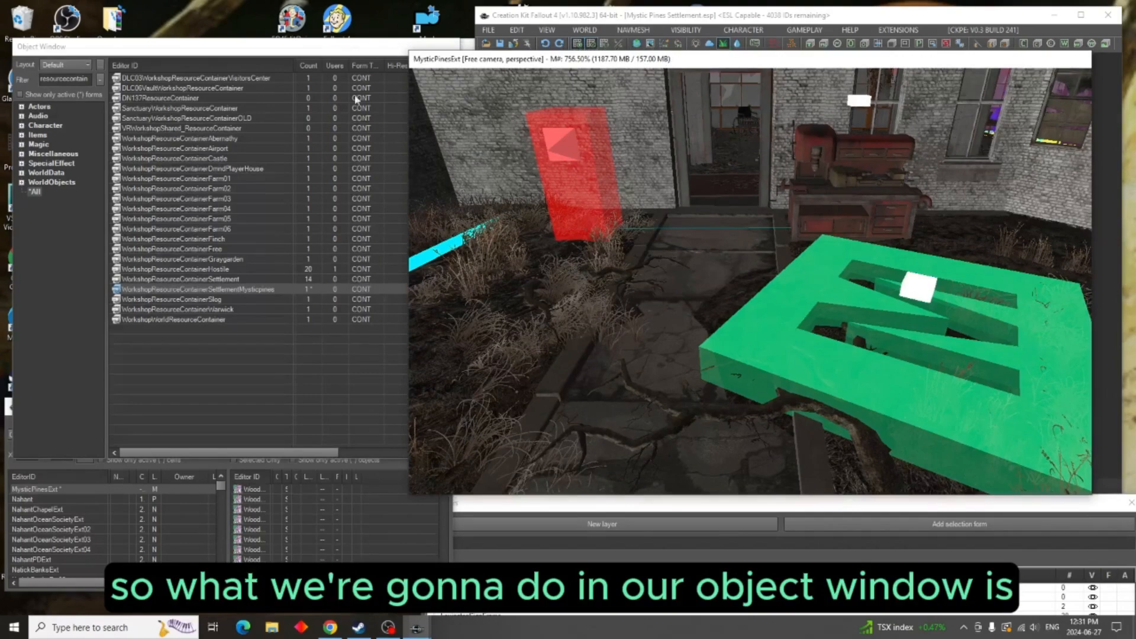
pyautogui.moveTo(89, 81); pyautogui.dragTo(17, 85)
pyautogui.write('work')
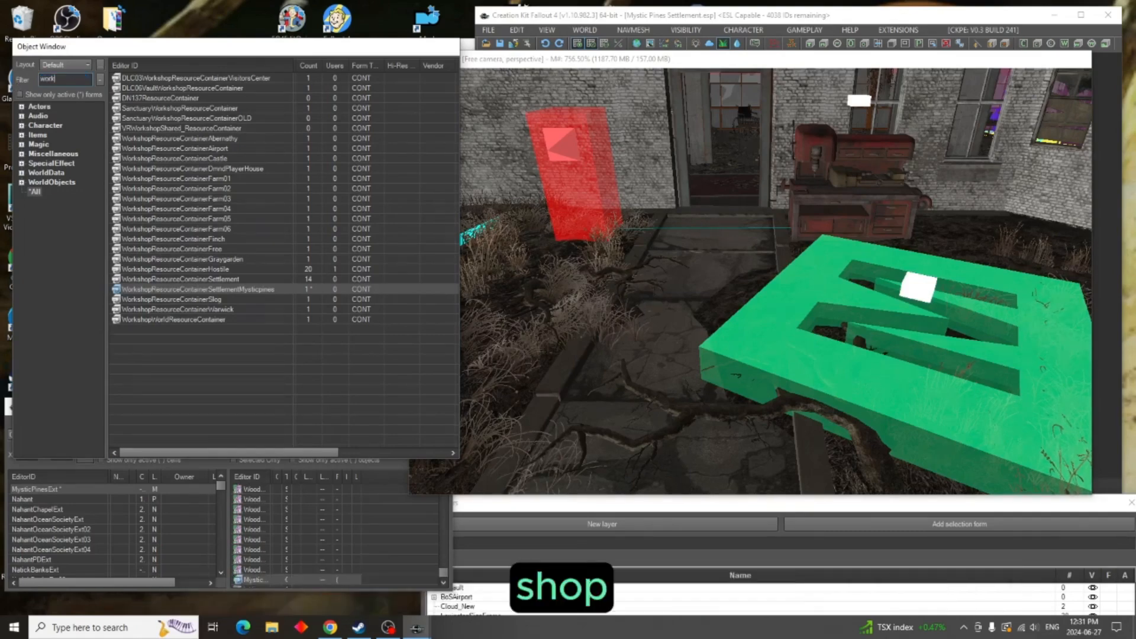
pyautogui.write('shop')
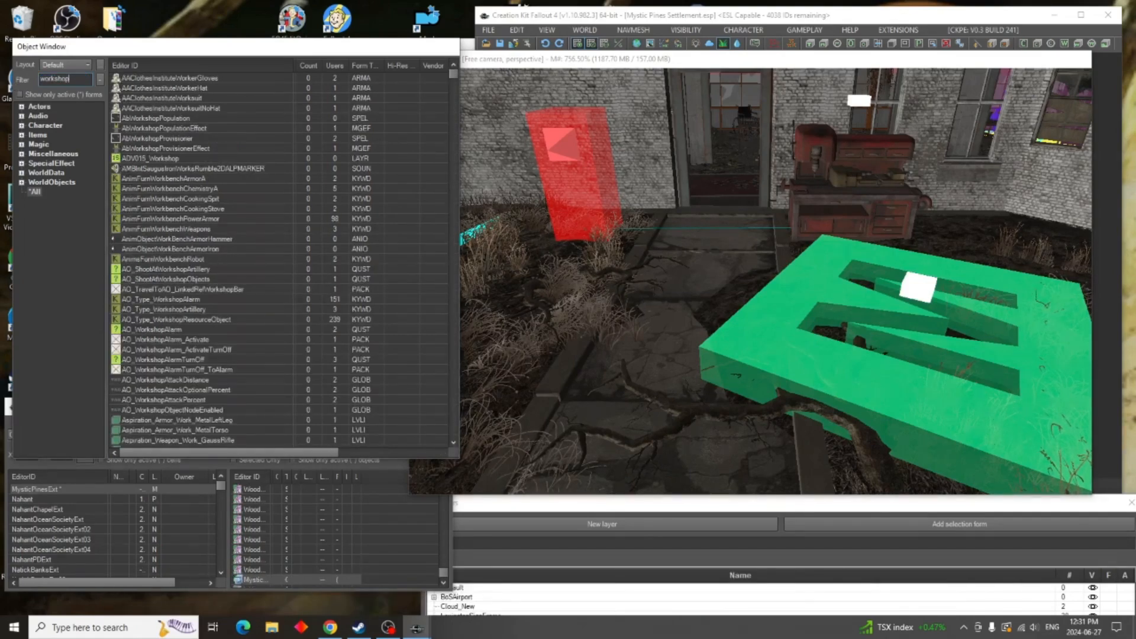
pyautogui.write('bor')
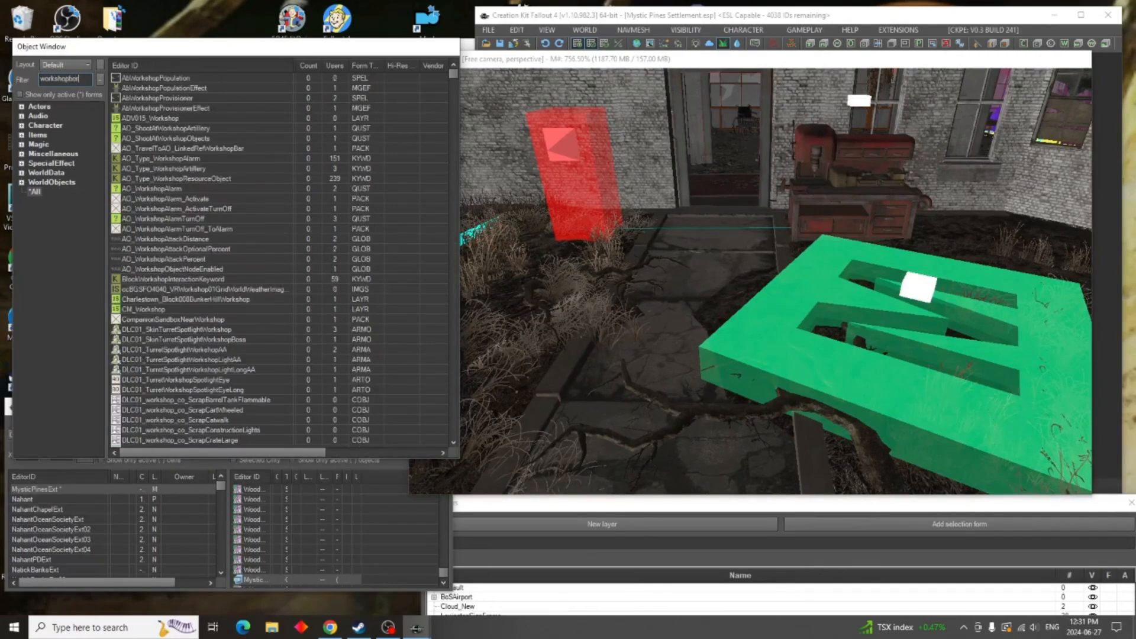
pyautogui.write('der')
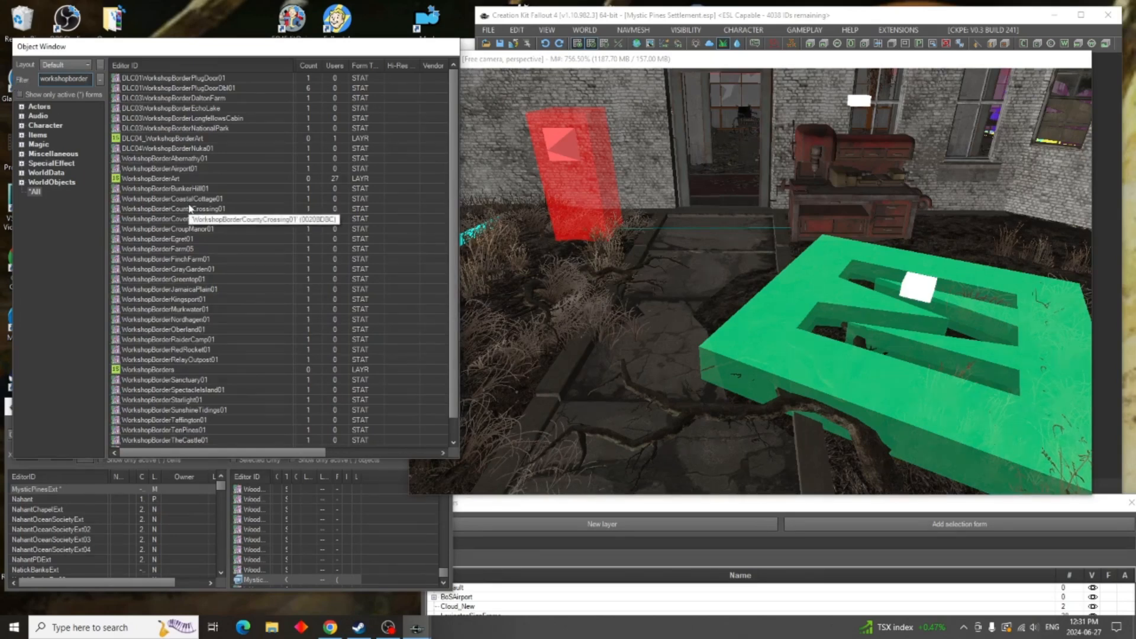
# Preview the WorkshopBorderAirport01 static to examine its border shape, and close the preview
pyautogui.rightClick(183, 170)
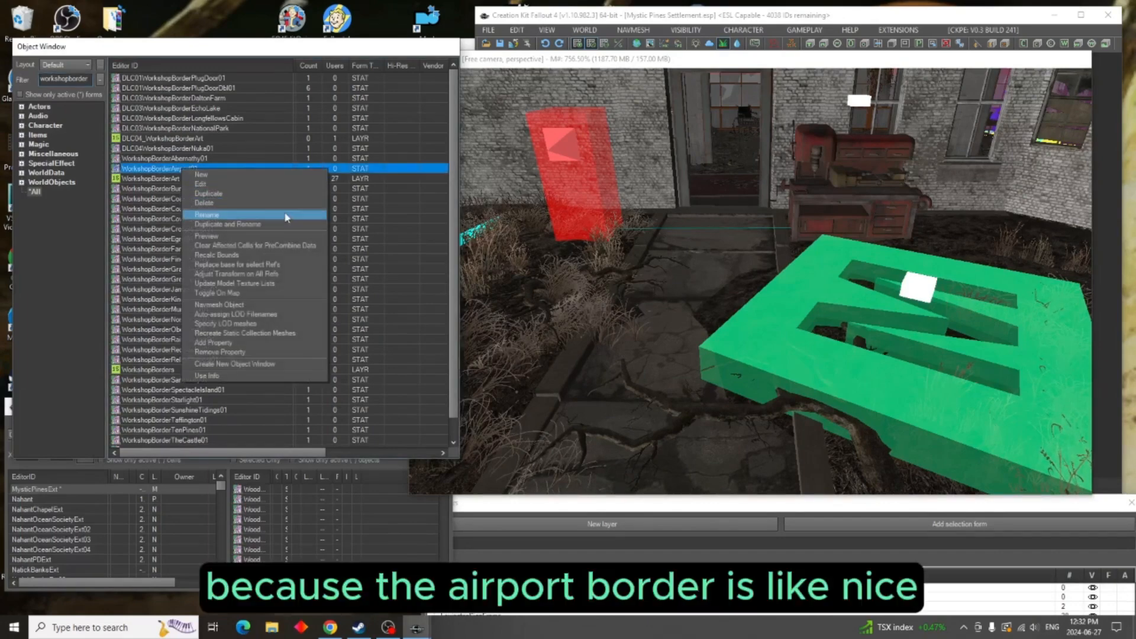
pyautogui.click(269, 238)
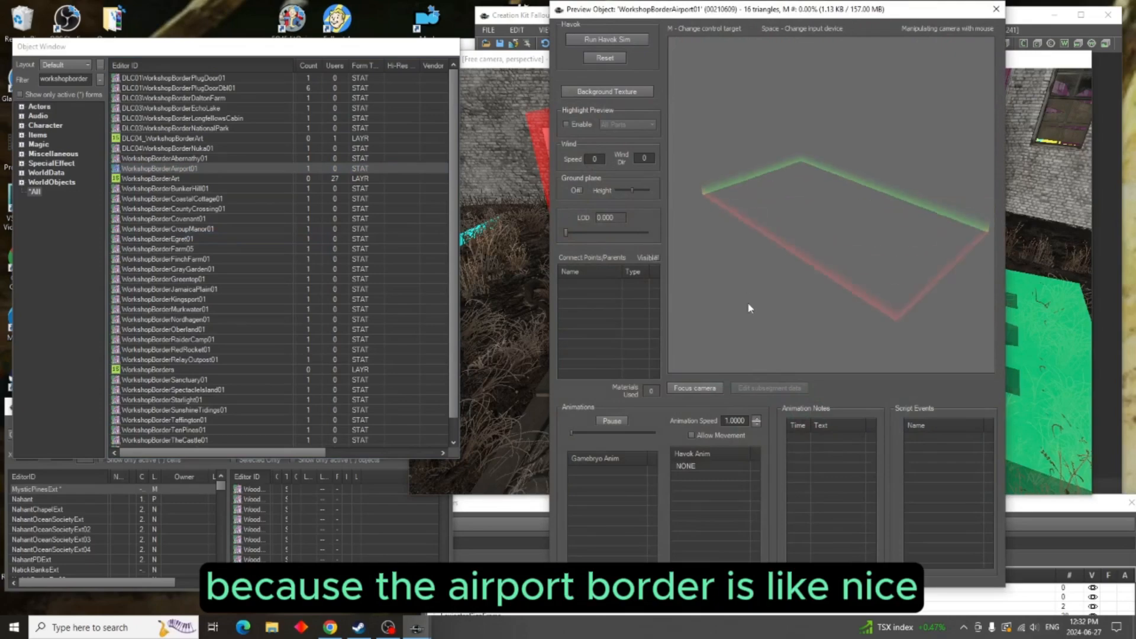
pyautogui.moveTo(875, 364); pyautogui.dragTo(787, 320)
pyautogui.click(996, 9)
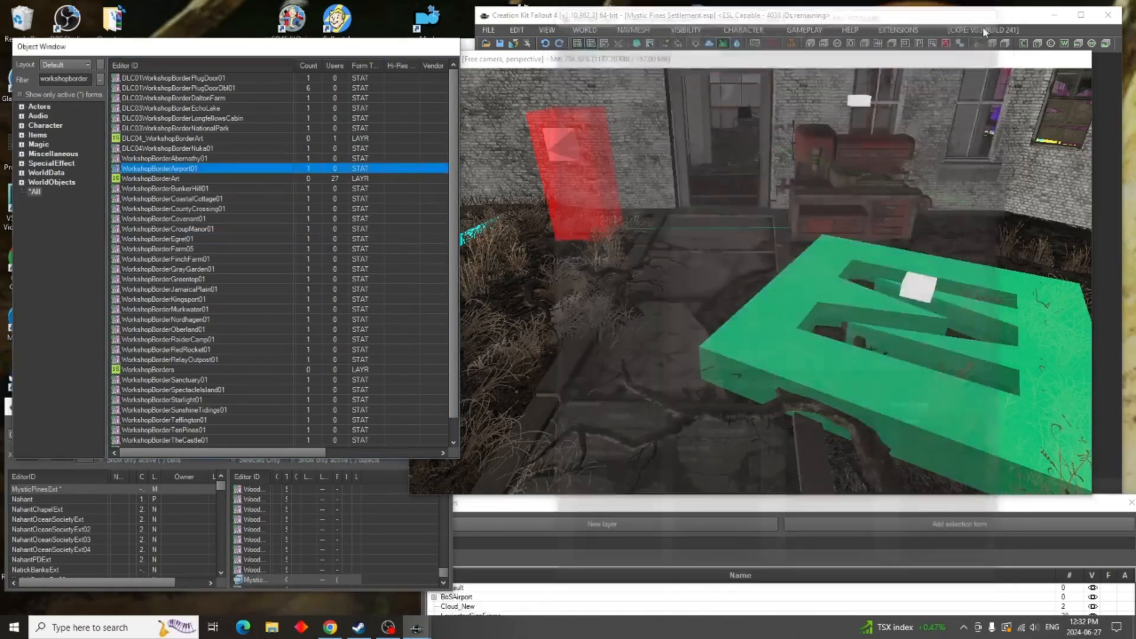
# Place a WorkshopBorderAirport01 static on the open ground in front of the Mystic Pines building
pyautogui.keyDown('shift'); pyautogui.moveTo(634, 292); pyautogui.dragTo(739, 292, button='middle'); pyautogui.keyUp('shift')
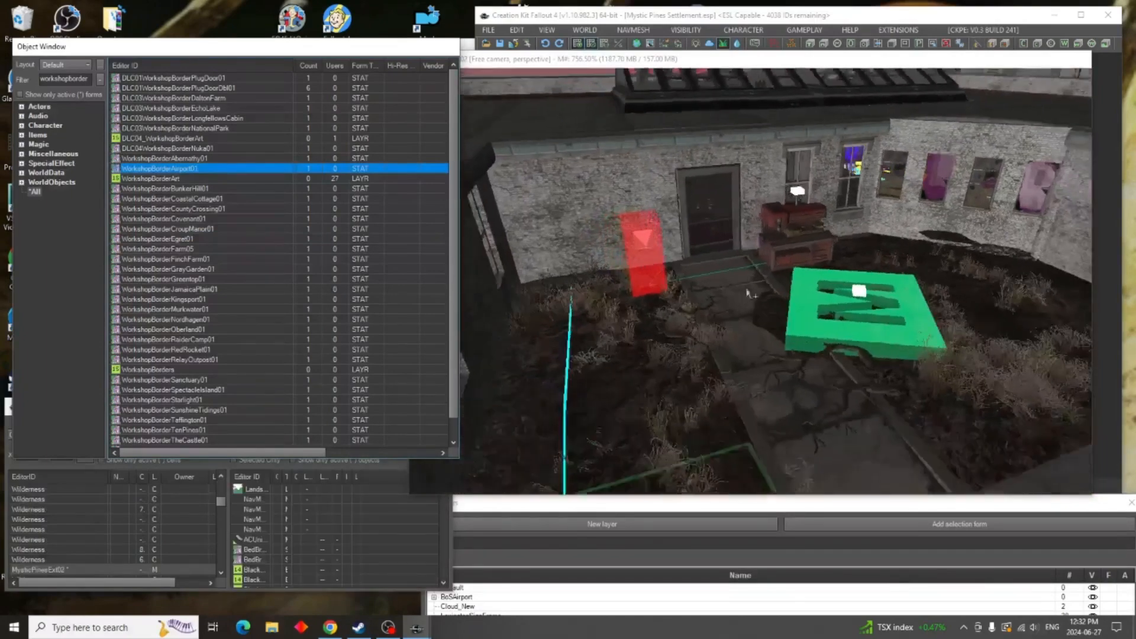
pyautogui.scroll(-5, 882, 275)
pyautogui.scroll(-5, 862, 288)
pyautogui.moveTo(857, 290)
pyautogui.keyDown('shift'); pyautogui.mouseDown(button='middle')
pyautogui.moveTo(841, 315)
pyautogui.moveTo(914, 342)
pyautogui.moveTo(838, 324)
pyautogui.mouseUp(button='middle'); pyautogui.keyUp('shift')
pyautogui.scroll(-4, 913, 342)
pyautogui.scroll(-2, 895, 351)
pyautogui.scroll(8, 835, 320)
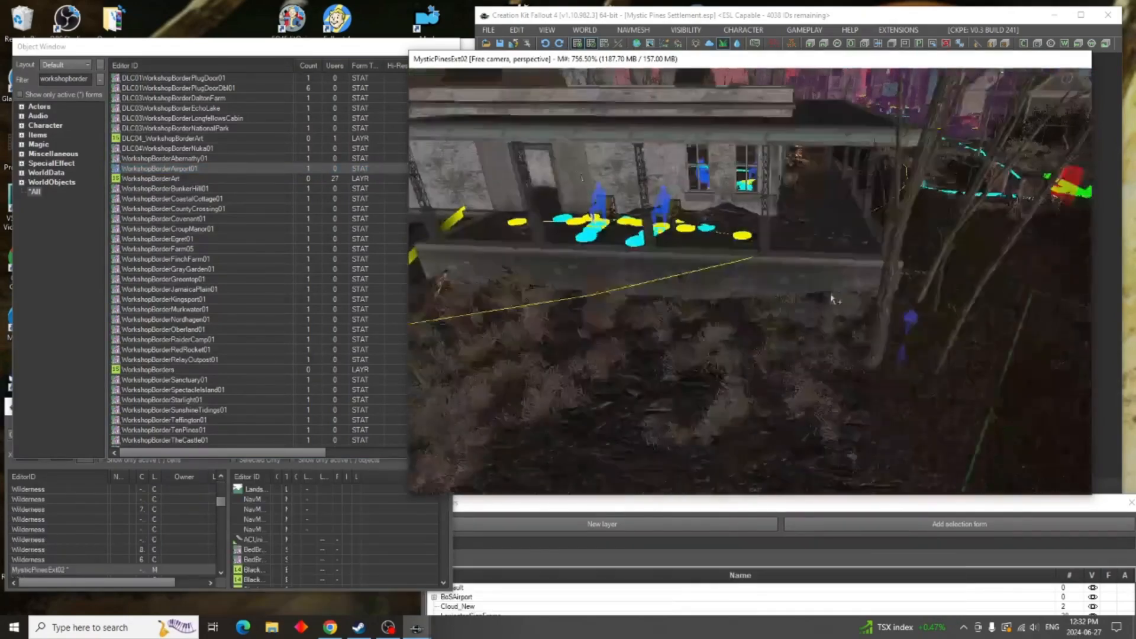
pyautogui.moveTo(181, 172); pyautogui.dragTo(715, 326)
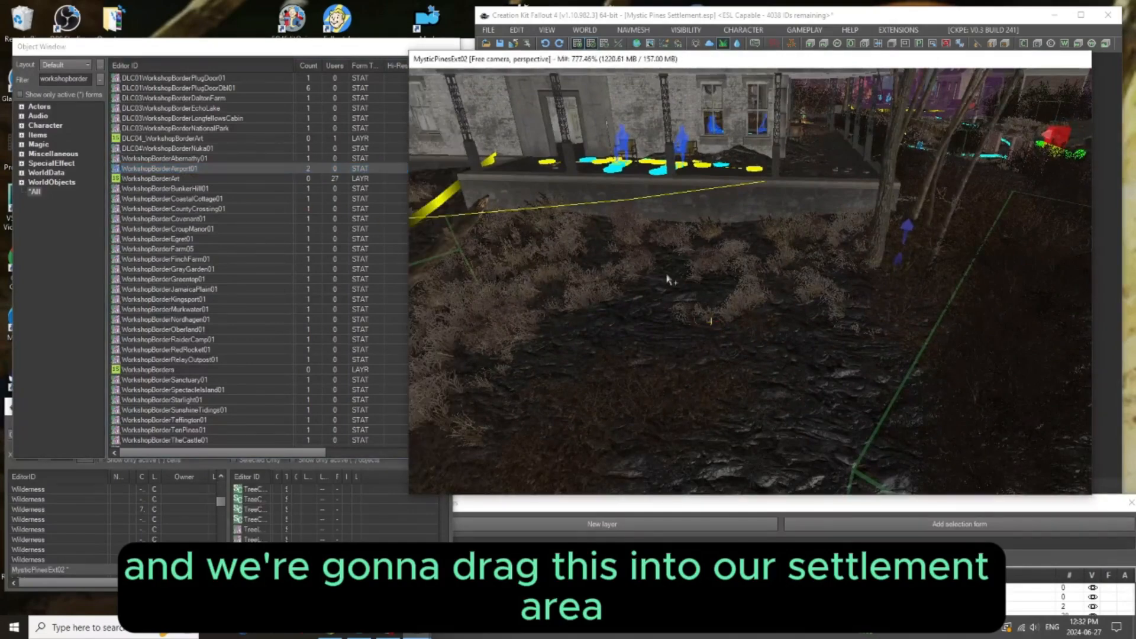
# Select the placed airport border and raise it until its walls stand above the terrain
pyautogui.scroll(-6, 669, 279)
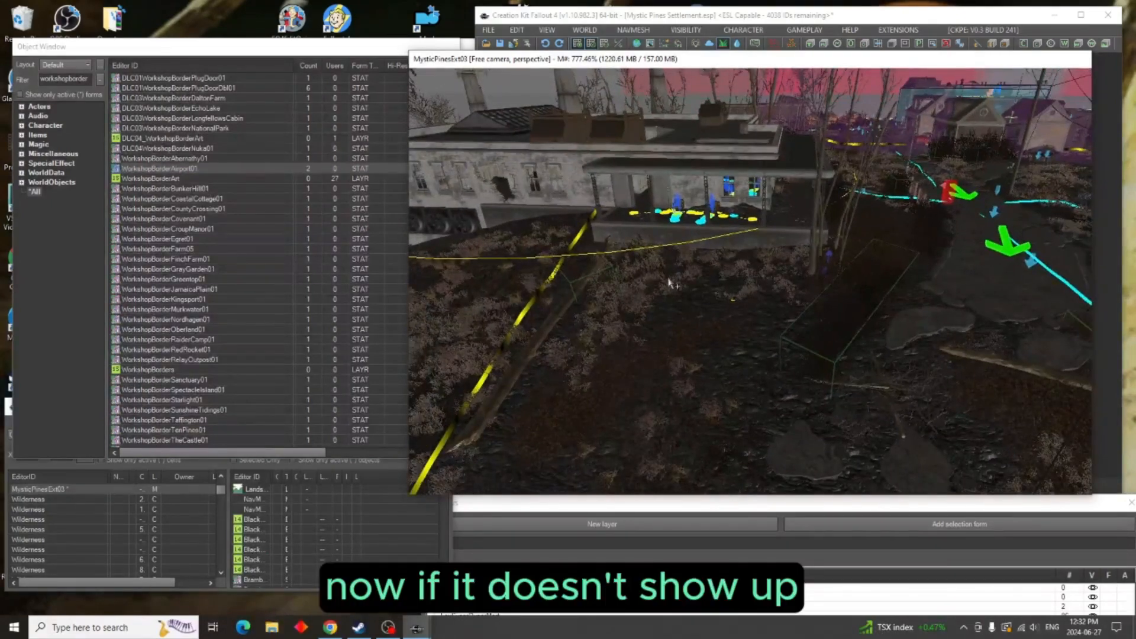
pyautogui.click(670, 284)
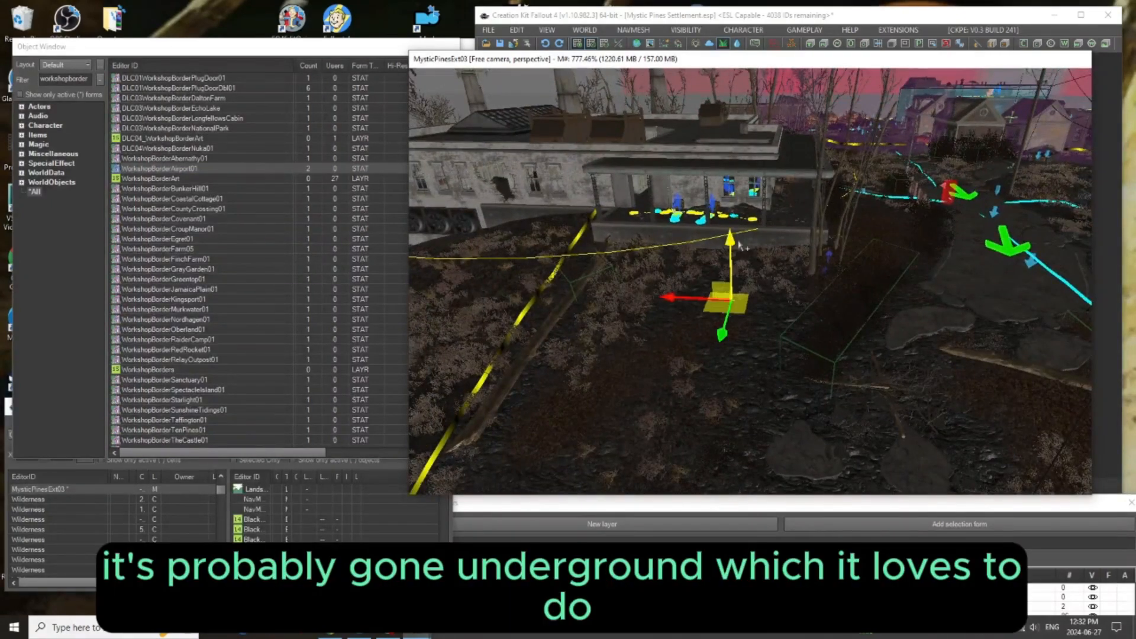
pyautogui.moveTo(732, 246); pyautogui.dragTo(732, 139)
pyautogui.moveTo(728, 190); pyautogui.dragTo(728, 134)
pyautogui.keyDown('shift'); pyautogui.moveTo(836, 439); pyautogui.dragTo(770, 452, button='middle'); pyautogui.keyUp('shift')
pyautogui.keyDown('shift'); pyautogui.moveTo(875, 421); pyautogui.dragTo(833, 384, button='middle'); pyautogui.keyUp('shift')
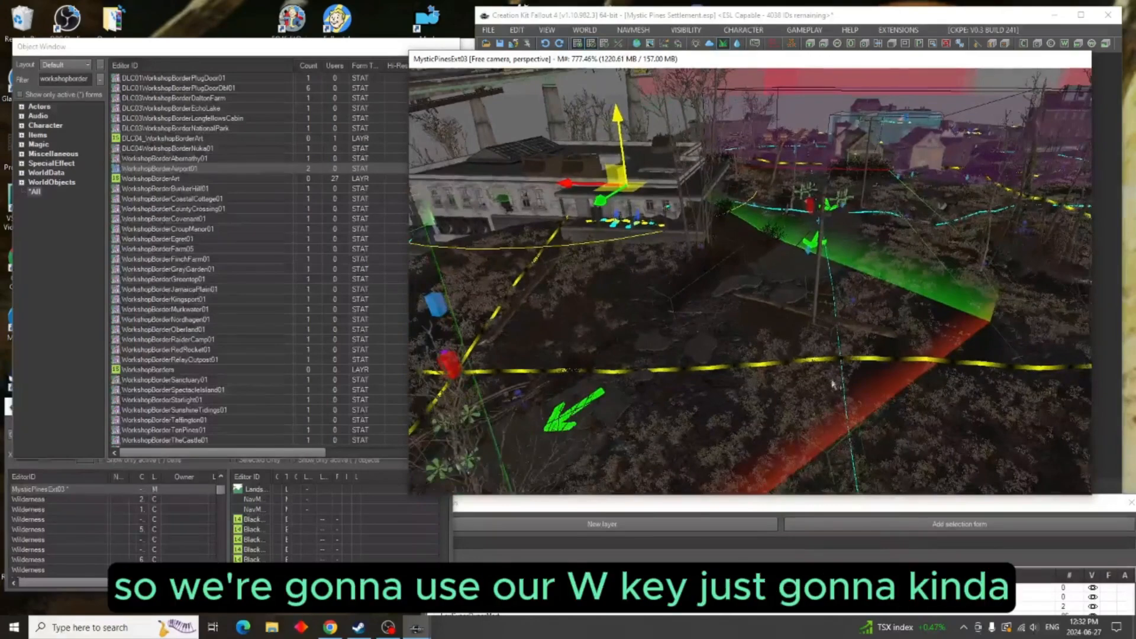
# Rotate the airport border about its vertical axis to align it with the settlement area
pyautogui.press('w')
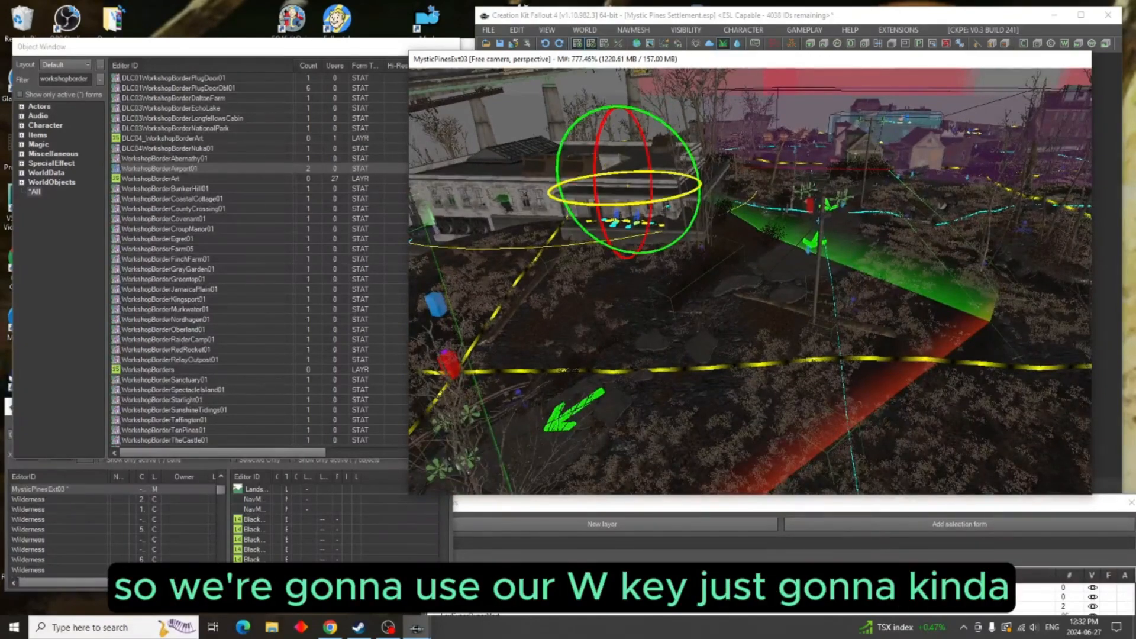
pyautogui.moveTo(629, 204); pyautogui.dragTo(669, 202)
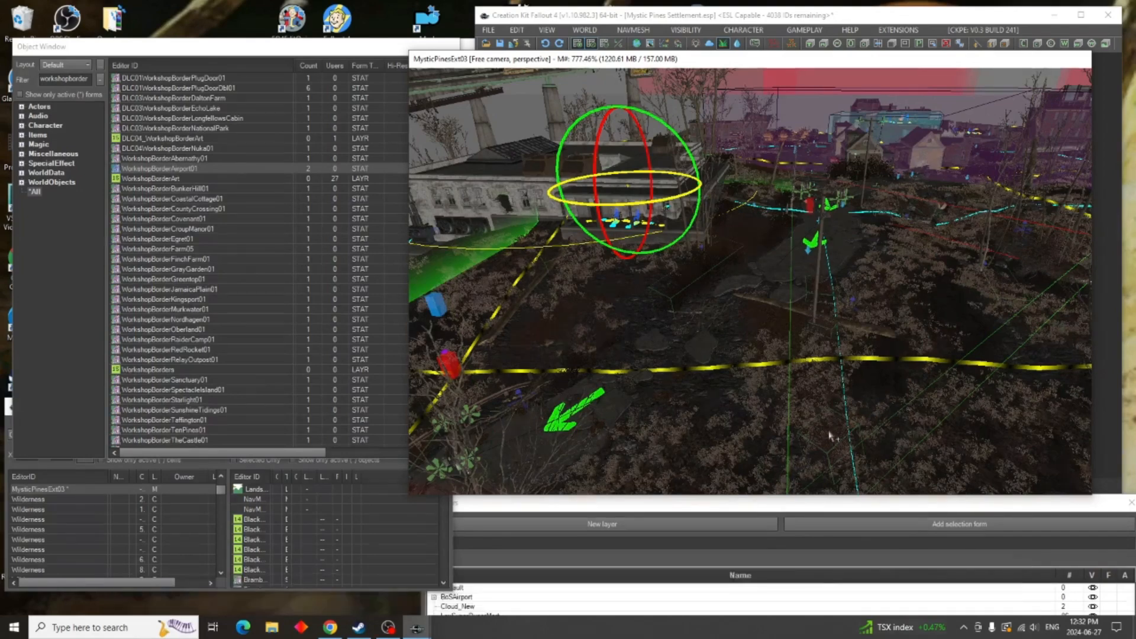
pyautogui.scroll(-3, 815, 418)
pyautogui.moveTo(815, 419); pyautogui.dragTo(862, 380, button='middle')
pyautogui.scroll(-1, 861, 382)
# Scale up the airport border so that it encloses more of the settlement area
pyautogui.click(828, 396)
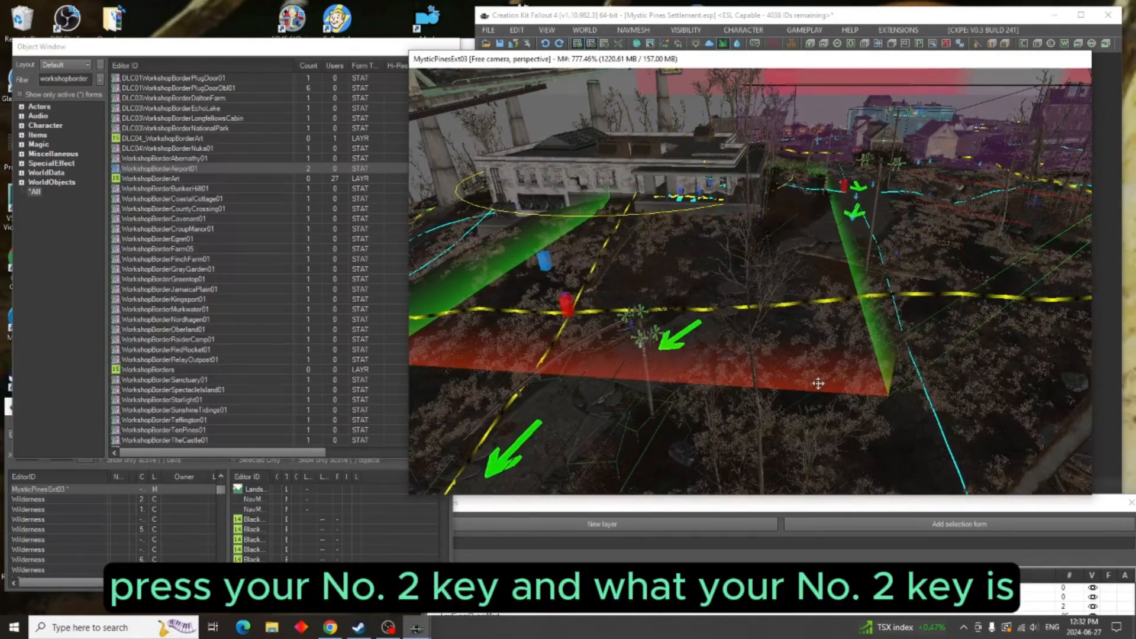
pyautogui.click(684, 124)
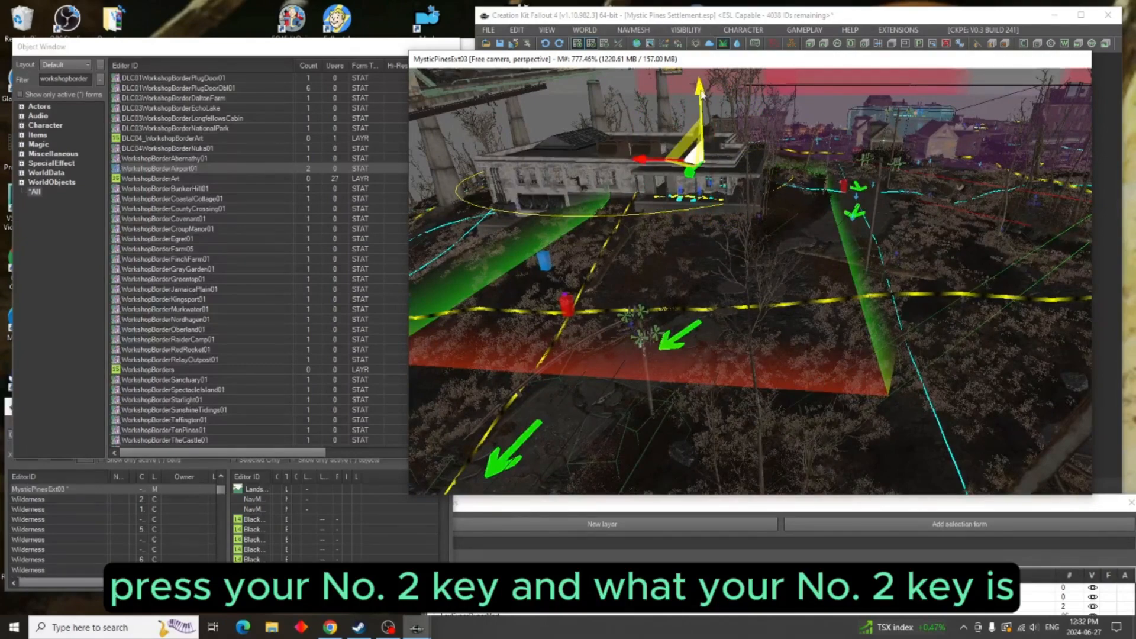
pyautogui.moveTo(702, 94); pyautogui.dragTo(702, 127)
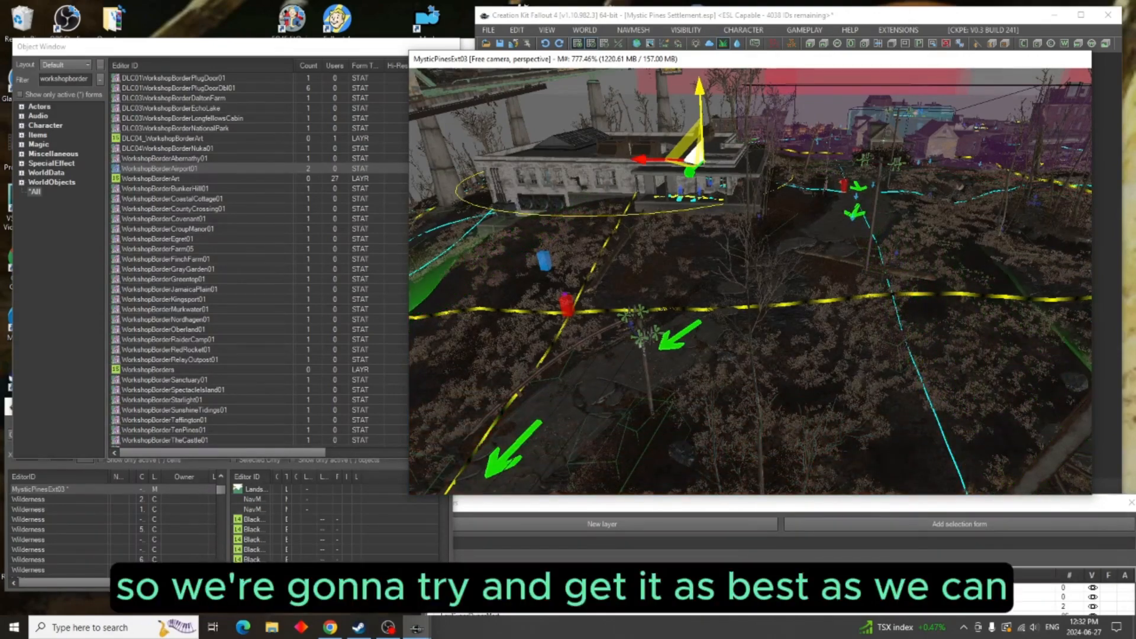
# Raise the airport border further along its vertical axis so that its walls clear the terrain around the settlement
pyautogui.scroll(-3, 658, 109)
pyautogui.moveTo(592, 241); pyautogui.dragTo(766, 218, button='middle')
pyautogui.scroll(-1, 738, 229)
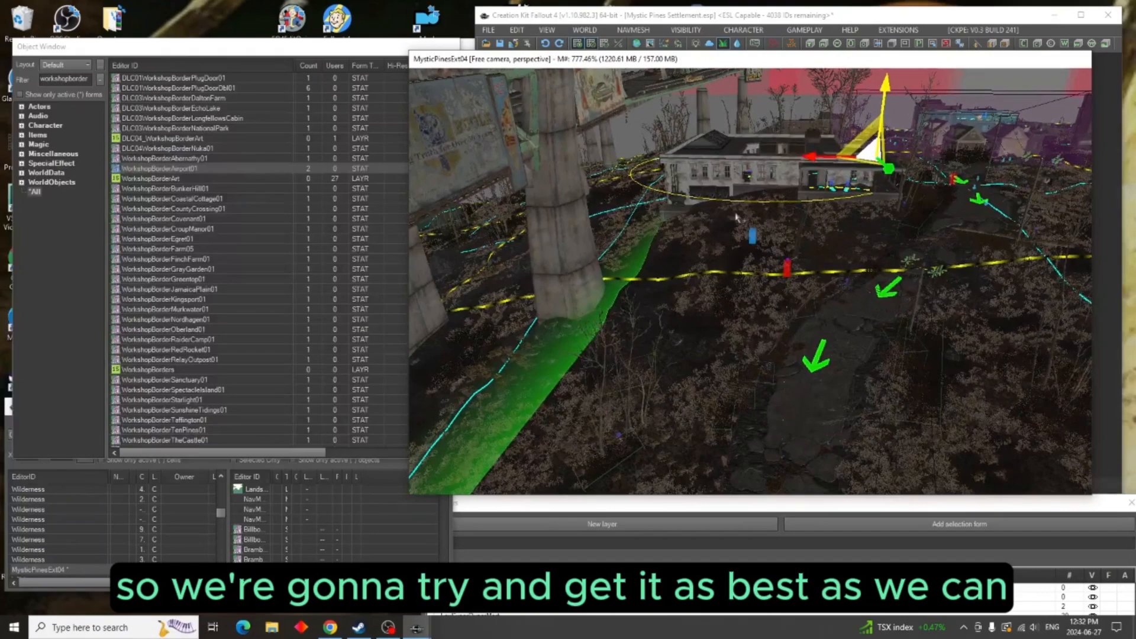
pyautogui.moveTo(740, 340); pyautogui.dragTo(740, 317)
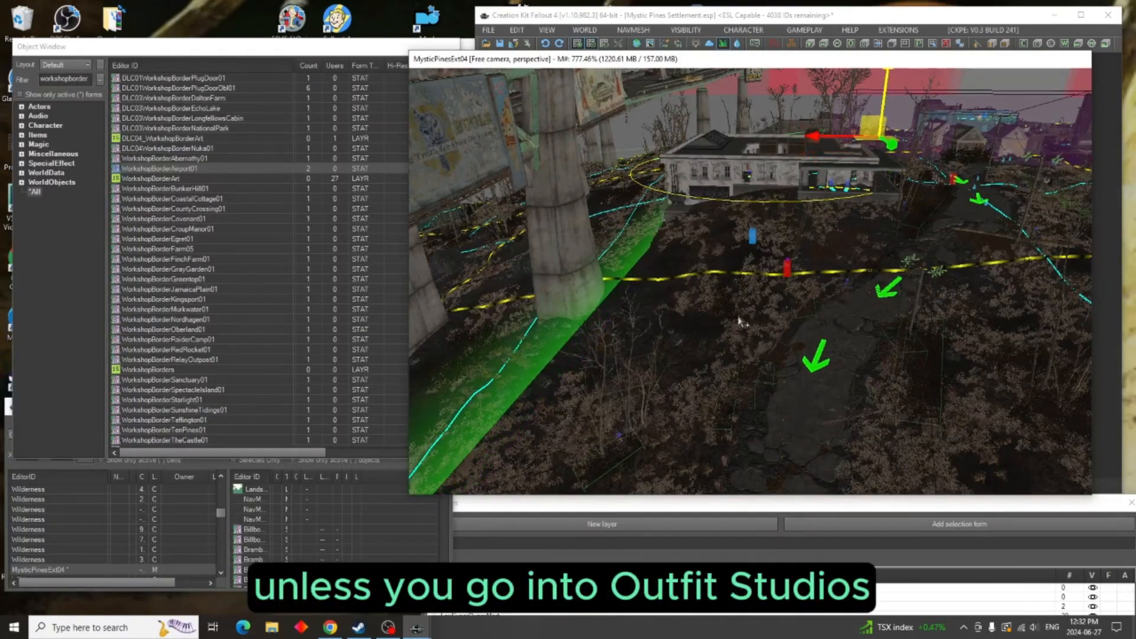
pyautogui.scroll(-3, 740, 337)
pyautogui.moveTo(740, 337); pyautogui.dragTo(764, 290, button='middle')
pyautogui.scroll(-2, 760, 319)
pyautogui.scroll(-1, 771, 297)
pyautogui.scroll(1, 789, 307)
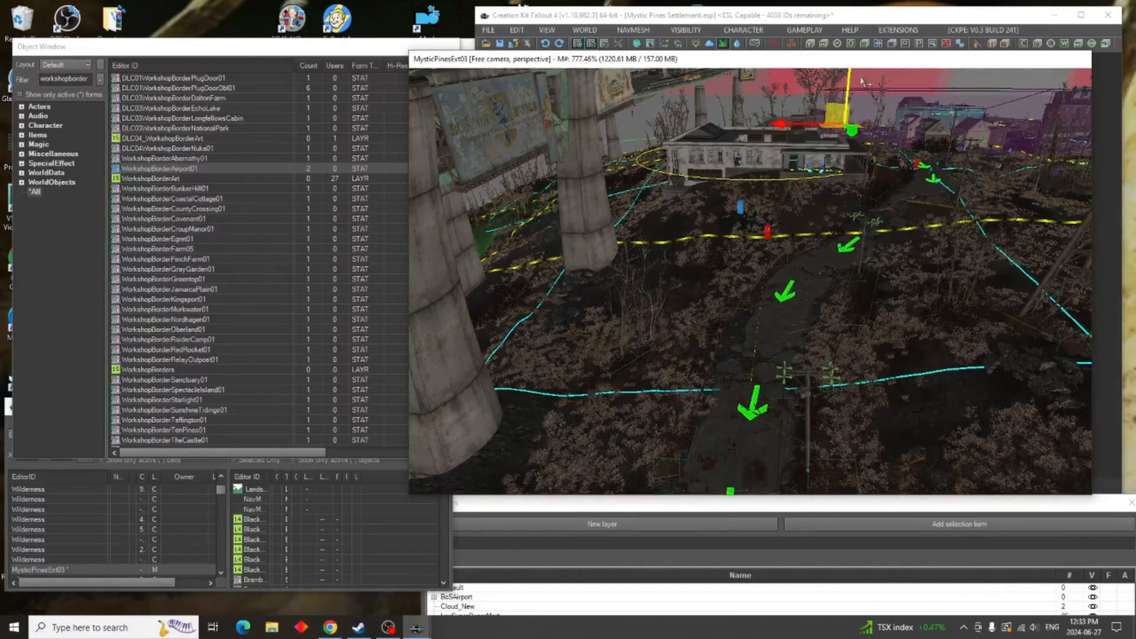
pyautogui.moveTo(851, 80); pyautogui.dragTo(852, 44)
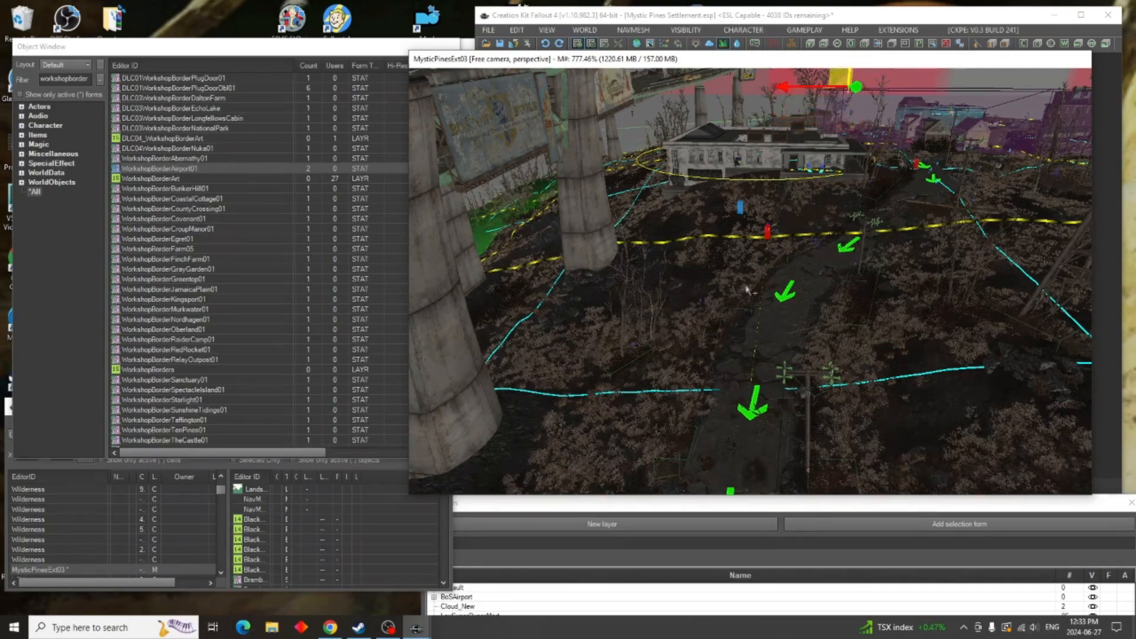
pyautogui.scroll(-1, 732, 377)
pyautogui.scroll(3, 732, 378)
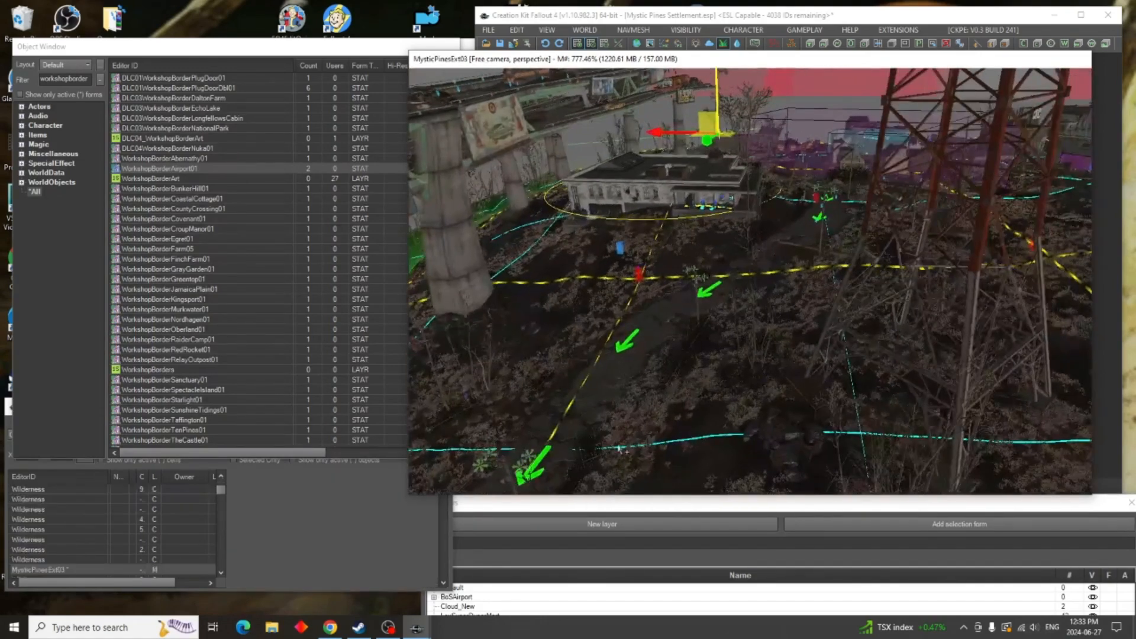
pyautogui.moveTo(682, 382); pyautogui.dragTo(686, 415, button='middle')
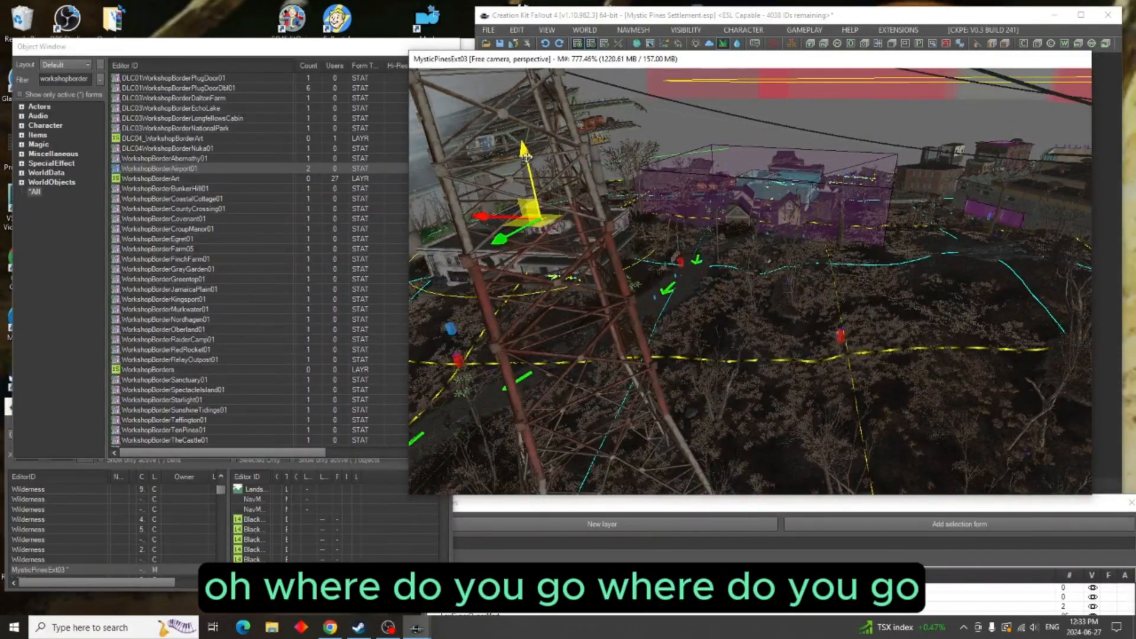
pyautogui.moveTo(525, 149)
pyautogui.mouseDown()
pyautogui.moveTo(518, 112)
pyautogui.moveTo(522, 137)
pyautogui.mouseUp()
# Inspect the airport border's course around the Mystic Pines building, the overpass pillars and the surrounding ground
pyautogui.keyDown('shift'); pyautogui.moveTo(522, 138); pyautogui.dragTo(968, 160, button='middle'); pyautogui.keyUp('shift')
pyautogui.scroll(10, 969, 160)
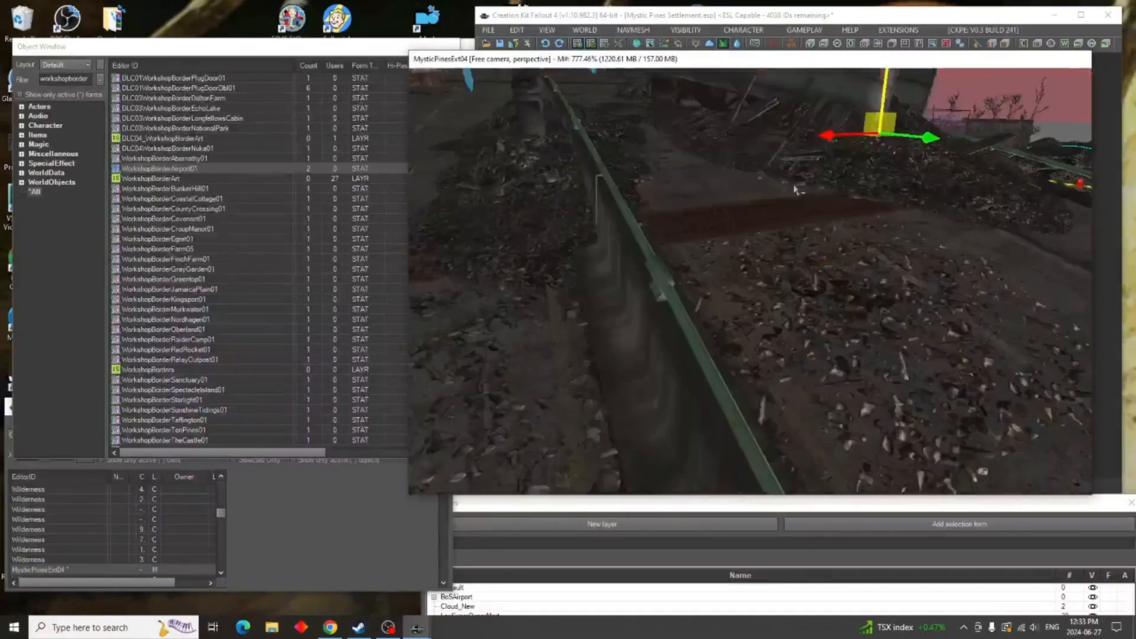
pyautogui.keyDown('shift'); pyautogui.moveTo(796, 189); pyautogui.dragTo(734, 142, button='middle'); pyautogui.keyUp('shift')
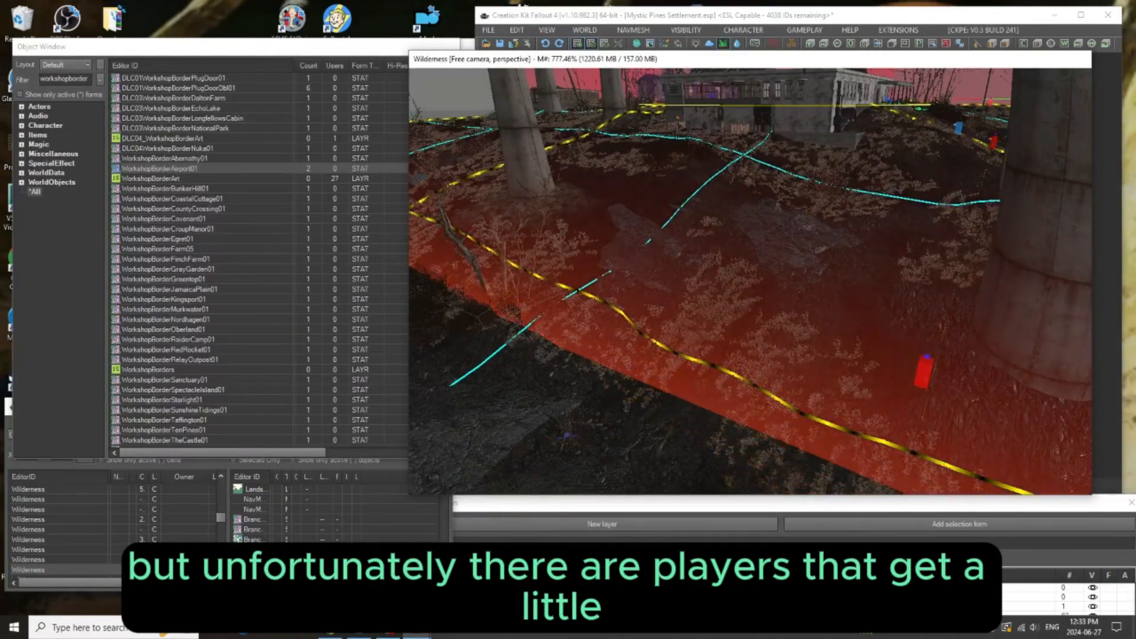
pyautogui.keyDown('shift'); pyautogui.moveTo(640, 237); pyautogui.dragTo(497, 229, button='middle'); pyautogui.keyUp('shift')
pyautogui.scroll(-5, 611, 263)
pyautogui.keyDown('shift'); pyautogui.moveTo(715, 249); pyautogui.dragTo(764, 272, button='middle'); pyautogui.keyUp('shift')
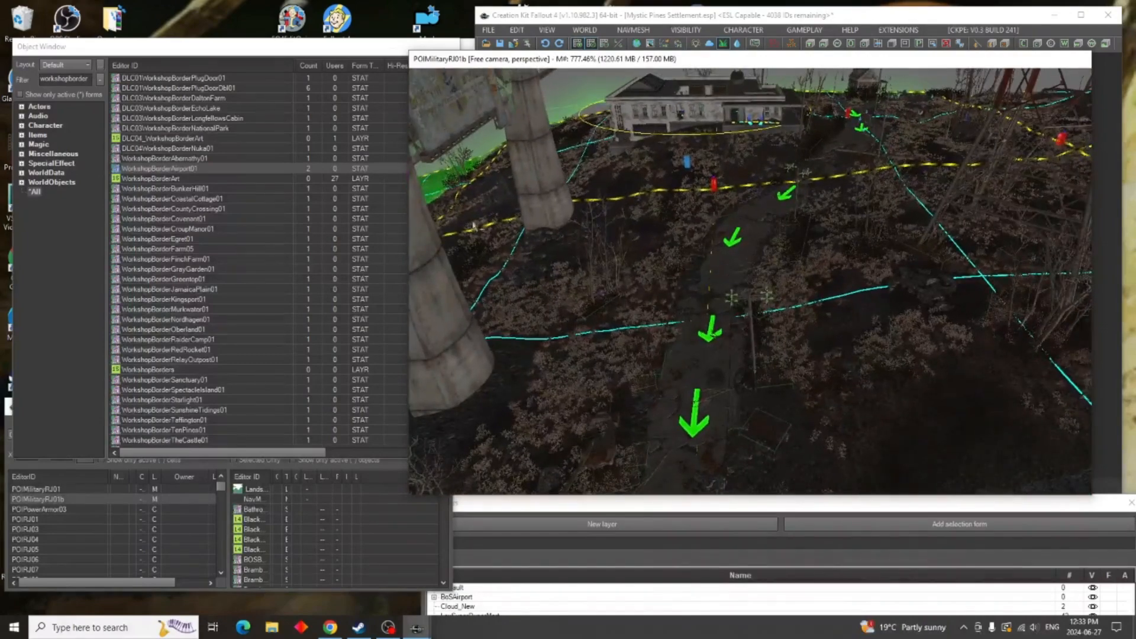
pyautogui.keyDown('shift'); pyautogui.moveTo(538, 219); pyautogui.dragTo(430, 191, button='middle'); pyautogui.keyUp('shift')
pyautogui.scroll(4, 684, 182)
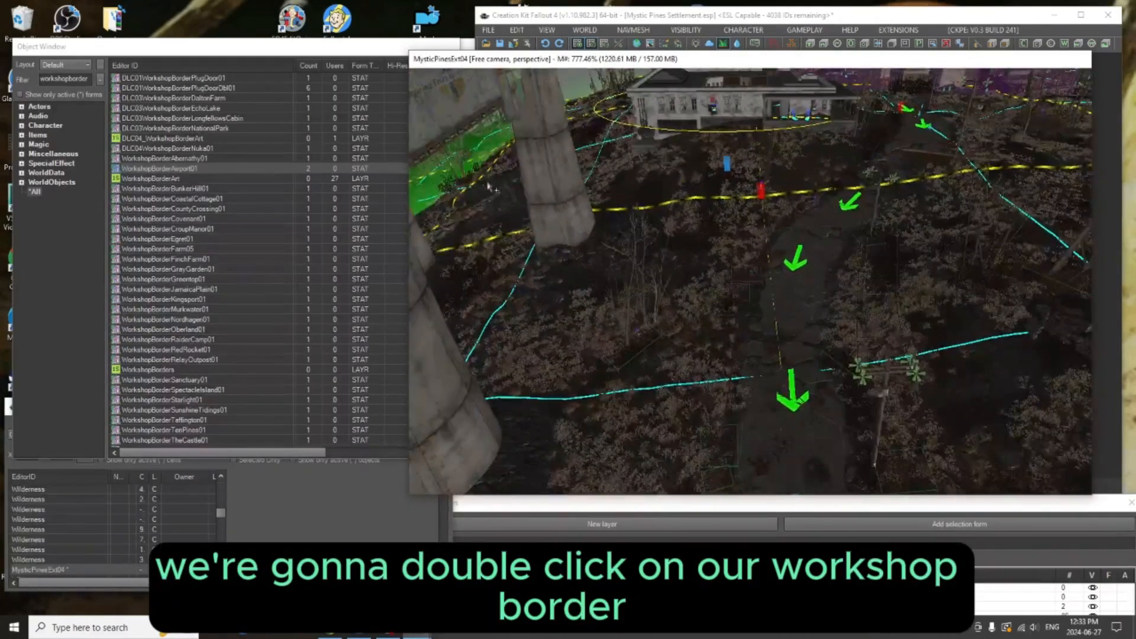
# Try to set the airport border's Reference Editor ID to a name beginning with MysticPines_WorkshopBoarder_
pyautogui.doubleClick(425, 191)
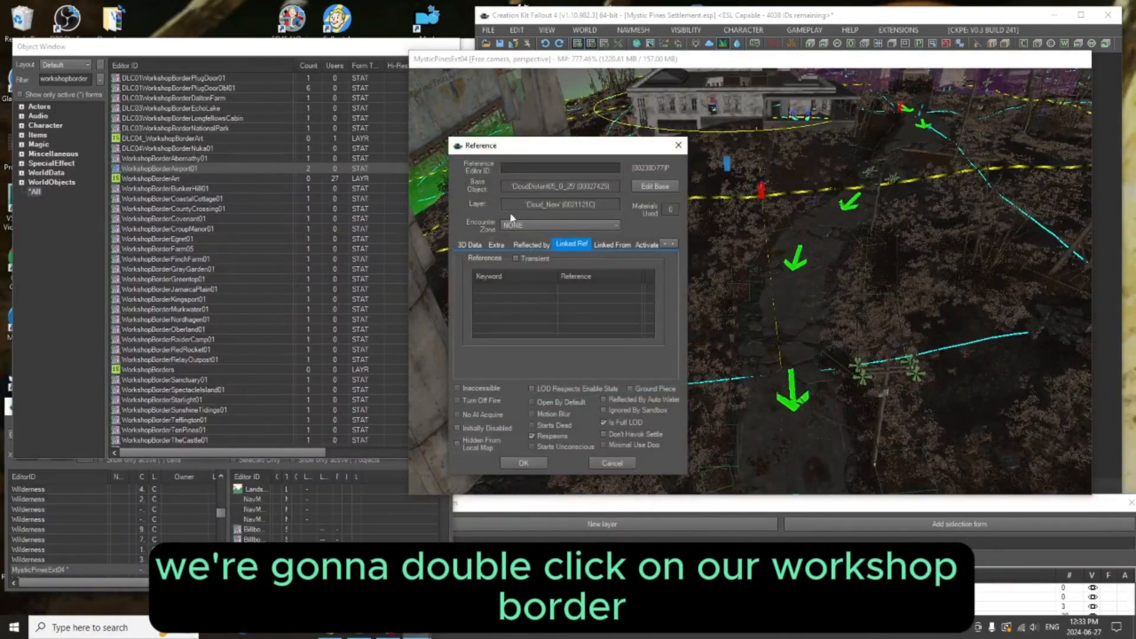
pyautogui.click(678, 145)
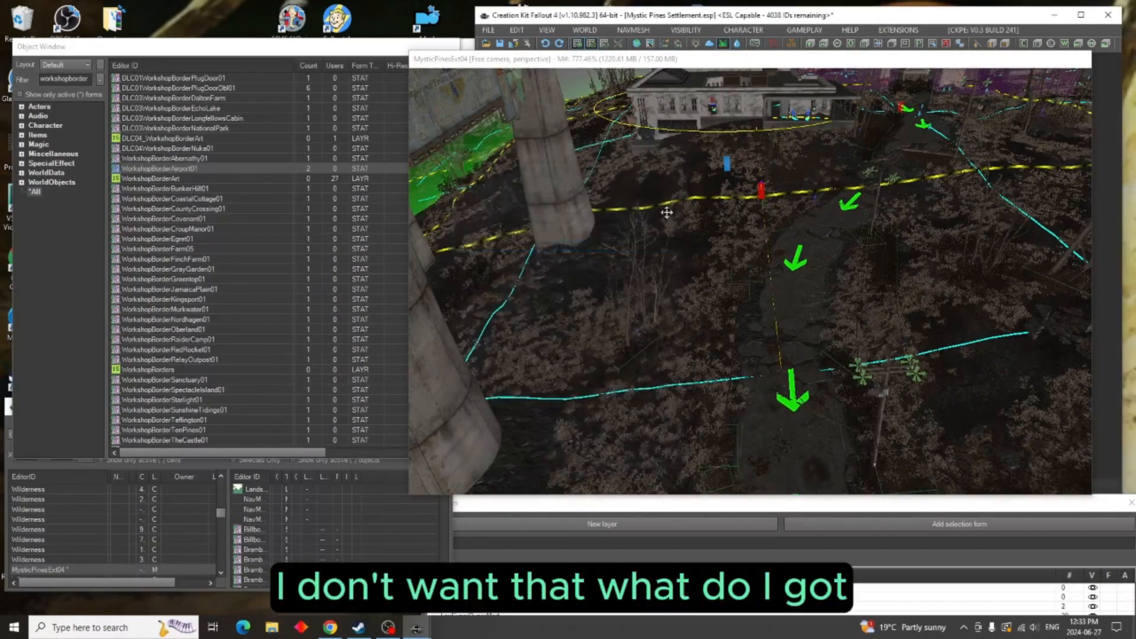
pyautogui.scroll(5, 828, 237)
pyautogui.scroll(10, 536, 214)
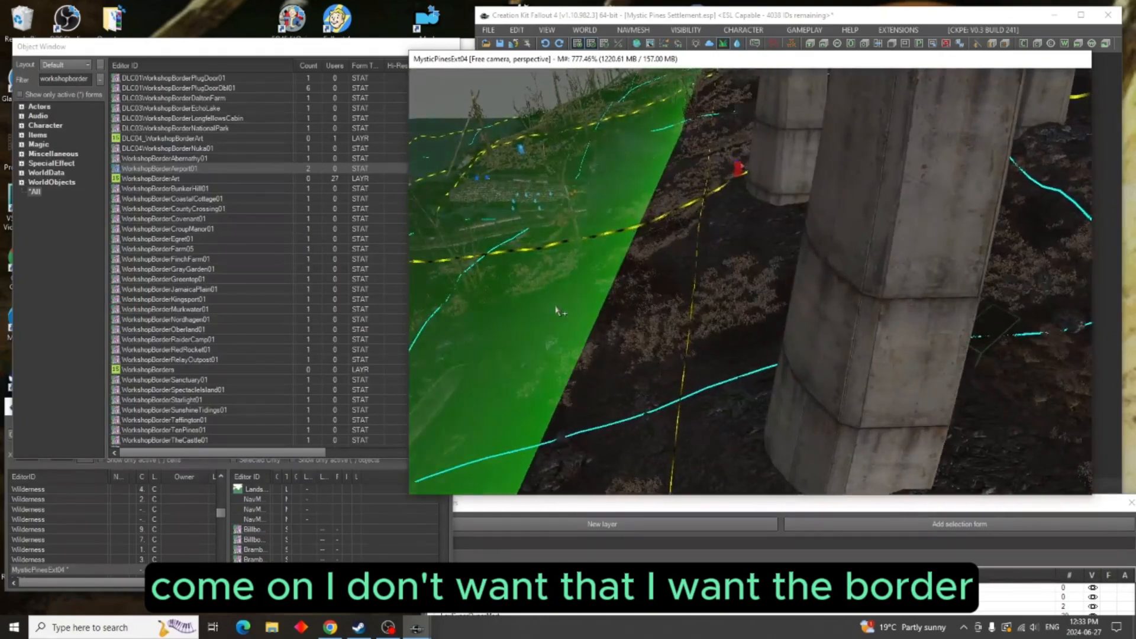
pyautogui.doubleClick(557, 311)
pyautogui.click(526, 170)
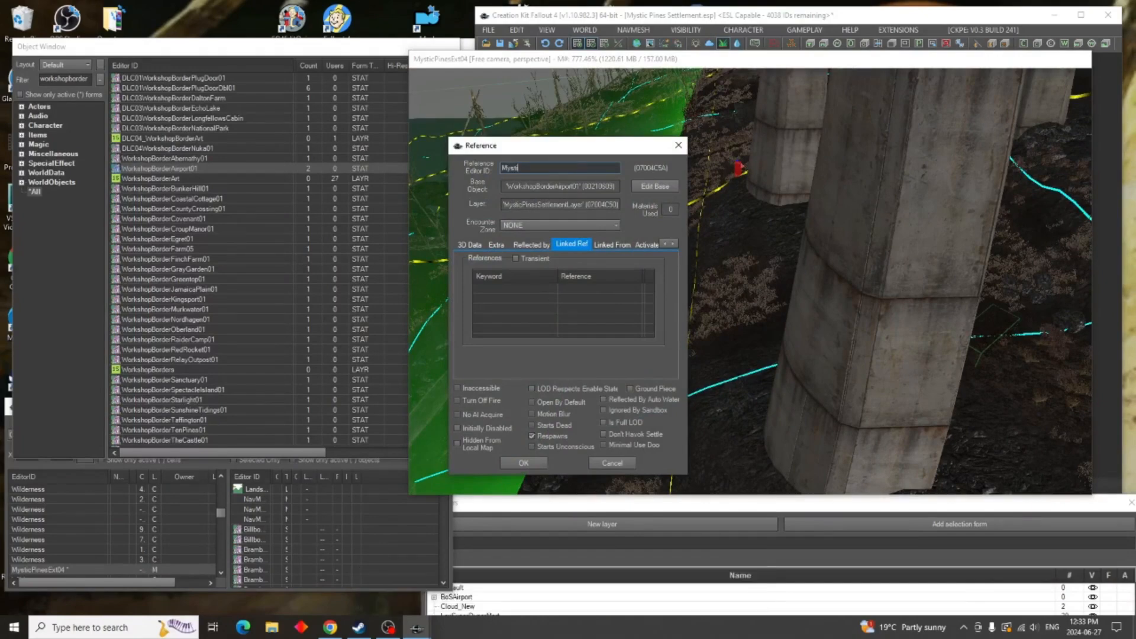
pyautogui.write('MysticPines')
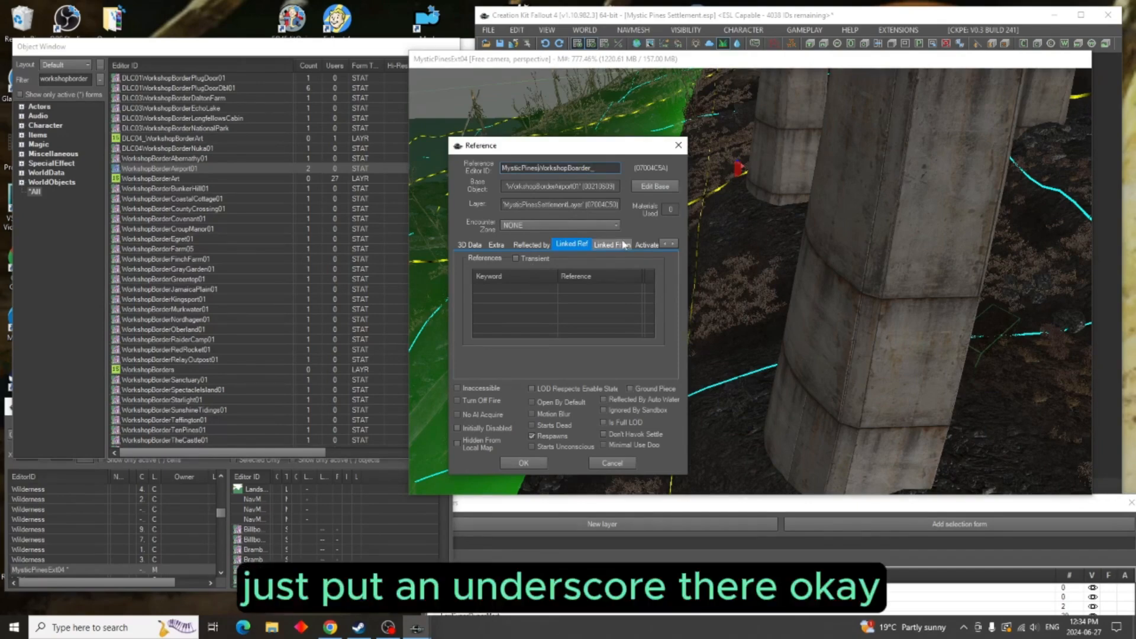
pyautogui.write('_')
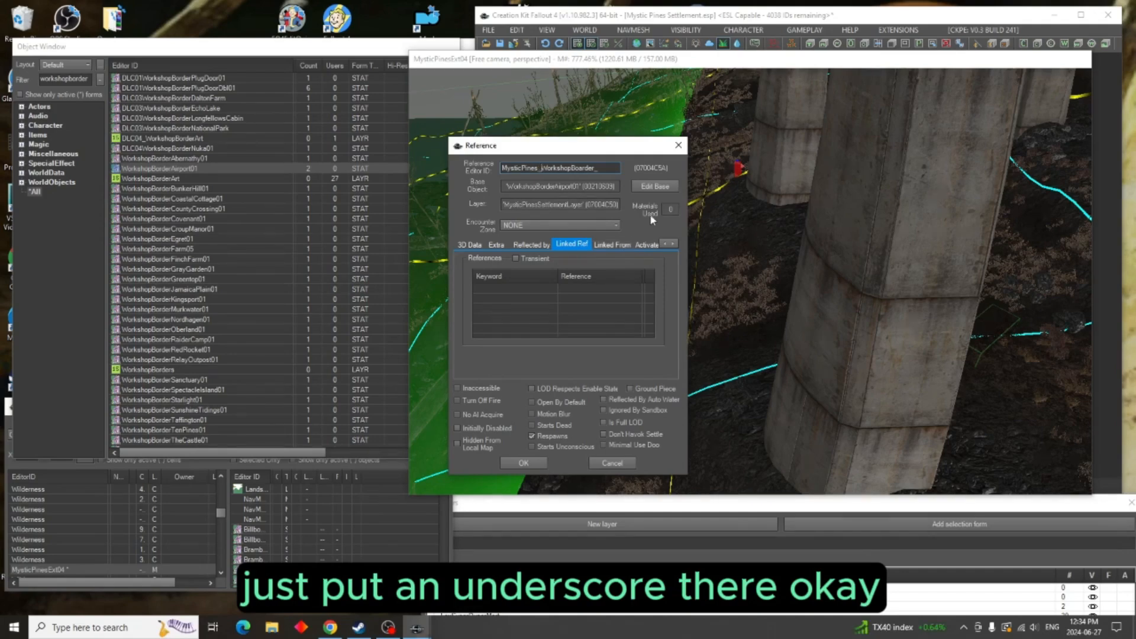
pyautogui.press('Return')
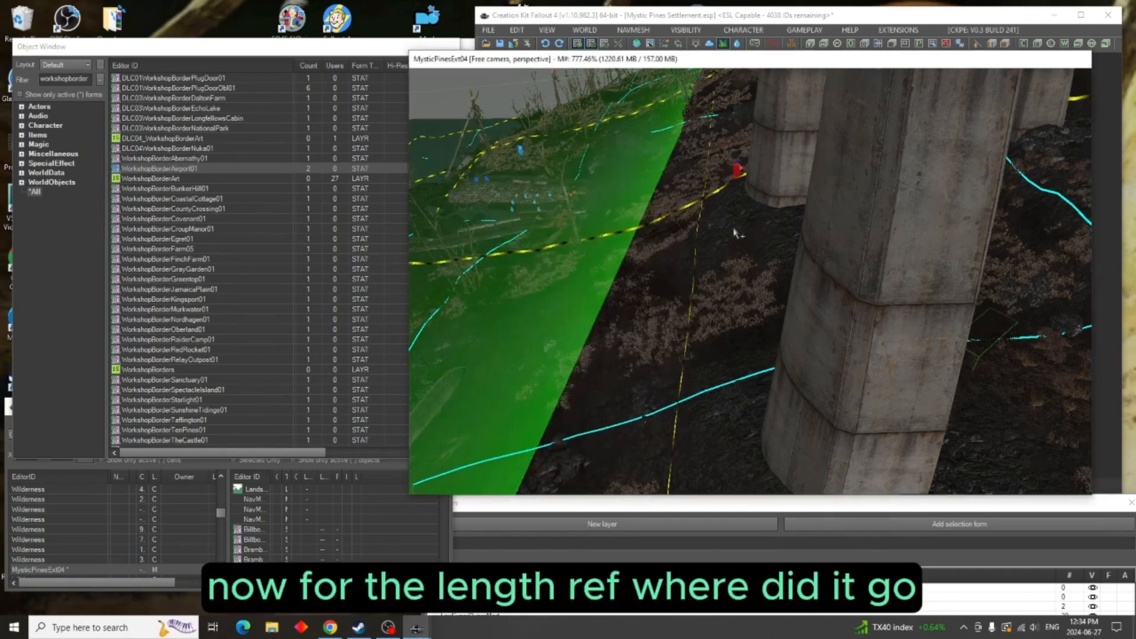
# Reopen the airport border's reference properties and mark it as Initially Disabled
pyautogui.moveTo(750, 61); pyautogui.dragTo(896, 163)
pyautogui.click(479, 147)
pyautogui.click(678, 145)
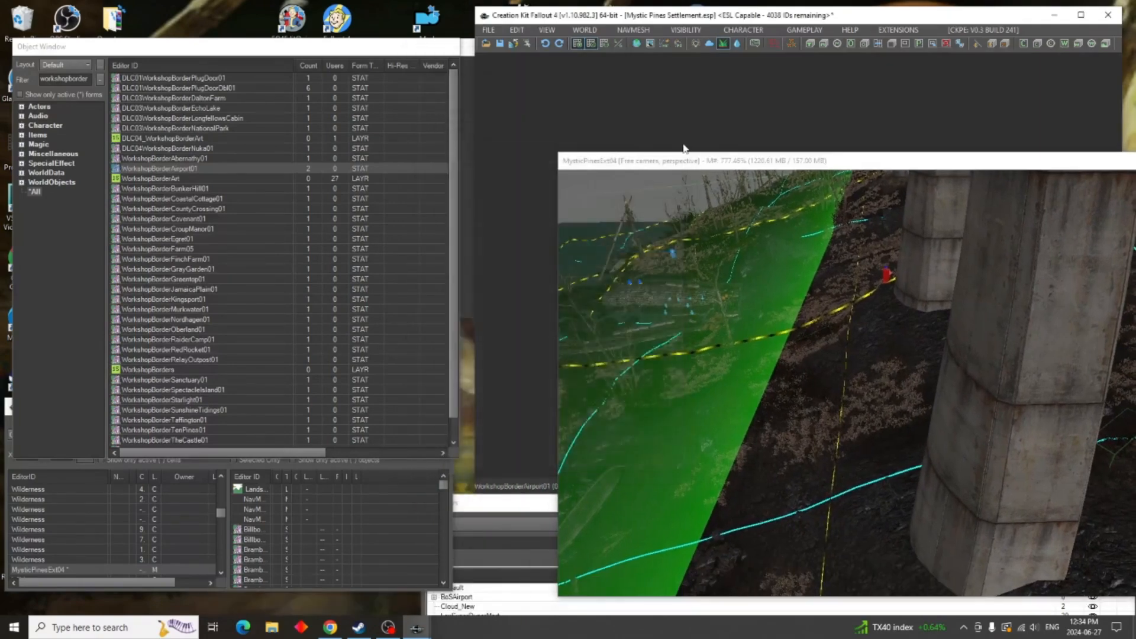
pyautogui.doubleClick(754, 300)
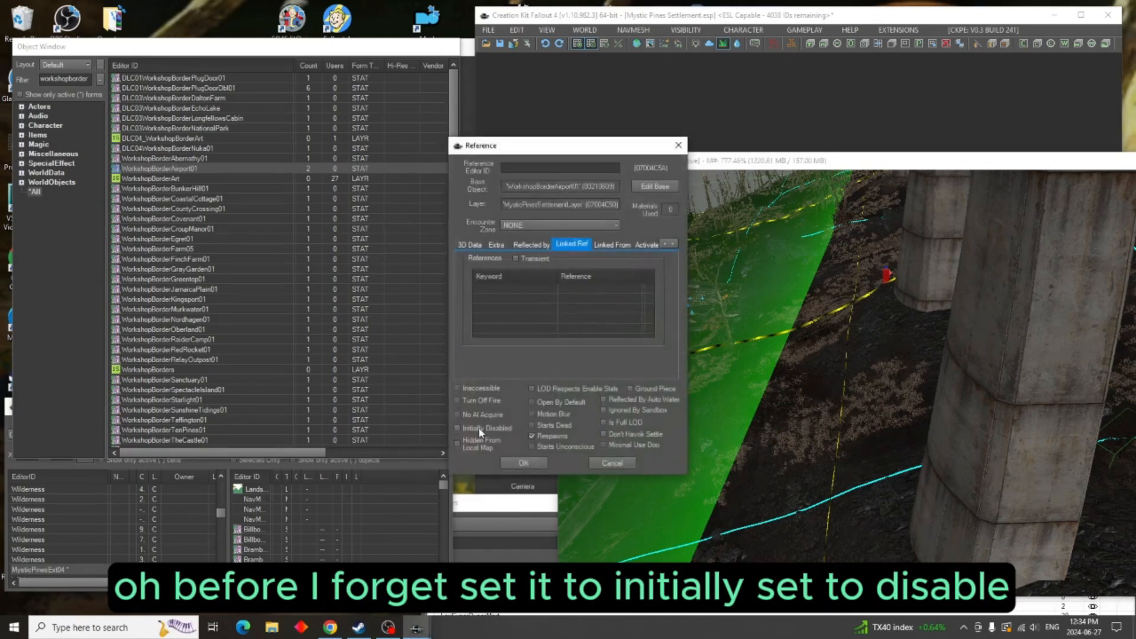
pyautogui.click(521, 463)
# Open the reference properties of the workshop workbench inside the Mystic Pines building and place the dialog clear of the 3D view
pyautogui.moveTo(798, 252); pyautogui.dragTo(709, 265, button='middle')
pyautogui.scroll(3, 847, 249)
pyautogui.keyDown('shift'); pyautogui.moveTo(847, 249); pyautogui.dragTo(705, 203, button='middle'); pyautogui.keyUp('shift')
pyautogui.scroll(5, 810, 235)
pyautogui.moveTo(811, 235); pyautogui.dragTo(680, 359, button='middle')
pyautogui.scroll(-5, 698, 356)
pyautogui.scroll(-3, 679, 359)
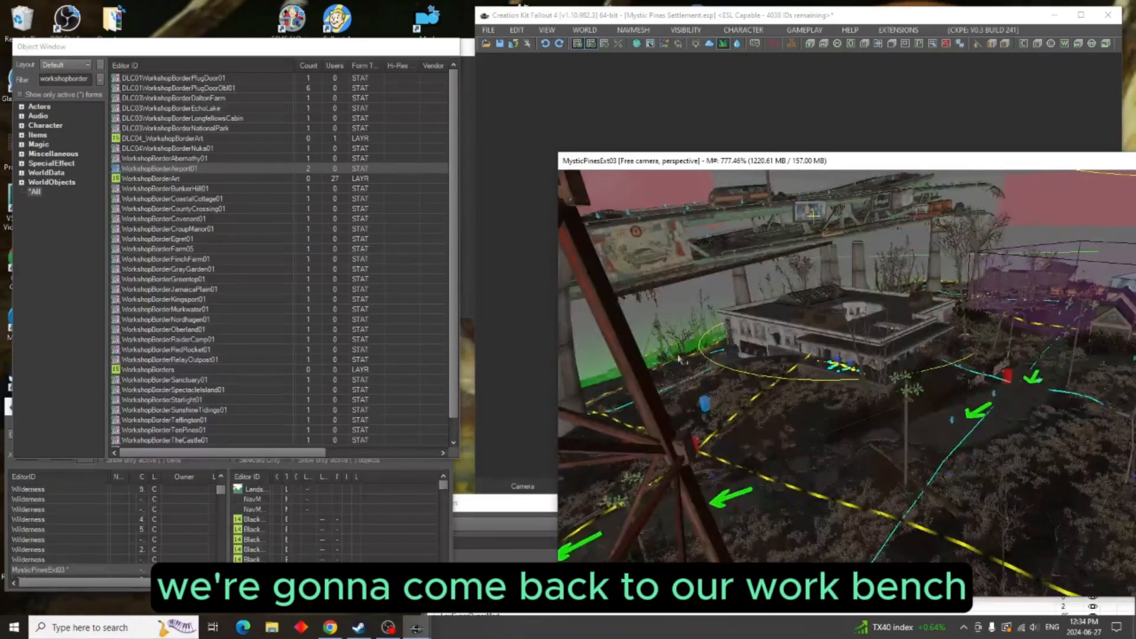
pyautogui.scroll(5, 681, 364)
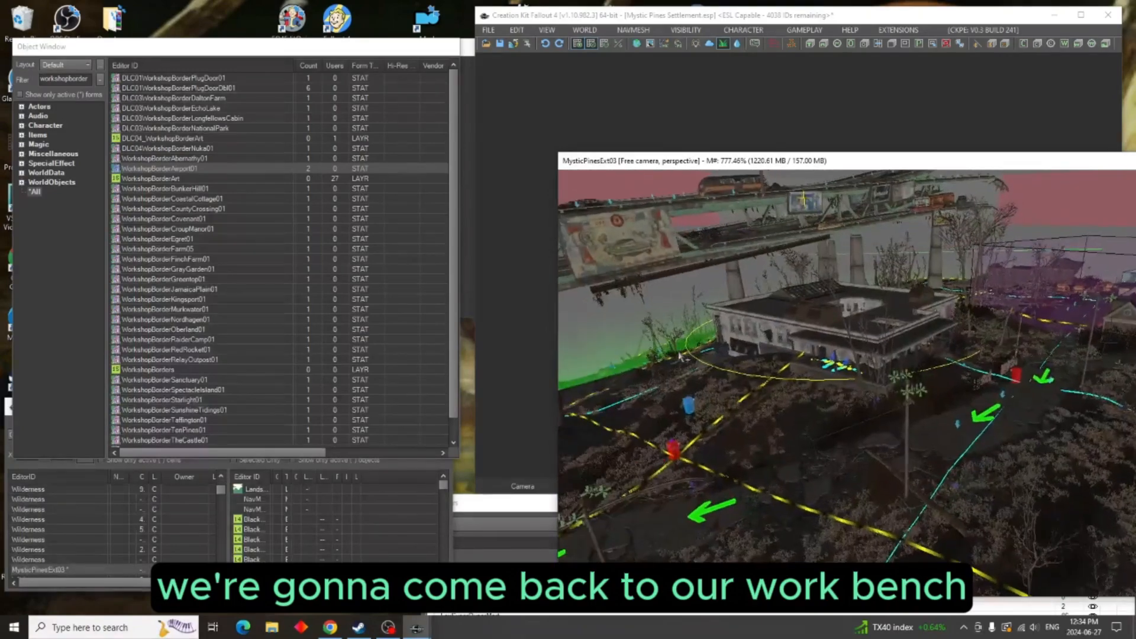
pyautogui.scroll(5, 686, 374)
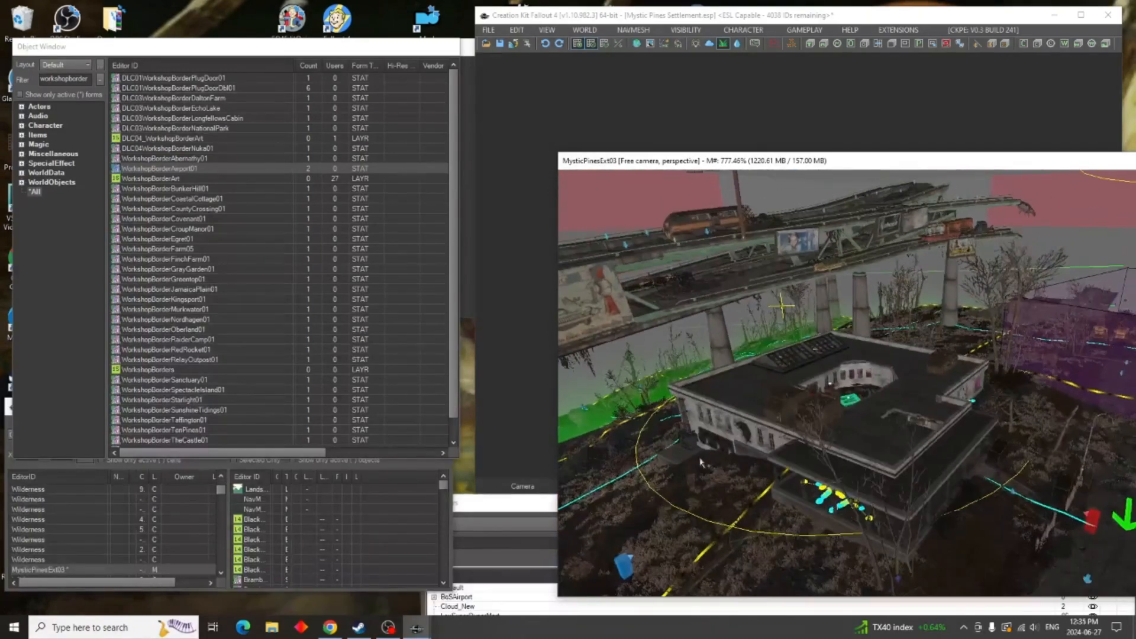
pyautogui.scroll(5, 835, 421)
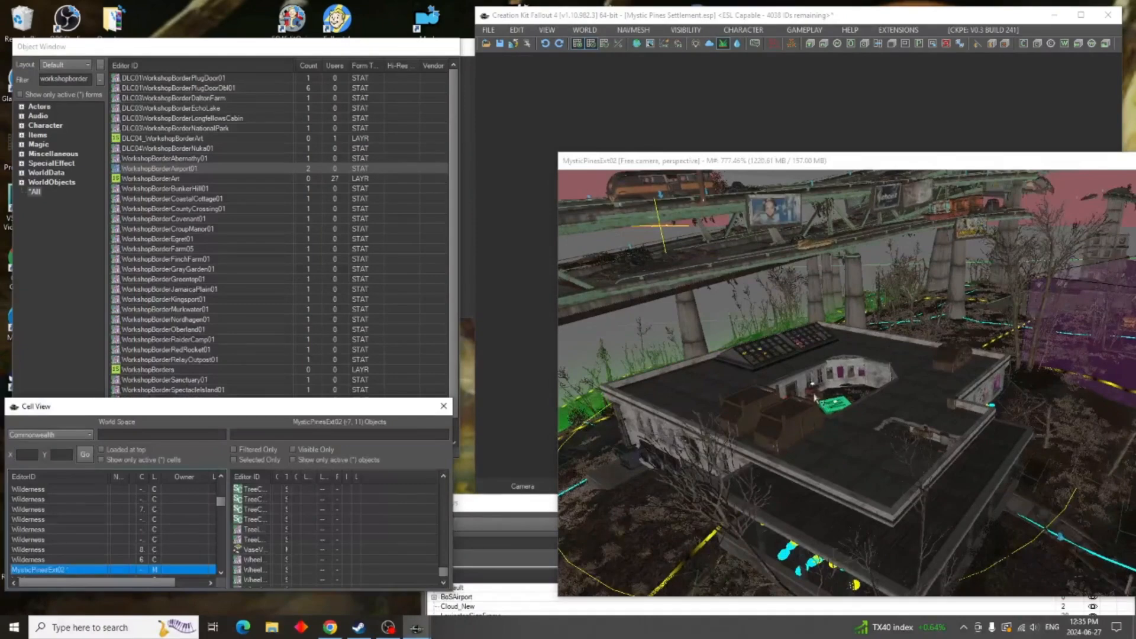
pyautogui.doubleClick(816, 398)
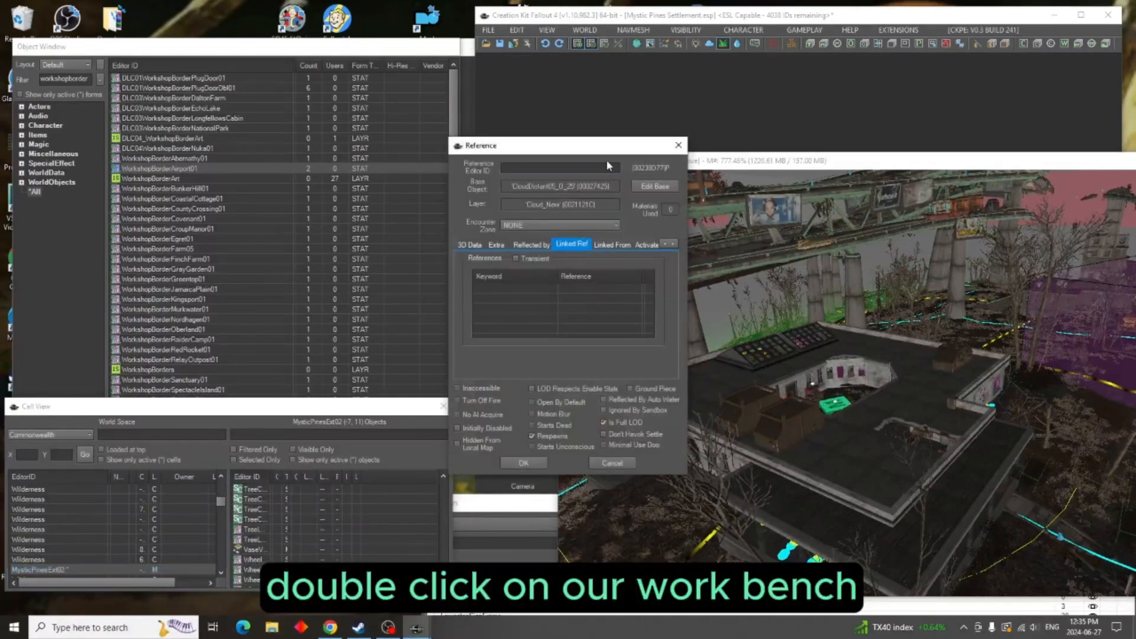
pyautogui.click(679, 146)
pyautogui.scroll(2, 871, 406)
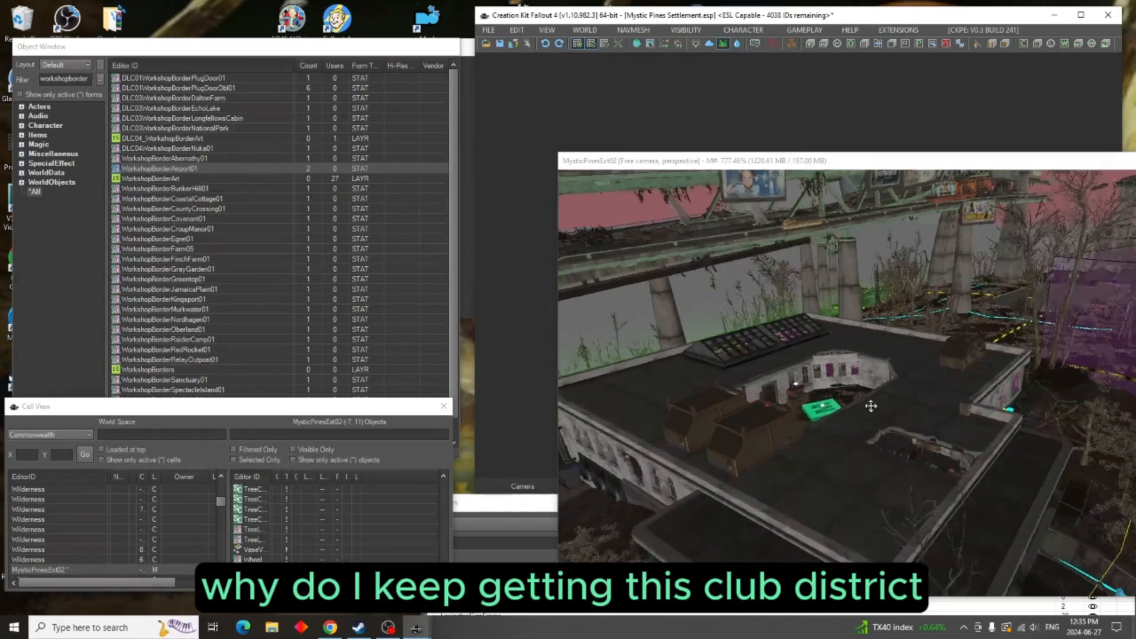
pyautogui.scroll(3, 871, 406)
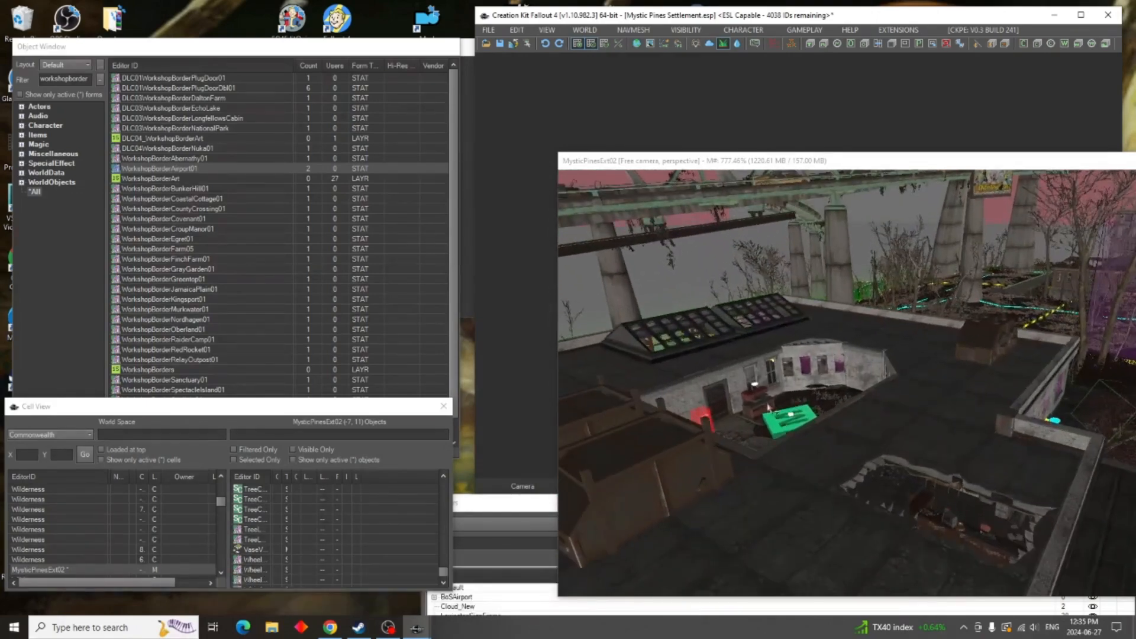
pyautogui.doubleClick(768, 408)
pyautogui.moveTo(598, 148); pyautogui.dragTo(367, 90)
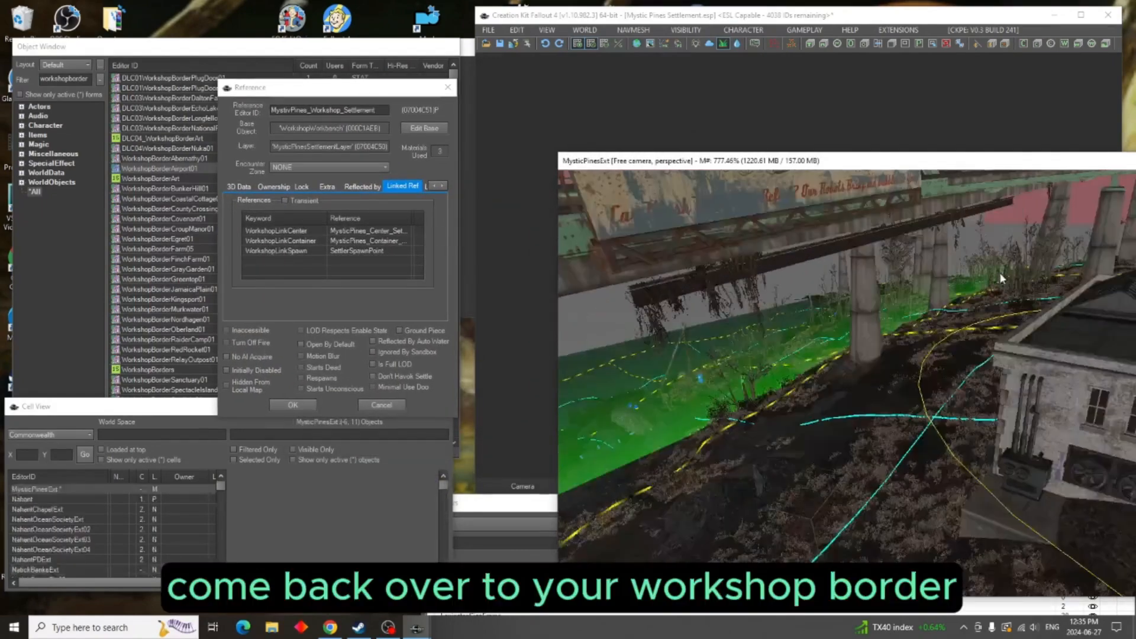
# Add a new linked reference to the workbench that targets the WorkshopBorderAirport01 border picked in the 3D view
pyautogui.moveTo(962, 347); pyautogui.dragTo(860, 396, button='middle')
pyautogui.scroll(5, 860, 396)
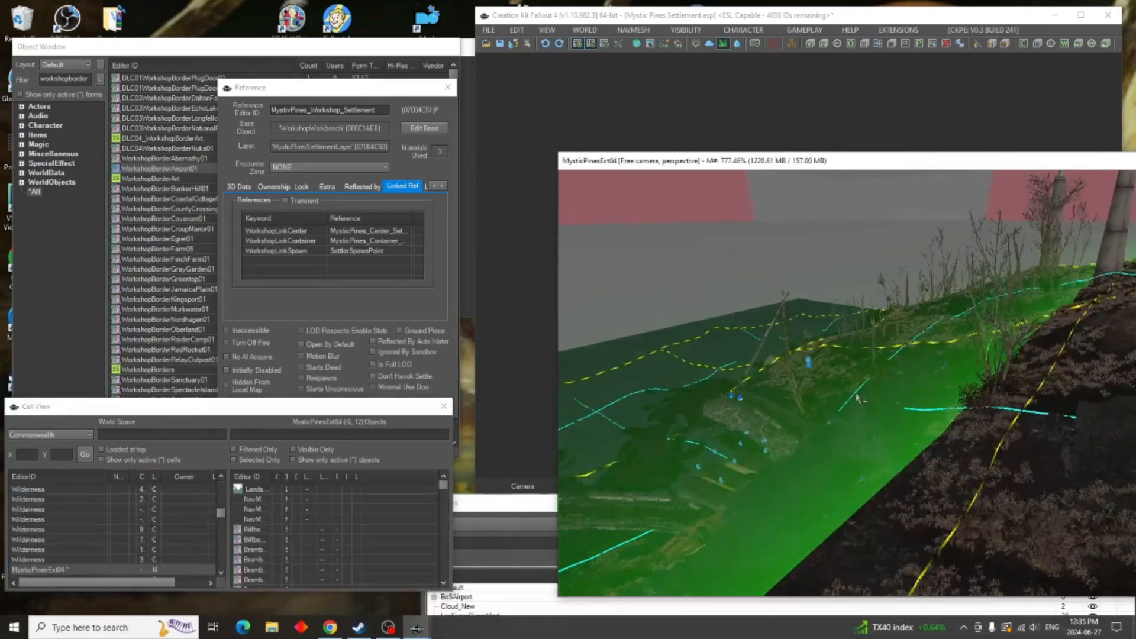
pyautogui.scroll(2, 859, 398)
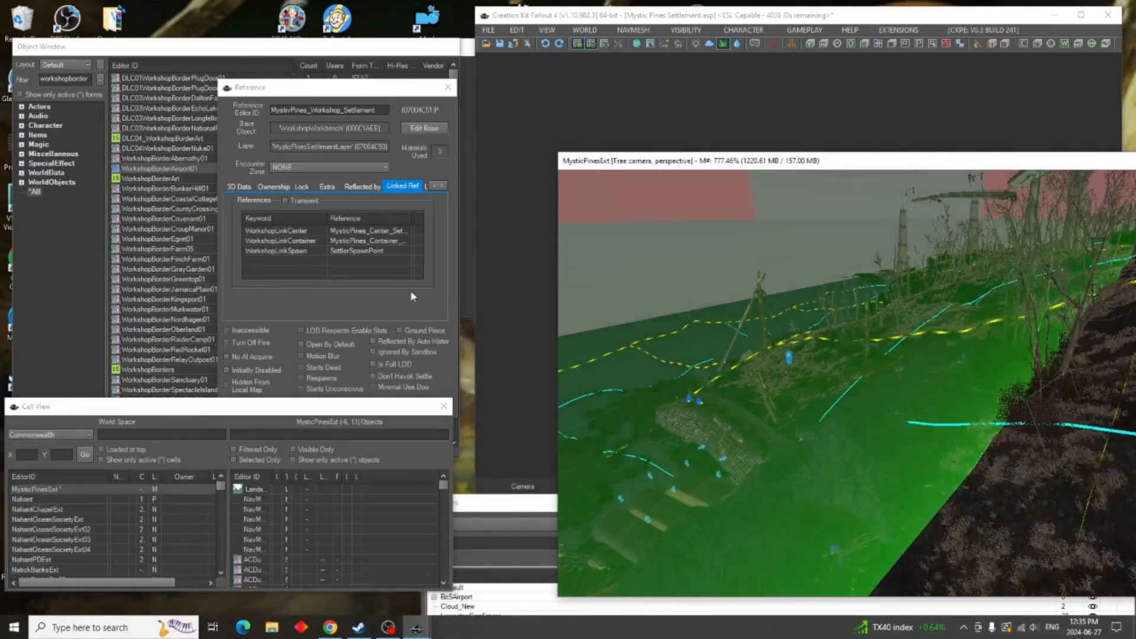
pyautogui.rightClick(355, 266)
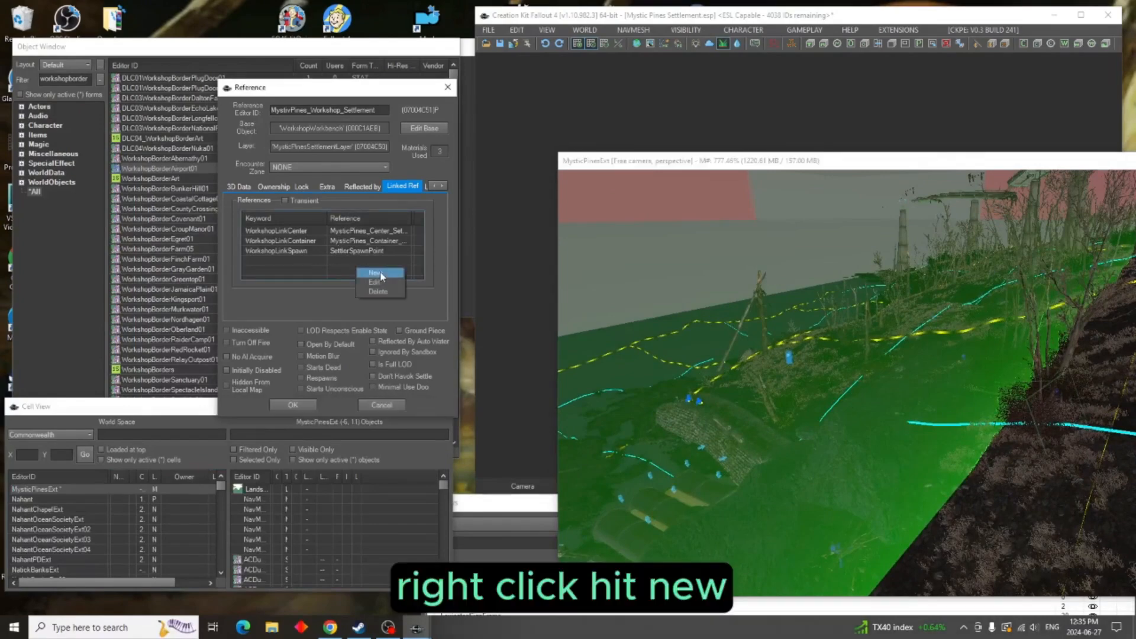
pyautogui.click(379, 273)
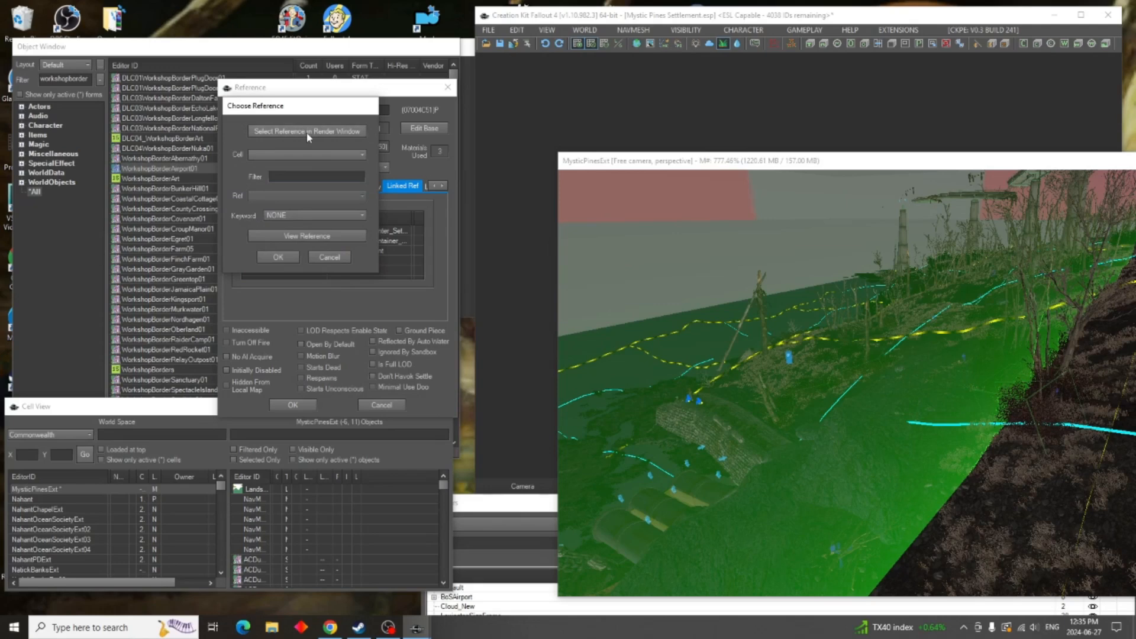
pyautogui.click(306, 132)
pyautogui.doubleClick(835, 429)
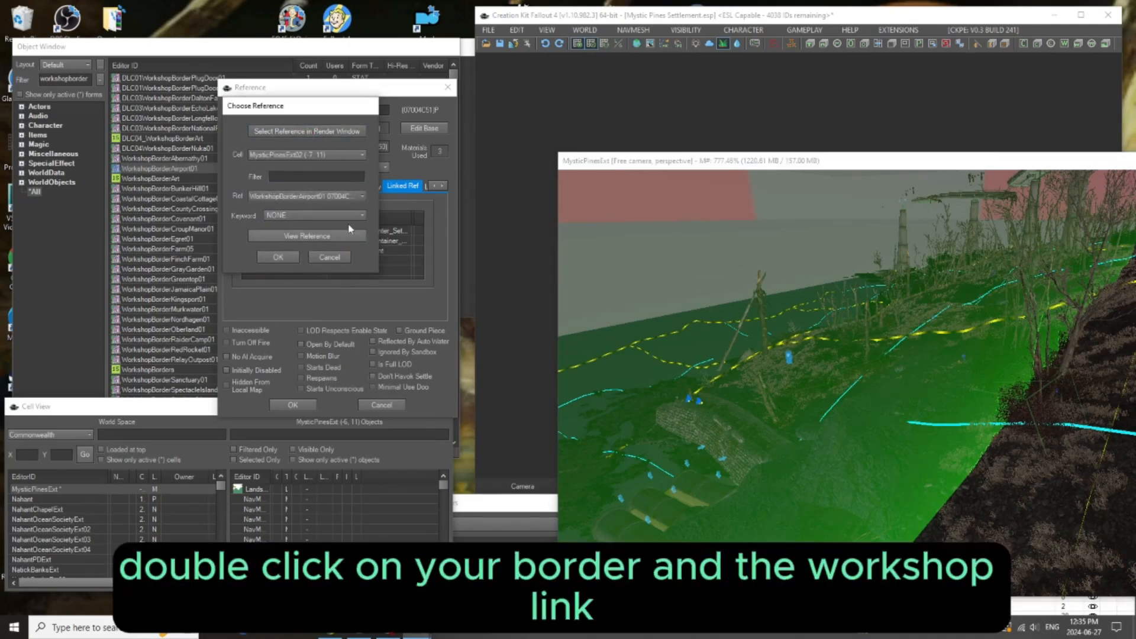
# Assign the keyword WorkshopLinkedBuildAreaEdge to the workbench's border link, accept the workbench's reference properties and save the plugin
pyautogui.click(364, 216)
pyautogui.moveTo(555, 236); pyautogui.dragTo(554, 435)
pyautogui.scroll(10, 420, 303)
pyautogui.scroll(10, 421, 303)
pyautogui.scroll(10, 420, 303)
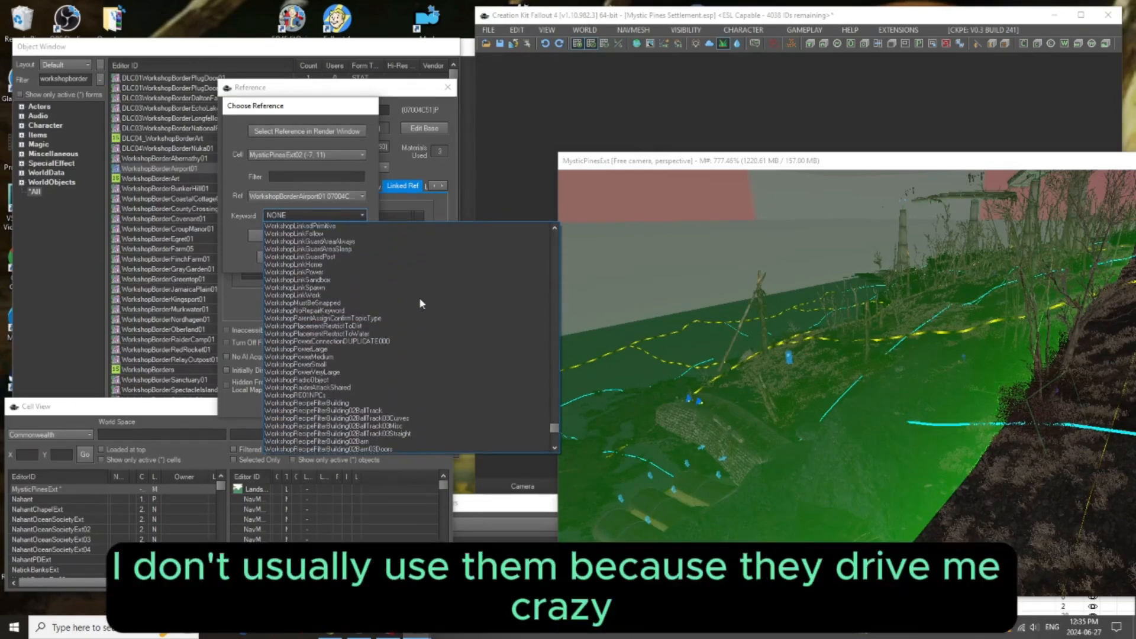
pyautogui.scroll(2, 421, 303)
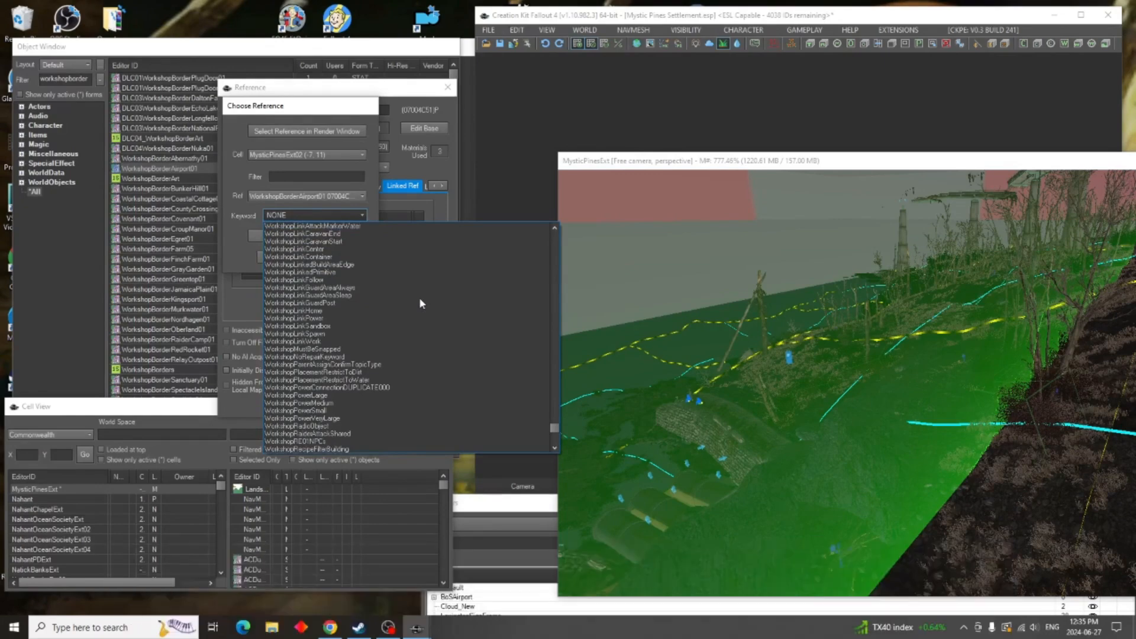
pyautogui.scroll(1, 419, 297)
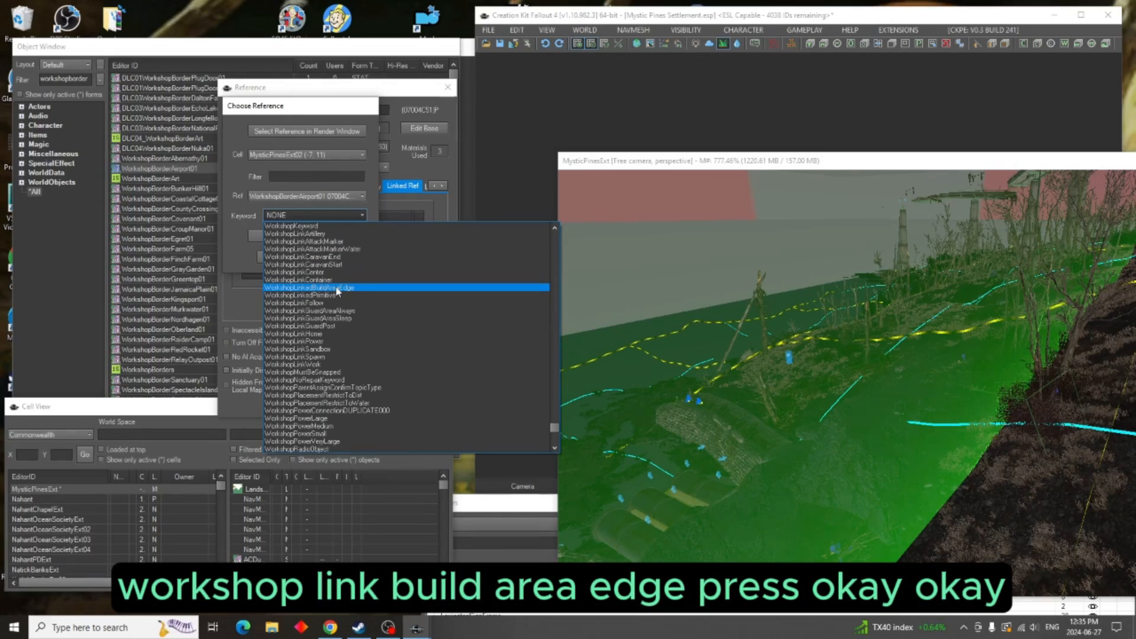
pyautogui.click(337, 289)
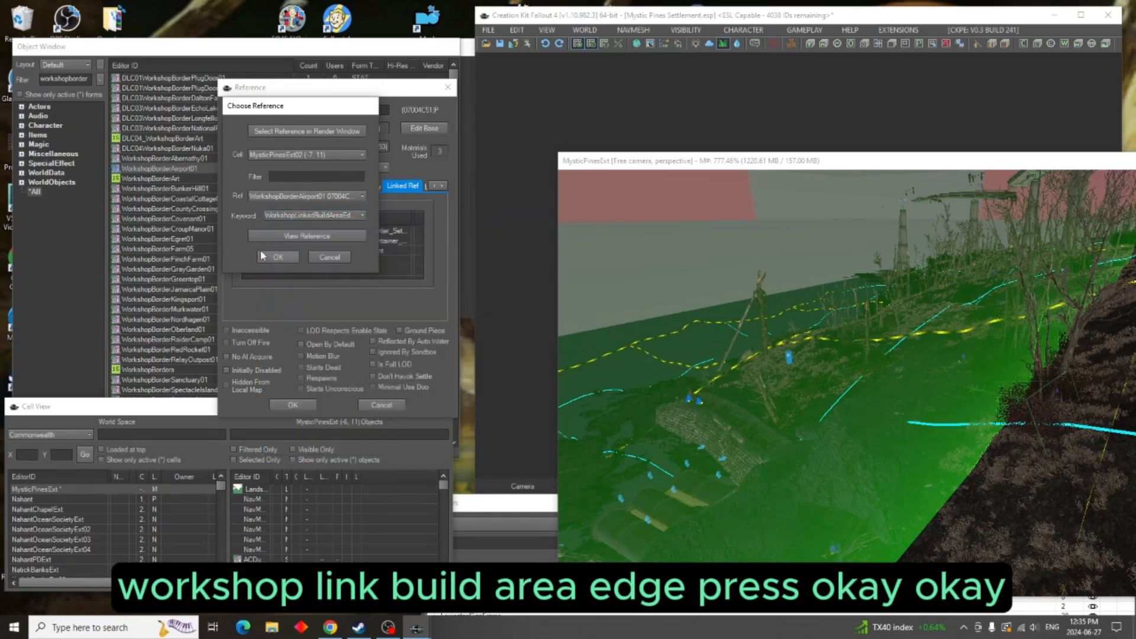
pyautogui.click(278, 258)
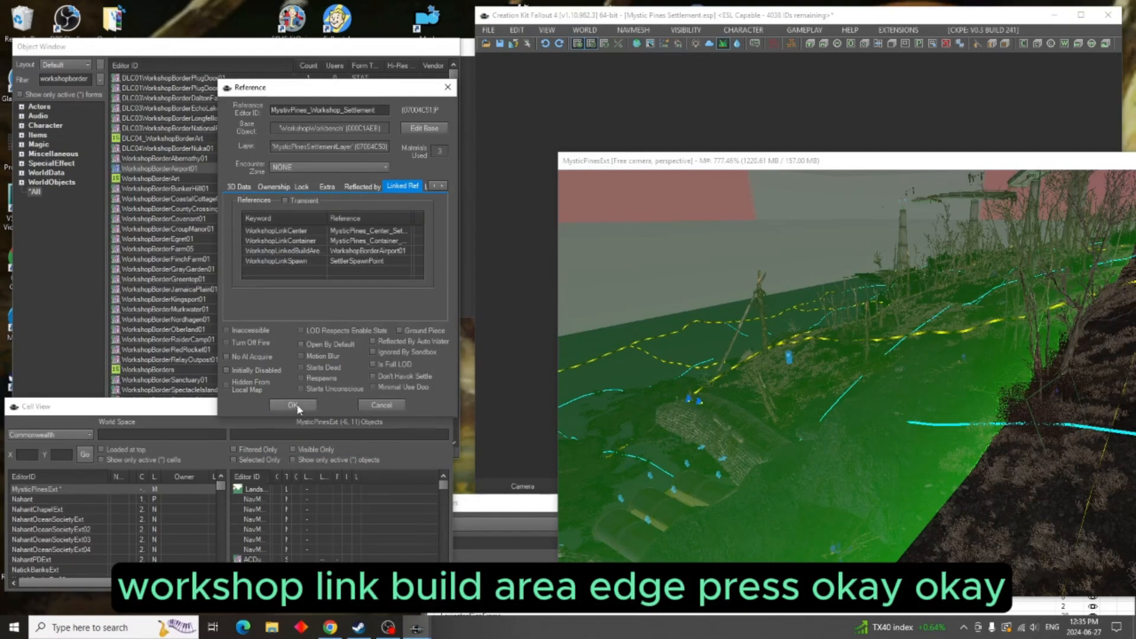
pyautogui.click(293, 405)
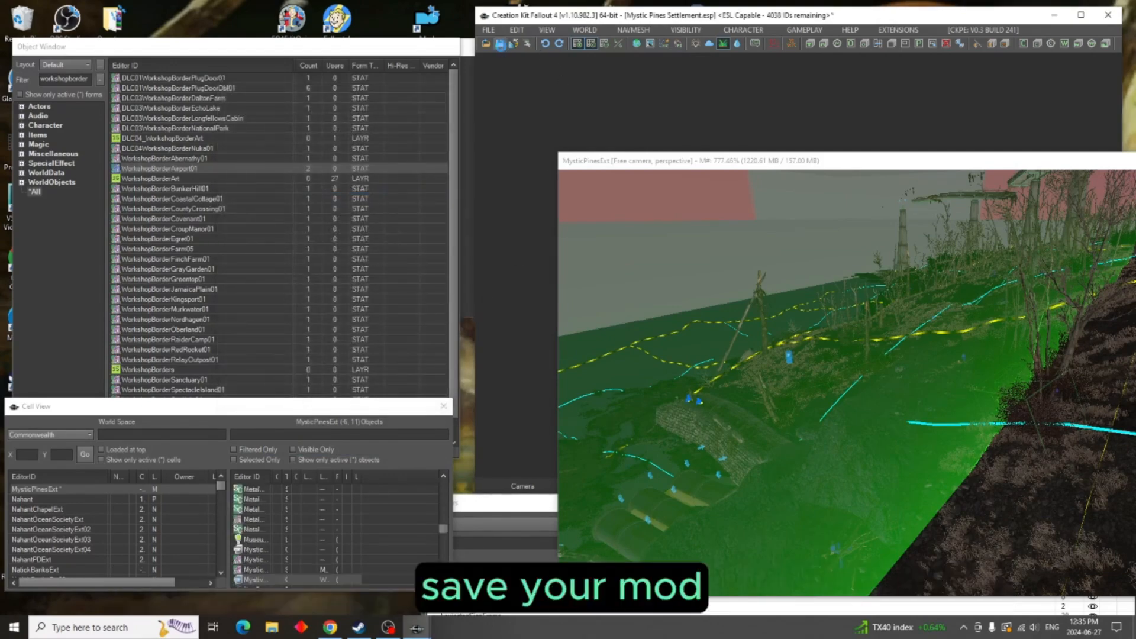
# Create a trigger volume around the highlighted workshop workbench in the Mystic Pines building, using the DefaultDummy activator as its form
pyautogui.scroll(5, 829, 385)
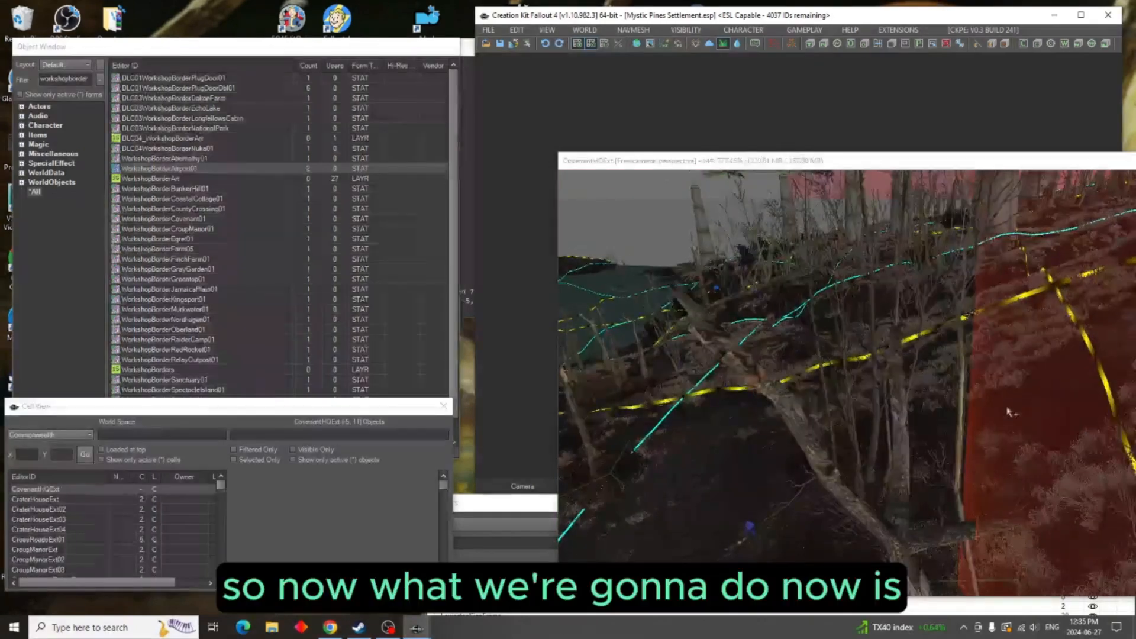
pyautogui.scroll(-5, 1073, 384)
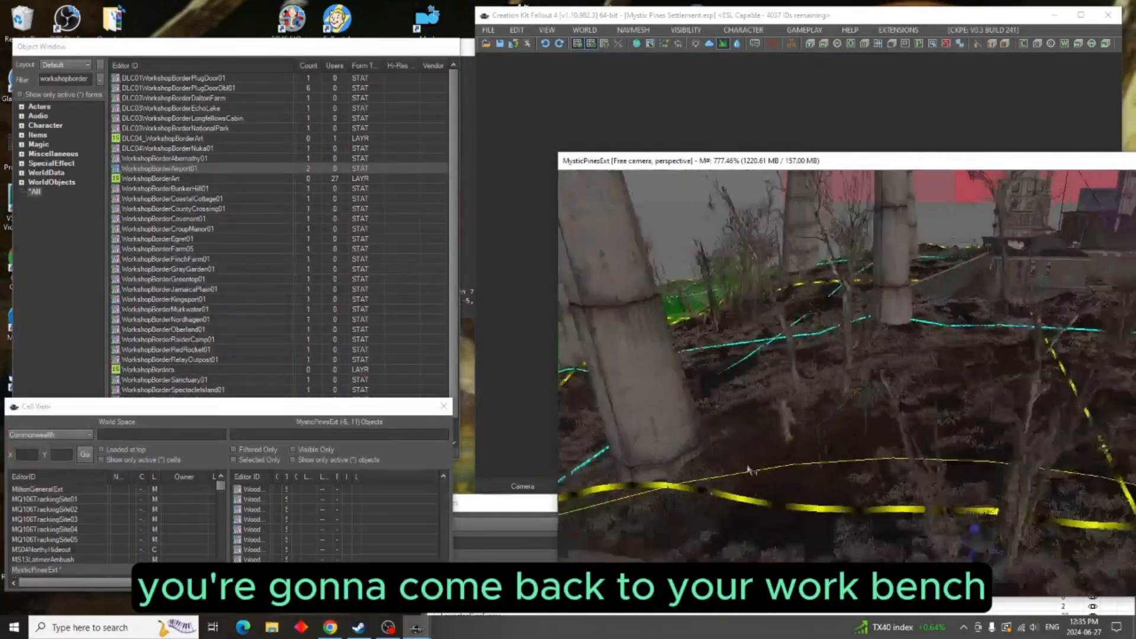
pyautogui.scroll(-3, 804, 478)
pyautogui.scroll(5, 961, 430)
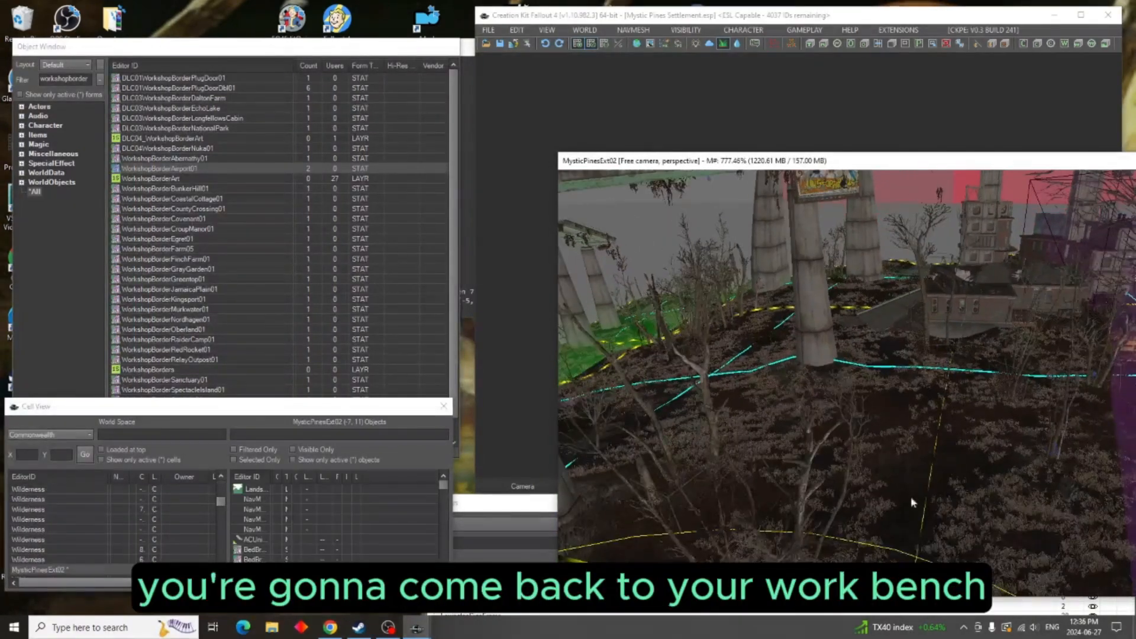
pyautogui.scroll(5, 832, 481)
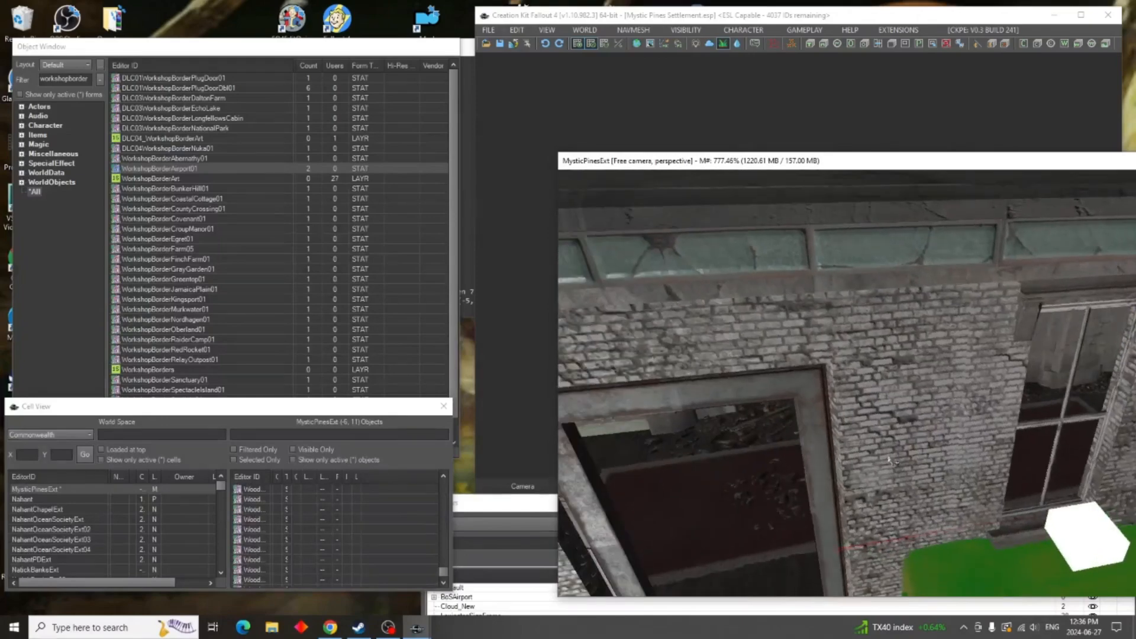
pyautogui.moveTo(894, 462); pyautogui.dragTo(877, 450, button='middle')
pyautogui.scroll(-5, 858, 467)
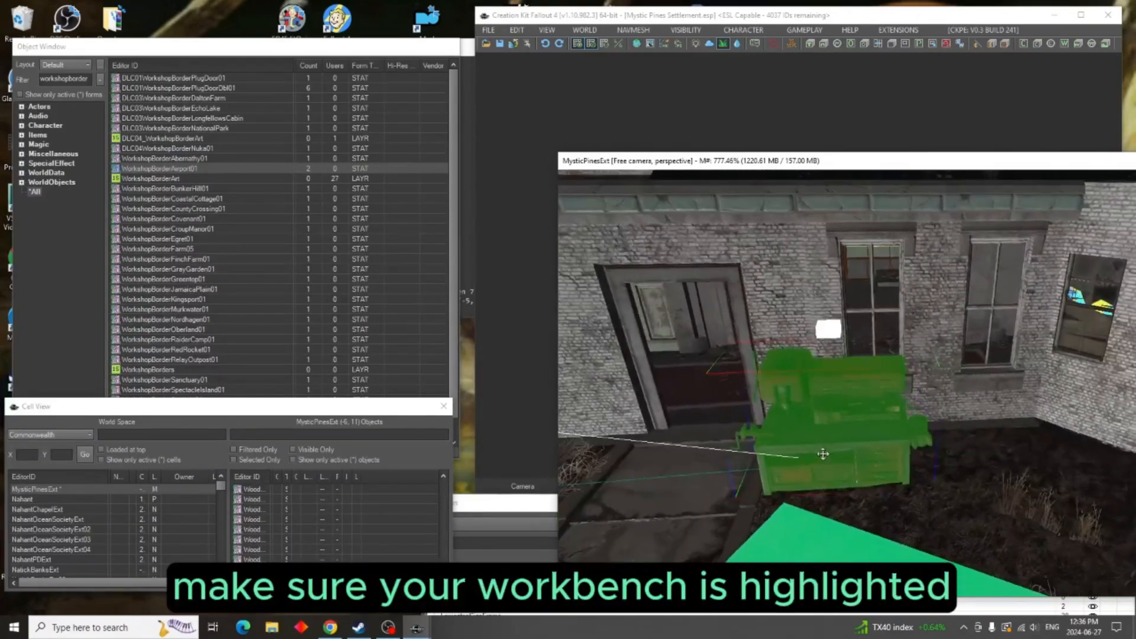
pyautogui.scroll(5, 895, 461)
pyautogui.scroll(-4, 894, 462)
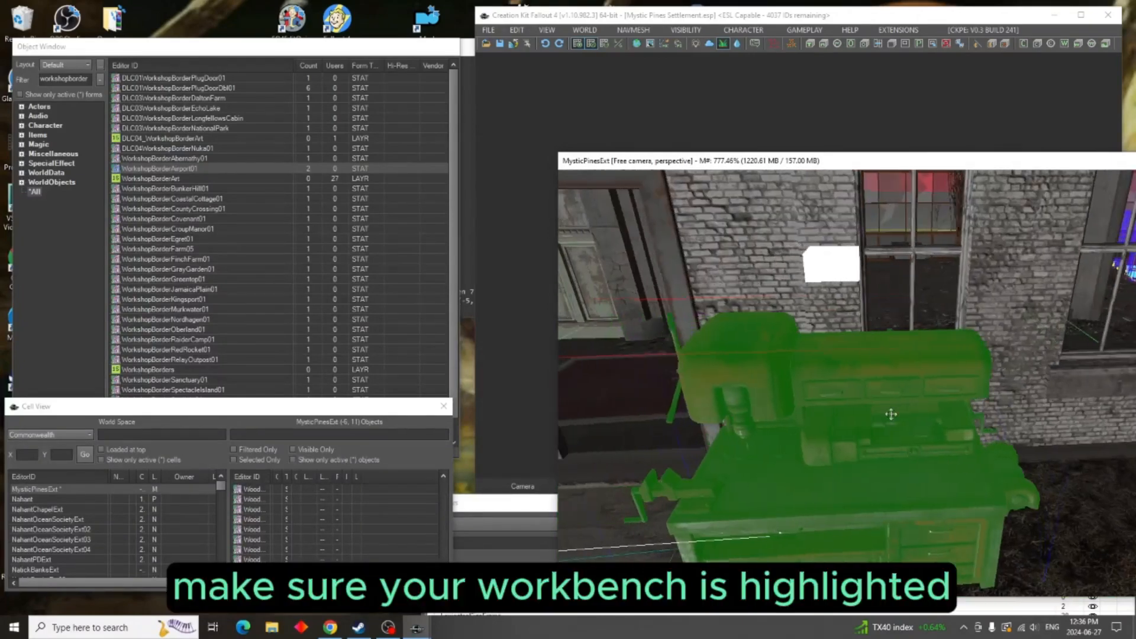
pyautogui.click(810, 45)
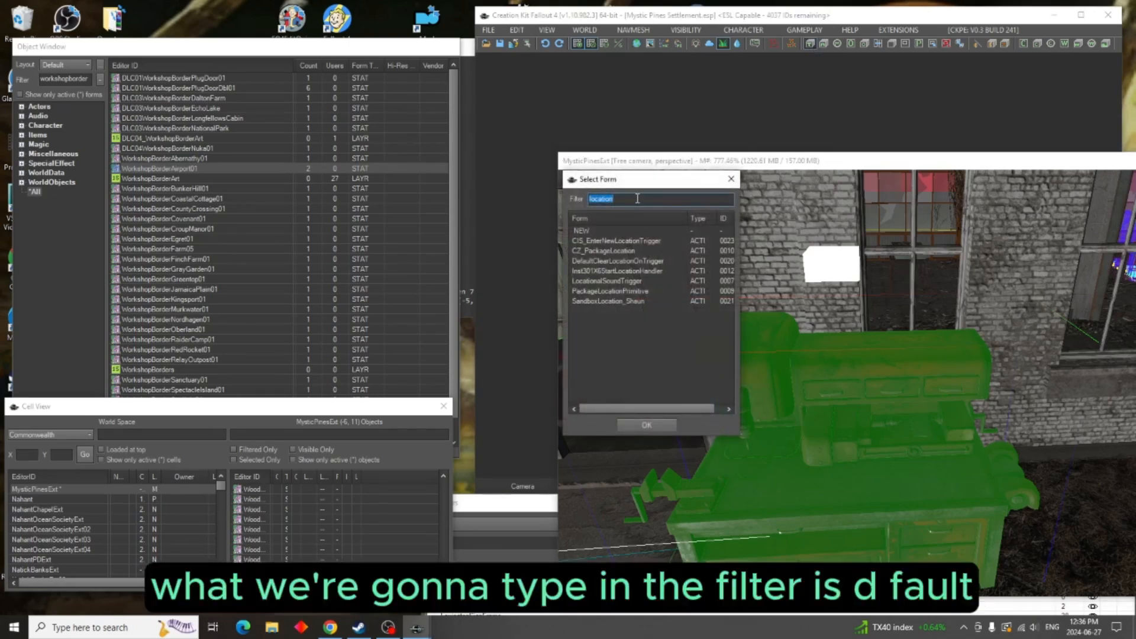
pyautogui.write('default')
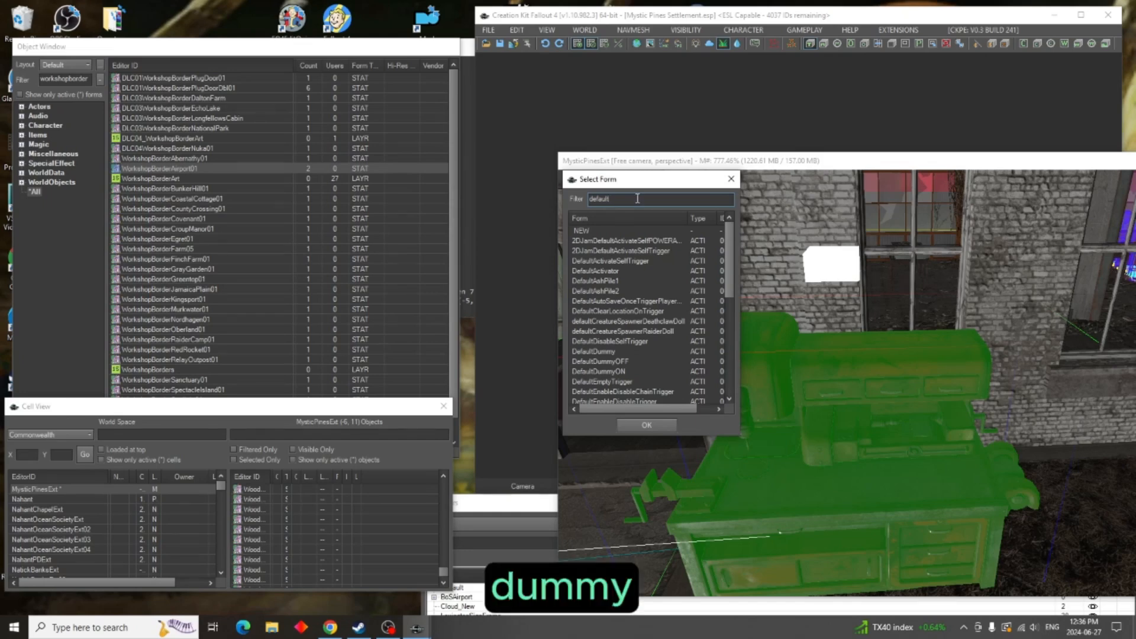
pyautogui.write('di')
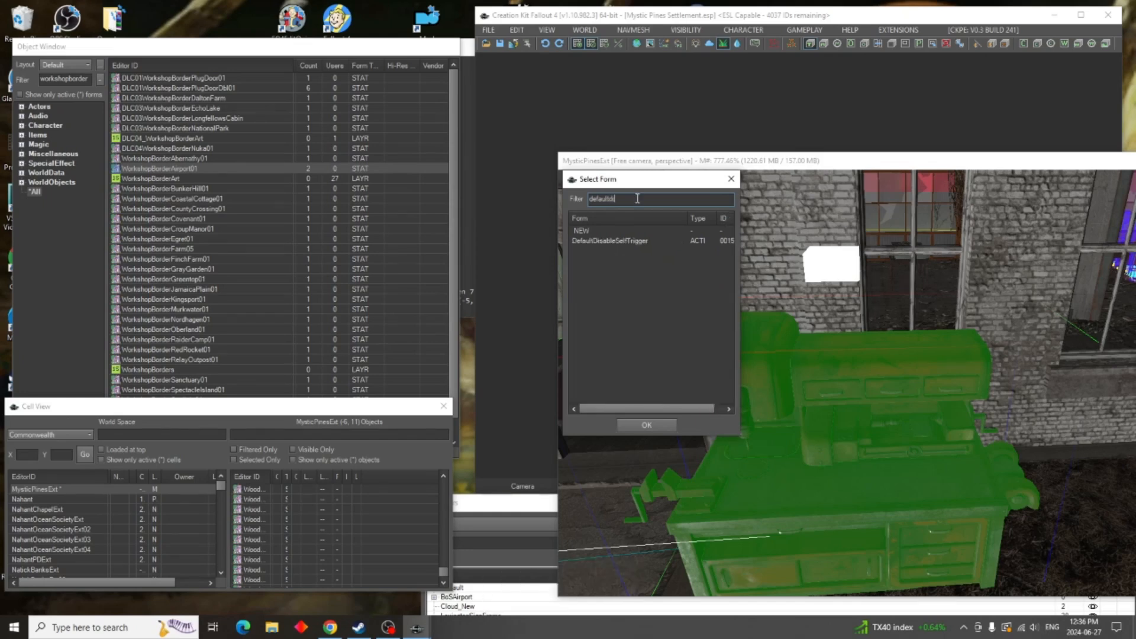
pyautogui.press('BackSpace')
pyautogui.write('ummy')
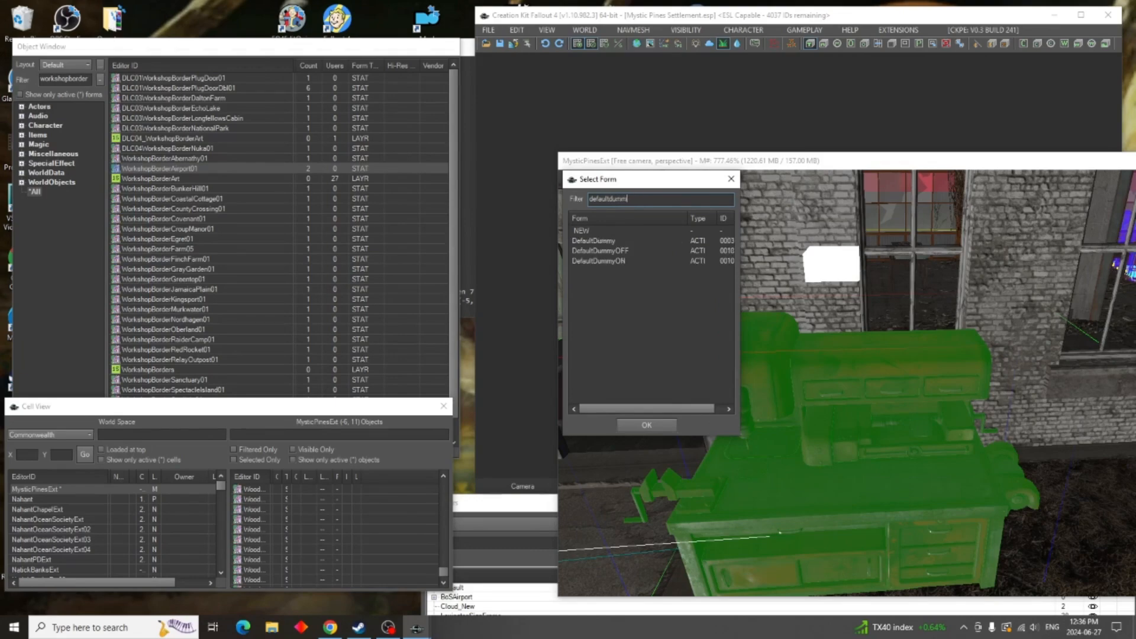
pyautogui.click(607, 242)
pyautogui.click(647, 425)
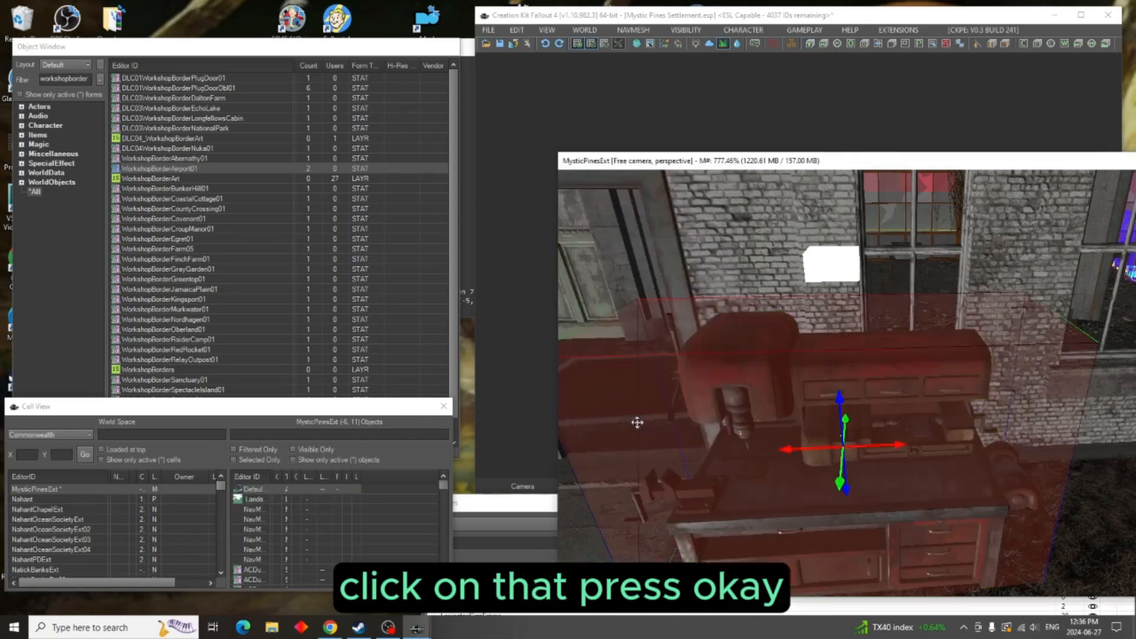
# Hide the gizmo, open the trigger box's reference properties and set its Reference Editor ID to Buildareatrigger
pyautogui.scroll(-3, 725, 425)
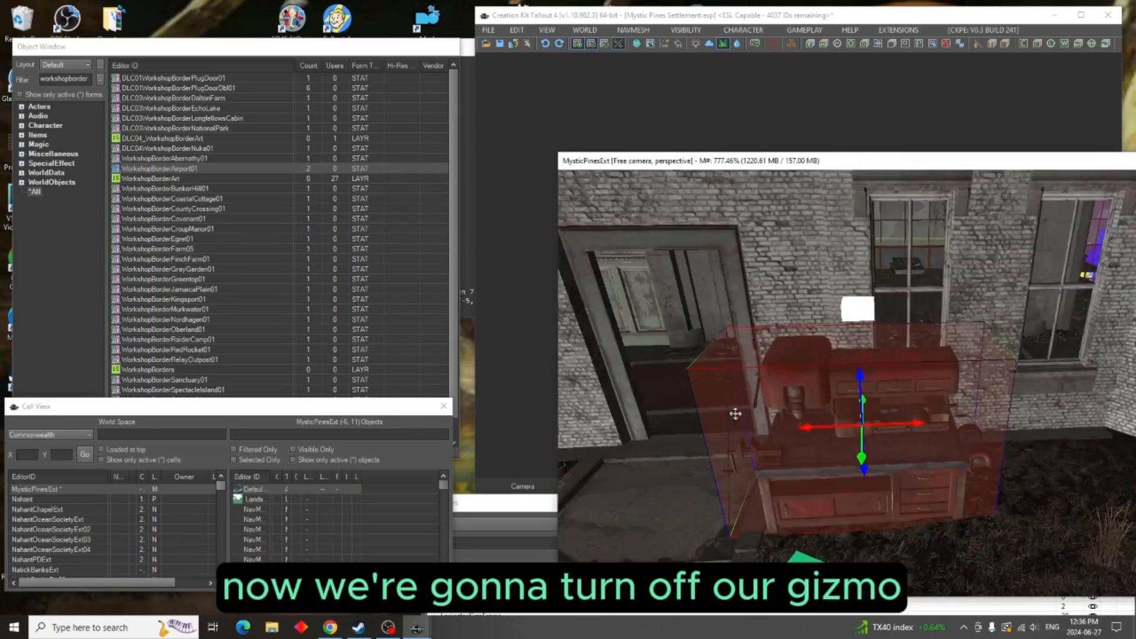
pyautogui.press('2')
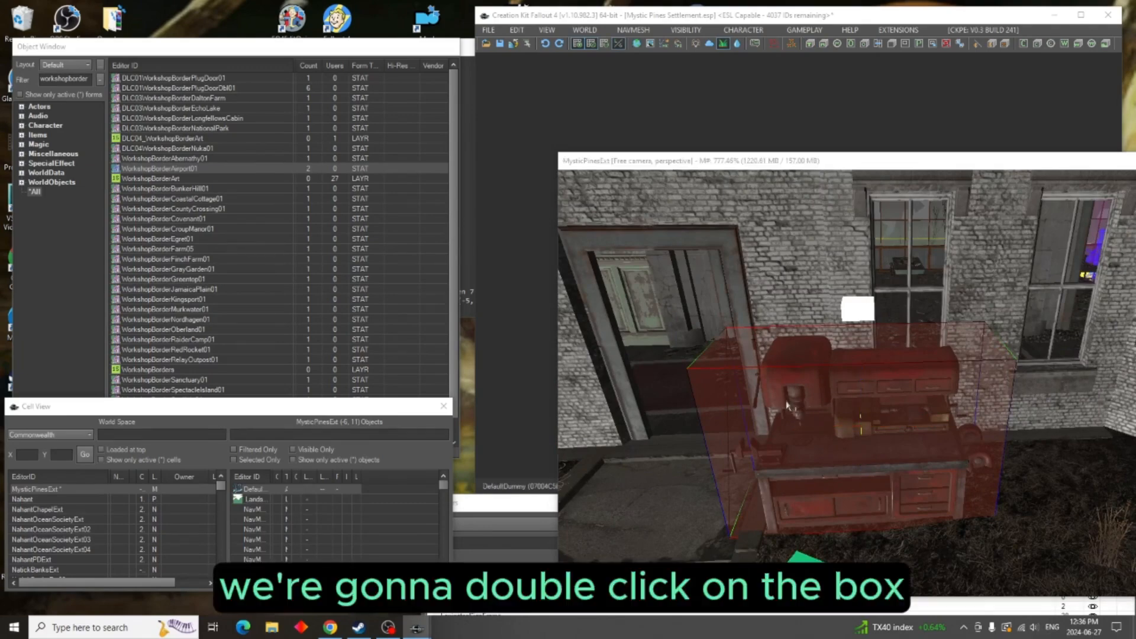
pyautogui.doubleClick(787, 403)
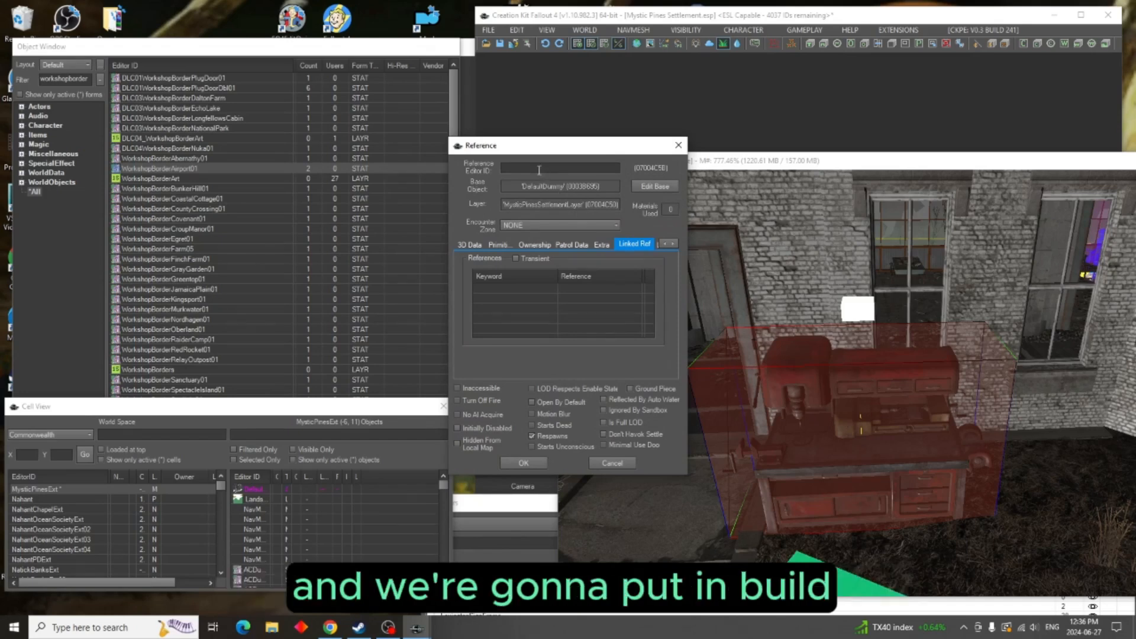
pyautogui.write('Builda')
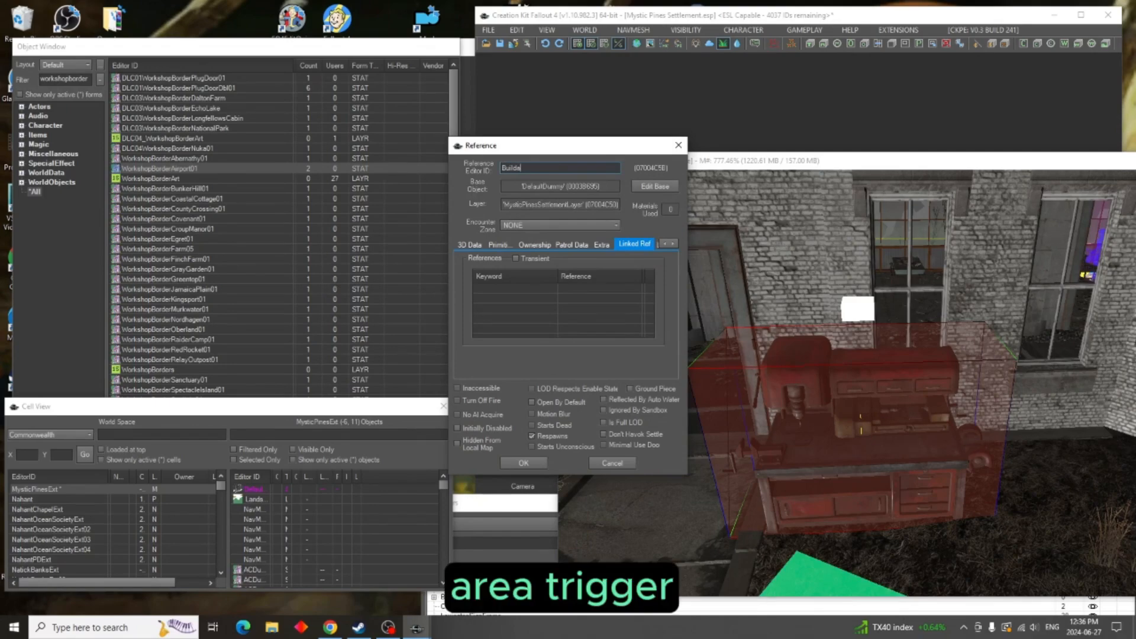
pyautogui.write('reatrigger')
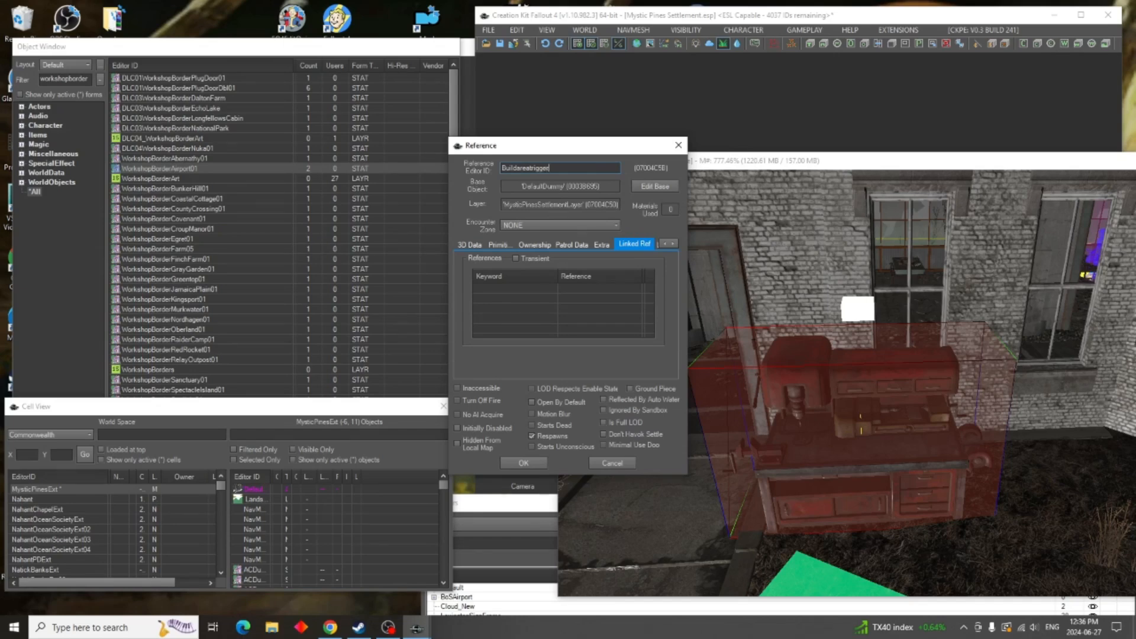
# Change the trigger box's primitive color to pure blue (0, 0, 255) and accept its reference properties
pyautogui.click(498, 246)
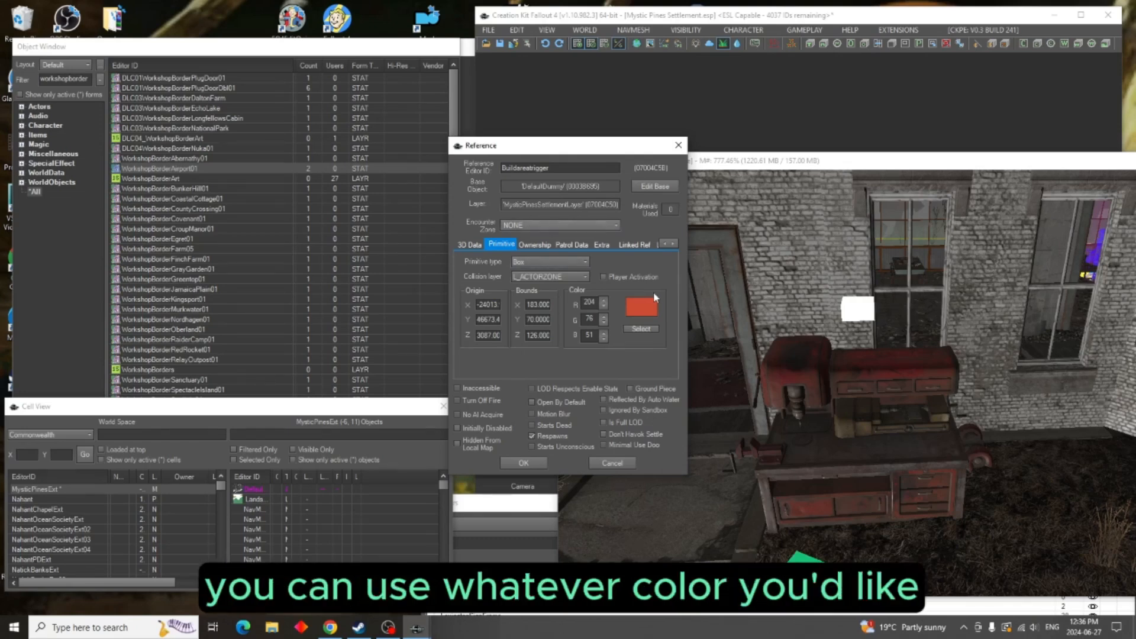
pyautogui.click(644, 329)
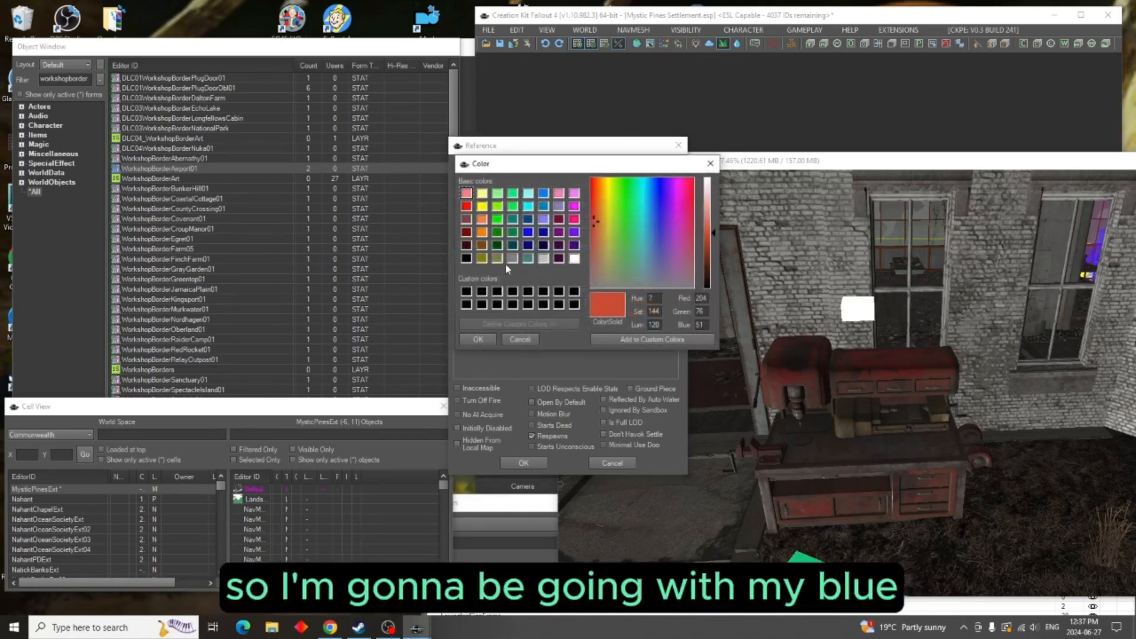
pyautogui.click(528, 232)
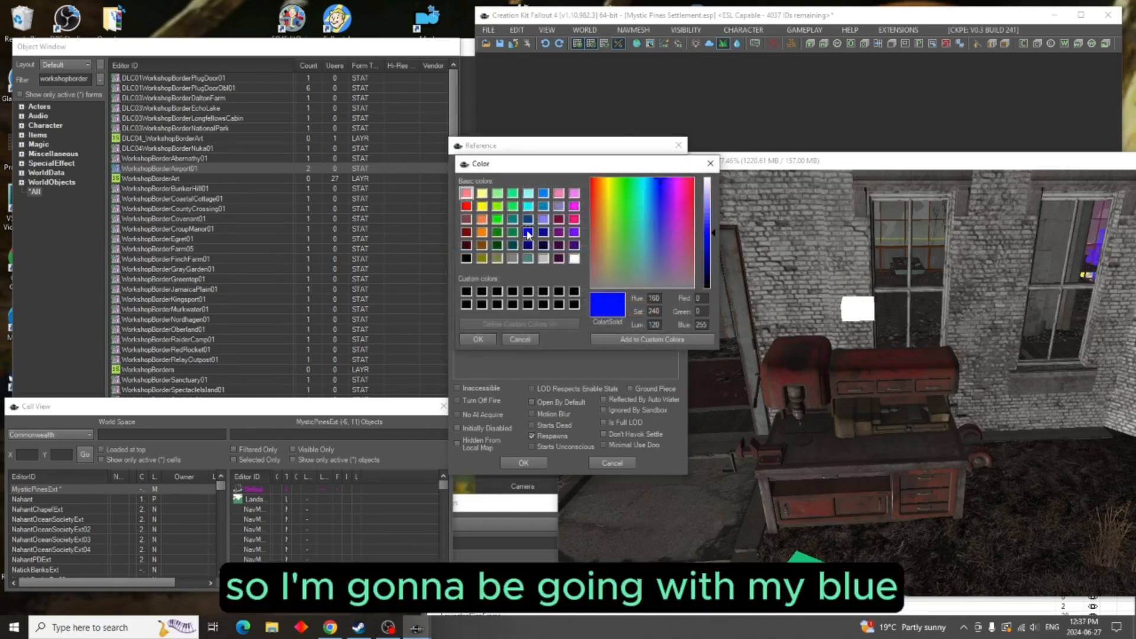
pyautogui.click(475, 339)
pyautogui.click(540, 461)
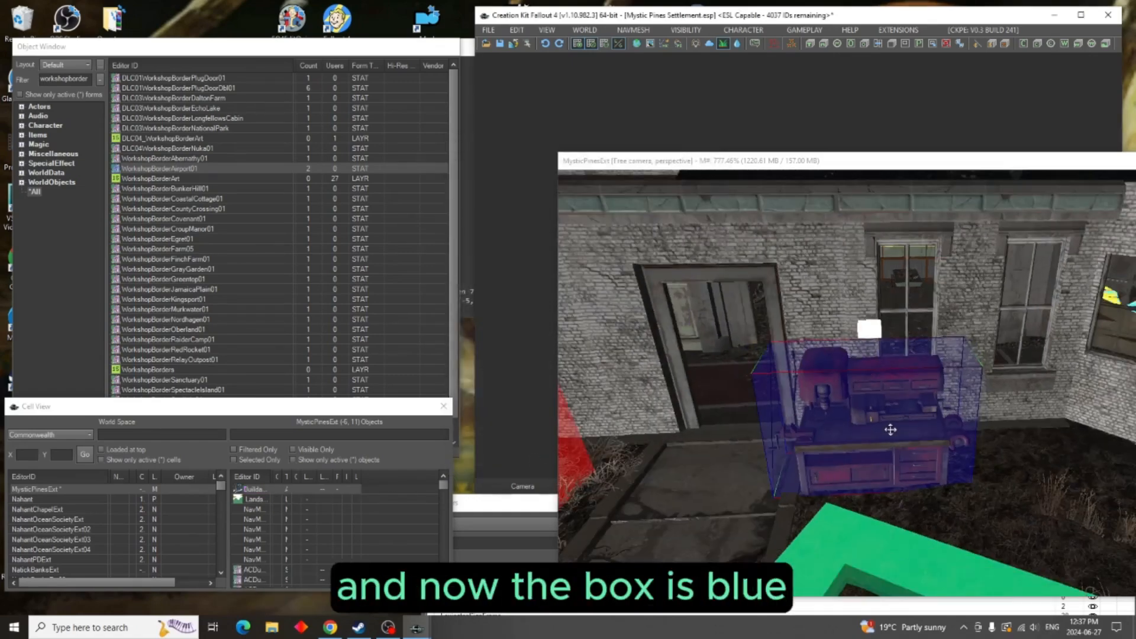
# Show the sizing gizmo on the blue trigger box and stretch the box vertically until it rises above the building's roof
pyautogui.scroll(3, 891, 430)
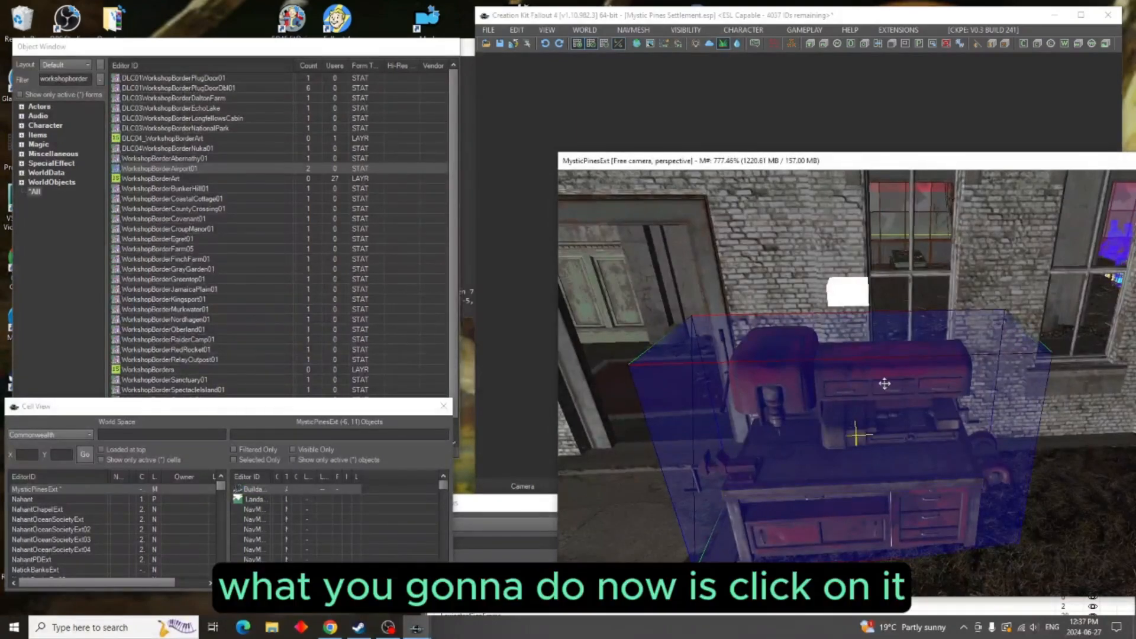
pyautogui.press('2')
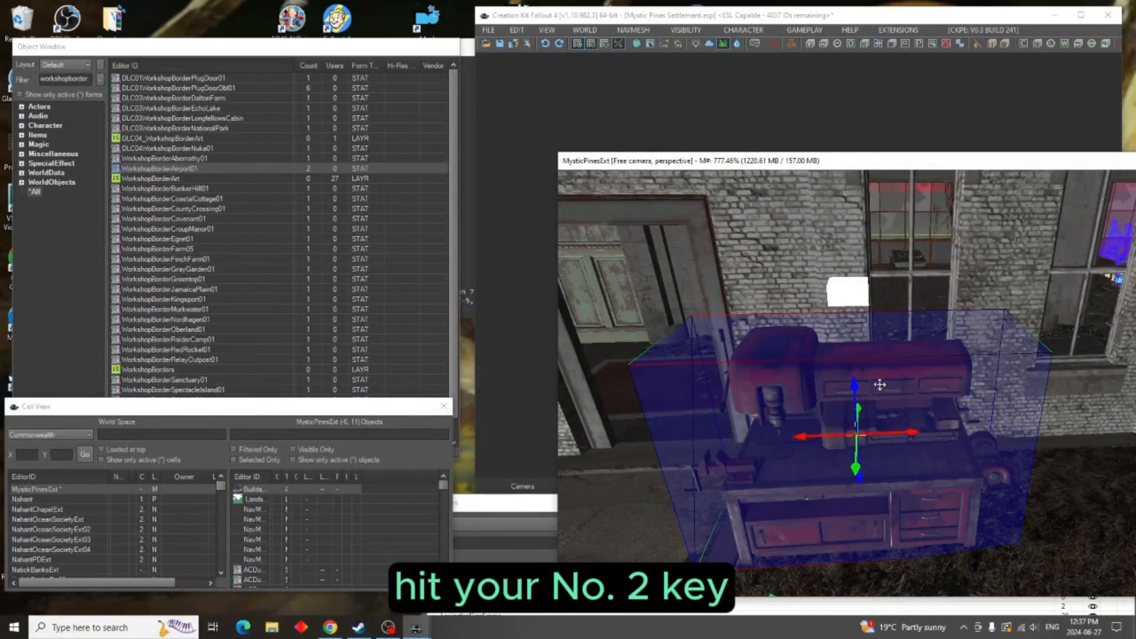
pyautogui.moveTo(856, 391); pyautogui.dragTo(906, 397)
pyautogui.scroll(-5, 905, 396)
pyautogui.keyDown('shift'); pyautogui.moveTo(905, 396); pyautogui.dragTo(902, 453, button='middle'); pyautogui.keyUp('shift')
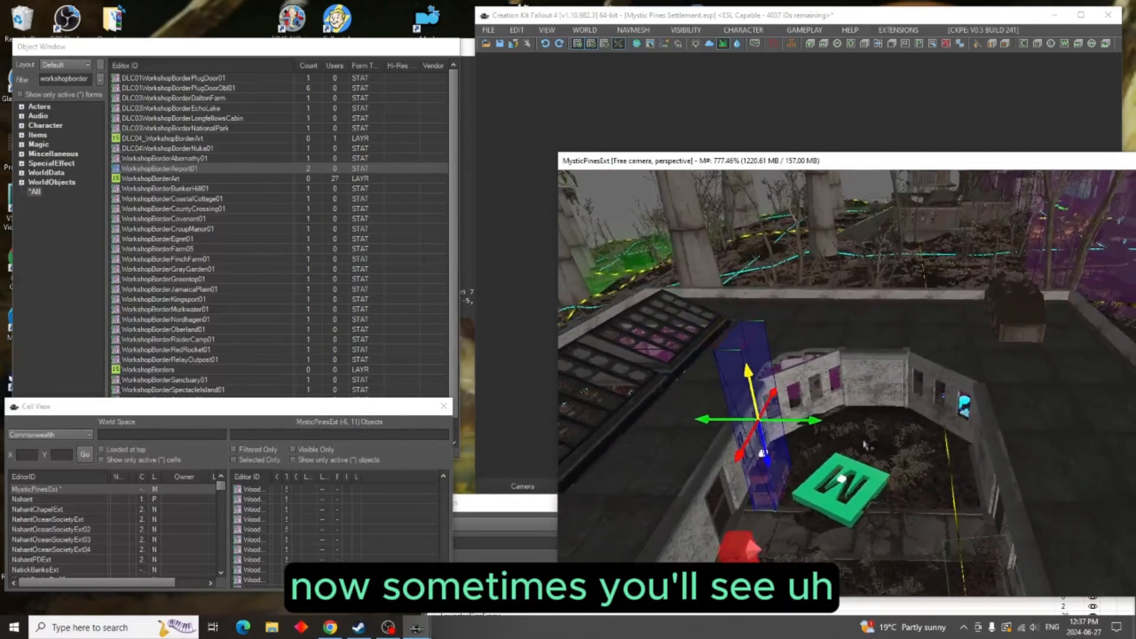
# Widen the trigger box along its green axis across the building and road until it extends slightly past the yellow dashed boundary line
pyautogui.moveTo(812, 420); pyautogui.dragTo(1069, 423)
pyautogui.keyDown('shift'); pyautogui.moveTo(1068, 423); pyautogui.dragTo(865, 453, button='middle'); pyautogui.keyUp('shift')
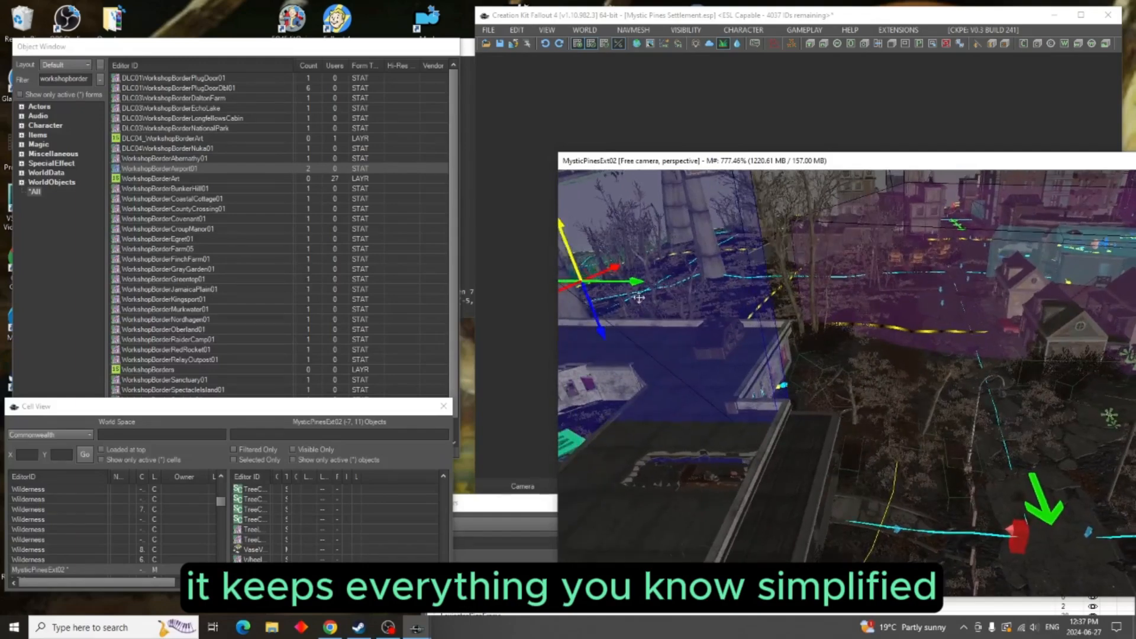
pyautogui.moveTo(643, 291); pyautogui.dragTo(861, 292)
pyautogui.moveTo(1012, 419)
pyautogui.keyDown('shift'); pyautogui.mouseDown(button='middle')
pyautogui.moveTo(1037, 457)
pyautogui.moveTo(911, 435)
pyautogui.mouseUp(button='middle'); pyautogui.keyUp('shift')
pyautogui.scroll(-4, 800, 384)
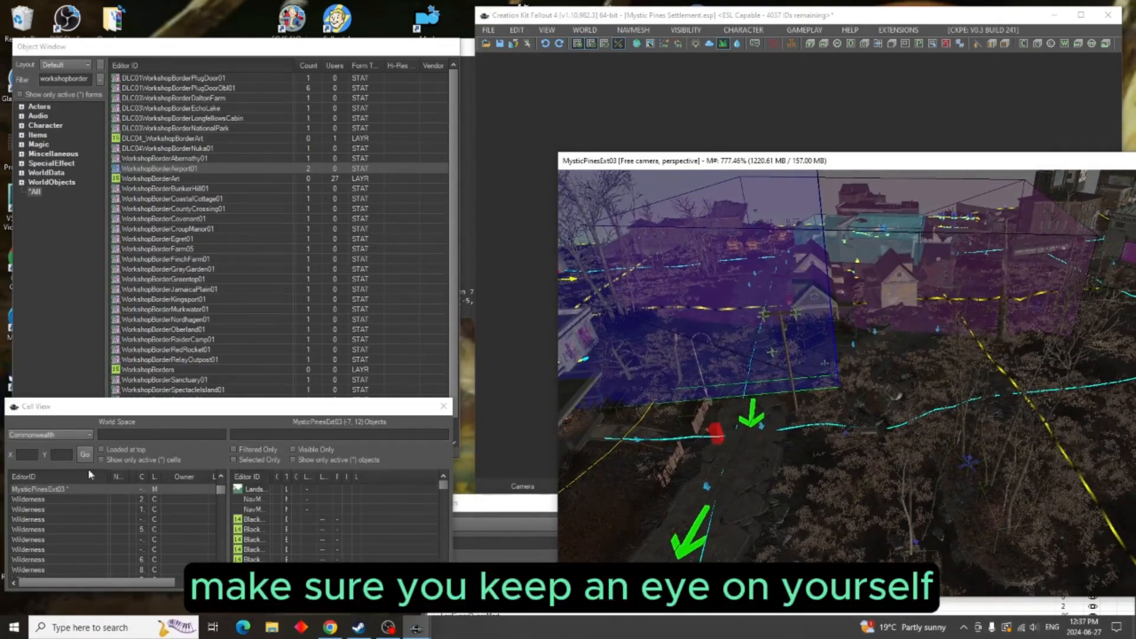
pyautogui.moveTo(768, 349); pyautogui.dragTo(648, 319, button='middle')
pyautogui.moveTo(626, 296); pyautogui.dragTo(721, 292)
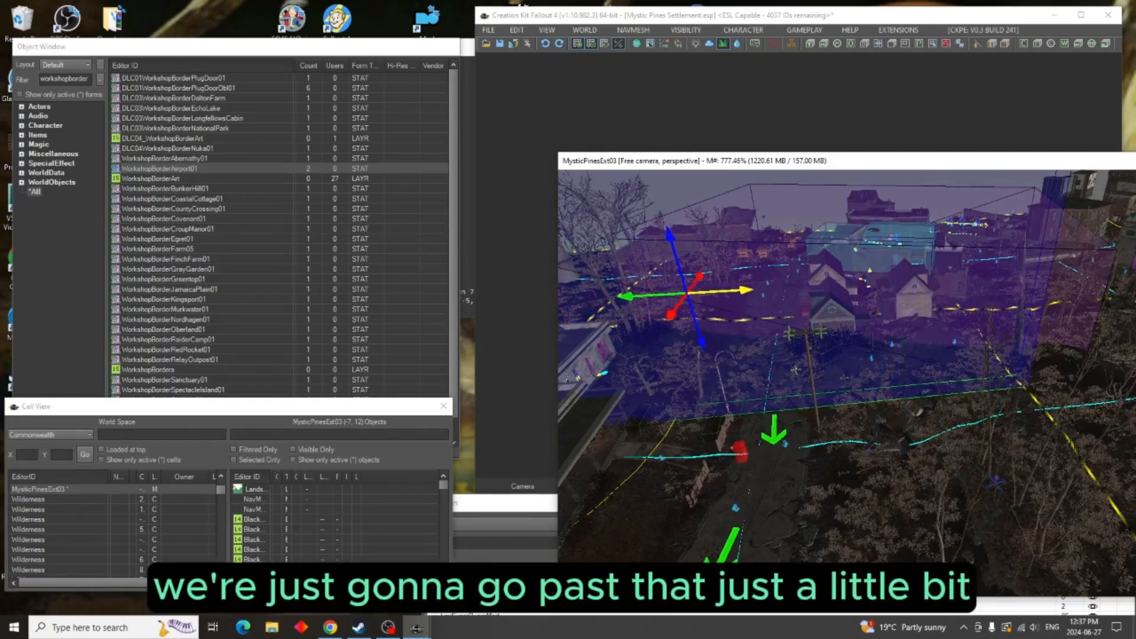
pyautogui.moveTo(687, 293); pyautogui.dragTo(732, 291)
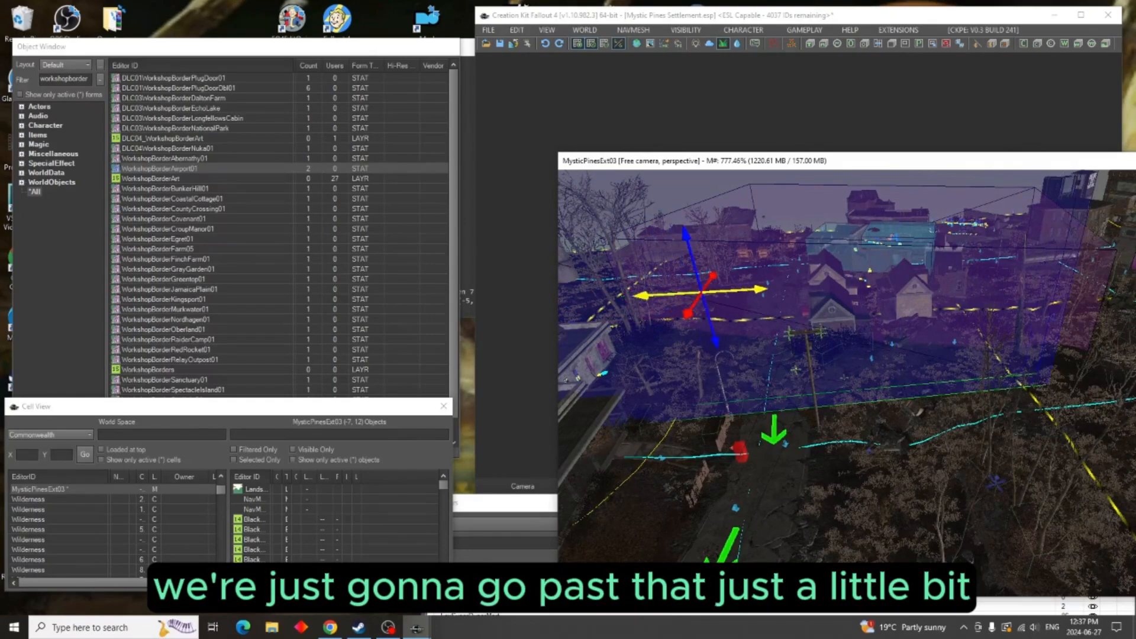
# Stretch the trigger box along its green axis across the building toward the elevated highway, extending it past the boundary
pyautogui.moveTo(732, 319); pyautogui.dragTo(939, 329, button='middle')
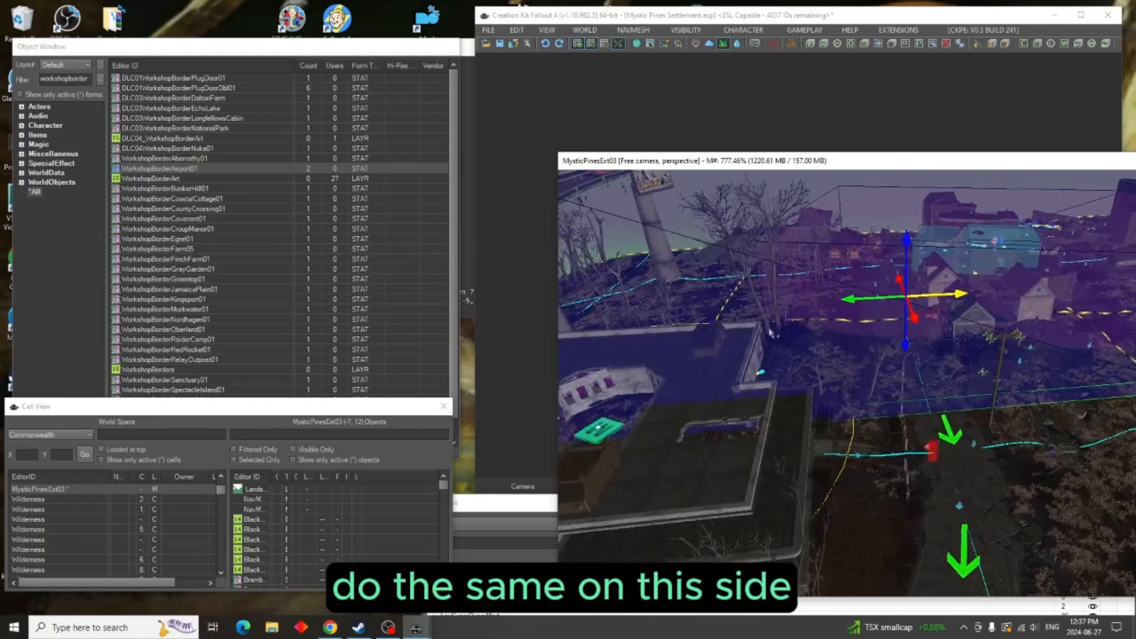
pyautogui.moveTo(770, 335)
pyautogui.mouseDown(button='middle')
pyautogui.moveTo(895, 330)
pyautogui.moveTo(997, 345)
pyautogui.moveTo(949, 342)
pyautogui.mouseUp(button='middle')
pyautogui.scroll(-1, 949, 343)
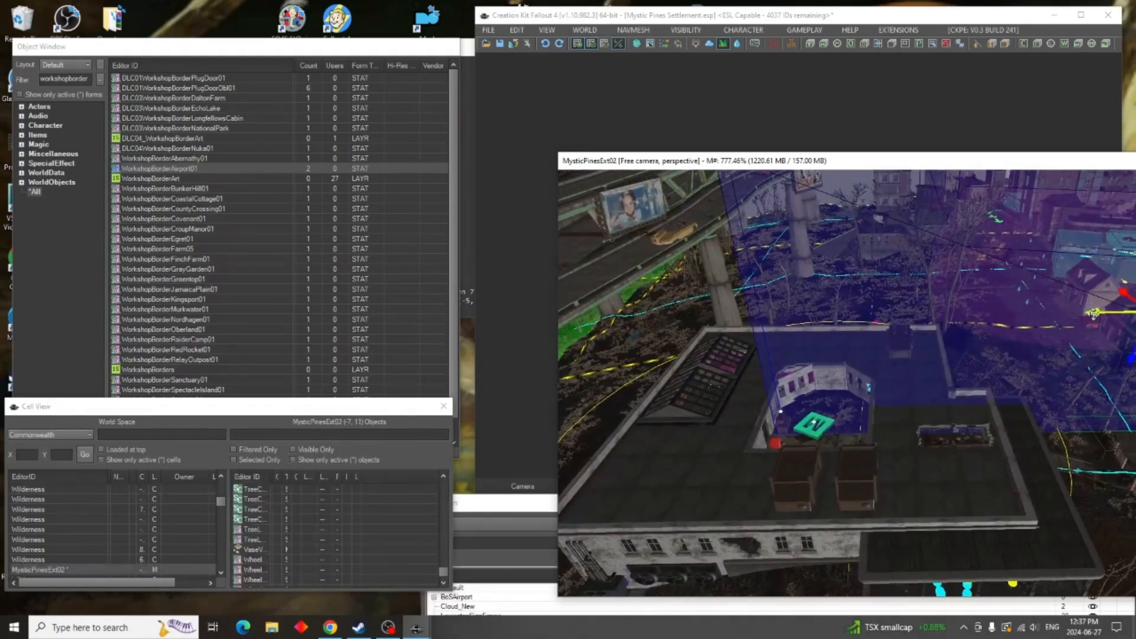
pyautogui.moveTo(1096, 313); pyautogui.dragTo(855, 313)
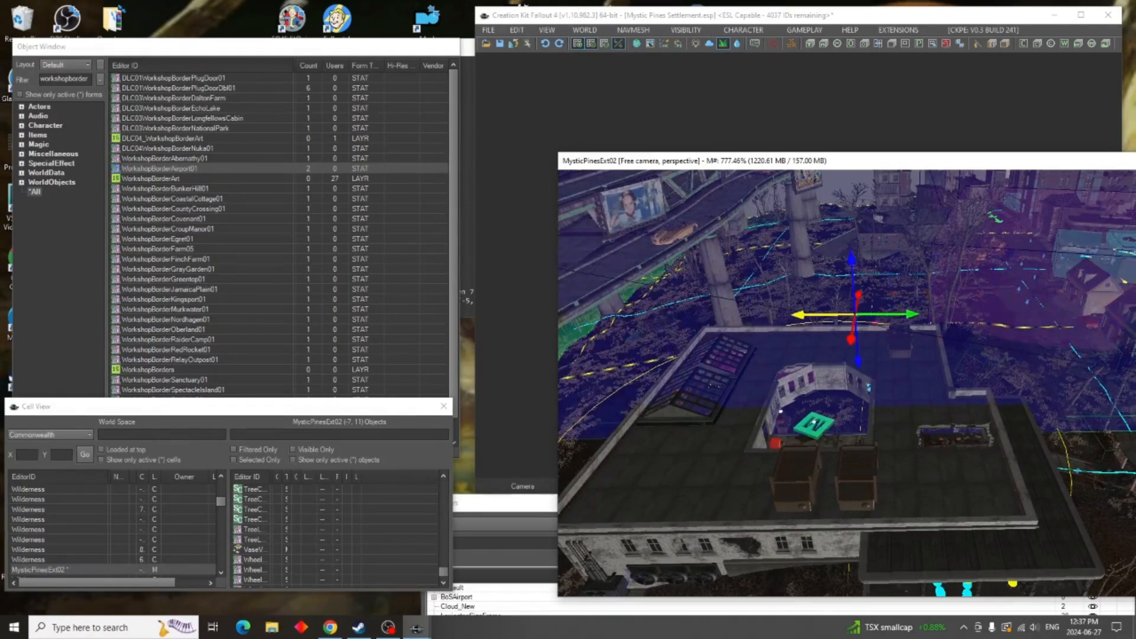
pyautogui.moveTo(639, 398); pyautogui.dragTo(825, 417, button='middle')
pyautogui.moveTo(1063, 338); pyautogui.dragTo(893, 338)
# Examine the trigger box's far edge against the yellow dashed settlement border beneath and around the highway bridge
pyautogui.moveTo(706, 380); pyautogui.dragTo(923, 360, button='middle')
pyautogui.moveTo(799, 395); pyautogui.dragTo(827, 337, button='middle')
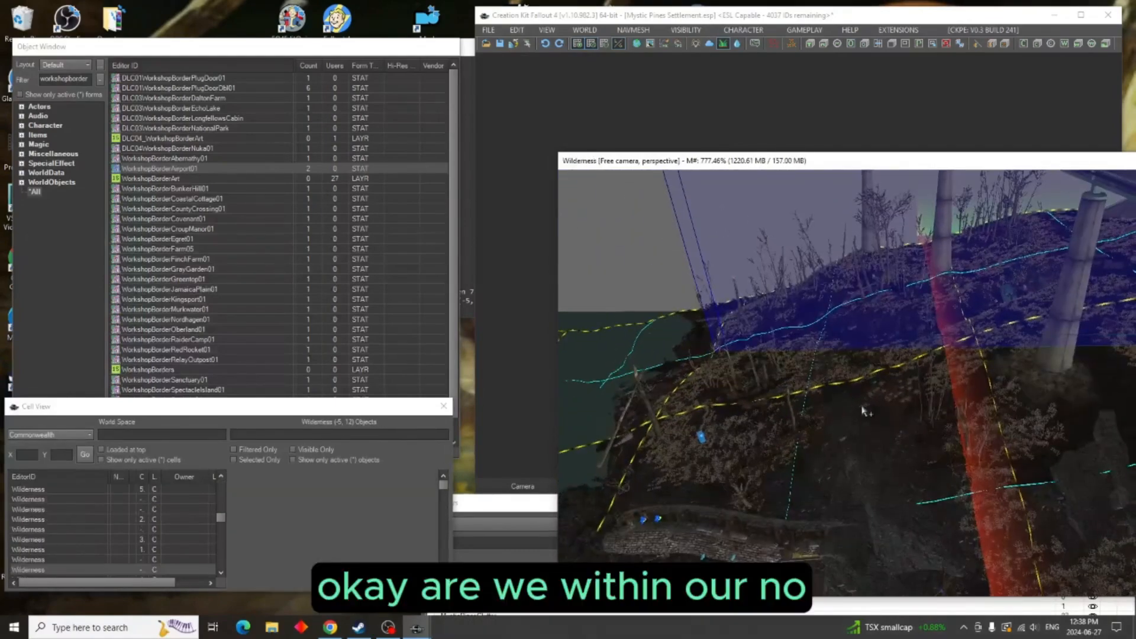
pyautogui.moveTo(862, 408); pyautogui.dragTo(782, 413, button='middle')
pyautogui.moveTo(944, 427); pyautogui.dragTo(794, 423, button='middle')
pyautogui.scroll(4, 797, 422)
pyautogui.scroll(5, 799, 422)
pyautogui.moveTo(797, 421); pyautogui.dragTo(807, 319, button='middle')
pyautogui.scroll(10, 818, 417)
pyautogui.scroll(-10, 806, 319)
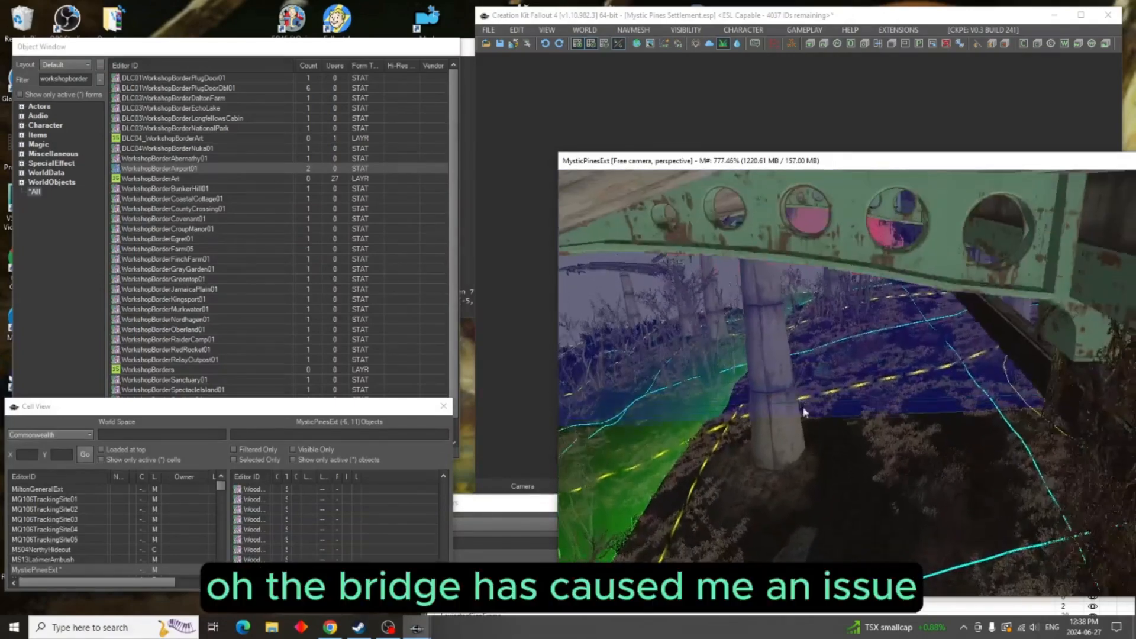
pyautogui.moveTo(778, 435); pyautogui.dragTo(705, 449, button='middle')
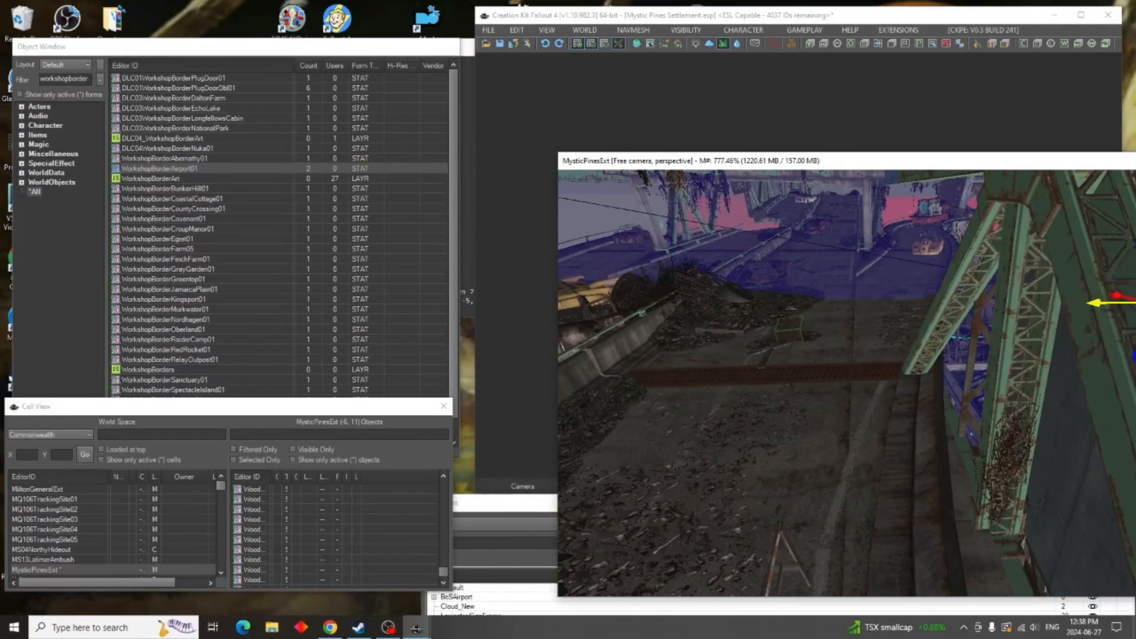
pyautogui.scroll(10, 1010, 296)
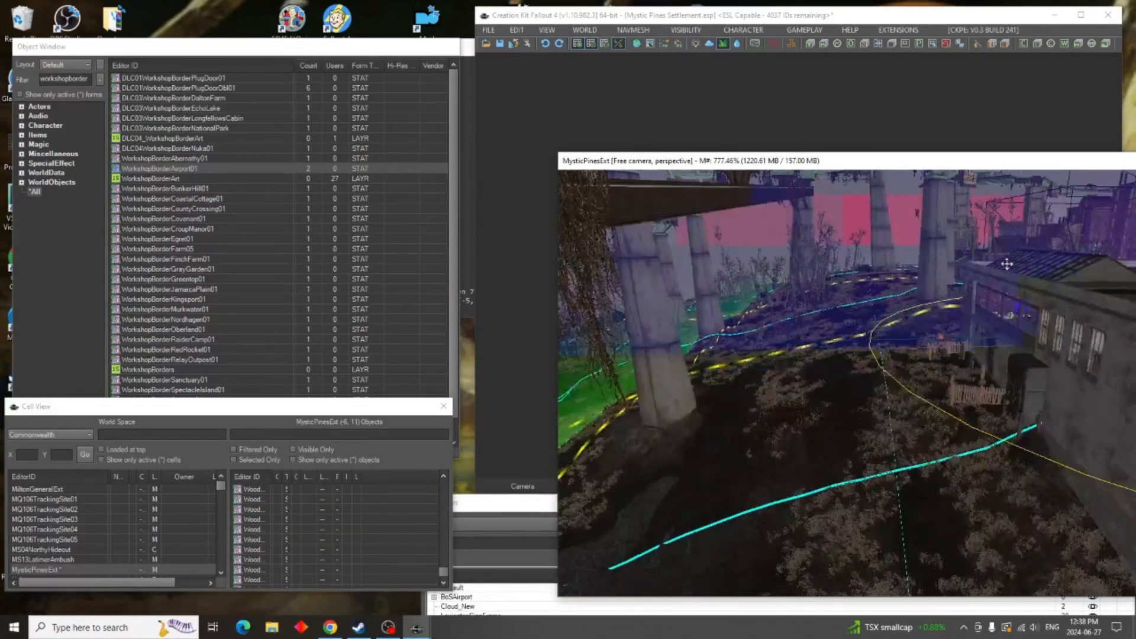
pyautogui.moveTo(1005, 264); pyautogui.dragTo(1077, 266, button='middle')
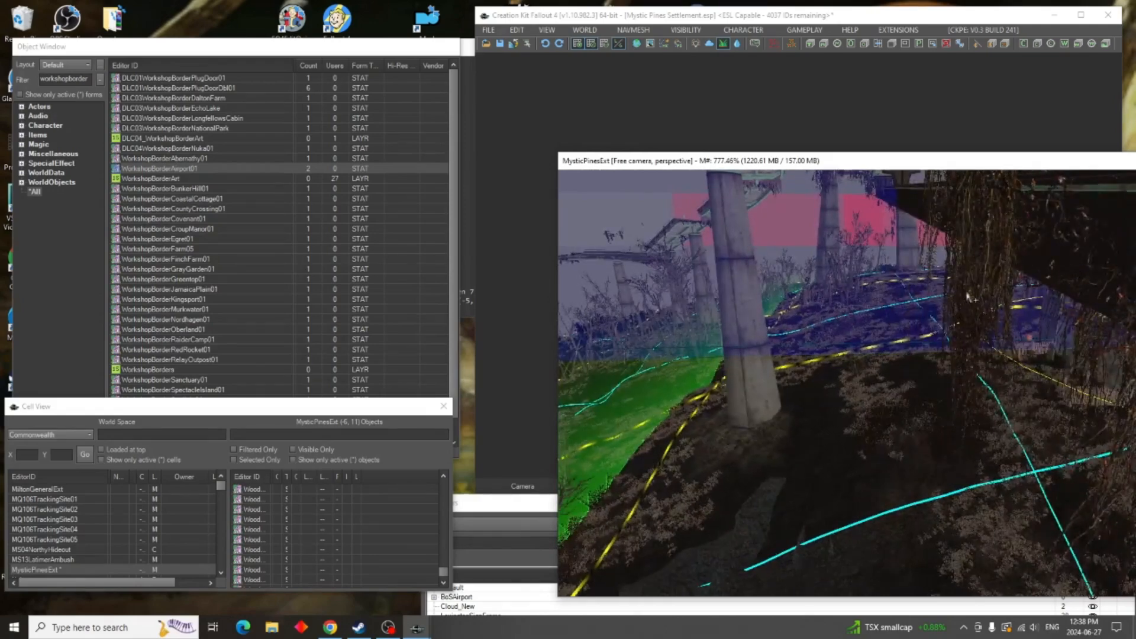
pyautogui.scroll(10, 926, 343)
pyautogui.scroll(5, 920, 348)
pyautogui.moveTo(921, 348); pyautogui.dragTo(1105, 398, button='middle')
pyautogui.scroll(5, 985, 449)
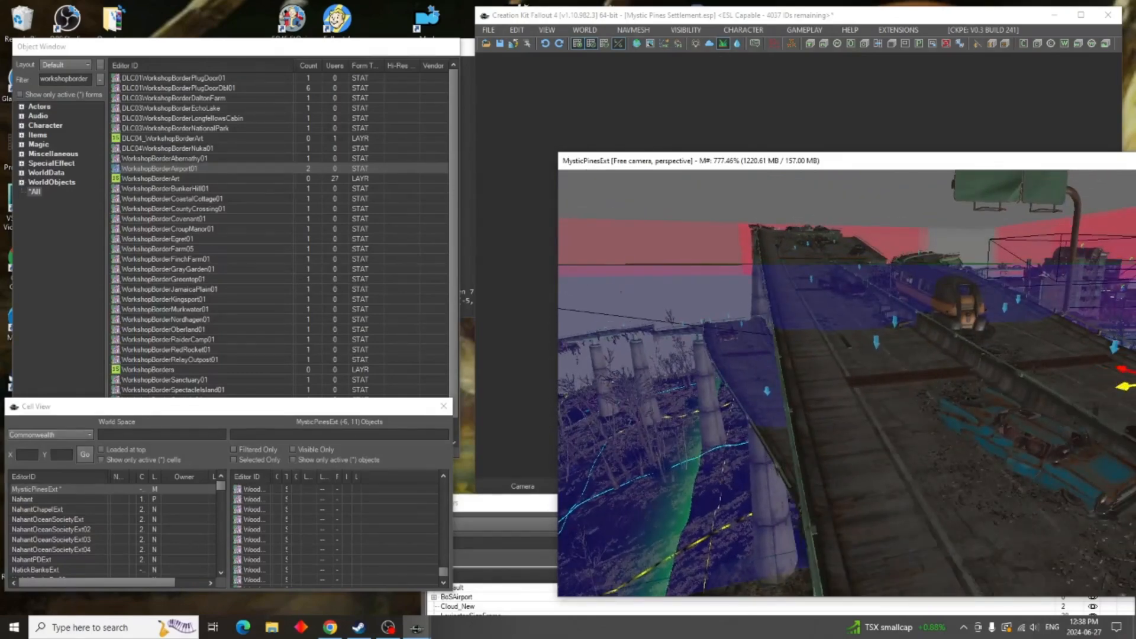
# Stretch the trigger box downward along its blue axis until it reaches well below the ground
pyautogui.moveTo(1070, 413); pyautogui.dragTo(874, 417, button='middle')
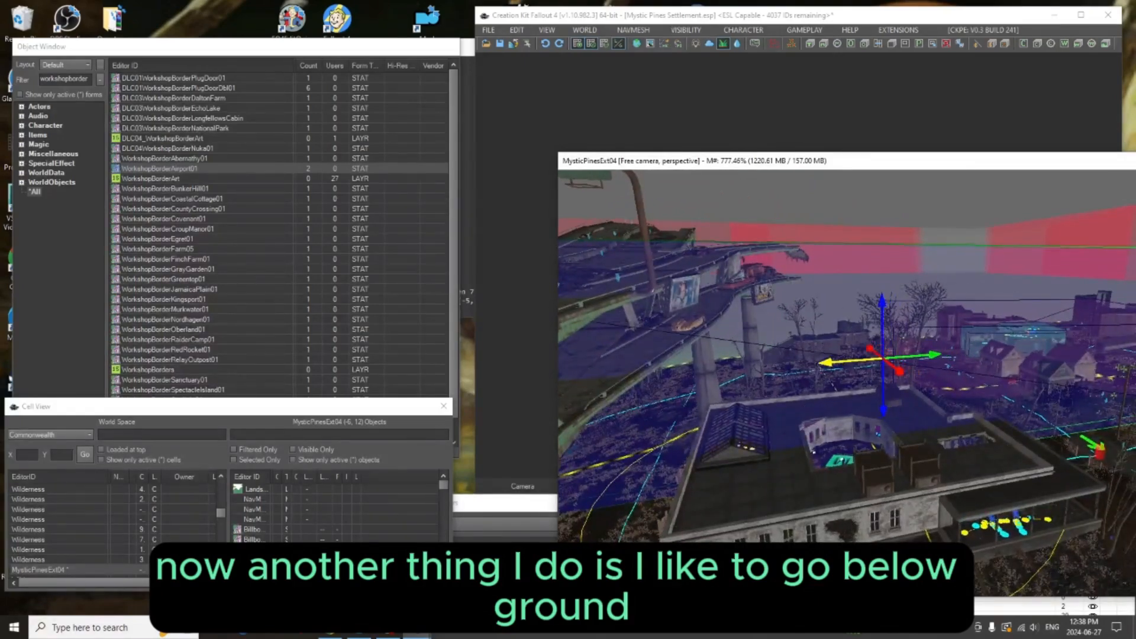
pyautogui.moveTo(883, 359); pyautogui.dragTo(879, 359)
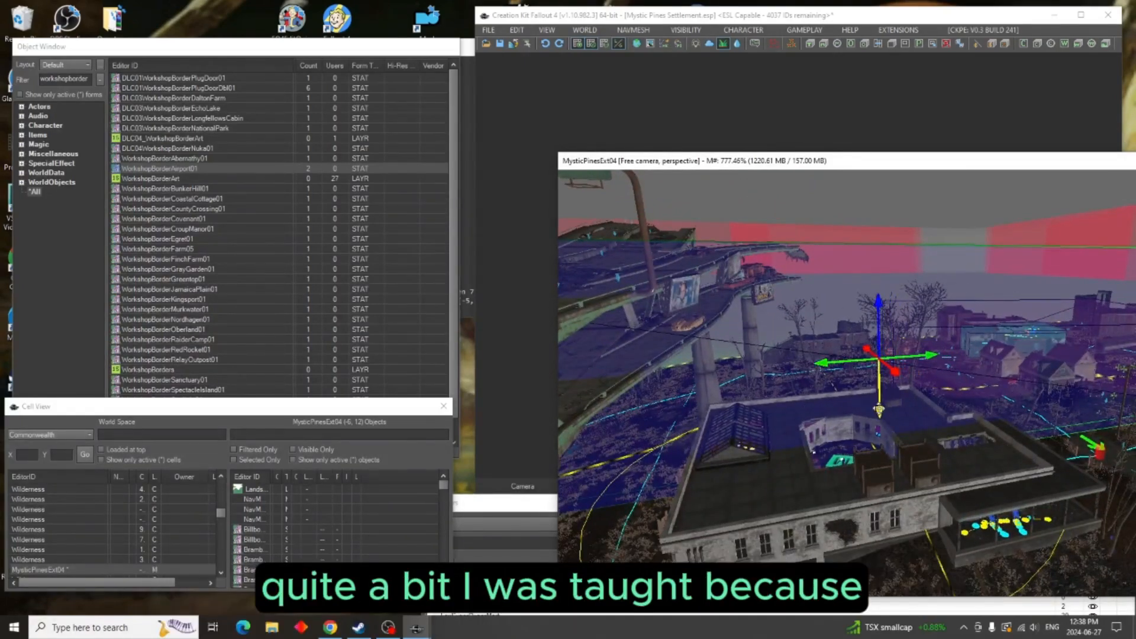
pyautogui.moveTo(880, 419); pyautogui.dragTo(880, 423)
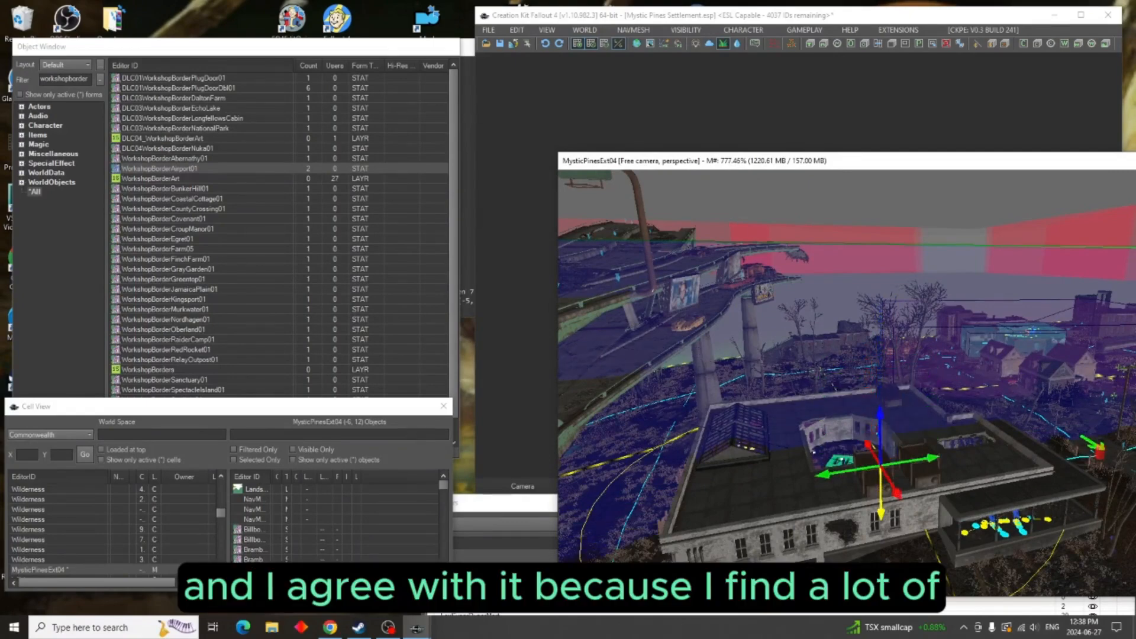
pyautogui.moveTo(881, 525); pyautogui.dragTo(882, 559)
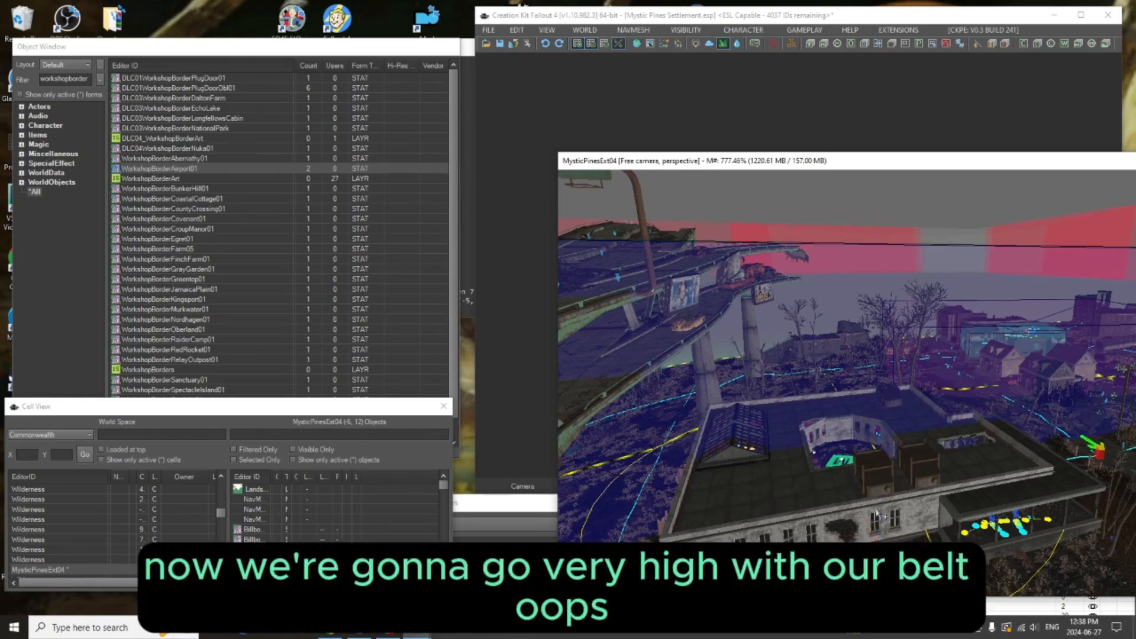
# Reselect the blue Buildareatrigger box and bring its sizing gizmo back into view near the building
pyautogui.moveTo(882, 513); pyautogui.dragTo(917, 362)
pyautogui.moveTo(996, 287); pyautogui.dragTo(614, 360, button='middle')
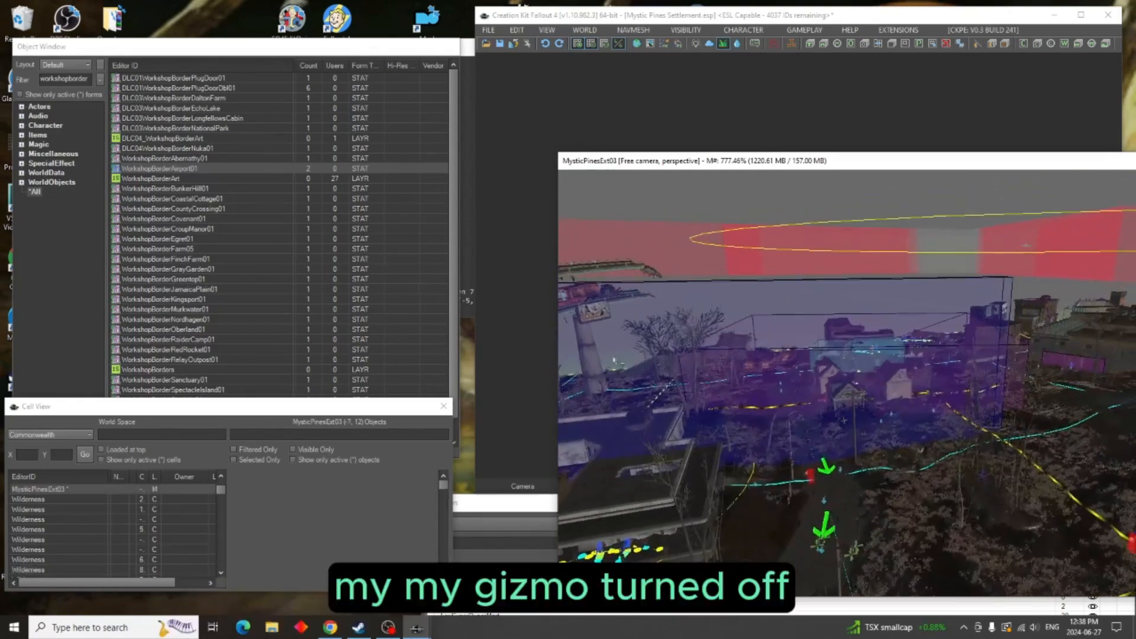
pyautogui.click(914, 308)
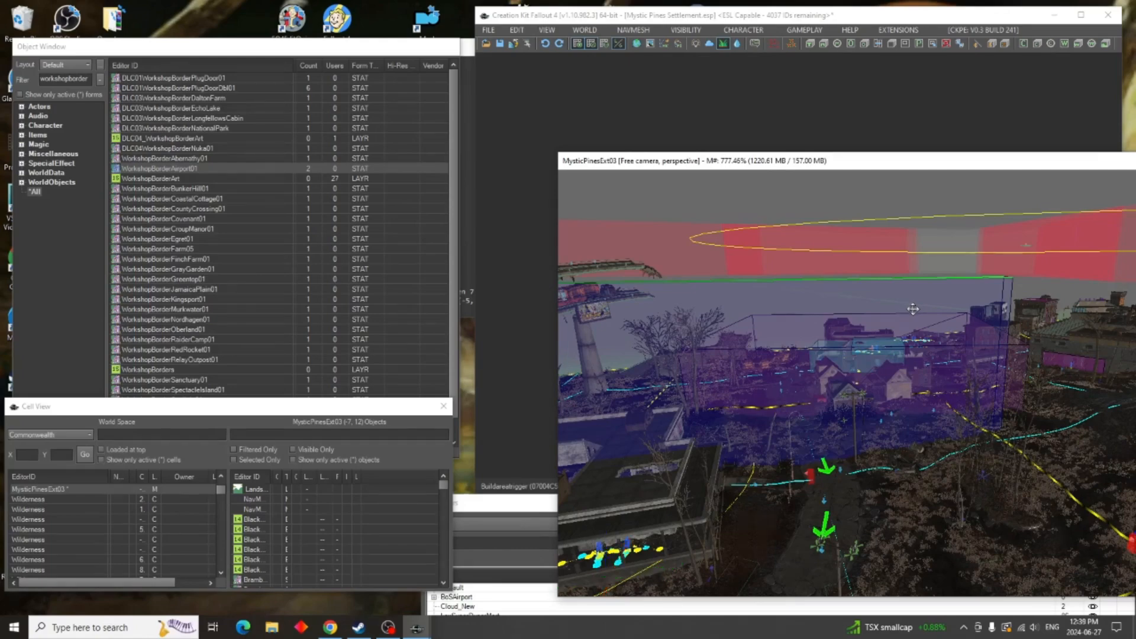
pyautogui.keyDown('shift'); pyautogui.moveTo(840, 421); pyautogui.dragTo(508, 449, button='middle'); pyautogui.keyUp('shift')
pyautogui.moveTo(924, 426)
pyautogui.keyDown('shift'); pyautogui.mouseDown(button='middle')
pyautogui.moveTo(714, 434)
pyautogui.moveTo(929, 404)
pyautogui.mouseUp(button='middle'); pyautogui.keyUp('shift')
pyautogui.moveTo(769, 424); pyautogui.dragTo(971, 400, button='middle')
pyautogui.moveTo(858, 397); pyautogui.dragTo(933, 391, button='middle')
pyautogui.moveTo(811, 372)
pyautogui.mouseDown(button='middle')
pyautogui.moveTo(1053, 365)
pyautogui.moveTo(731, 351)
pyautogui.moveTo(1029, 326)
pyautogui.moveTo(749, 388)
pyautogui.moveTo(752, 440)
pyautogui.moveTo(787, 414)
pyautogui.mouseUp(button='middle')
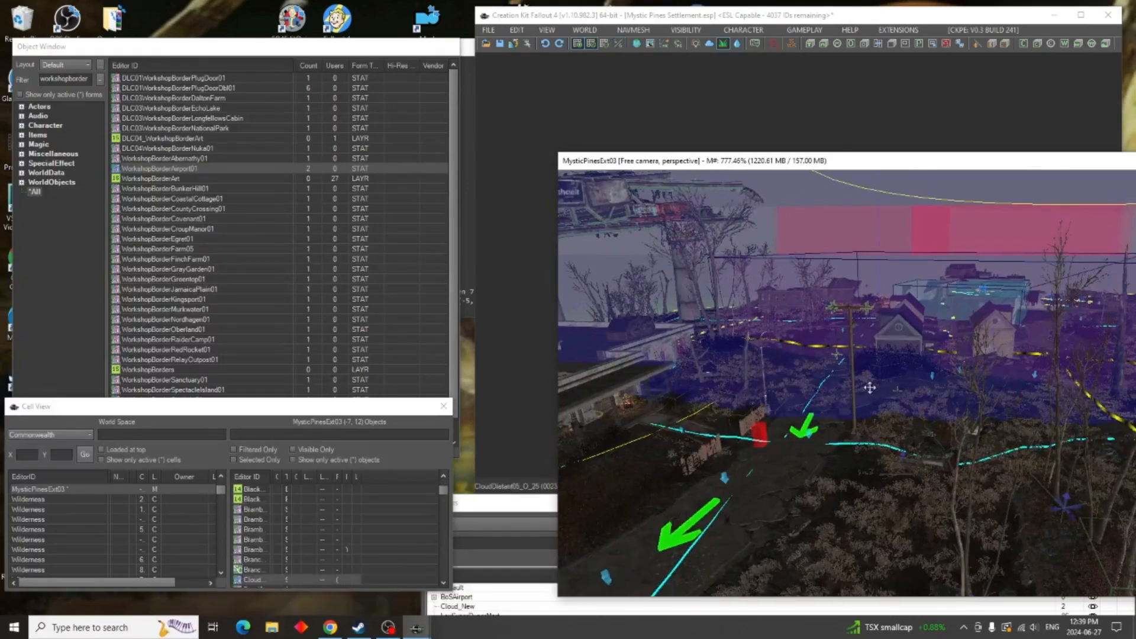
pyautogui.keyDown('shift'); pyautogui.moveTo(869, 388); pyautogui.dragTo(807, 397, button='middle'); pyautogui.keyUp('shift')
pyautogui.scroll(10, 938, 448)
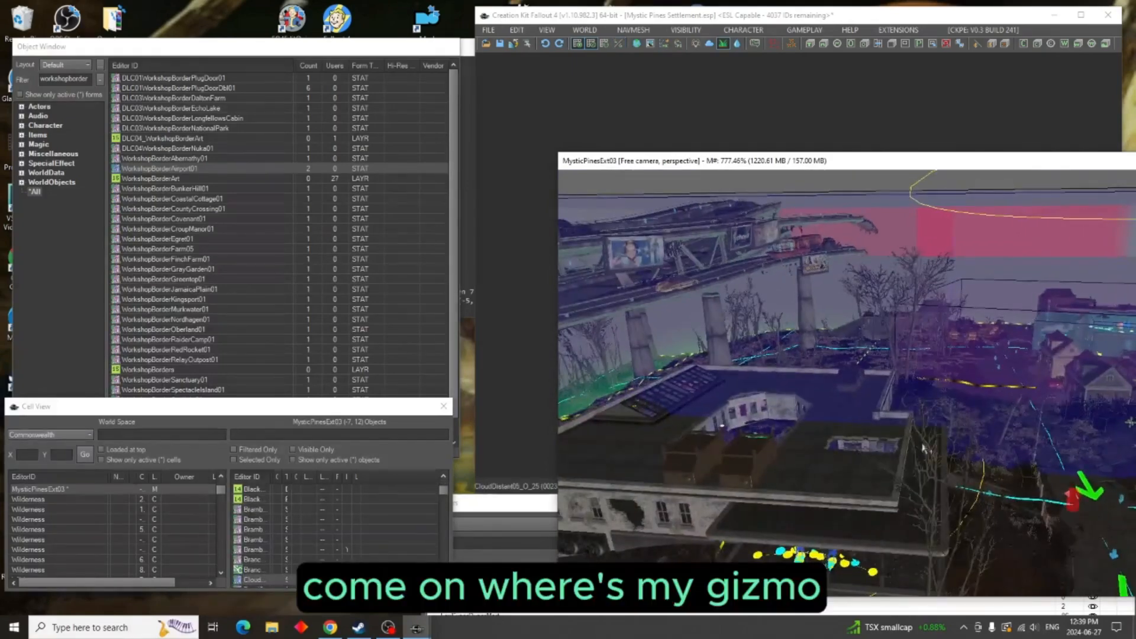
pyautogui.scroll(-5, 938, 448)
pyautogui.keyDown('shift'); pyautogui.moveTo(938, 448); pyautogui.dragTo(932, 387, button='middle'); pyautogui.keyUp('shift')
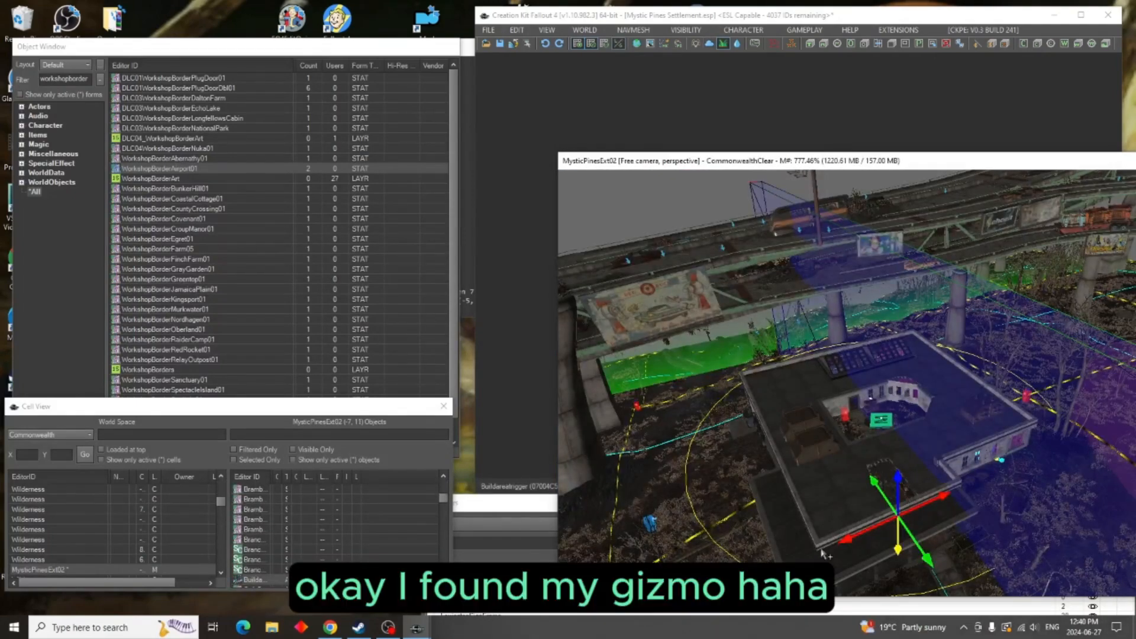
# Lengthen the trigger box along its red axis over the building and along the road, trimming back the overshoot at the far end
pyautogui.moveTo(846, 537); pyautogui.dragTo(744, 554)
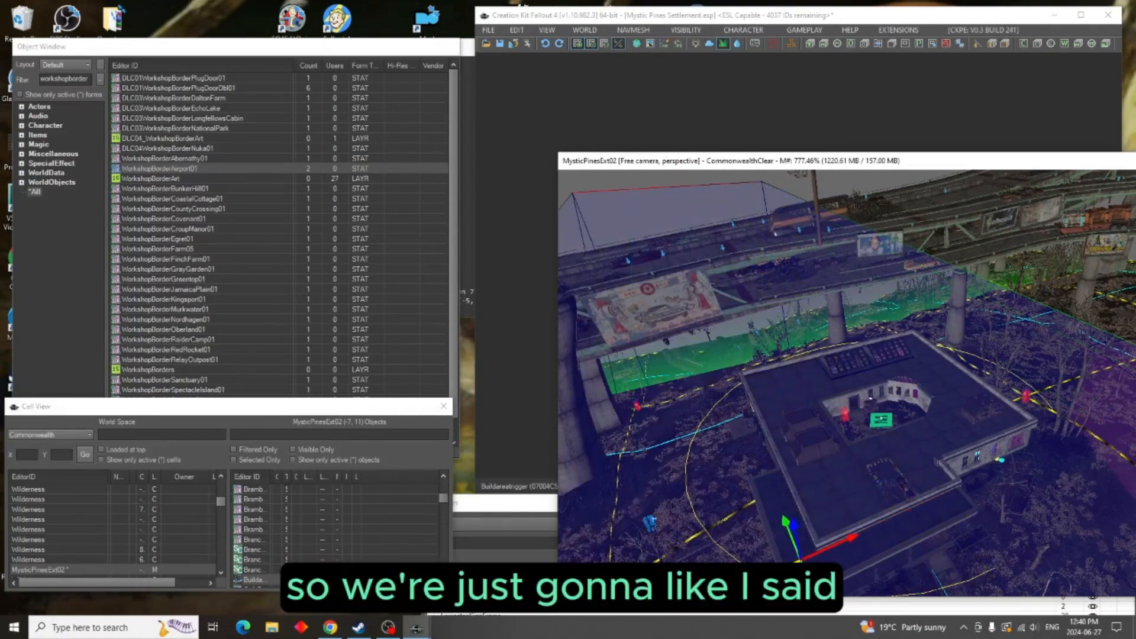
pyautogui.scroll(-2, 901, 382)
pyautogui.keyDown('shift'); pyautogui.moveTo(899, 409); pyautogui.dragTo(1043, 463, button='middle'); pyautogui.keyUp('shift')
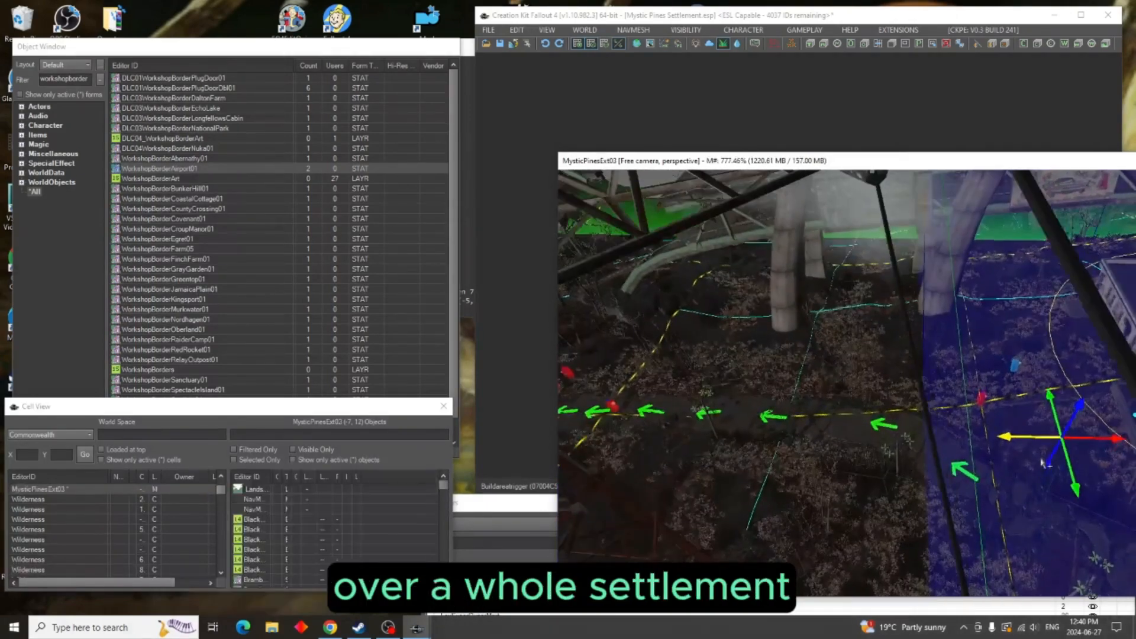
pyautogui.moveTo(1005, 436); pyautogui.dragTo(943, 437)
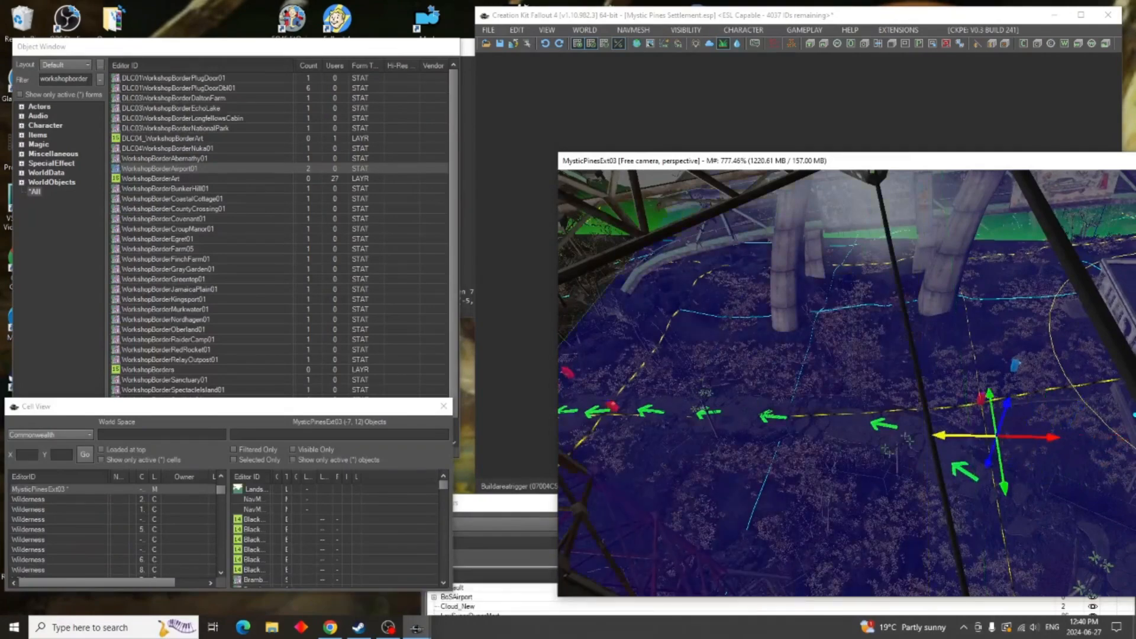
pyautogui.keyDown('shift'); pyautogui.moveTo(800, 430); pyautogui.dragTo(768, 466, button='middle'); pyautogui.keyUp('shift')
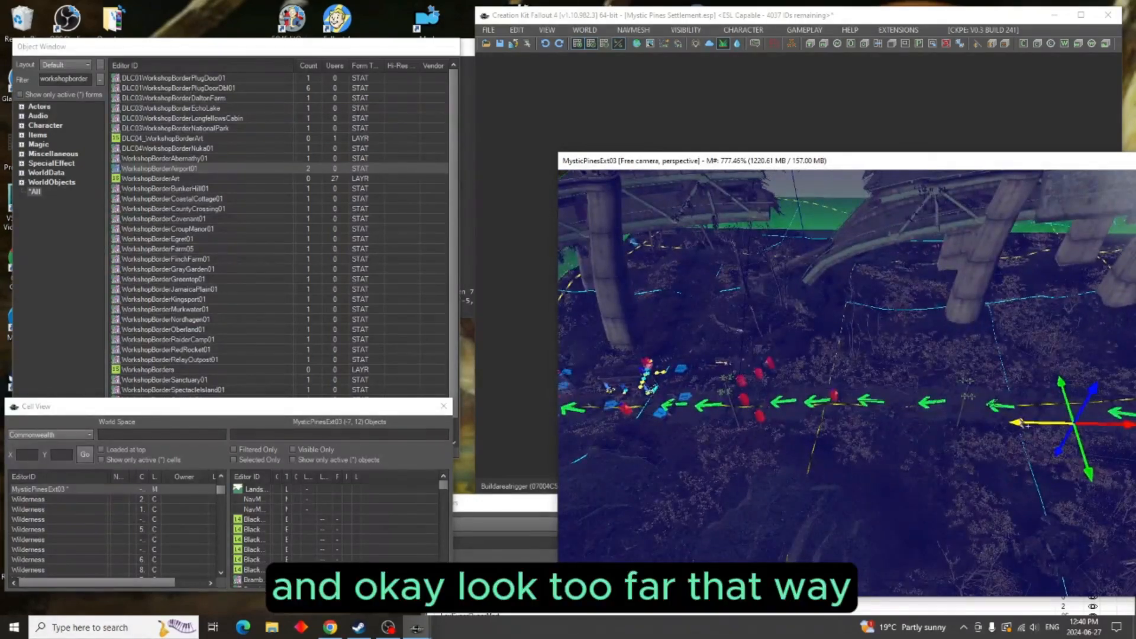
pyautogui.moveTo(1017, 423); pyautogui.dragTo(1028, 422)
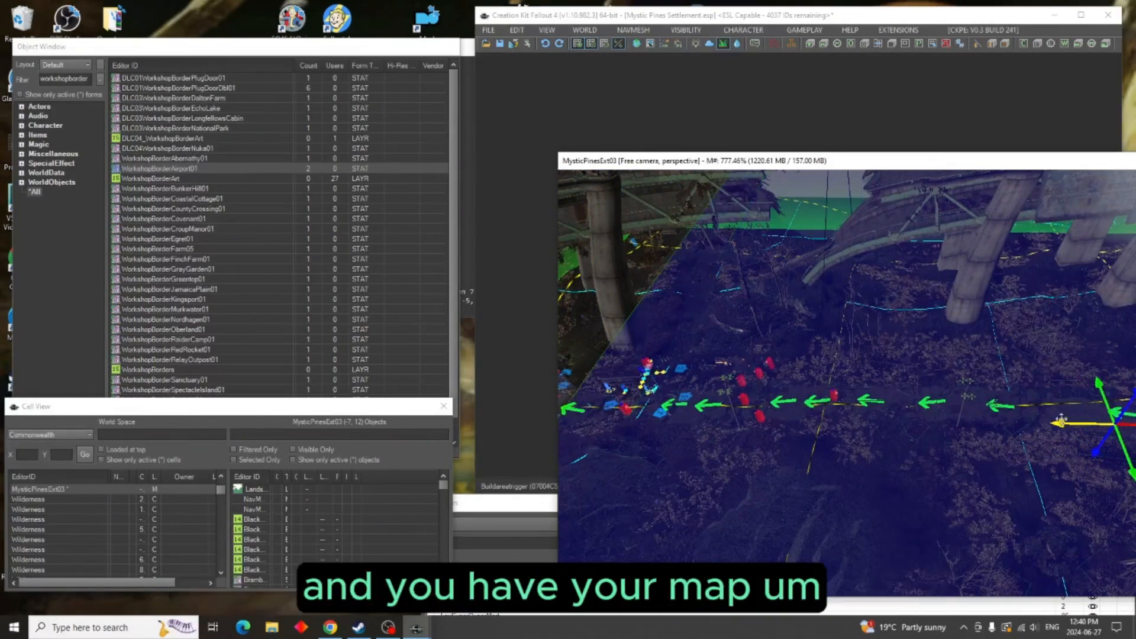
# Raise the top of the trigger box along its blue axis until it rises high above the elevated highway
pyautogui.moveTo(944, 405); pyautogui.dragTo(775, 398, button='middle')
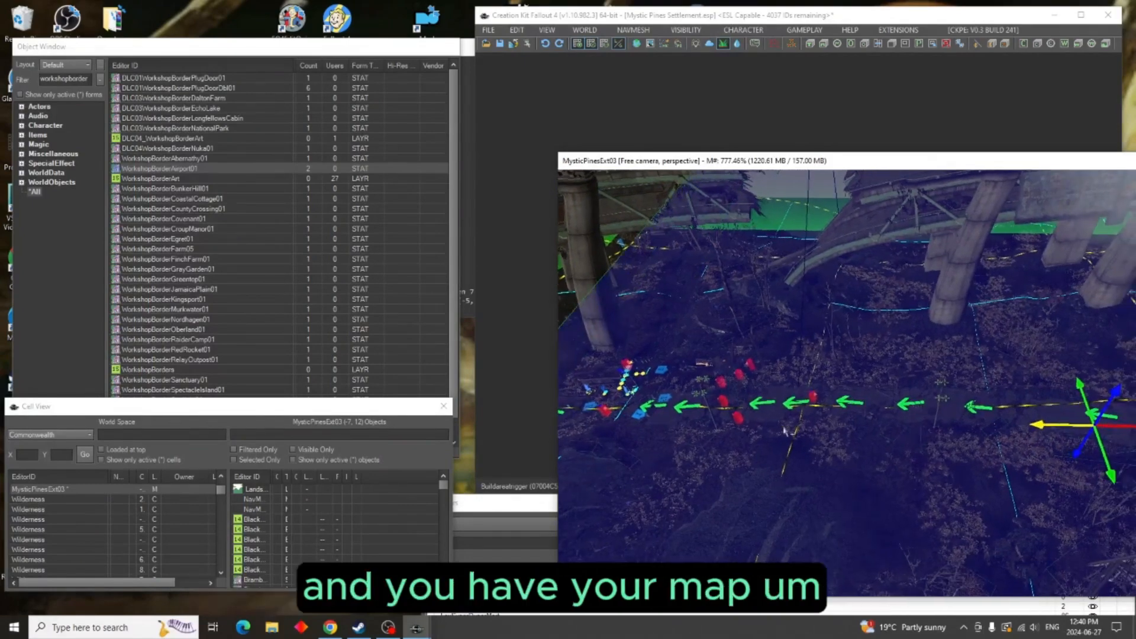
pyautogui.moveTo(825, 444); pyautogui.dragTo(732, 460, button='middle')
pyautogui.scroll(3, 878, 379)
pyautogui.moveTo(878, 379); pyautogui.dragTo(542, 426, button='middle')
pyautogui.scroll(2, 806, 438)
pyautogui.scroll(-3, 841, 432)
pyautogui.moveTo(947, 440); pyautogui.dragTo(842, 404, button='middle')
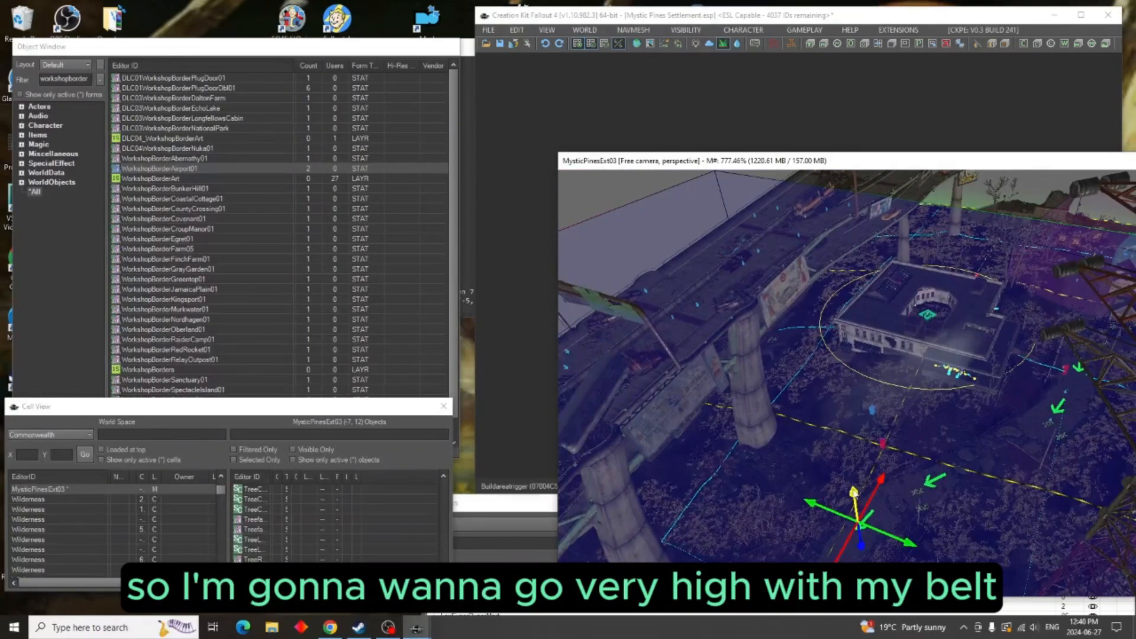
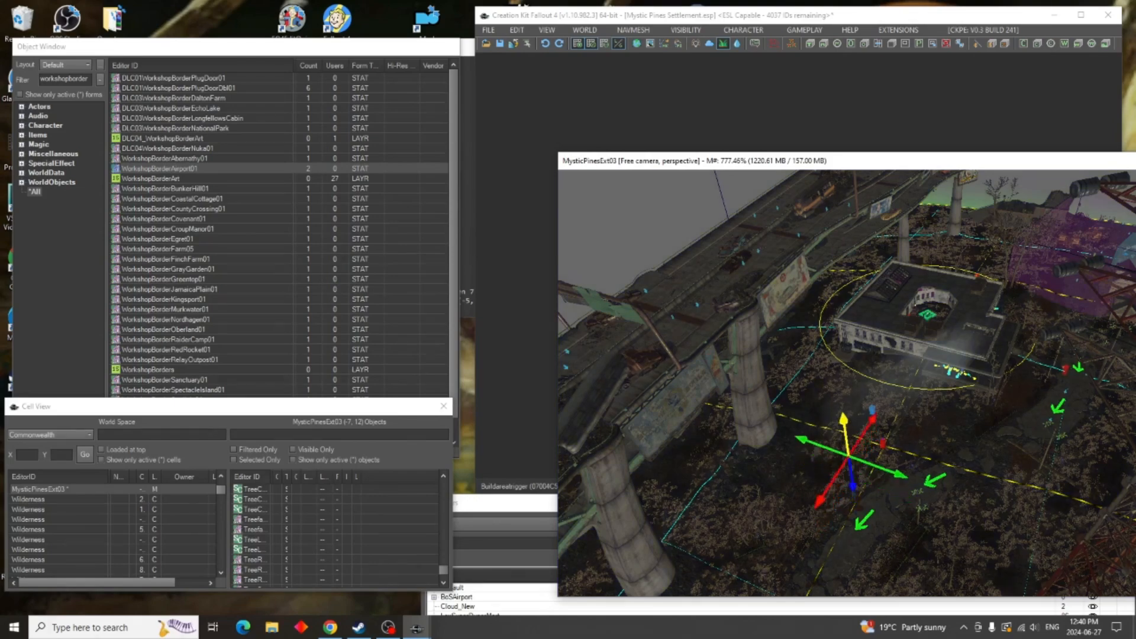
pyautogui.keyDown('shift'); pyautogui.moveTo(912, 446); pyautogui.dragTo(595, 402, button='middle'); pyautogui.keyUp('shift')
pyautogui.keyDown('shift'); pyautogui.moveTo(796, 384); pyautogui.dragTo(697, 489, button='middle'); pyautogui.keyUp('shift')
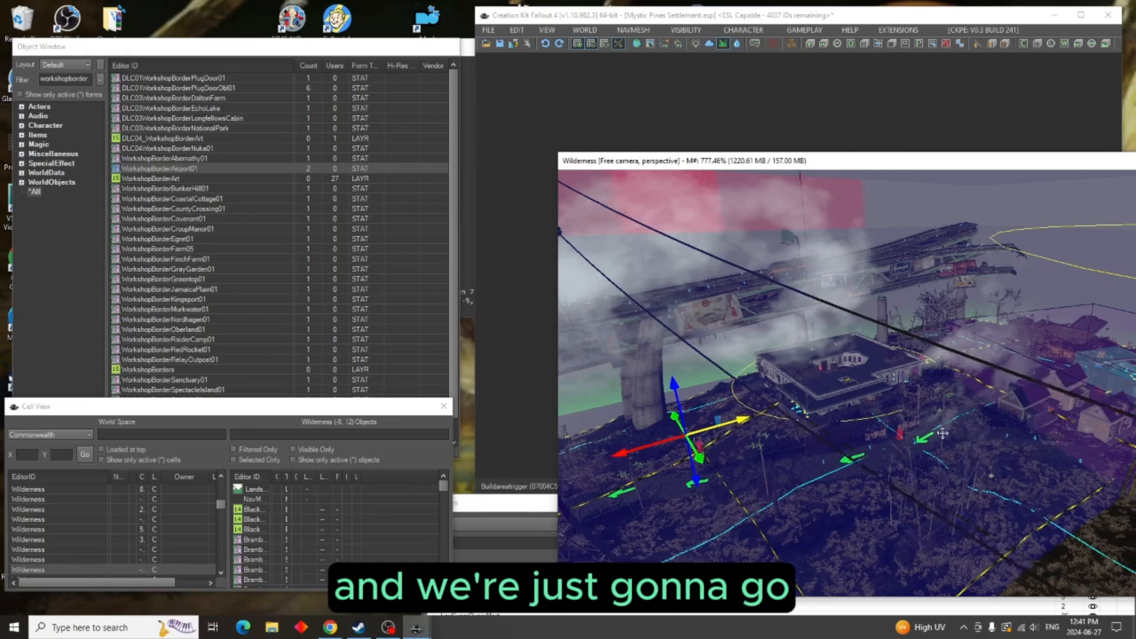
# Check the trigger box's coverage around the building, road and highway, and hide its sizing gizmo
pyautogui.scroll(3, 809, 439)
pyautogui.scroll(2, 877, 450)
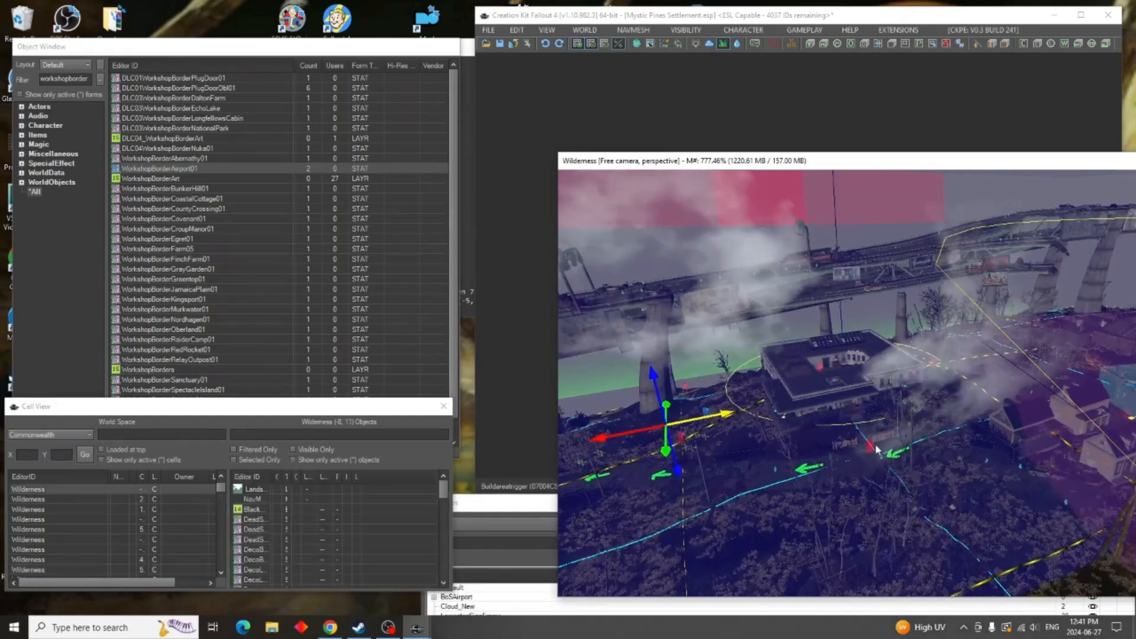
pyautogui.keyDown('shift'); pyautogui.moveTo(877, 450); pyautogui.dragTo(922, 580, button='middle'); pyautogui.keyUp('shift')
pyautogui.moveTo(840, 441); pyautogui.dragTo(935, 445, button='middle')
pyautogui.press('e')
pyautogui.moveTo(908, 297); pyautogui.dragTo(1037, 421, button='middle')
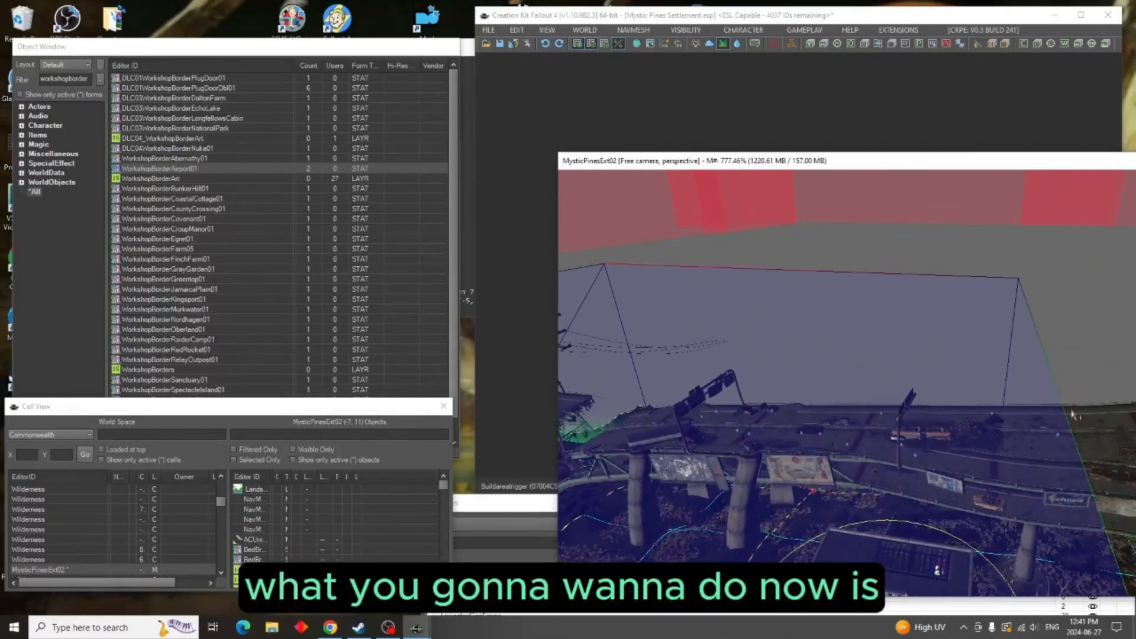
pyautogui.doubleClick(1031, 402)
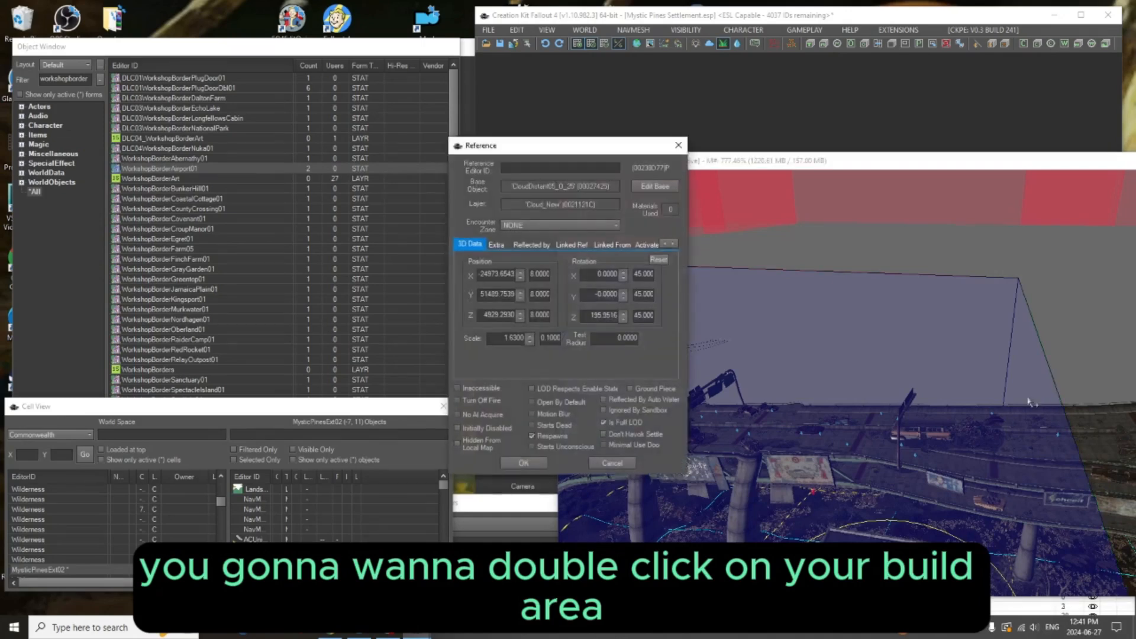
pyautogui.click(679, 145)
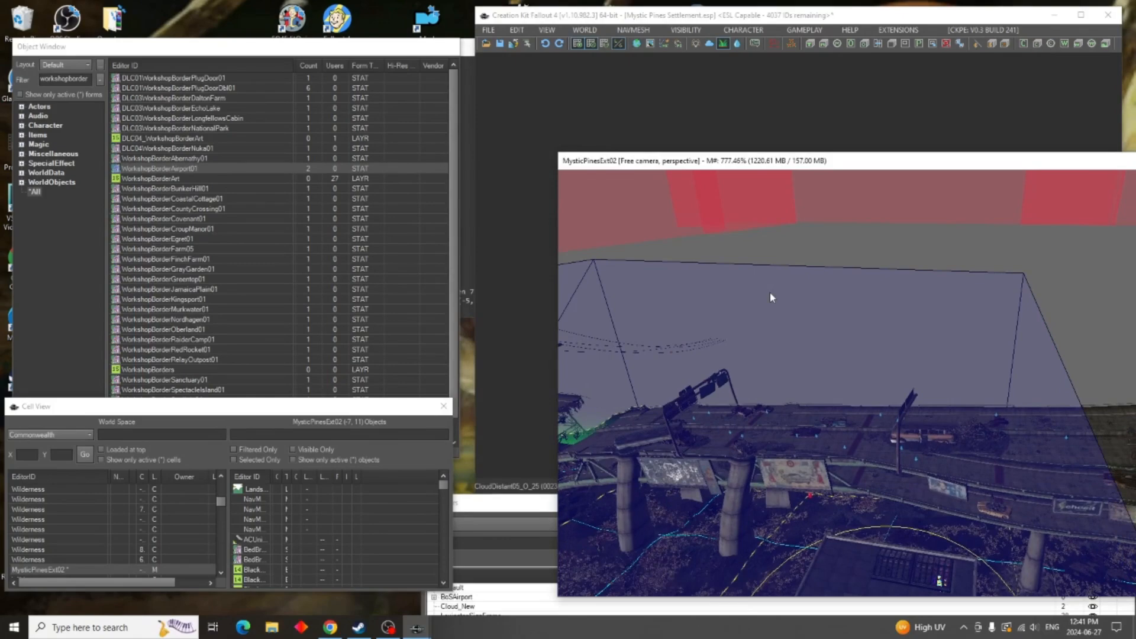
pyautogui.doubleClick(769, 292)
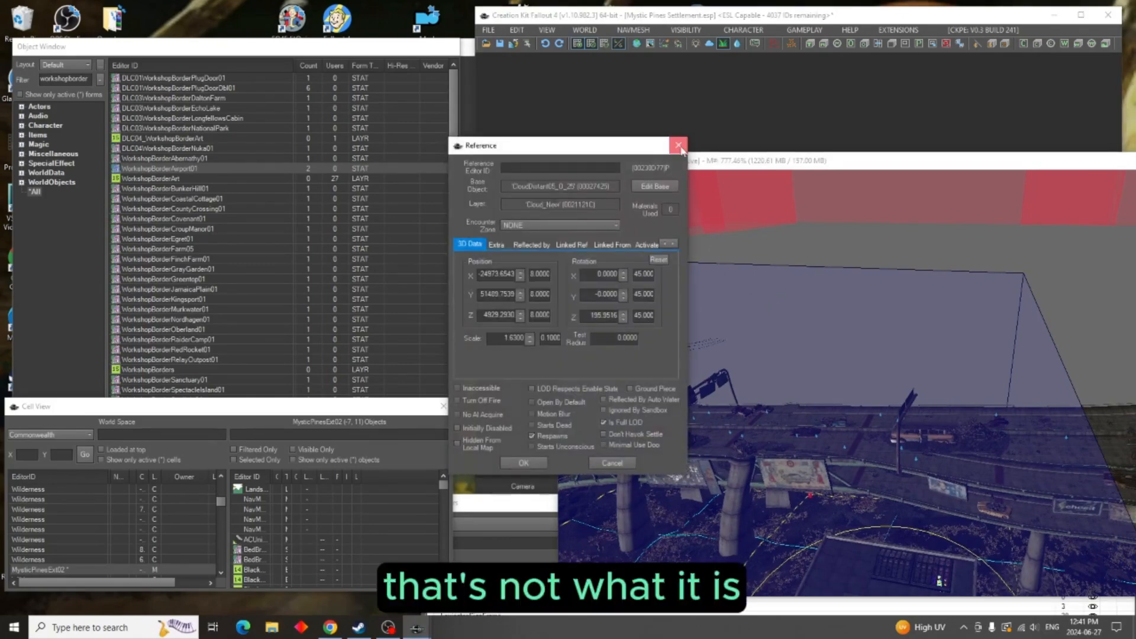
pyautogui.click(678, 145)
# Open the reference properties of the Buildareatrigger box and move the dialog away from the render view
pyautogui.moveTo(899, 398); pyautogui.dragTo(799, 374, button='middle')
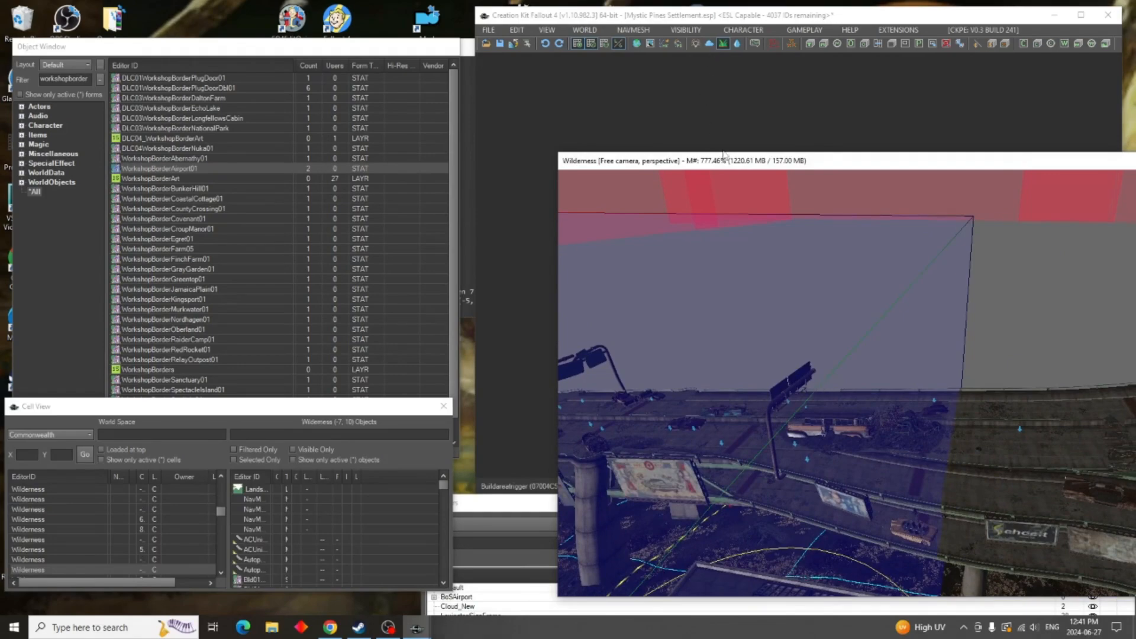
pyautogui.doubleClick(870, 279)
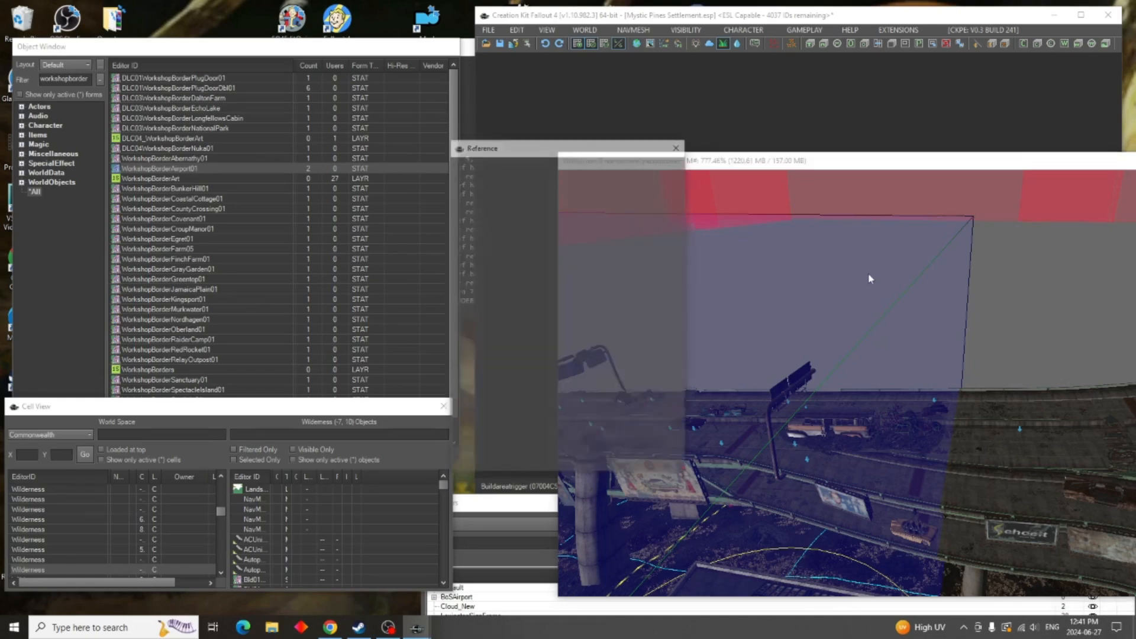
pyautogui.moveTo(501, 141); pyautogui.dragTo(223, 57)
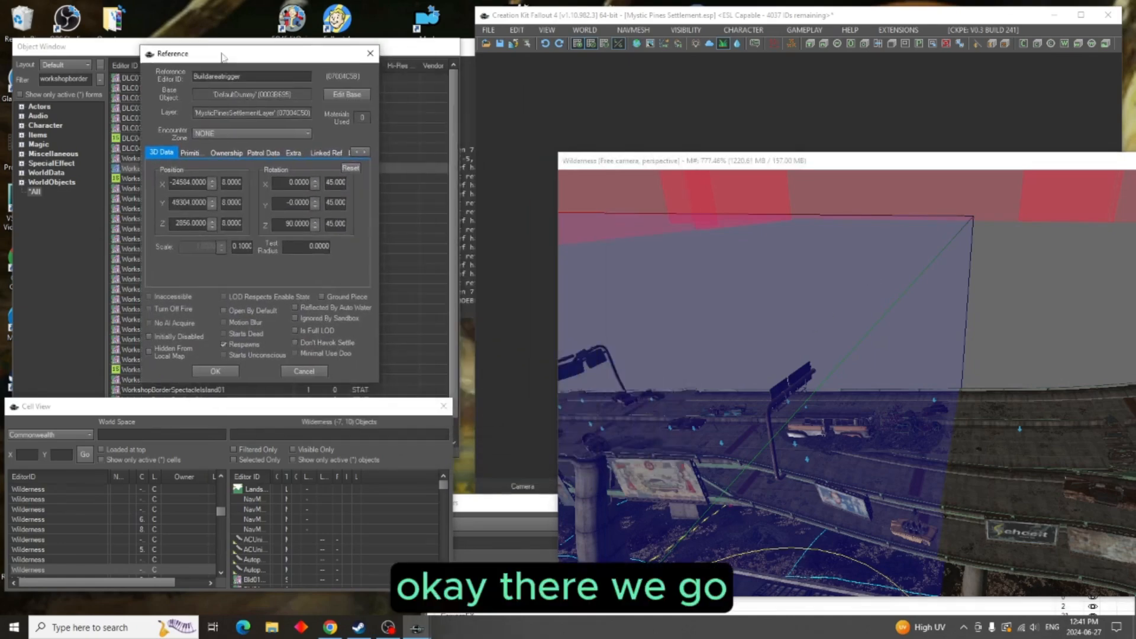
# Add a linked reference to the Buildareatrigger box, picking the red workbench inside the building in the render view as its target
pyautogui.moveTo(713, 321); pyautogui.dragTo(781, 157, button='middle')
pyautogui.moveTo(808, 323); pyautogui.dragTo(853, 192, button='middle')
pyautogui.scroll(10, 864, 346)
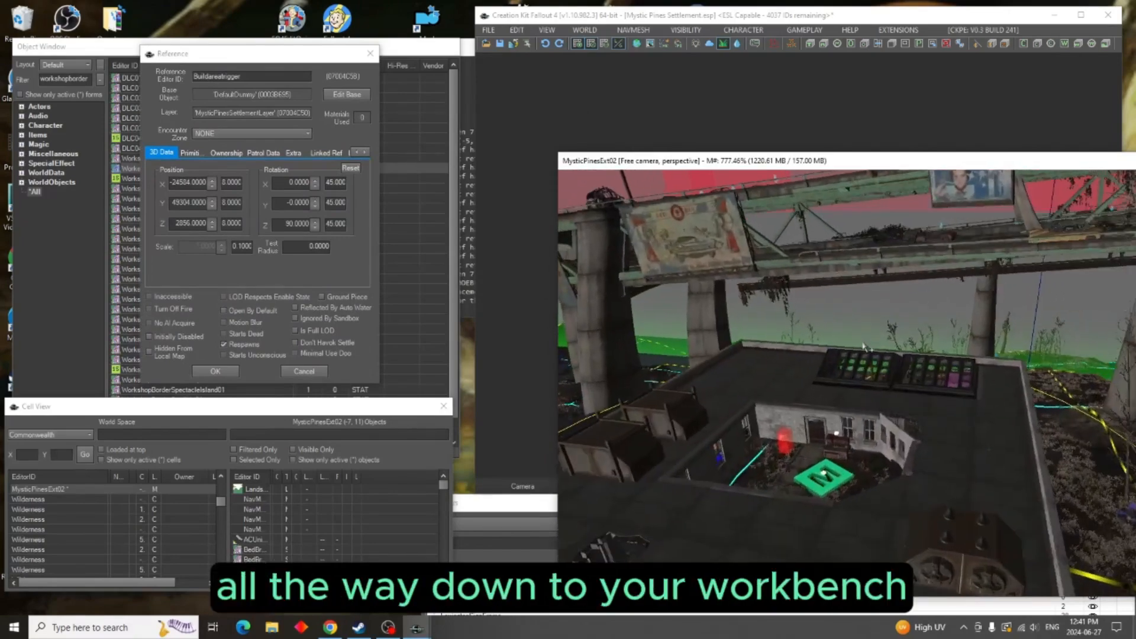
pyautogui.scroll(10, 865, 347)
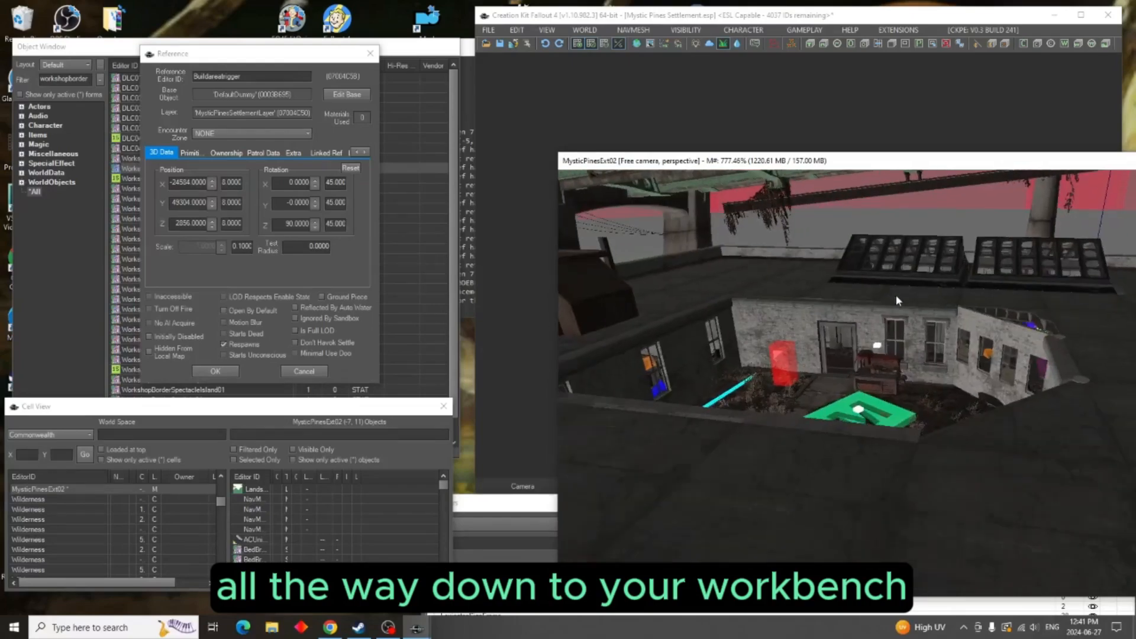
pyautogui.scroll(8, 896, 295)
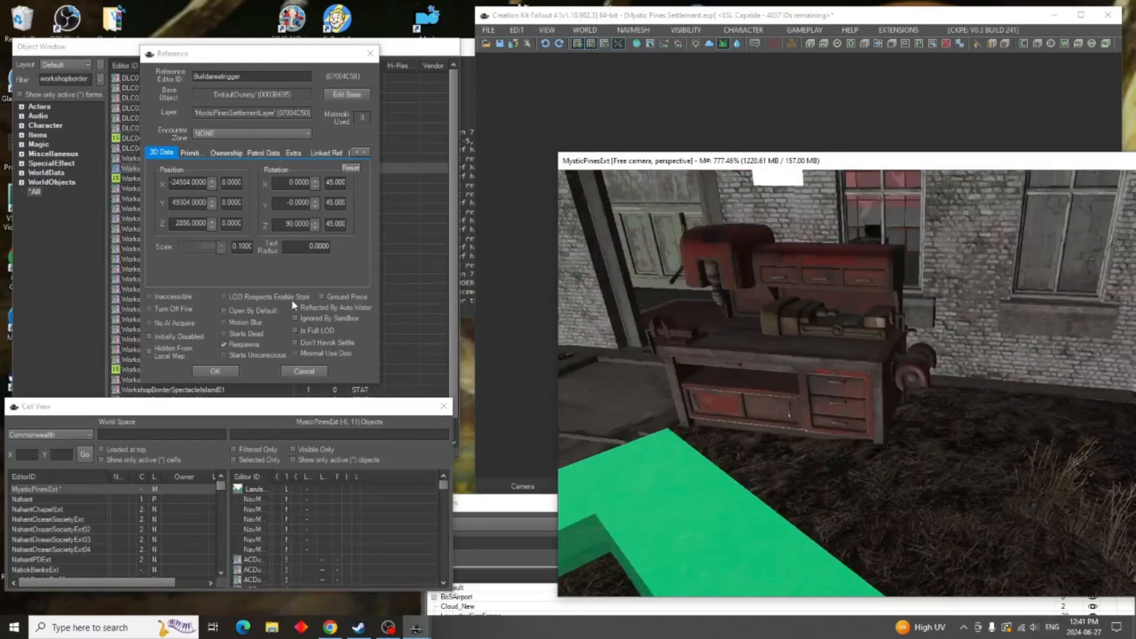
pyautogui.click(321, 154)
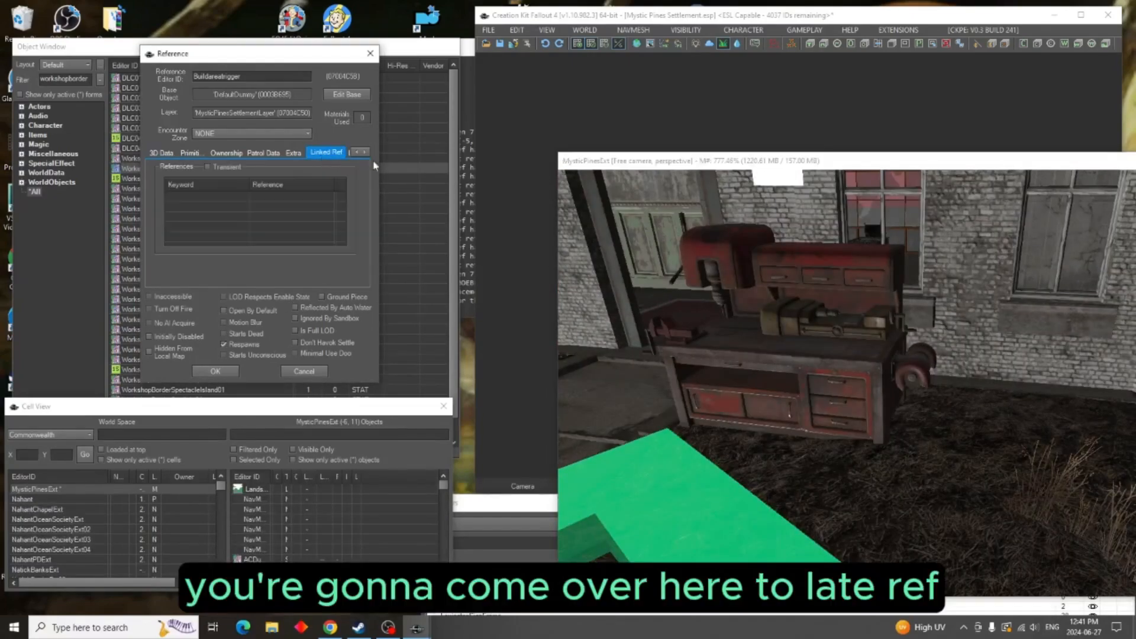
pyautogui.rightClick(269, 206)
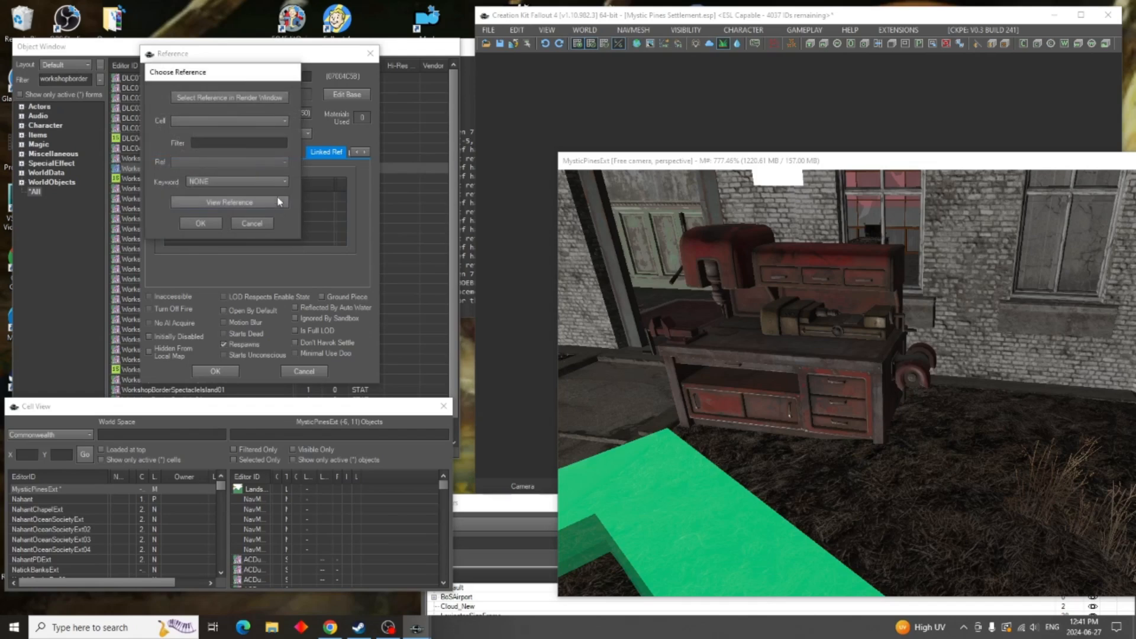
pyautogui.click(229, 99)
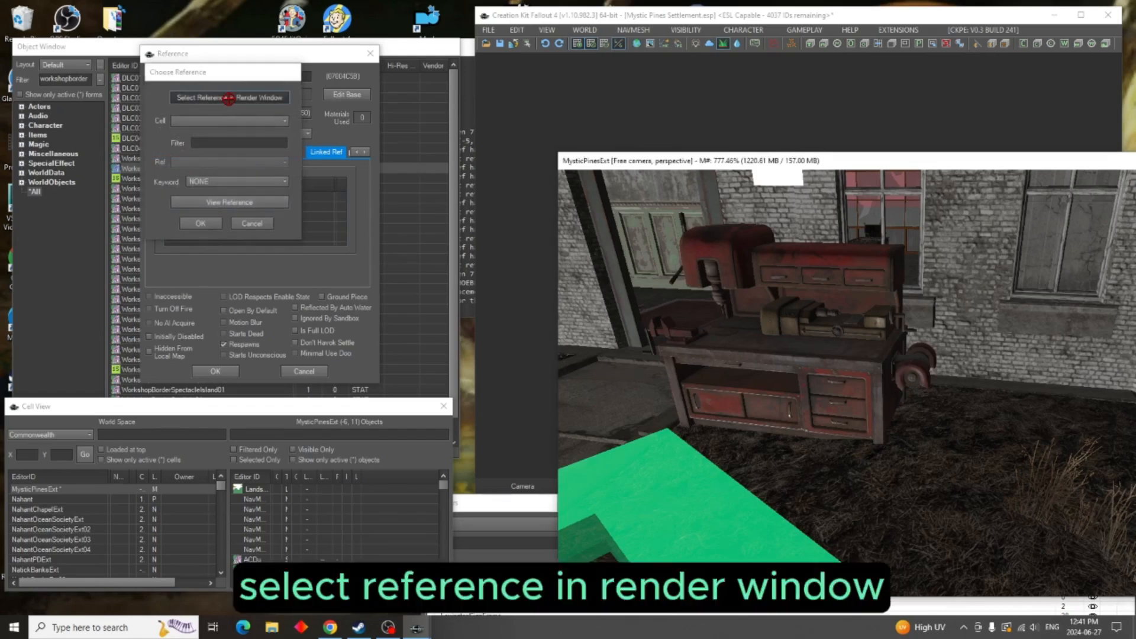
pyautogui.doubleClick(722, 258)
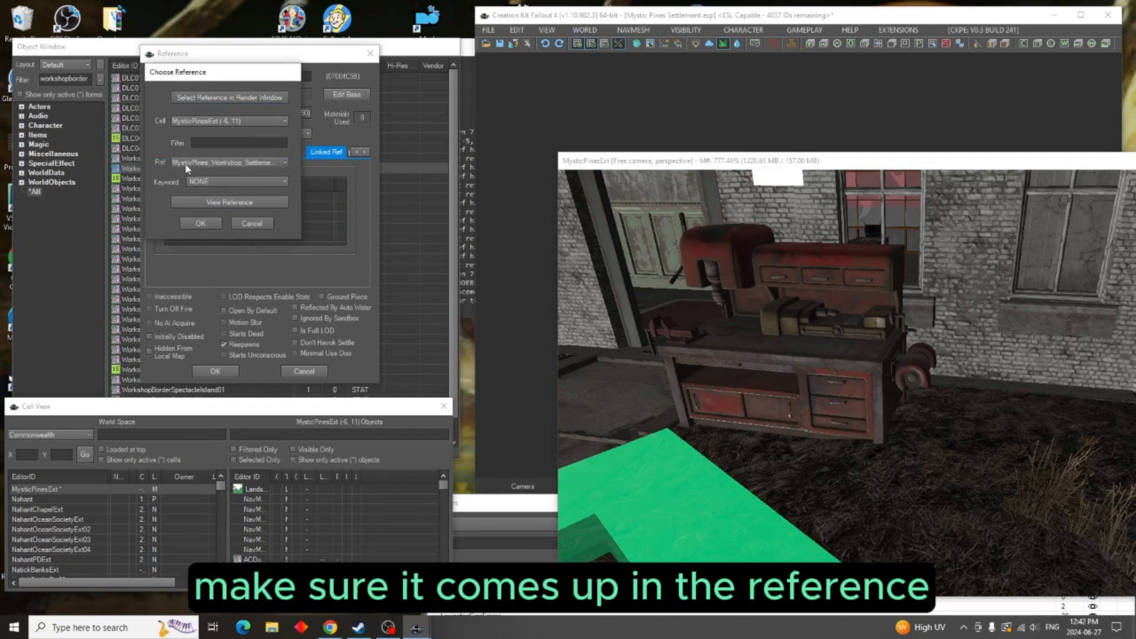
# Assign the WorkshopLinkedPrimitive keyword to the workbench link, accept the trigger's reference properties, and save the plugin
pyautogui.click(285, 181)
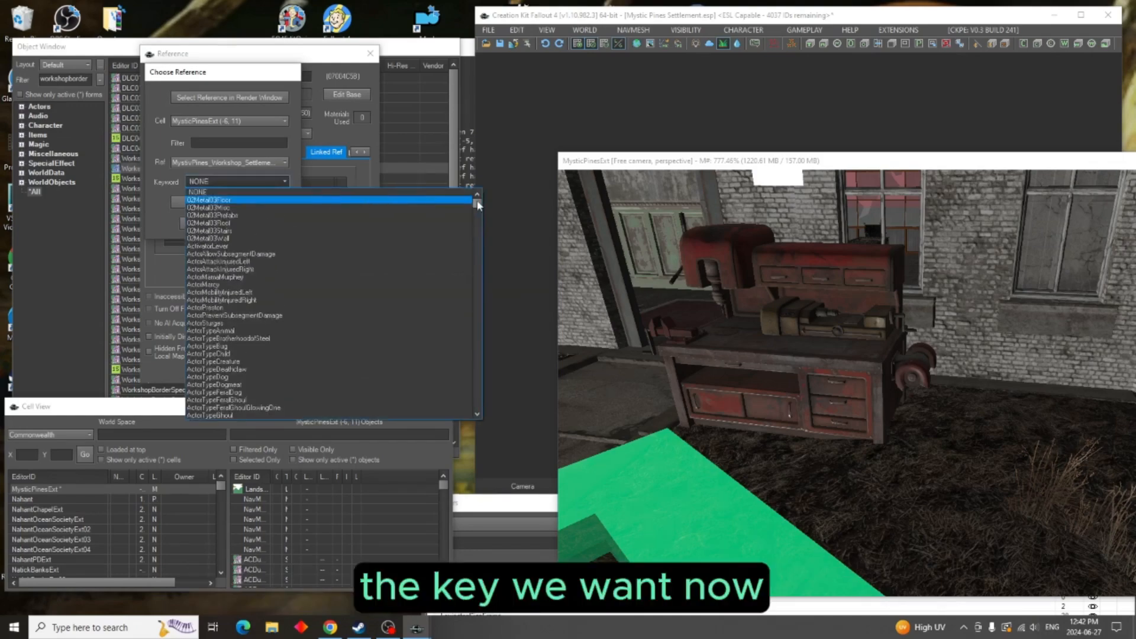
pyautogui.moveTo(478, 205); pyautogui.dragTo(487, 395)
pyautogui.scroll(5, 356, 302)
pyautogui.scroll(9, 355, 303)
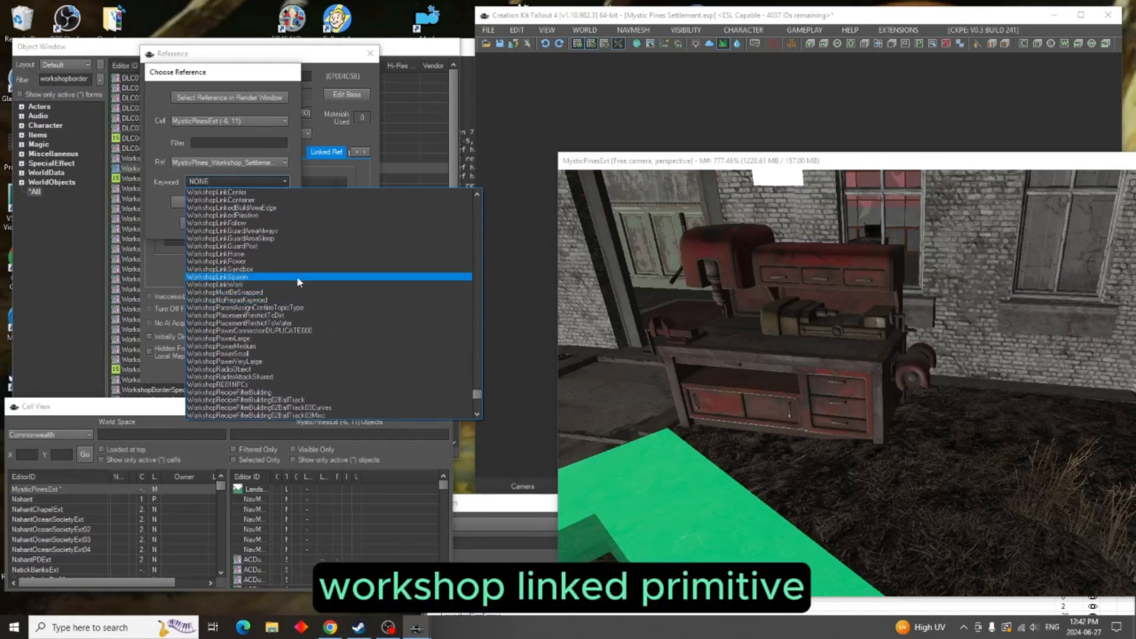
pyautogui.click(286, 215)
pyautogui.click(201, 224)
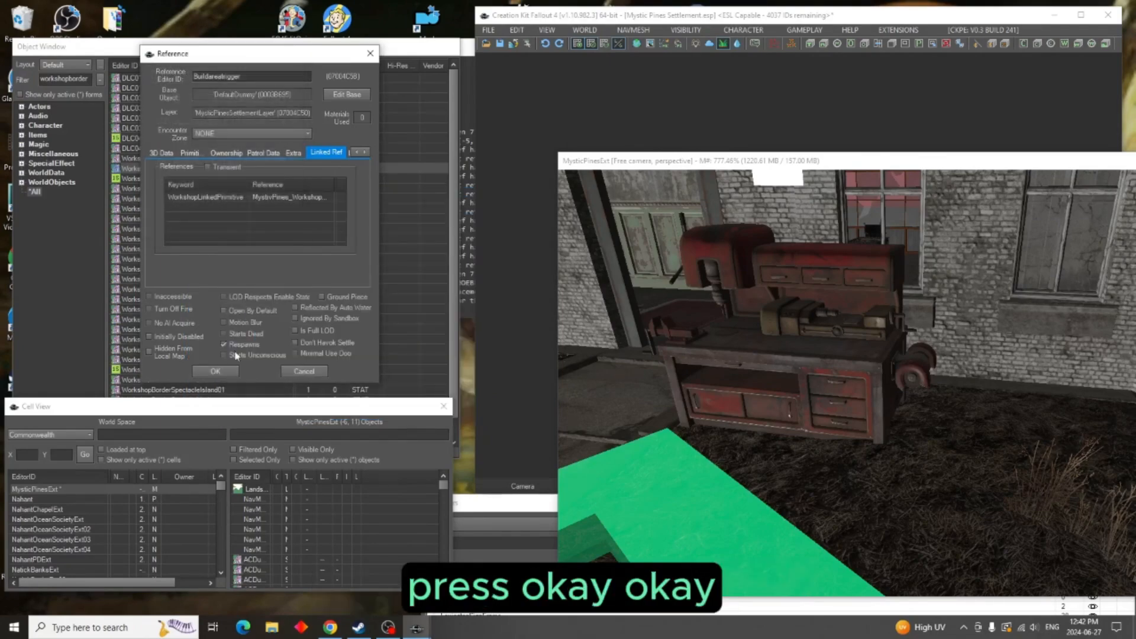
pyautogui.click(217, 372)
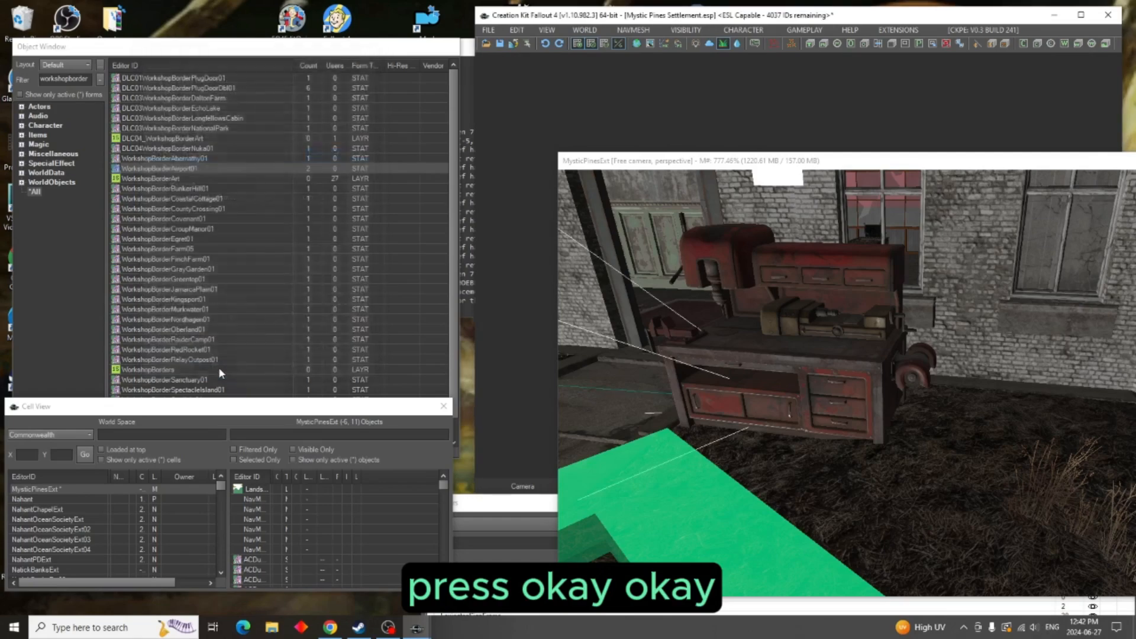
pyautogui.click(500, 44)
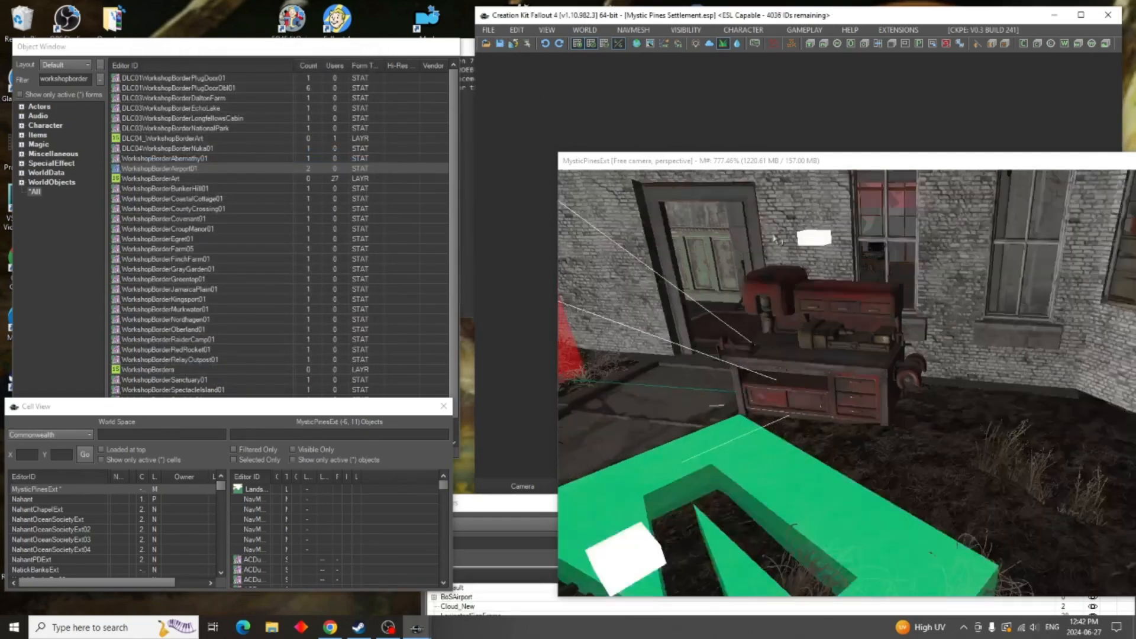
# Duplicate the blue build area trigger box surrounding the settlement
pyautogui.scroll(-6, 909, 248)
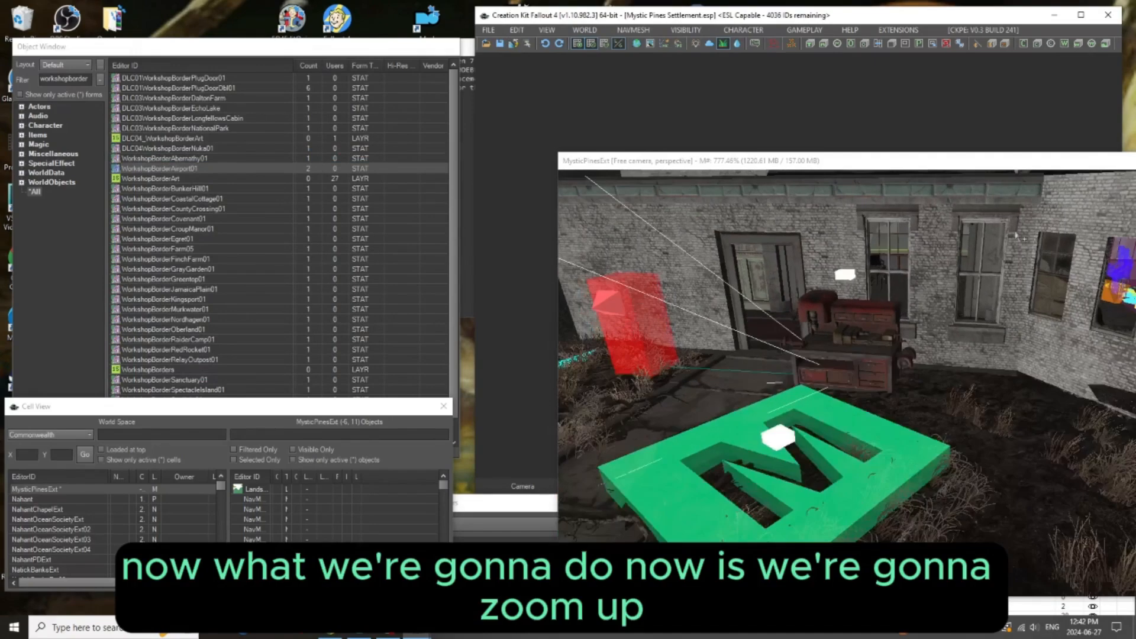
pyautogui.scroll(-5, 981, 424)
pyautogui.scroll(8, 981, 424)
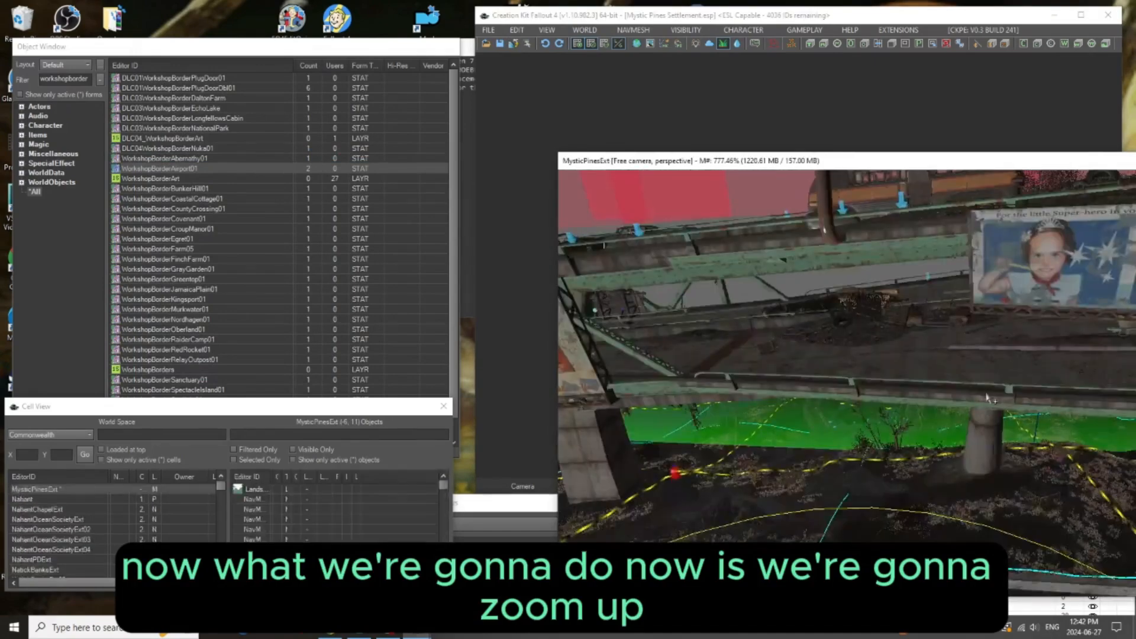
pyautogui.moveTo(931, 486); pyautogui.dragTo(927, 508, button='middle')
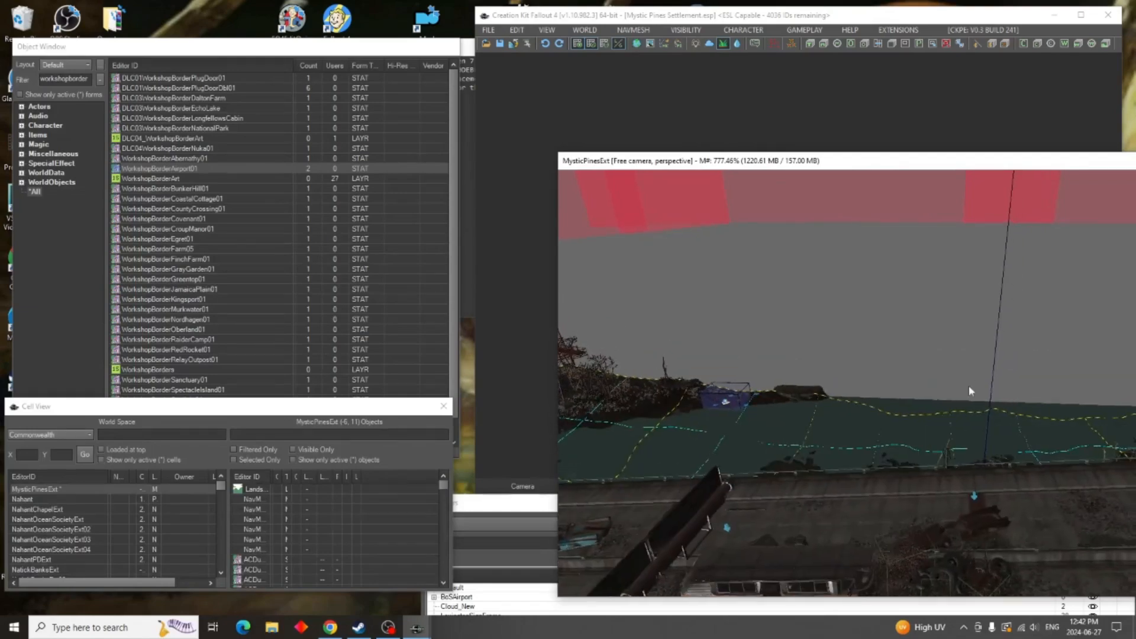
pyautogui.moveTo(976, 371); pyautogui.dragTo(948, 439, button='middle')
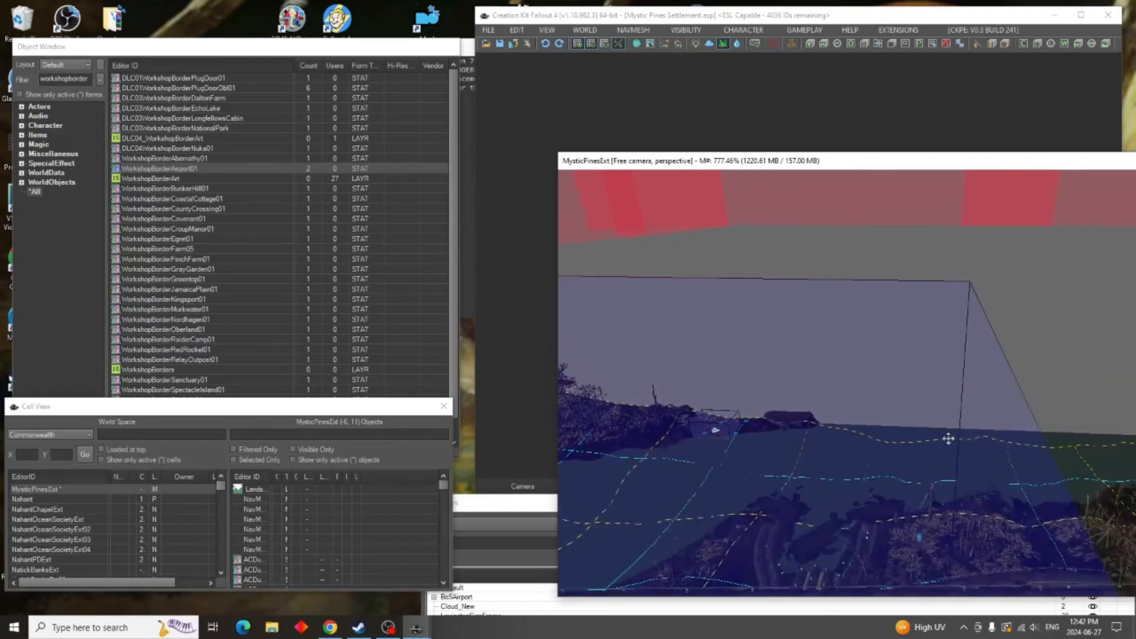
pyautogui.rightClick(981, 399)
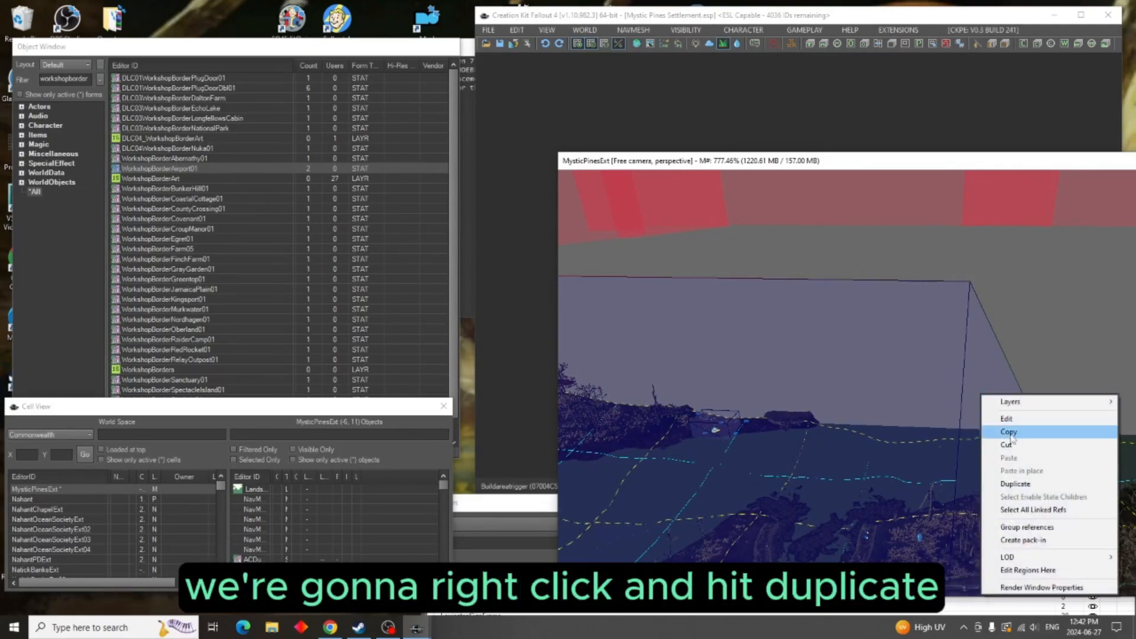
pyautogui.click(1015, 485)
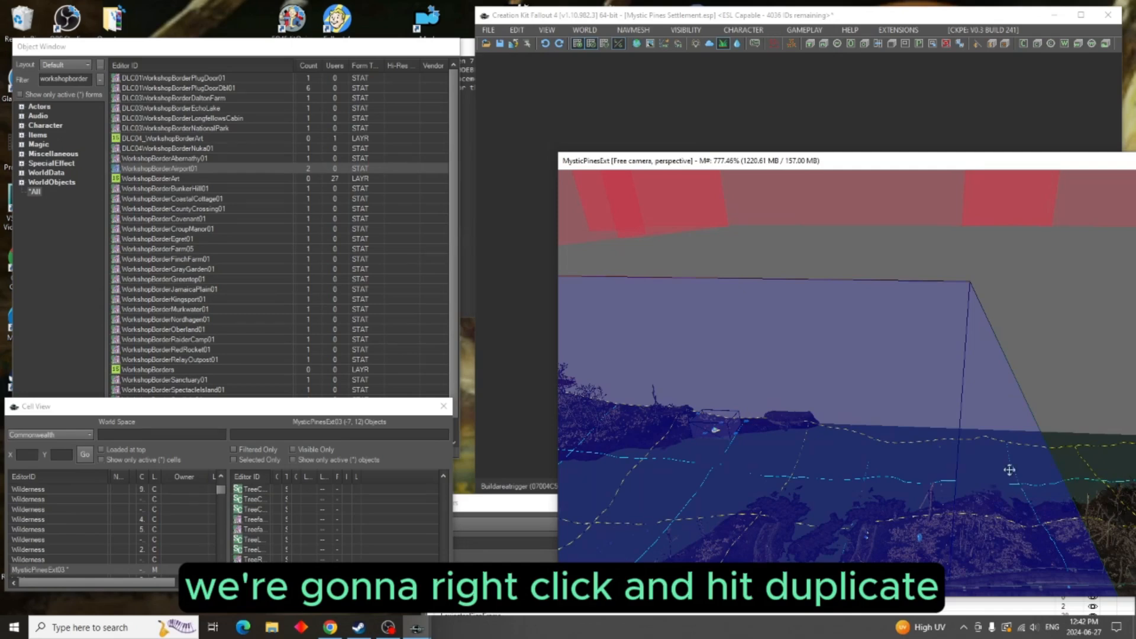
# Open the duplicated trigger box's reference properties and change its reference editor ID to SandbozTrigger
pyautogui.doubleClick(996, 395)
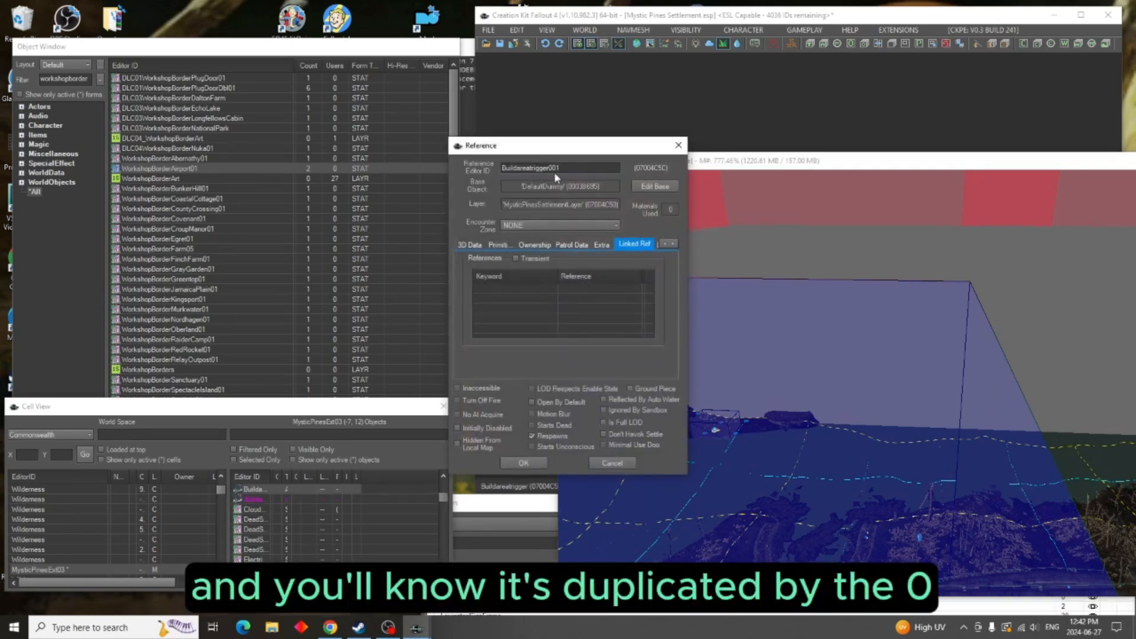
pyautogui.moveTo(583, 169); pyautogui.dragTo(481, 172)
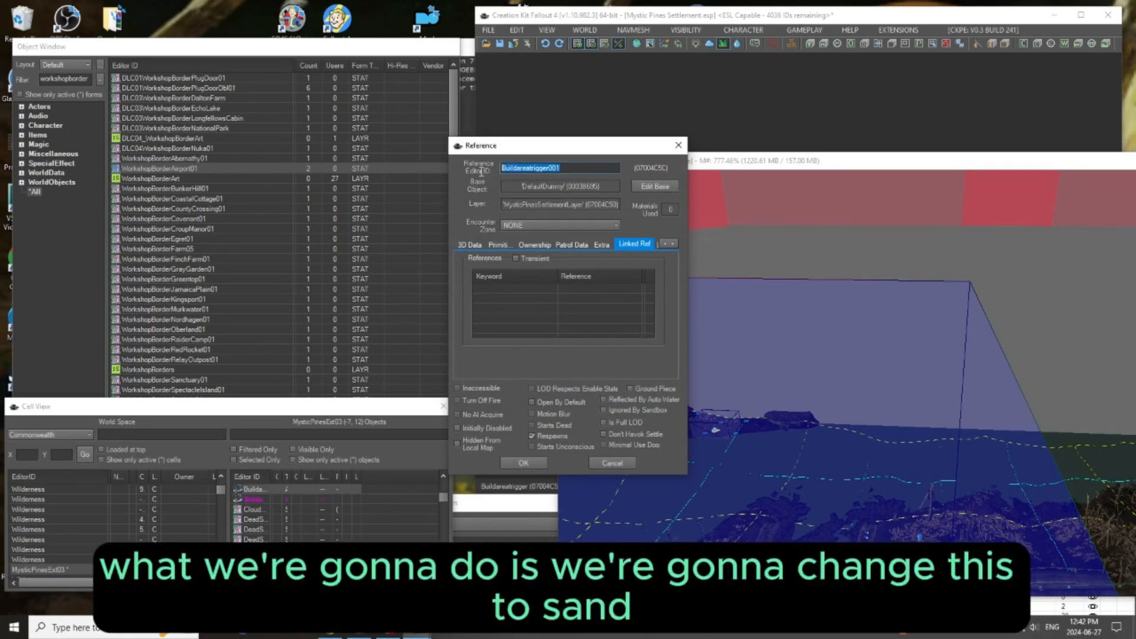
pyautogui.write('Sand')
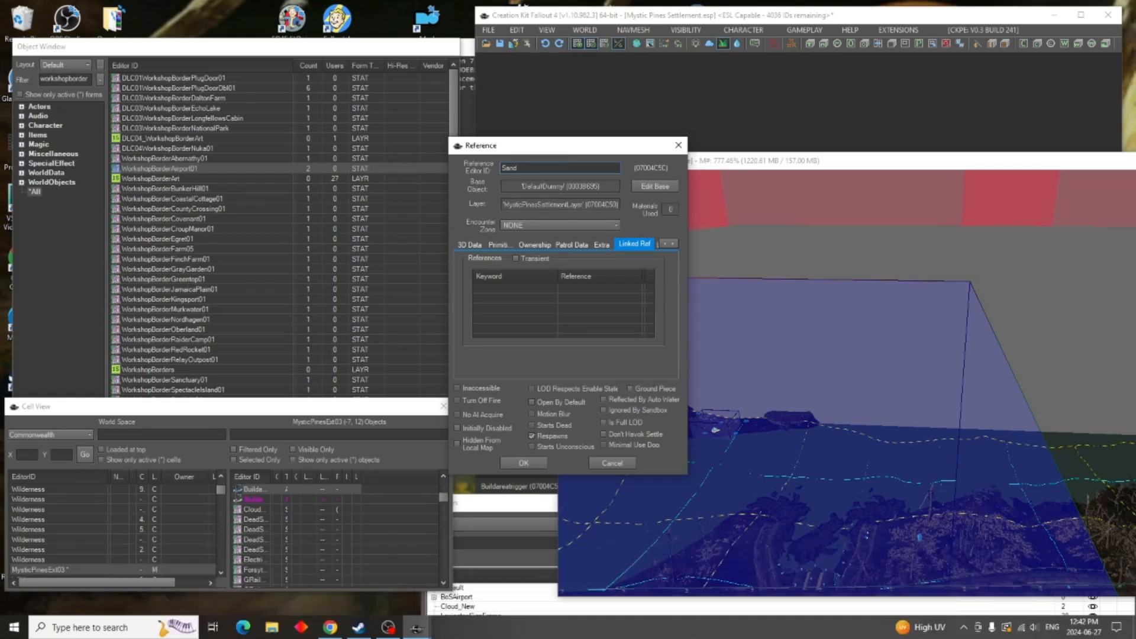
pyautogui.write('bozTrigger')
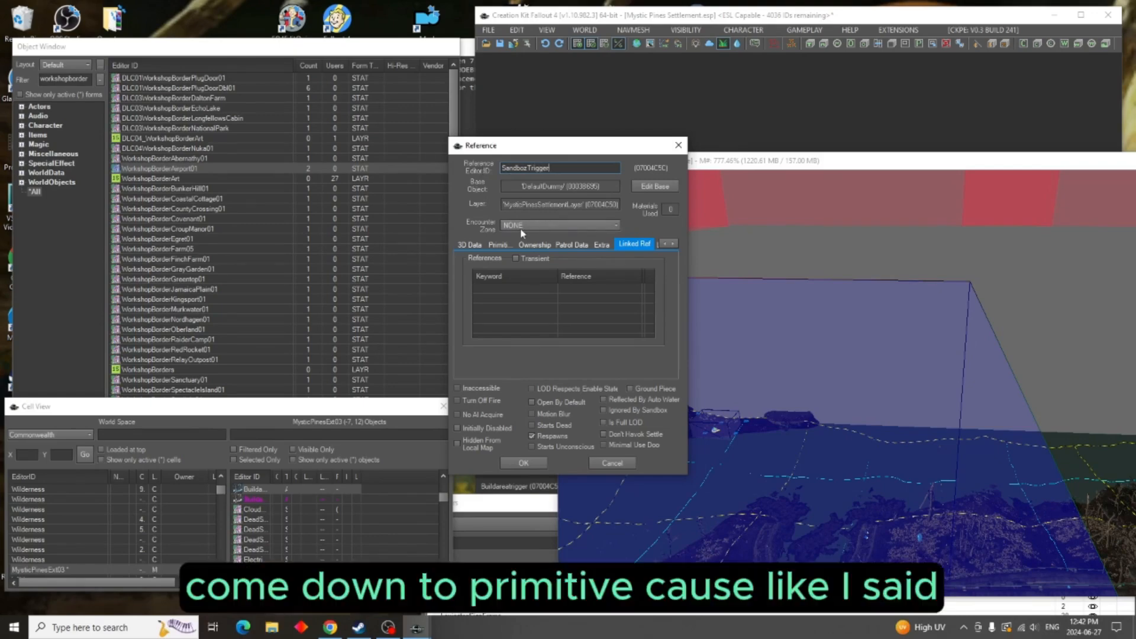
# Set the duplicate's primitive colour to light yellow (255, 255, 128), then accept its properties and the rename
pyautogui.click(499, 244)
pyautogui.click(641, 329)
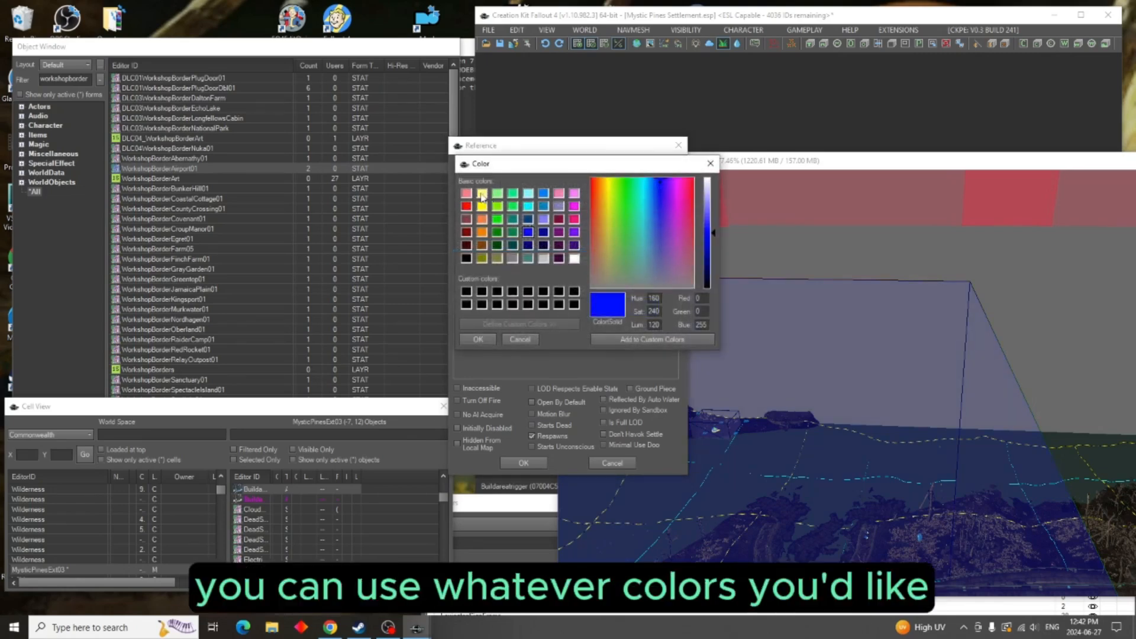
pyautogui.click(481, 195)
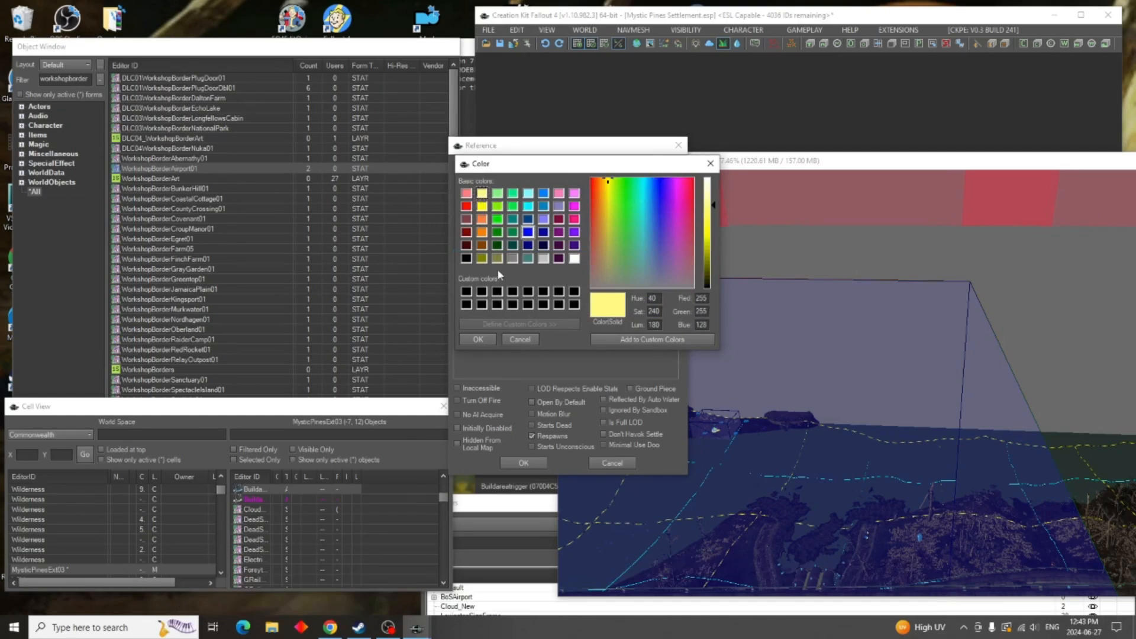
pyautogui.click(480, 337)
pyautogui.click(531, 466)
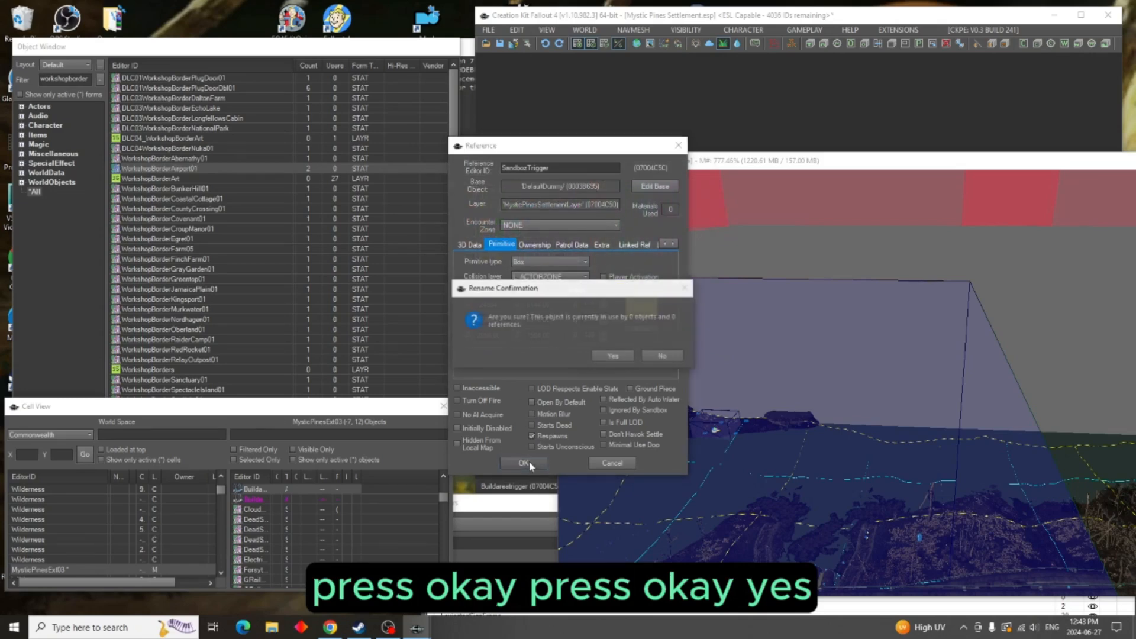
pyautogui.click(613, 357)
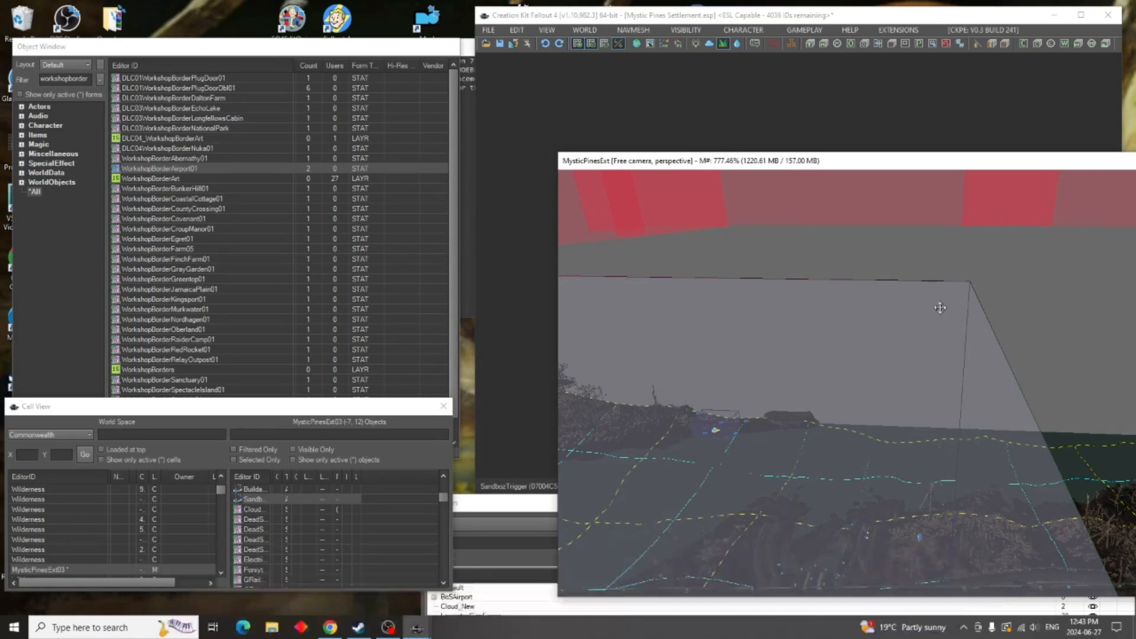
# Bring the building and highway inside the SandbozTrigger box into view and reposition the render window so it fits on the screen
pyautogui.keyDown('shift'); pyautogui.moveTo(939, 308); pyautogui.dragTo(485, 445, button='middle'); pyautogui.keyUp('shift')
pyautogui.scroll(3, 826, 388)
pyautogui.scroll(-4, 825, 388)
pyautogui.keyDown('shift'); pyautogui.moveTo(926, 384); pyautogui.dragTo(632, 430, button='middle'); pyautogui.keyUp('shift')
pyautogui.keyDown('shift'); pyautogui.moveTo(972, 416); pyautogui.dragTo(996, 178, button='middle'); pyautogui.keyUp('shift')
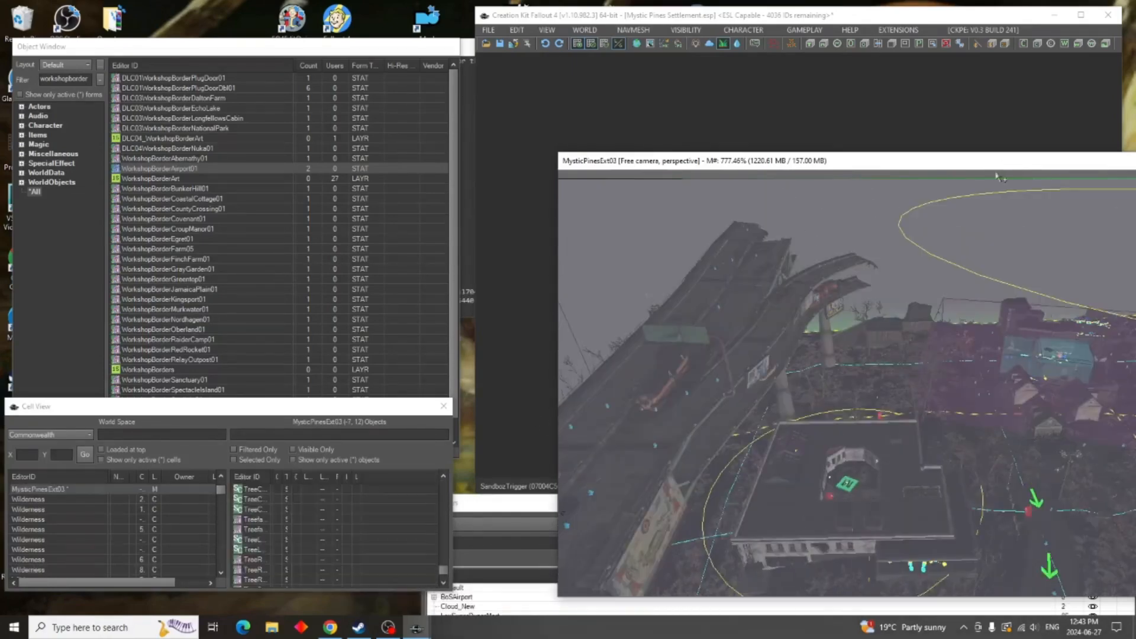
pyautogui.doubleClick(995, 169)
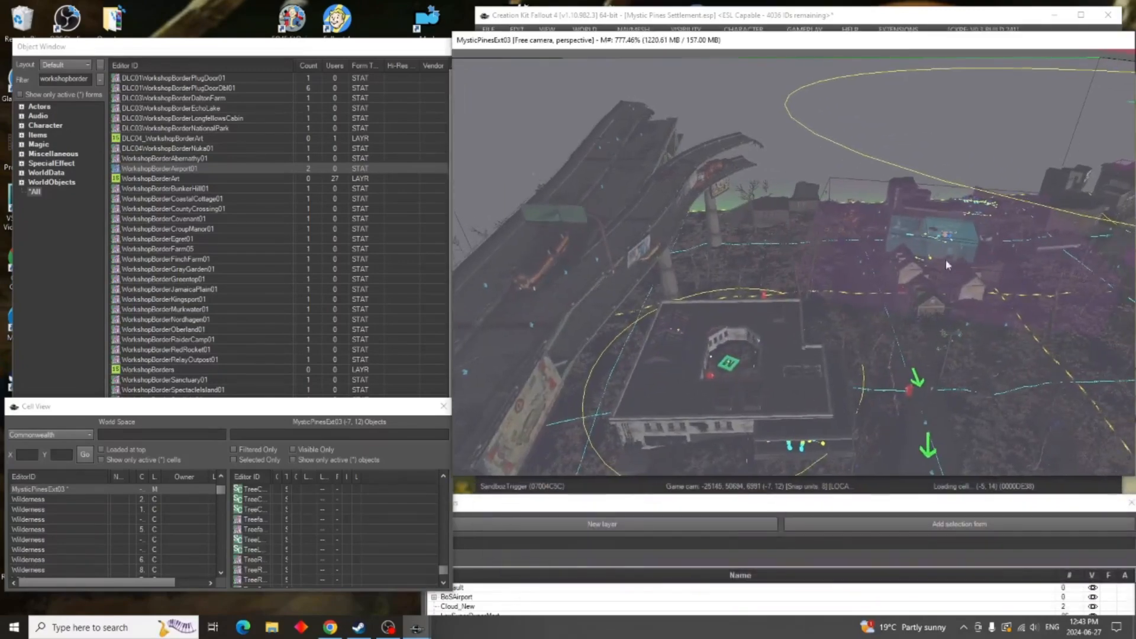
# Raise the top of the SandbozTrigger box slightly along its blue axis, check it over the highway, and hide the sizing gizmo
pyautogui.keyDown('shift'); pyautogui.moveTo(889, 290); pyautogui.dragTo(927, 322, button='middle'); pyautogui.keyUp('shift')
pyautogui.moveTo(1064, 311); pyautogui.dragTo(960, 361, button='middle')
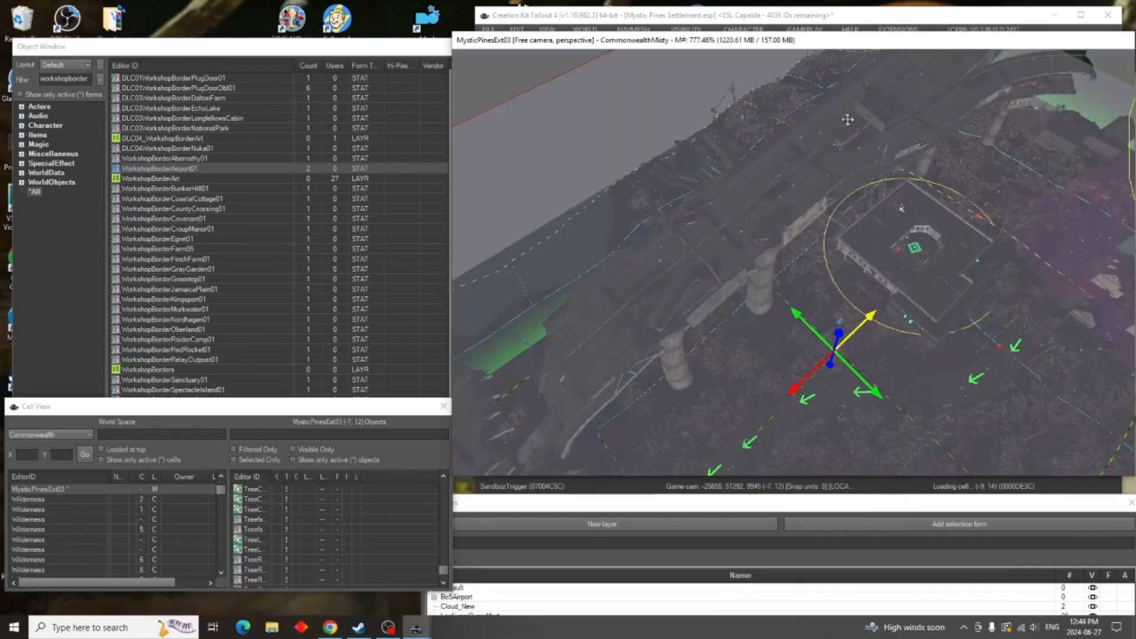
pyautogui.scroll(-1, 882, 253)
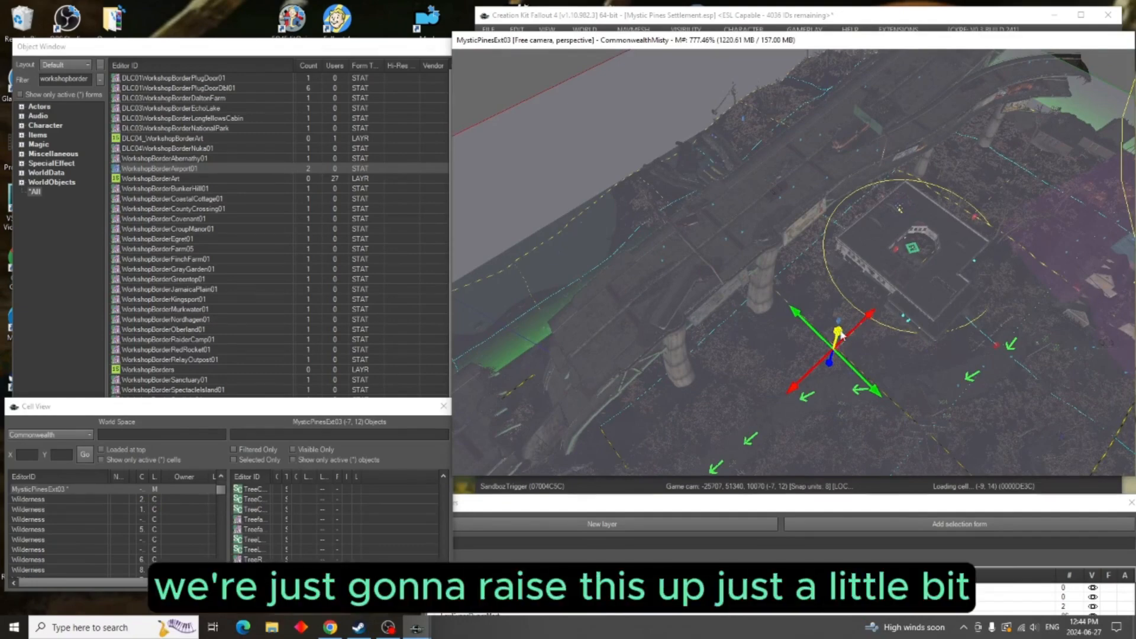
pyautogui.moveTo(838, 331); pyautogui.dragTo(839, 326)
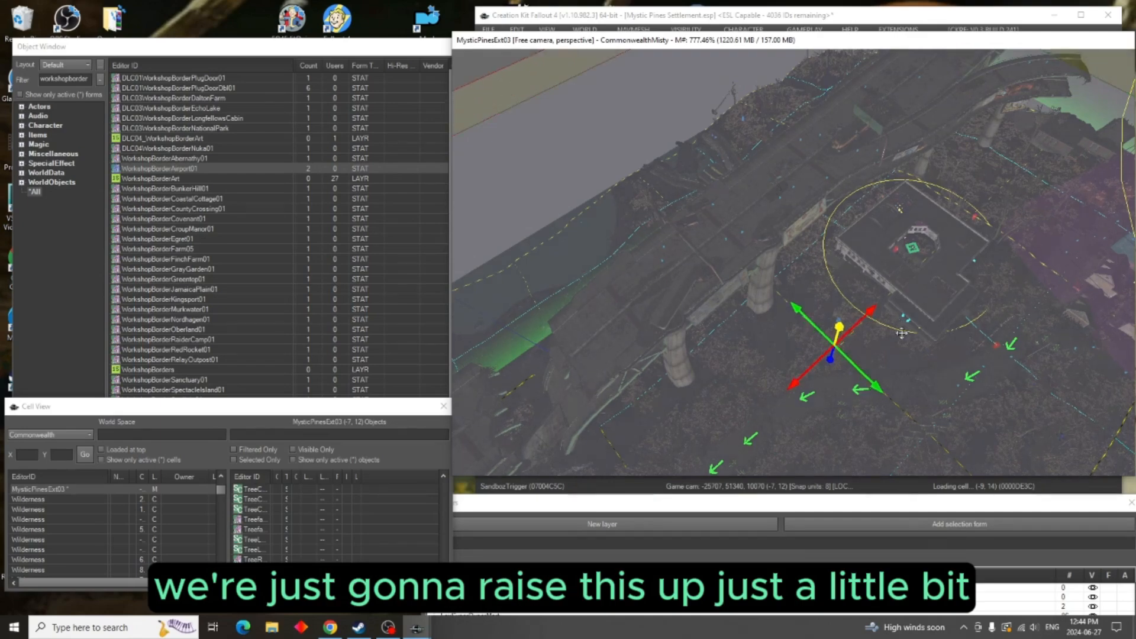
pyautogui.keyDown('shift'); pyautogui.moveTo(861, 382); pyautogui.dragTo(883, 320, button='middle'); pyautogui.keyUp('shift')
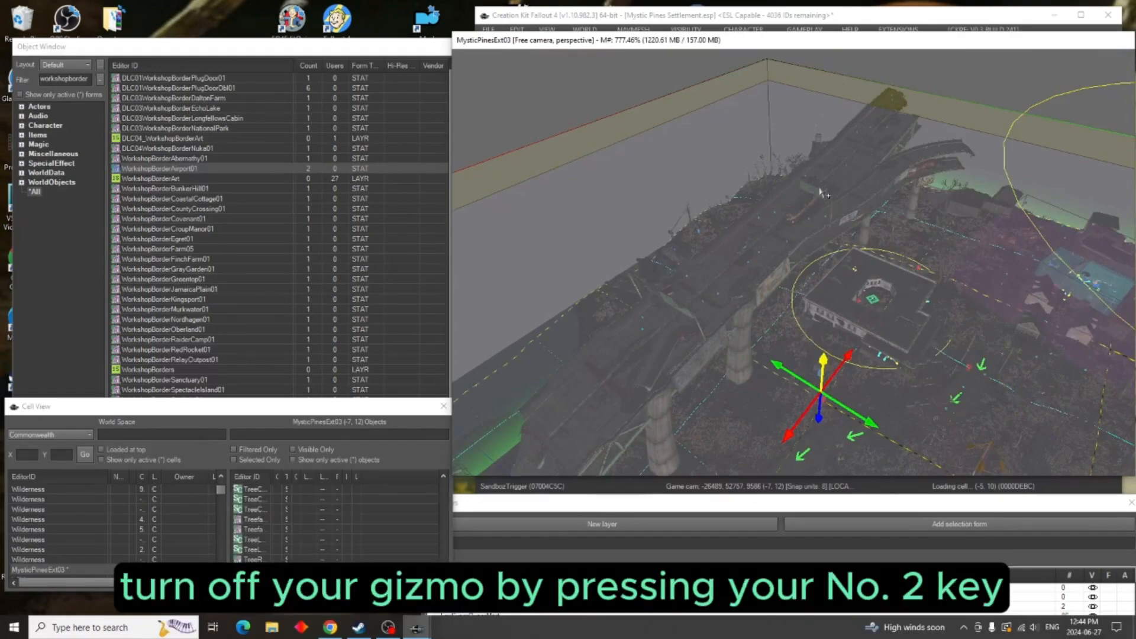
pyautogui.press('2')
# Find the workbench in the building's courtyard and open its reference properties at the linked references
pyautogui.scroll(4, 886, 353)
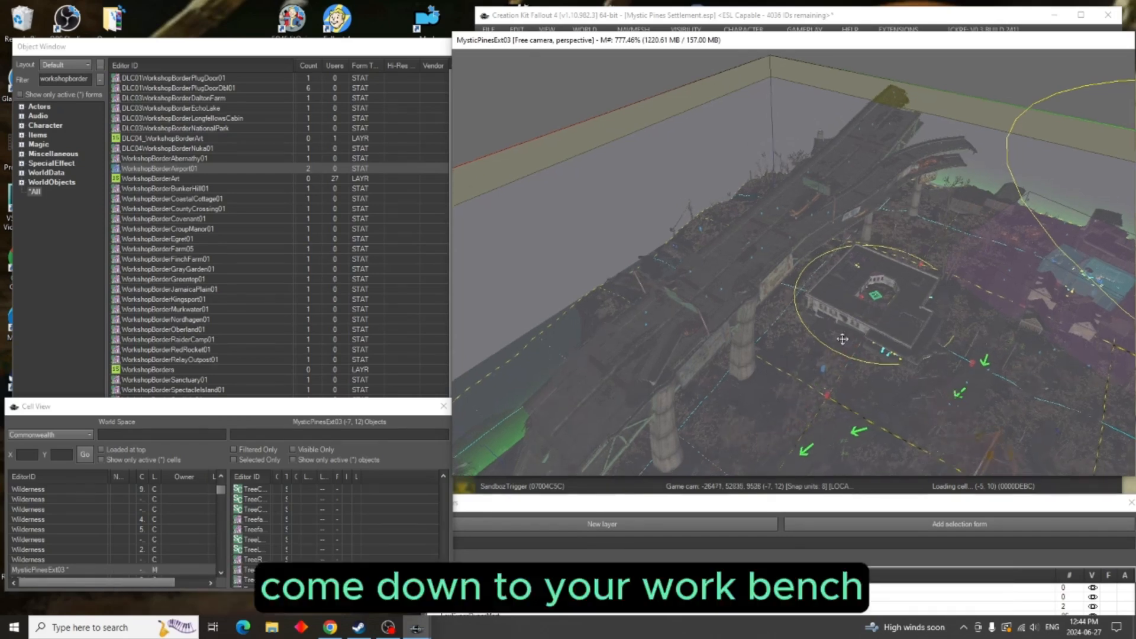
pyautogui.scroll(4, 914, 329)
pyautogui.scroll(5, 915, 329)
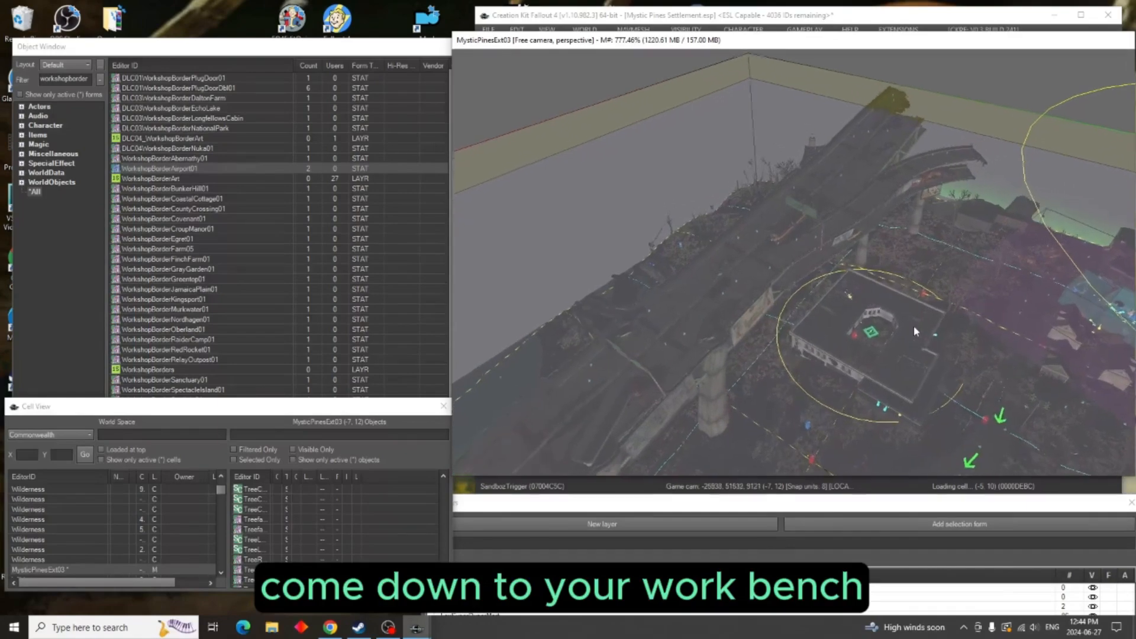
pyautogui.scroll(6, 915, 330)
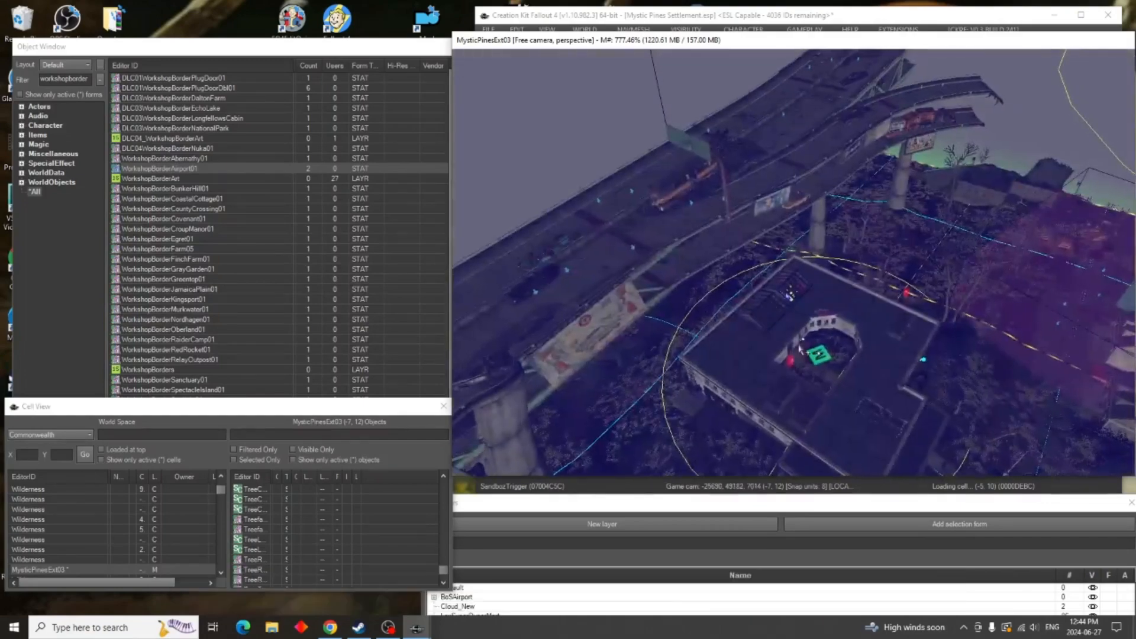
pyautogui.scroll(3, 802, 352)
pyautogui.scroll(1, 802, 351)
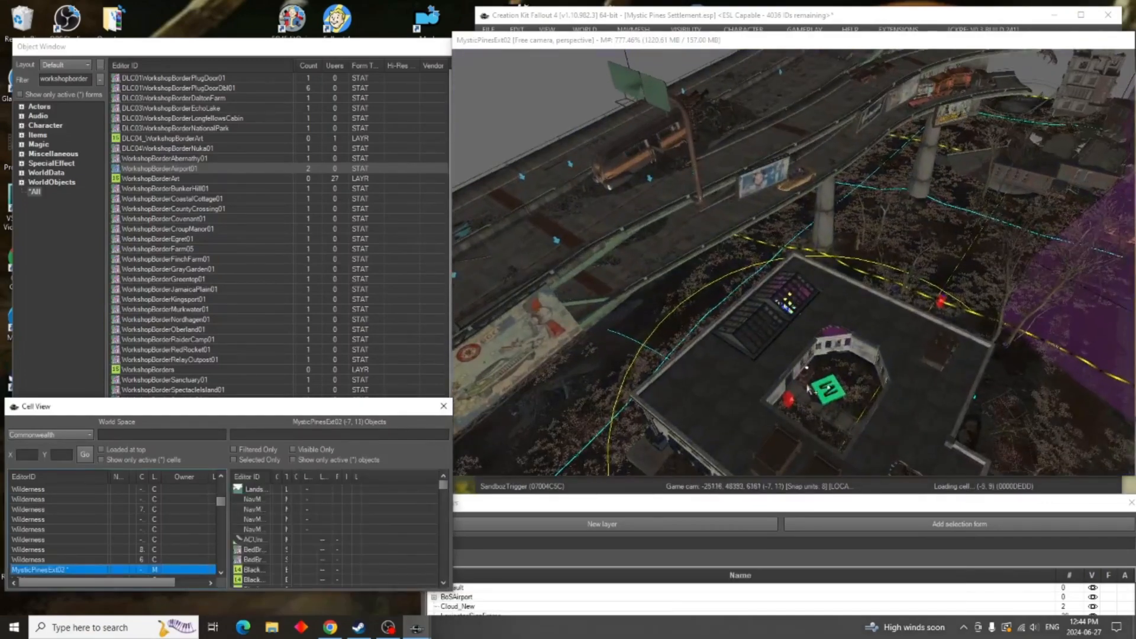
pyautogui.doubleClick(808, 384)
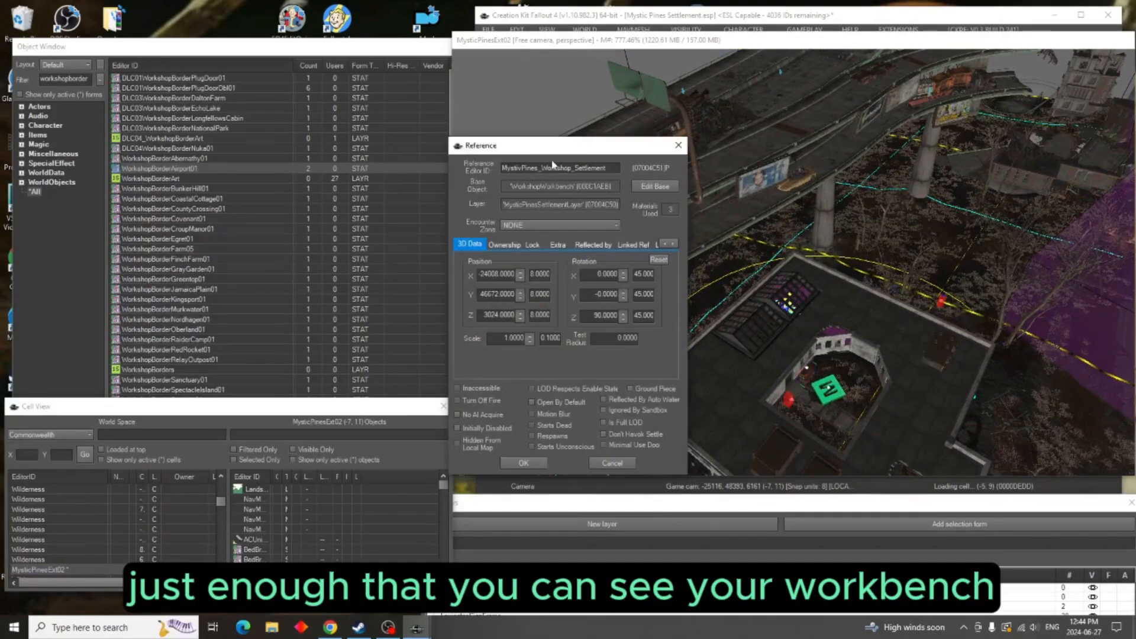
pyautogui.moveTo(555, 157); pyautogui.dragTo(318, 117)
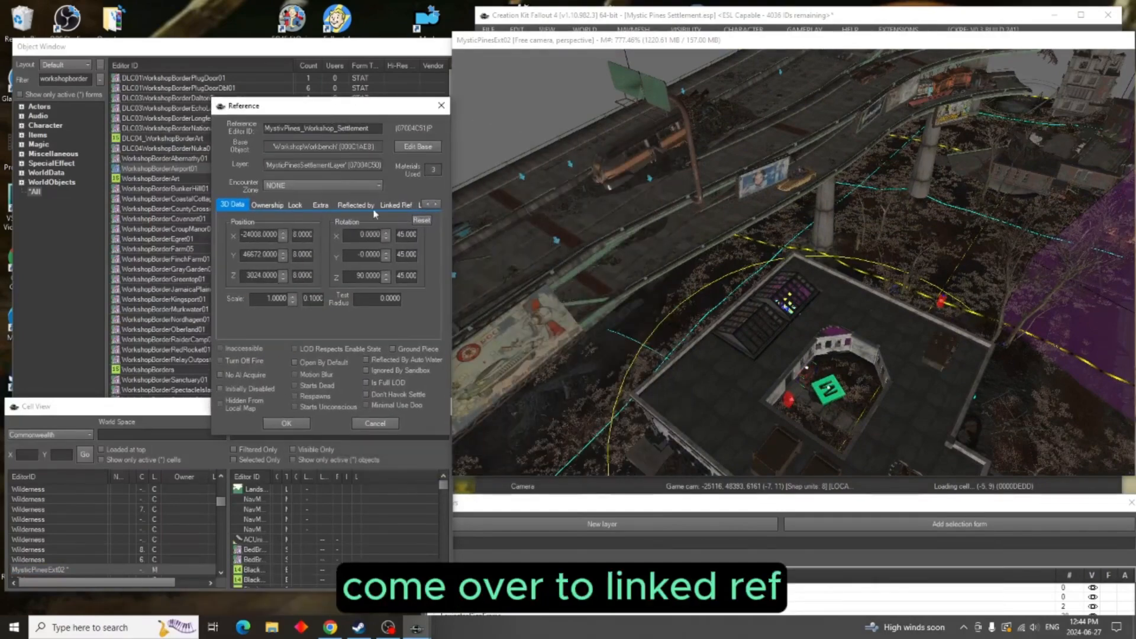
pyautogui.click(401, 206)
# Start a new linked reference on the workbench and pick the SandbozTrigger box as its target in the render window
pyautogui.moveTo(870, 227); pyautogui.dragTo(869, 305, button='middle')
pyautogui.moveTo(913, 140); pyautogui.dragTo(906, 388, button='middle')
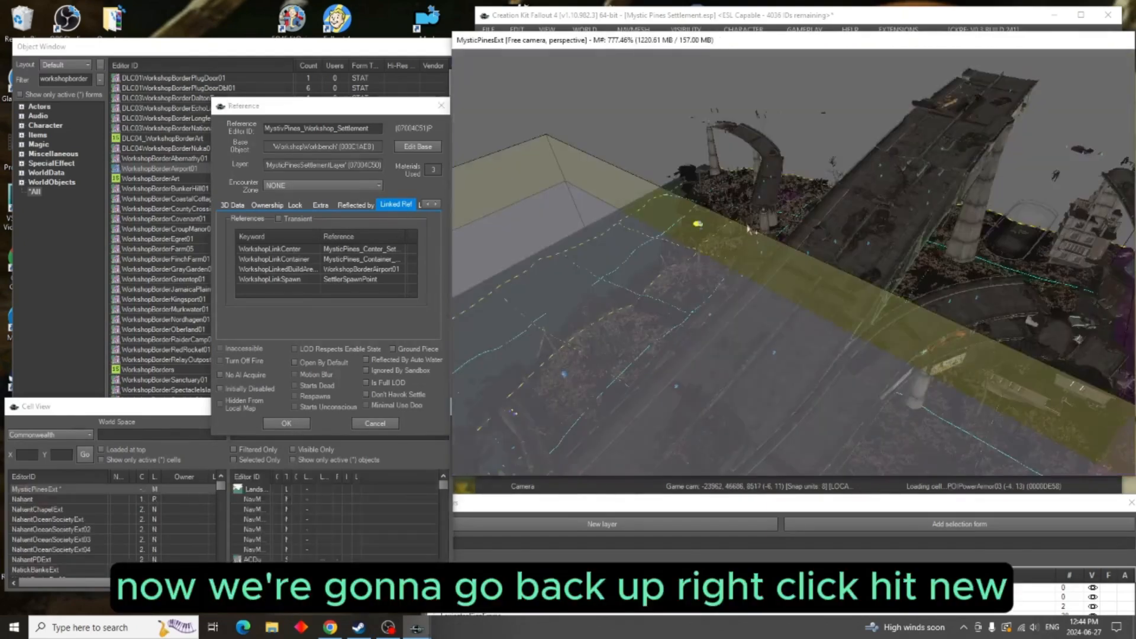
pyautogui.rightClick(367, 295)
pyautogui.click(381, 299)
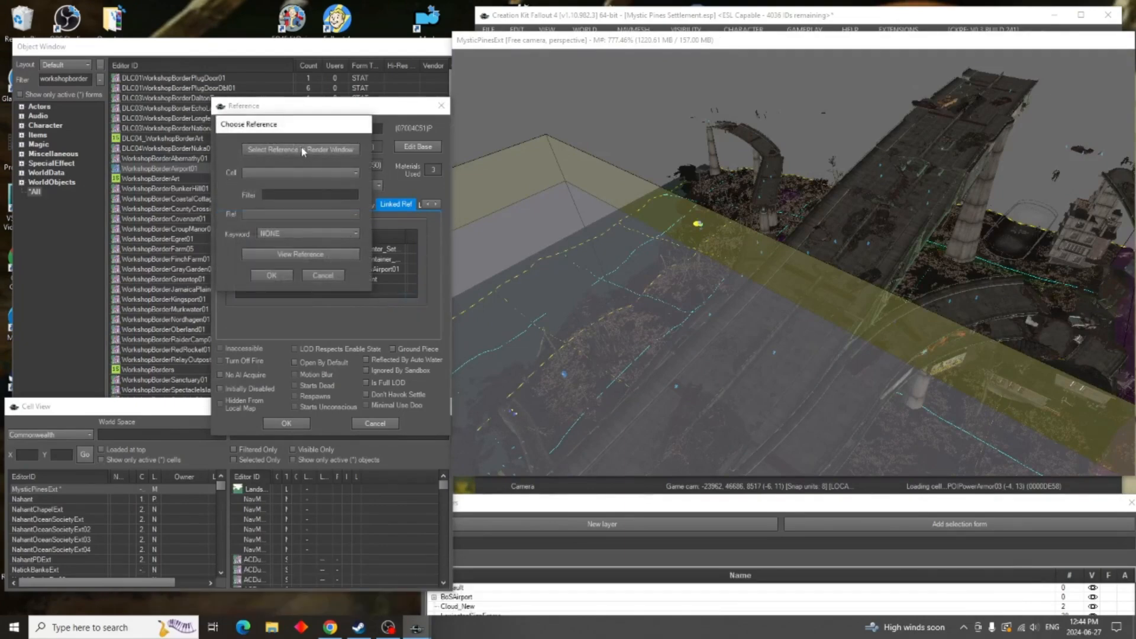
pyautogui.click(300, 149)
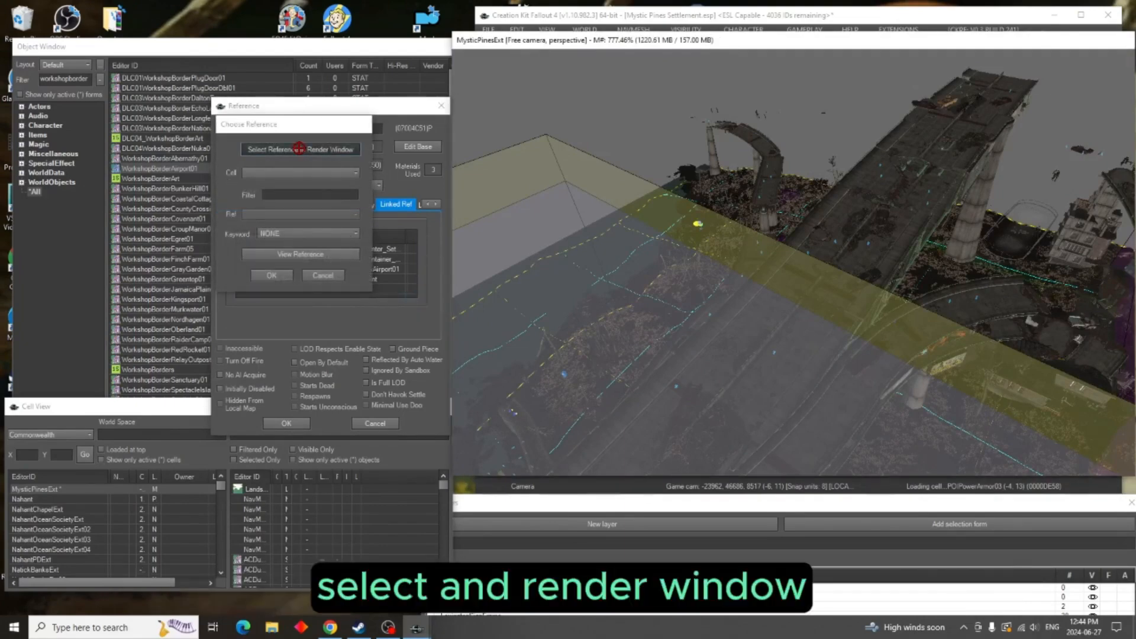
pyautogui.doubleClick(694, 215)
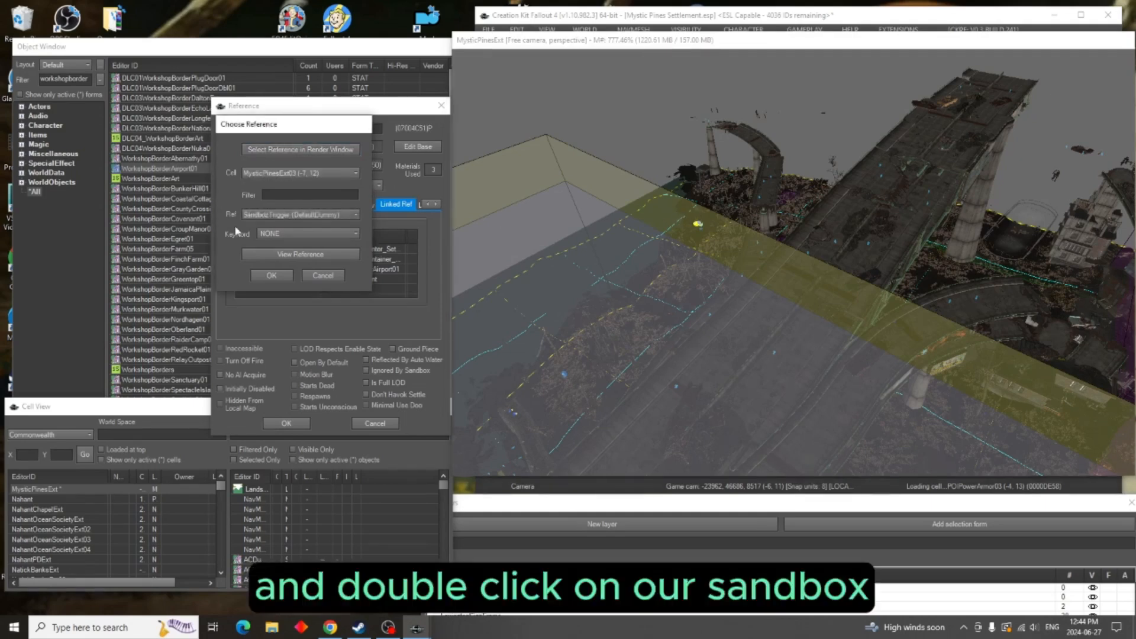
# Give the new link the keyword WorkshopLinkSandbox, accept the workbench's properties, and save the plugin
pyautogui.click(357, 233)
pyautogui.moveTo(549, 261); pyautogui.dragTo(549, 453)
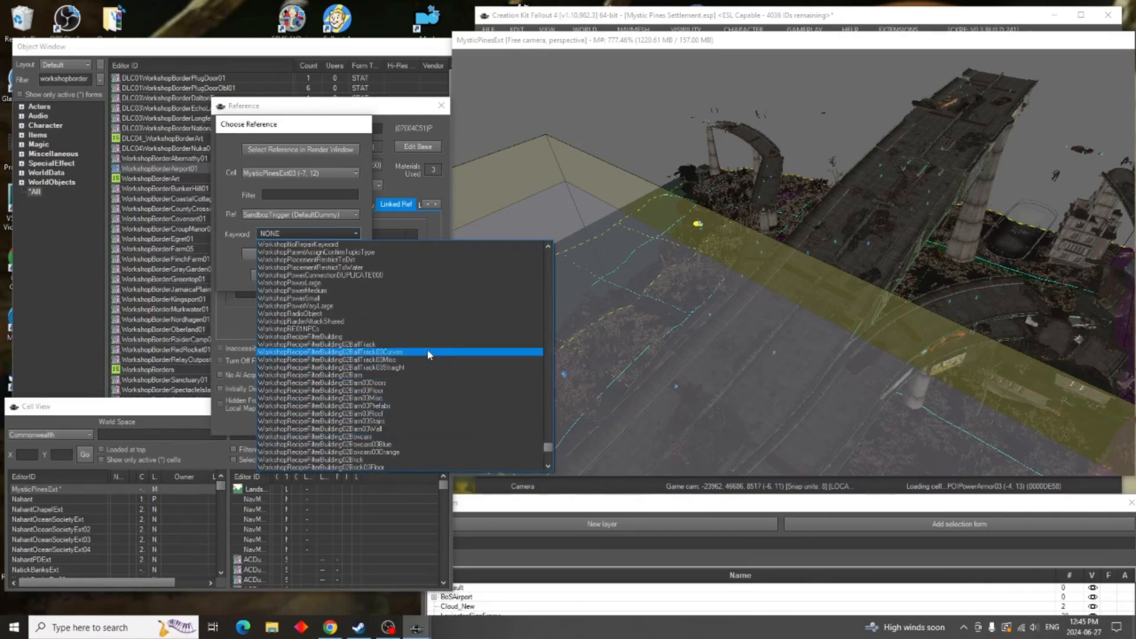
pyautogui.scroll(3, 428, 352)
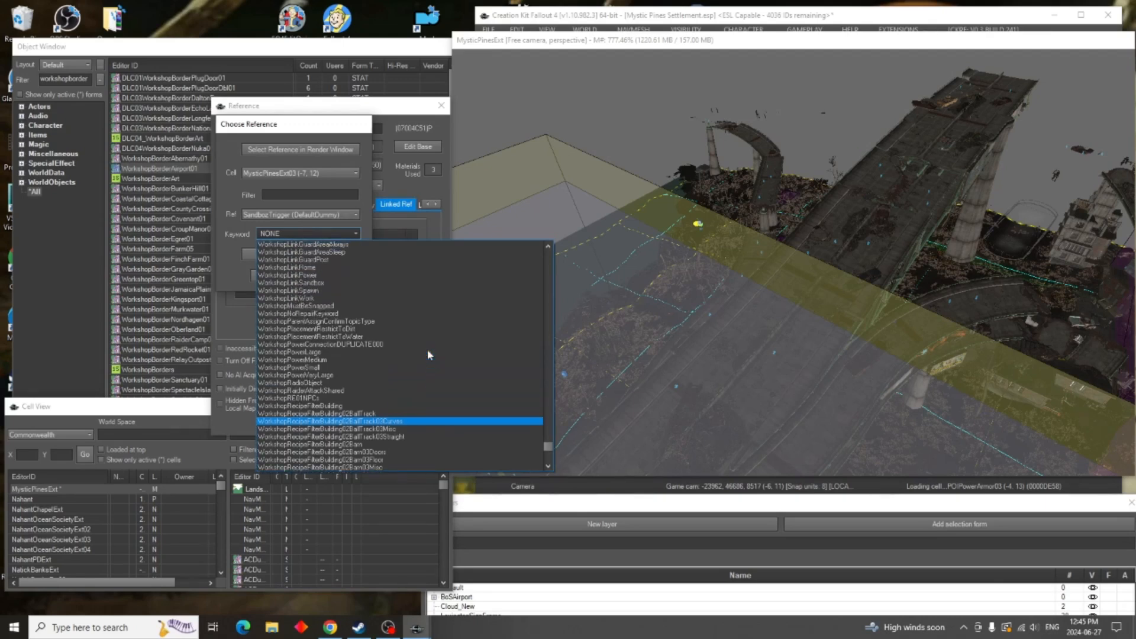
pyautogui.click(338, 283)
pyautogui.click(269, 276)
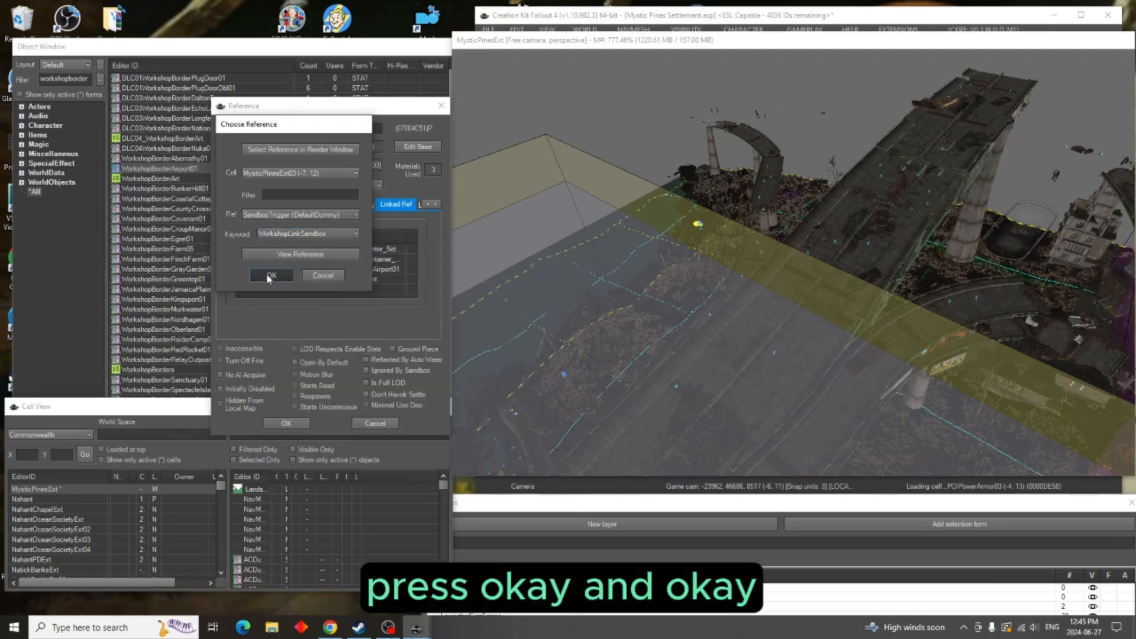
pyautogui.click(297, 421)
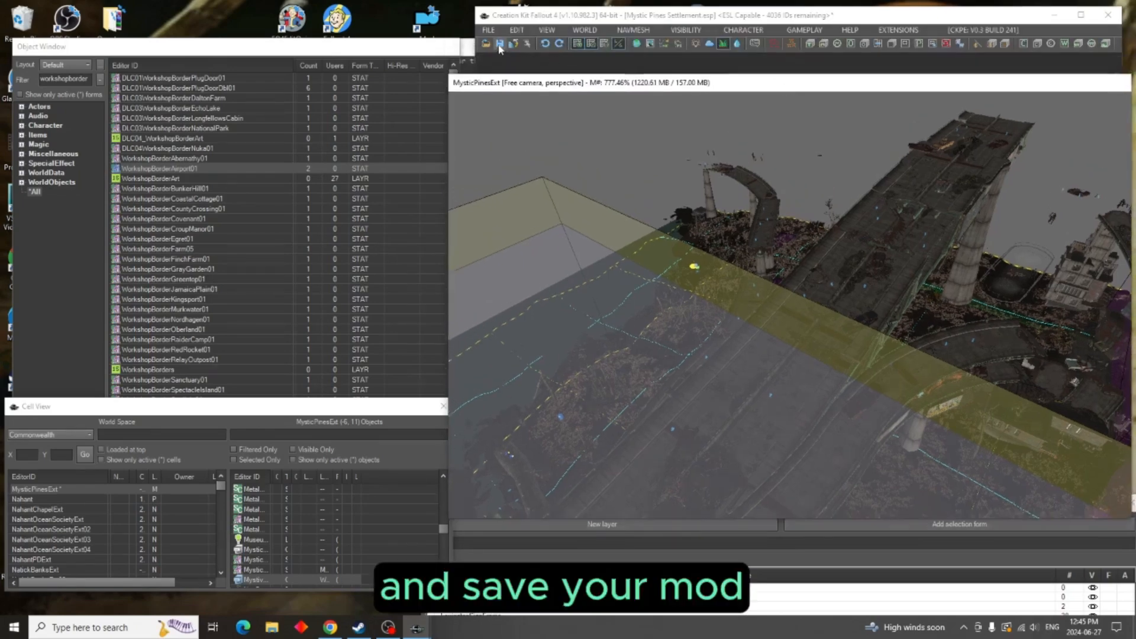
pyautogui.click(500, 44)
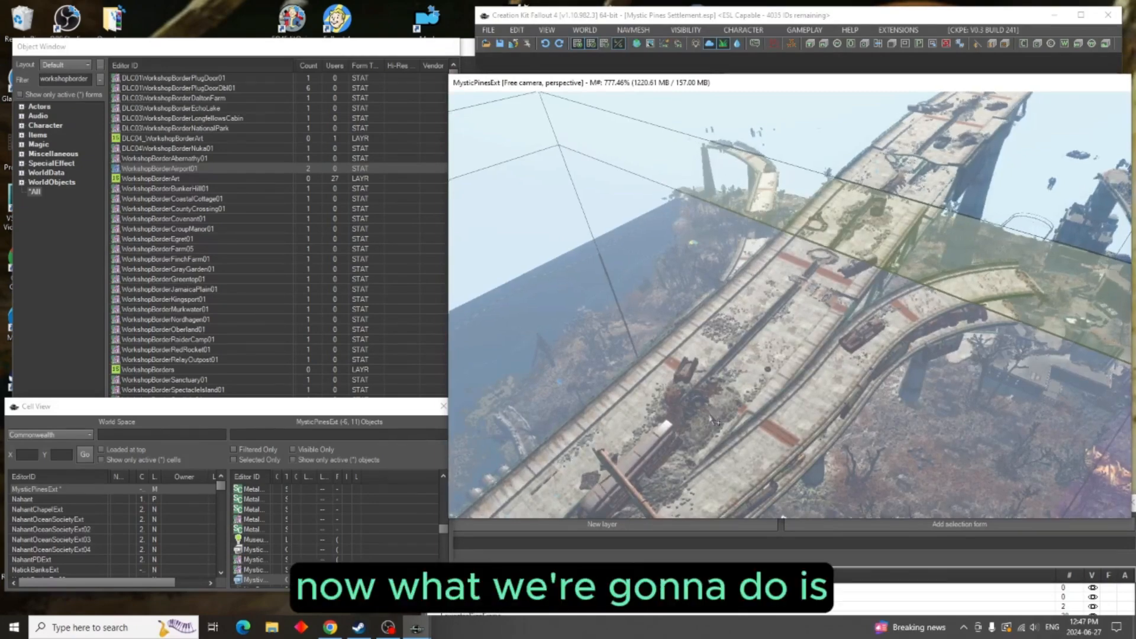
# Create a trigger box around the courtyard workbench using the WorkshopSetOwnedTrigger form
pyautogui.scroll(2, 716, 415)
pyautogui.moveTo(718, 438); pyautogui.dragTo(787, 314, button='middle')
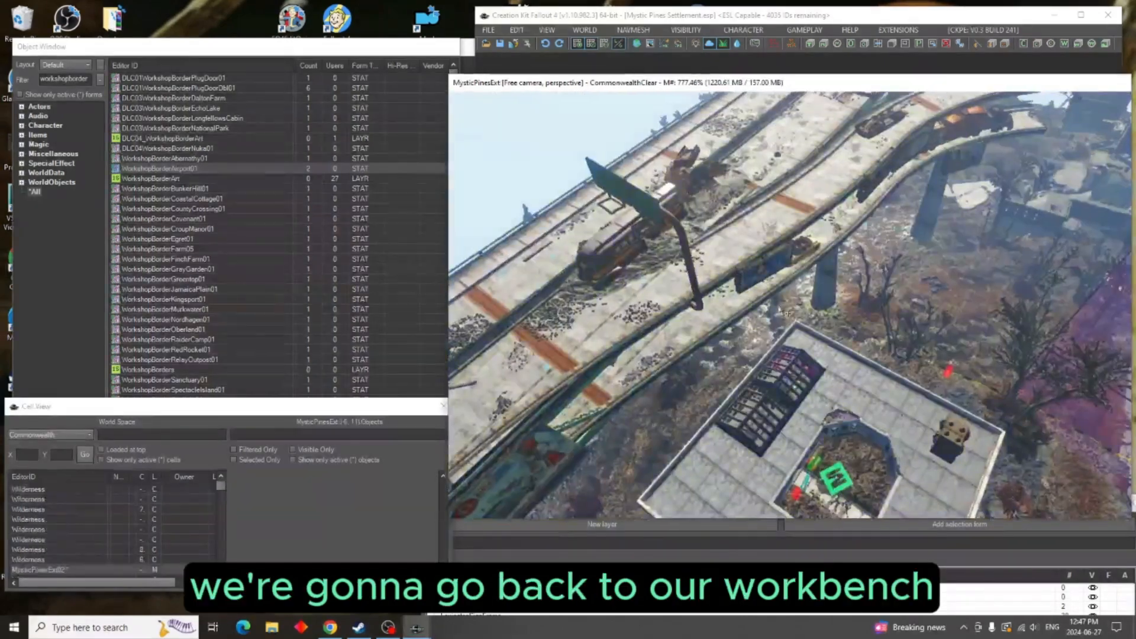
pyautogui.scroll(3, 790, 314)
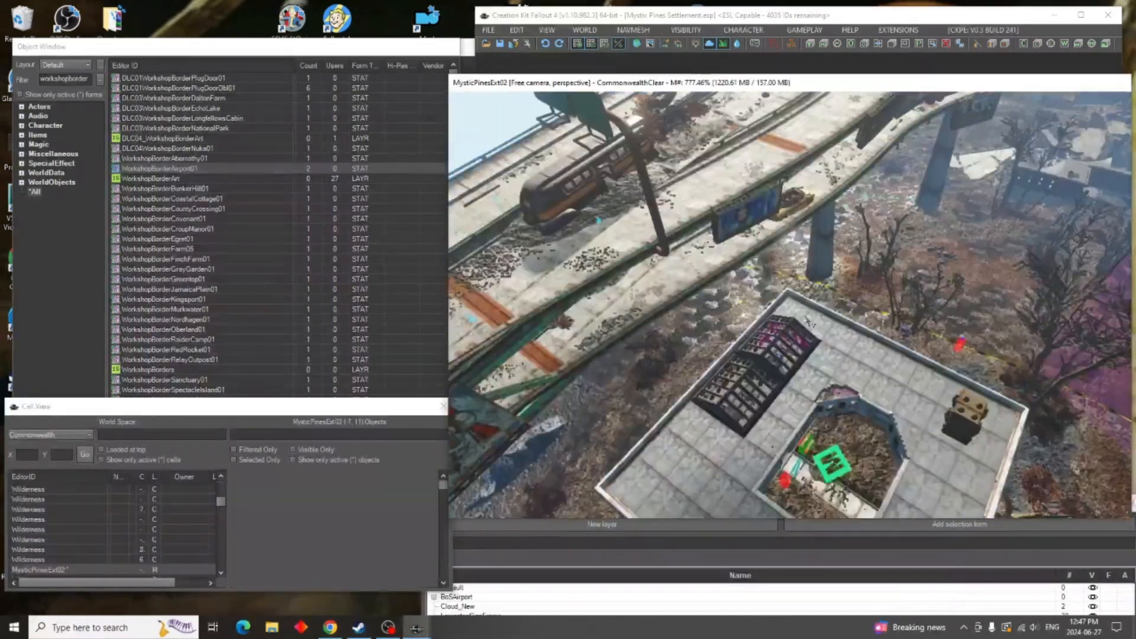
pyautogui.scroll(3, 808, 320)
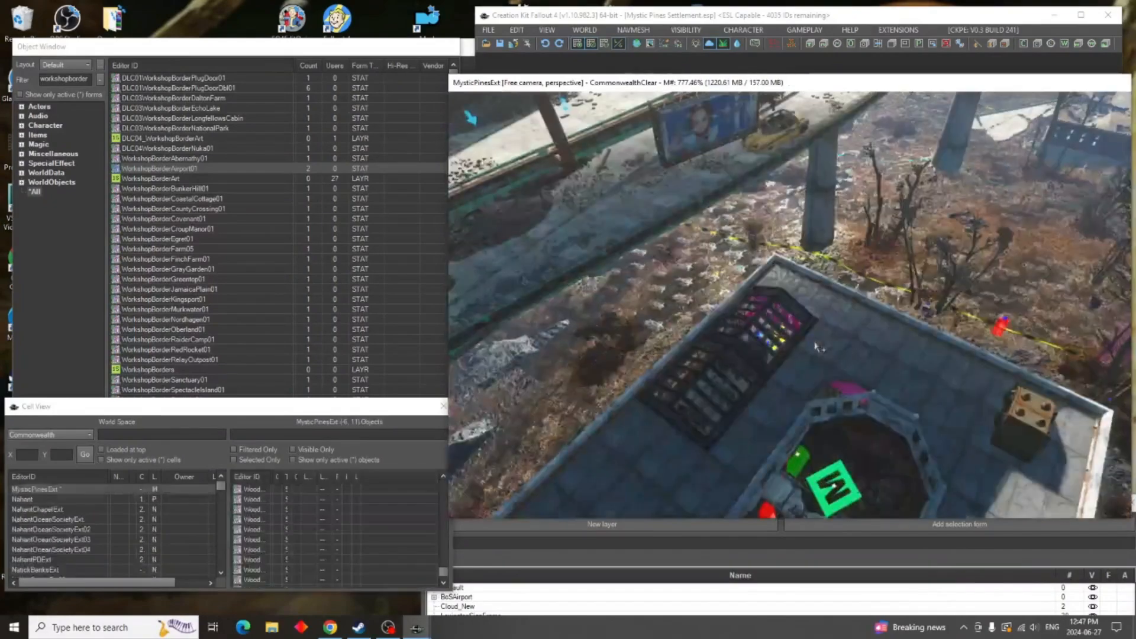
pyautogui.scroll(5, 815, 340)
pyautogui.moveTo(815, 341); pyautogui.dragTo(787, 241, button='middle')
pyautogui.scroll(8, 787, 242)
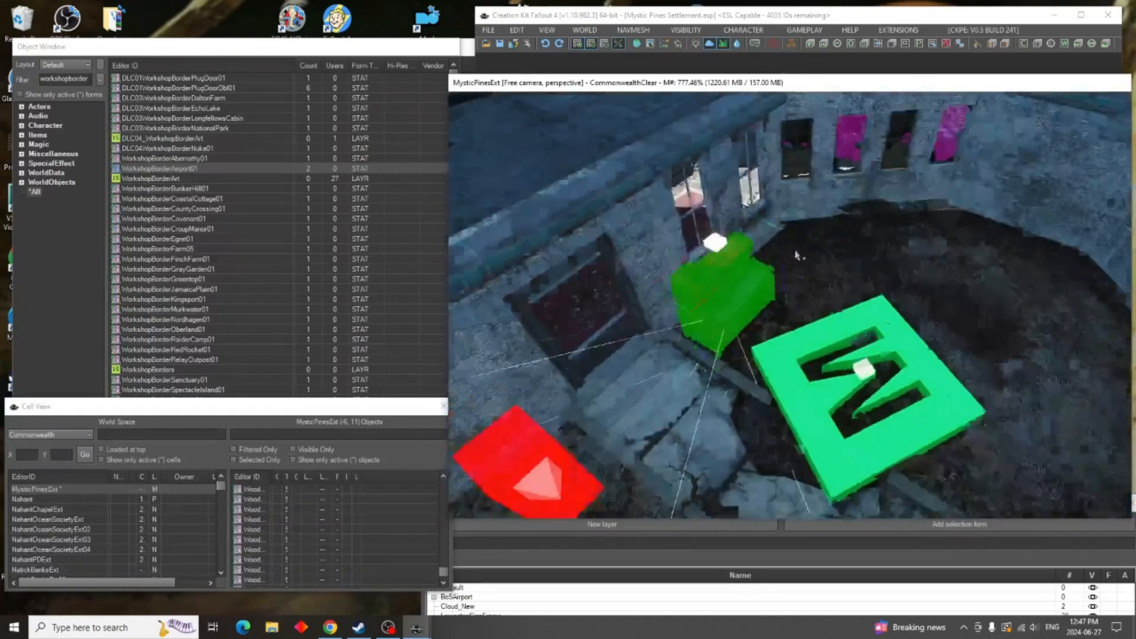
pyautogui.scroll(6, 796, 255)
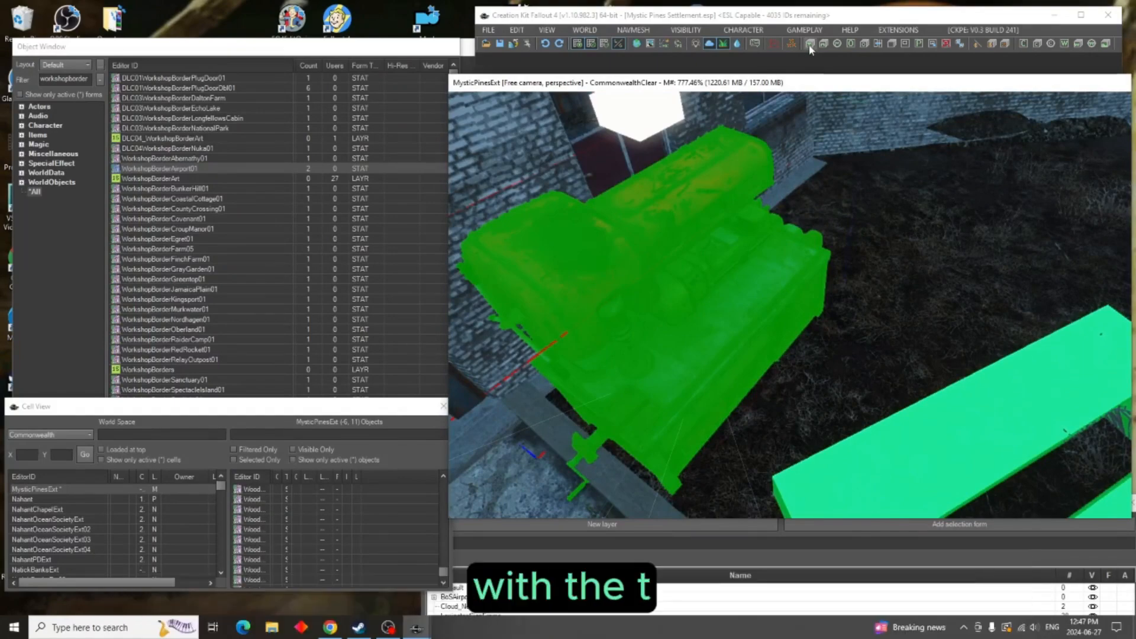
pyautogui.click(810, 45)
pyautogui.click(528, 121)
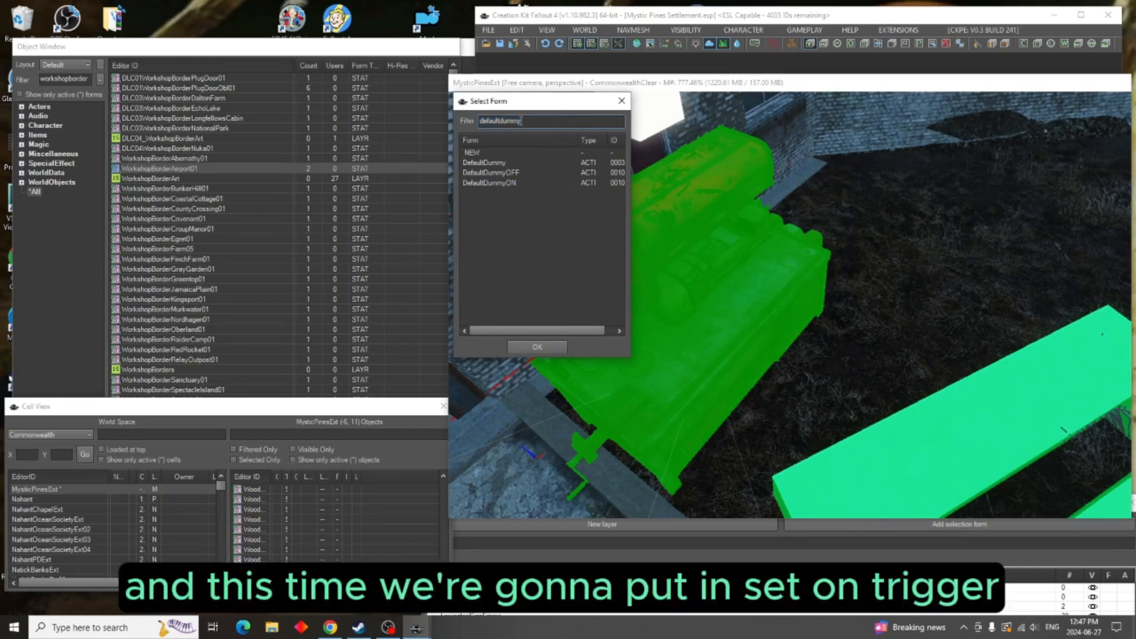
pyautogui.write('setown')
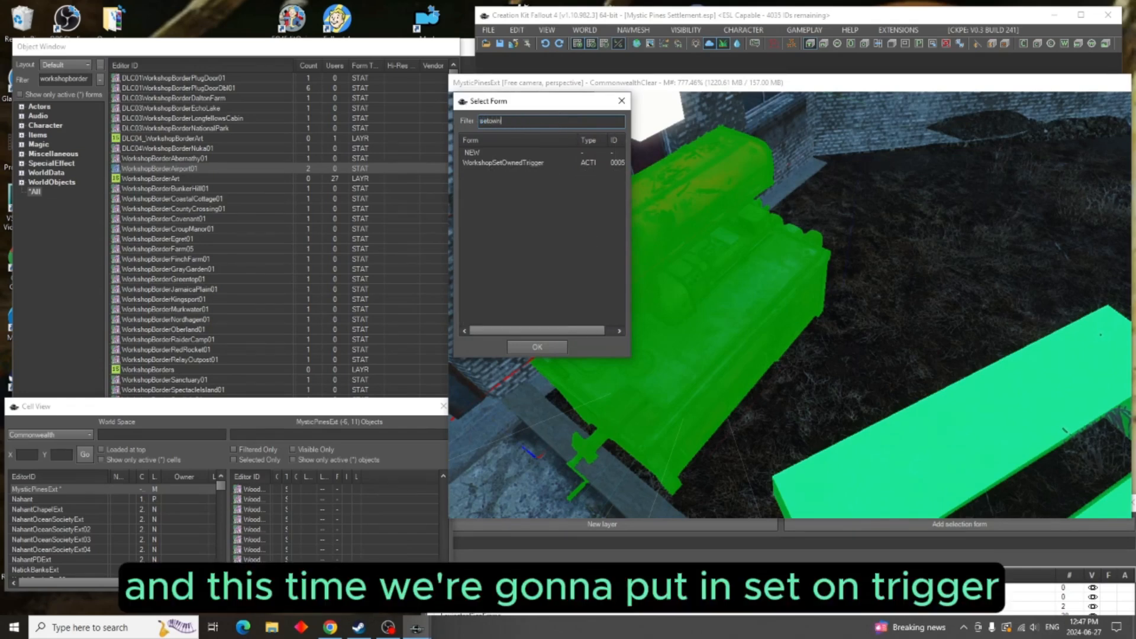
pyautogui.click(504, 164)
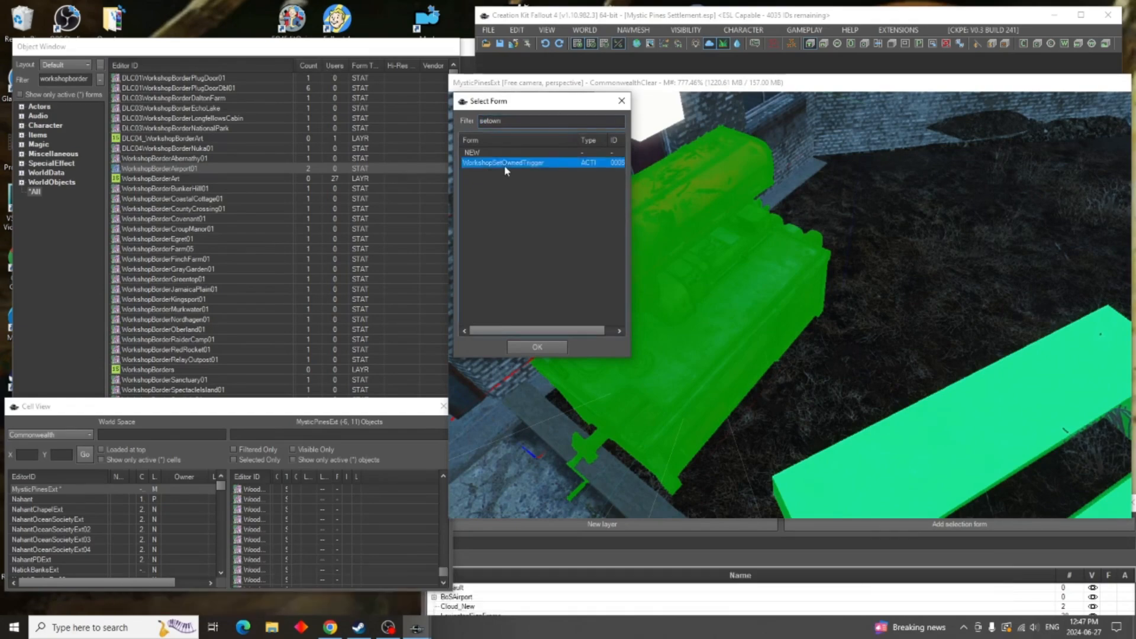
pyautogui.click(538, 349)
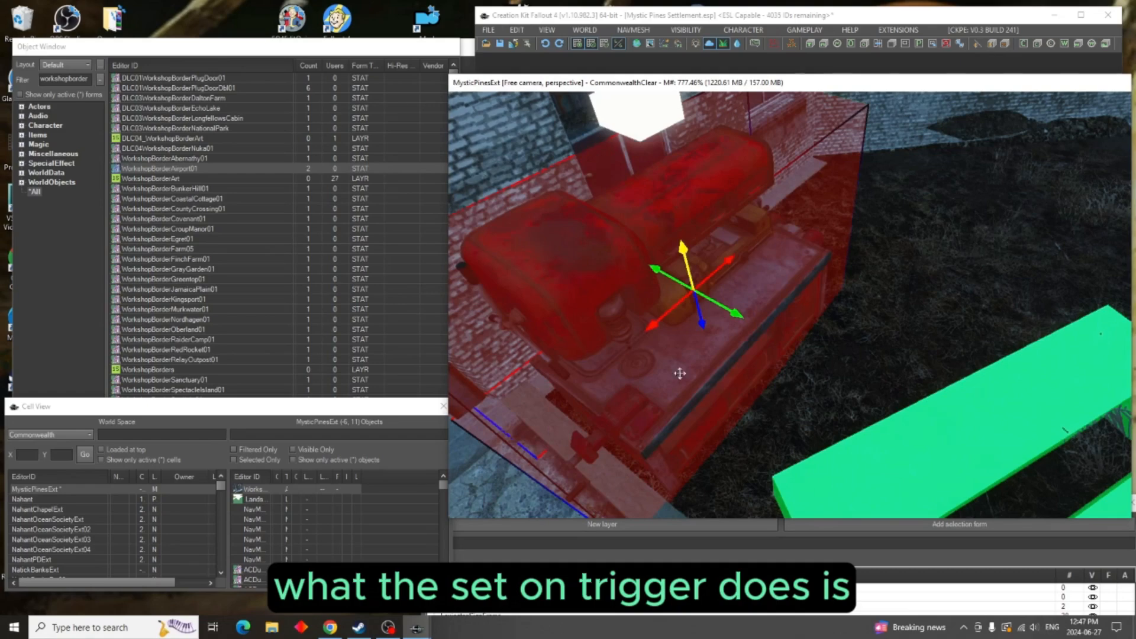
# Enlarge the red ownership trigger box forward, to both sides and upward around the workbench, then hide the sizing gizmo
pyautogui.keyDown('shift'); pyautogui.moveTo(868, 348); pyautogui.dragTo(738, 308, button='middle'); pyautogui.keyUp('shift')
pyautogui.scroll(-5, 751, 310)
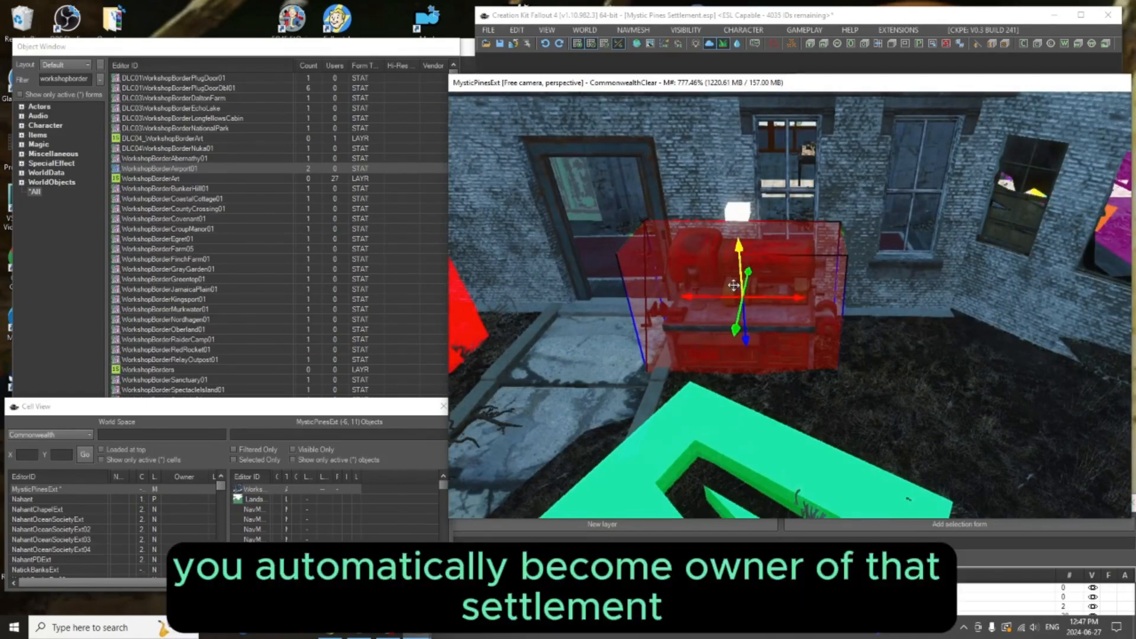
pyautogui.moveTo(734, 329); pyautogui.dragTo(721, 392)
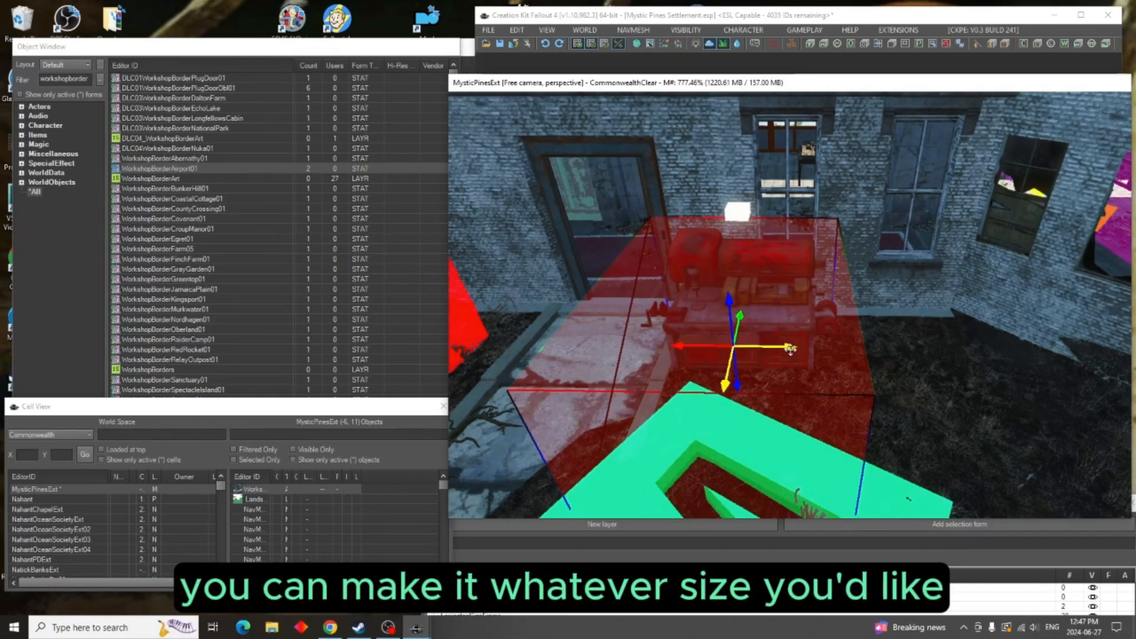
pyautogui.moveTo(791, 349); pyautogui.dragTo(872, 348)
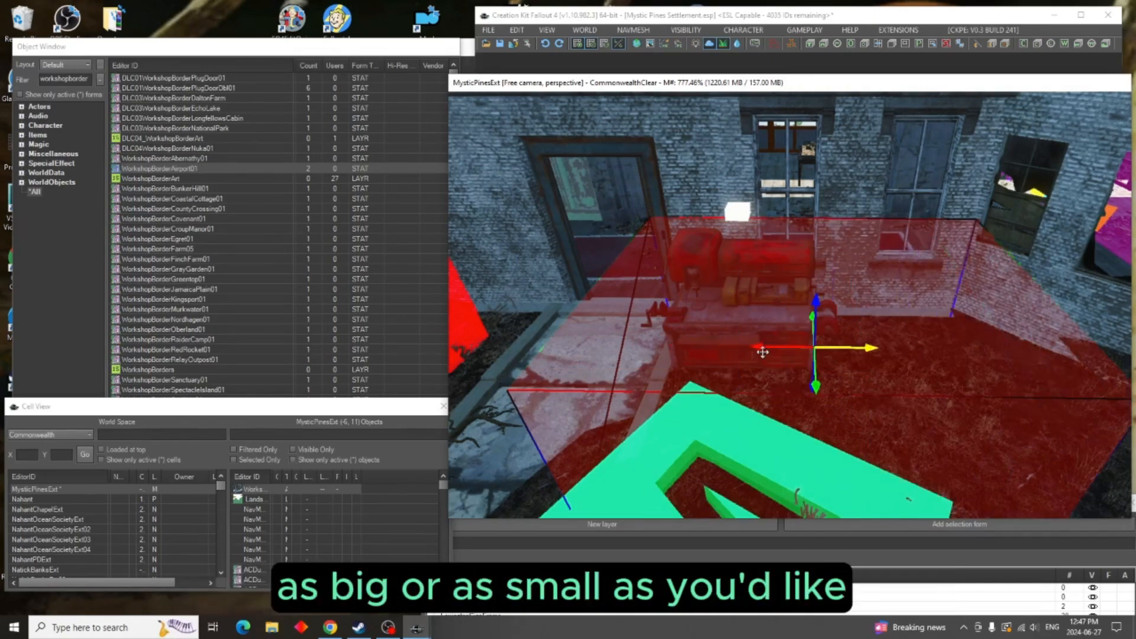
pyautogui.moveTo(760, 348); pyautogui.dragTo(710, 347)
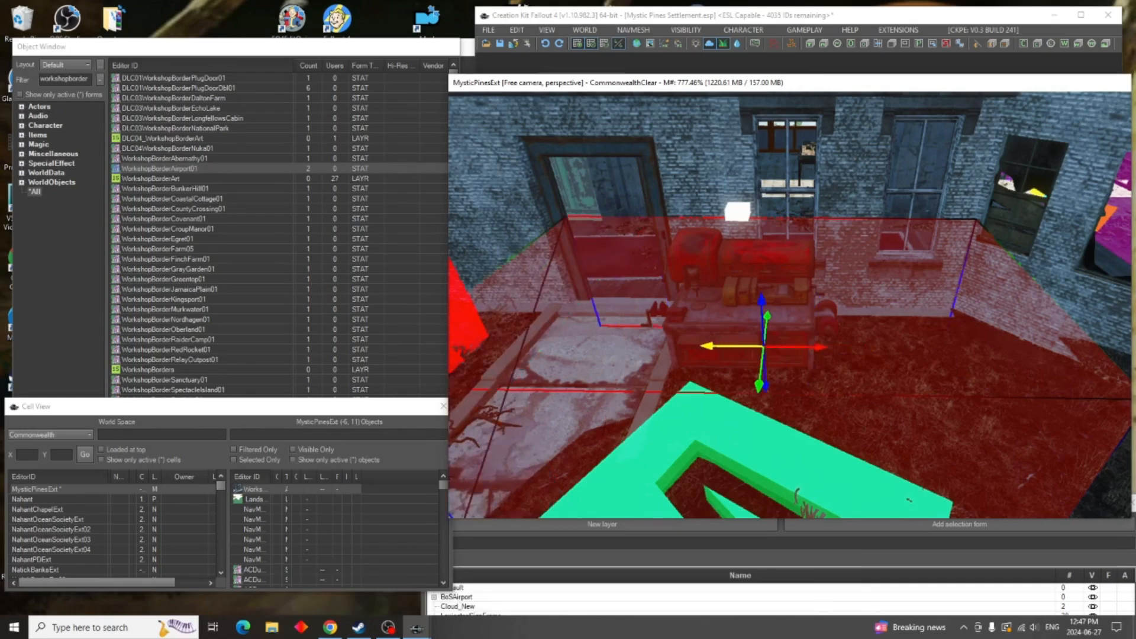
pyautogui.moveTo(761, 306); pyautogui.dragTo(760, 264)
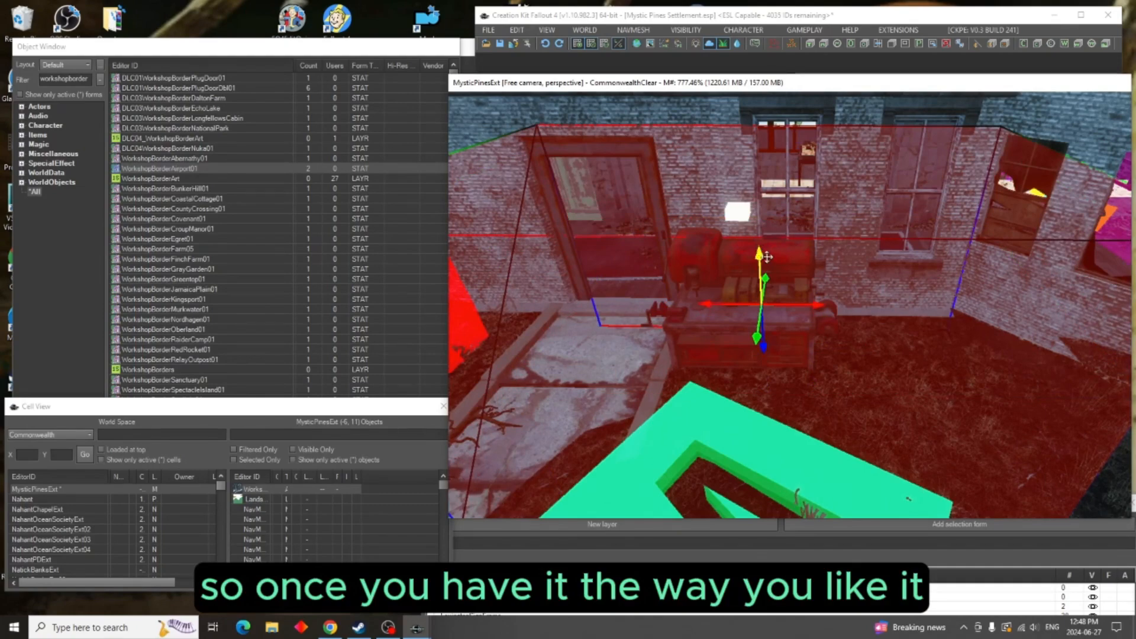
pyautogui.press('2')
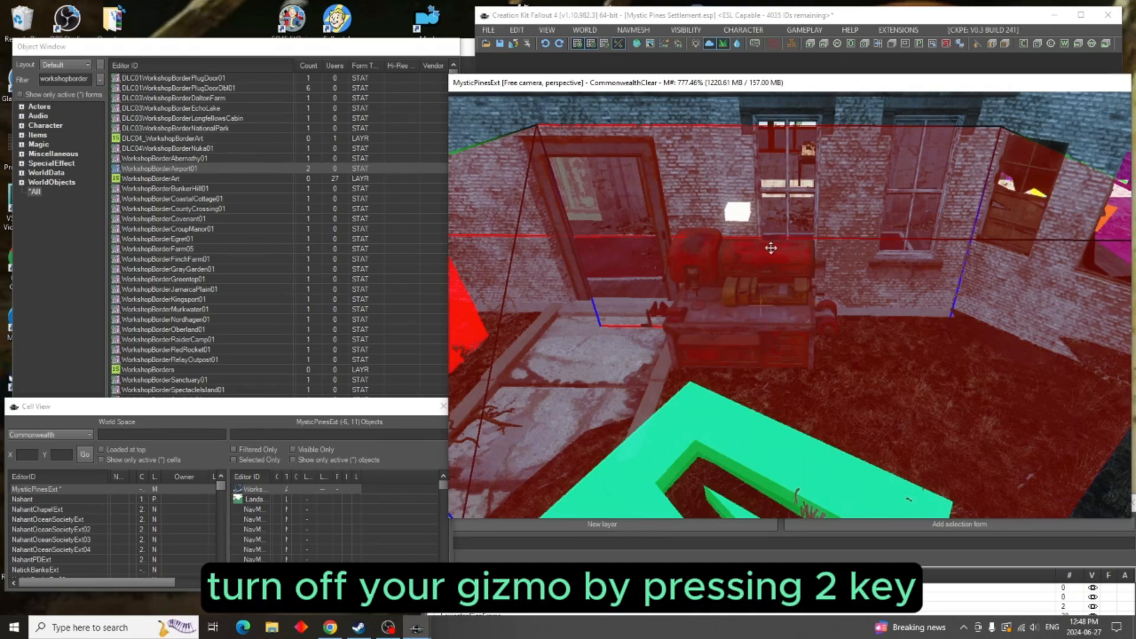
# Add a linked reference without a keyword from the red ownership trigger to the courtyard workbench, picking the workbench in the render window
pyautogui.doubleClick(771, 246)
pyautogui.moveTo(634, 146); pyautogui.dragTo(408, 115)
pyautogui.scroll(5, 723, 303)
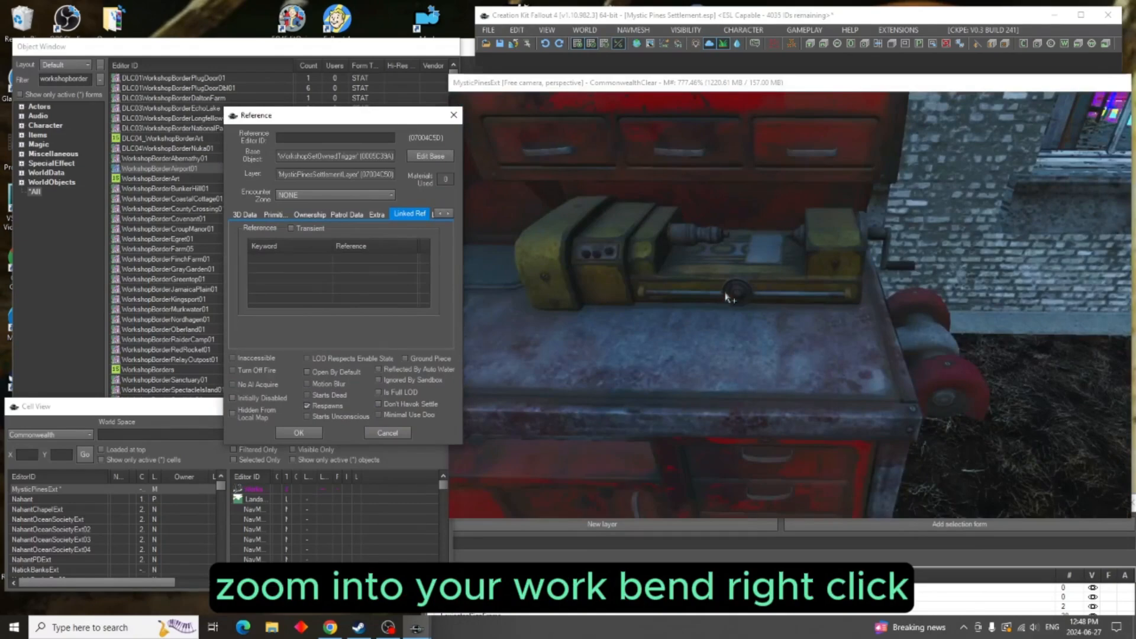
pyautogui.rightClick(368, 277)
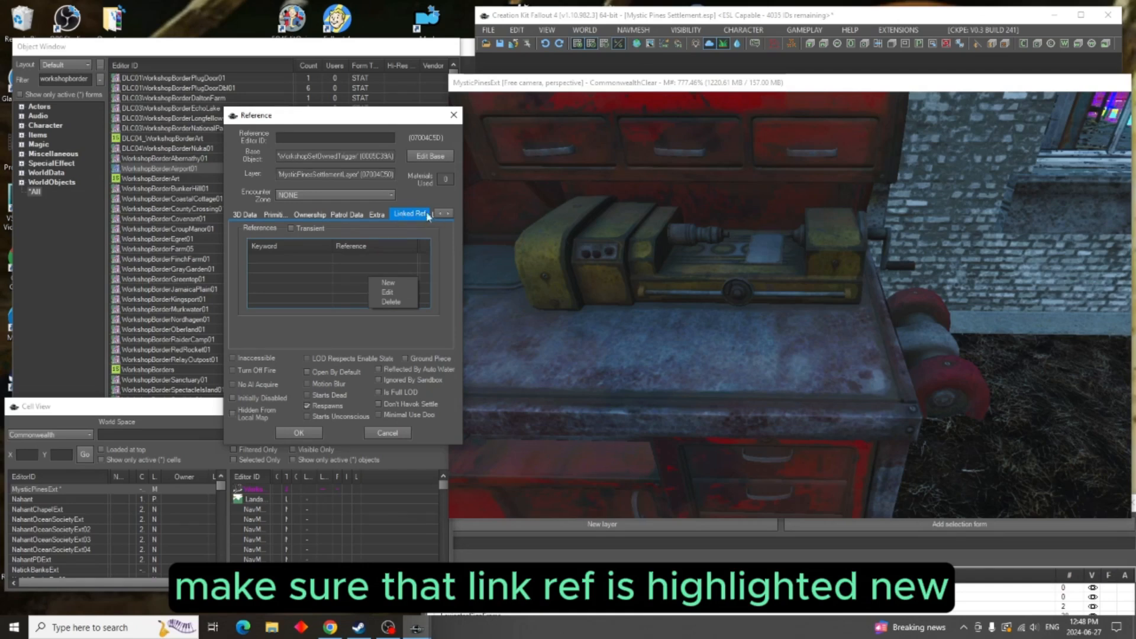
pyautogui.click(391, 285)
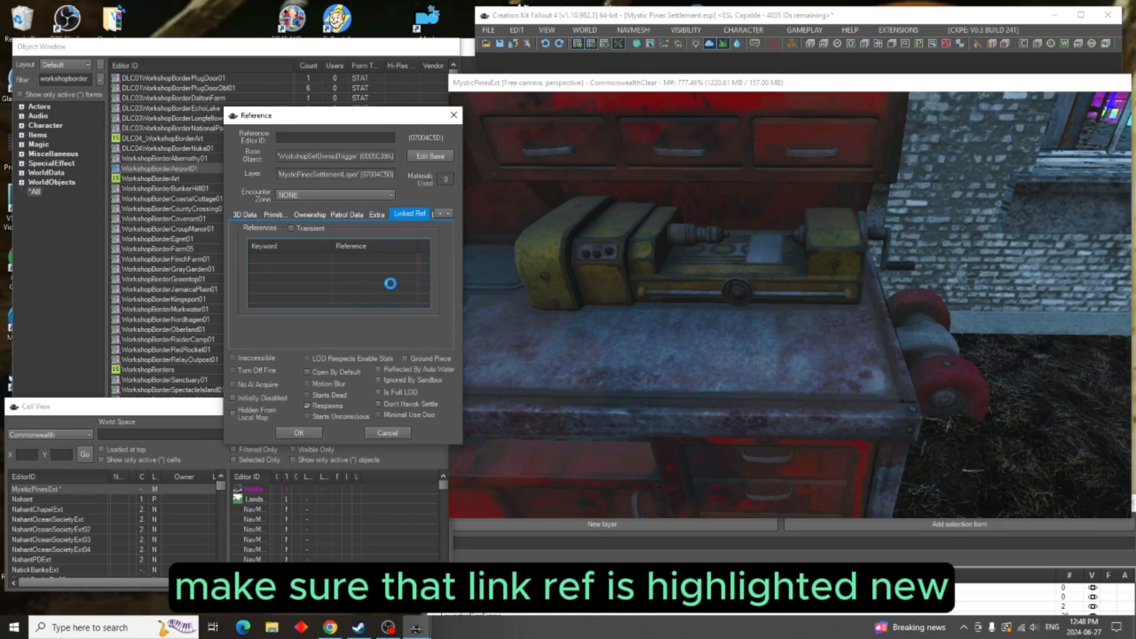
pyautogui.click(308, 159)
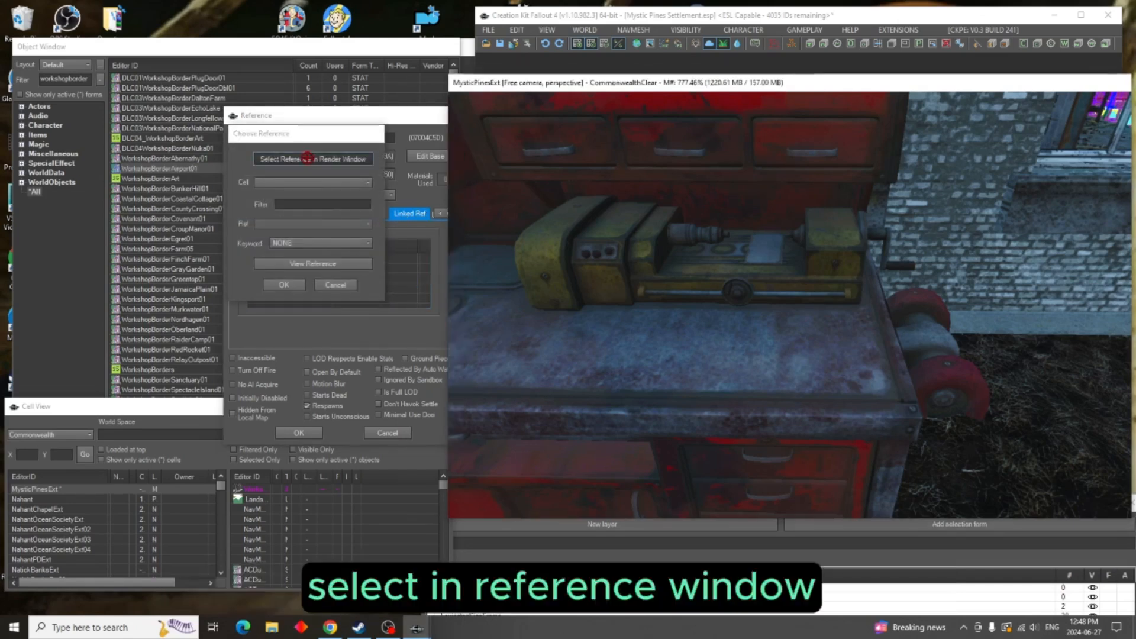
pyautogui.doubleClick(740, 405)
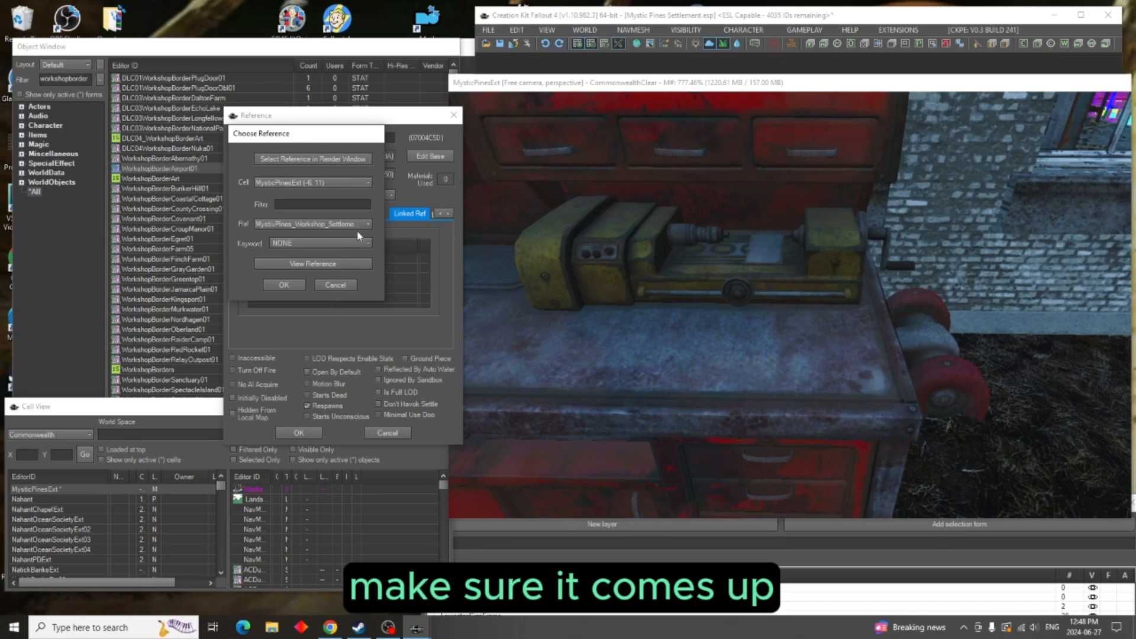
pyautogui.click(285, 285)
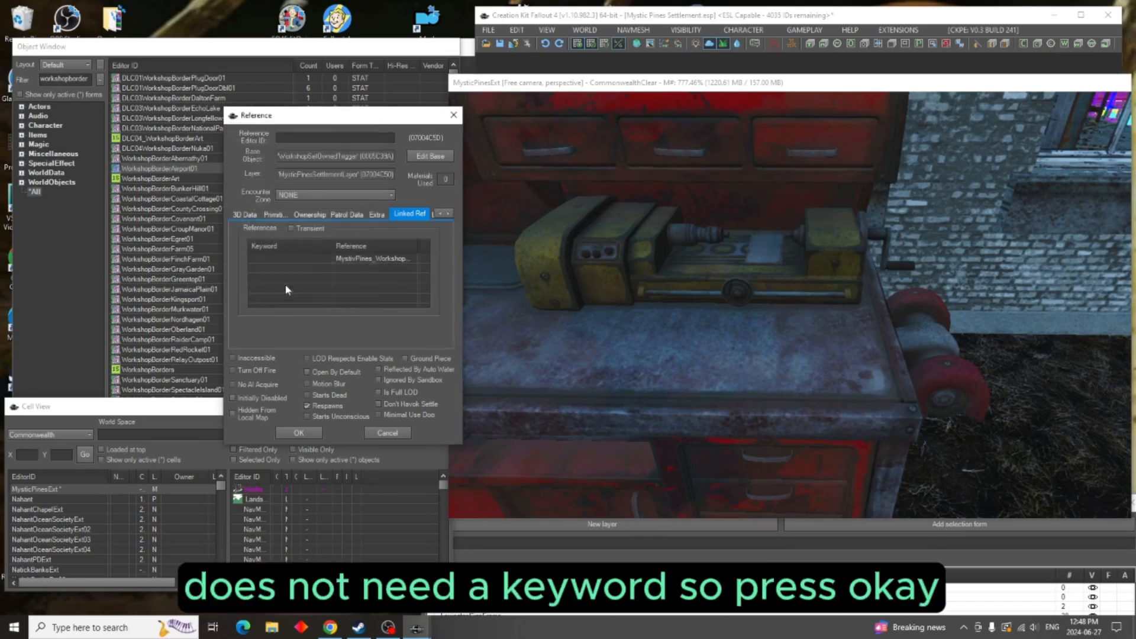
# Accept the ownership trigger's reference properties and save the plugin
pyautogui.click(309, 433)
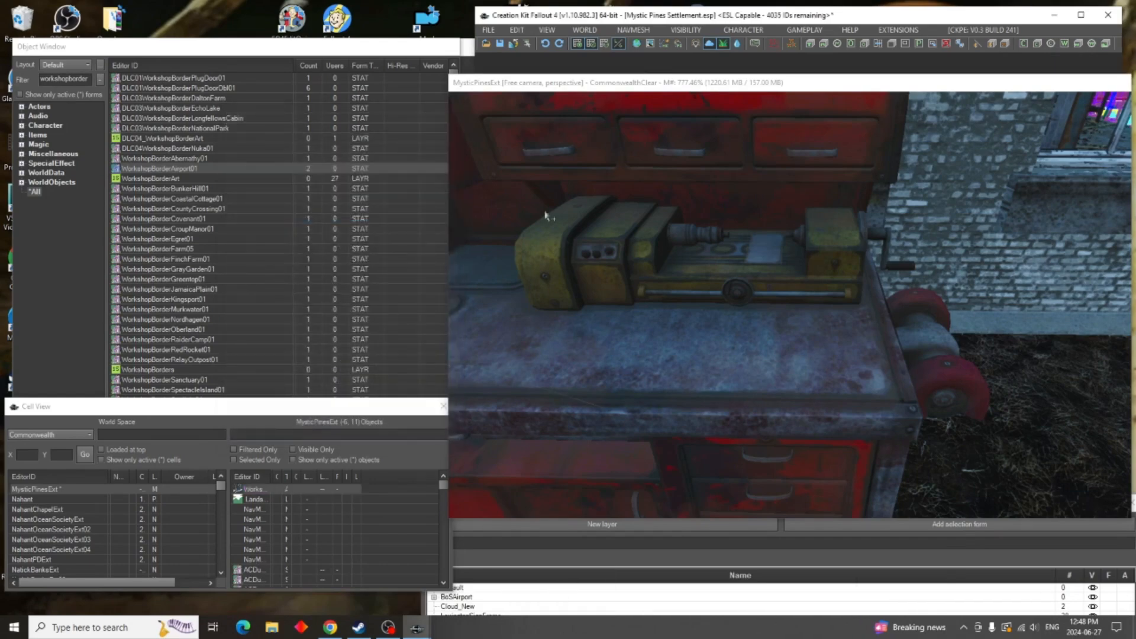
pyautogui.click(501, 44)
pyautogui.scroll(3, 704, 265)
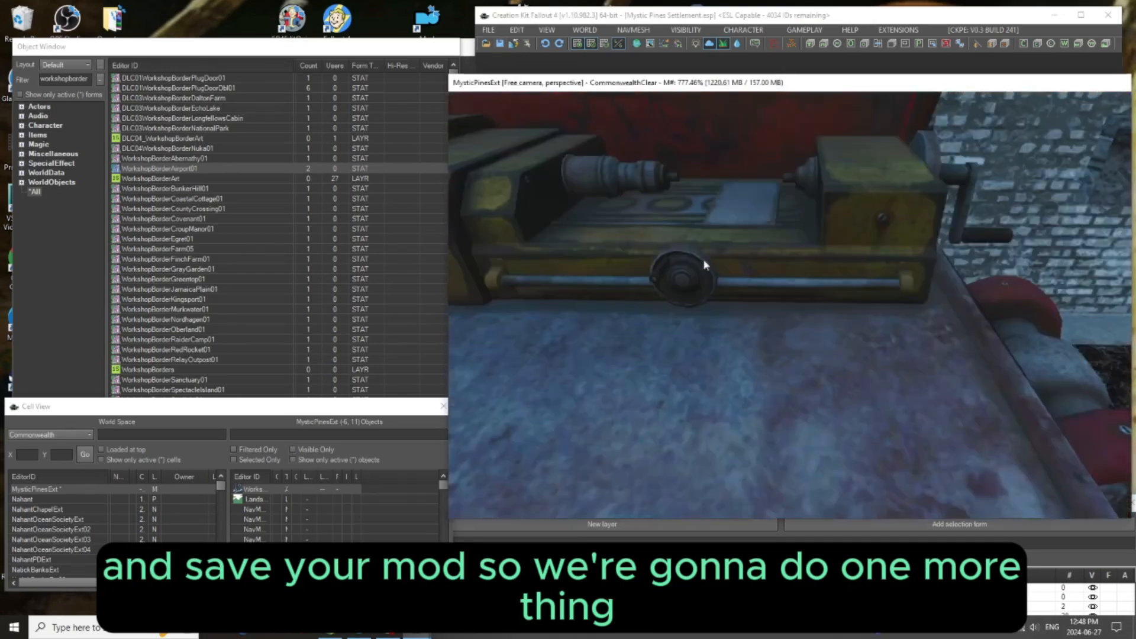
# Open the workbench's reference properties and bring up its list of attached scripts
pyautogui.scroll(-3, 705, 264)
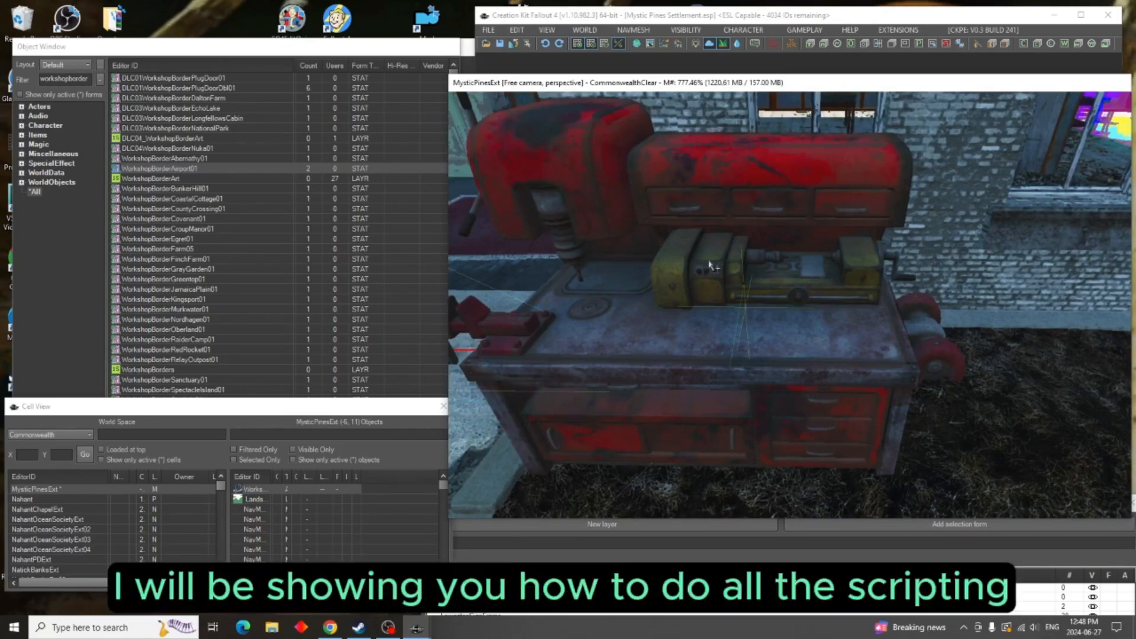
pyautogui.doubleClick(731, 376)
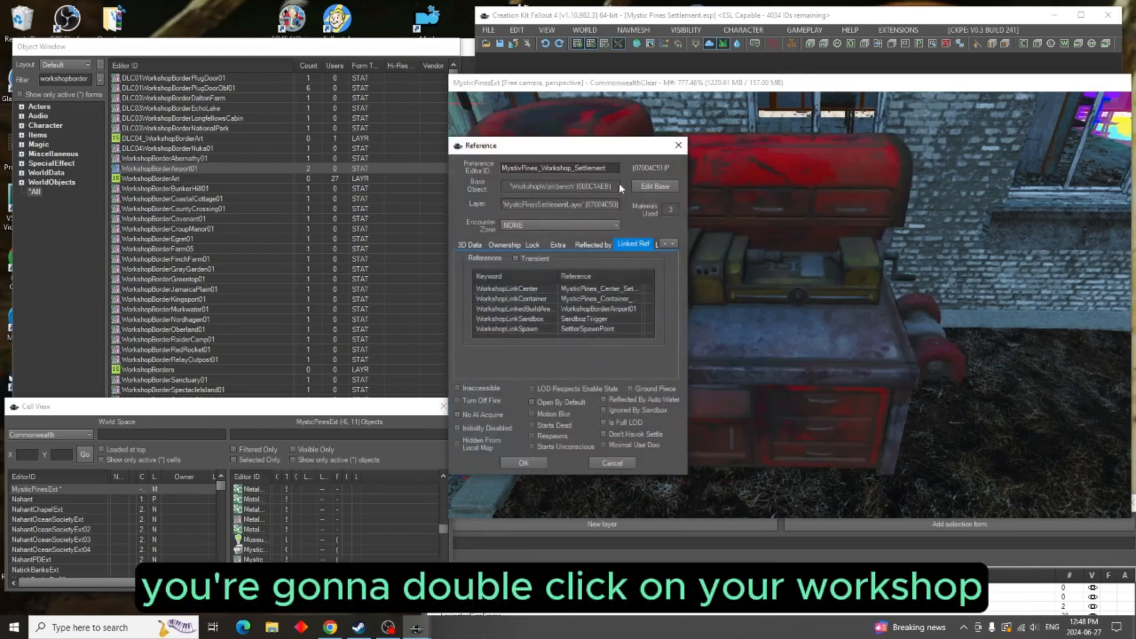
pyautogui.moveTo(615, 145); pyautogui.dragTo(491, 126)
pyautogui.click(551, 225)
pyautogui.click(551, 225)
pyautogui.click(551, 225)
pyautogui.click(551, 225)
pyautogui.click(551, 225)
pyautogui.click(551, 224)
pyautogui.click(551, 225)
pyautogui.click(490, 225)
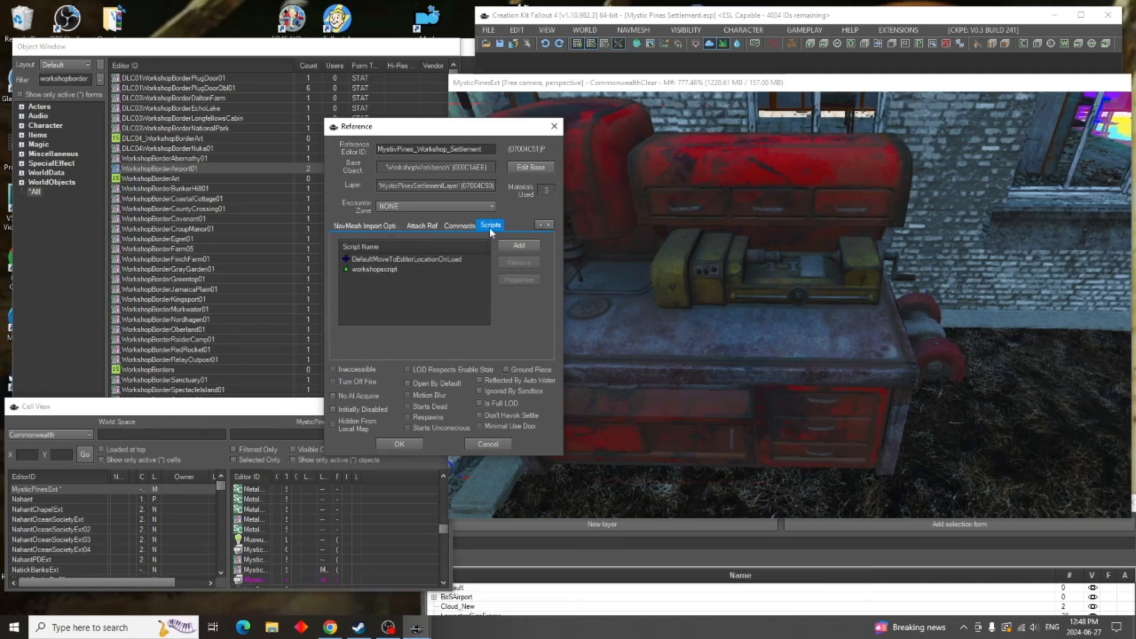
# Open the properties of the workbench's workshopscript, enlarging the window and widening the property name column
pyautogui.click(377, 270)
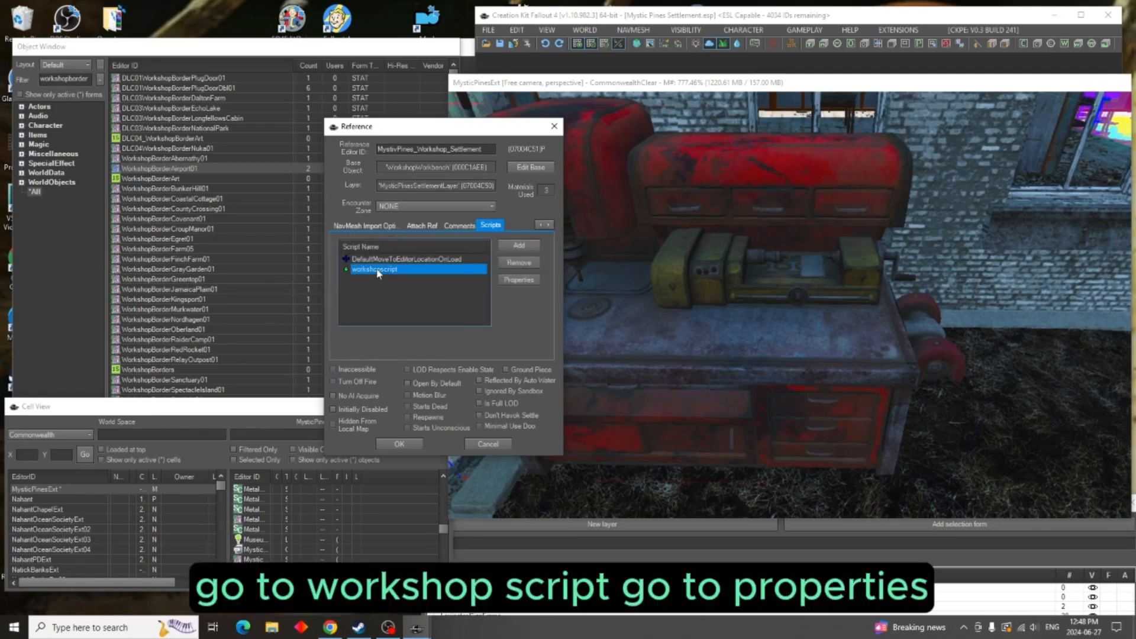
pyautogui.click(526, 281)
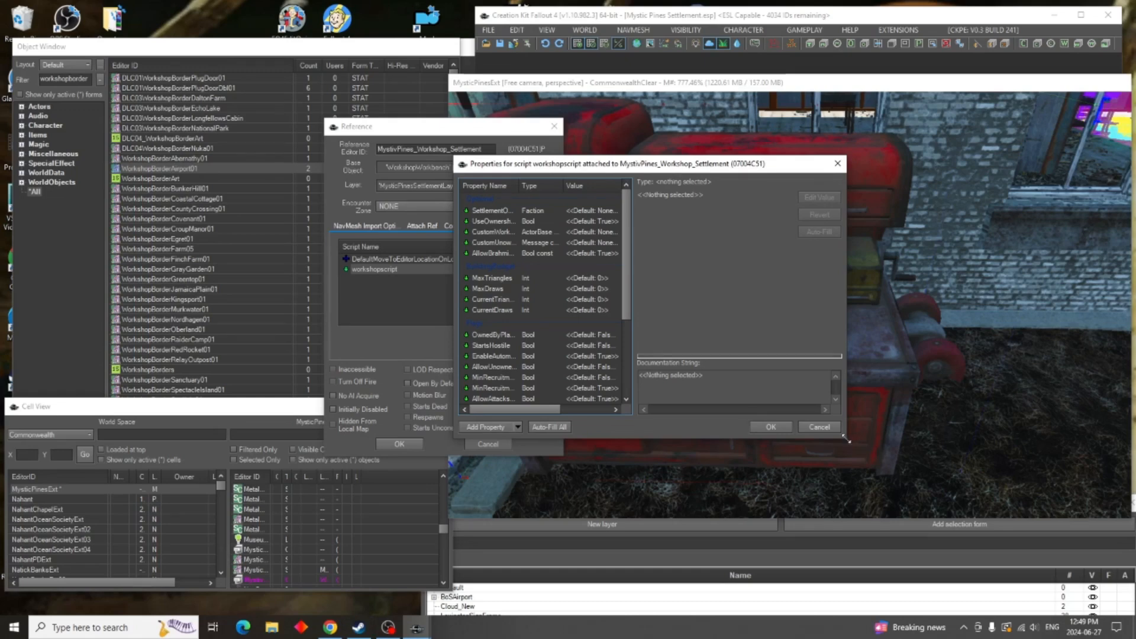
pyautogui.moveTo(845, 440); pyautogui.dragTo(963, 520)
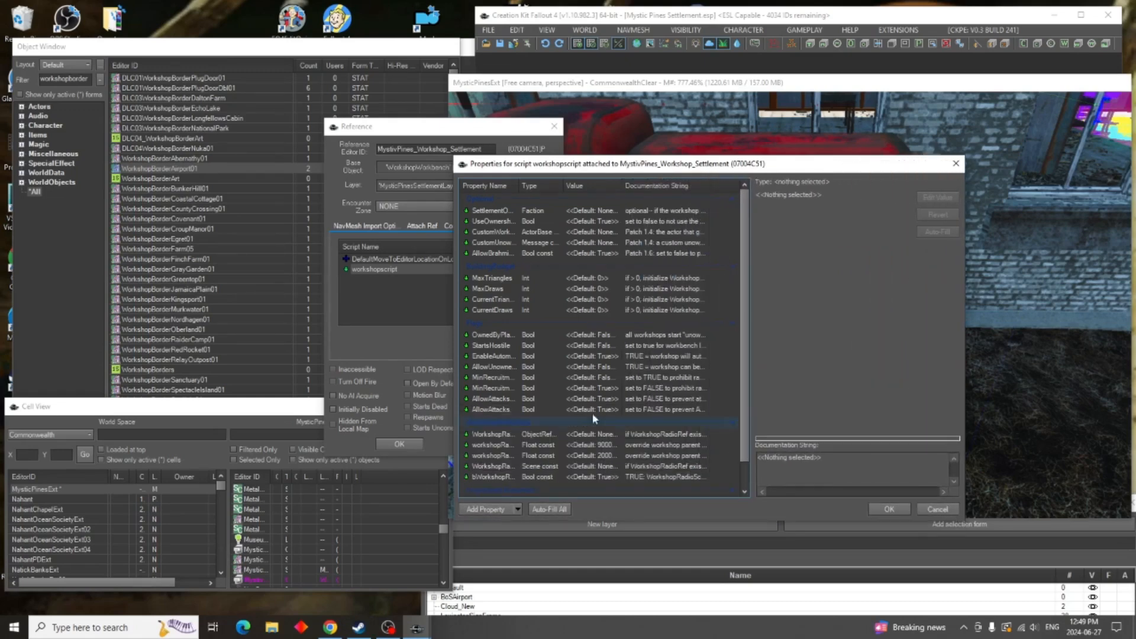
pyautogui.moveTo(519, 186); pyautogui.dragTo(587, 186)
# Override the script's OwnedByPlayer property and set it to True
pyautogui.click(487, 335)
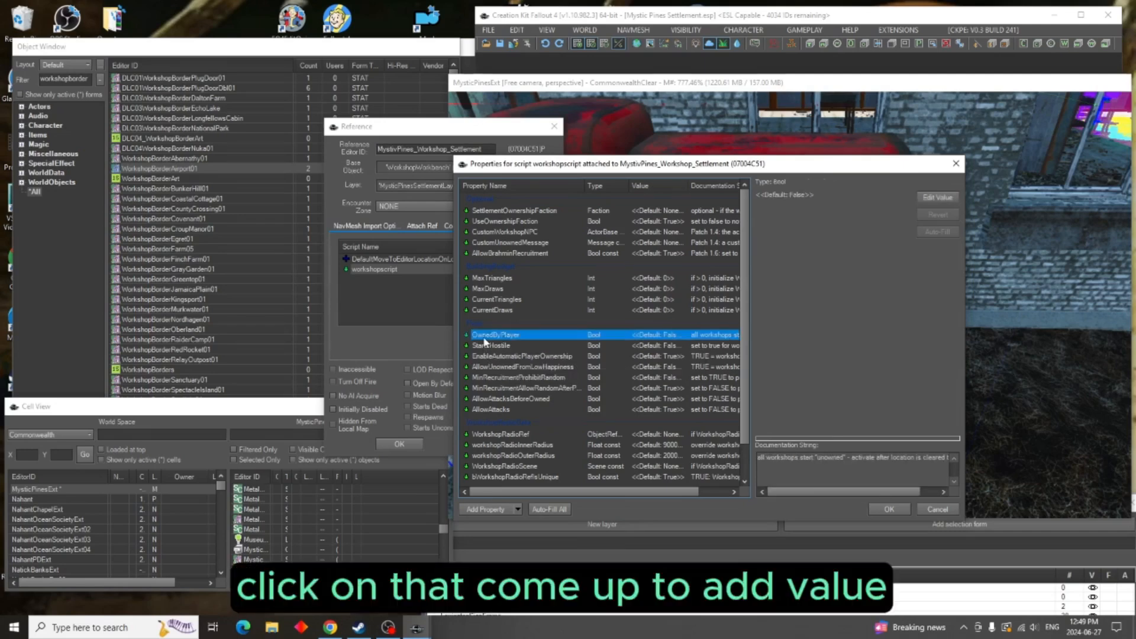
pyautogui.click(945, 197)
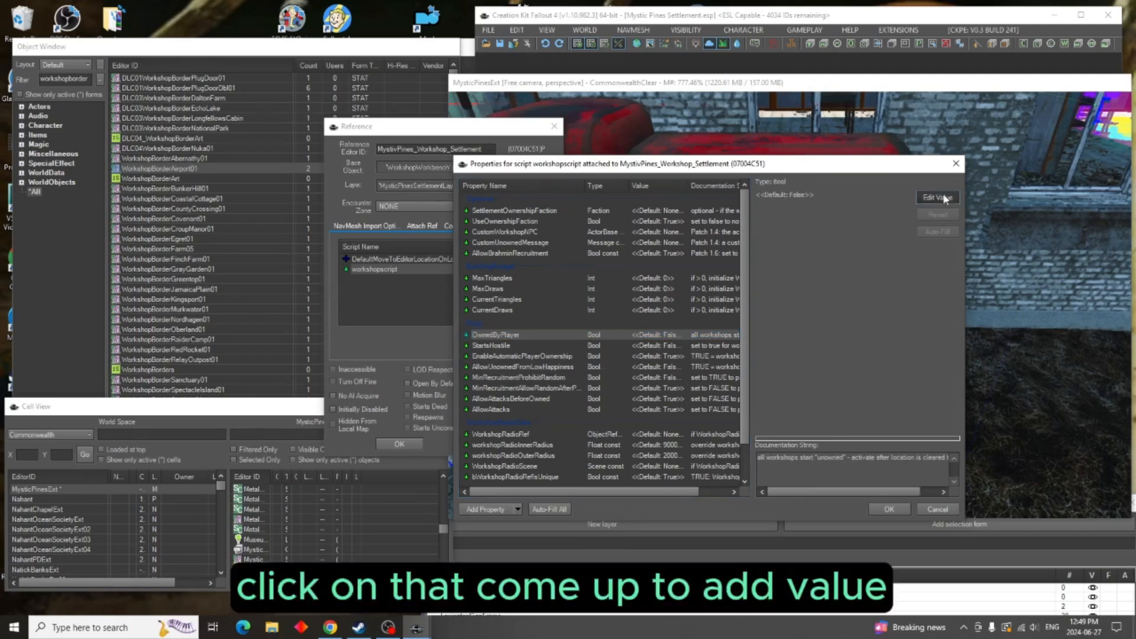
pyautogui.click(772, 197)
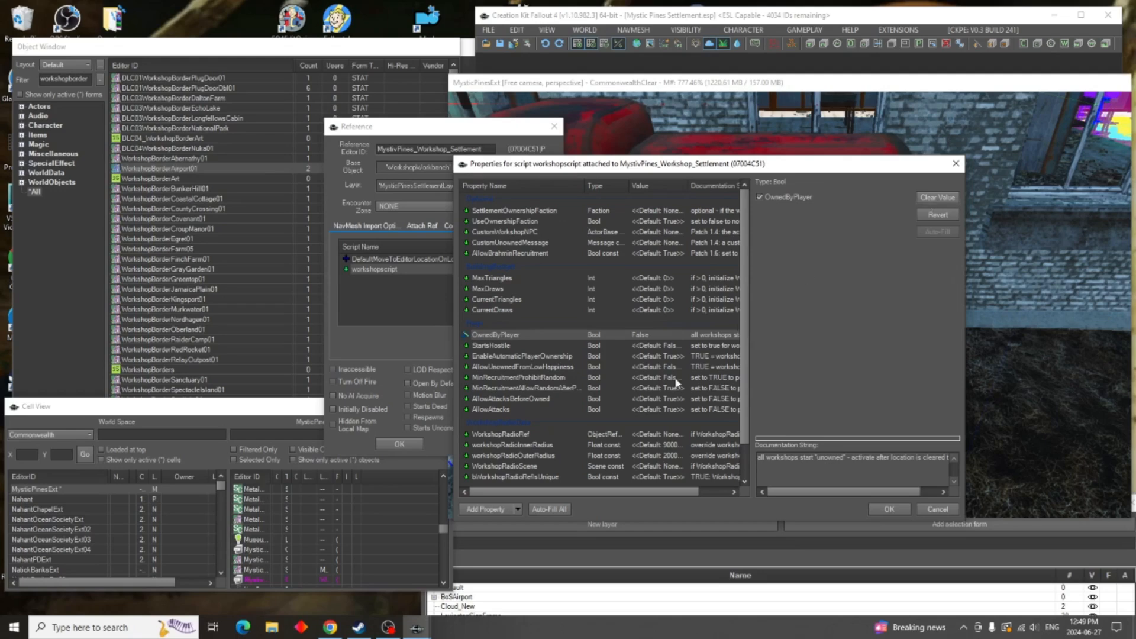
# Override the EnableAutomaticPlayerOwnership and AllowAttacks properties, setting both to False
pyautogui.click(503, 357)
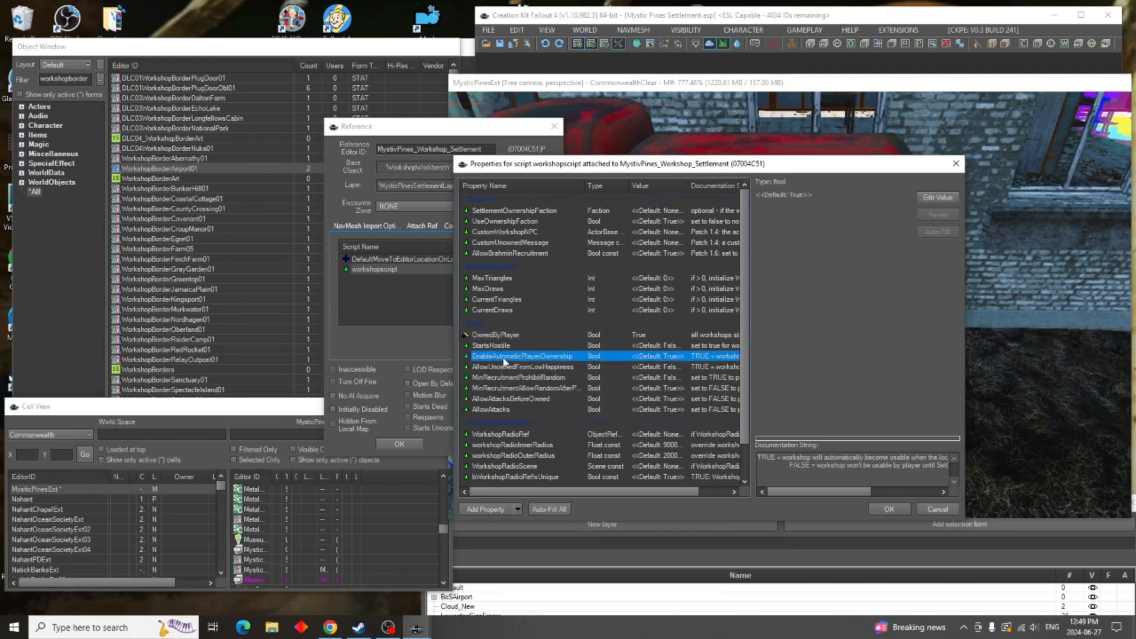
pyautogui.moveTo(500, 357)
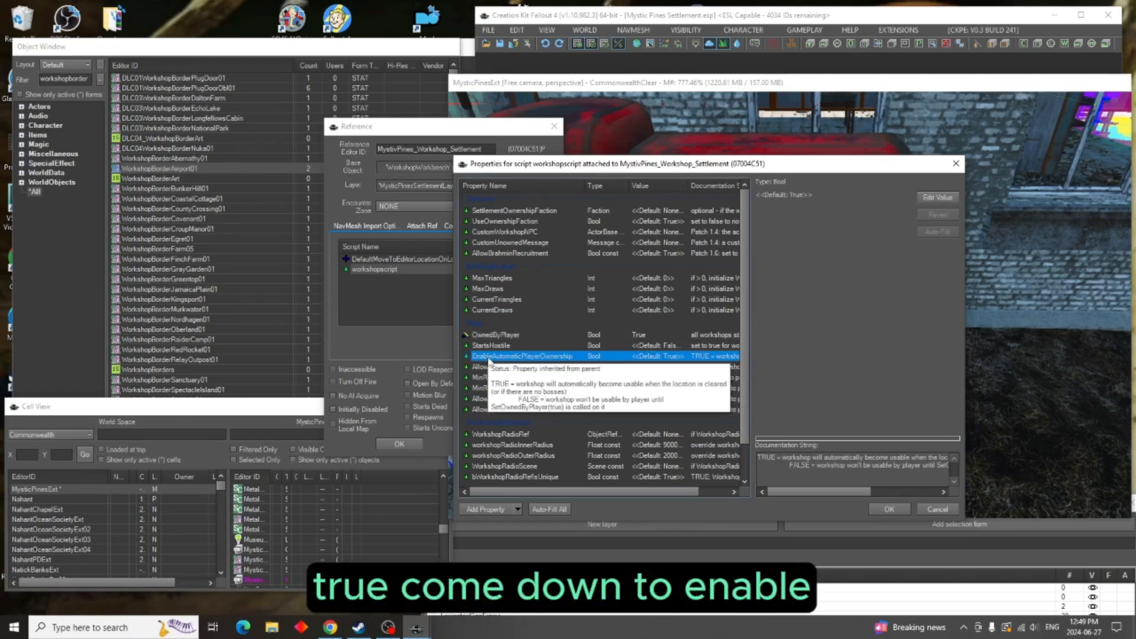
pyautogui.click(939, 198)
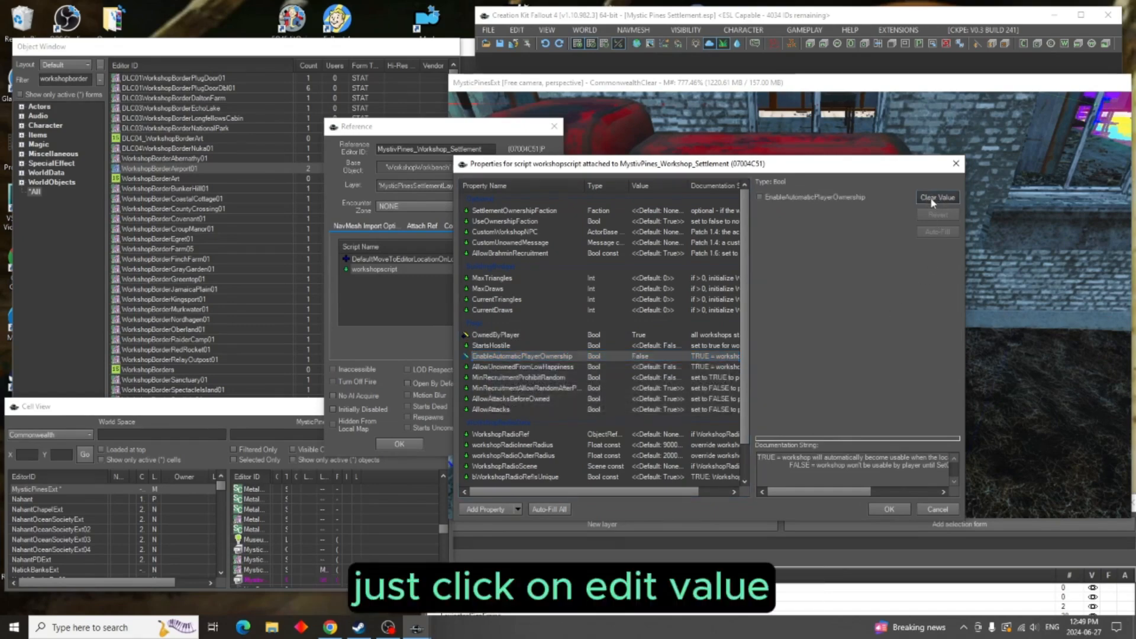
pyautogui.click(500, 411)
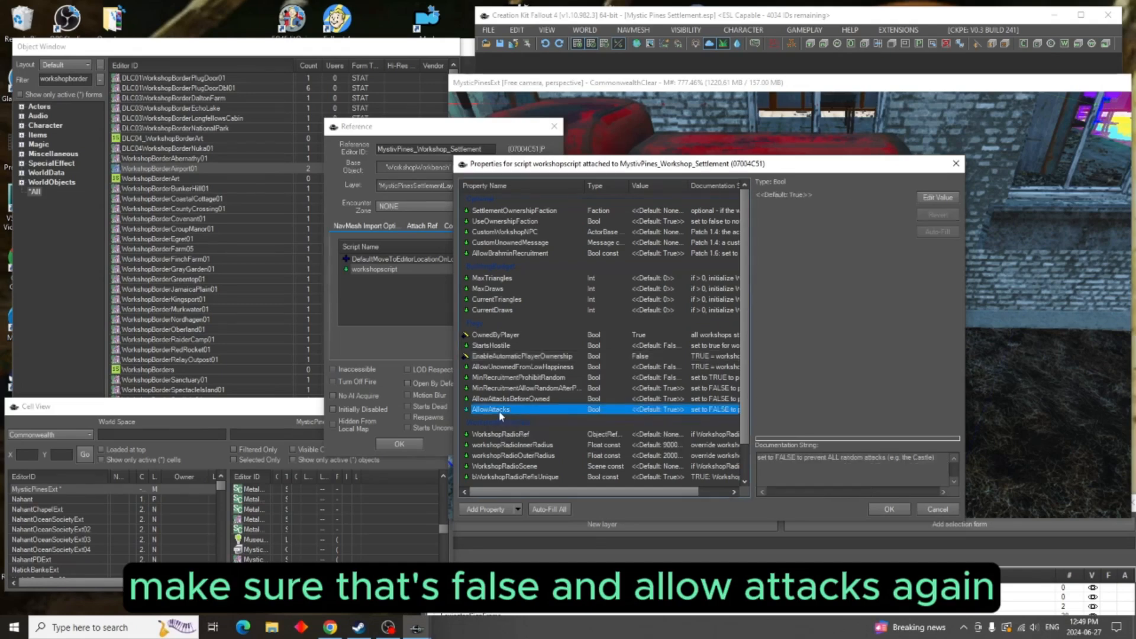
pyautogui.click(938, 197)
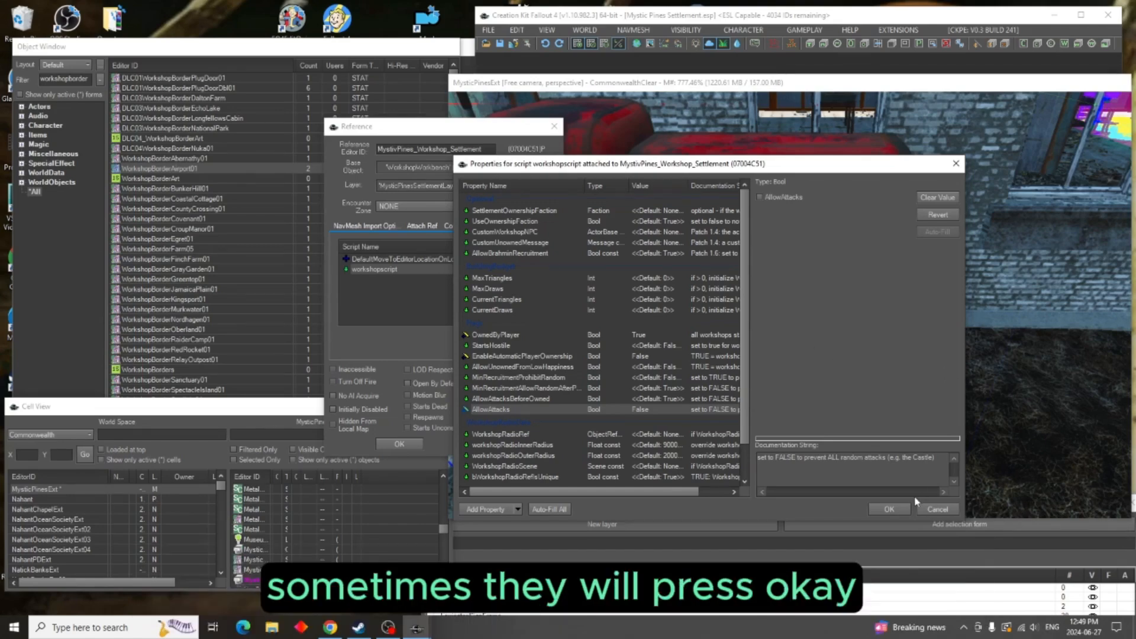
# Accept the script properties and the workbench's reference changes, and save the plugin
pyautogui.click(889, 510)
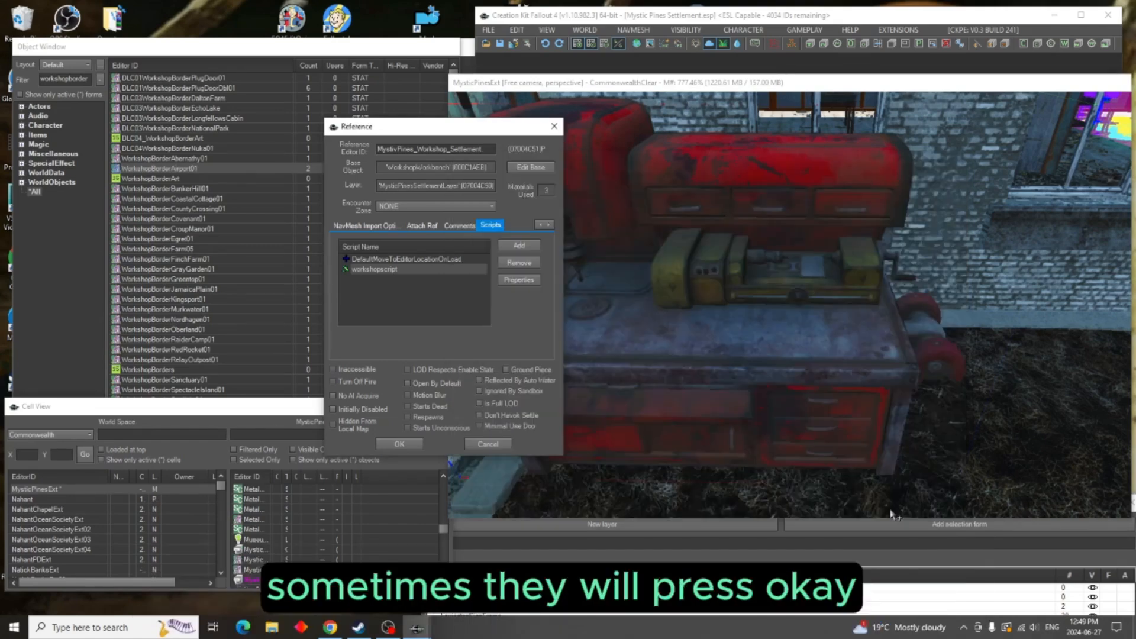
pyautogui.click(399, 444)
pyautogui.click(500, 44)
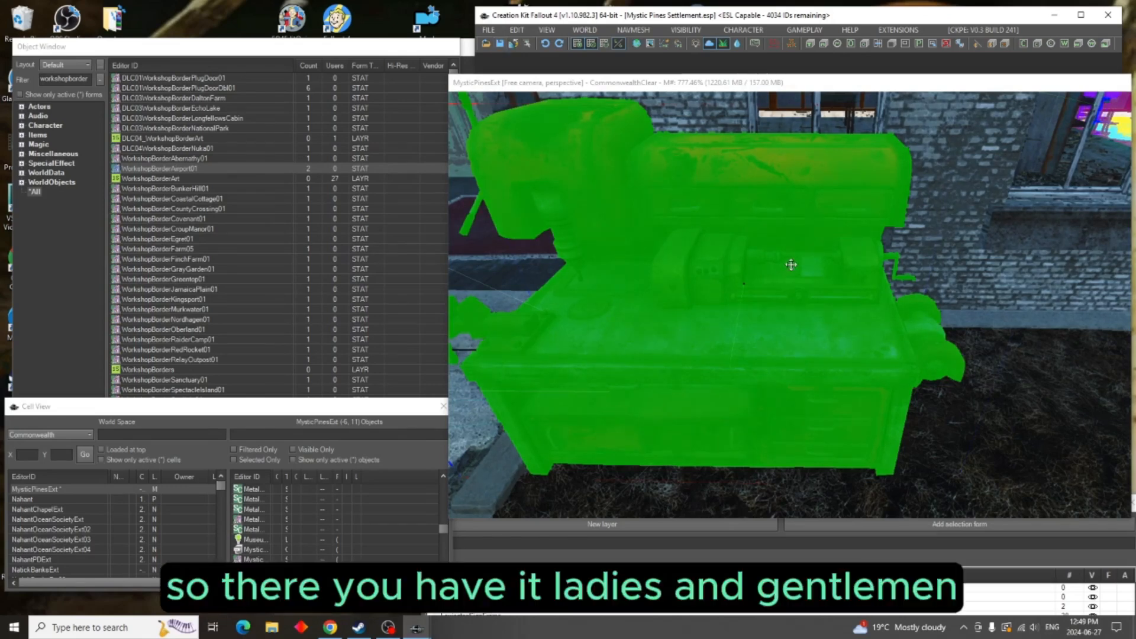